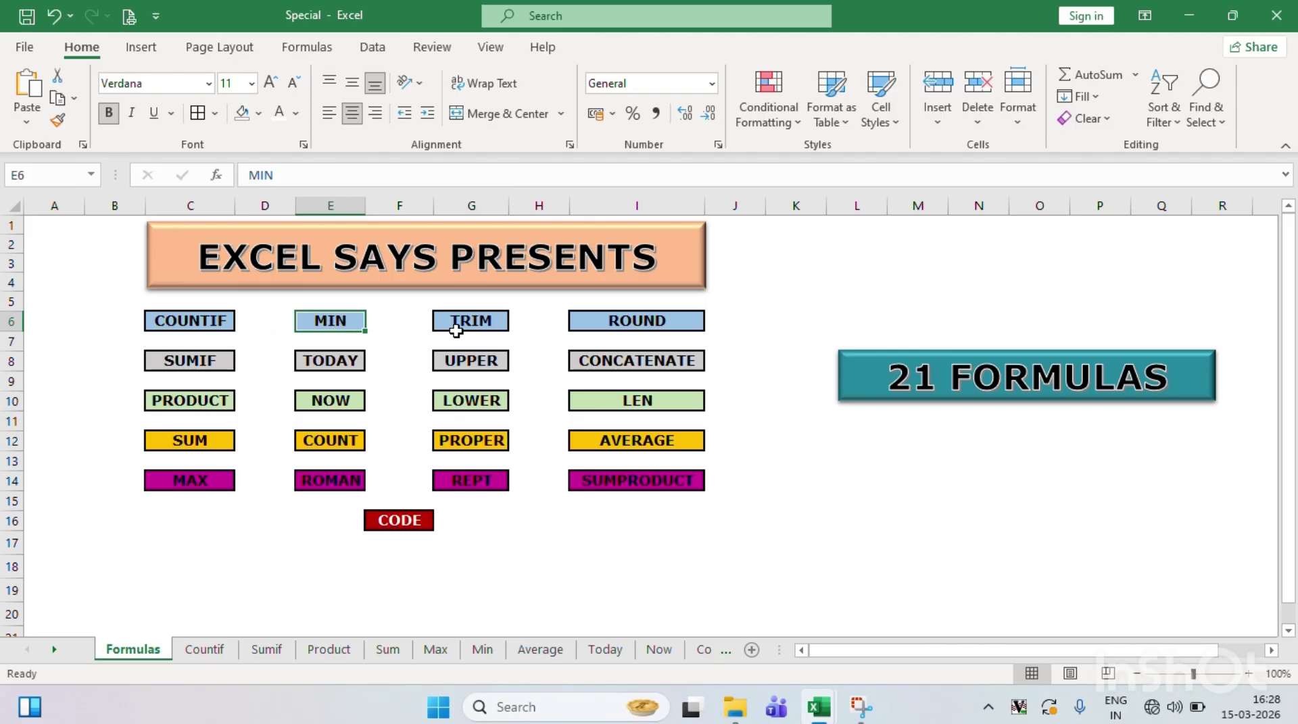
- Review the formula names listed on the Formulas sheet, row by row from TRIM through CODE, and the 21 FORMULAS banner
click(481, 325)
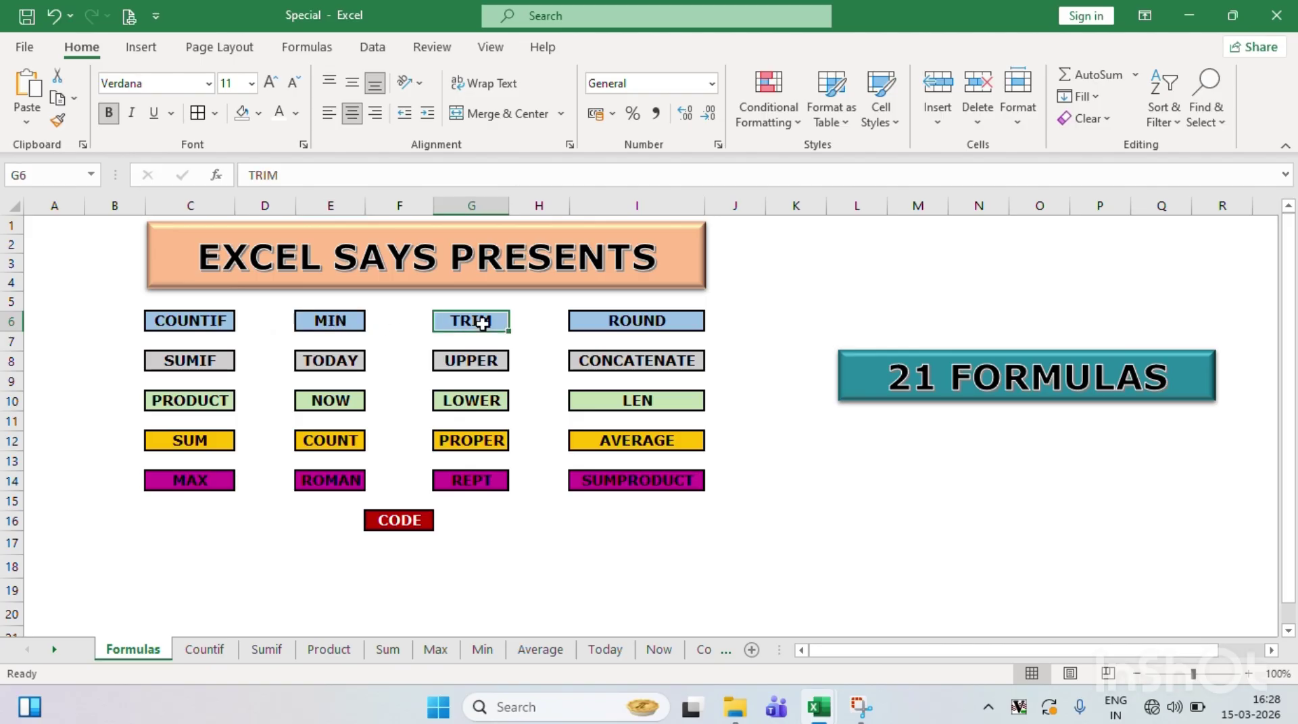
click(594, 323)
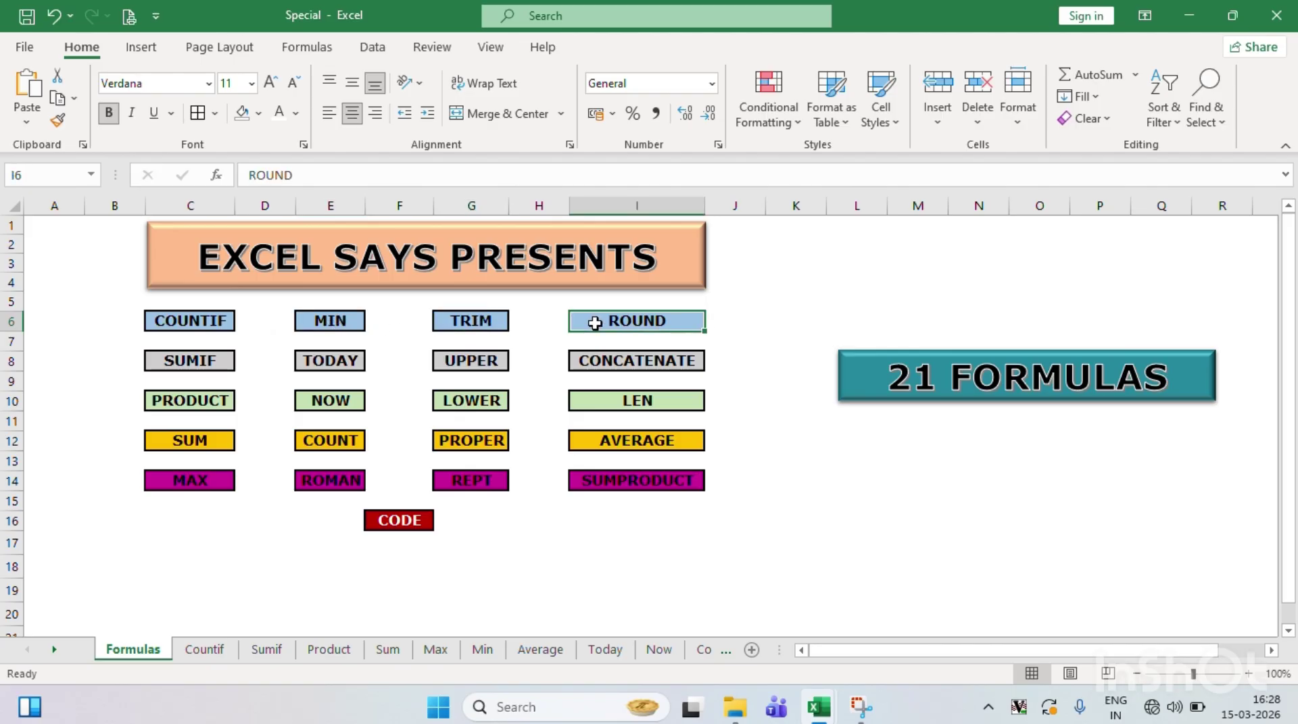
click(204, 362)
click(322, 363)
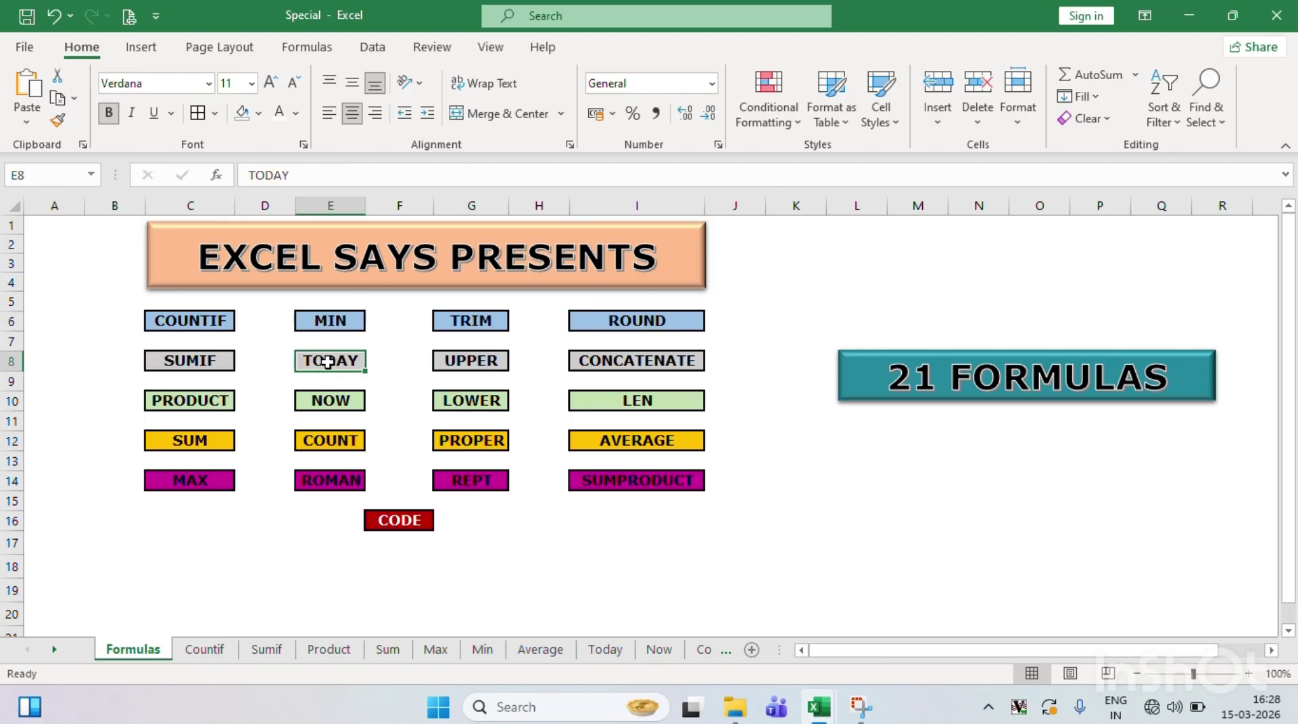
click(439, 365)
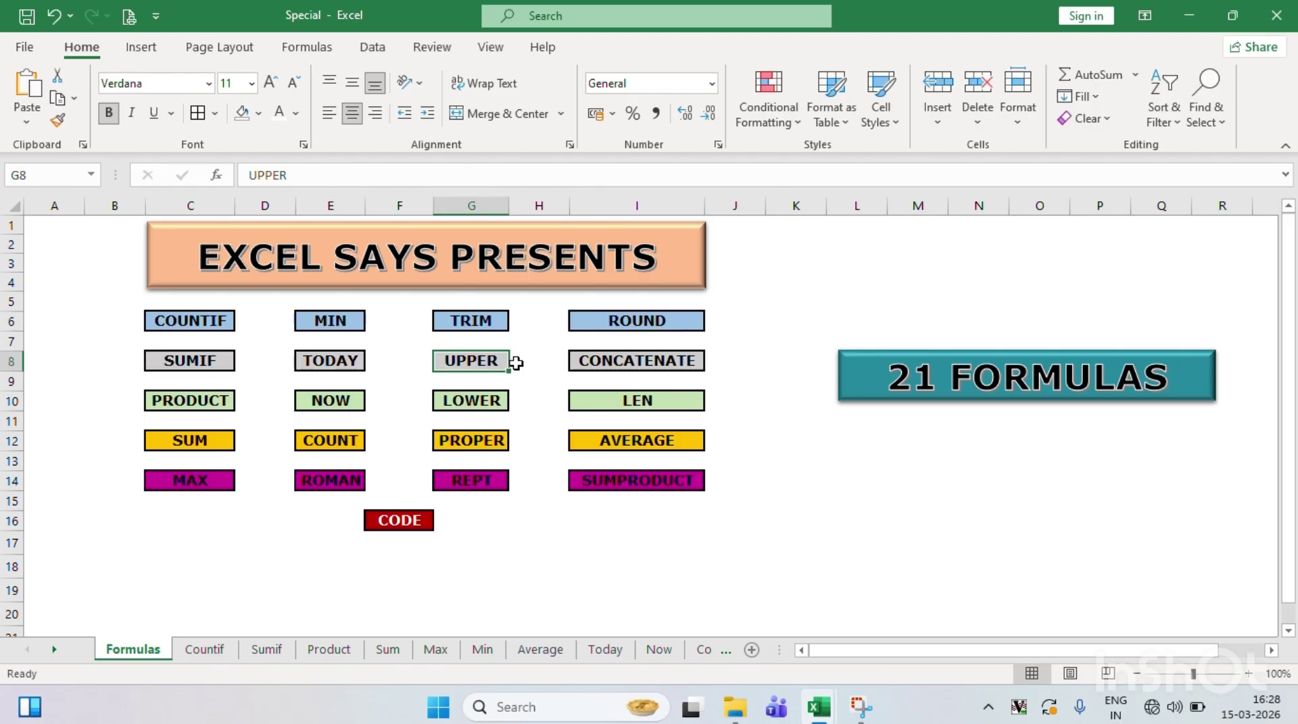
click(587, 363)
drag(217, 404, 336, 402)
click(336, 402)
click(460, 406)
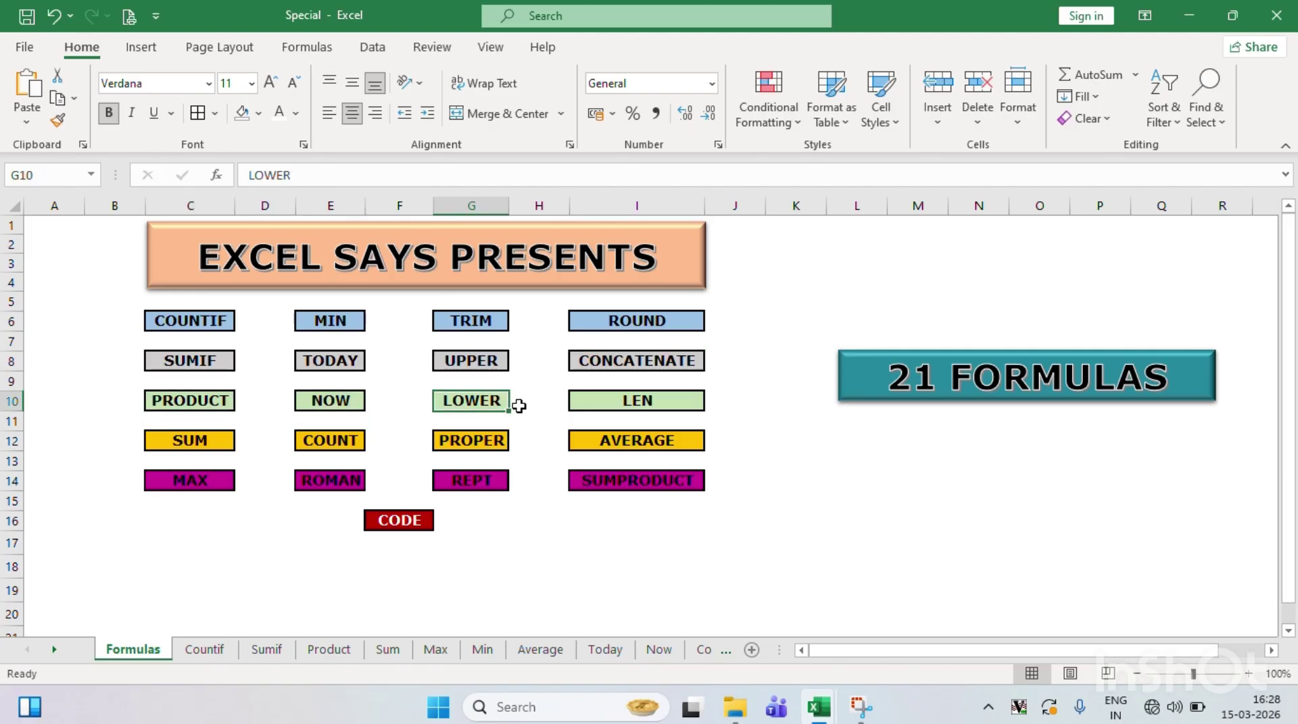
drag(591, 402, 217, 444)
click(216, 445)
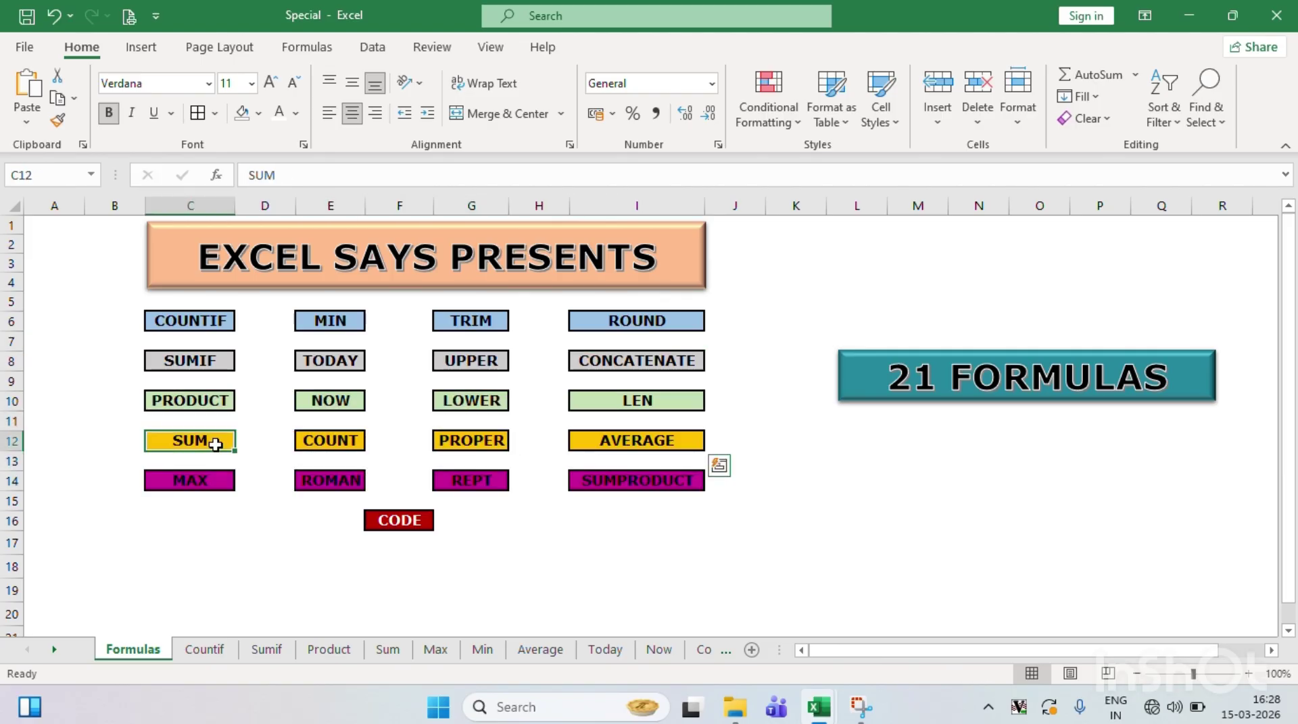
click(332, 441)
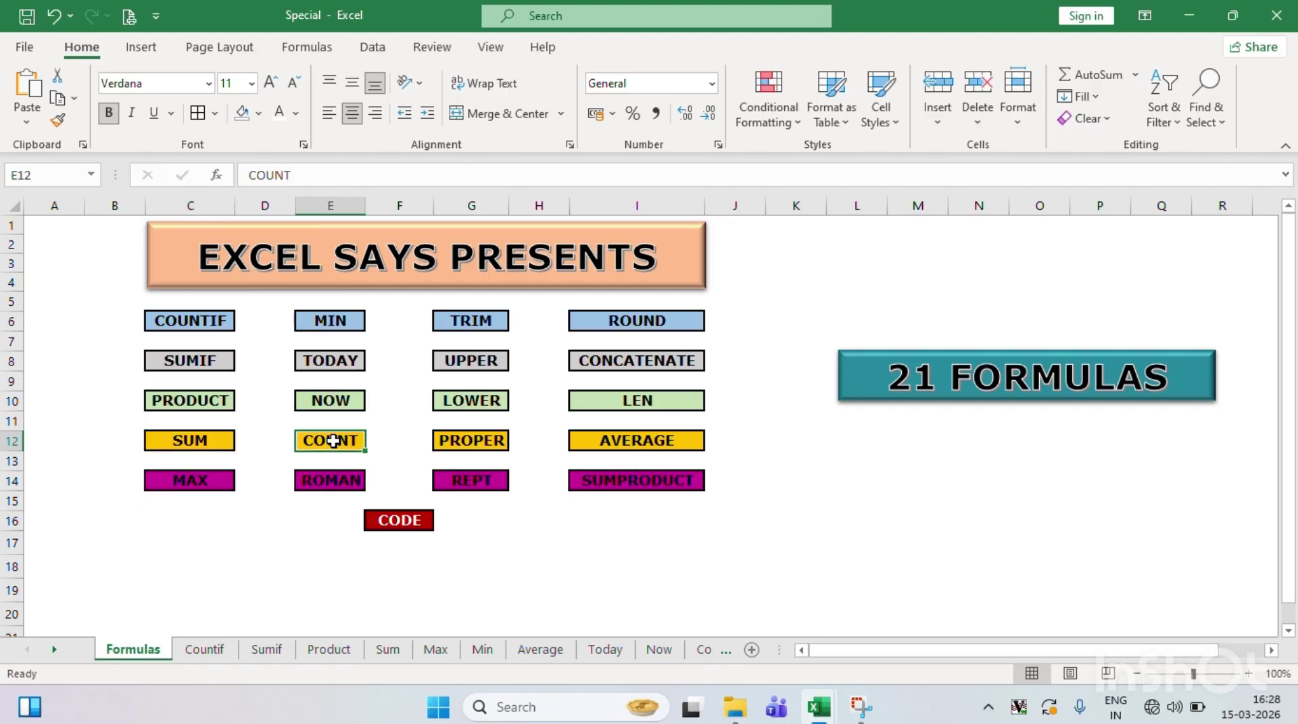
click(457, 448)
click(602, 447)
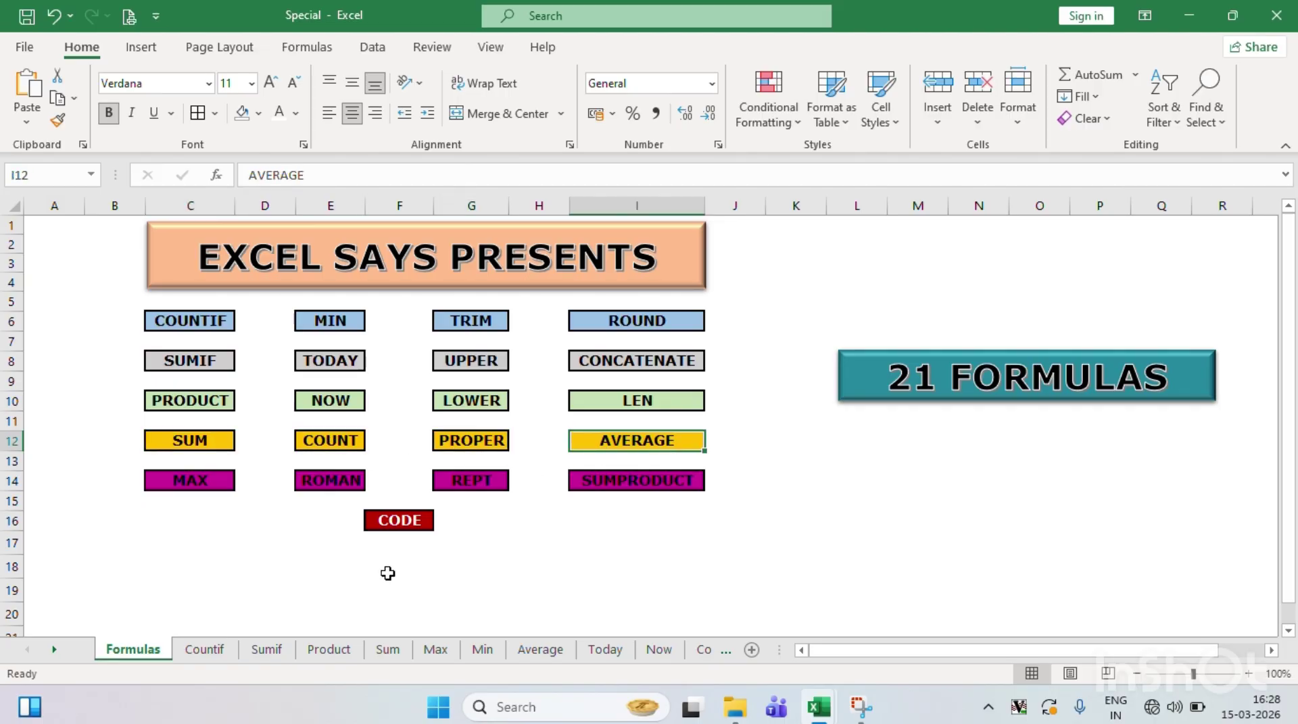
drag(197, 480, 290, 497)
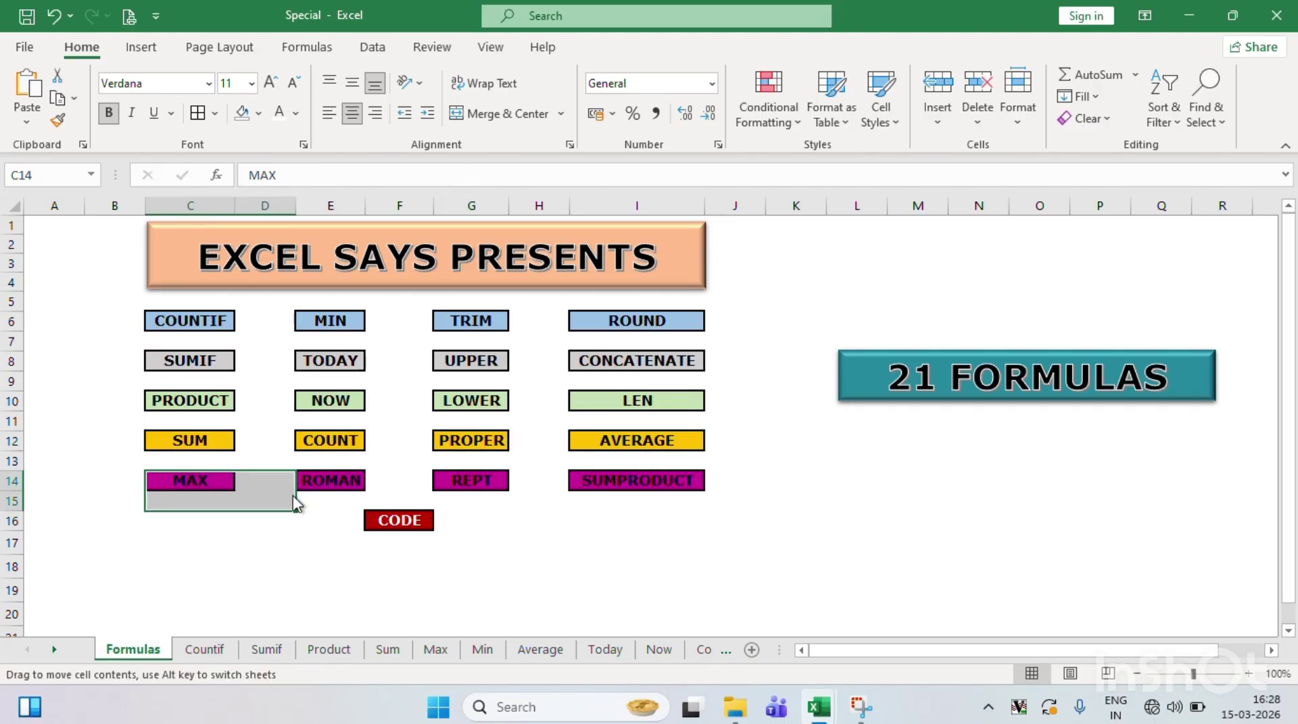
click(314, 482)
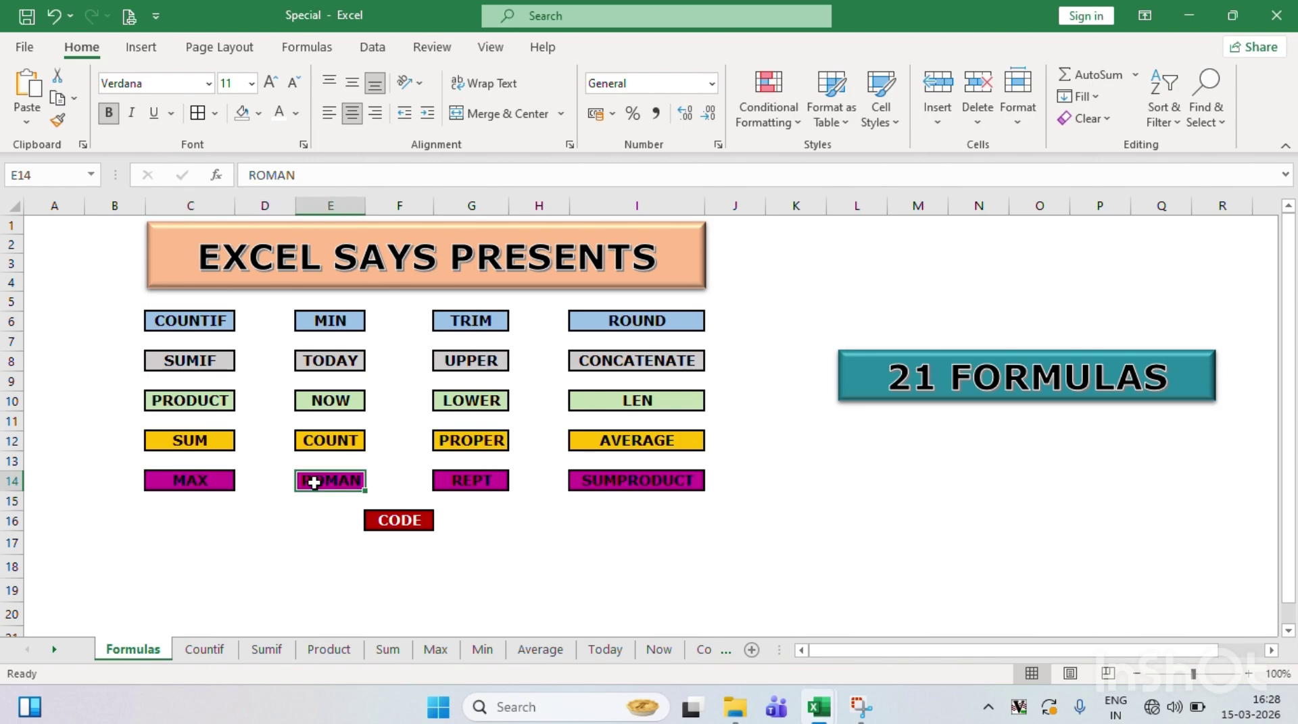
click(494, 489)
click(622, 478)
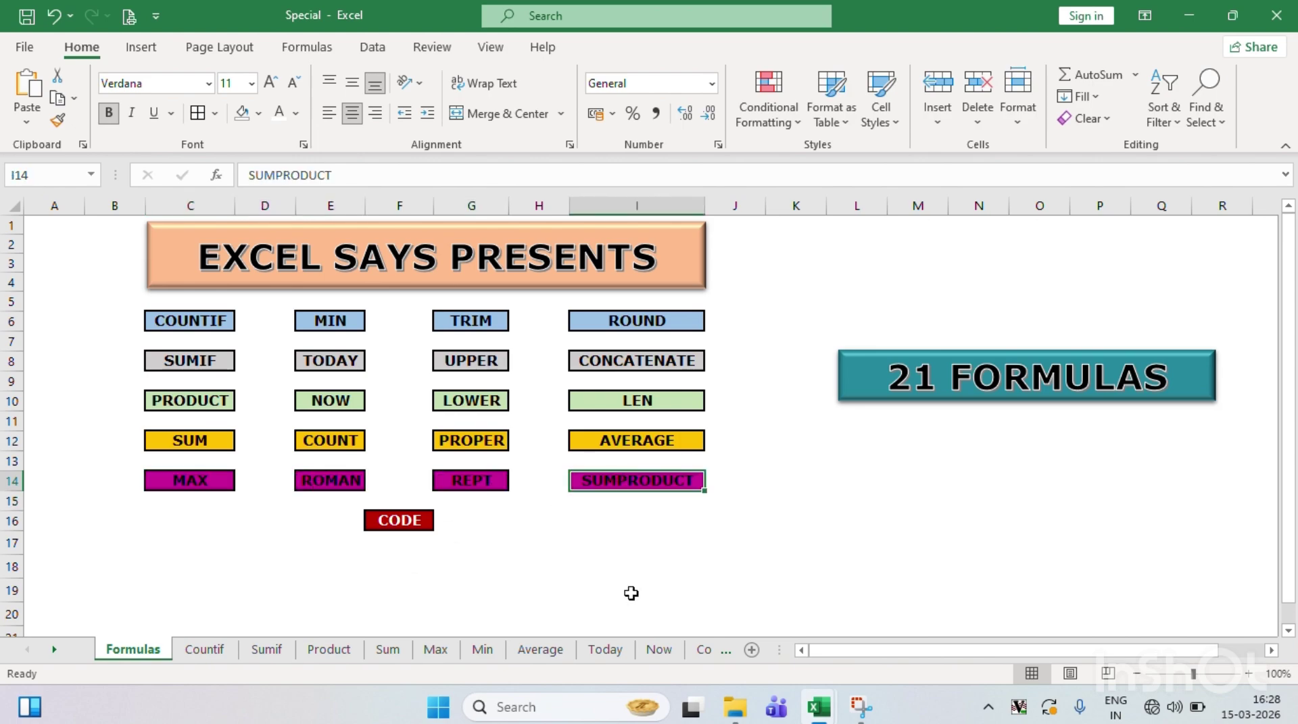
click(414, 522)
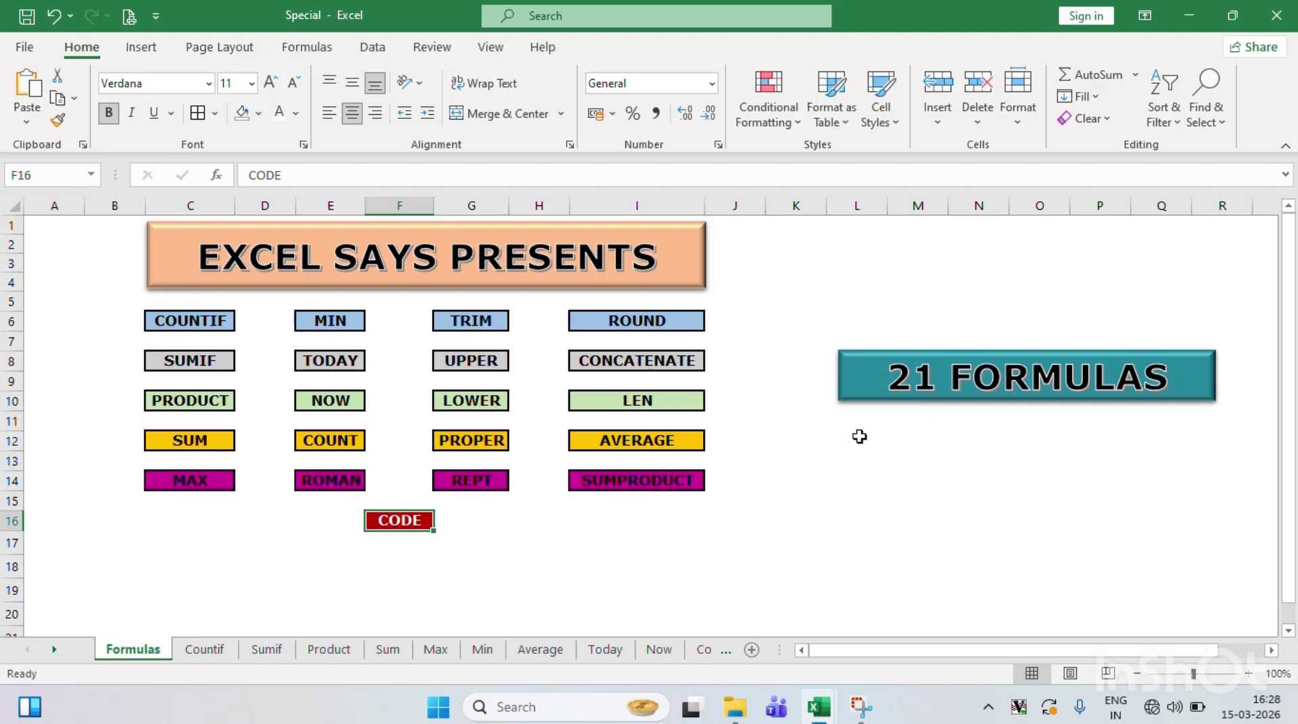
click(1008, 375)
click(1001, 424)
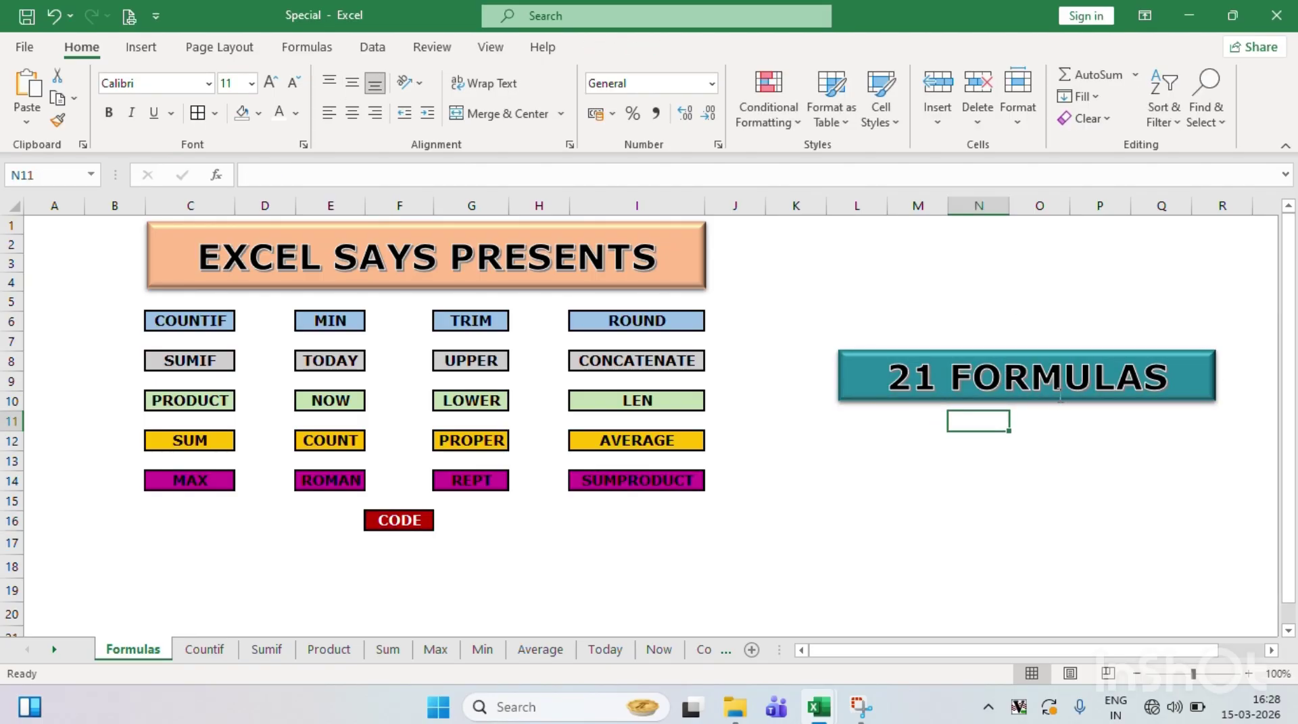
- Open the Countif sheet and examine the ten-day attendance table with its P and A marks for each employee
click(213, 652)
click(466, 414)
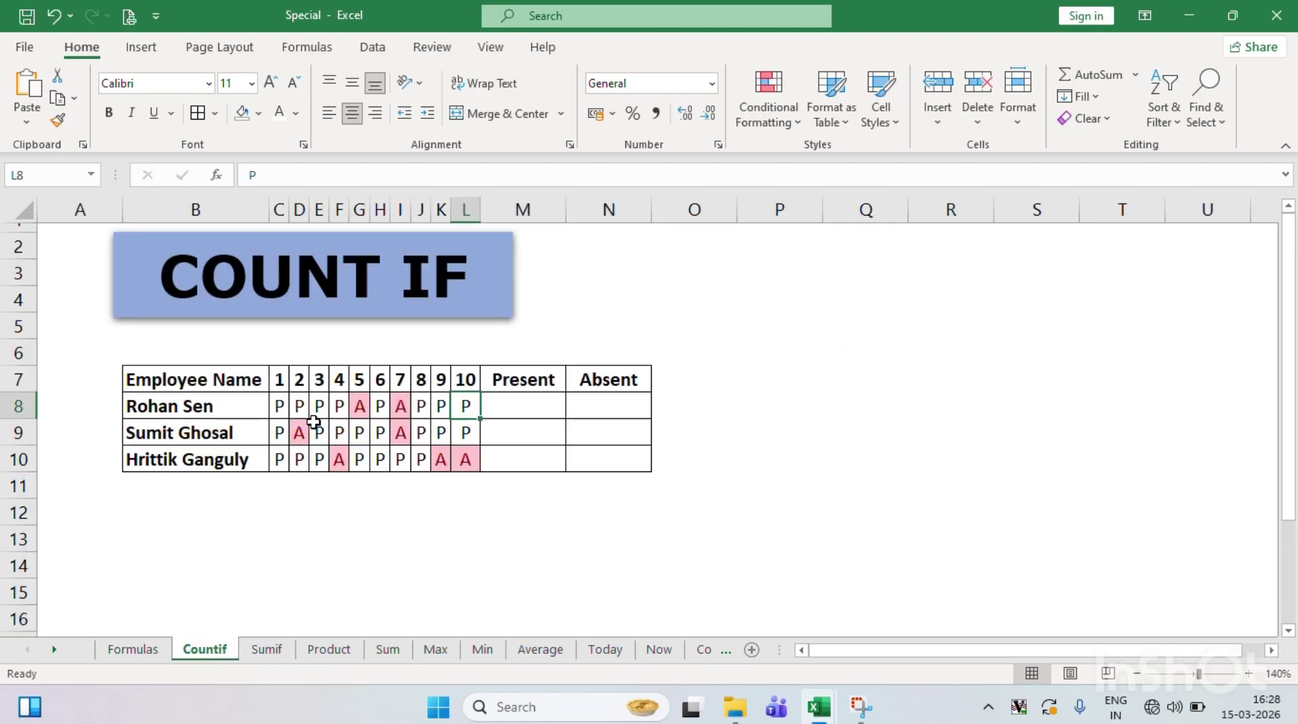
click(283, 421)
key(Up)
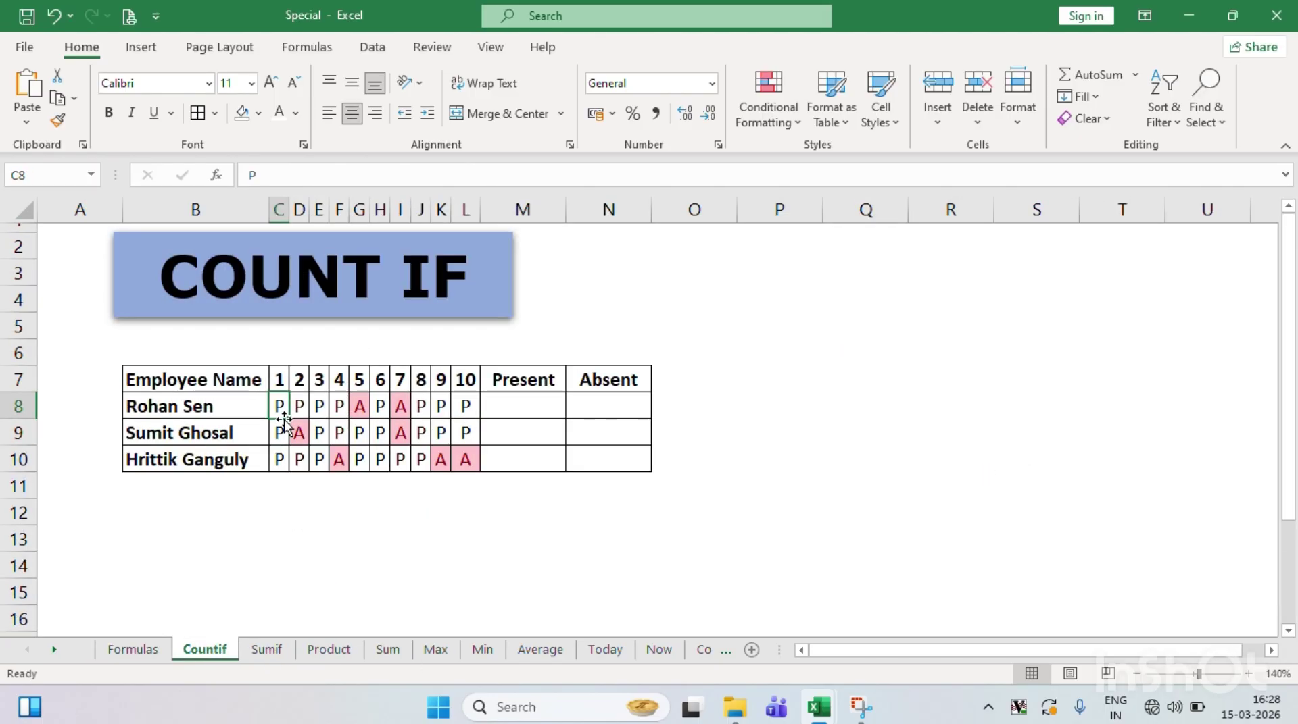
key(Left)
drag(283, 419, 358, 426)
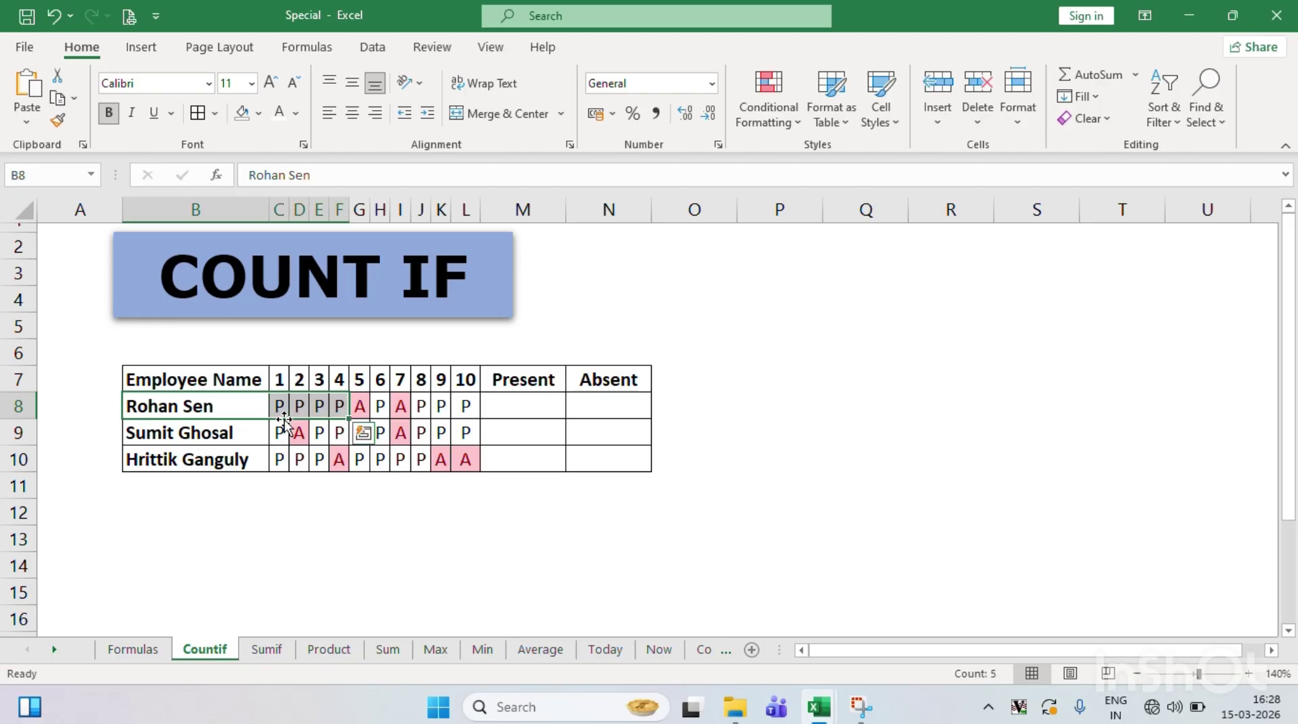
click(196, 379)
click(249, 311)
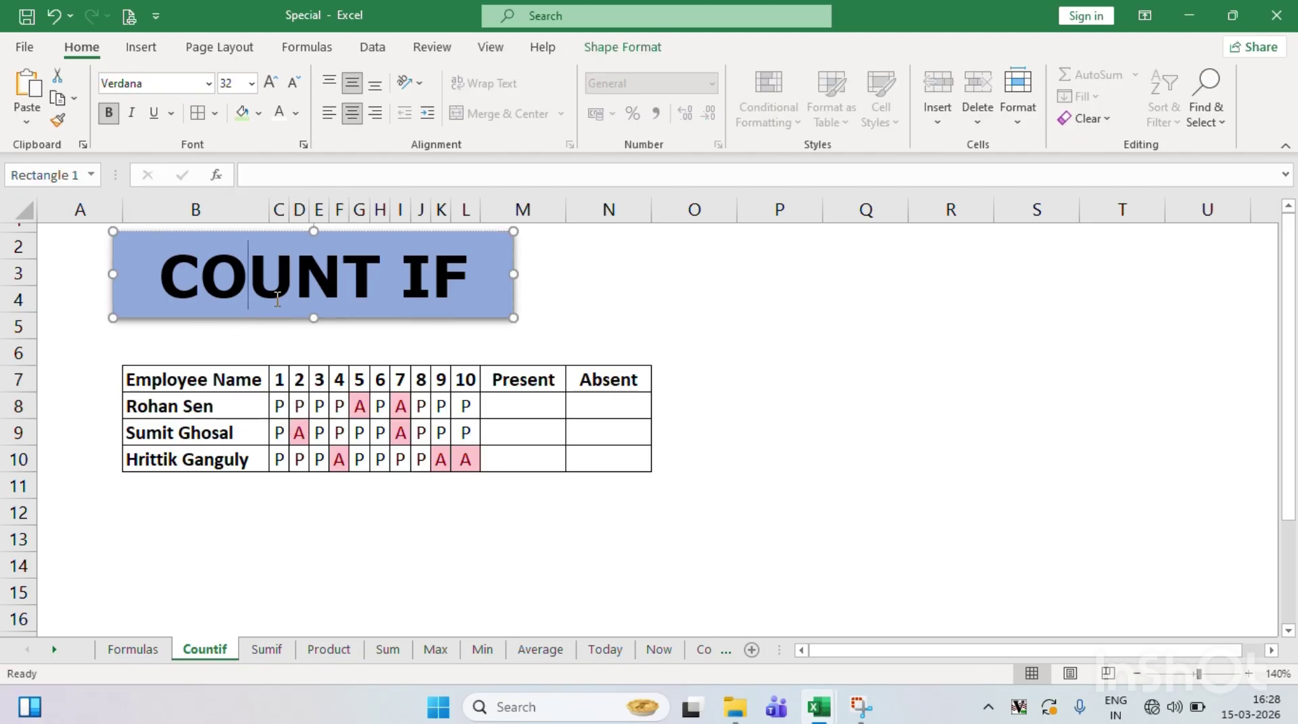
click(426, 327)
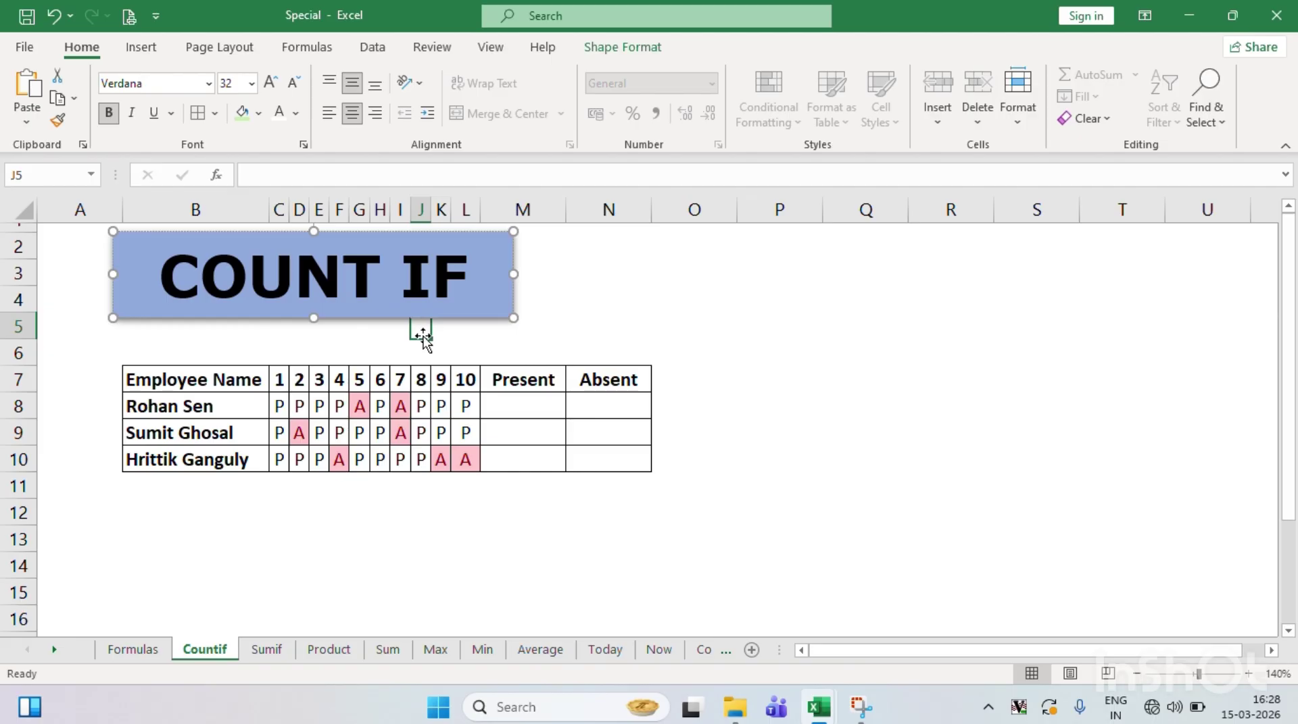
click(422, 403)
key(Right)
key(Right)
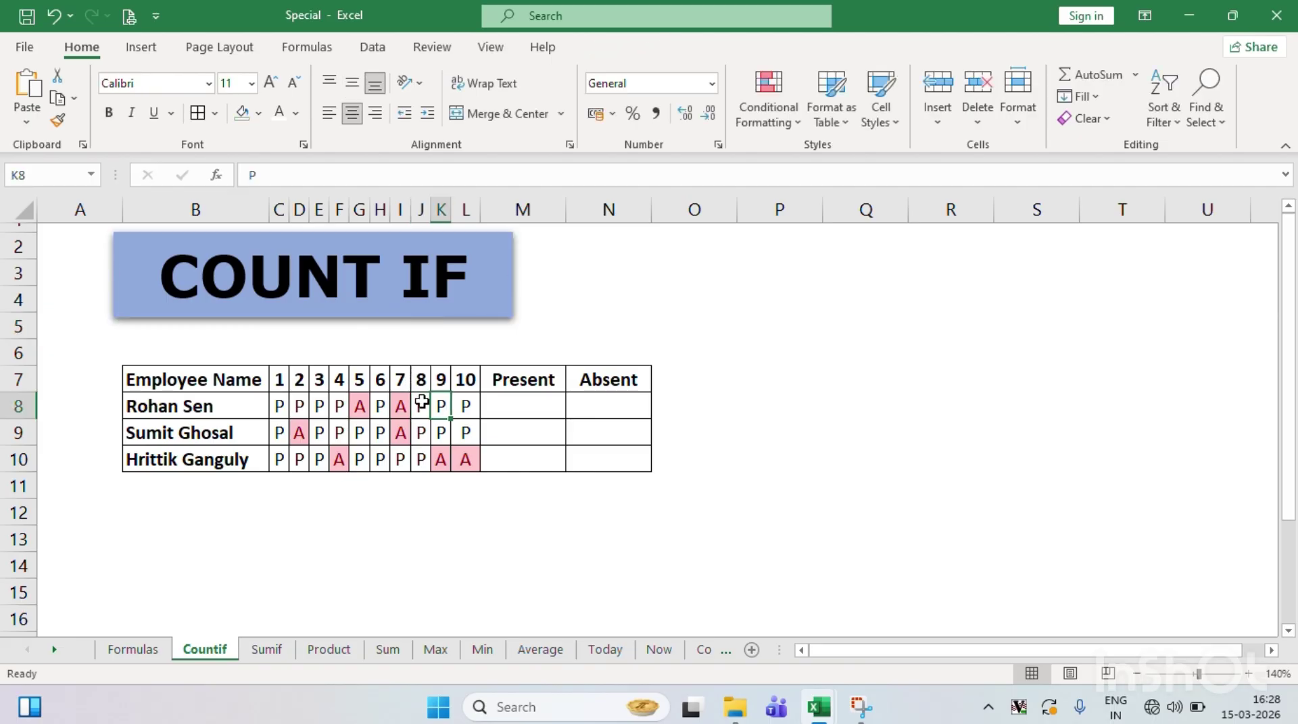
key(Down)
key(Left)
key(Left)
key(Left)
key(Left)
key(Left)
key(Left)
key(Left)
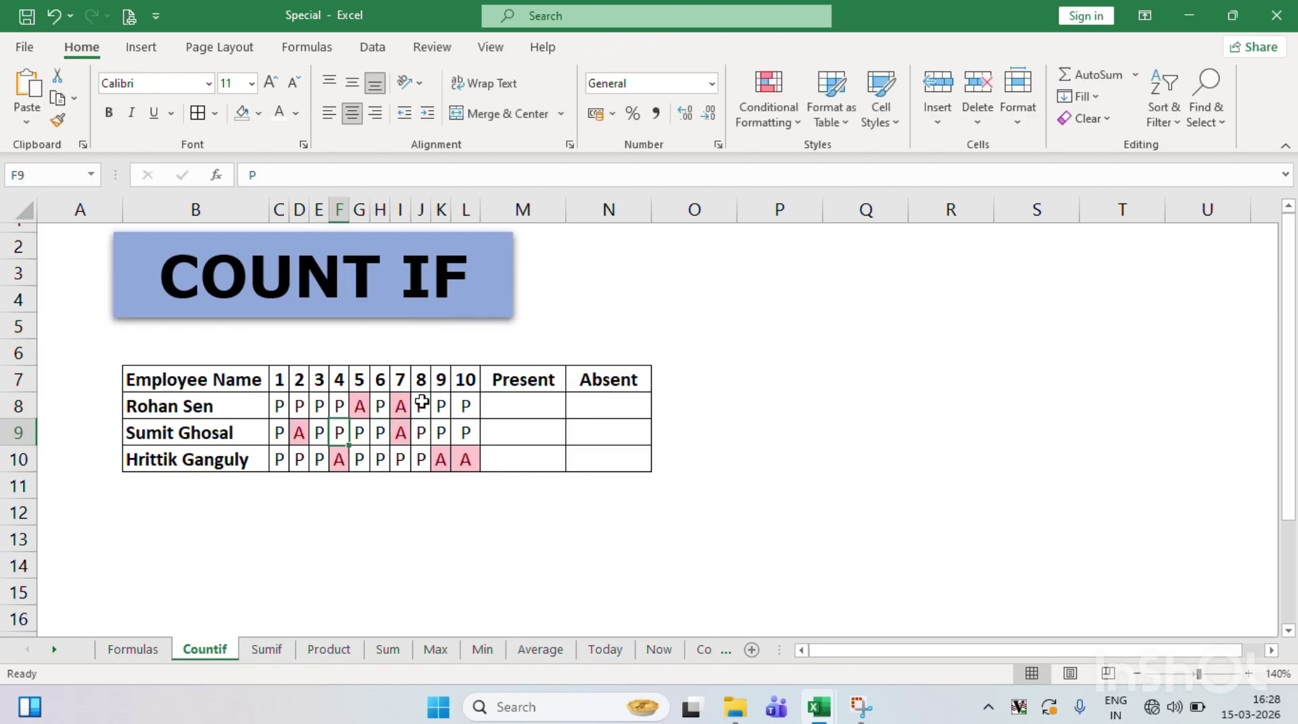
- Count the first employee's present days in M8 with the formula =COUNTIF(C8:L8,"P")
key(Up)
key(Up)
key(Right)
key(Right)
key(Right)
key(Right)
key(Right)
key(Right)
key(Right)
key(Right)
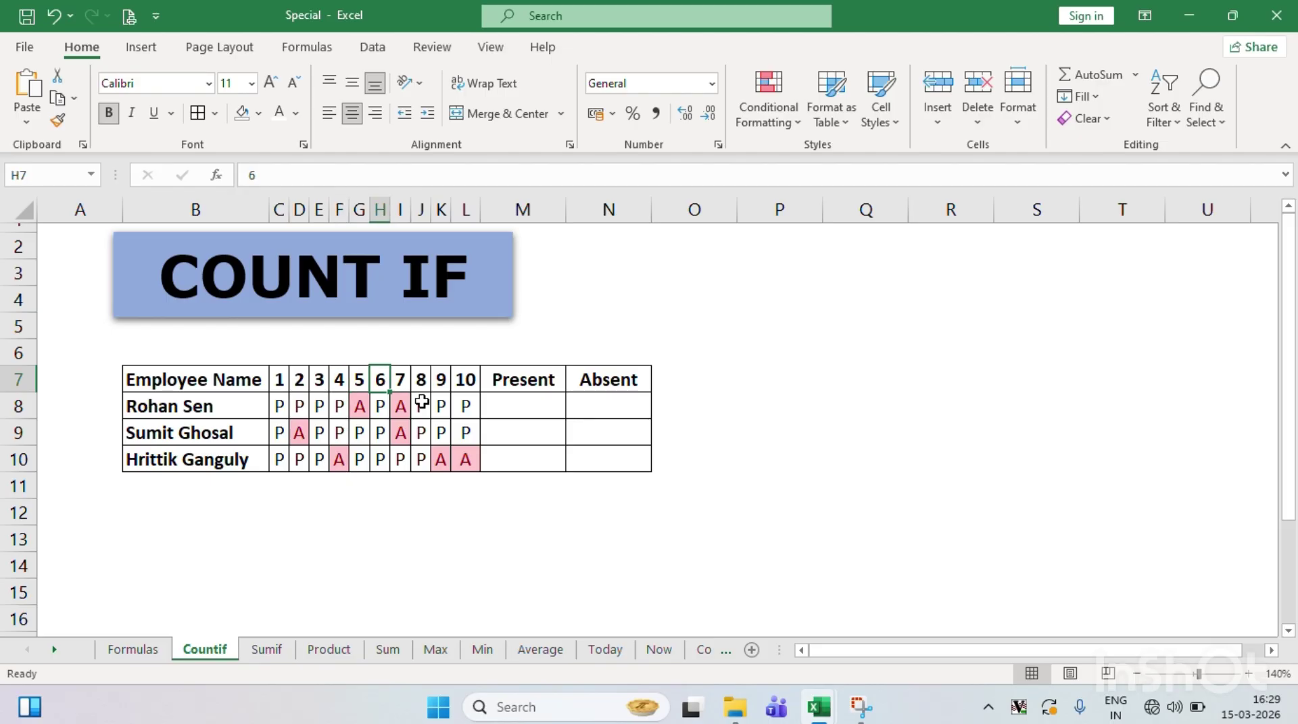
key(Down)
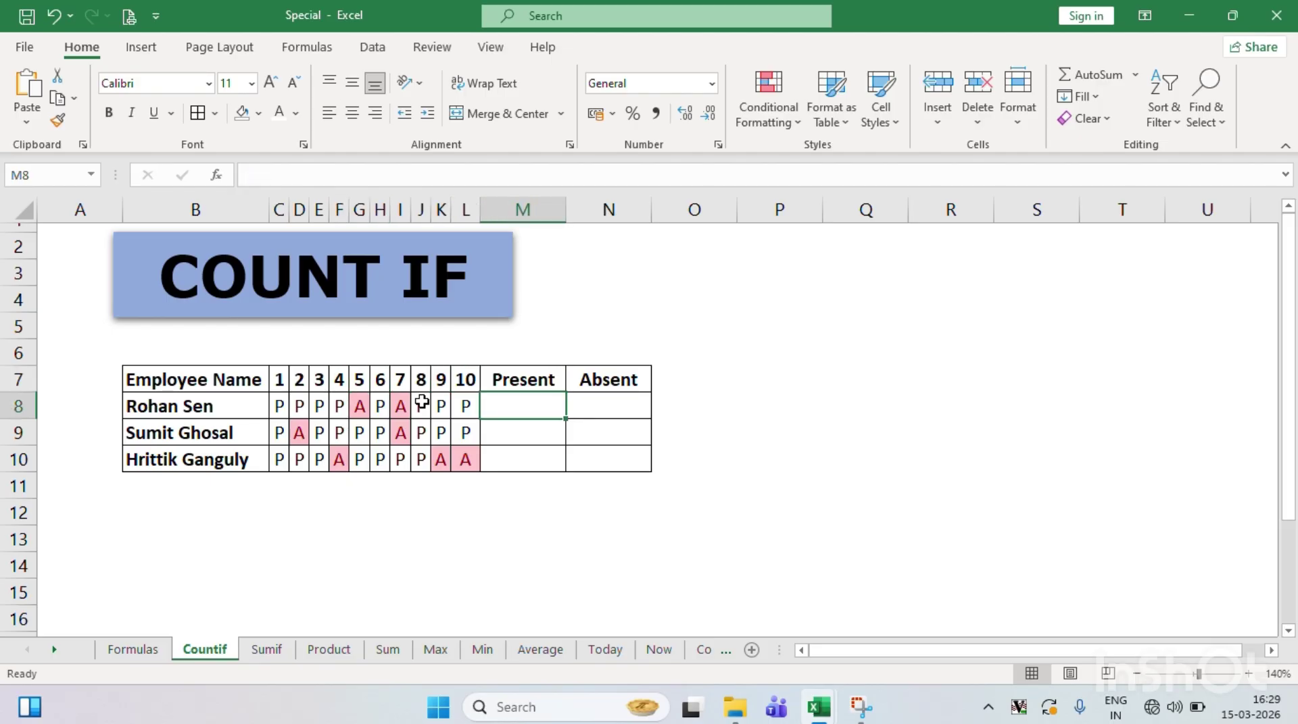
text(=COUNTIF()
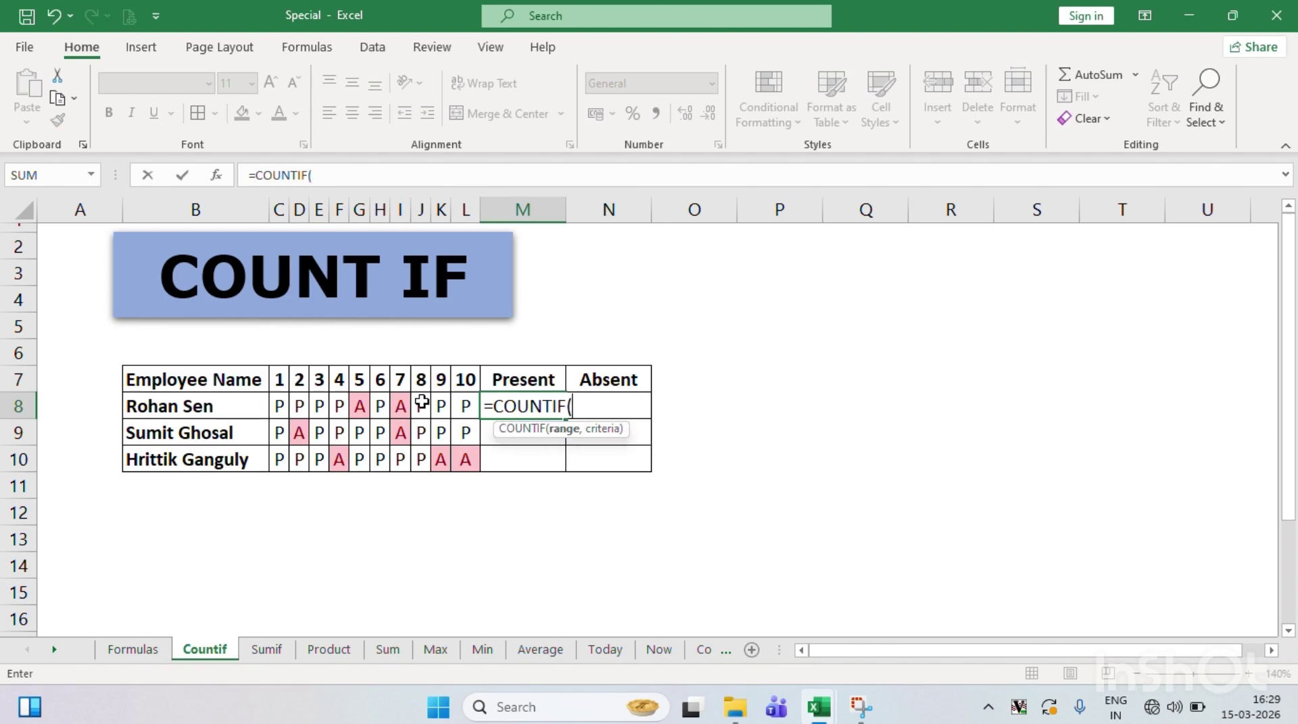
key(Left)
key(Left)
key(Left)
key(Left)
key(Left)
key(Left)
key(Left)
key(Left)
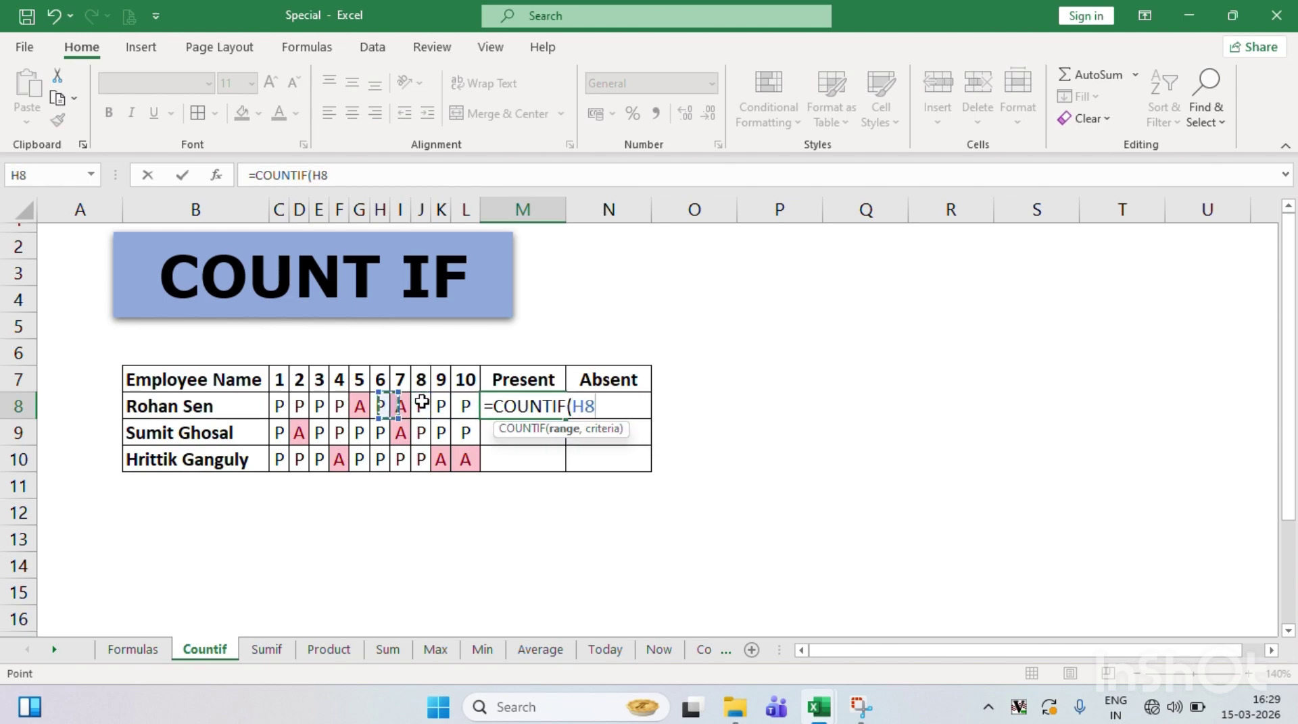
key(Left)
key(Left)
key(shift+Right)
key(shift+Right)
key(shift+Right)
key(shift+Right)
key(shift+Right)
key(shift+Right)
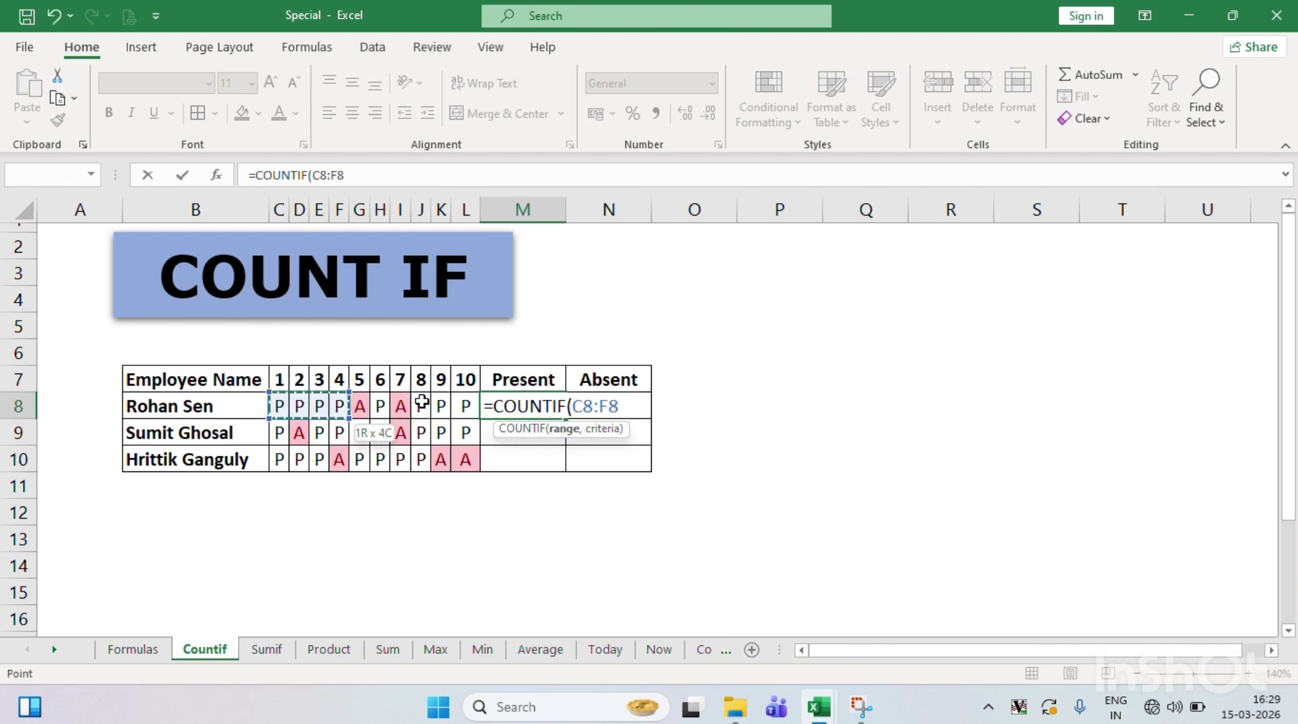
key(shift+Right)
key(shift+Right)
key(shift+Right)
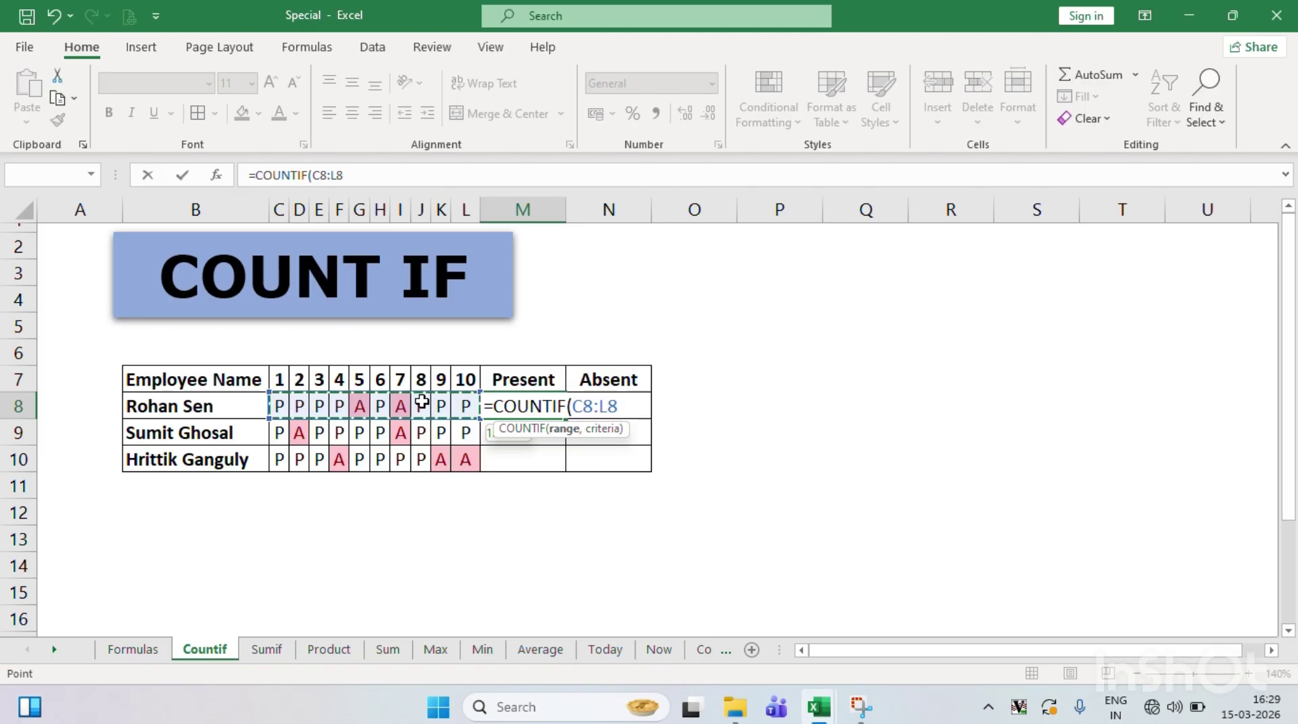
text(,)
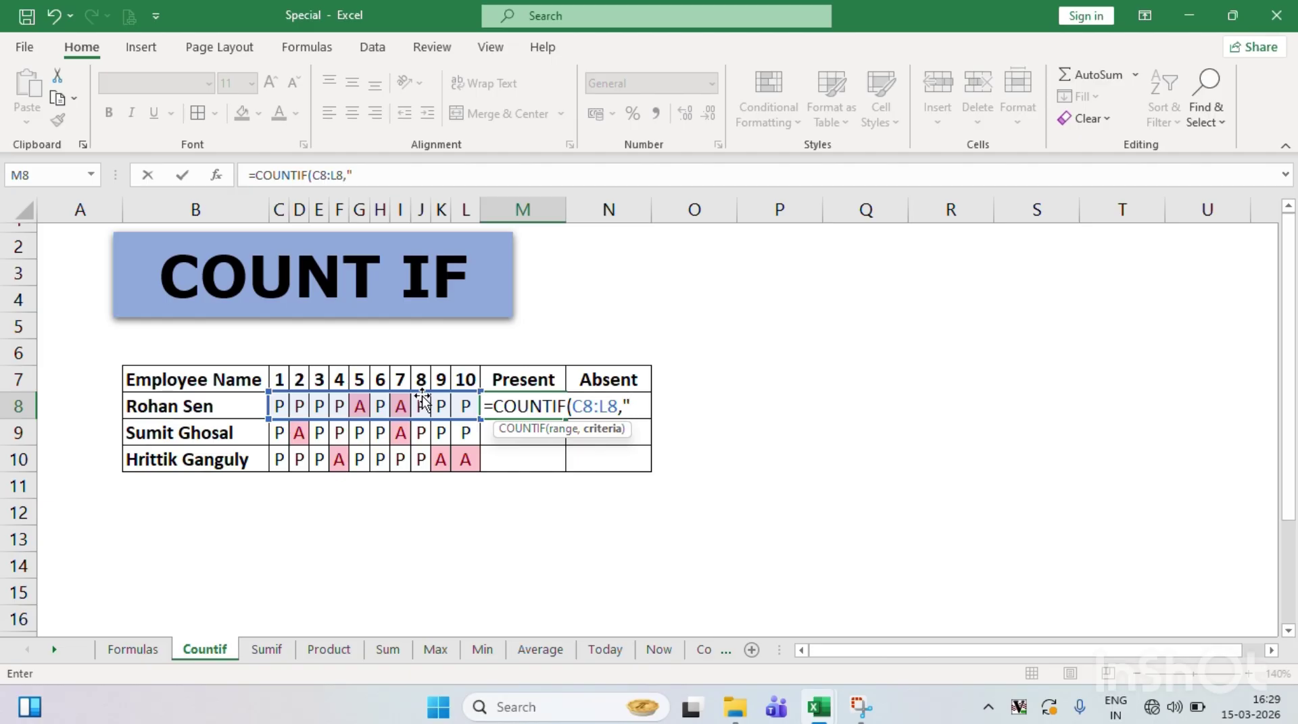
text("P"))
key(Return)
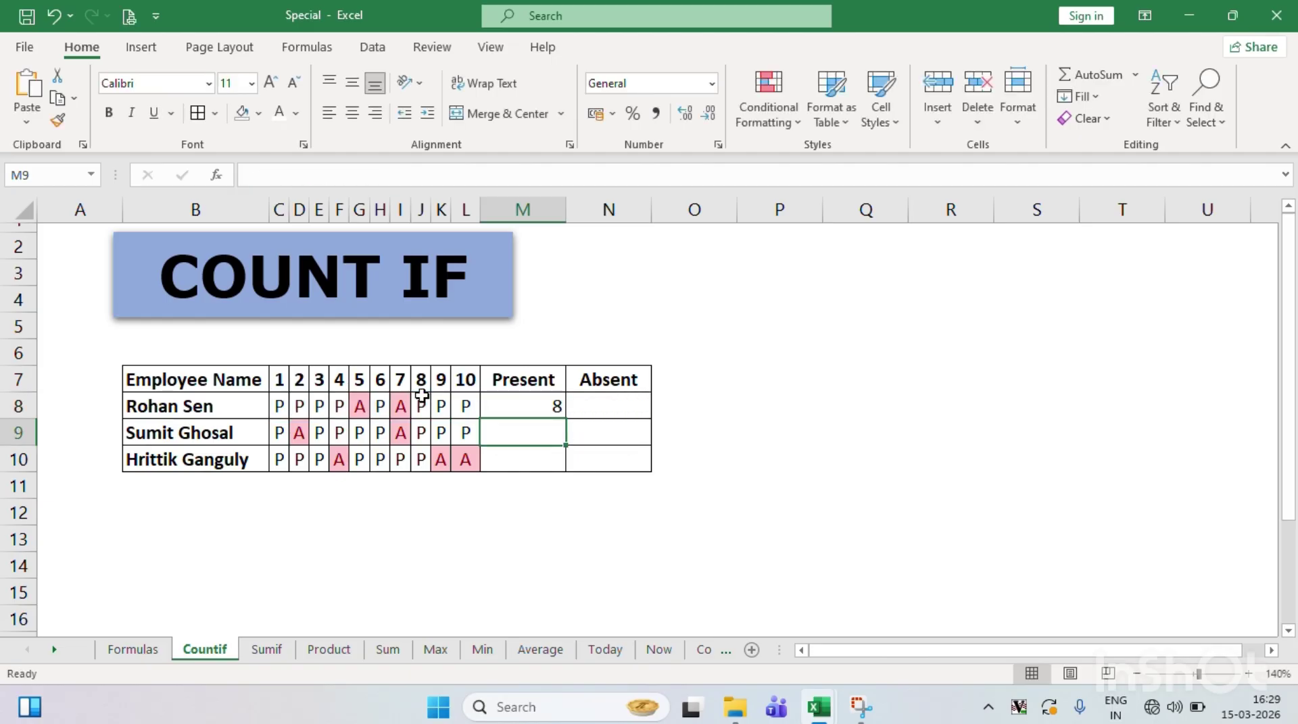
- Count the first employee's absent days in N8 with the formula =COUNTIF(C8:L8,"A")
key(Up)
key(Right)
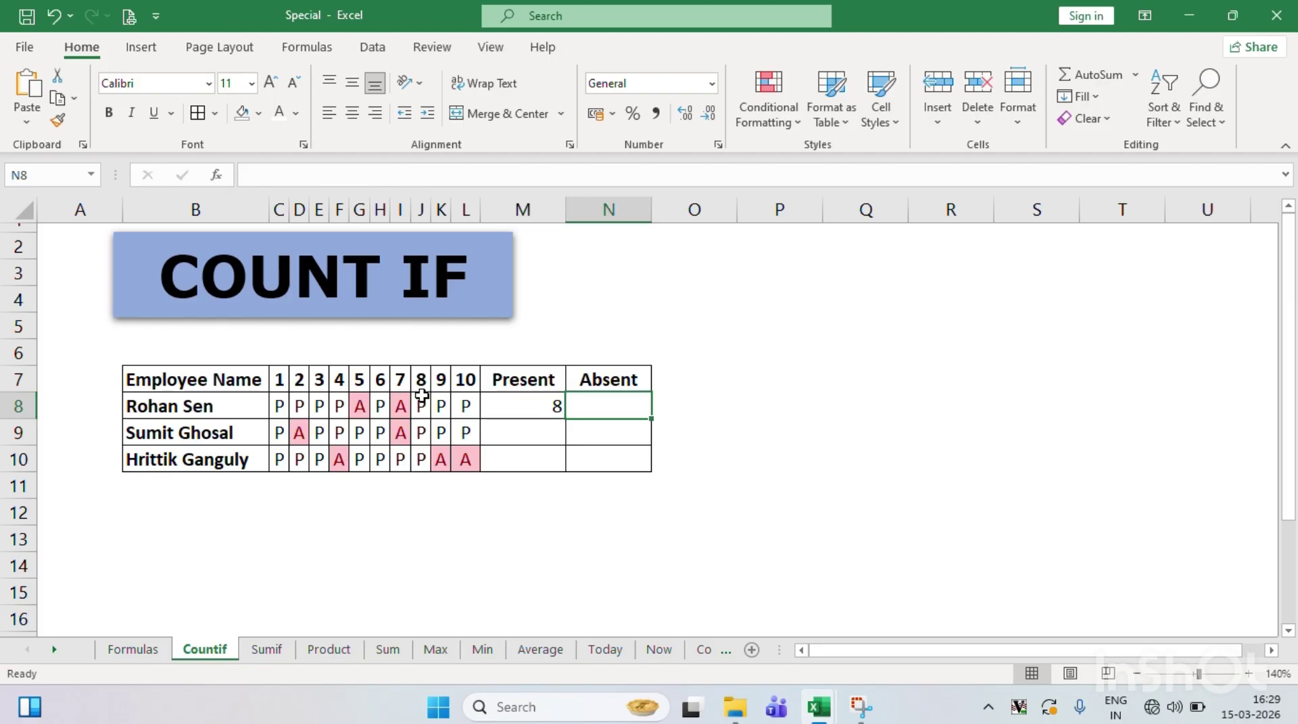
text(=COUNT)
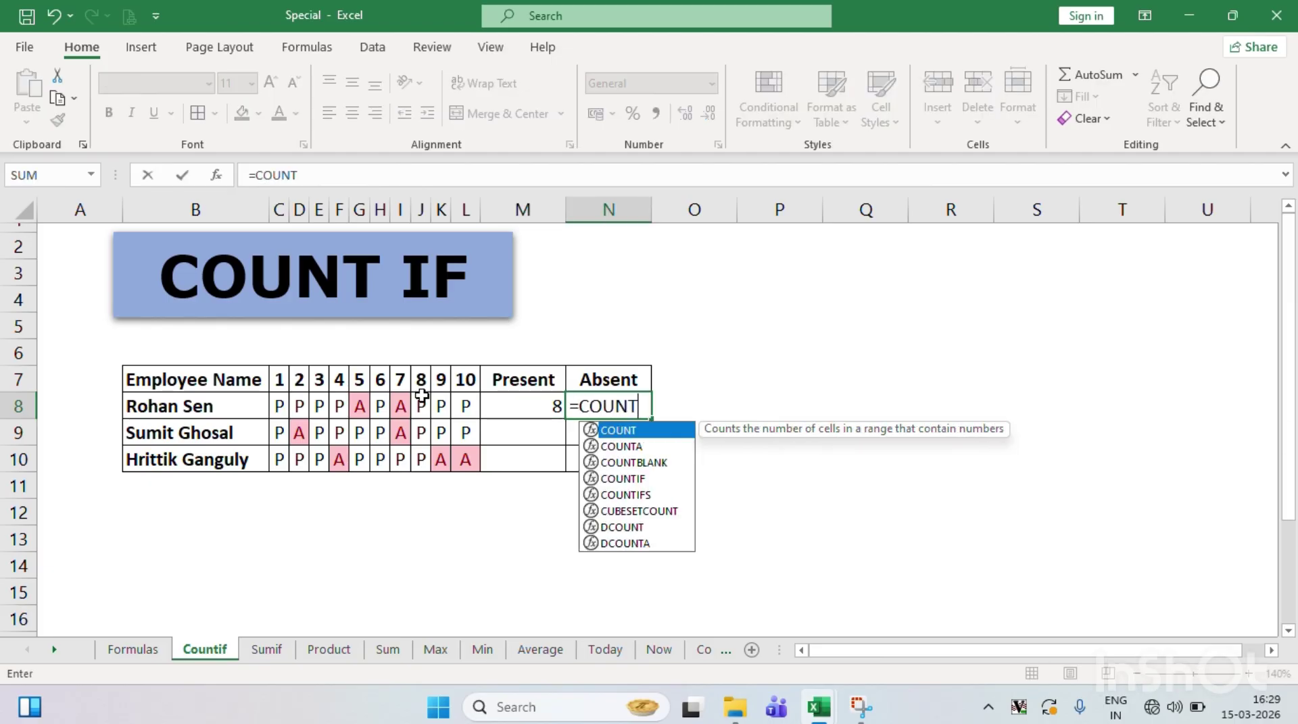
text(IF()
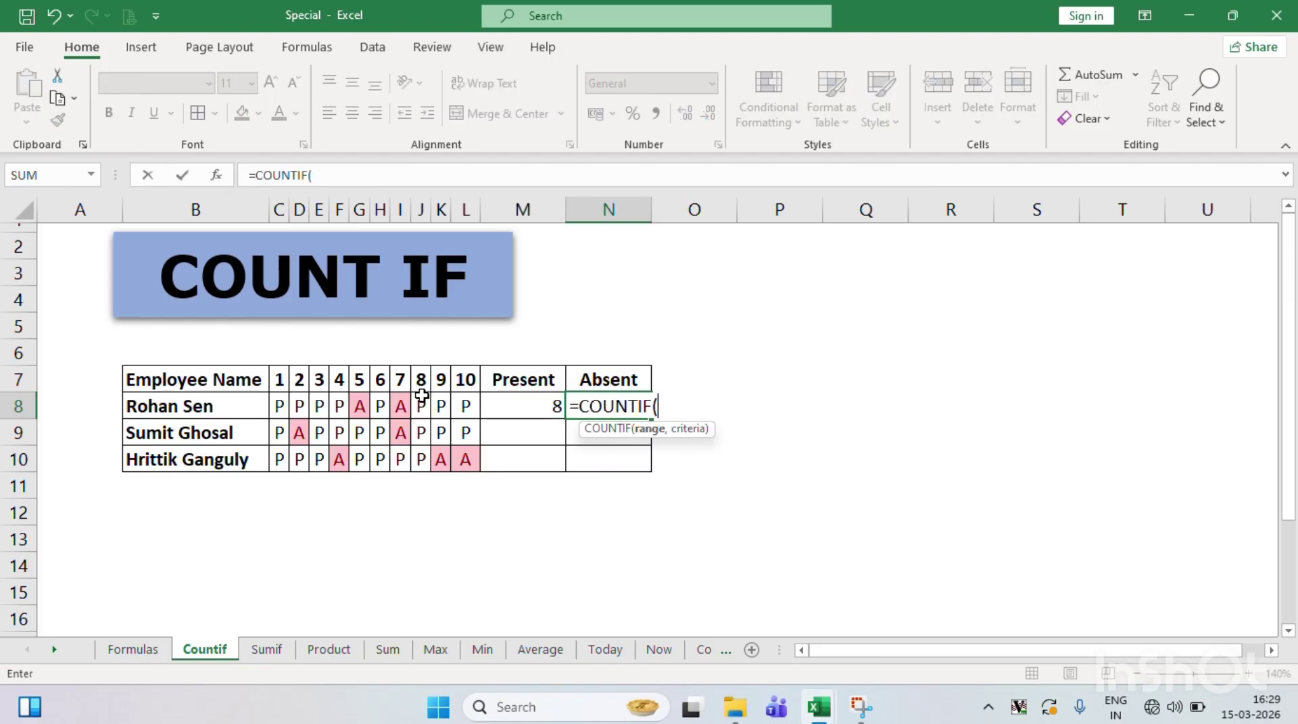
click(275, 405)
key(shift+Right)
key(shift+Right)
key(shift+Right)
key(shift+Right)
key(shift+Right)
key(shift+Right)
key(shift+Right)
key(shift+Right)
key(shift+Right)
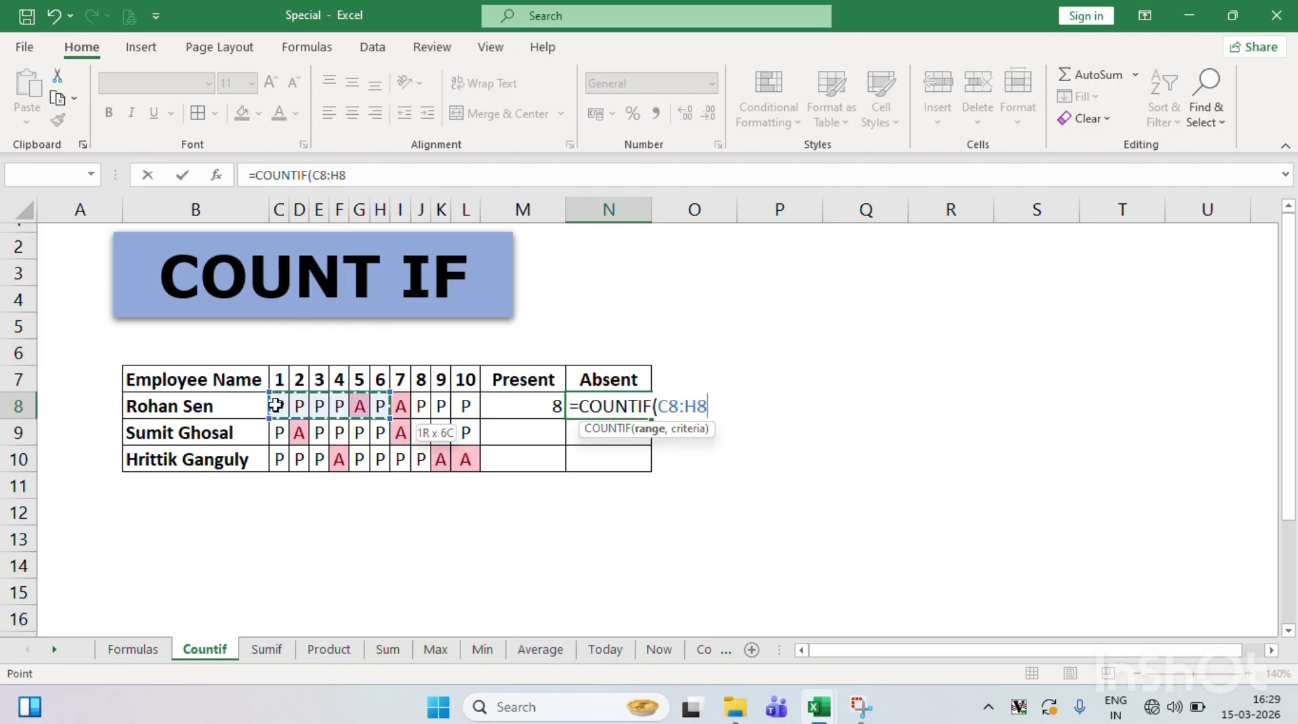
text(,)
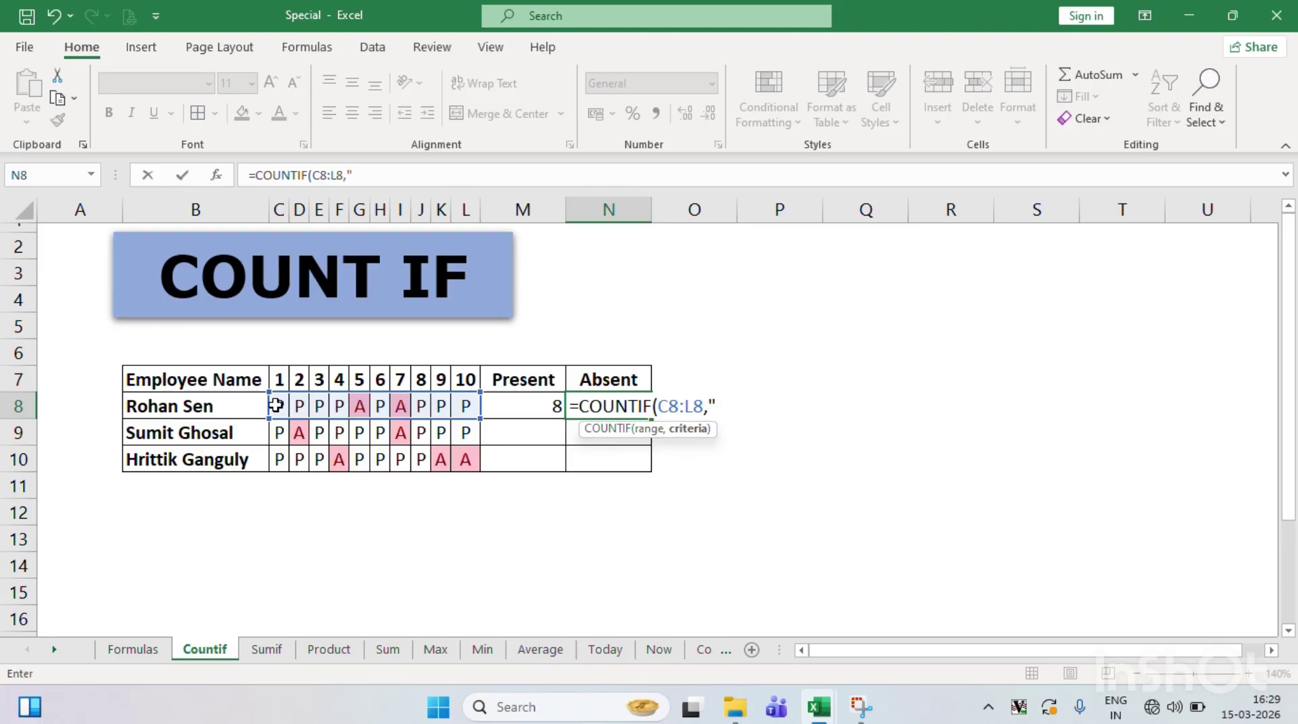
text("A"))
key(Return)
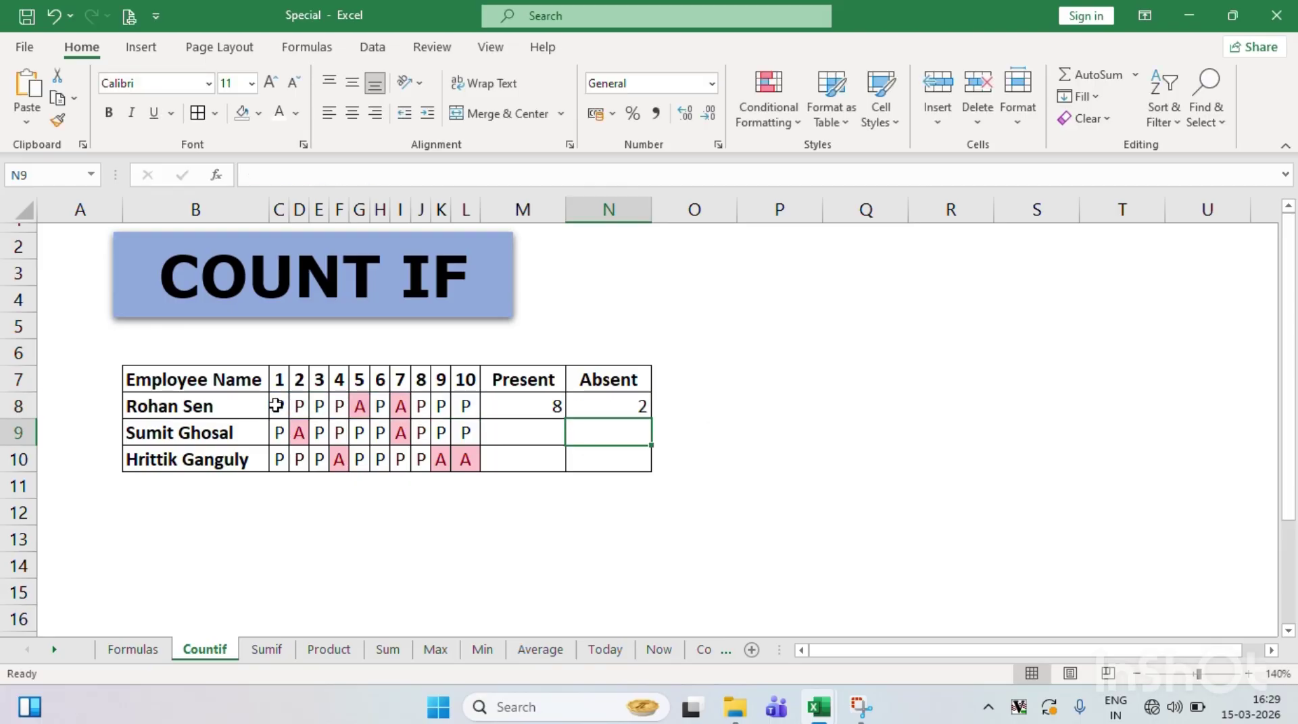
- Center the first employee's Present and Absent counts in M8:N8
key(Up)
key(Left)
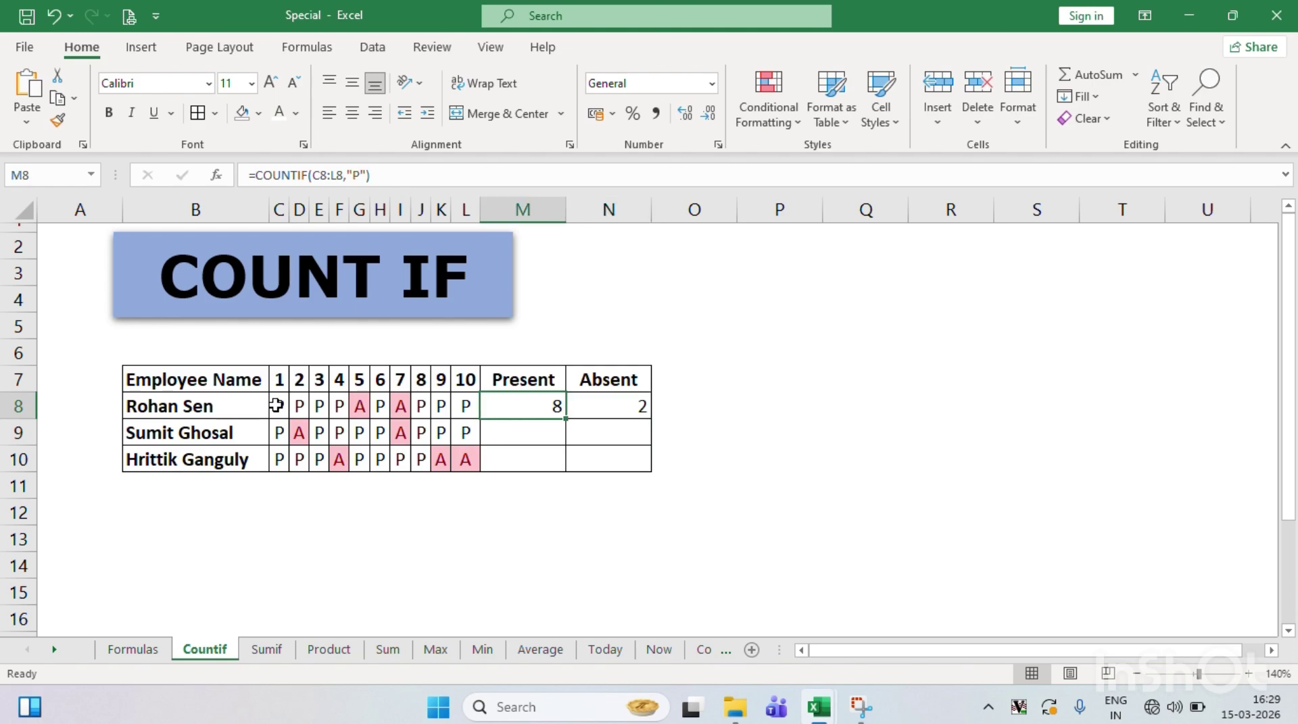
key(shift+Right)
click(352, 113)
click(524, 432)
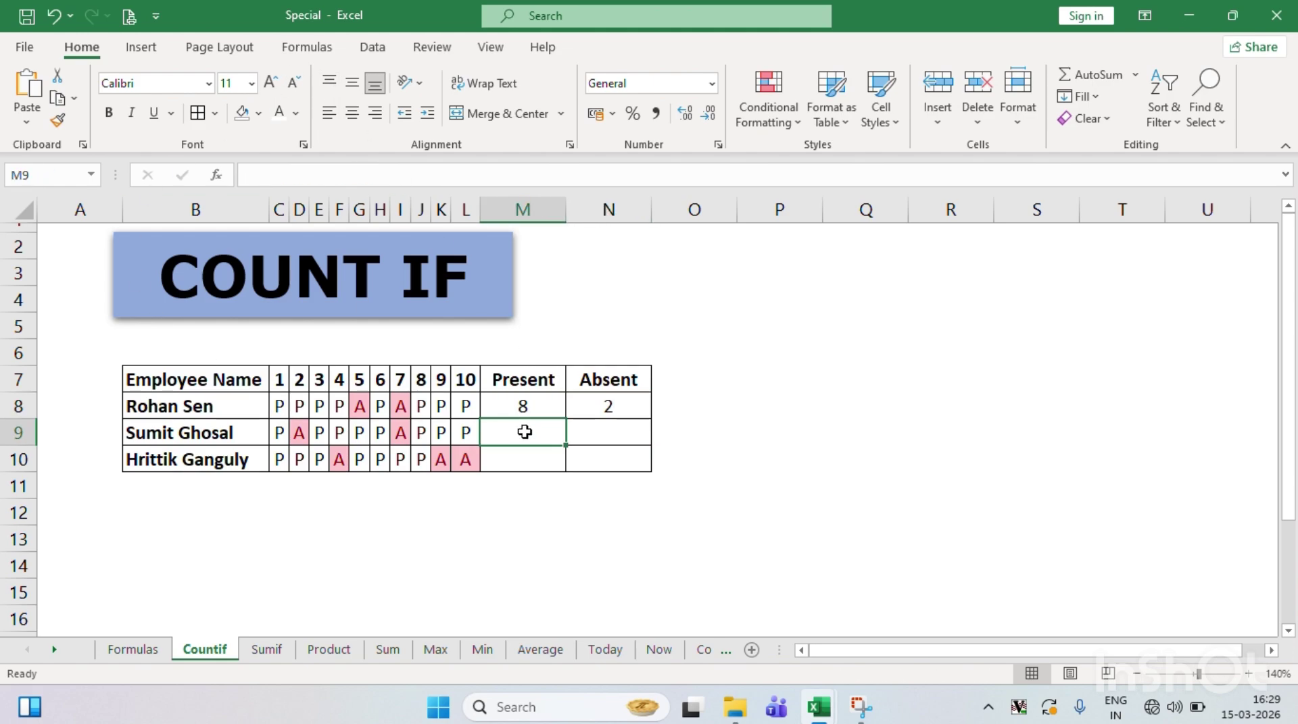
- Fill the COUNTIF formulas in M8 and N8 down to row 10 for the other two employees
click(541, 412)
drag(568, 419, 568, 473)
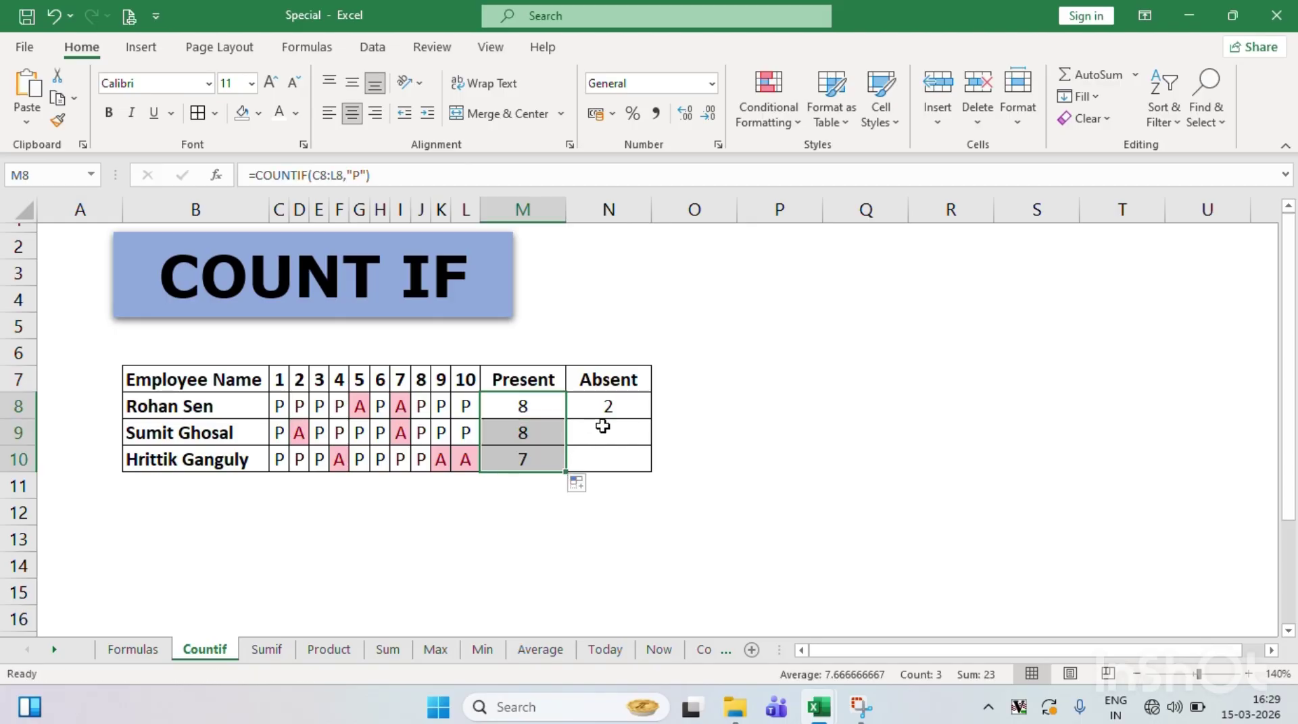
click(627, 410)
drag(651, 417, 656, 473)
click(680, 460)
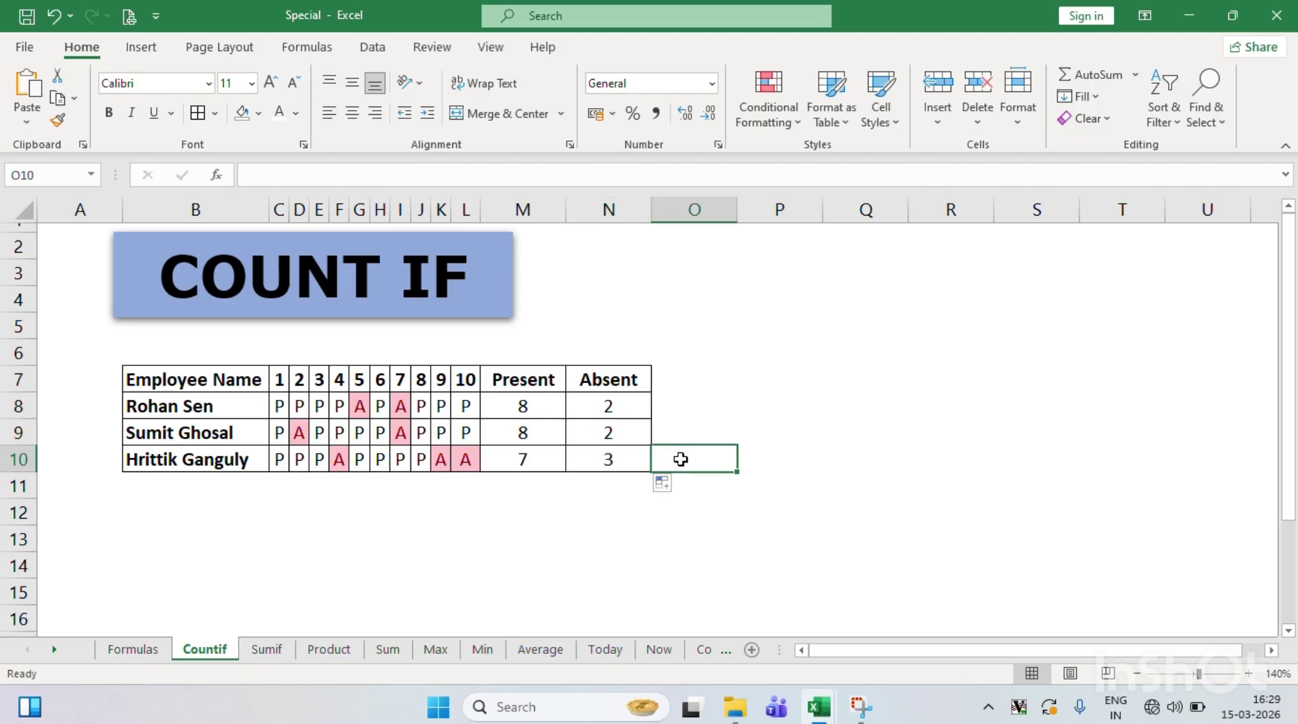
- Check the first employee's marks in C8:L8 against the Present and Absent counts in row 8
click(527, 410)
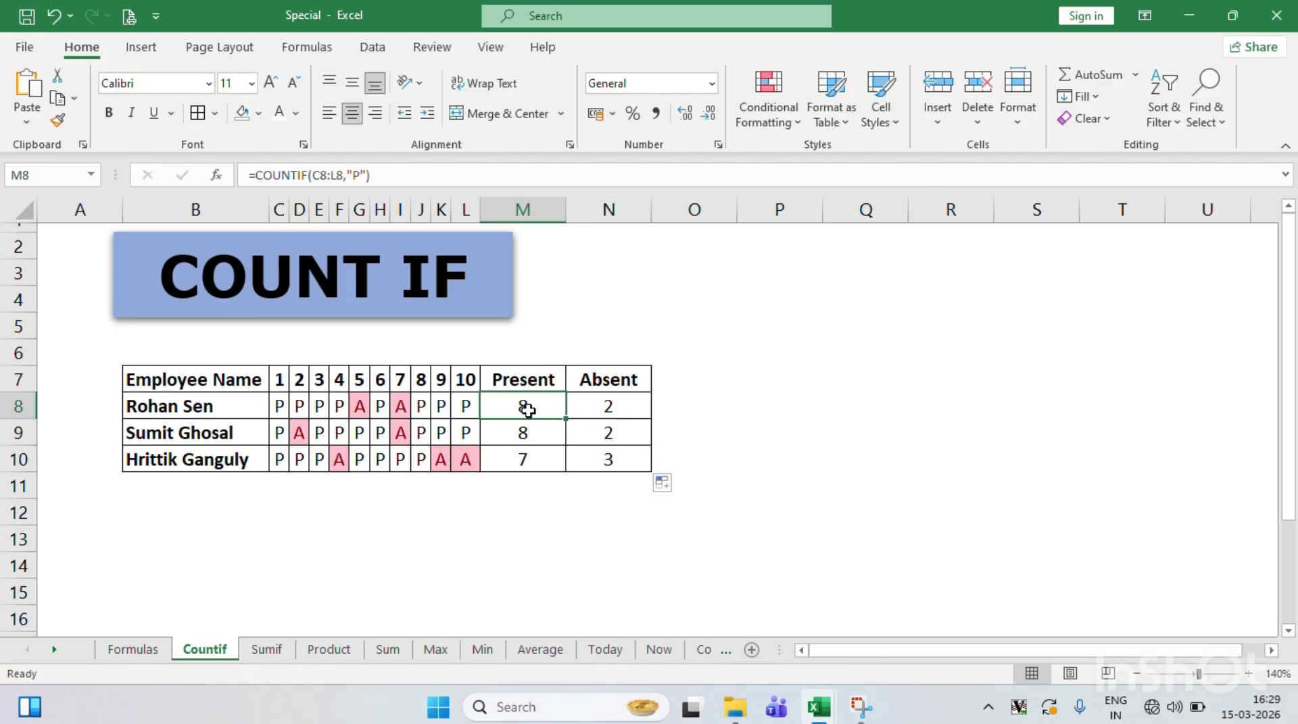
key(Left)
key(Left)
key(Left)
key(Left)
key(Left)
key(Left)
key(Left)
key(Left)
key(Left)
key(Left)
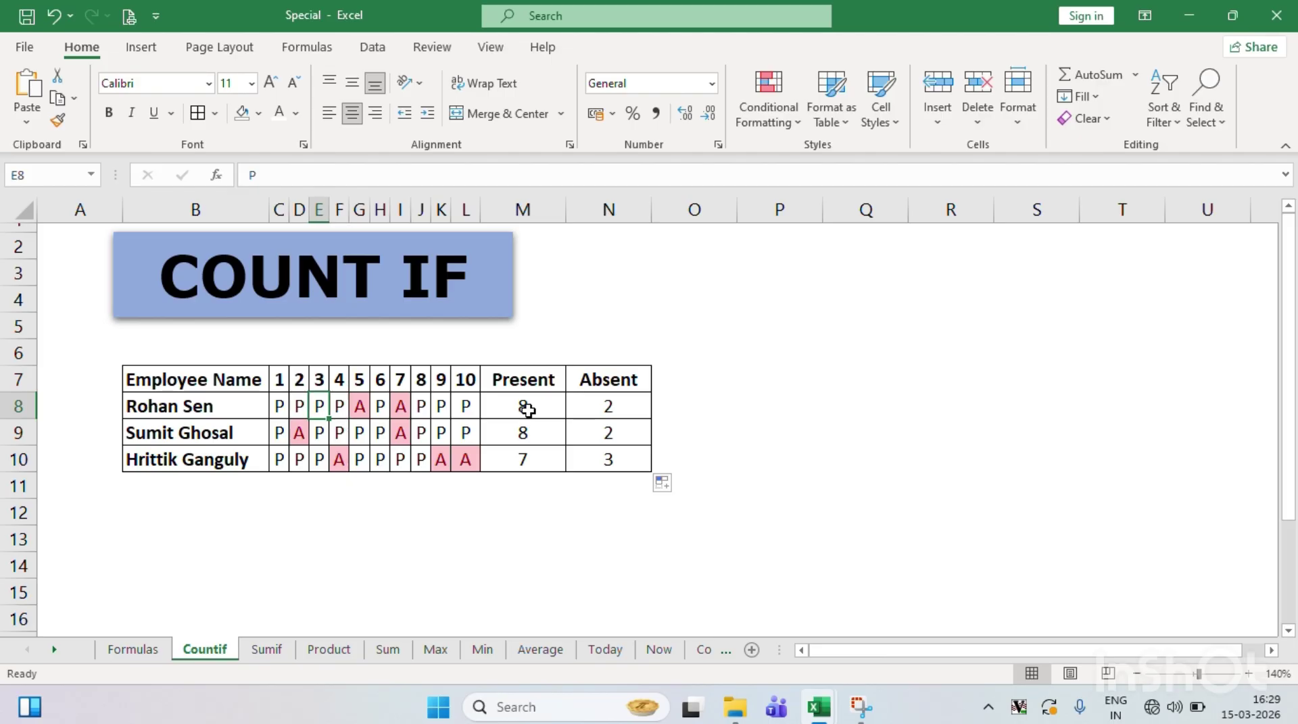
key(shift+Right)
key(shift+Right)
key(shift+Right)
key(shift+Right)
key(shift+Right)
key(shift+Right)
key(shift+Right)
key(shift+Right)
key(shift+Right)
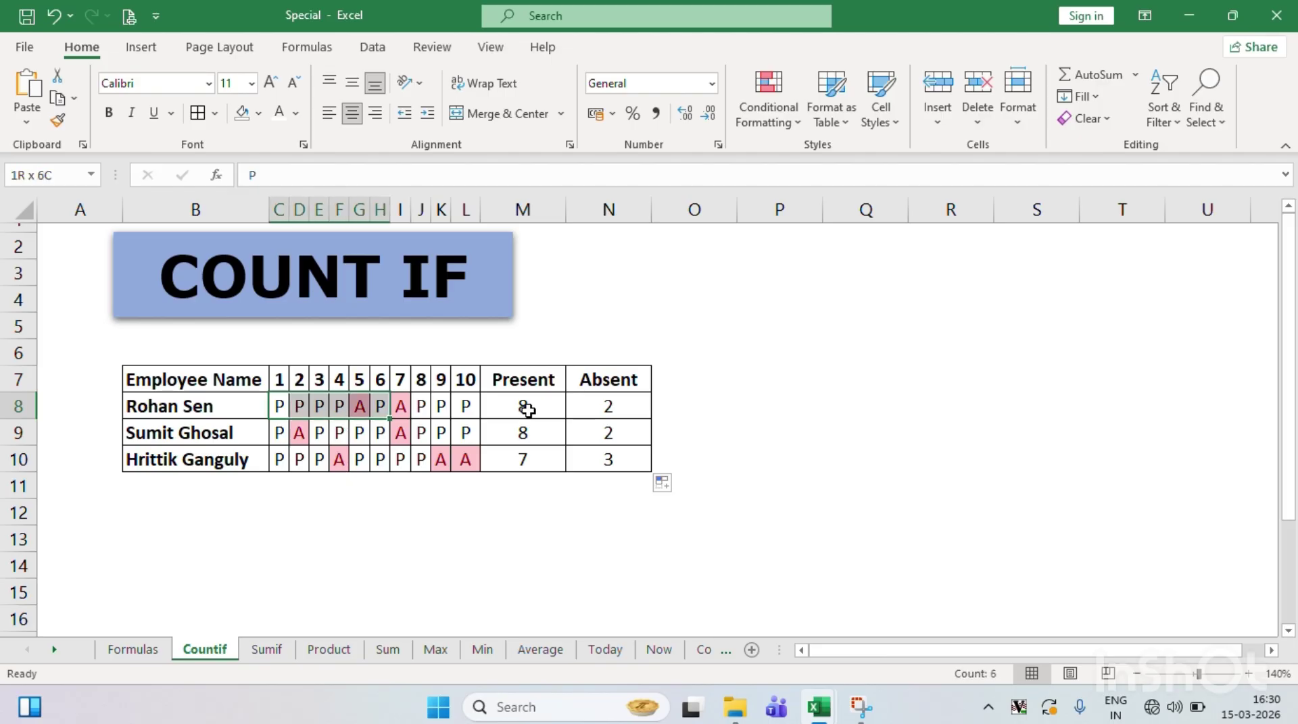
key(Right)
key(Right)
key(Right)
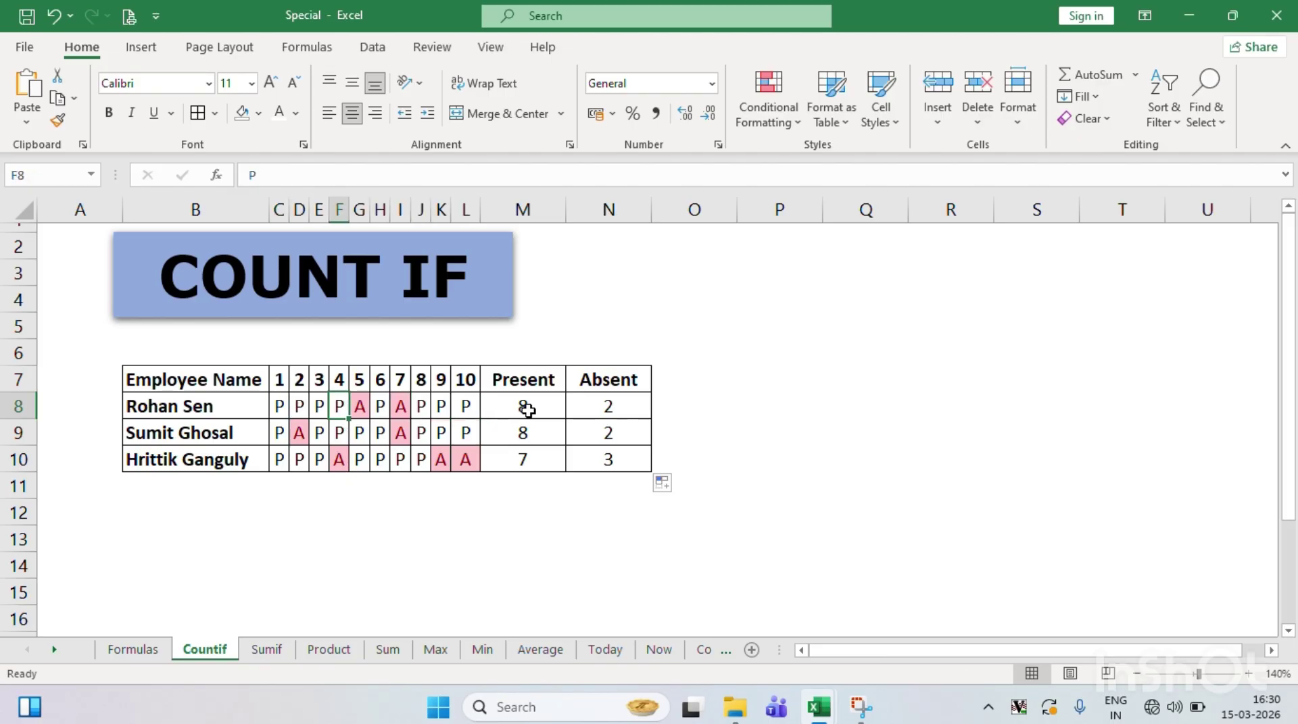
key(Right)
key(Right)
key(Right)
key(Right)
key(Right)
key(Right)
key(Right)
key(Right)
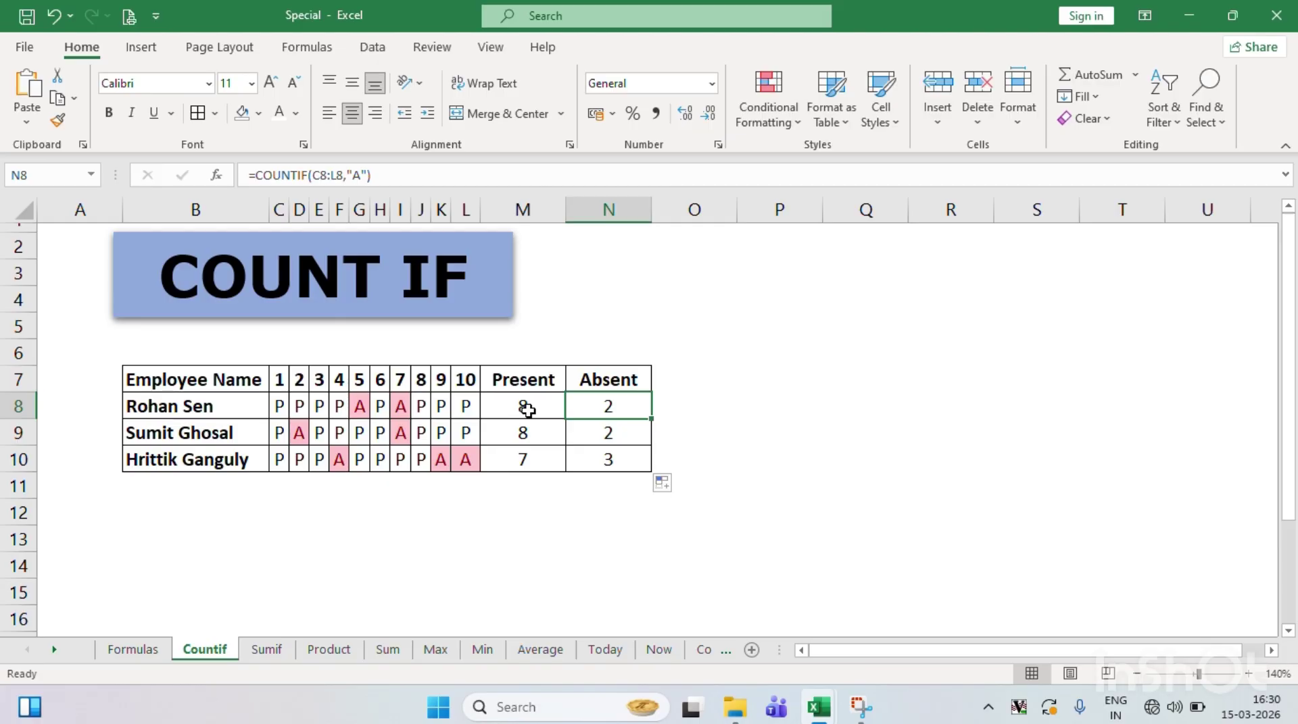
- Check the second employee's marks in C9:L9 against the Present and Absent counts in row 9
key(Left)
key(Left)
key(Left)
key(Left)
key(Left)
key(Left)
key(Left)
key(Left)
key(Left)
key(Left)
key(Left)
key(Down)
key(shift+Right)
key(shift+Right)
key(shift+Right)
key(shift+Right)
key(shift+Right)
key(shift+Right)
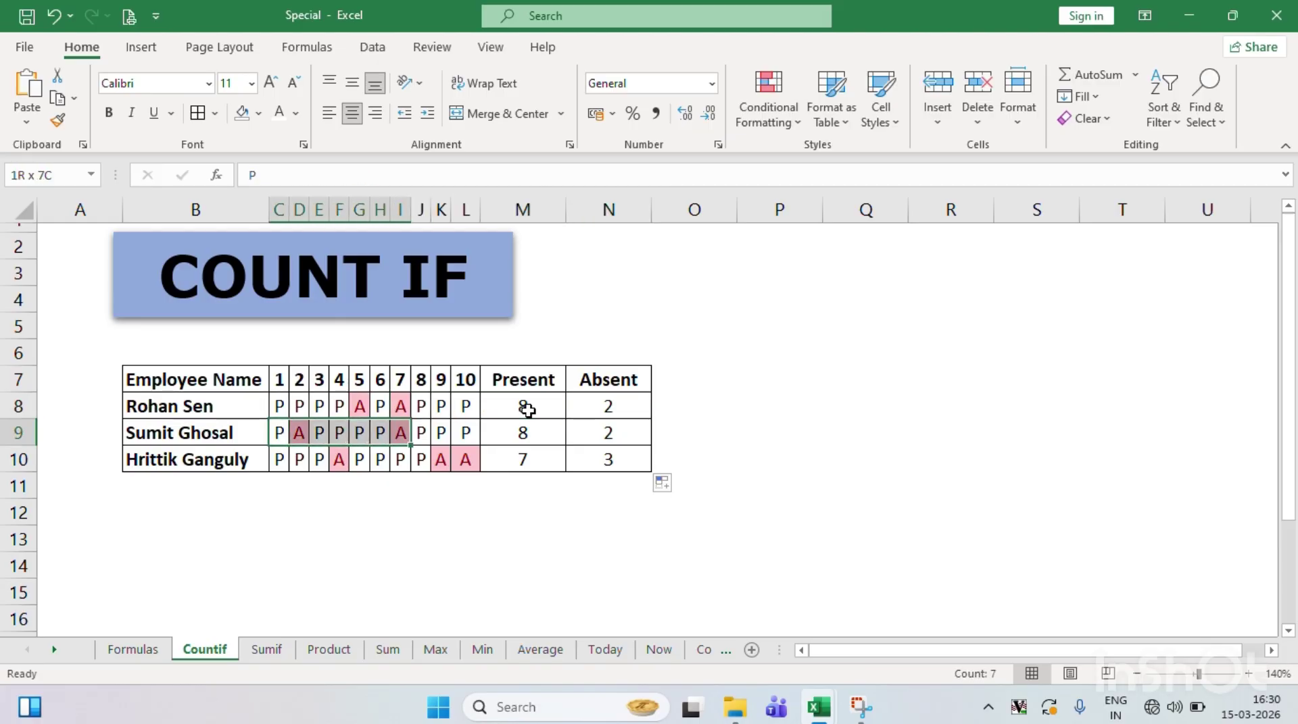
key(shift+Right)
key(shift+Right)
key(shift+Right)
click(465, 432)
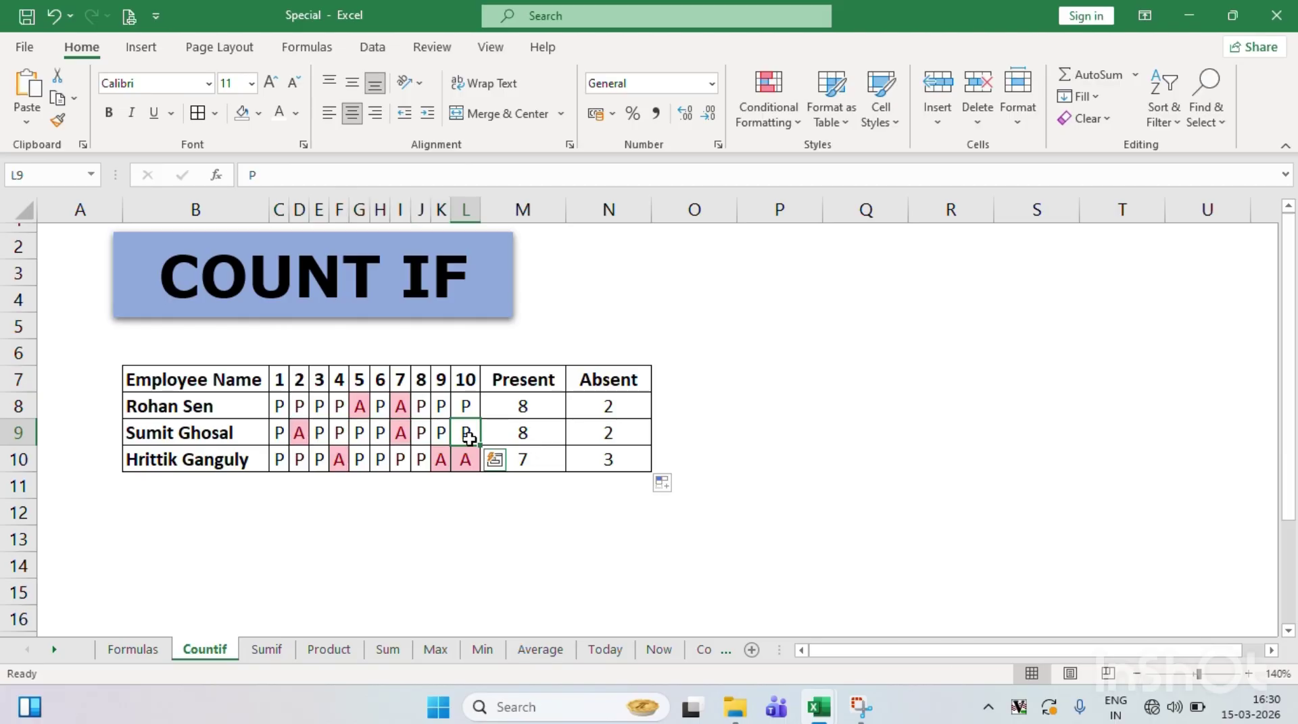
click(507, 439)
key(shift+Right)
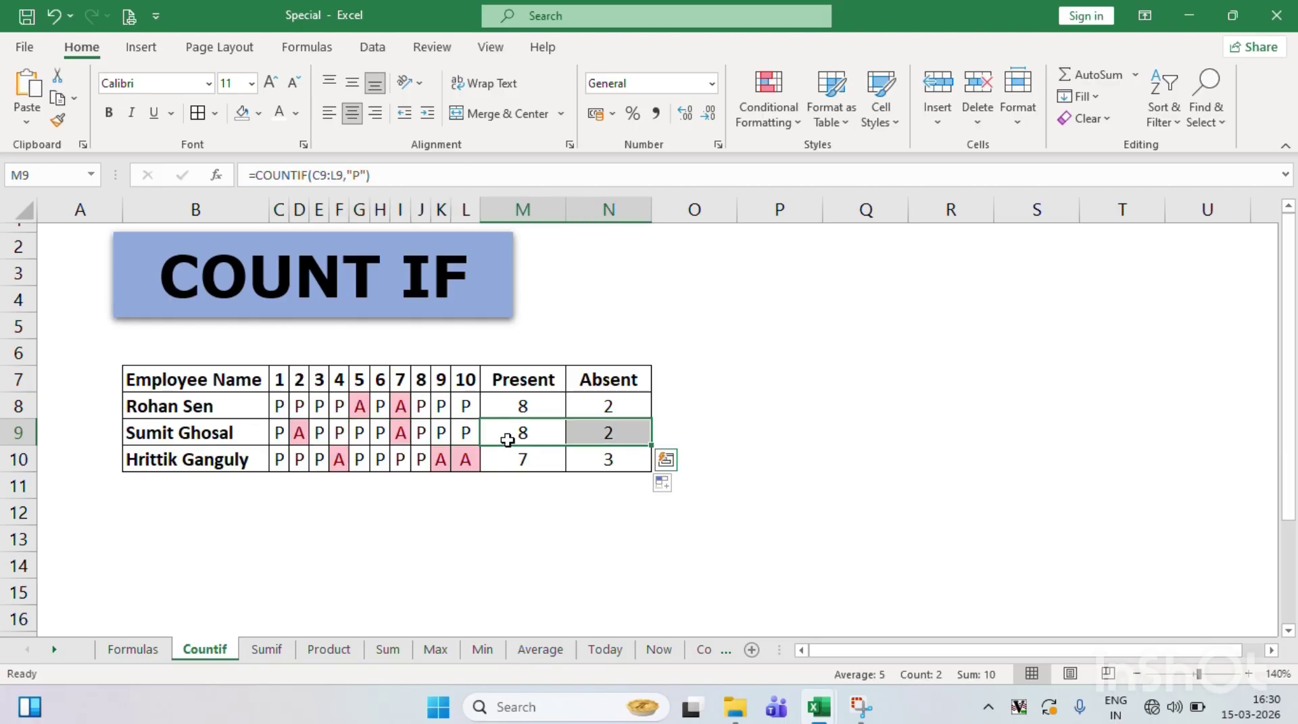
- Check the third employee's marks in C10:L10 against the Present and Absent counts in row 10
key(Down)
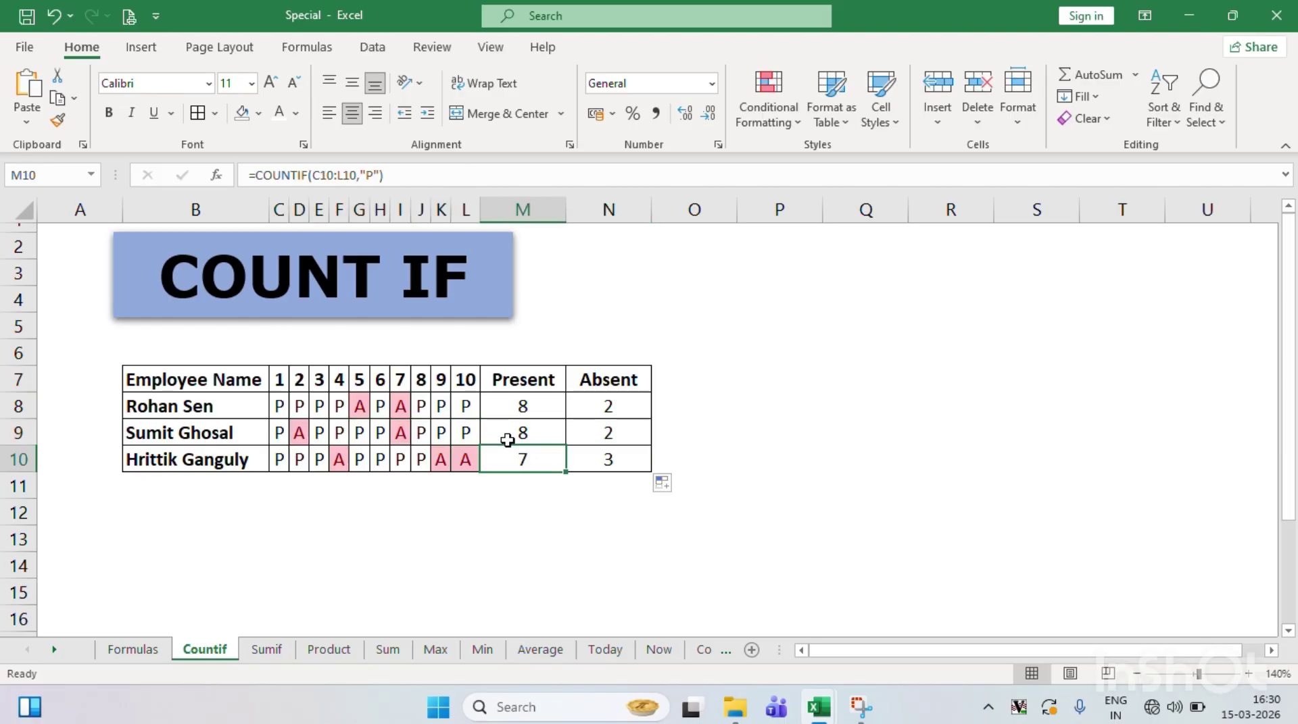
key(Left)
key(Left)
key(Left)
key(Left)
key(Left)
key(Left)
key(Left)
key(Left)
key(Left)
key(Left)
key(Left)
key(Left)
key(Right)
key(Right)
key(shift+Right)
key(shift+Right)
key(shift+Right)
key(shift+Right)
key(shift+Right)
key(shift+Right)
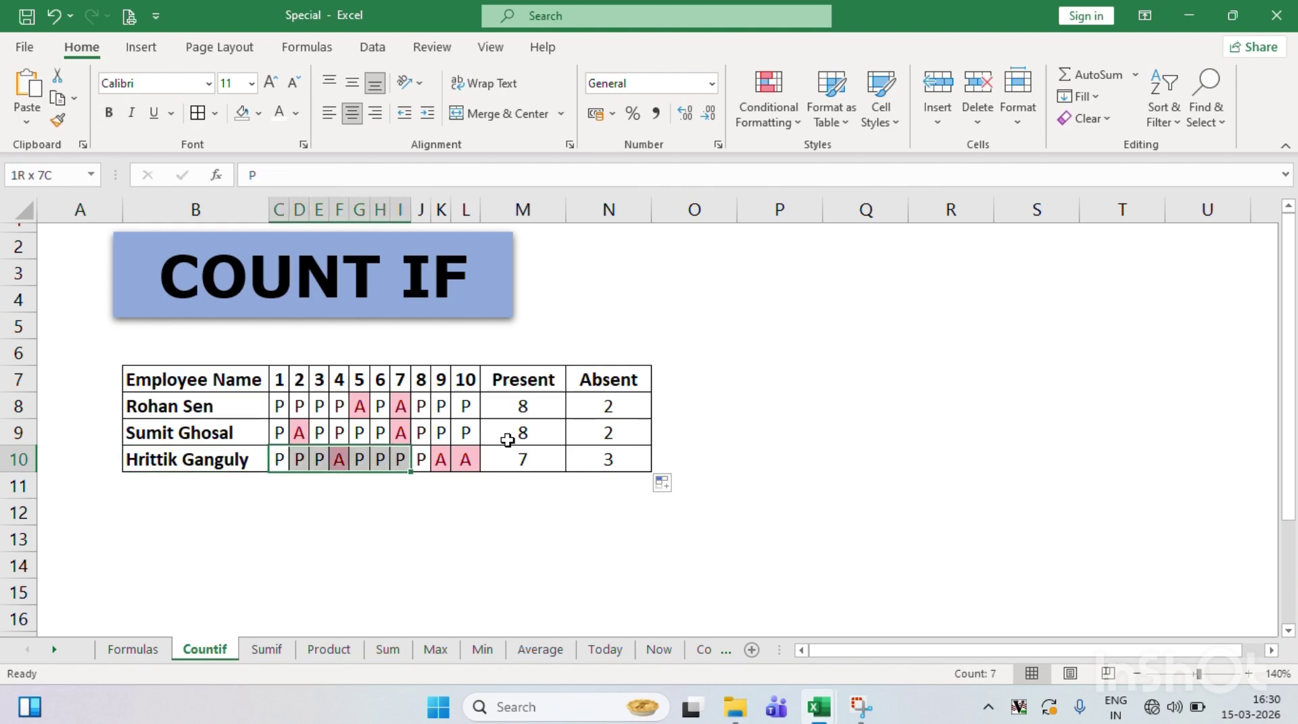
key(shift+Right)
key(shift+Right)
key(shift+Right)
key(shift+Right)
key(shift+Left)
key(Right)
key(Right)
key(Right)
key(Right)
key(Right)
key(Right)
key(Right)
key(Right)
key(Right)
key(Right)
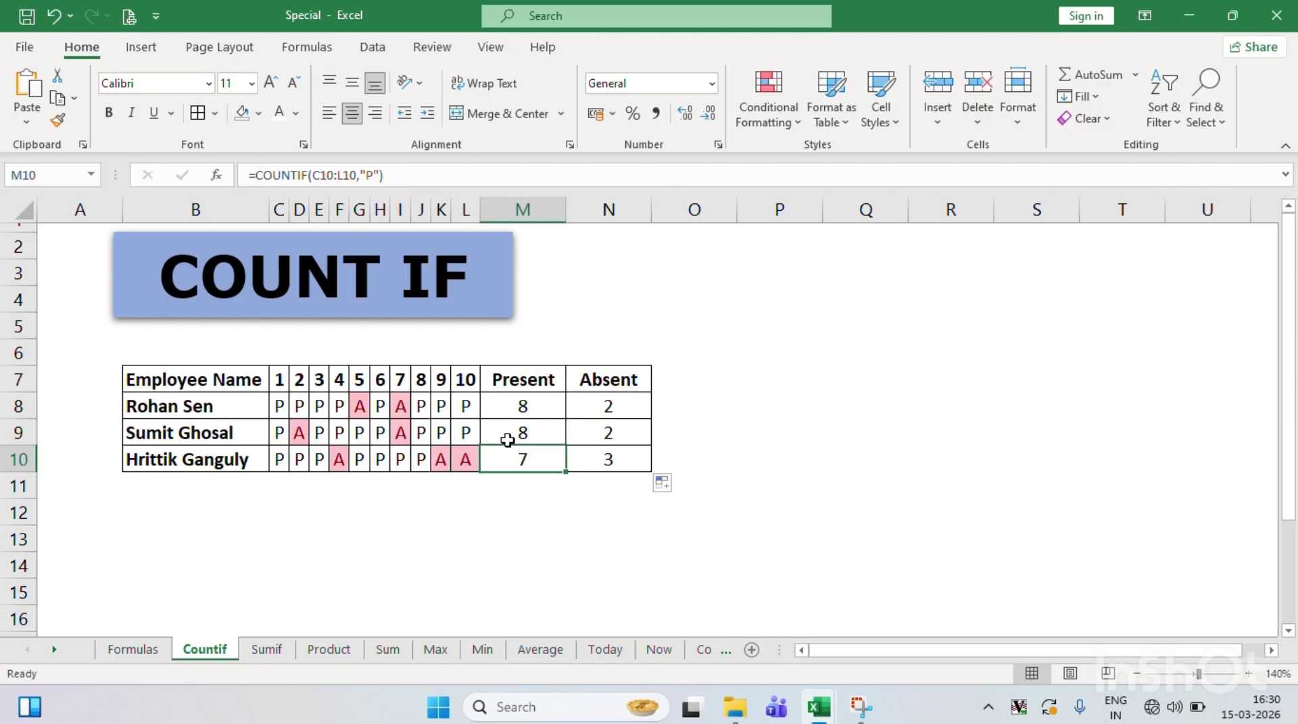
key(shift+Right)
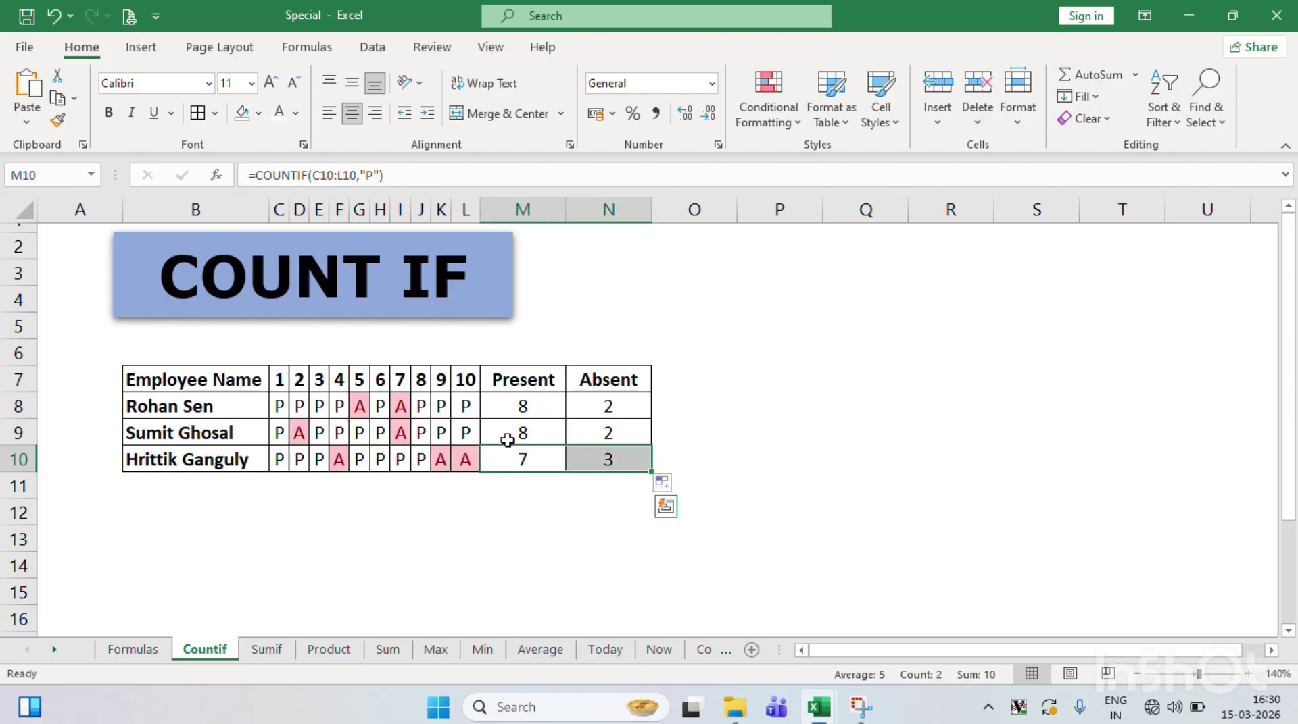
click(529, 493)
click(833, 364)
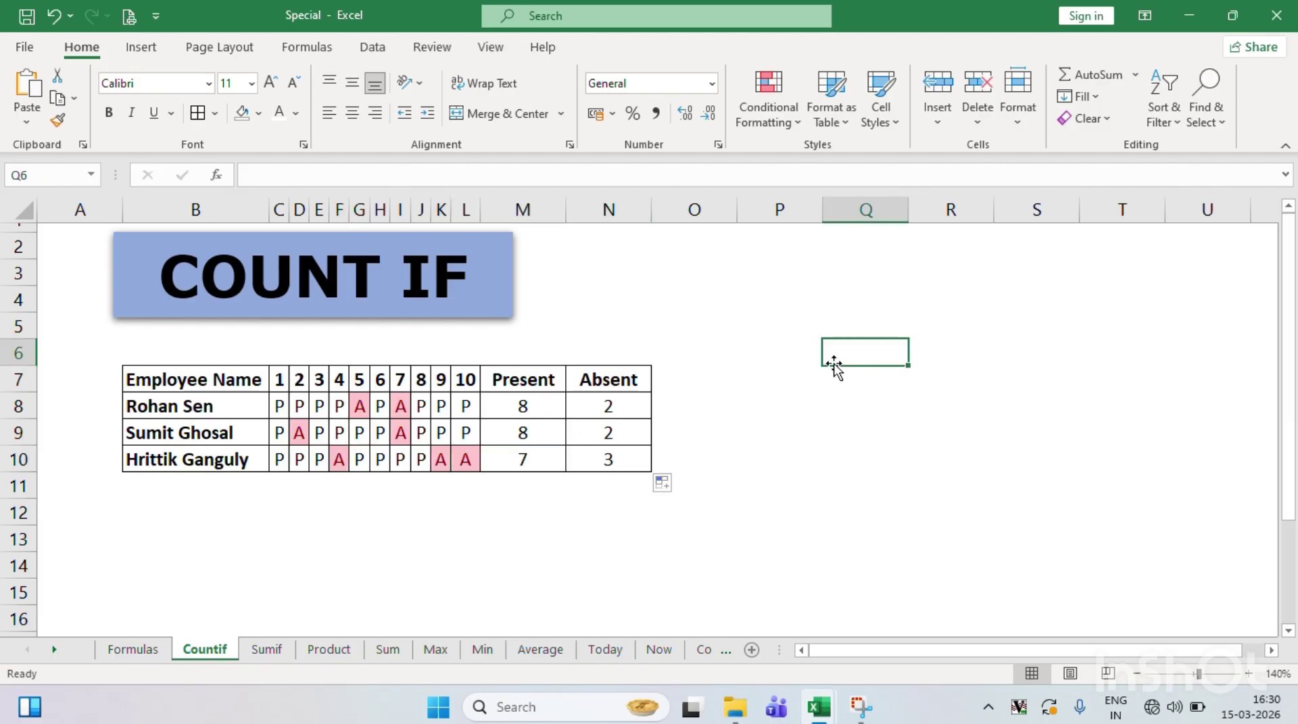
click(430, 576)
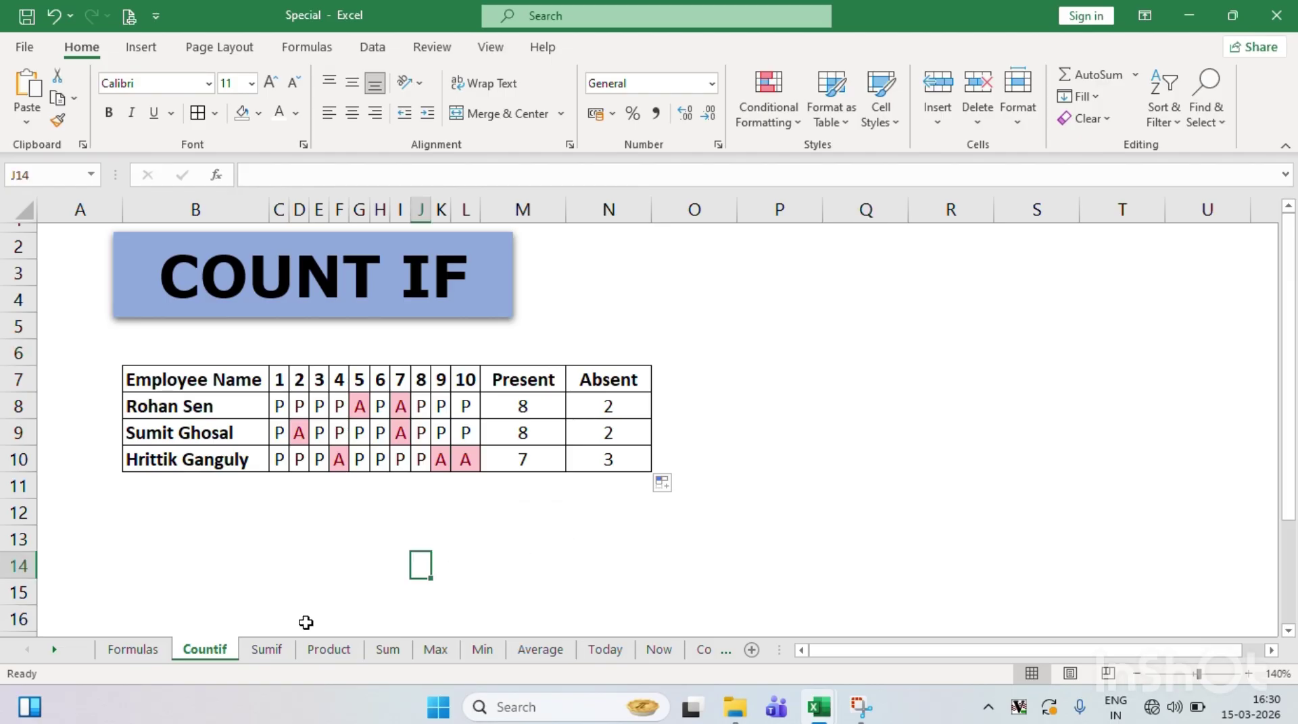
- Open the Sumif sheet and examine the ITEM and QTY columns in rows 7 to 14
click(267, 649)
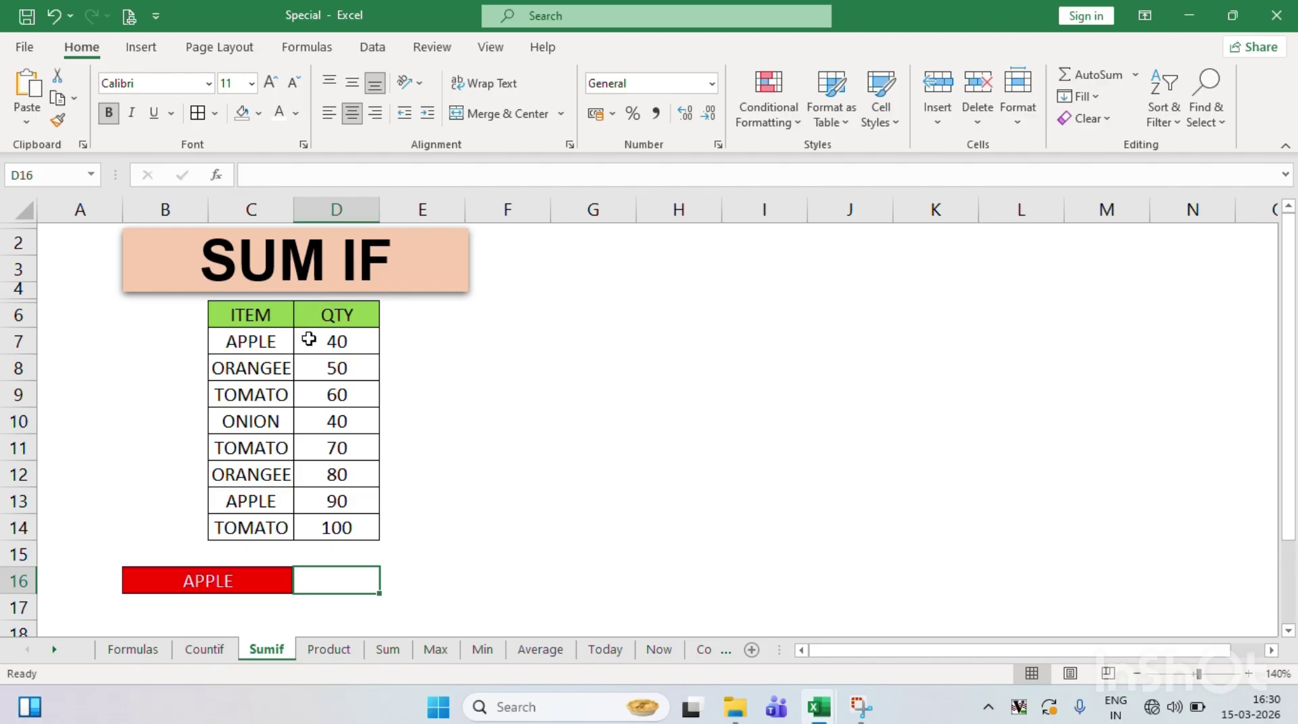
click(260, 342)
key(ctrl+shift+Down)
key(Up)
key(Right)
key(Down)
key(ctrl+shift+Down)
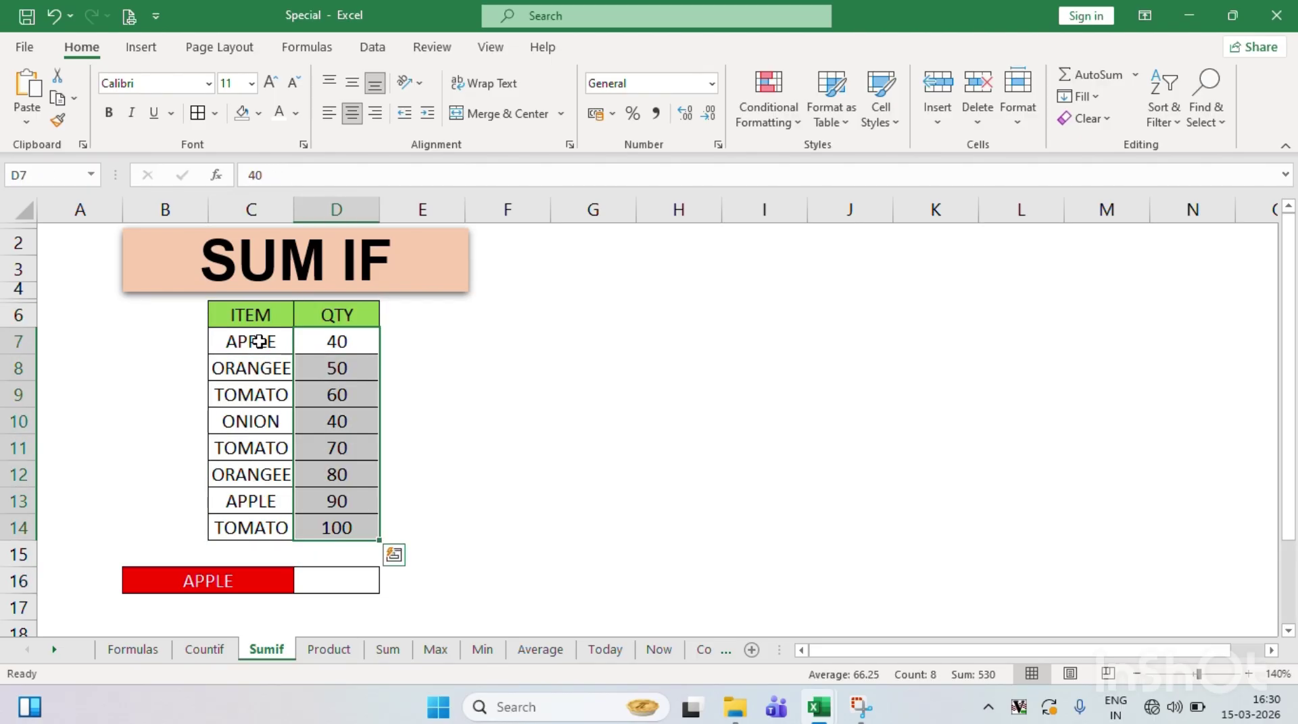
key(Up)
click(260, 342)
key(ctrl+shift+Down)
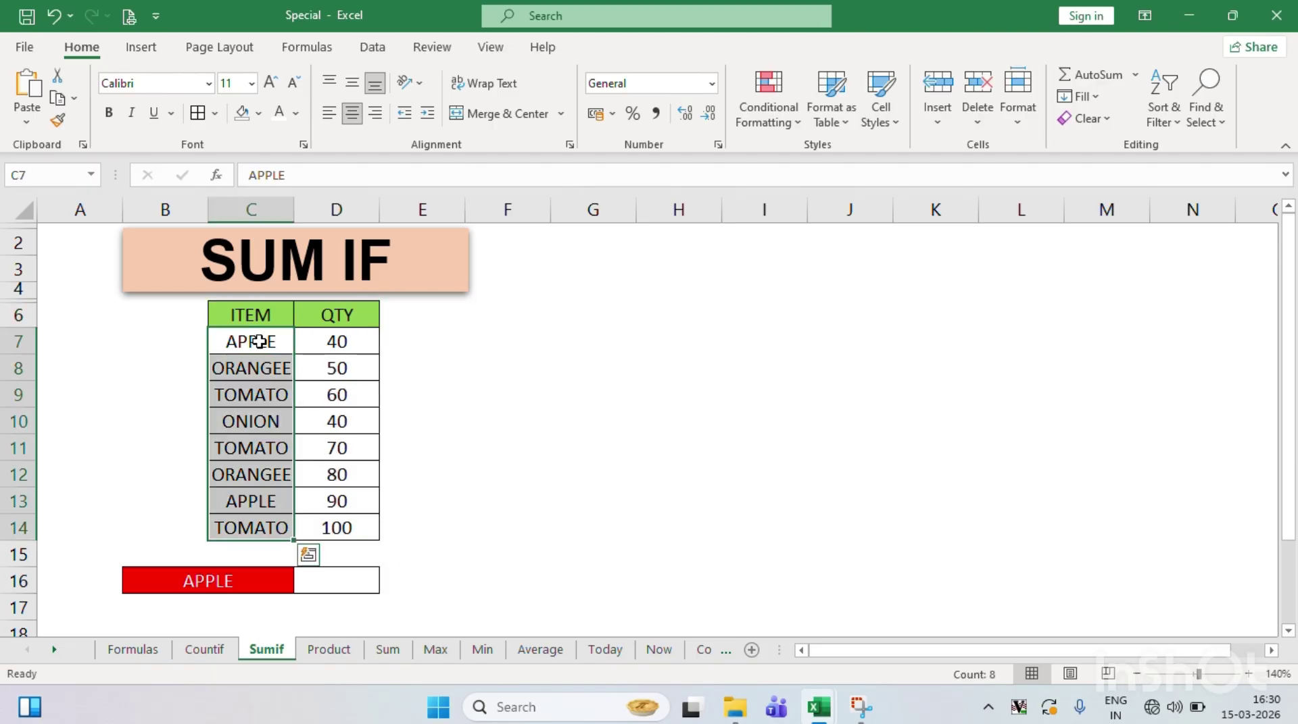
key(Up)
key(Right)
key(Down)
key(ctrl+shift+Down)
key(Up)
click(260, 342)
key(ctrl+shift+Down)
key(Up)
key(Right)
key(Down)
key(ctrl+shift+Down)
key(Up)
- Begin a SUMIF formula in D16 beside the APPLE label, with the item cells C7:C14 as its range
key(Down)
key(Down)
key(Down)
key(Down)
key(Down)
key(Down)
key(Down)
key(Down)
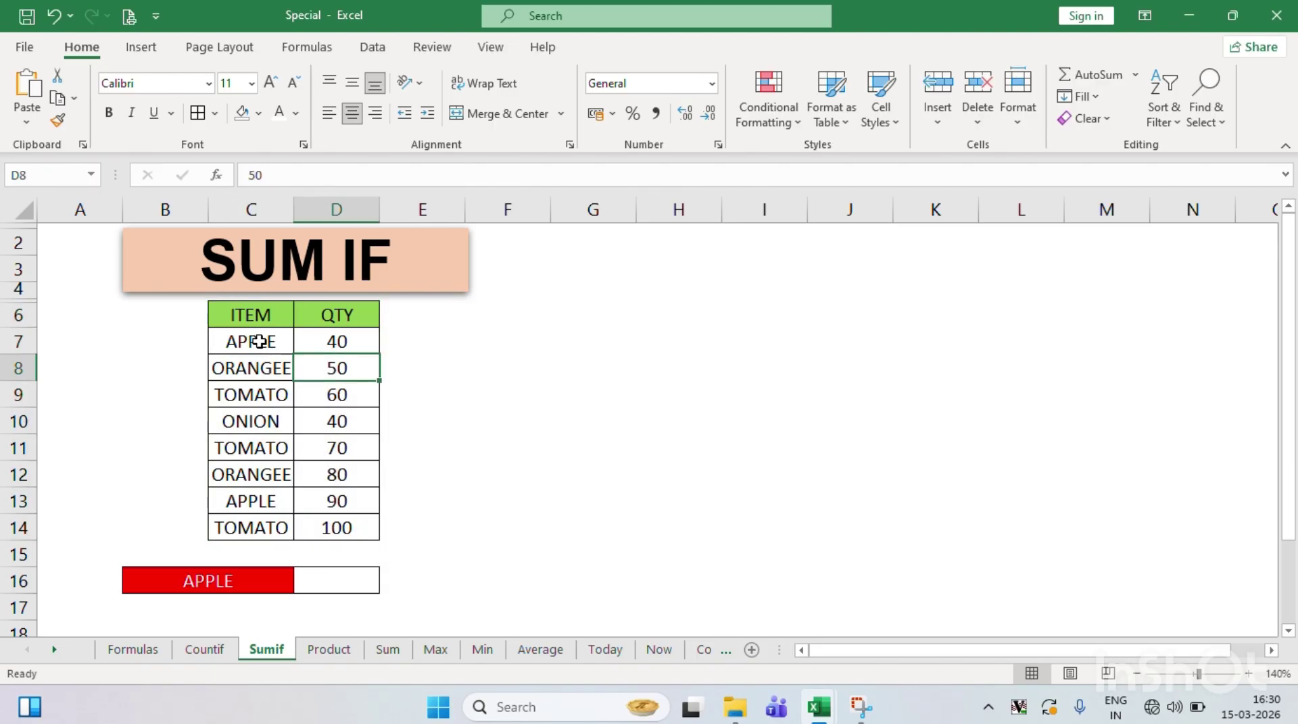
key(Down)
key(Down)
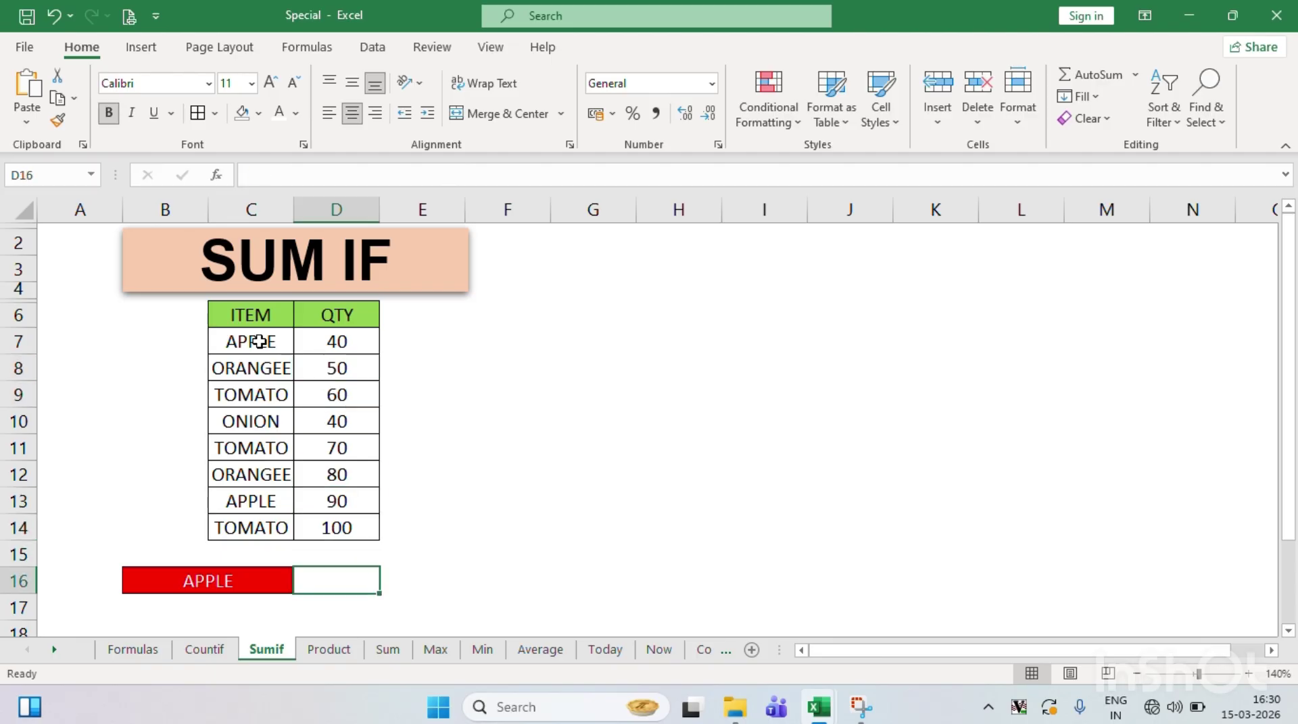
text(=SUMI)
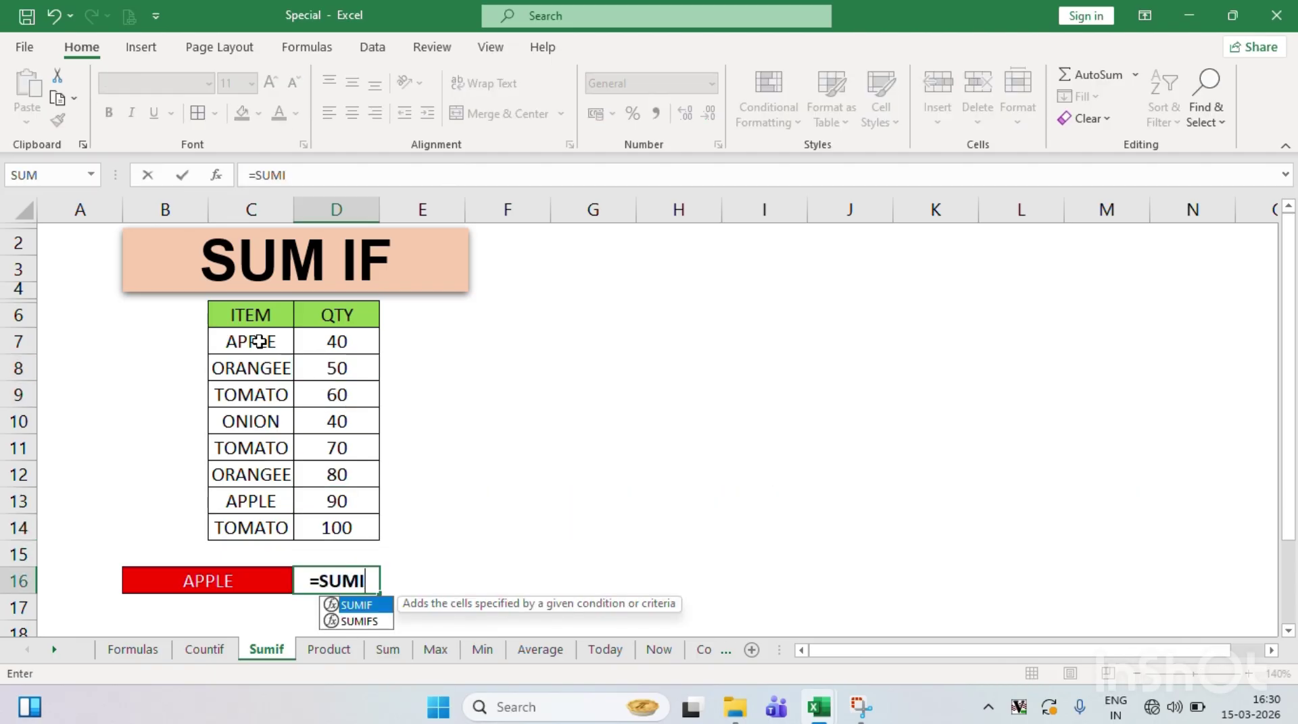
text(F()
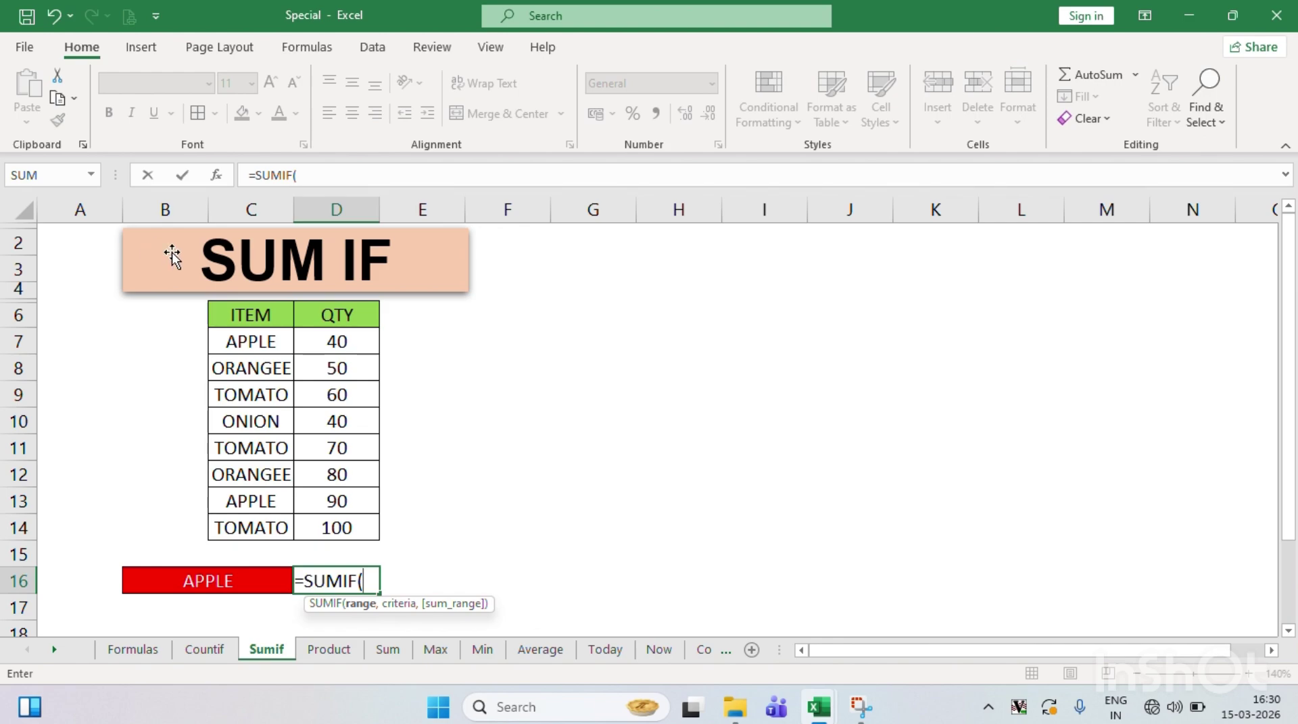
click(249, 341)
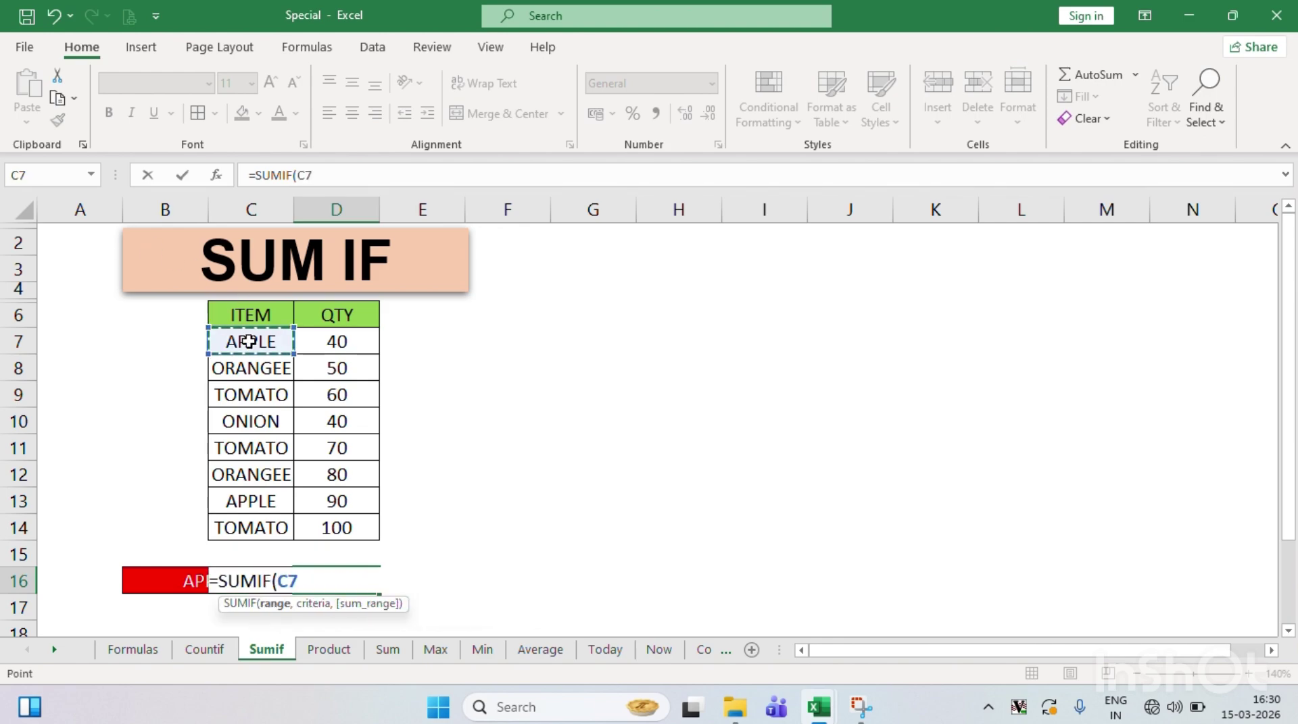
key(ctrl+shift+Down)
text(,)
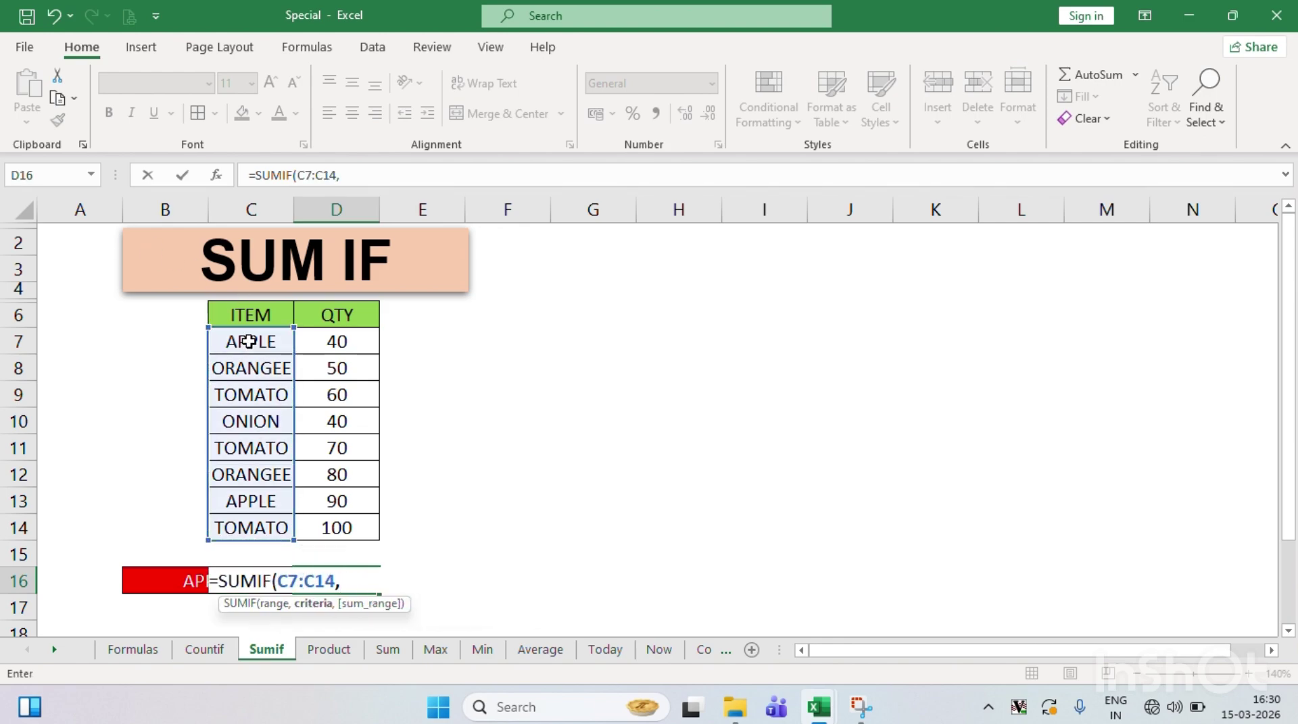
click(339, 343)
key(shift+Down)
key(shift+Down)
key(shift+Down)
key(shift+Down)
key(shift+Down)
key(shift+Down)
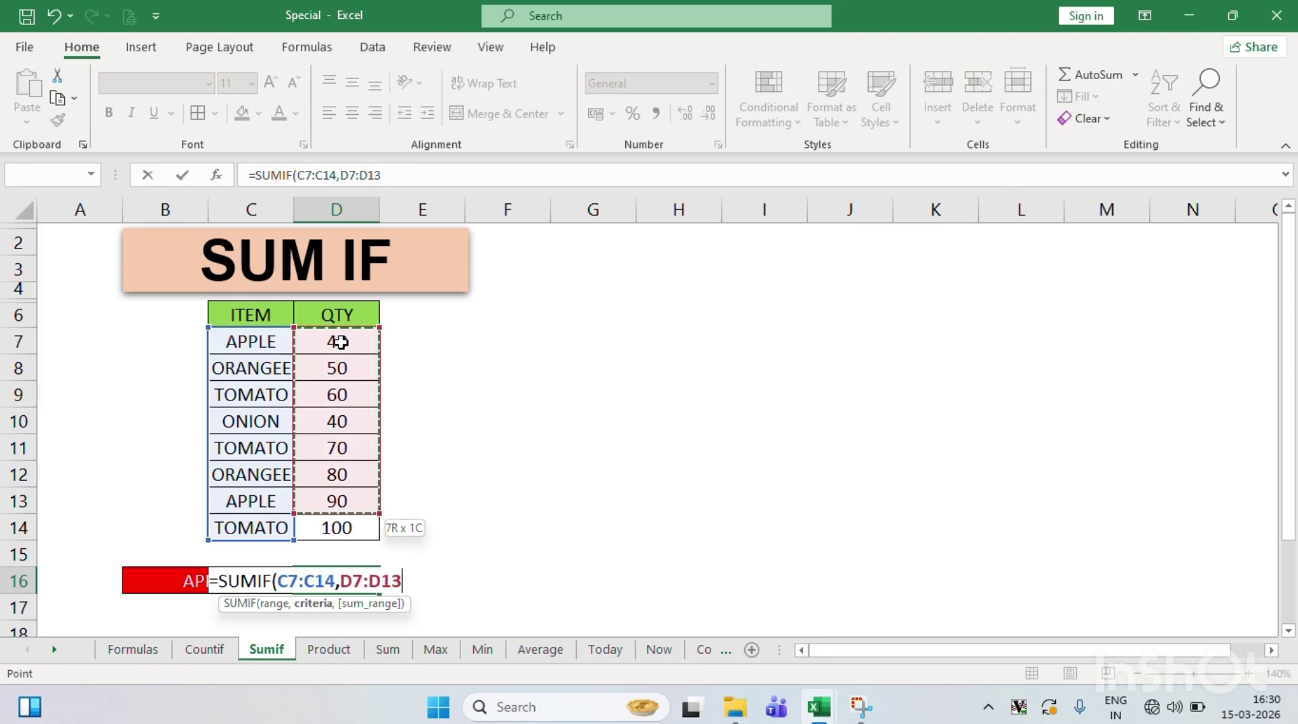
key(shift+Down)
text(,)
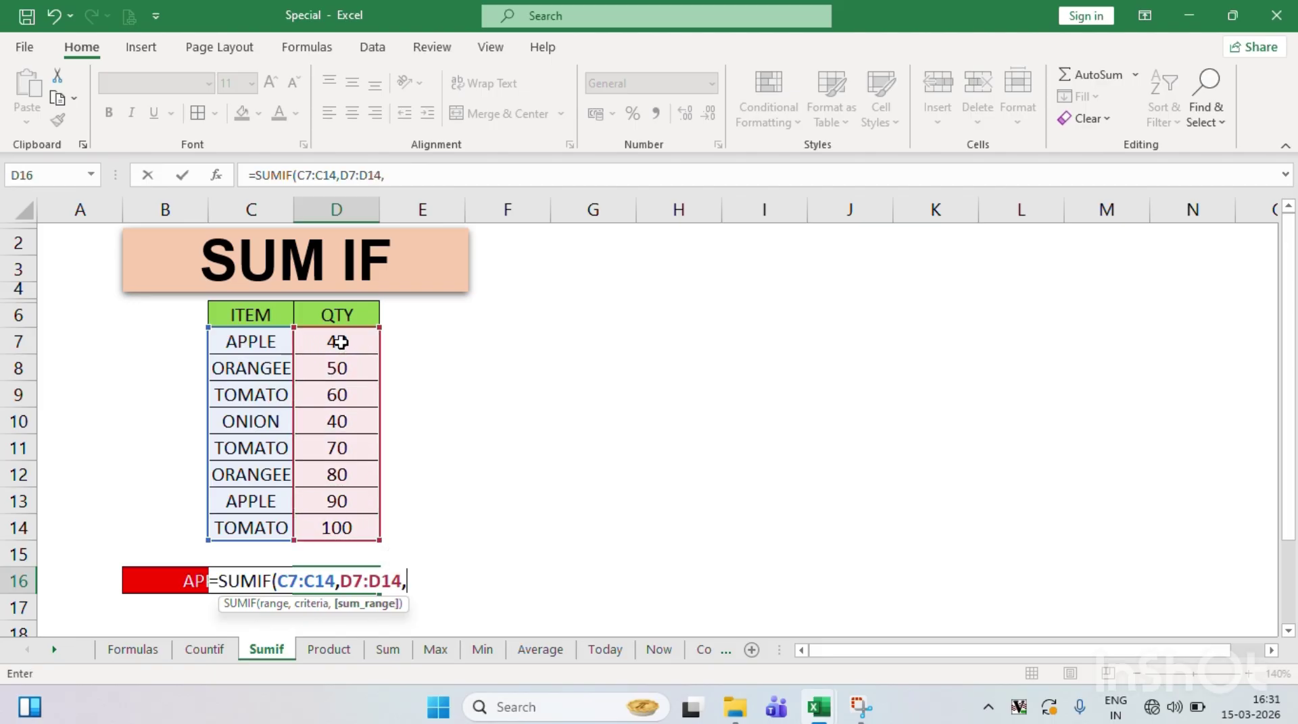
key(BackSpace)
key(BackSpace)
key(BackSpace)
key(BackSpace)
key(BackSpace)
key(BackSpace)
key(BackSpace)
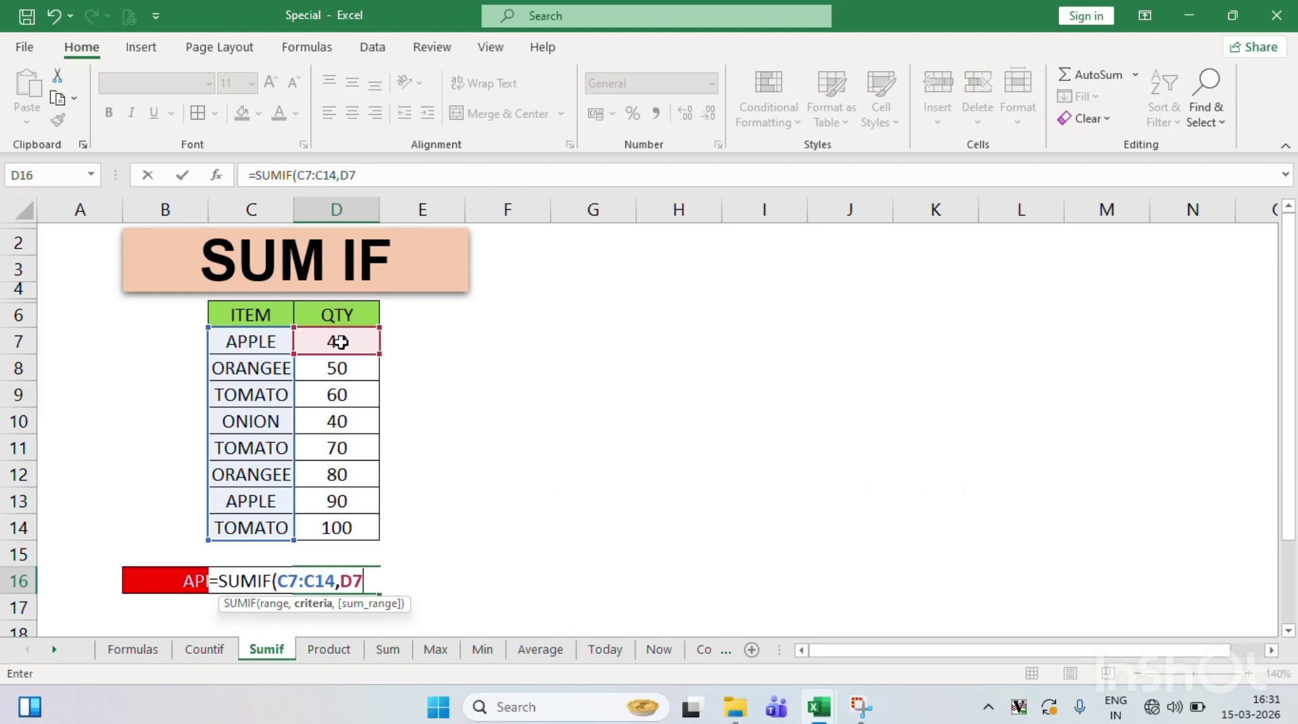
- Complete the SUMIF formula in D16 with B16 as the criterion and the quantities D7:D14 as the sum range
click(170, 586)
text(,)
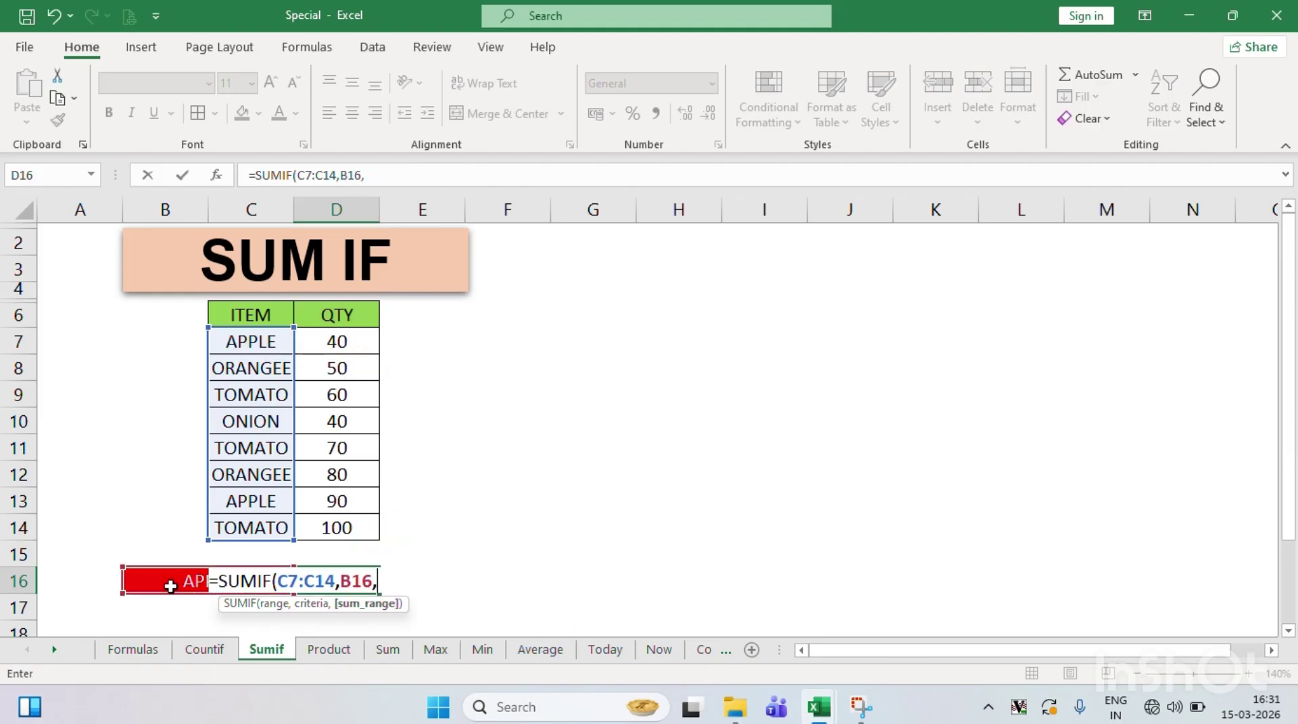
click(336, 346)
drag(336, 345, 336, 528)
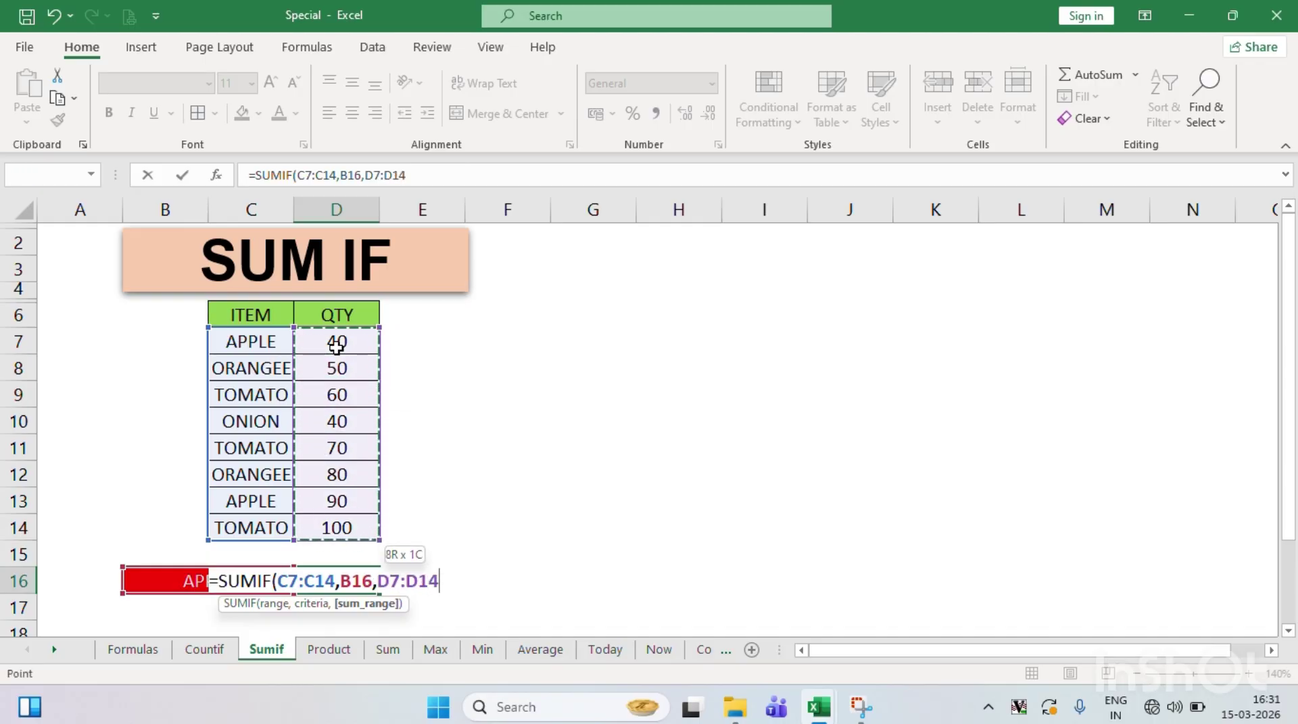
text())
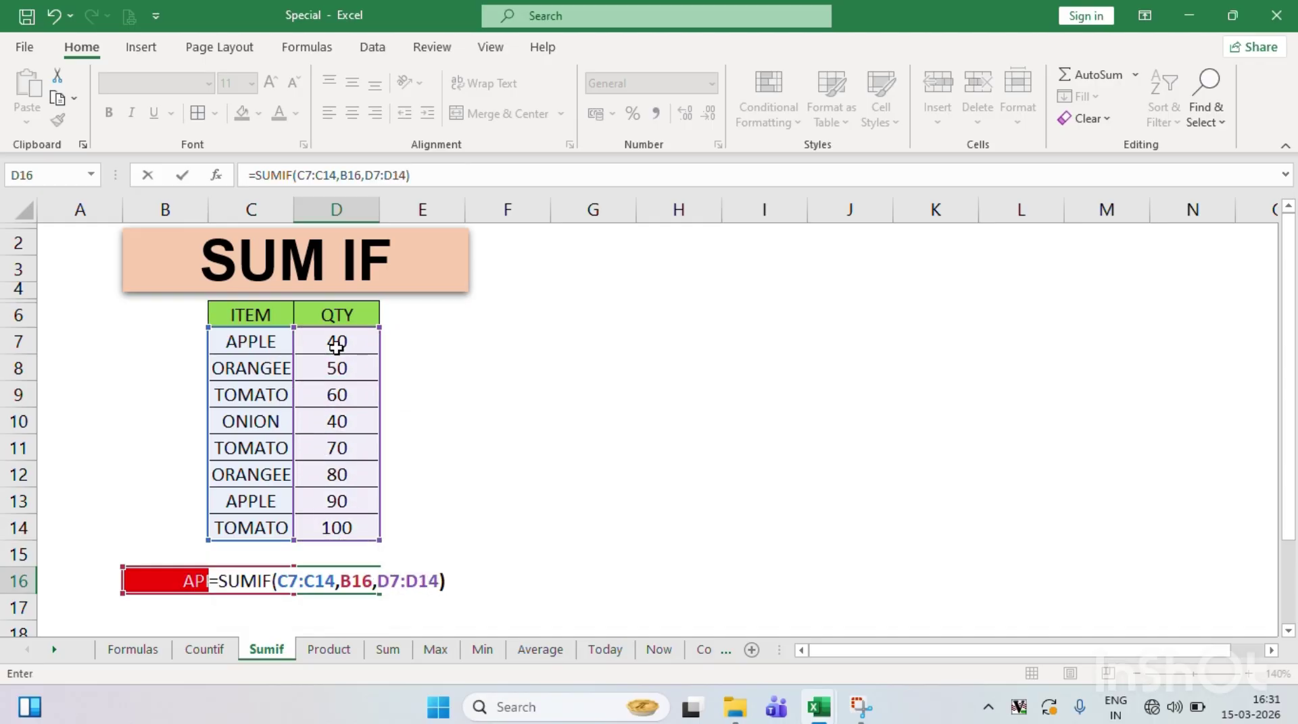
key(Return)
key(Up)
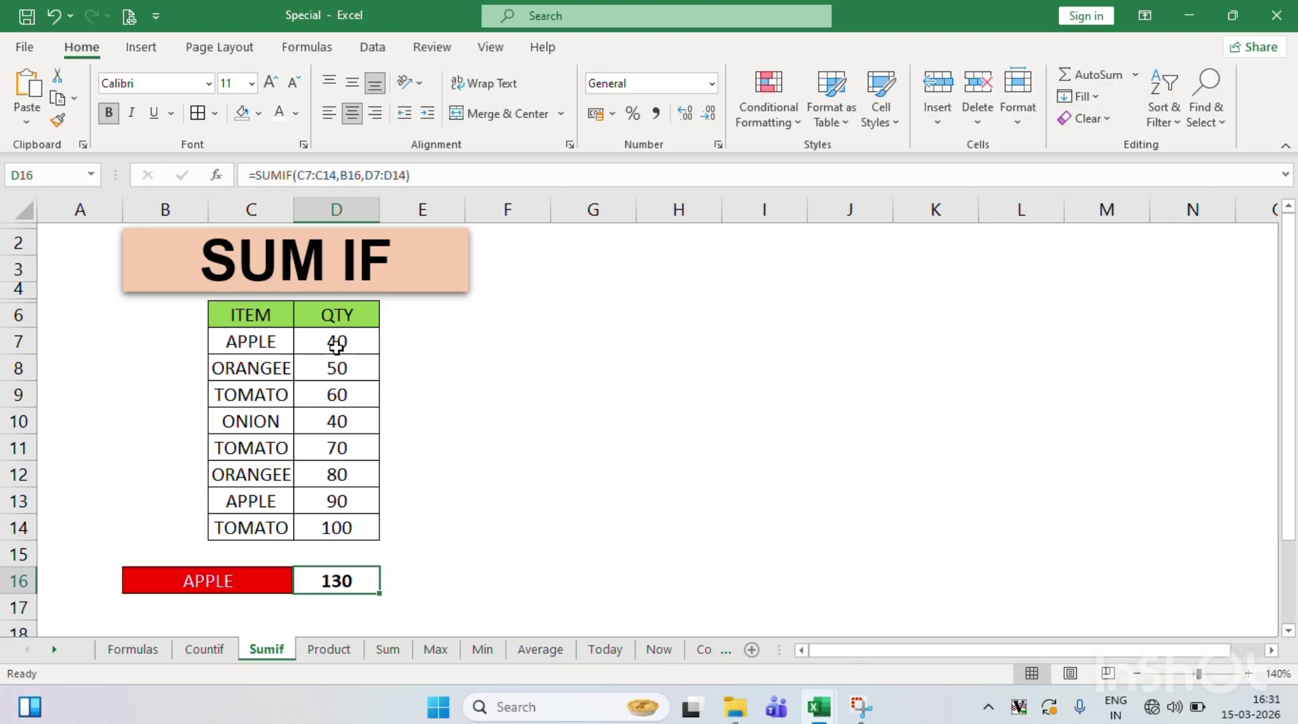
- Check the APPLE quantities in D7 and D13 against the SUMIF total in D16
click(351, 341)
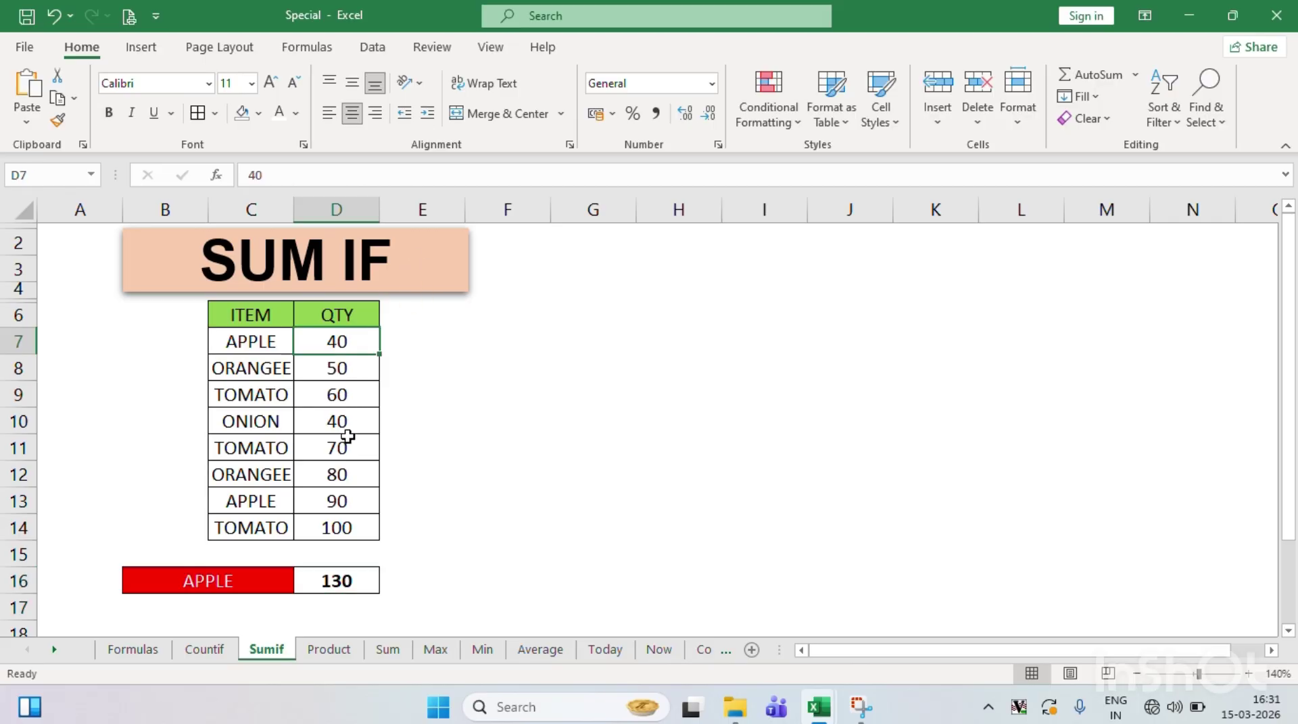
drag(332, 496, 350, 359)
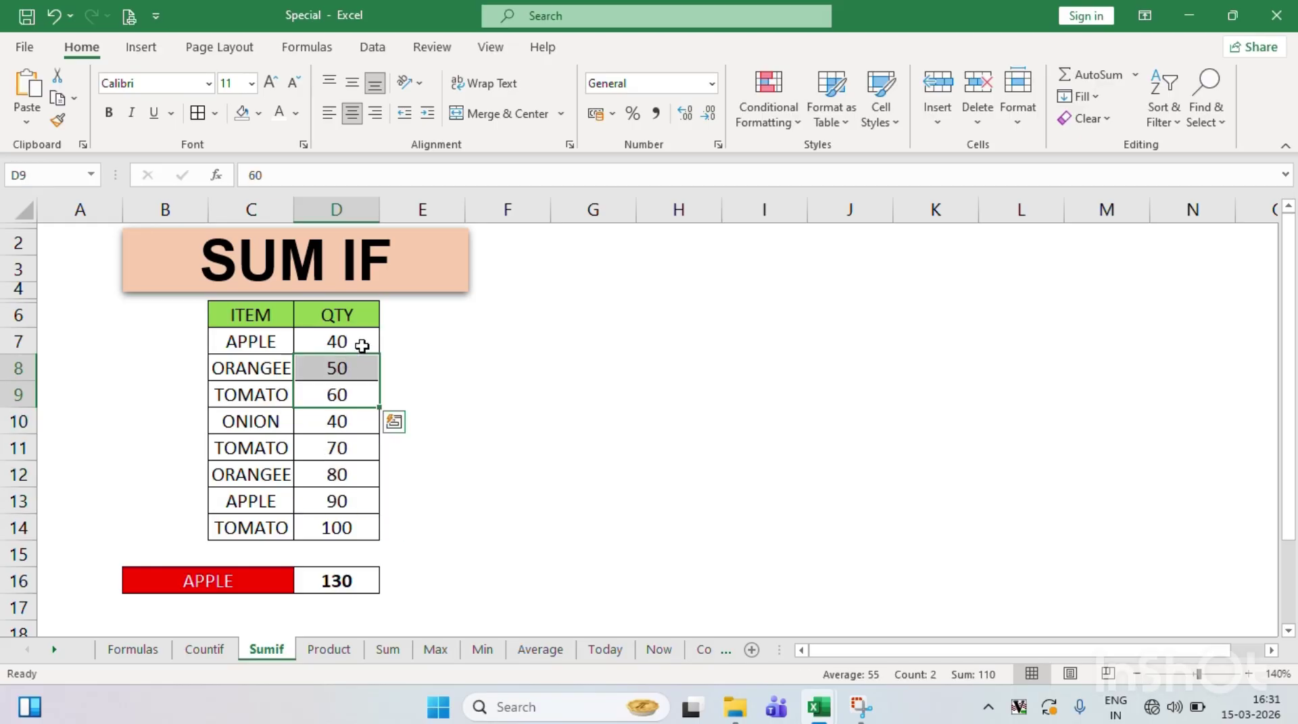
click(359, 342)
click(338, 500)
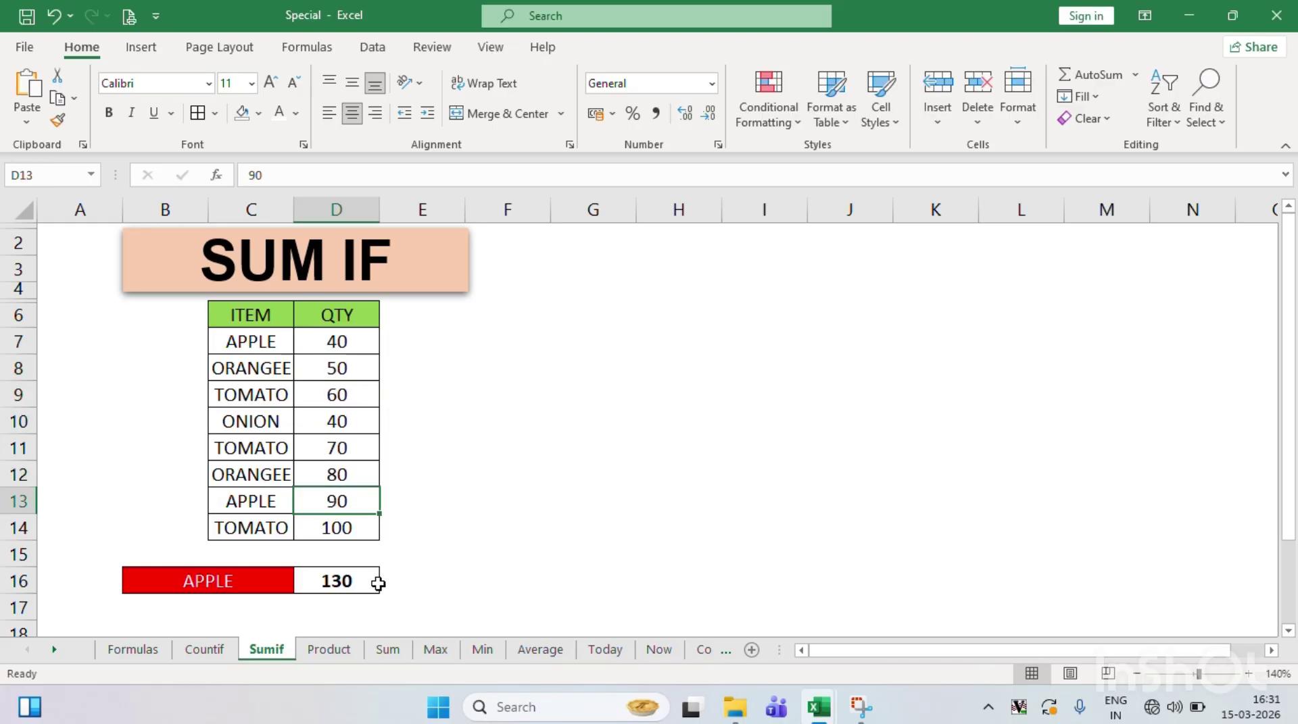
- Try TOMATO, APPLE and ONION in turn as the item in B16 to test the SUMIF total
click(274, 592)
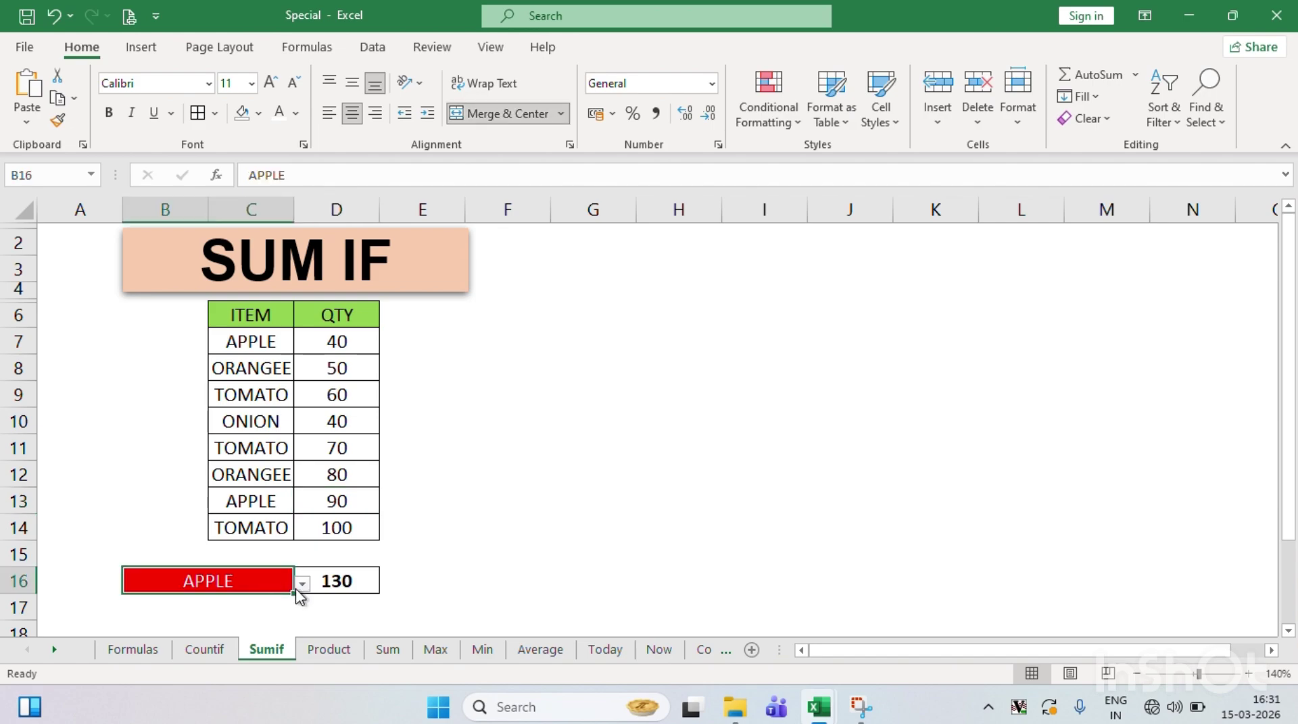
click(301, 586)
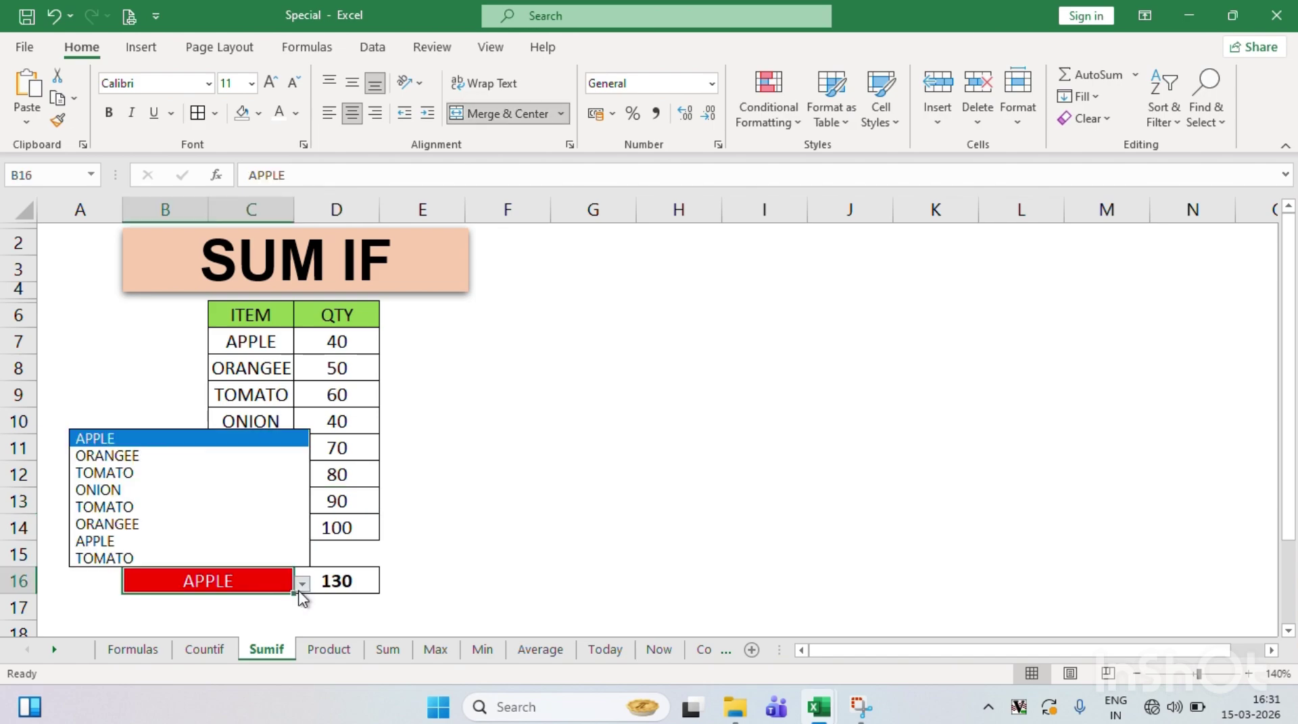
click(164, 473)
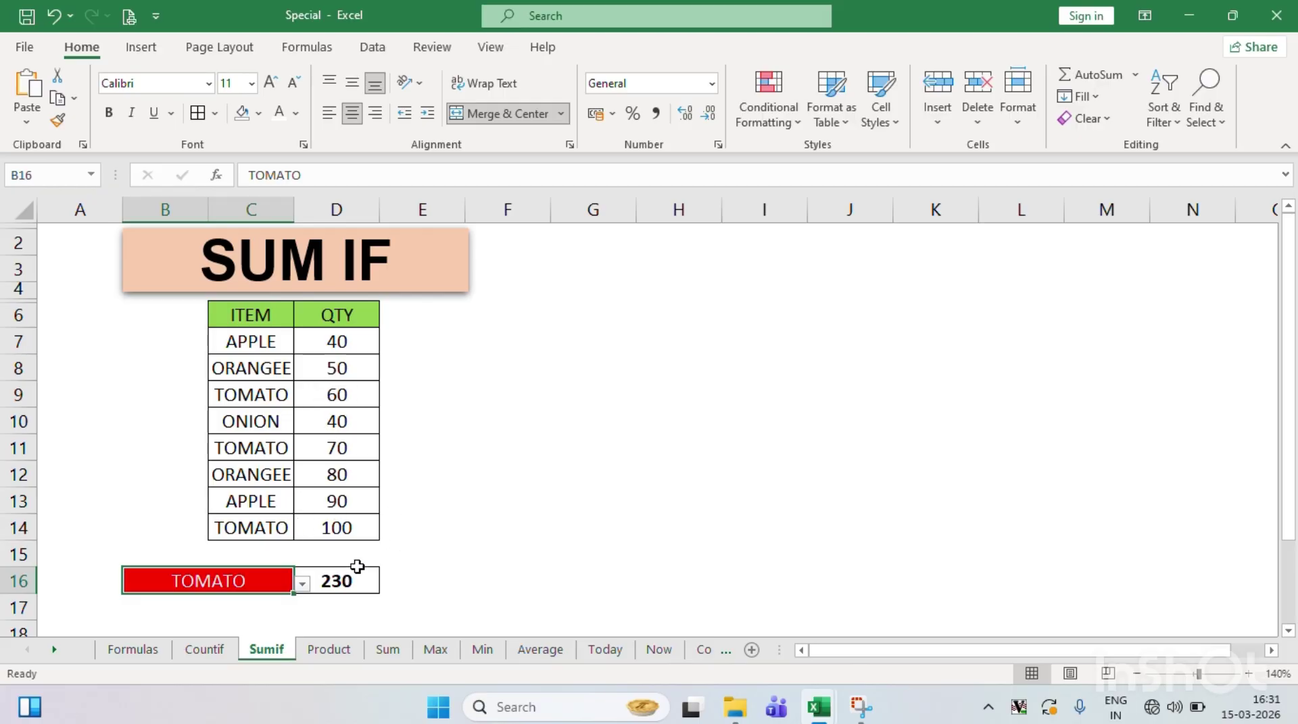
click(302, 585)
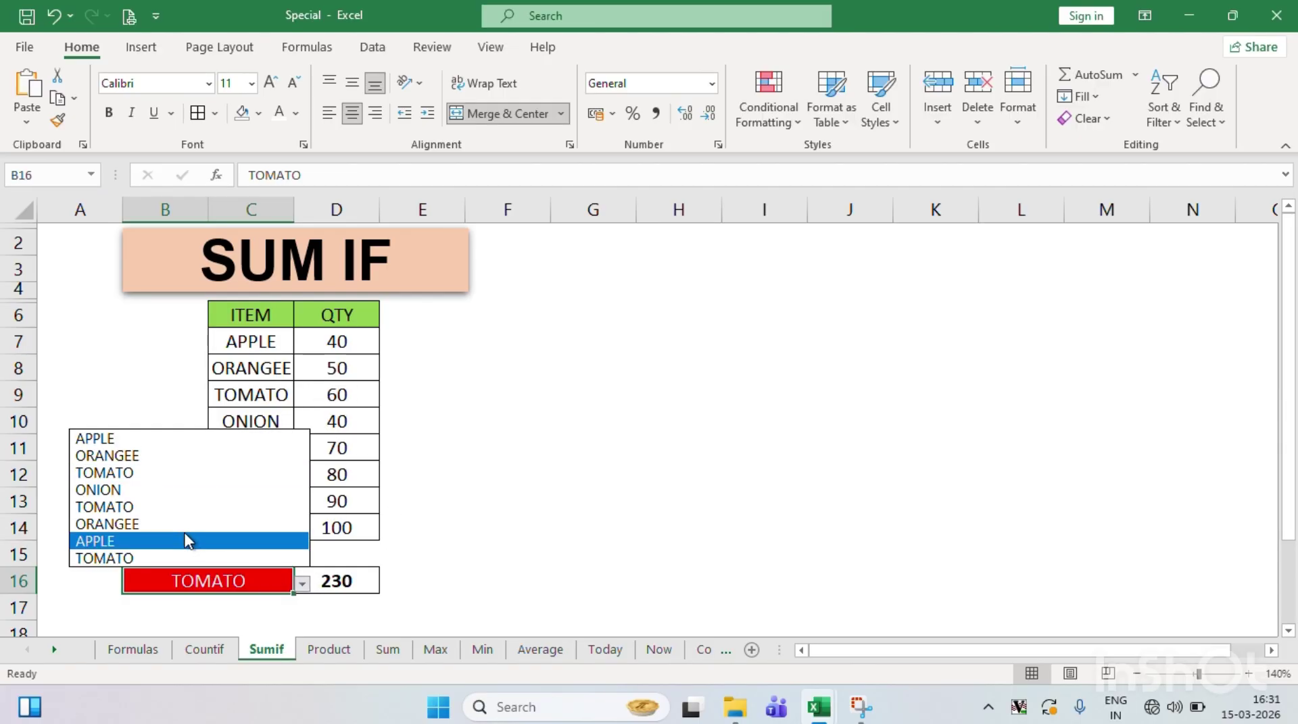
click(184, 534)
click(302, 586)
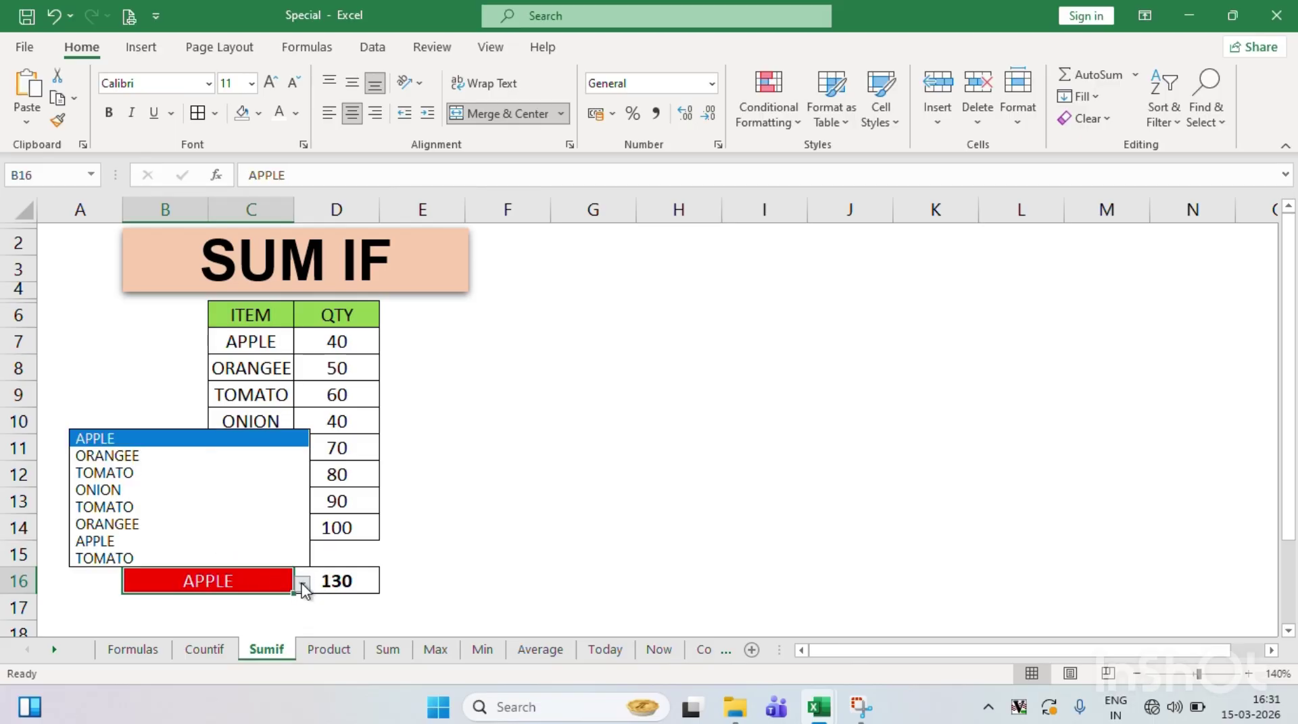
click(178, 488)
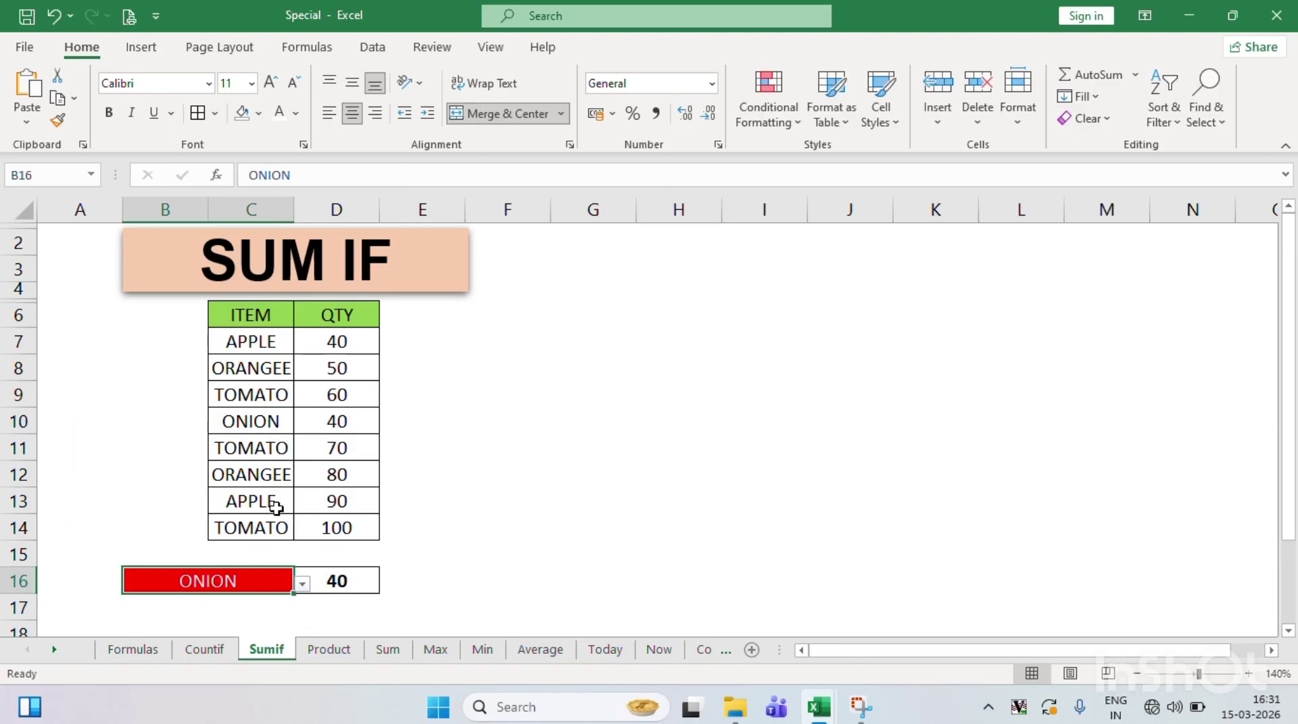
- Set the item in B16 to TOMATO and compare the SUMIF total with the quantity column
click(302, 583)
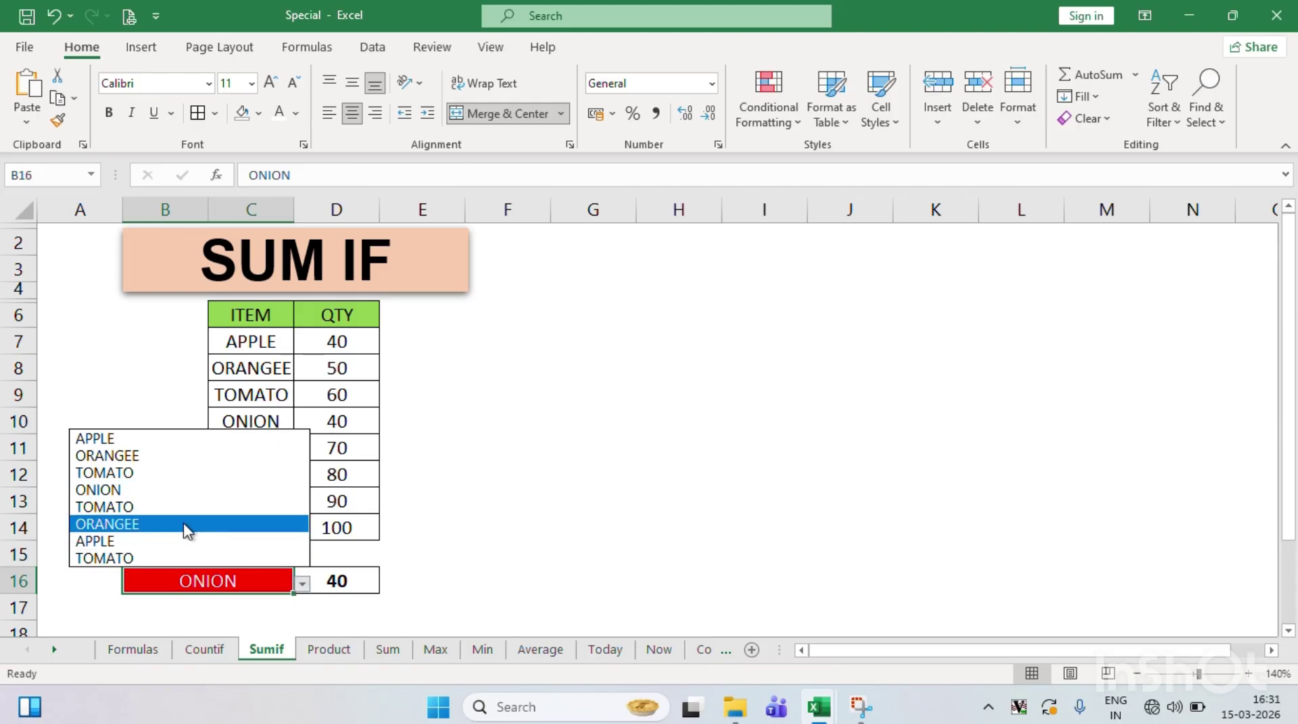
click(158, 475)
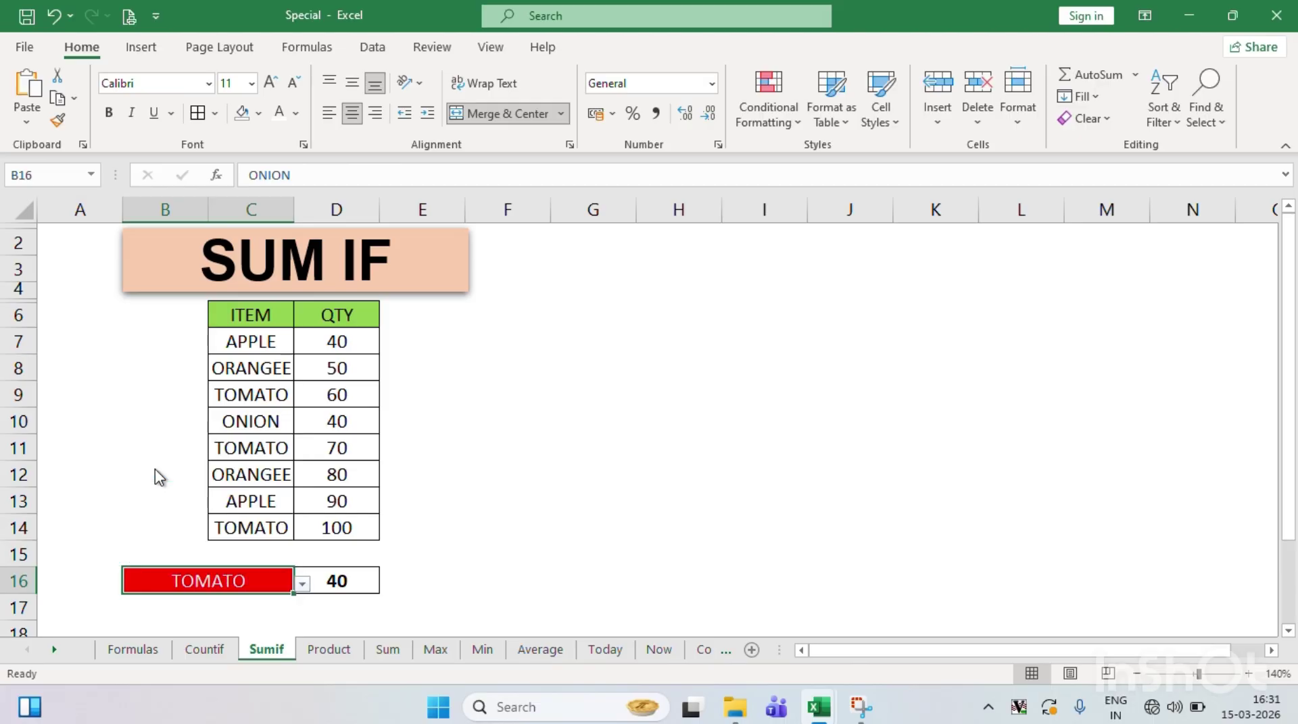
click(431, 480)
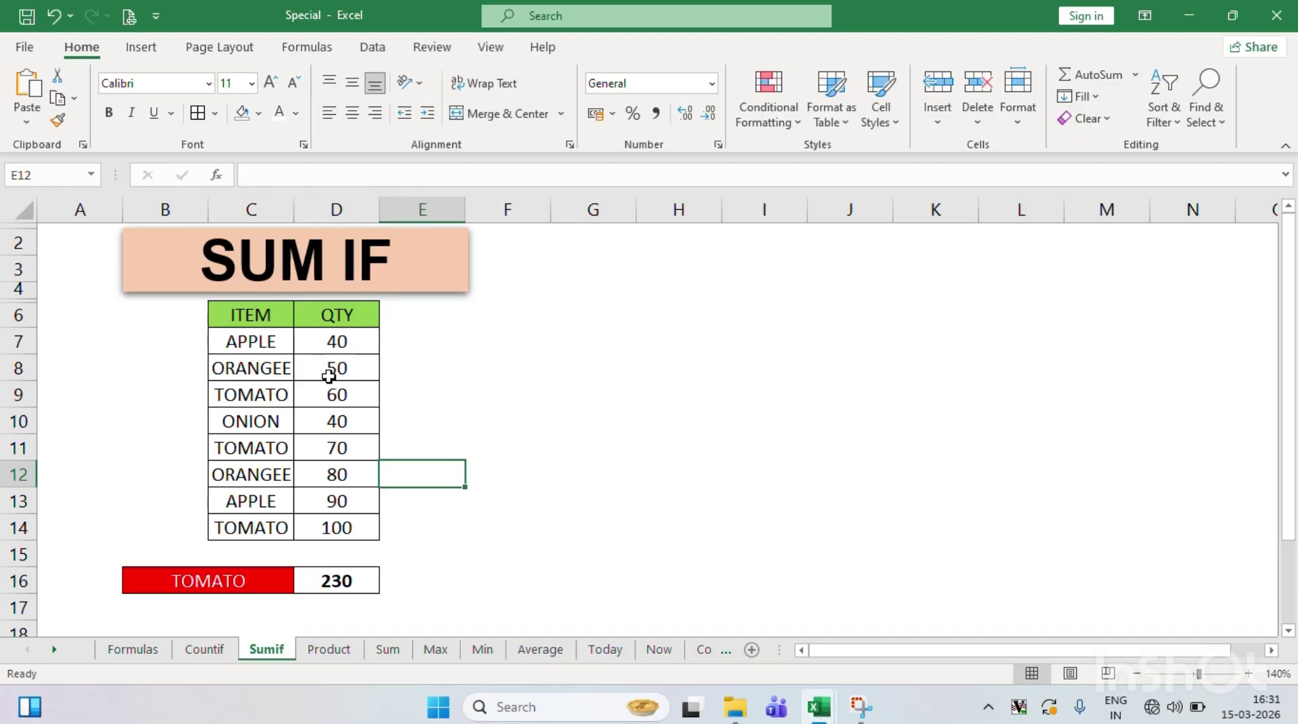
click(467, 376)
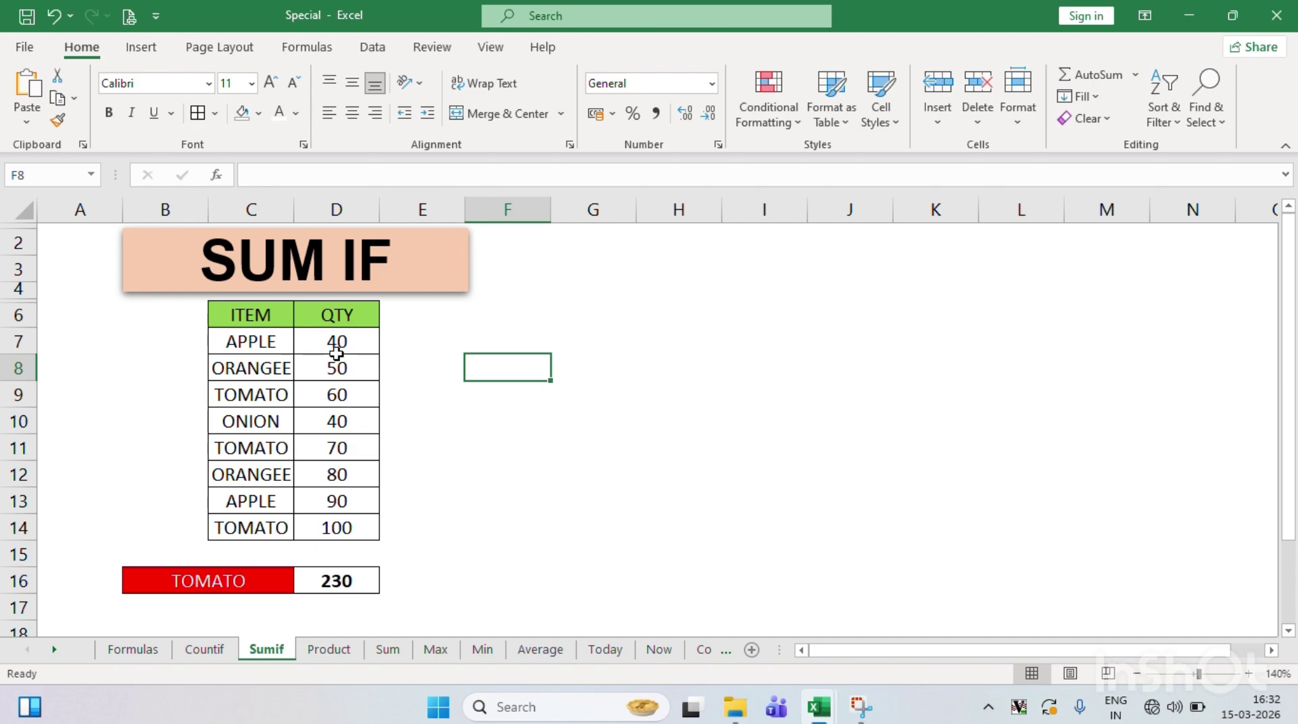
- Open the Product sheet and enter =PRODUCT(C6:C7) in C8 to multiply the two numbers above it
click(319, 654)
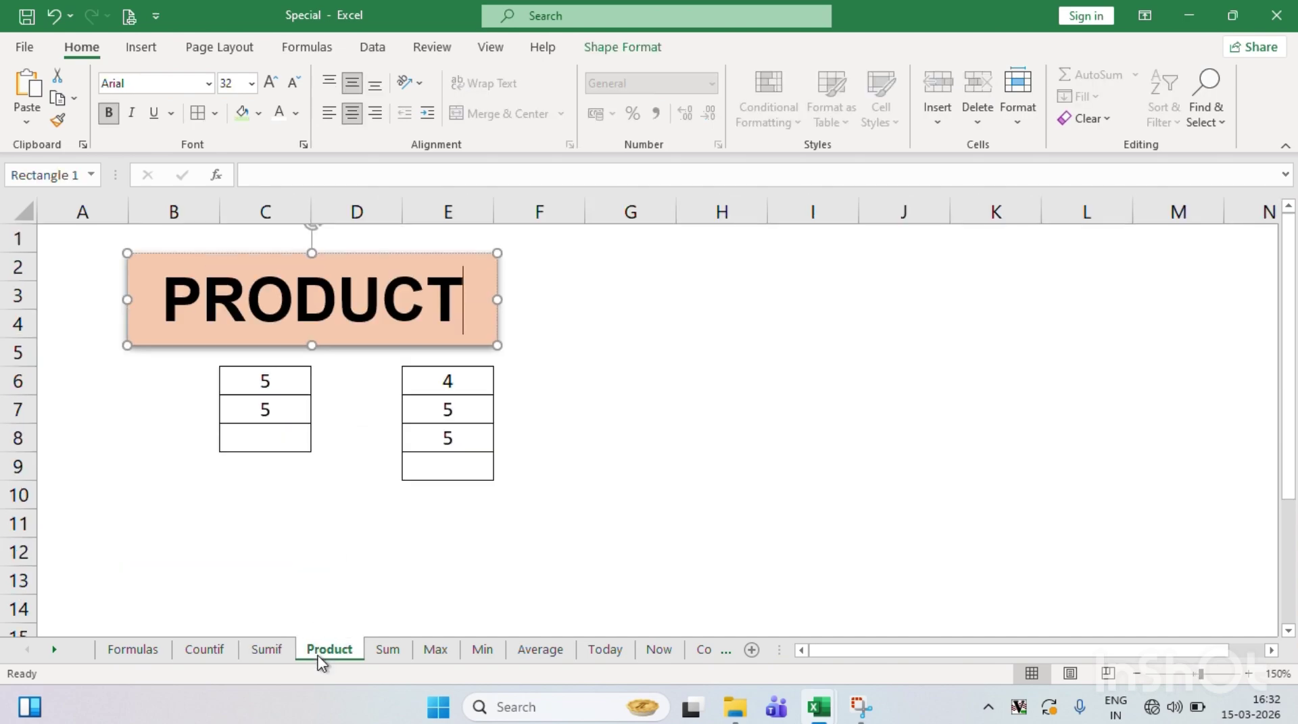
click(296, 508)
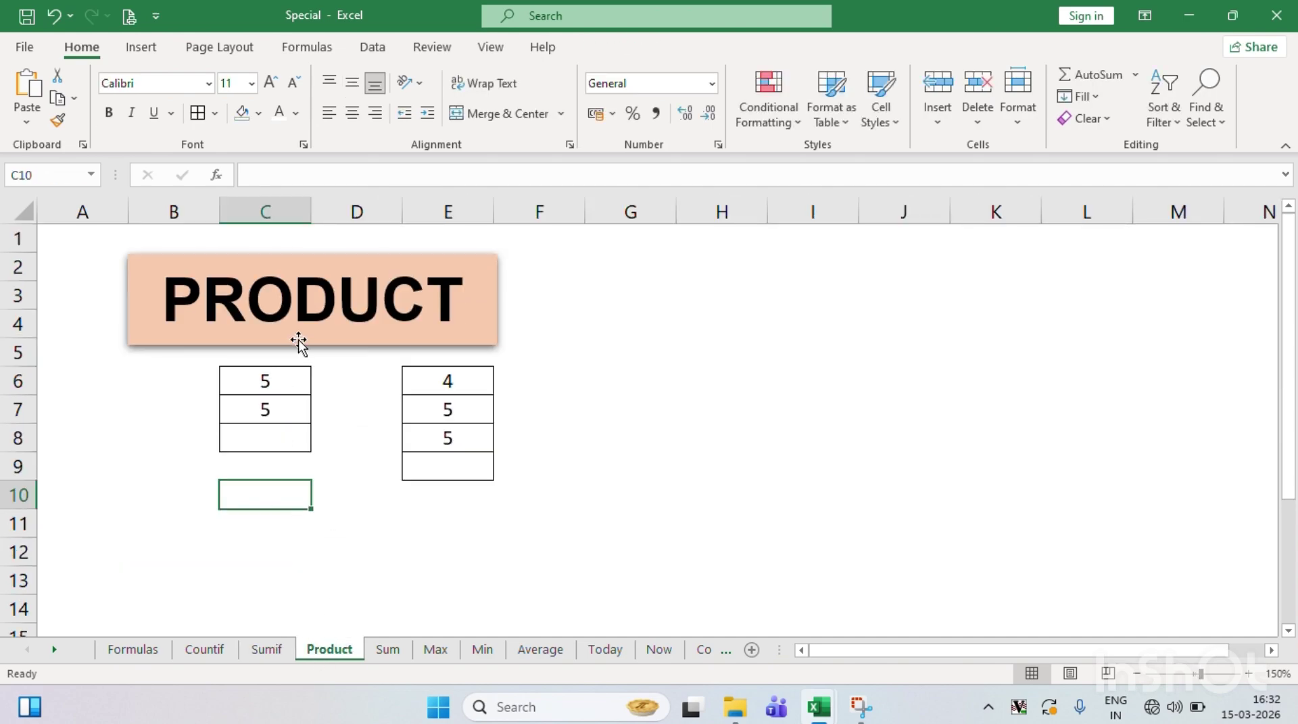
click(283, 447)
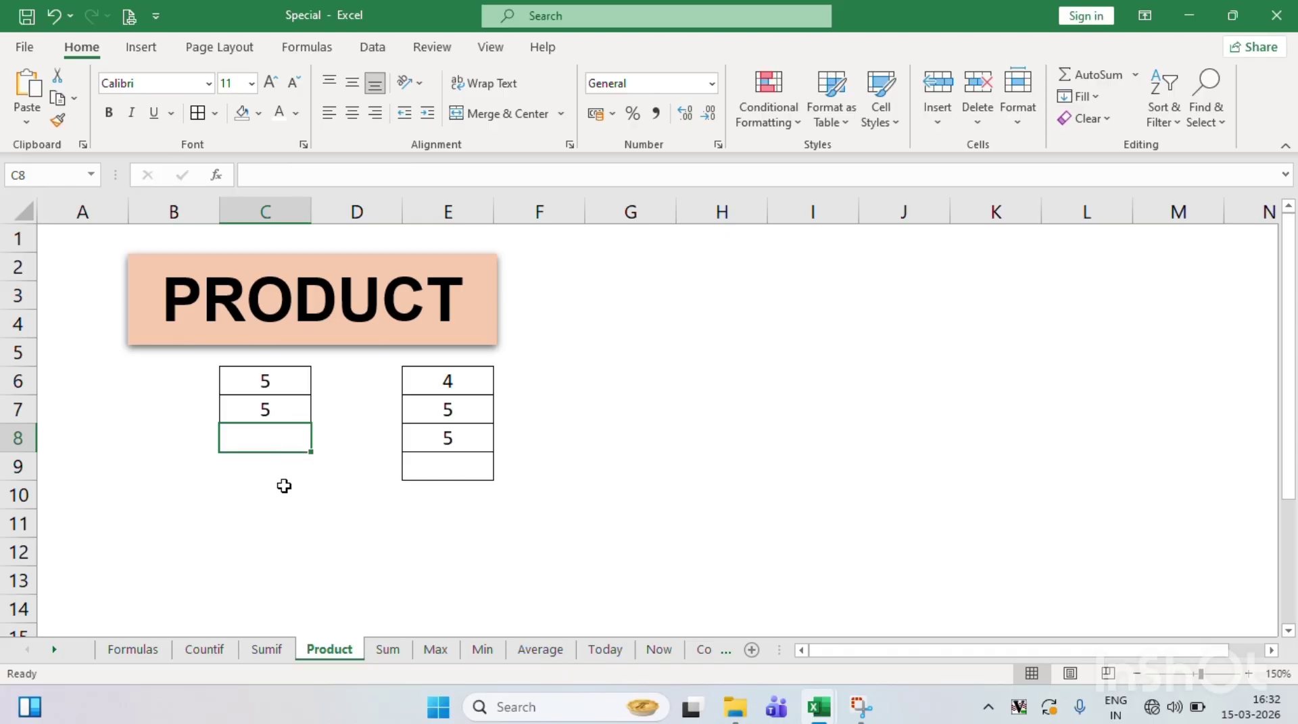
text(=)
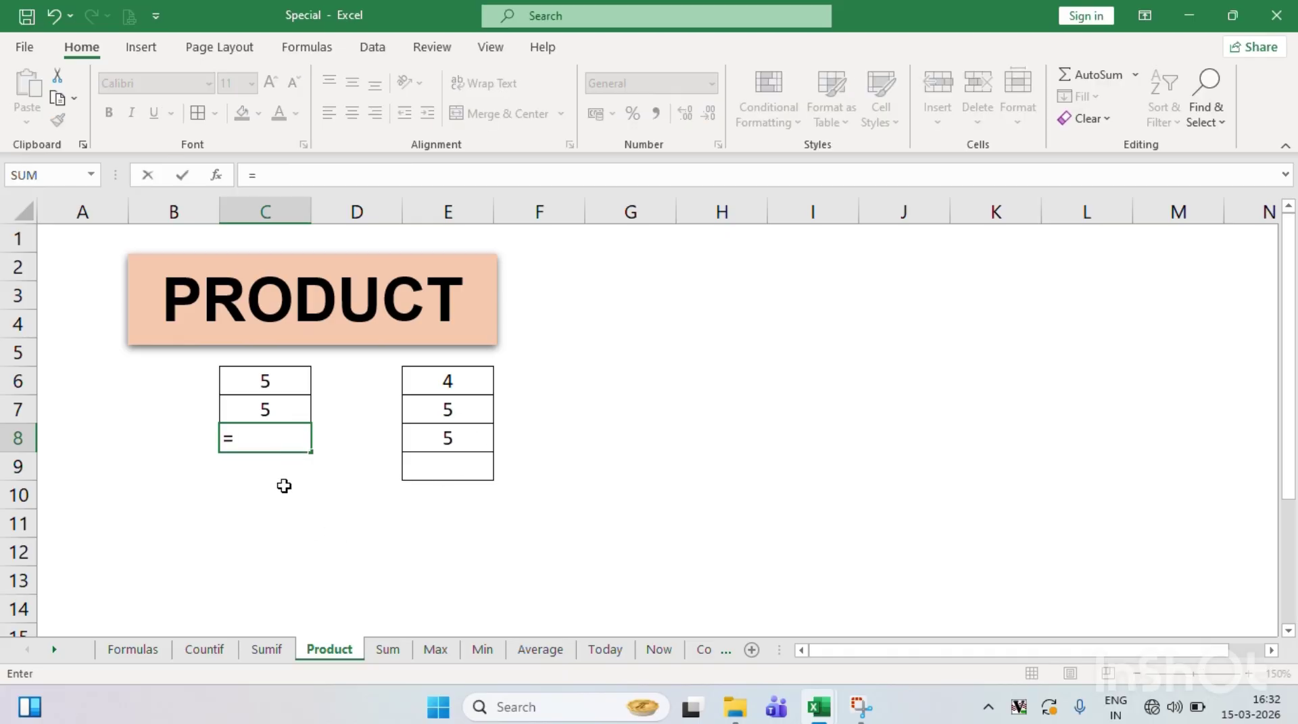
text(PRODUCT)
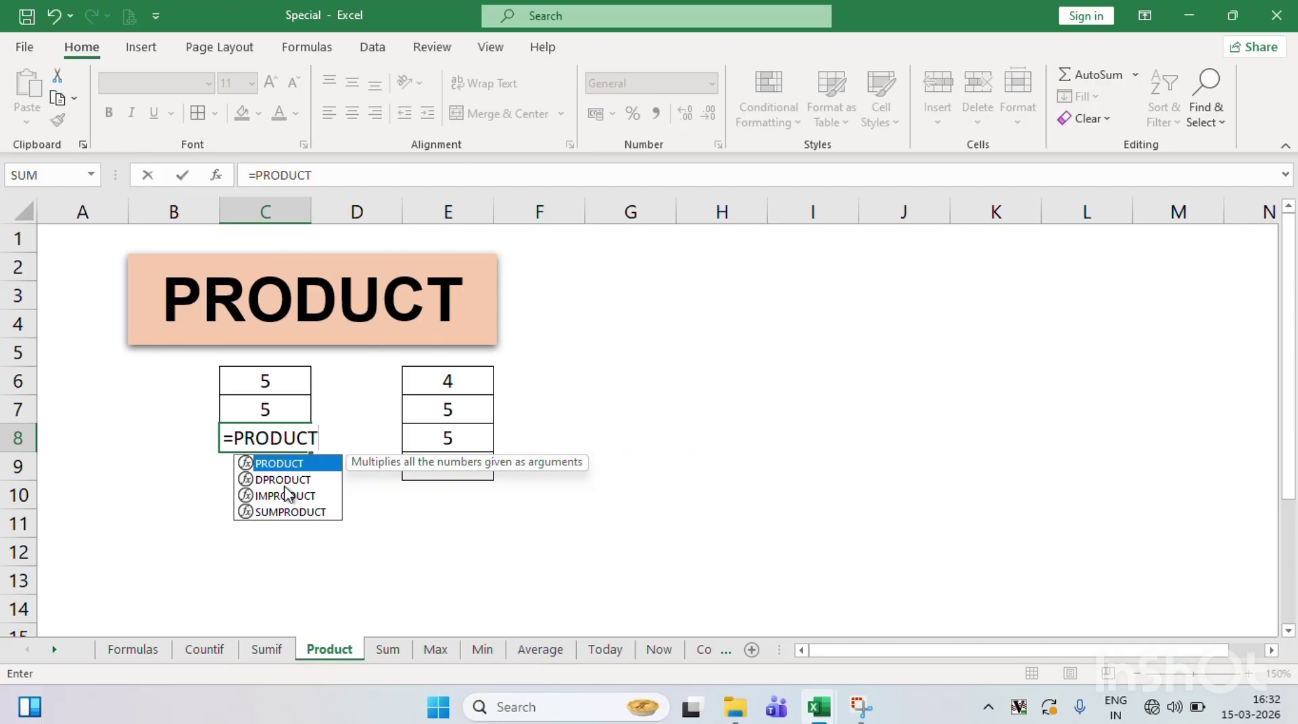
text(()
key(Up)
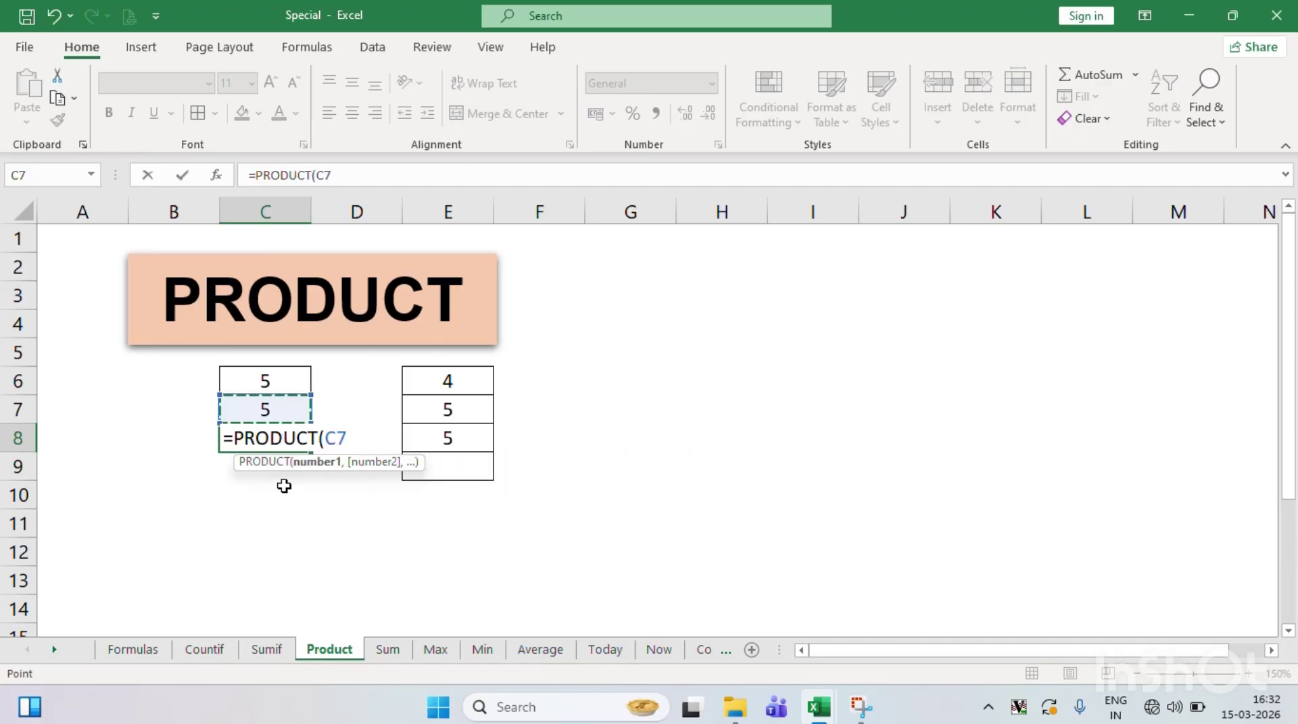
key(Up)
key(shift+Down)
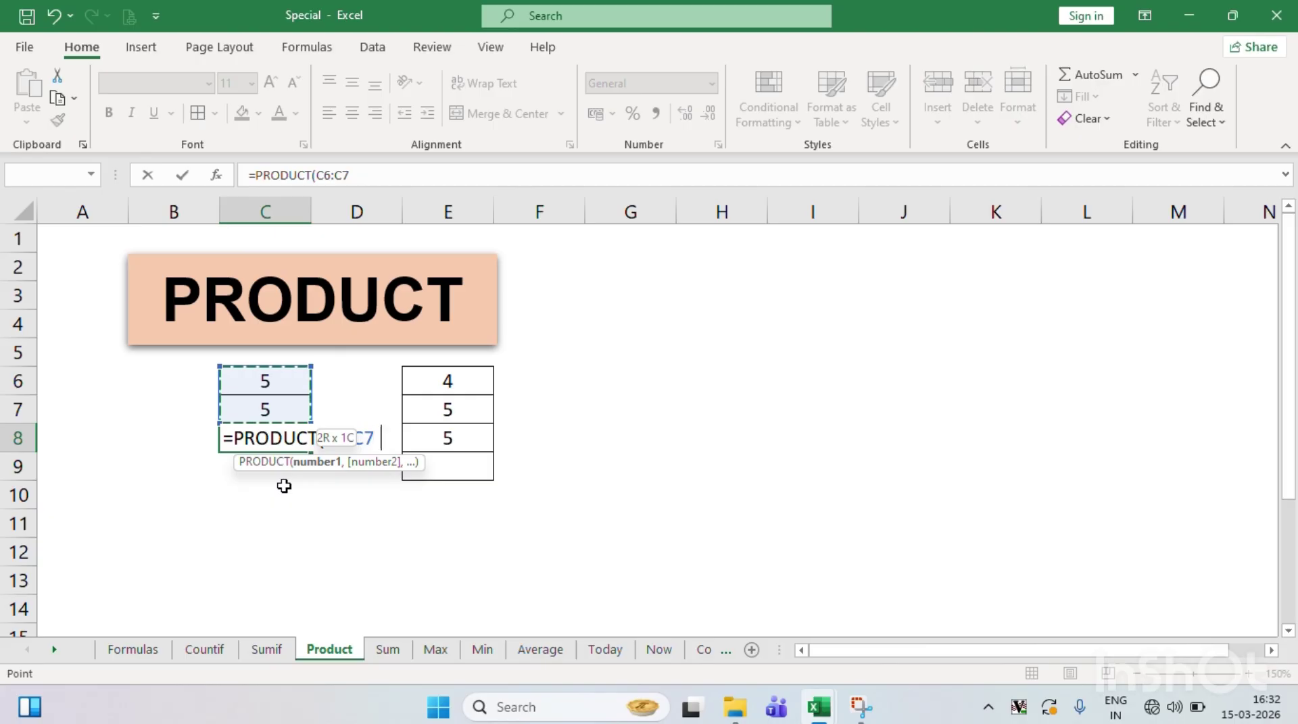
text())
key(Return)
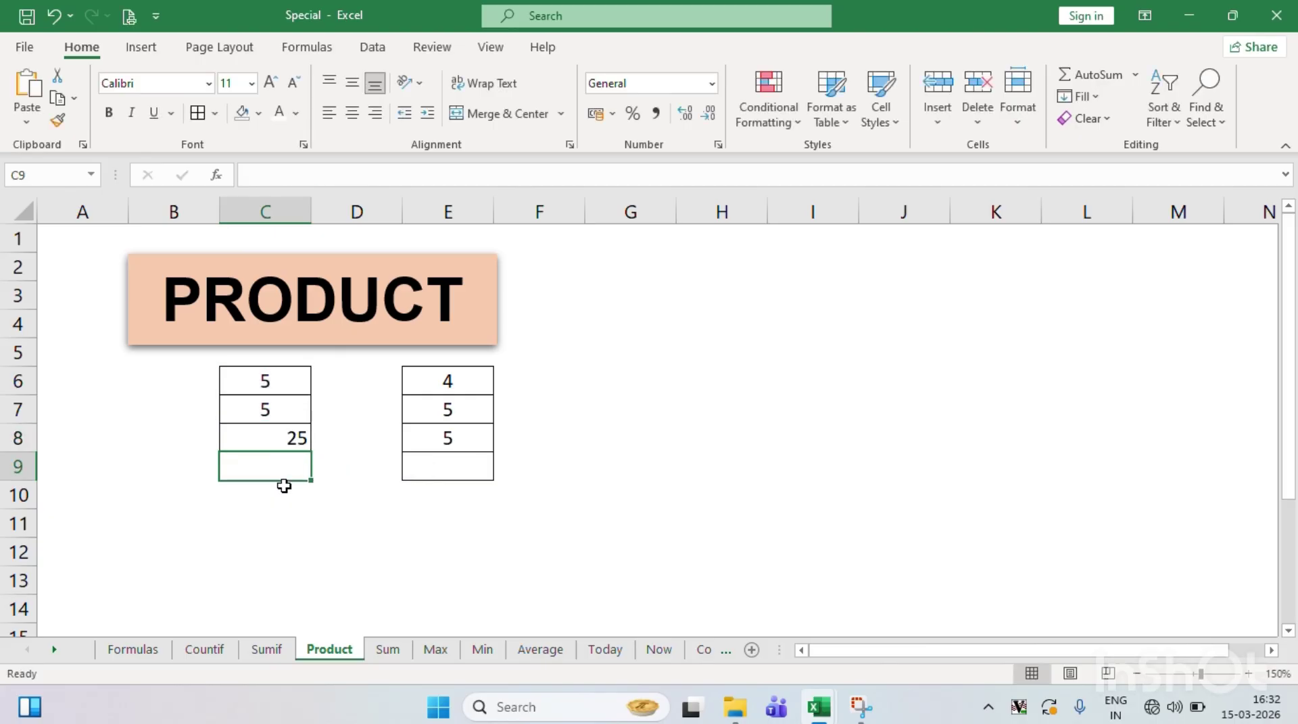
- Centre the product result in C8 and make it bold
key(Up)
key(alt)
key(h)
key(a)
key(c)
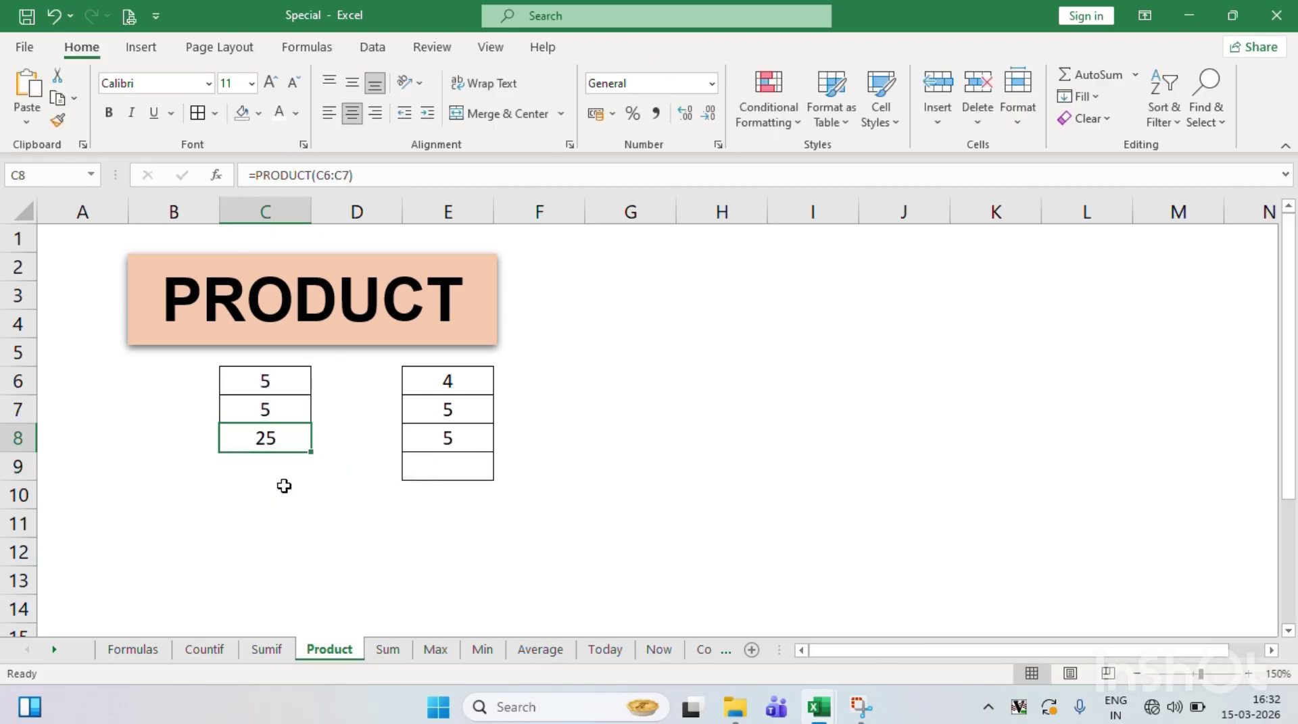
key(ctrl+b)
- Check the numbers in column C against the product in C8
key(Right)
key(Right)
key(Left)
key(Left)
click(281, 406)
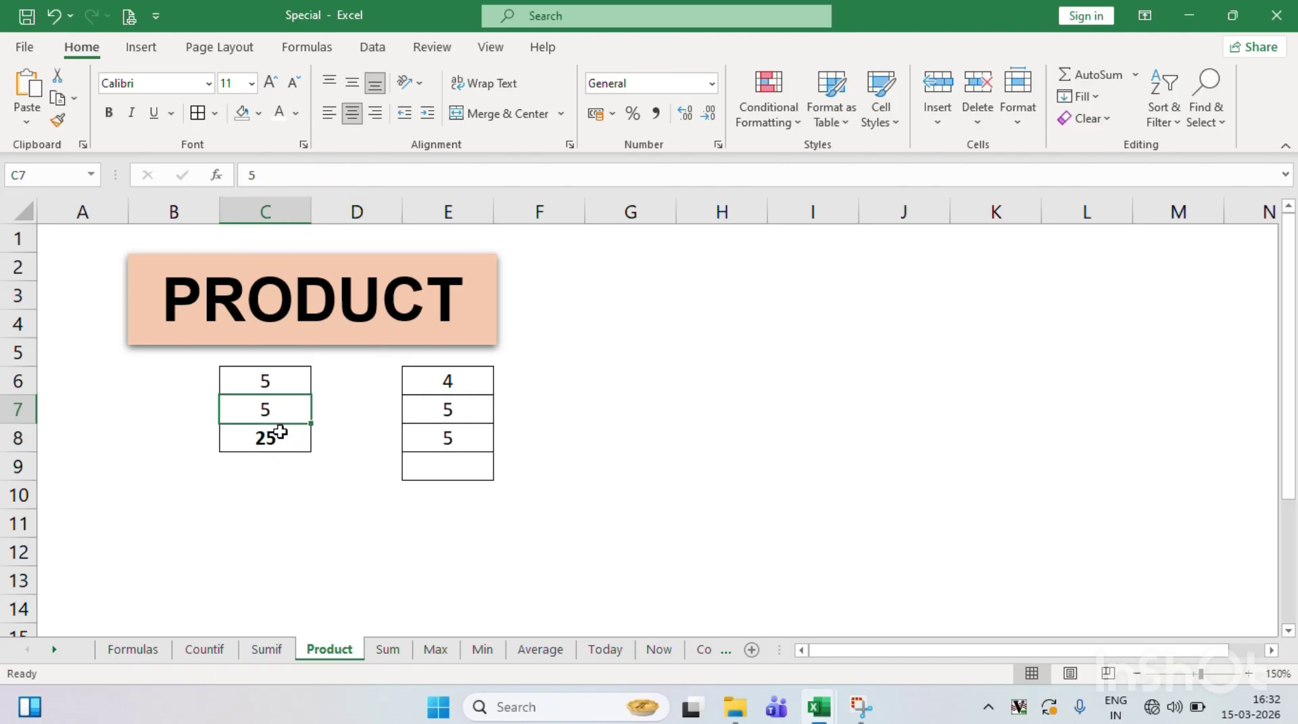
click(280, 432)
- Enter =PRODUCT(E6:E8) in E9 to multiply the three numbers above it
click(437, 471)
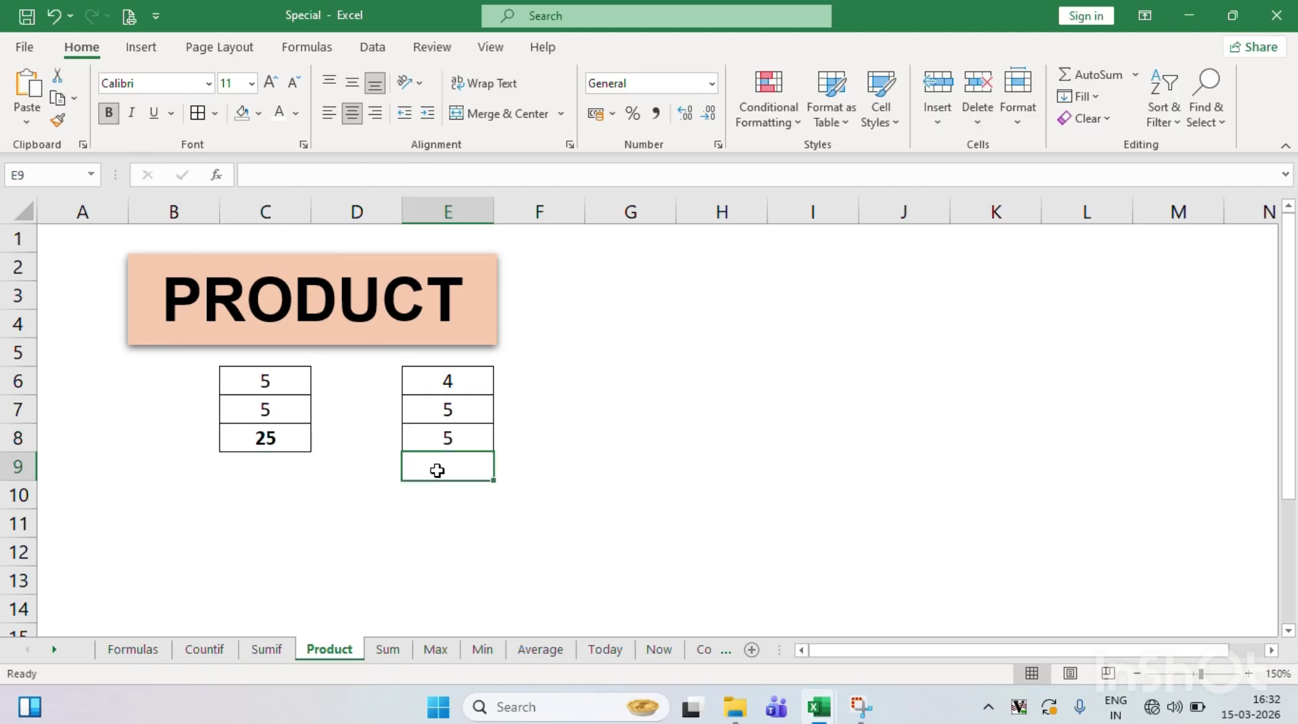
text(=PR)
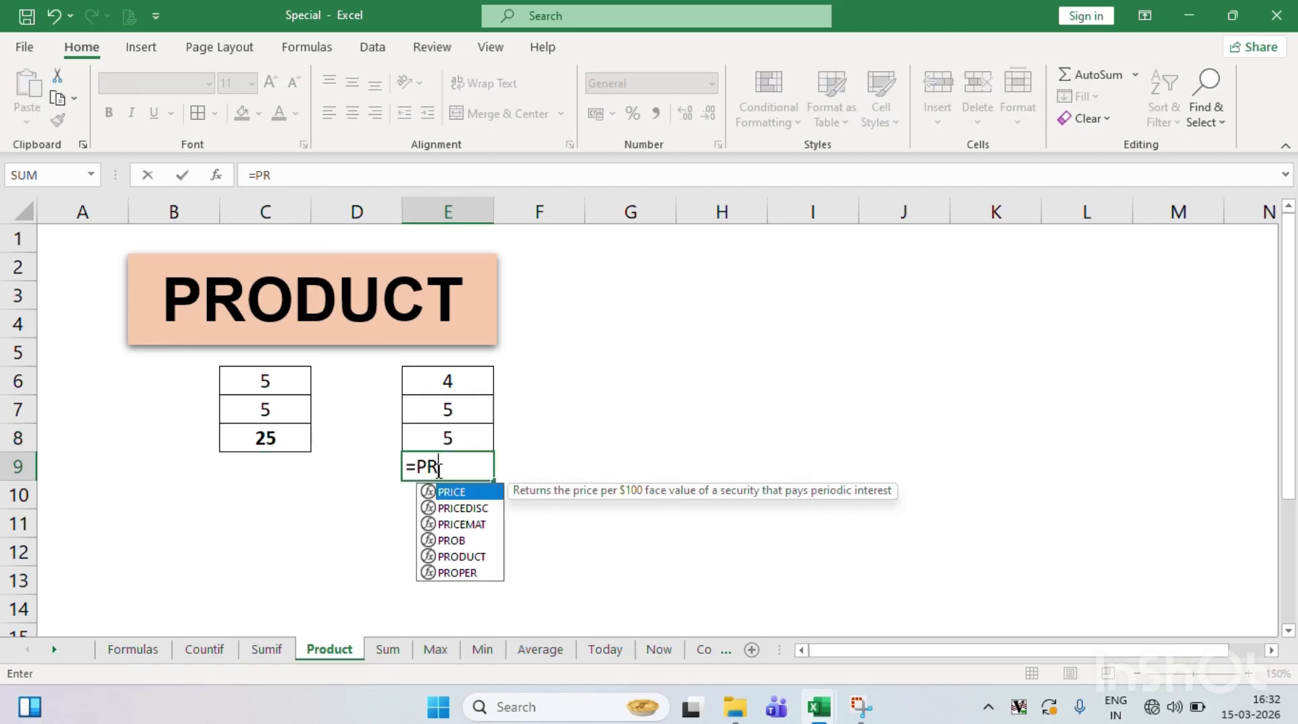
text(ODUCT()
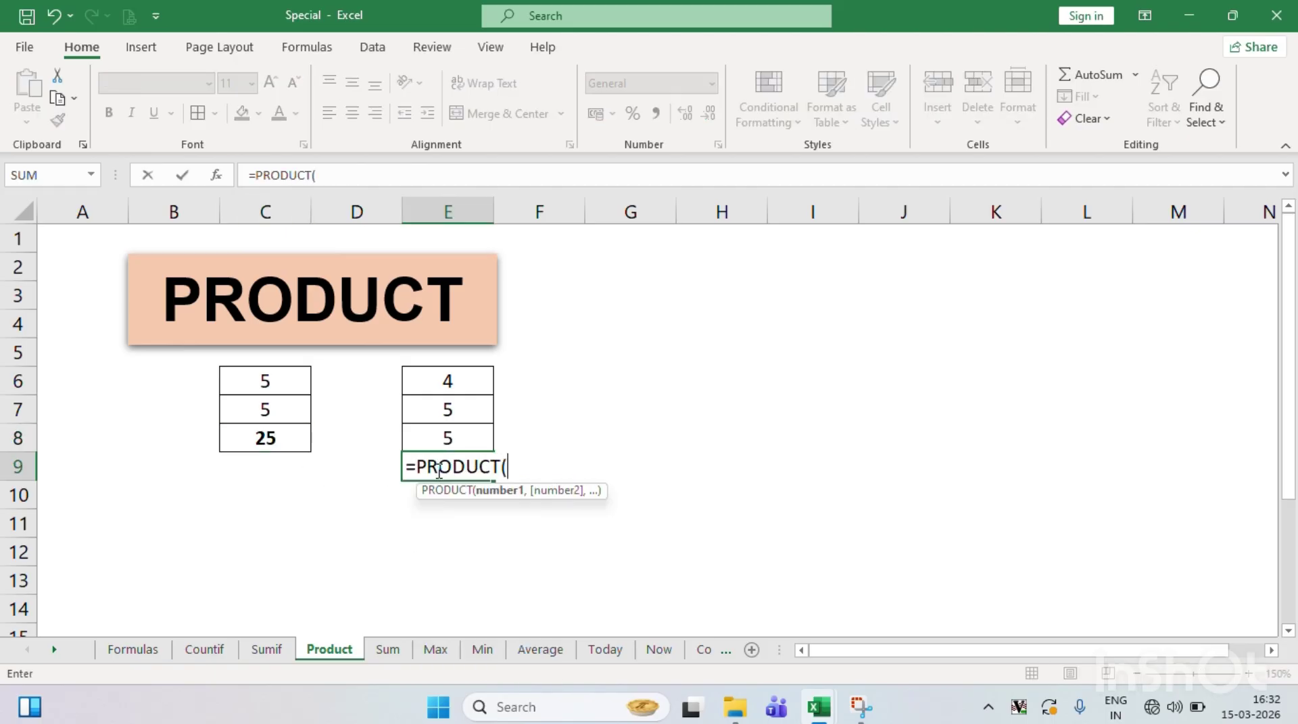
key(Up)
key(shift+Up)
key(shift+Up)
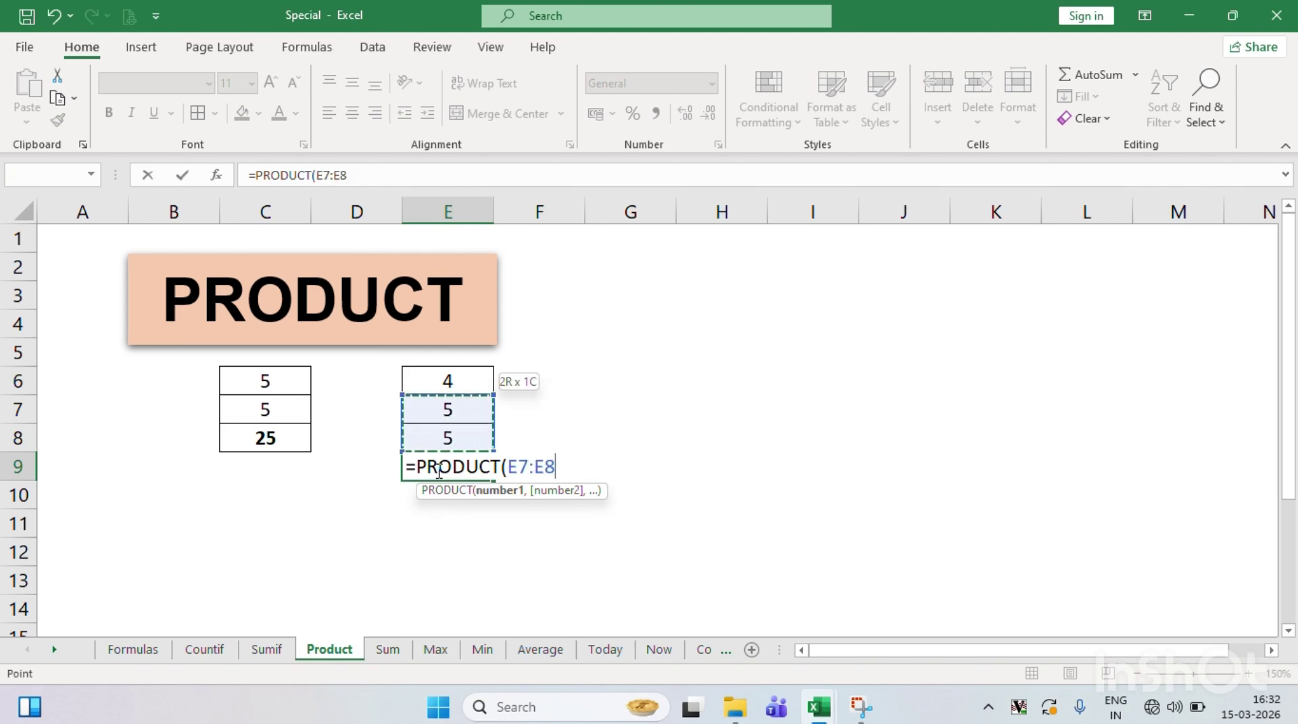
text())
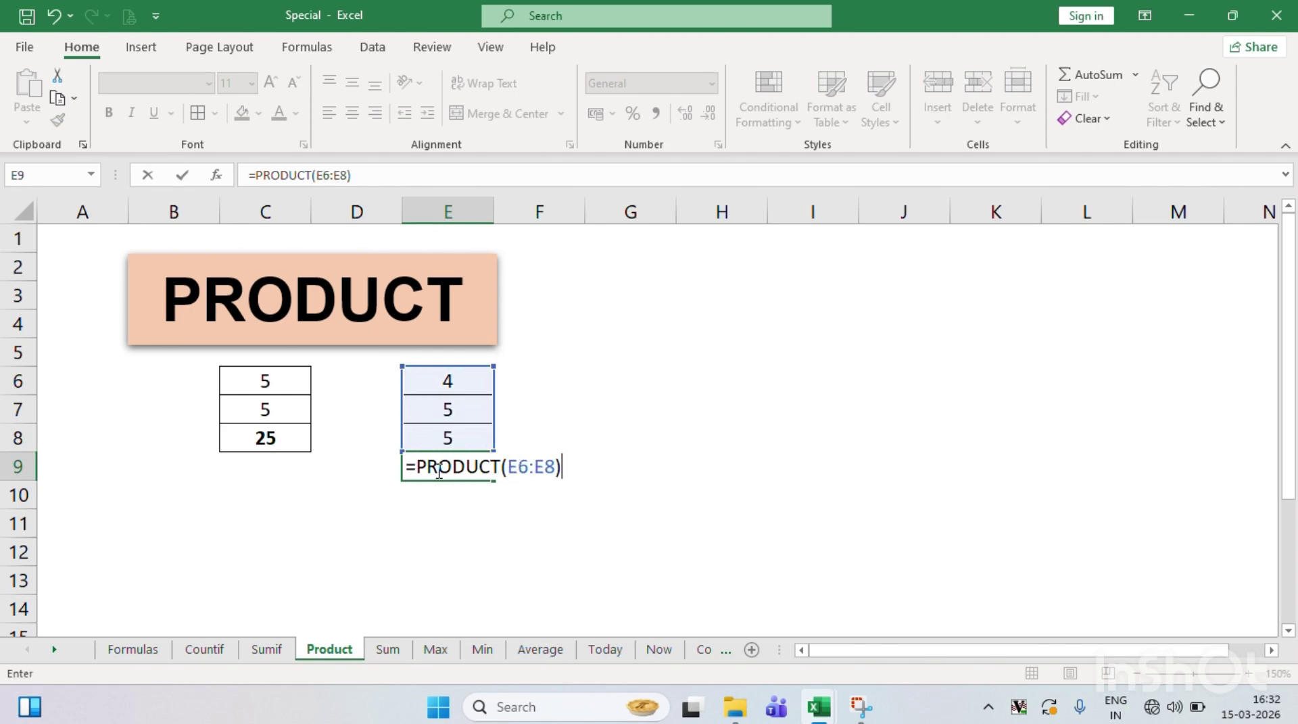
key(Return)
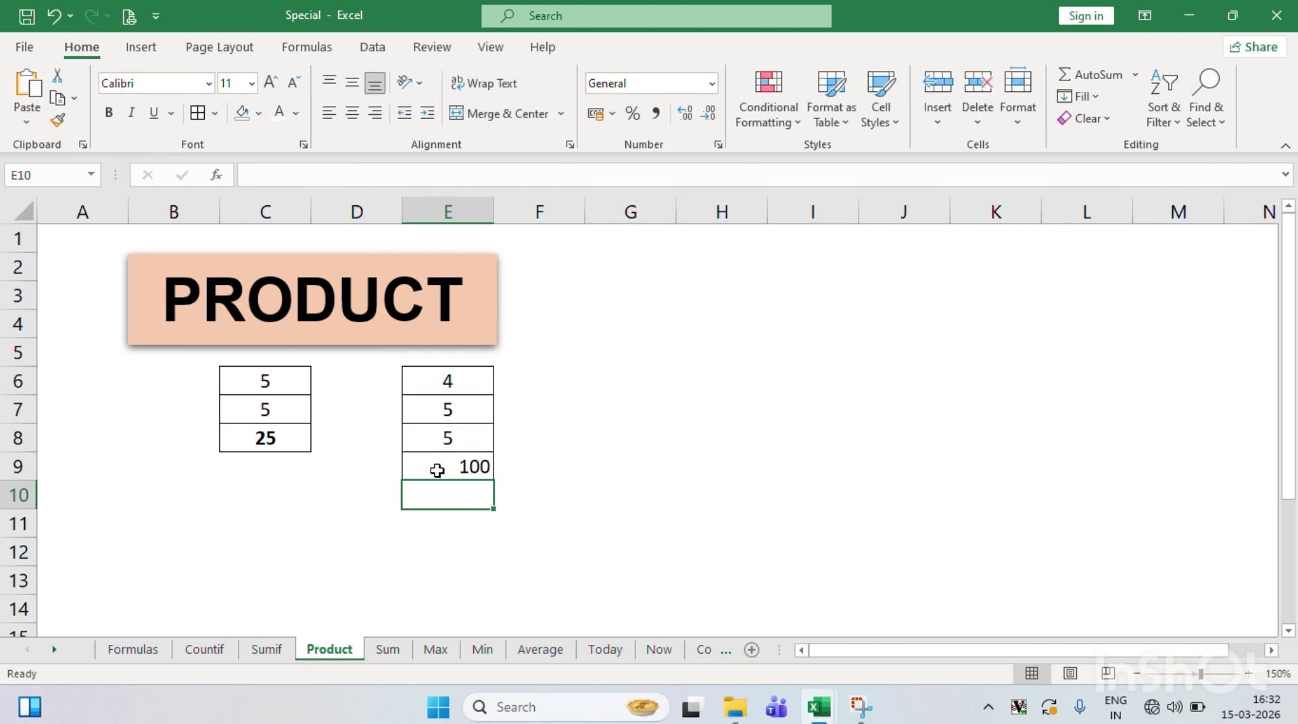
- Centre the product result in E9 and make it bold
click(436, 471)
click(350, 112)
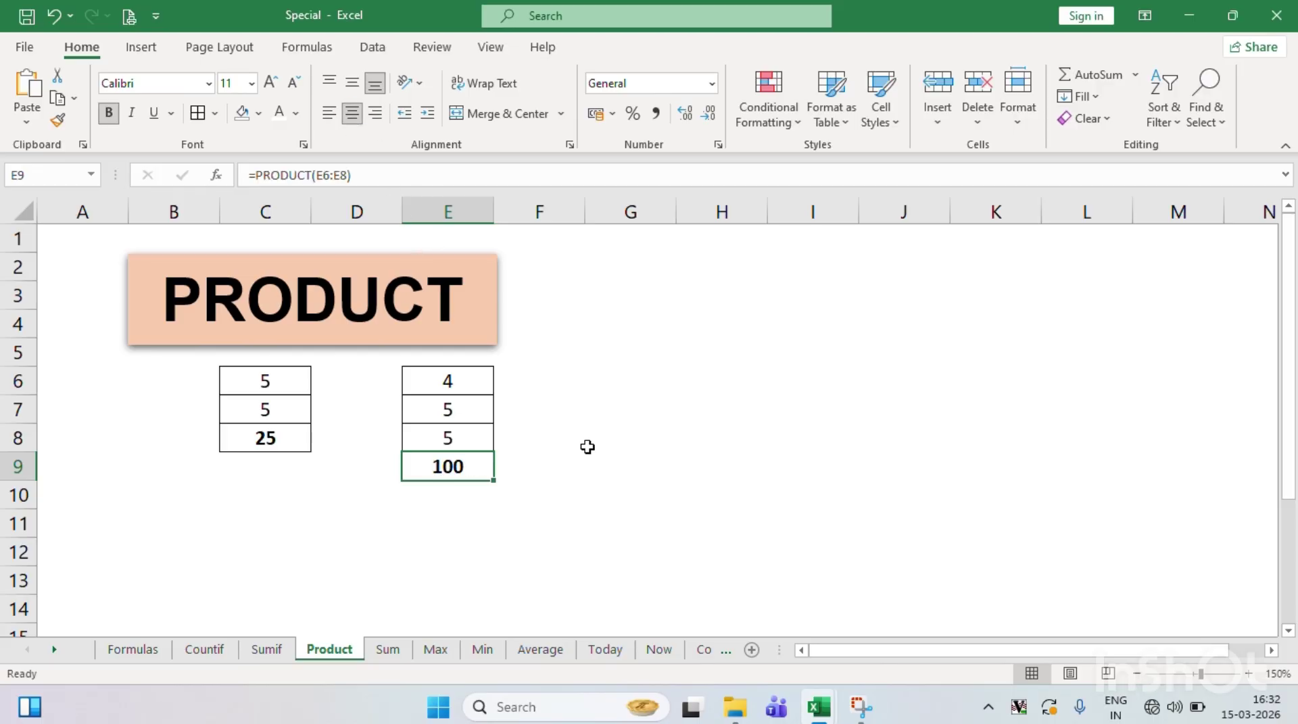
click(581, 443)
click(454, 393)
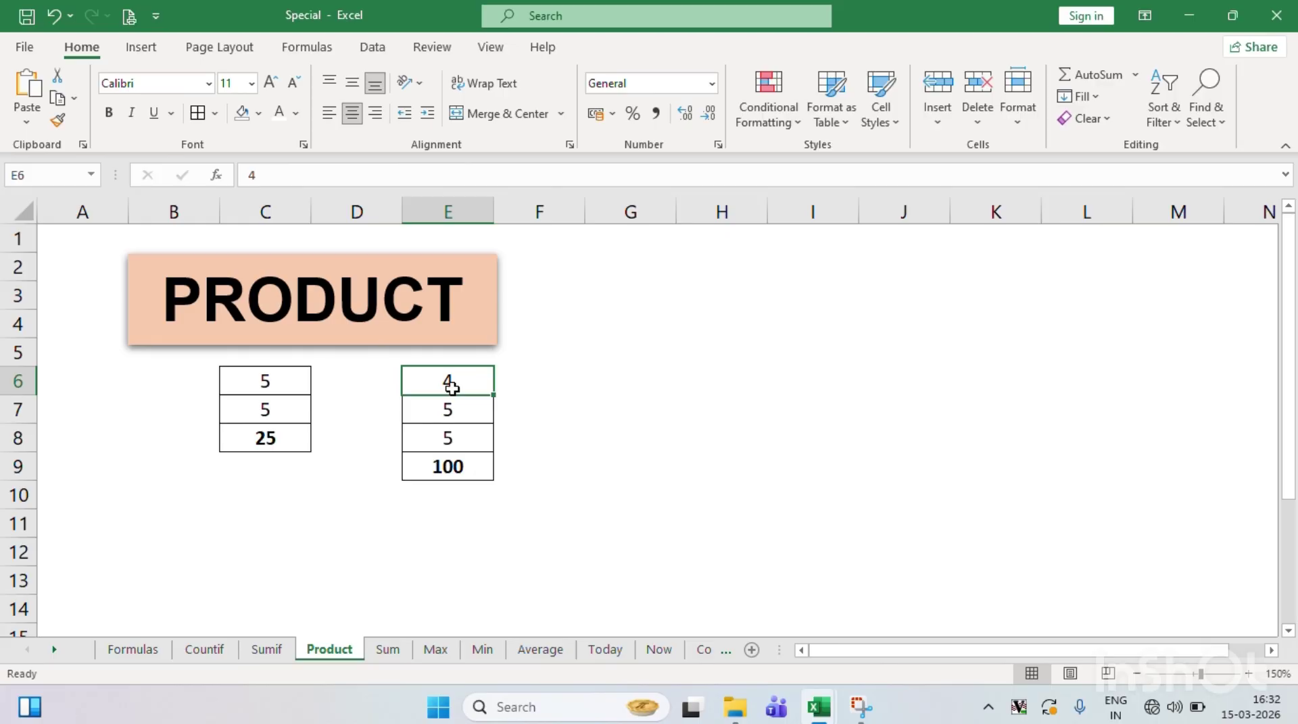
- Review the numbers in E6:E8 and compare the PRODUCT formulas in C8 and E9
key(shift+Down)
key(shift+Down)
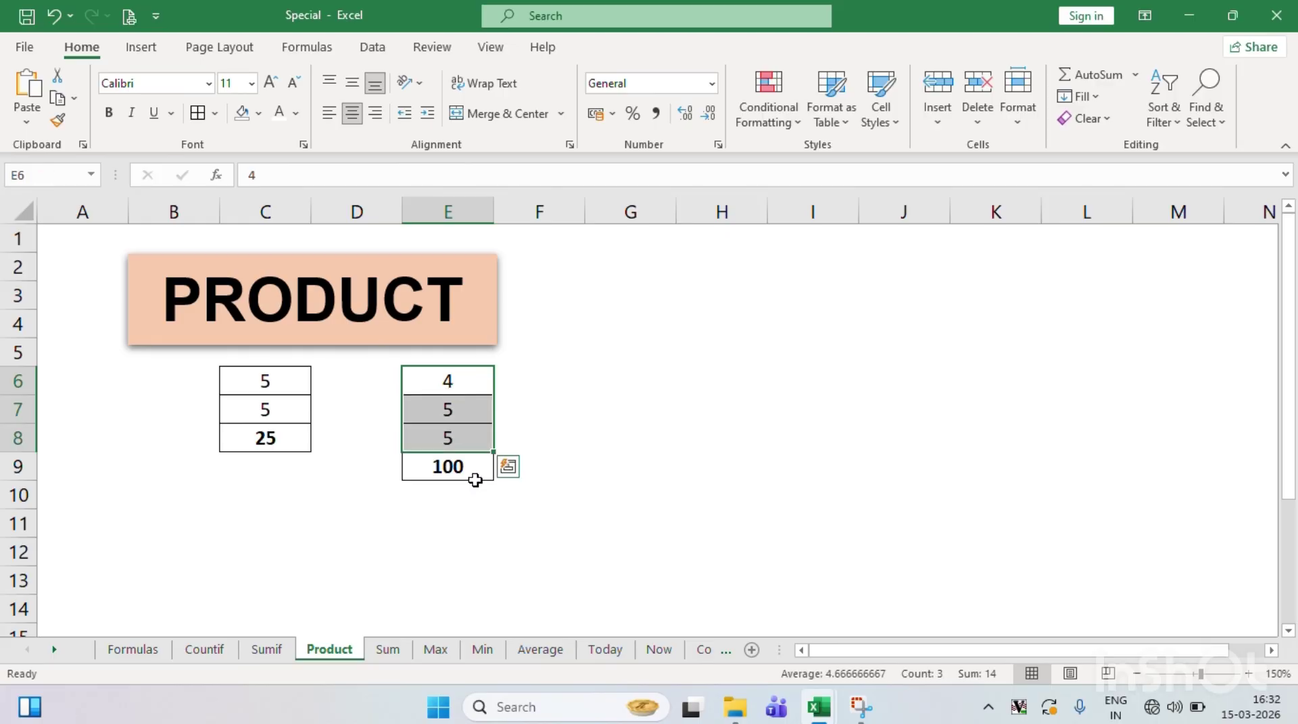
click(474, 476)
click(443, 492)
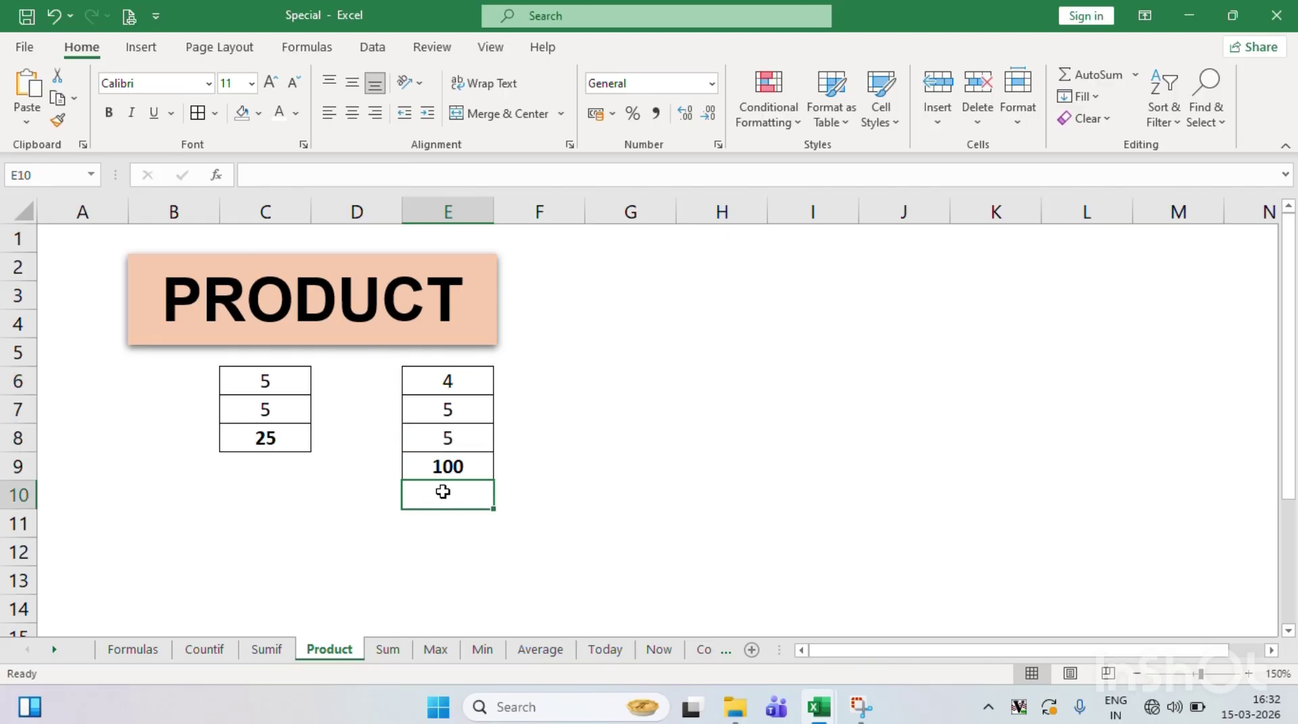
click(456, 464)
click(293, 441)
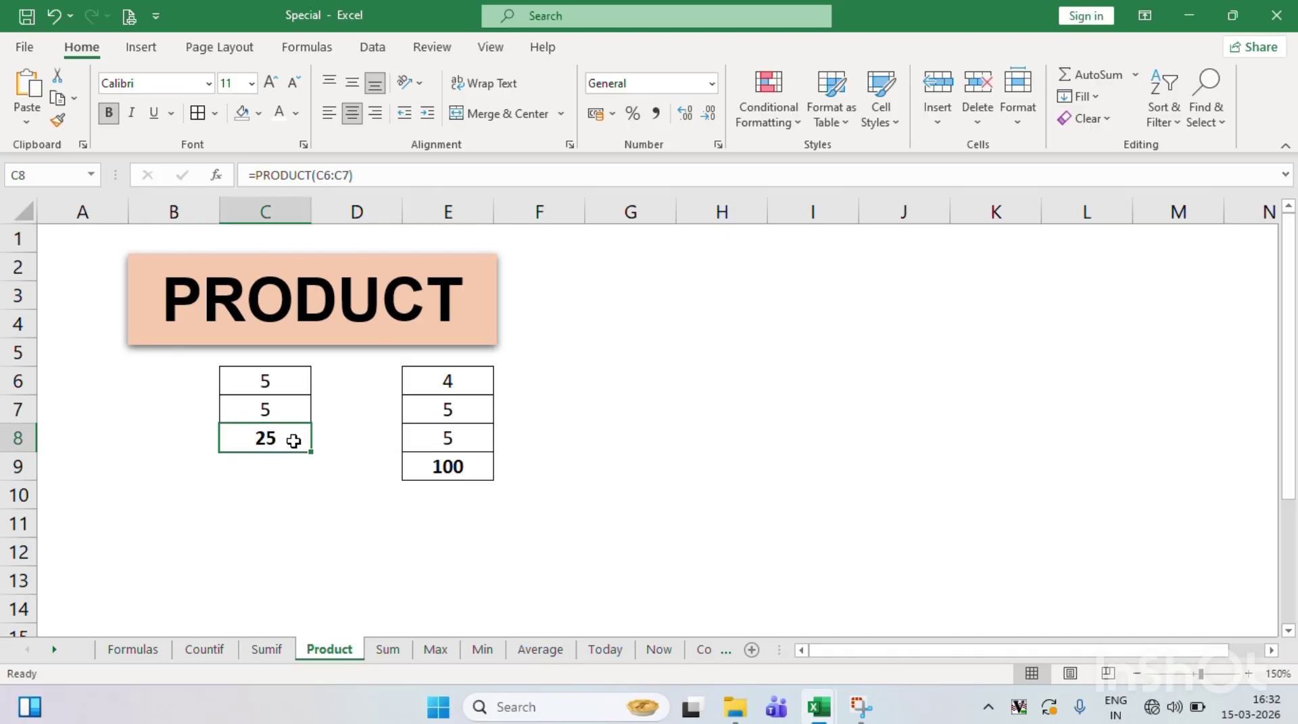
click(466, 474)
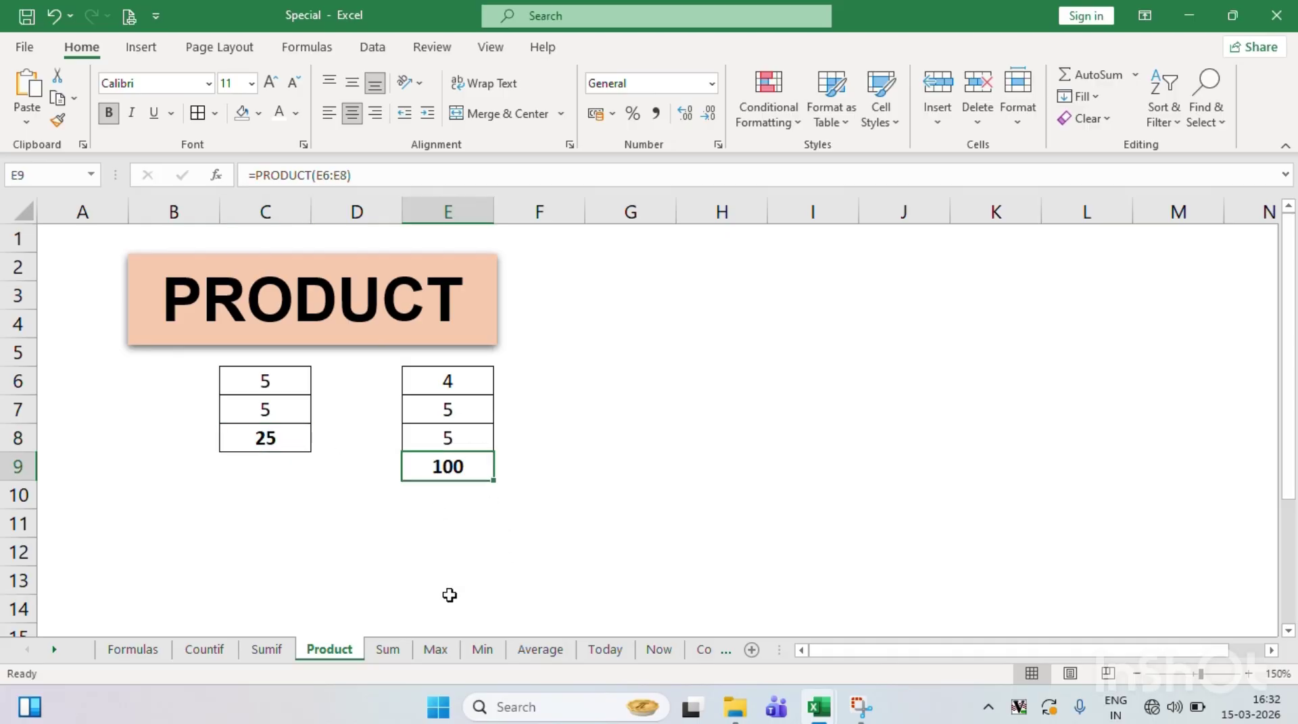
click(476, 487)
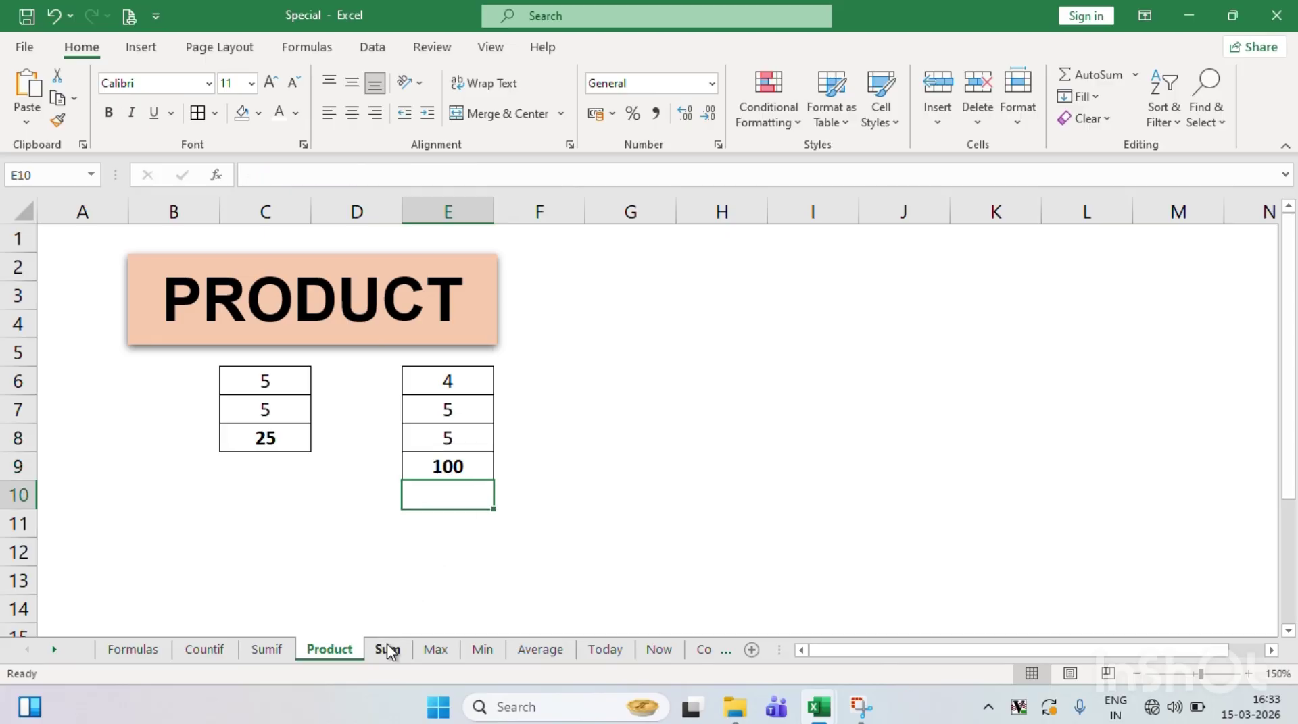
- Open the Sum sheet and examine the figures in columns D to F for each item from Key Board to DVD ROM
click(387, 650)
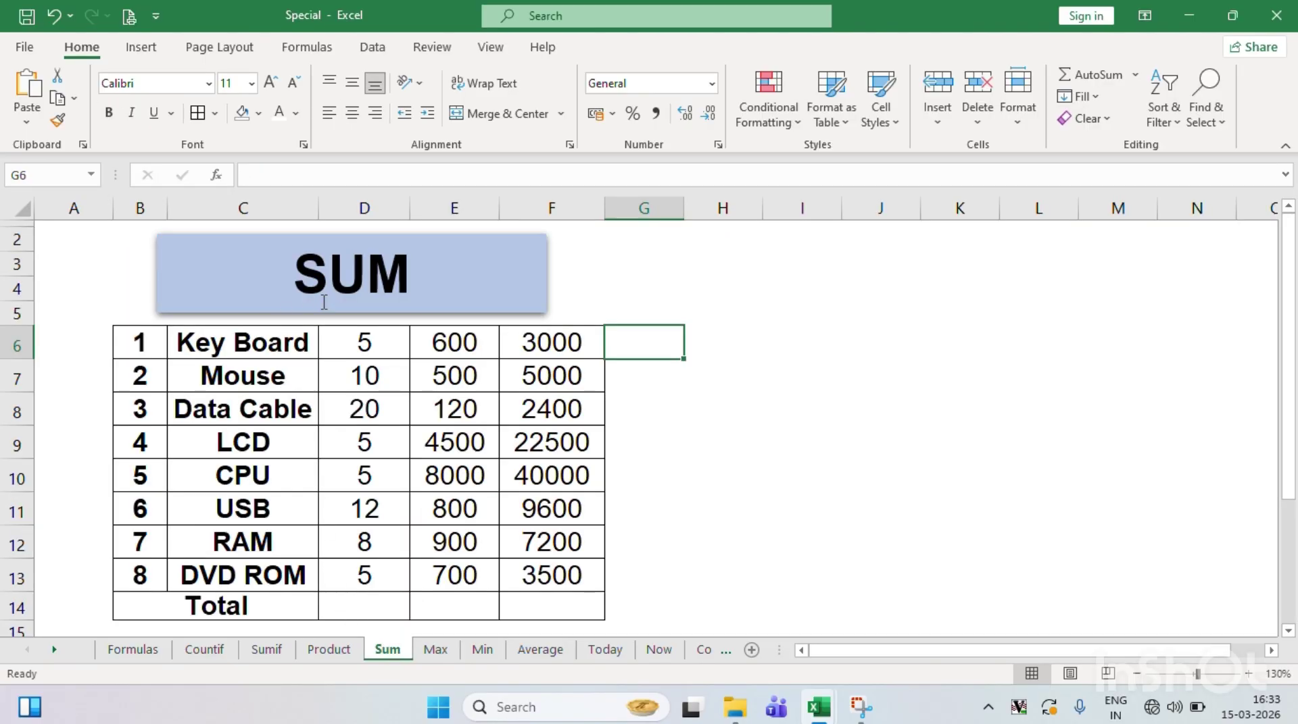
click(247, 344)
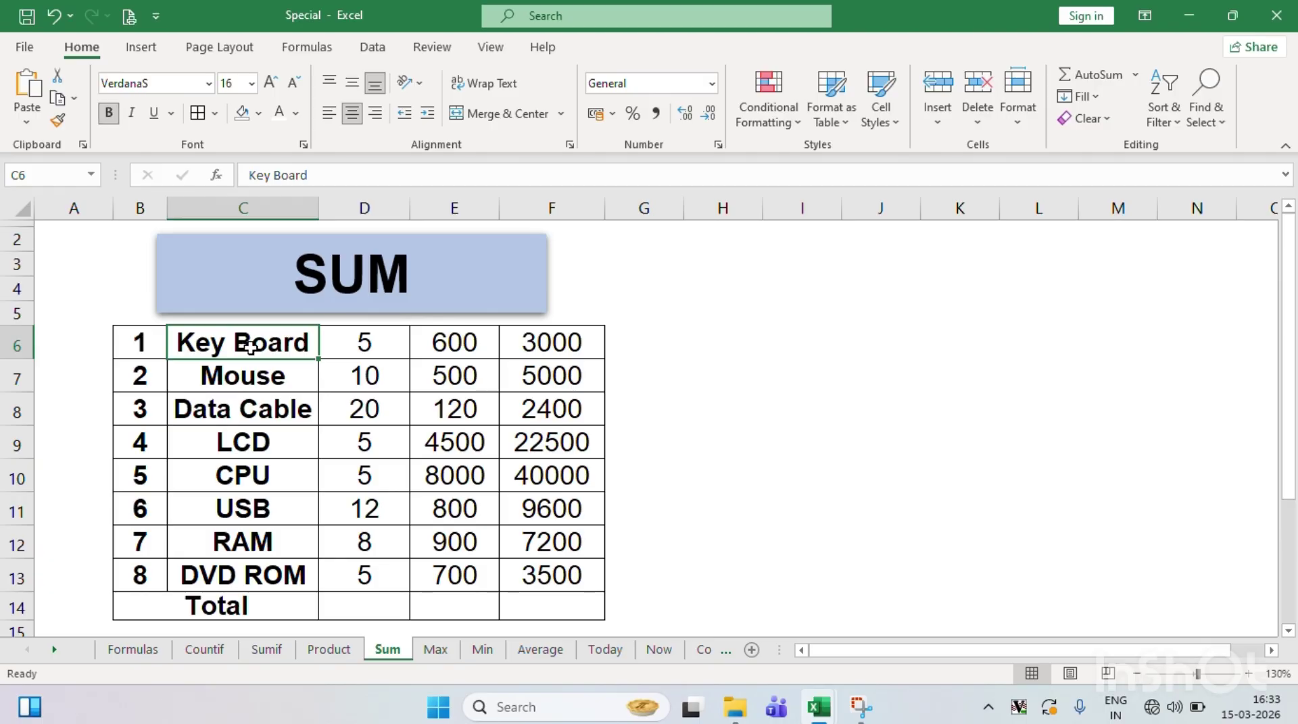
click(345, 344)
click(455, 340)
click(538, 348)
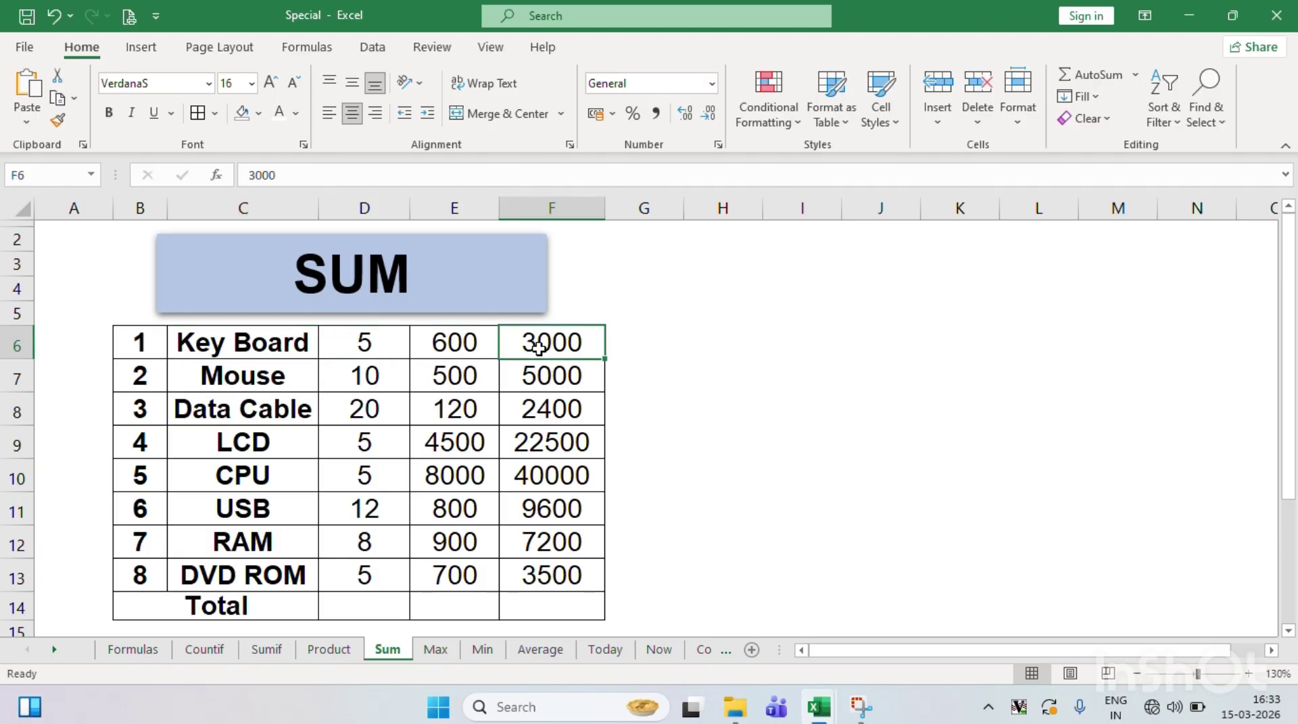
click(372, 373)
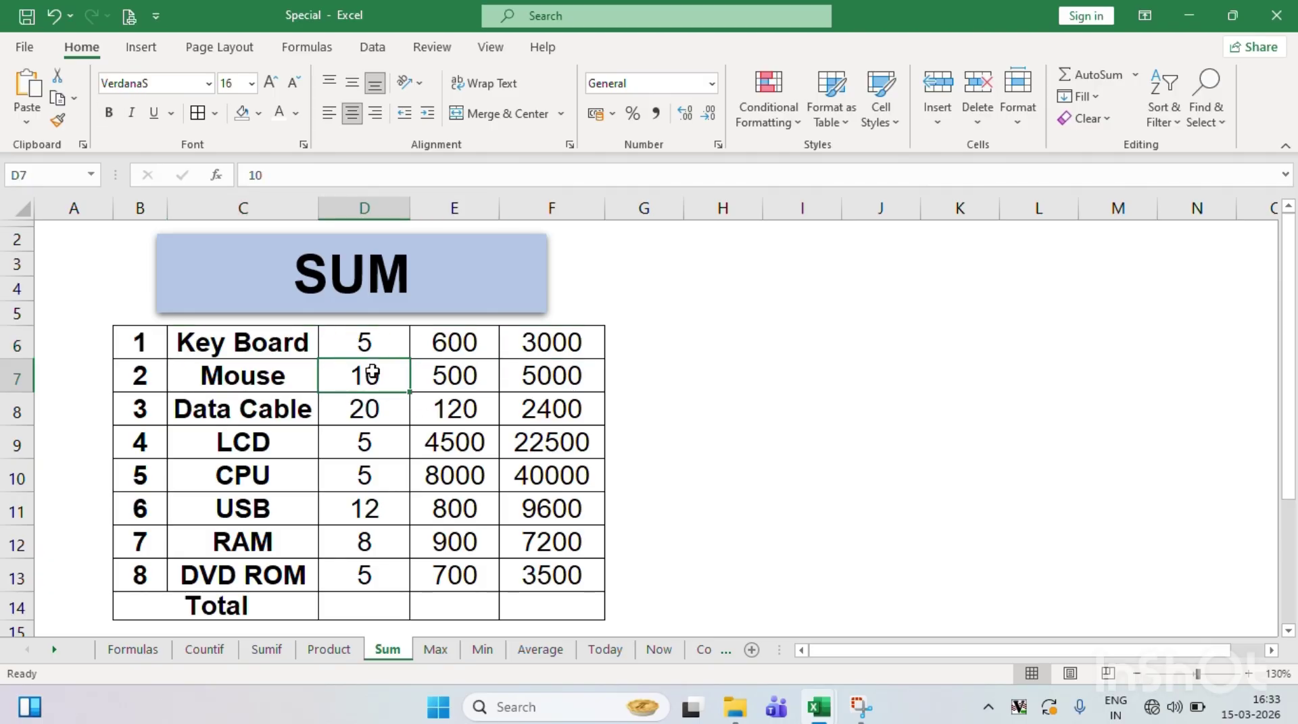
click(449, 397)
click(516, 387)
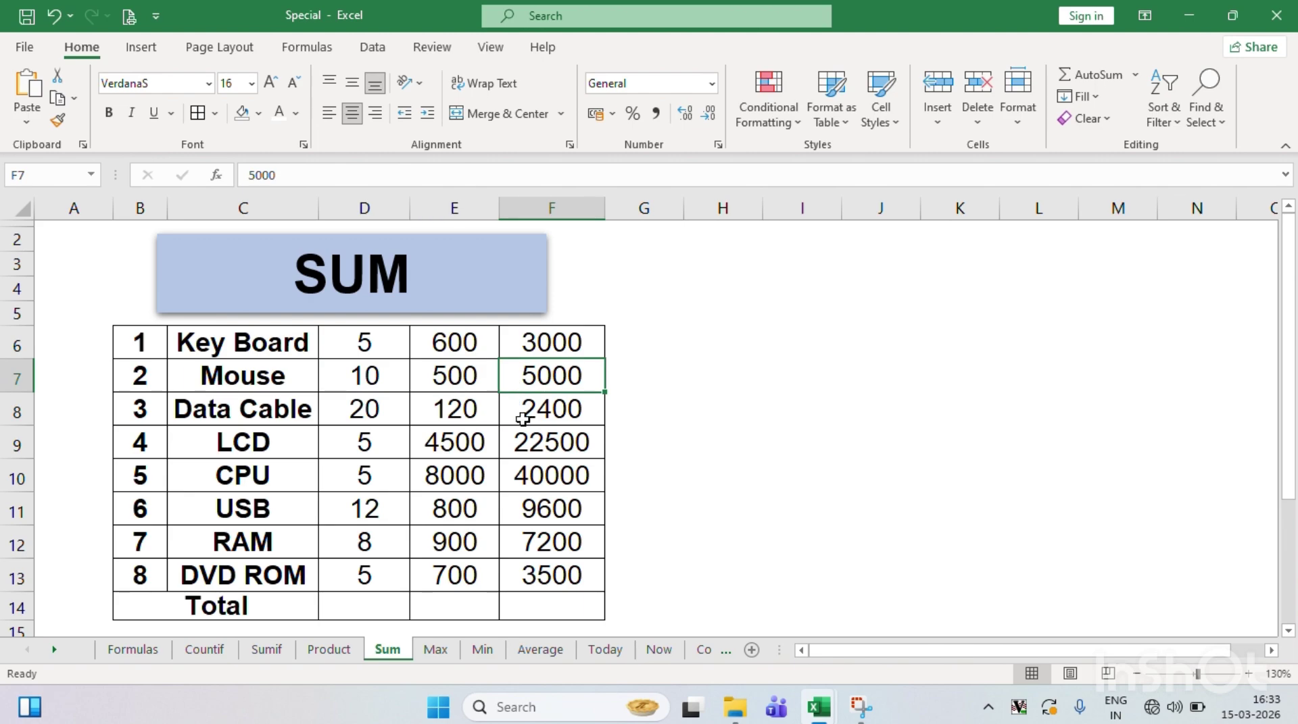
click(523, 418)
click(522, 441)
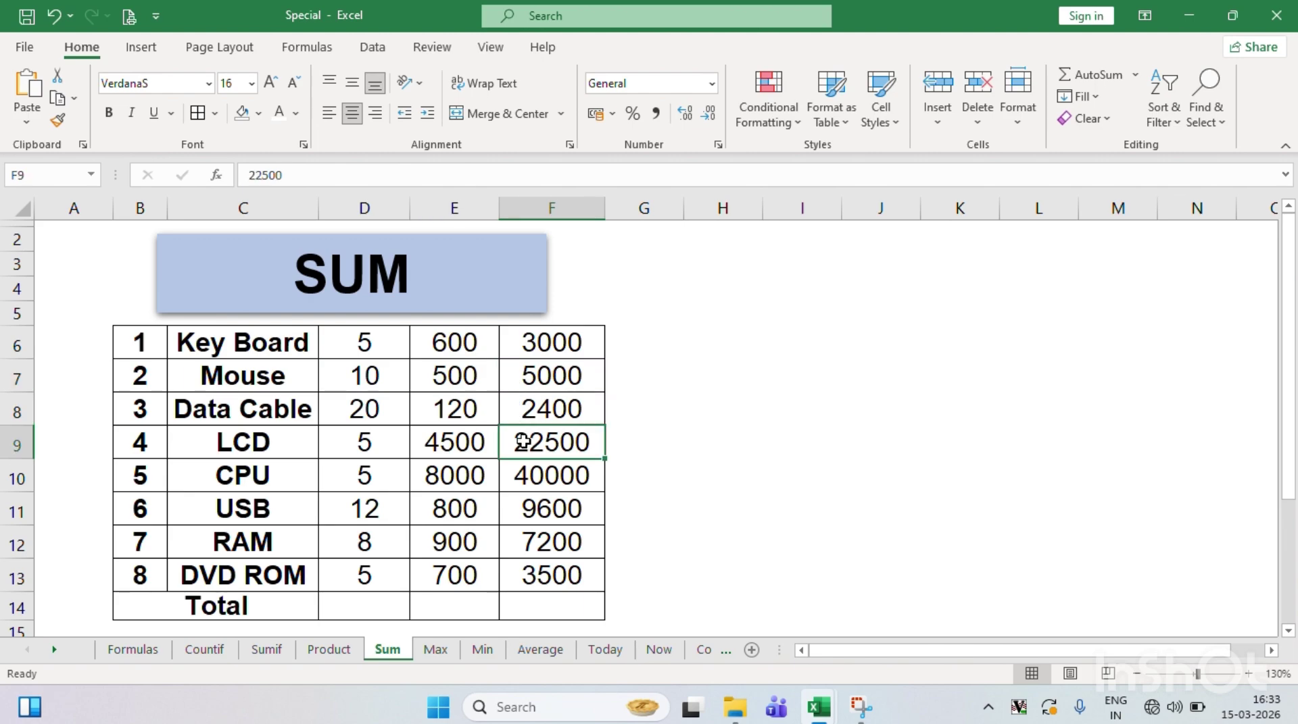
click(390, 461)
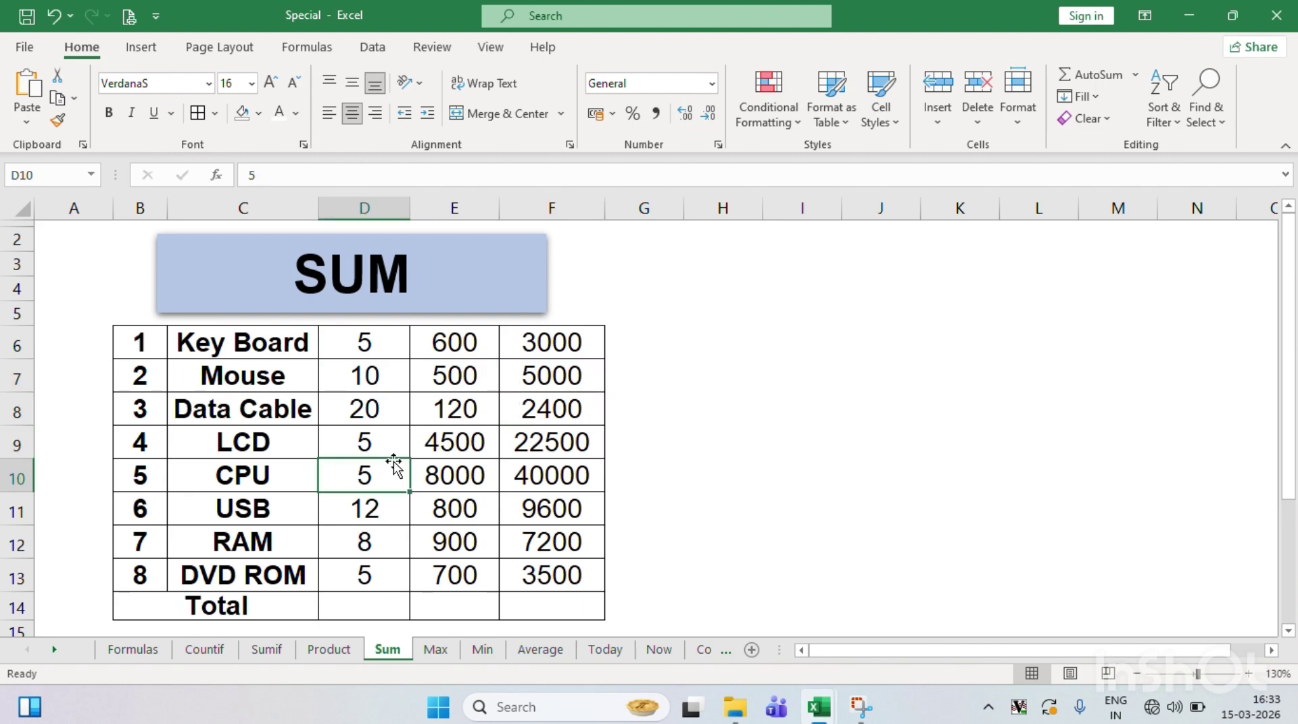
click(426, 469)
click(548, 497)
drag(378, 534, 466, 541)
click(493, 547)
click(514, 549)
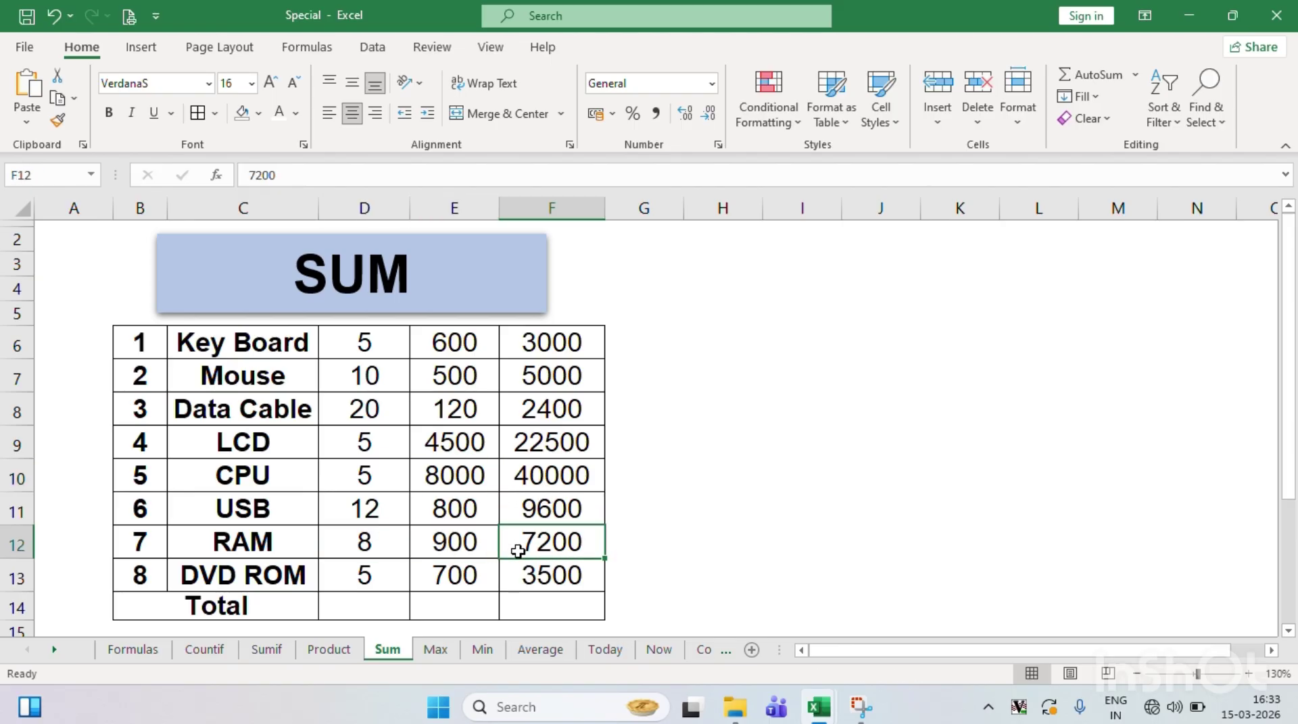
click(526, 578)
click(481, 583)
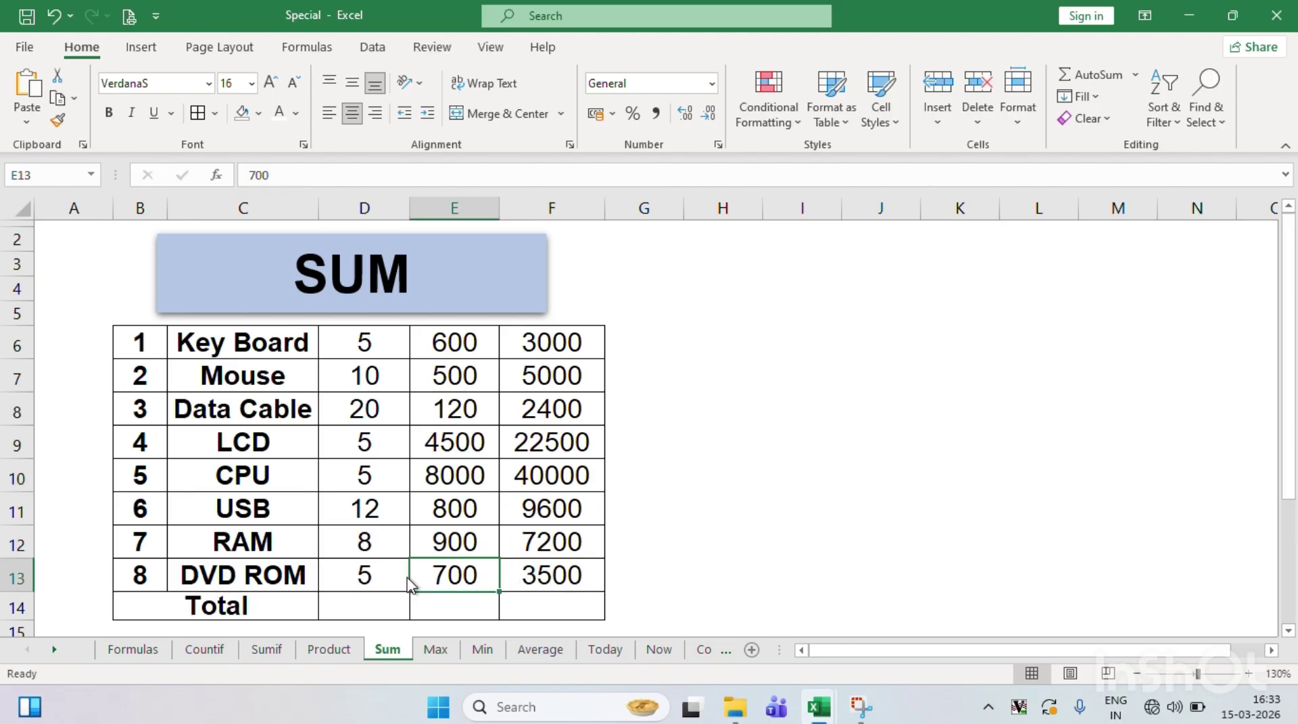
click(377, 578)
- Enter =SUM(D6:D13) in D14 of the Total row to add up column D
click(375, 600)
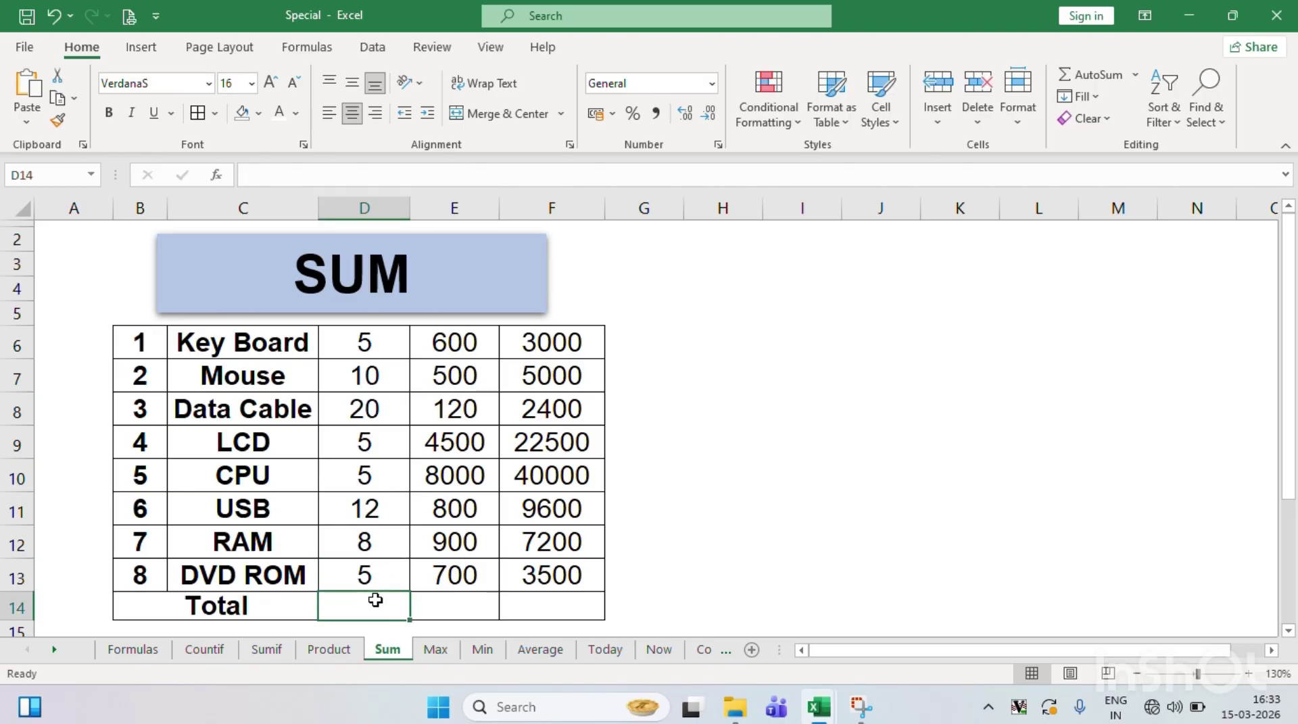
text(=)
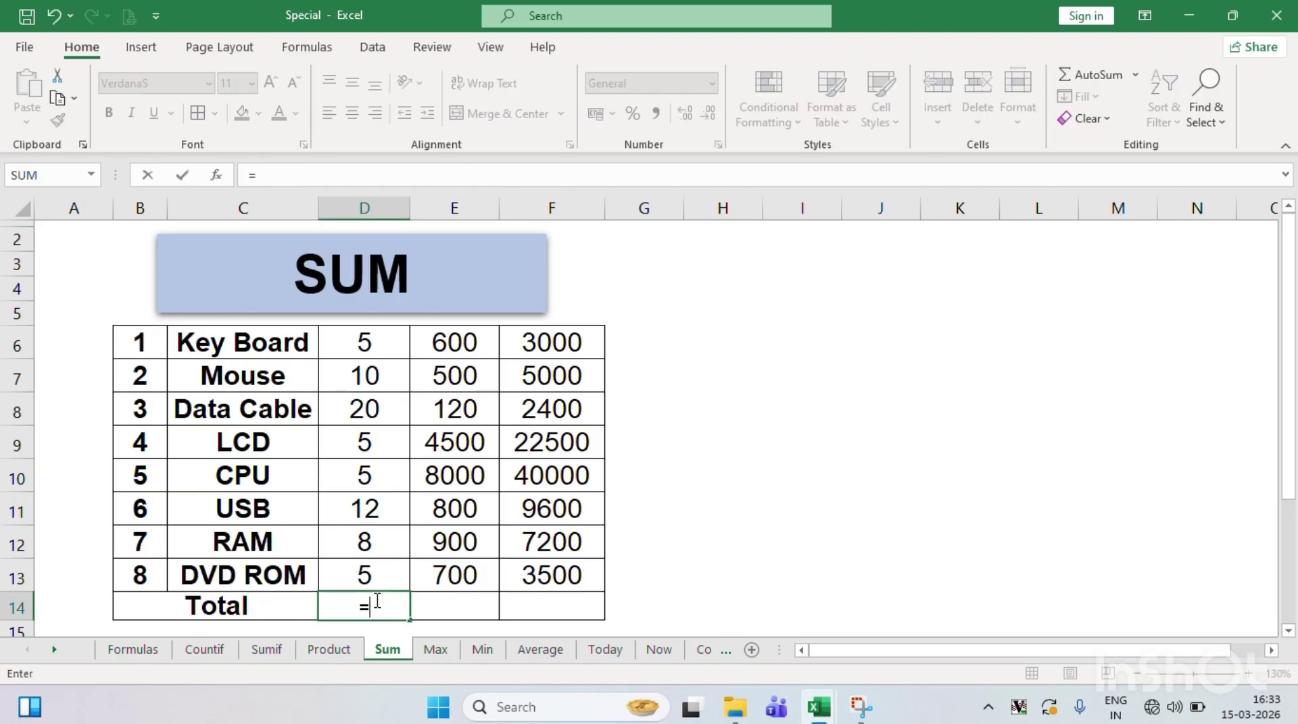
text(SUM()
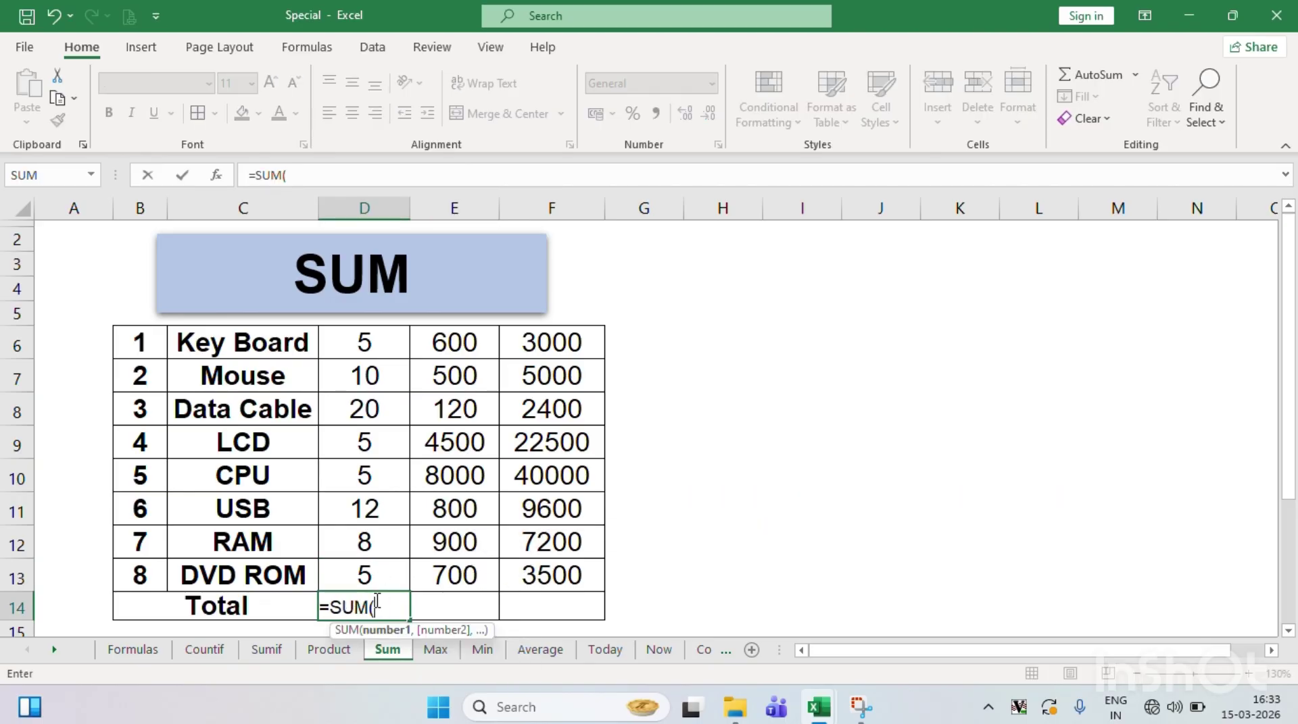
key(Up)
key(shift+Up)
key(shift+Up)
key(shift+Up)
key(shift+Up)
key(shift+Up)
key(shift+Up)
key(shift+Up)
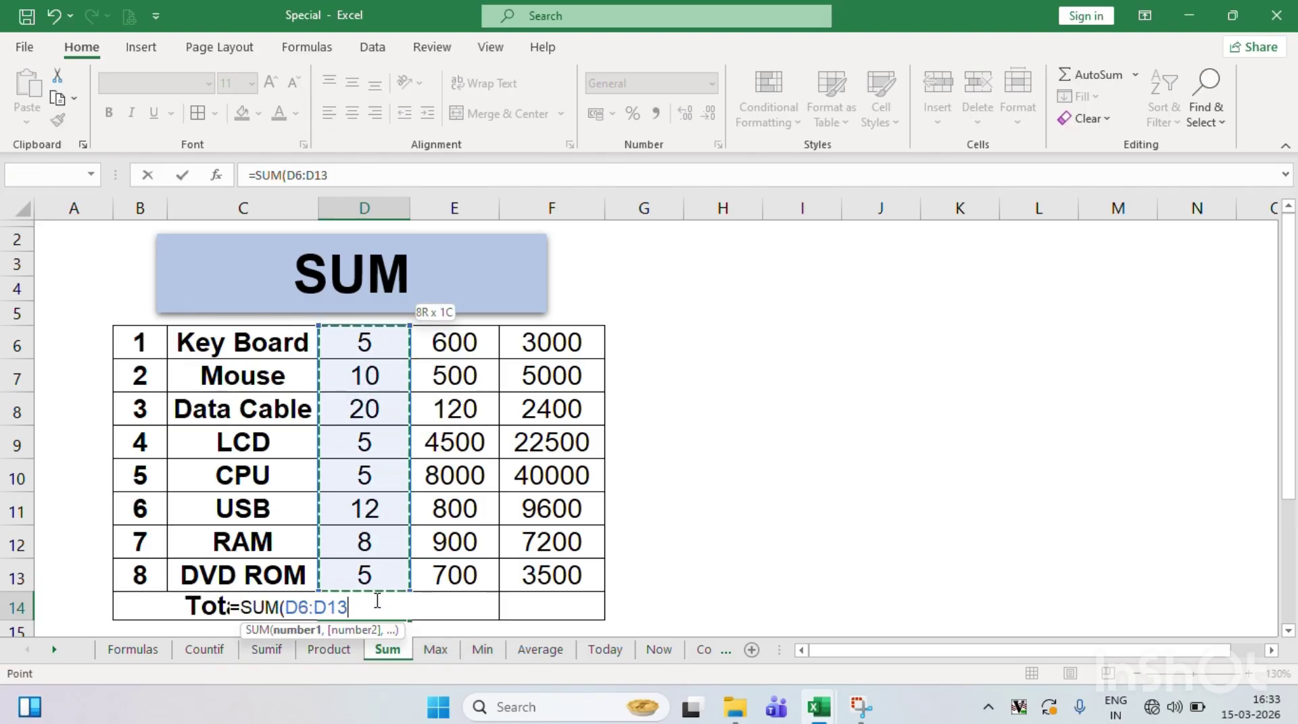
key(Return)
- Enter =SUM(E6:E13) in E14 of the Total row to add up column E
key(Up)
key(Right)
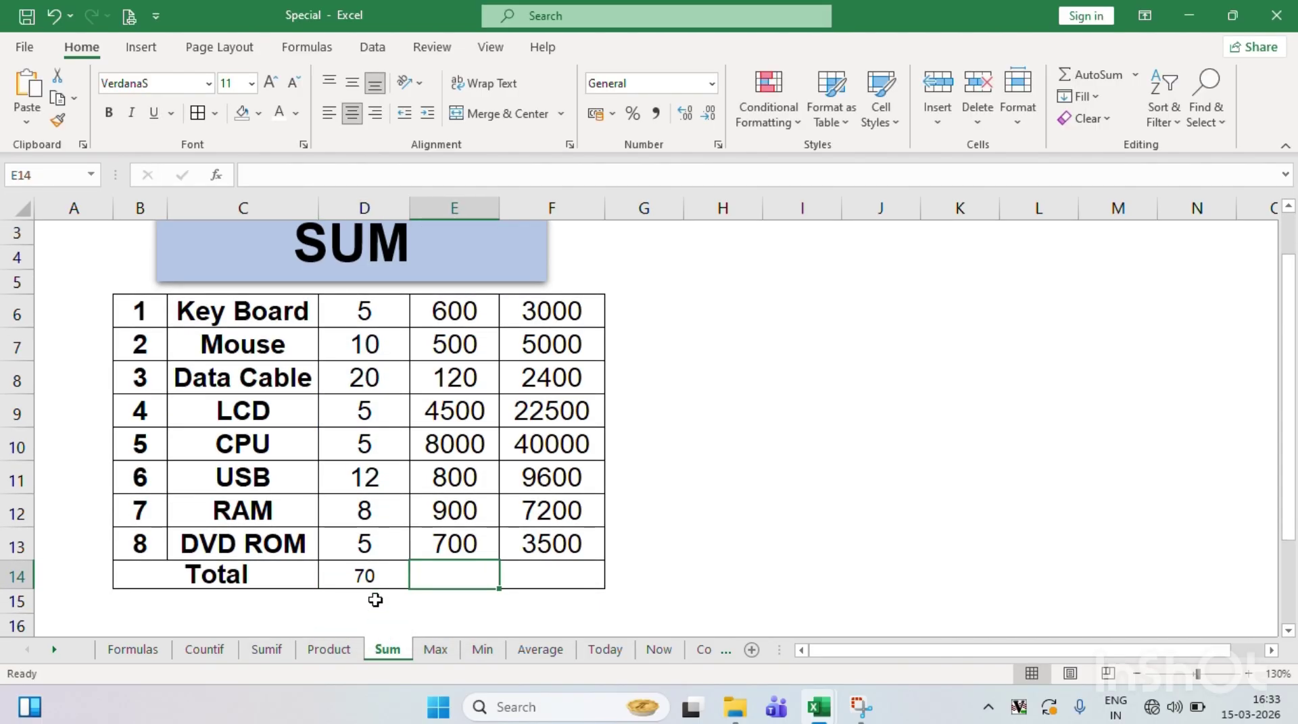
text(=SUM()
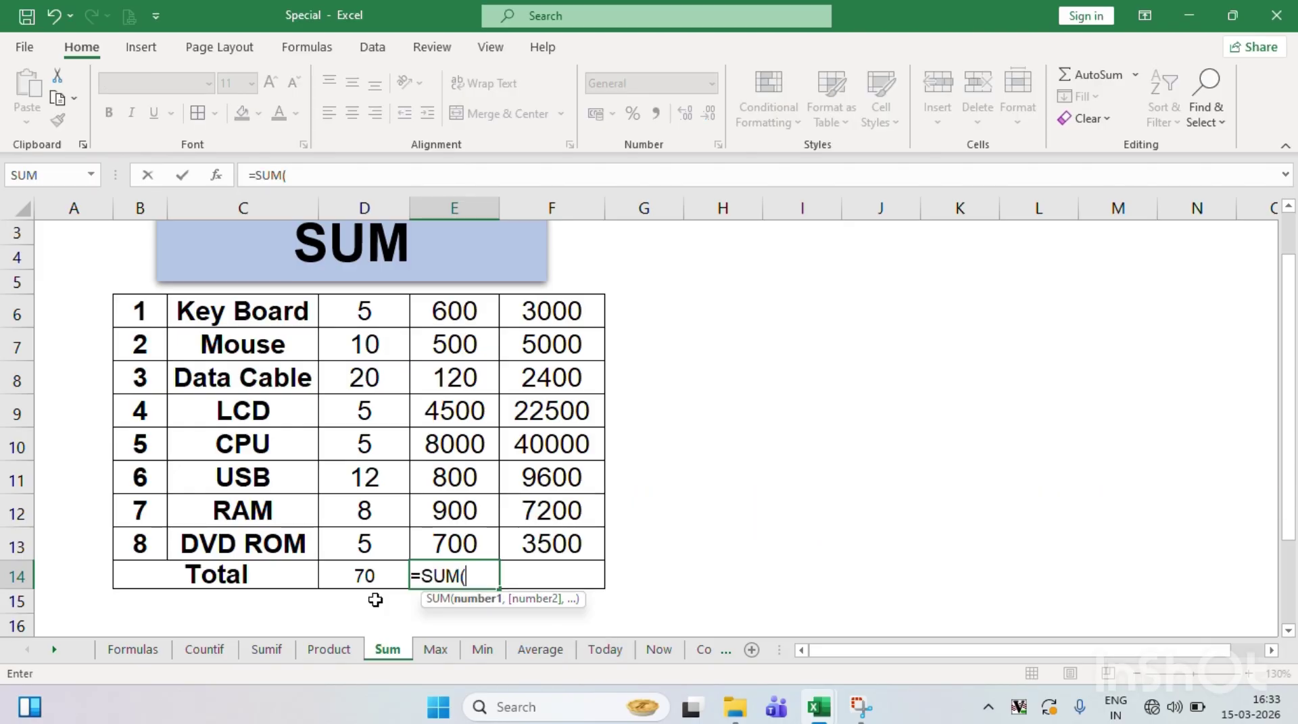
click(439, 554)
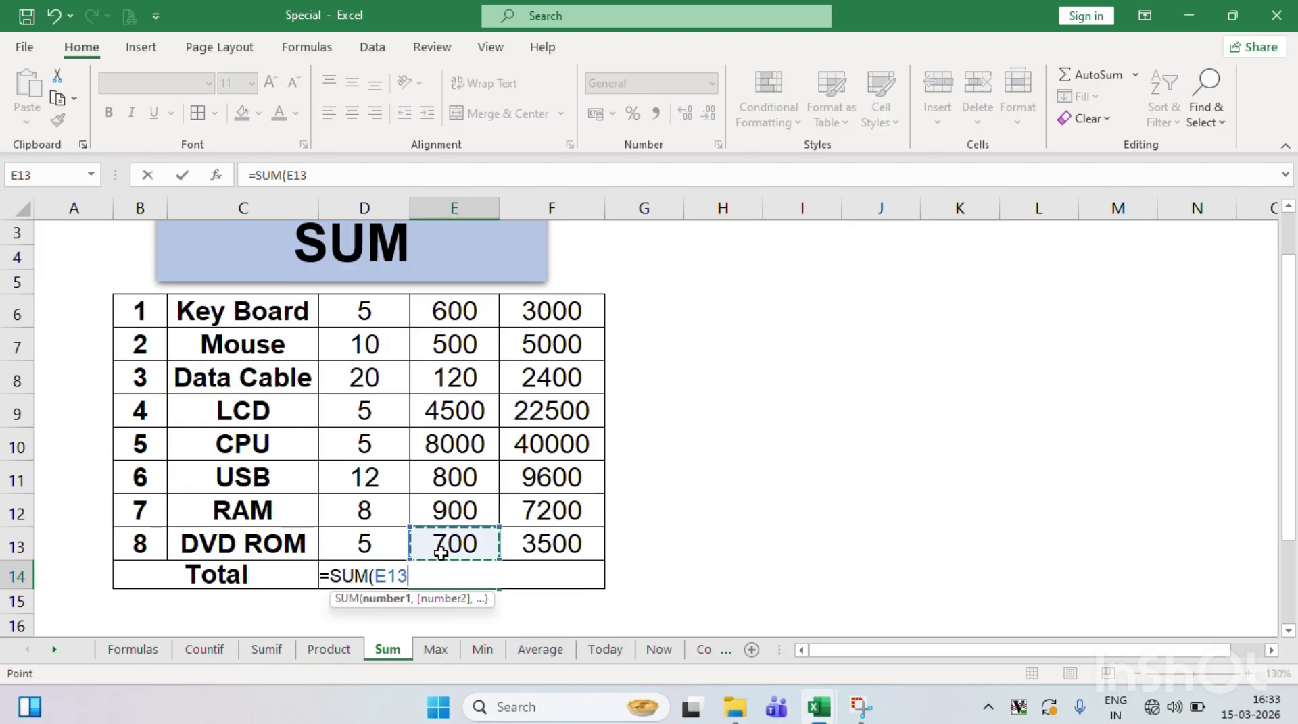
key(shift+Up)
key(shift+Up)
key(shift+Up)
key(shift+Up)
key(shift+Up)
key(shift+Up)
key(shift+Up)
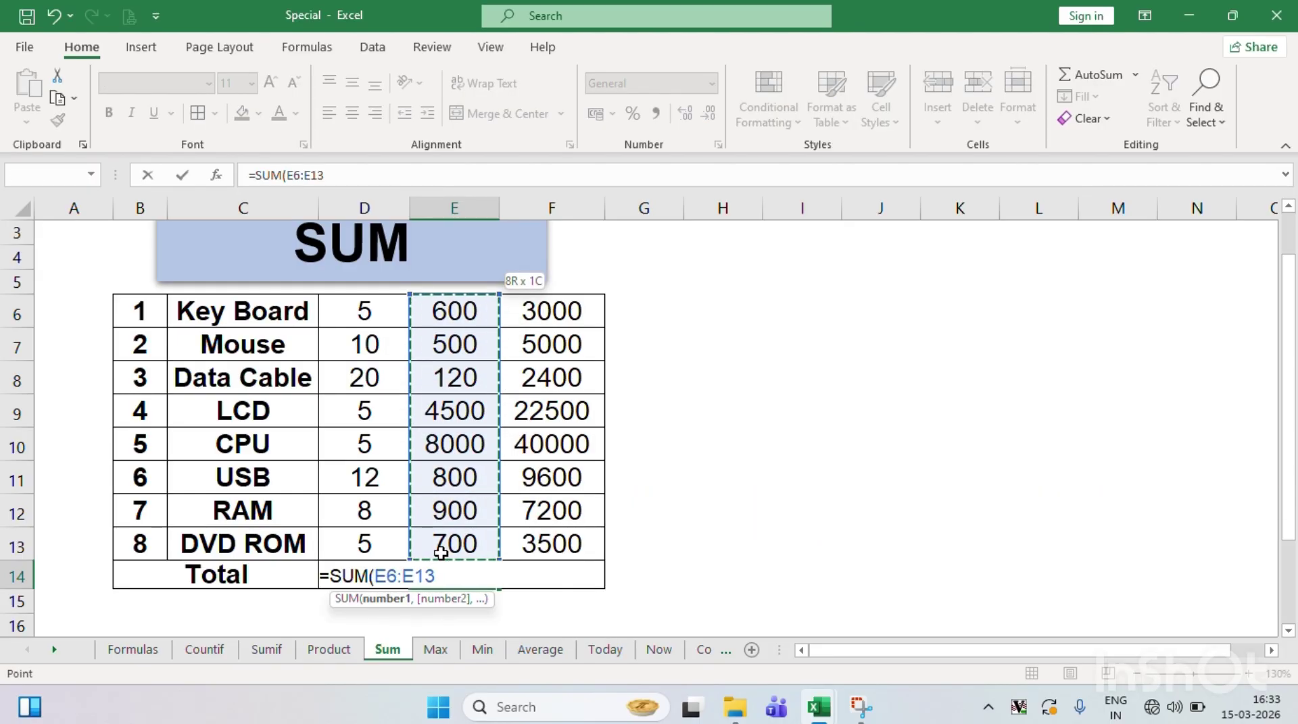
text())
key(Return)
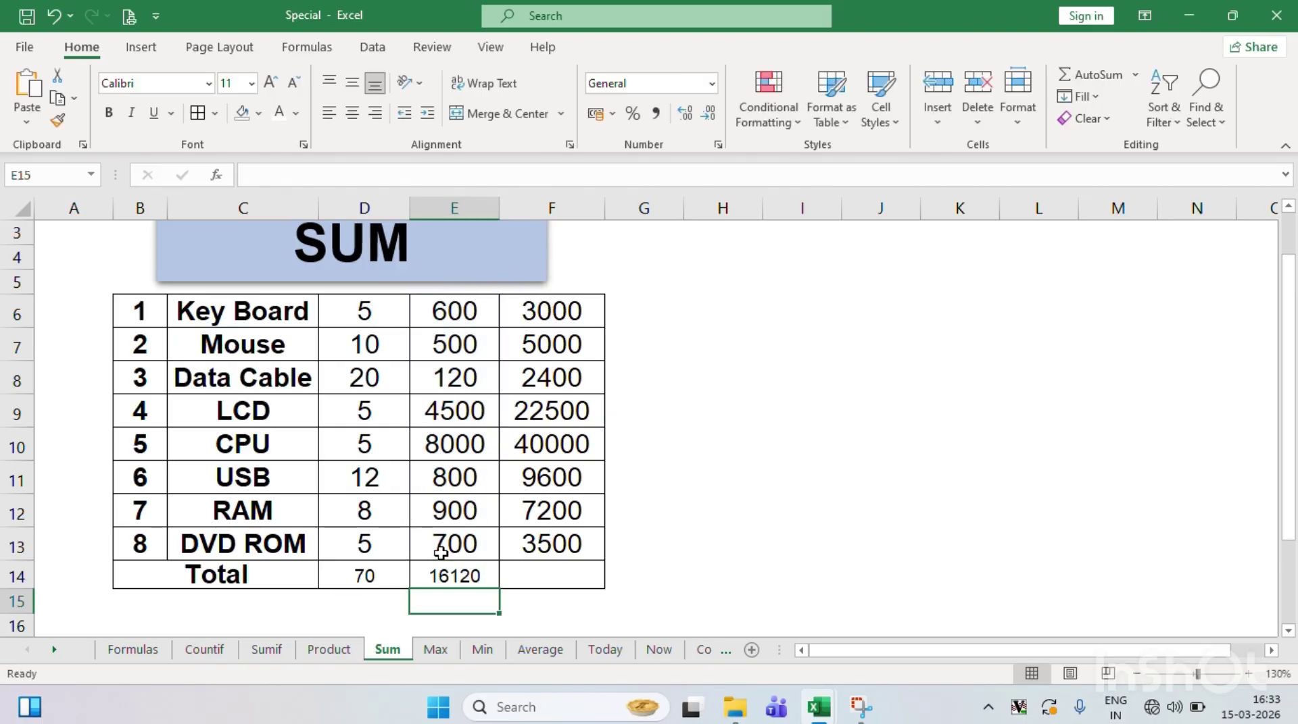
- Enter =SUM(F6:F13) in F14 of the Total row to add up column F
scroll(441, 553, down, 1)
click(441, 553)
key(Right)
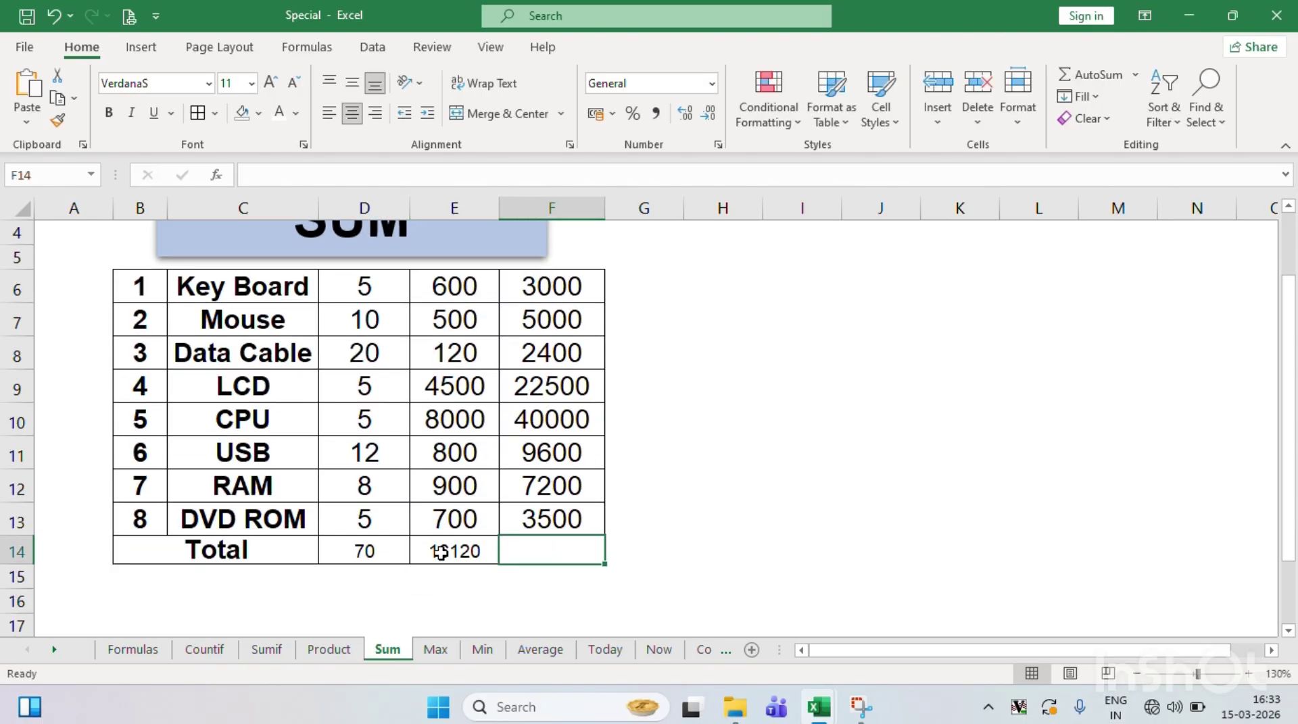
key(Up)
key(Up)
key(Up)
key(Up)
key(Up)
key(Up)
key(Up)
key(Up)
key(Up)
key(Up)
key(Up)
key(Up)
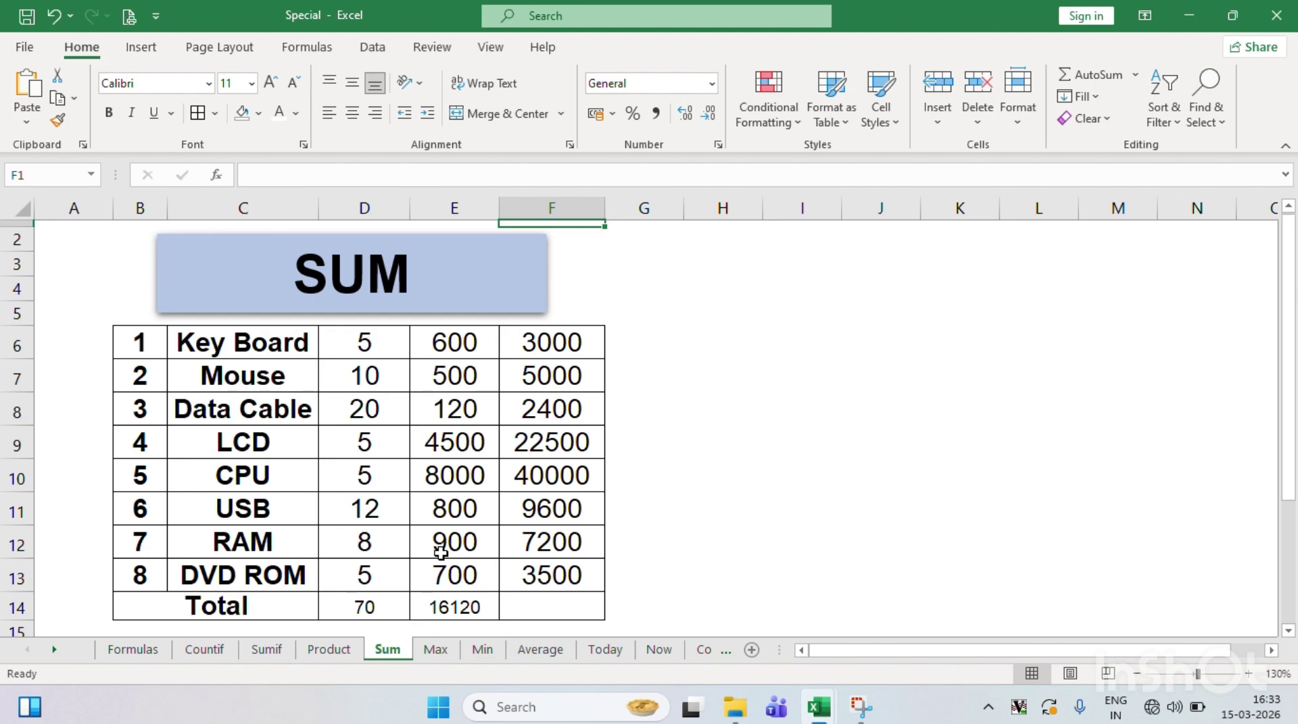
key(Down)
key(Down)
key(Down)
key(Down)
key(Down)
key(Down)
key(Down)
key(Down)
key(Down)
key(Down)
key(Down)
key(Down)
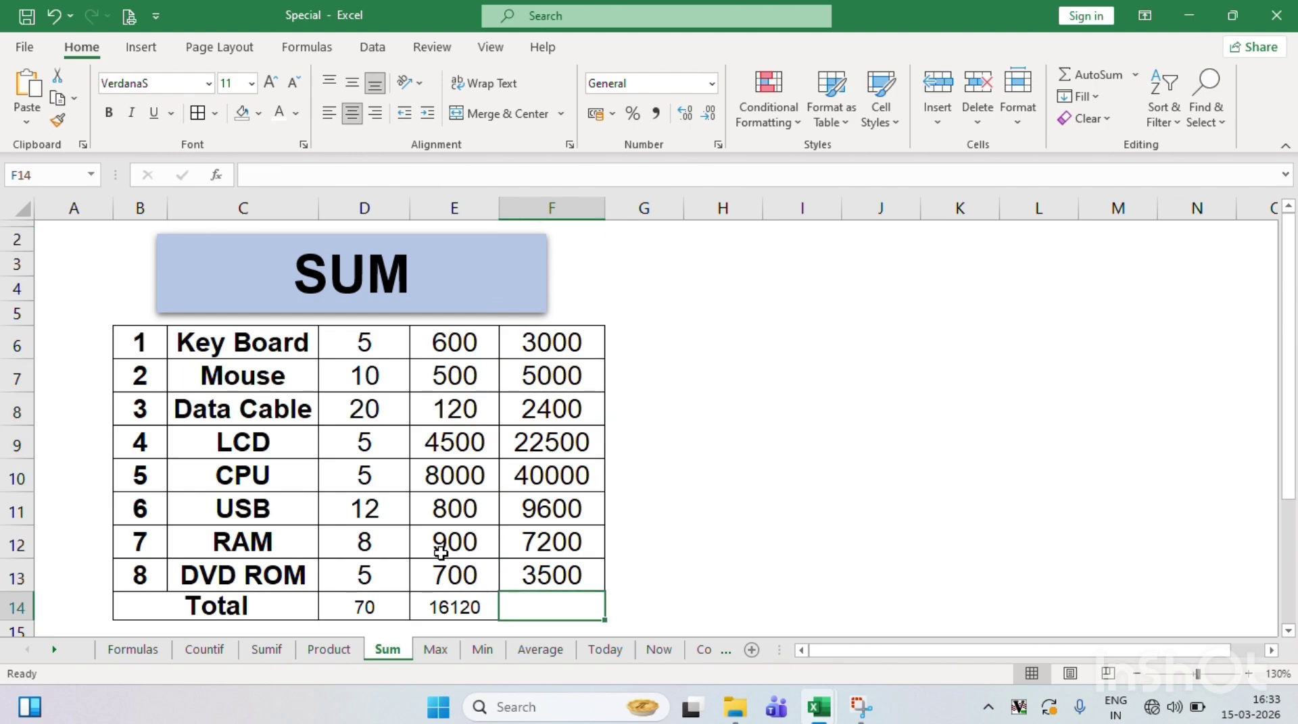
text(=SUM)
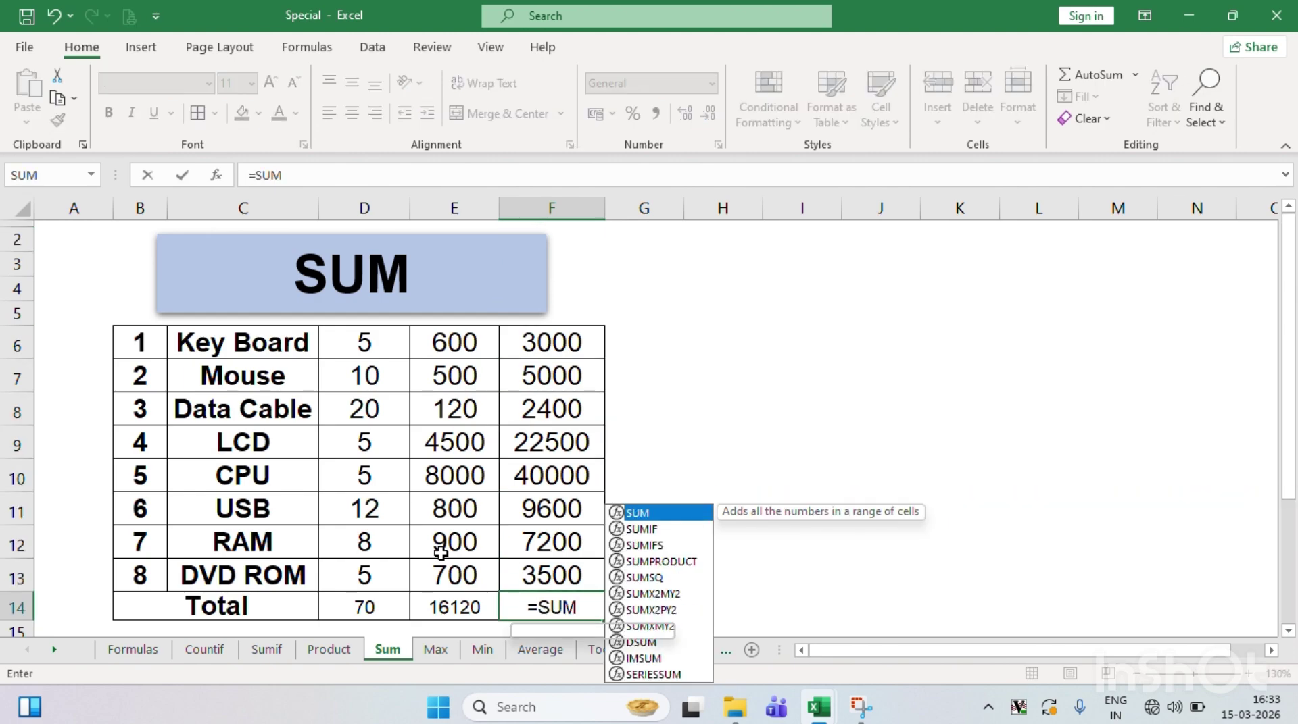
text(()
drag(568, 342, 568, 575)
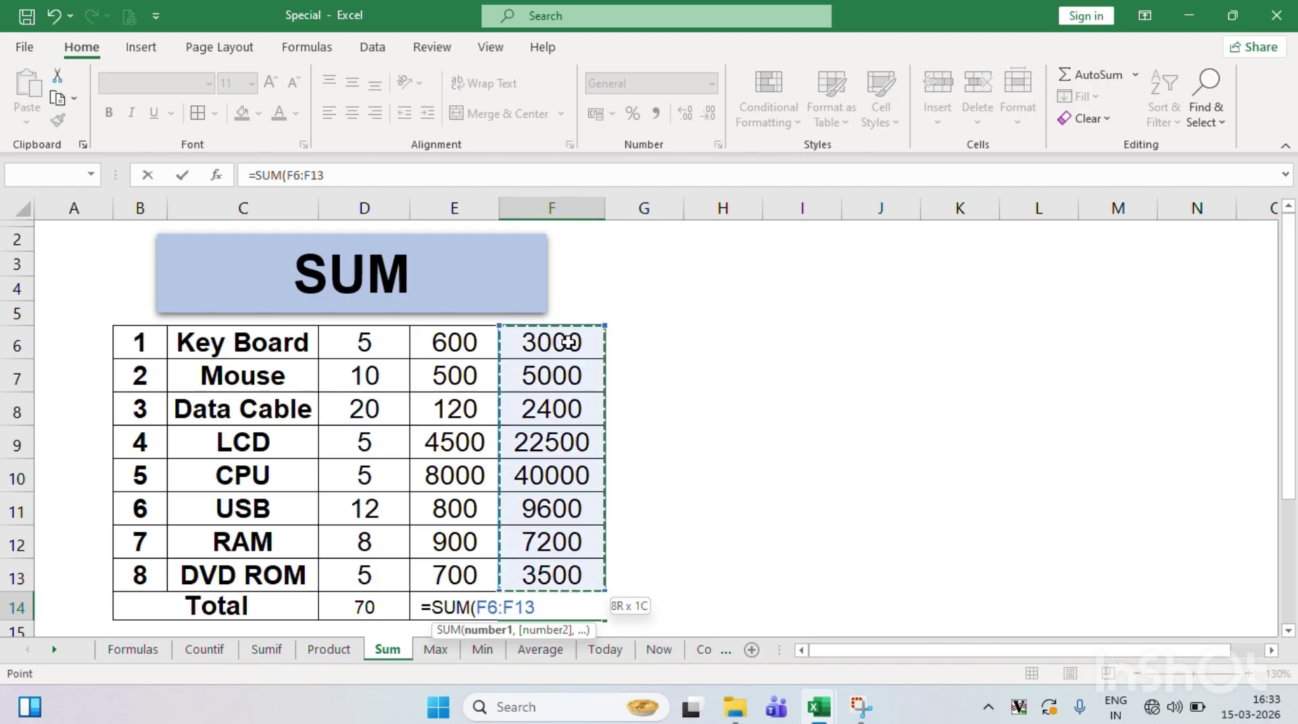
text())
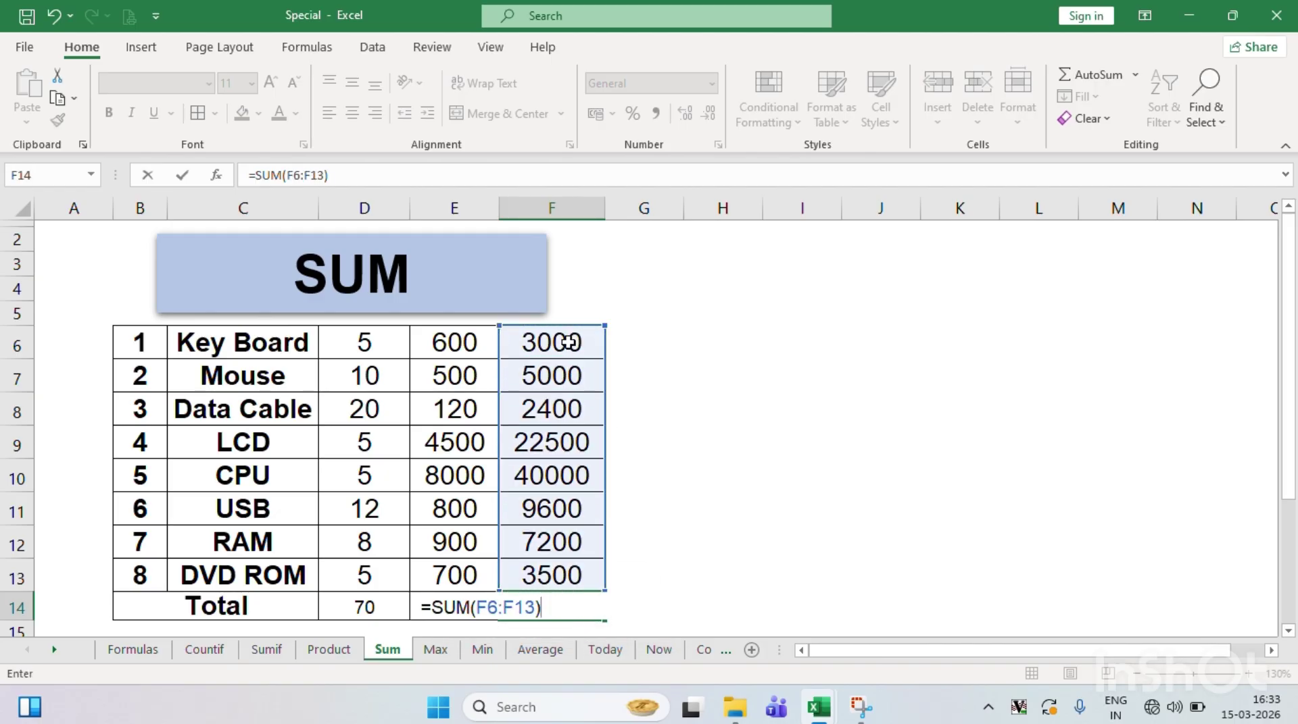
key(Return)
- Make the three totals in D14:F14 bold
key(Up)
key(Left)
key(Left)
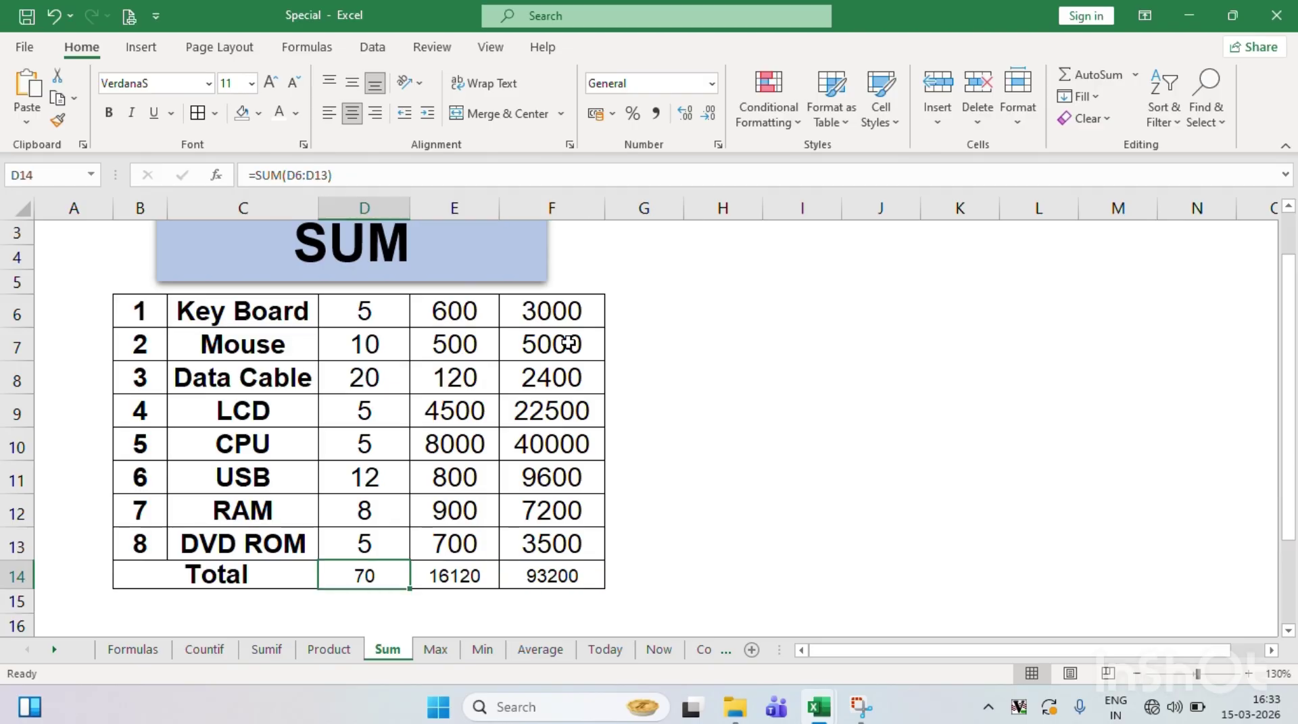
key(shift+Right)
key(shift+Right)
key(ctrl+b)
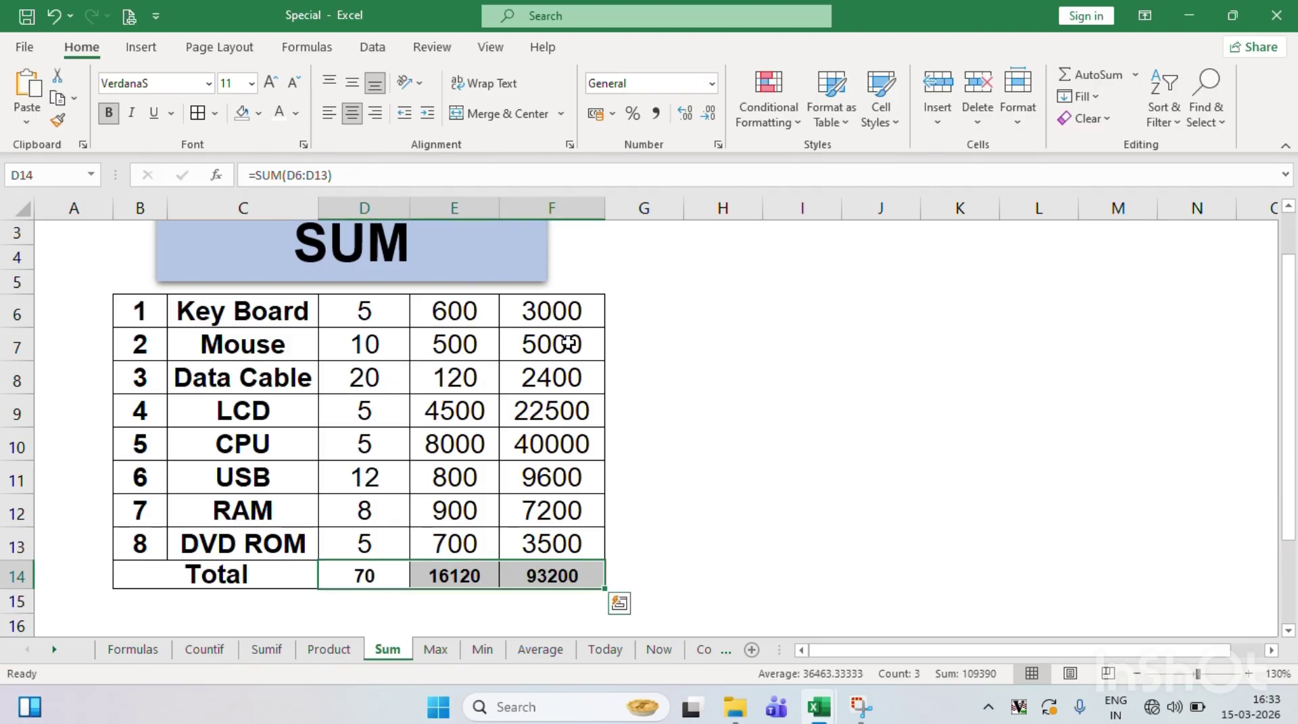
key(Down)
key(Up)
key(Up)
key(Up)
key(Up)
key(Up)
key(Up)
key(Up)
key(Up)
key(Up)
key(Up)
key(Up)
key(Up)
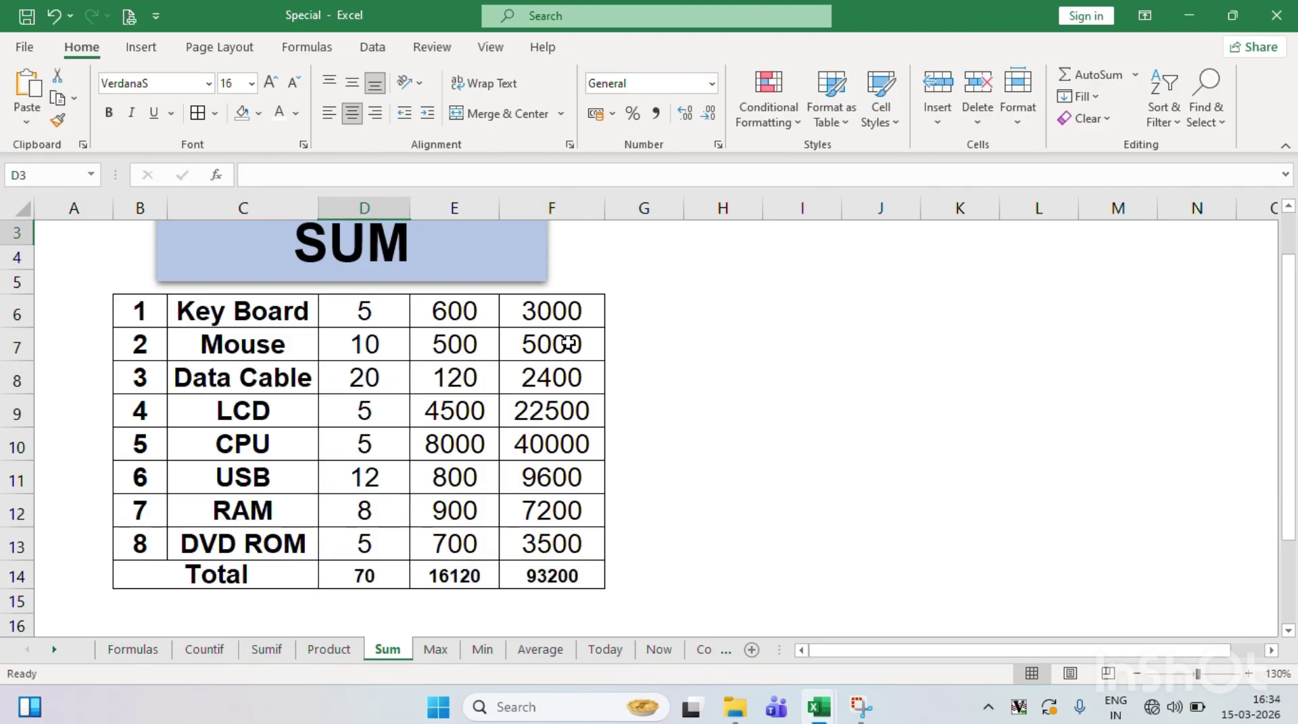
key(Down)
key(Down)
key(Down)
key(Down)
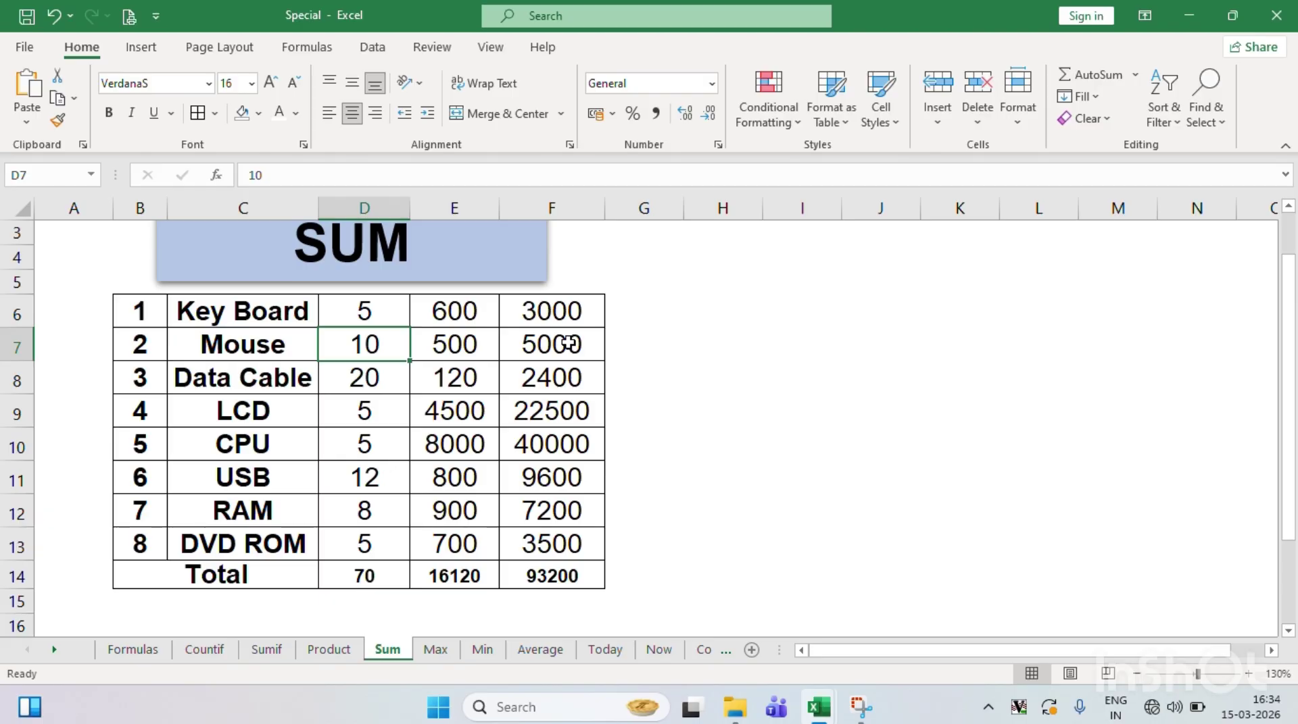
key(Up)
key(Up)
key(Up)
key(Up)
key(Up)
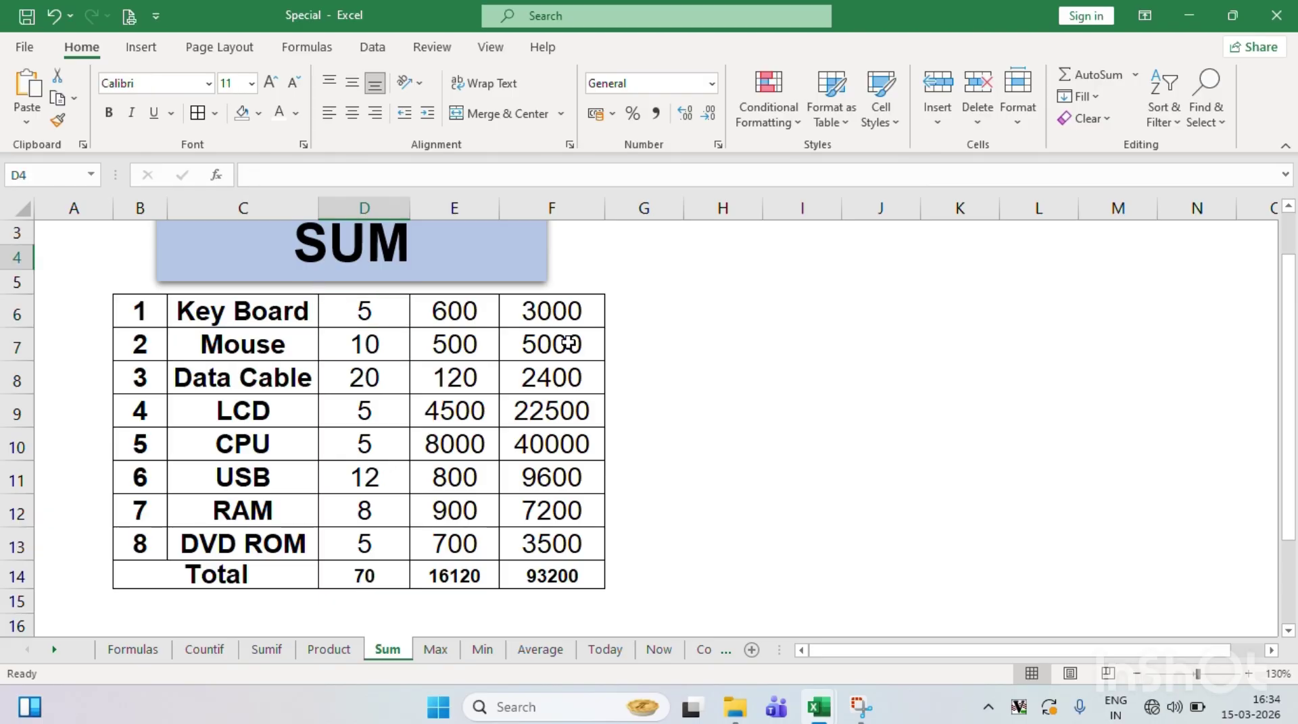
key(Down)
key(Down)
key(Down)
key(Down)
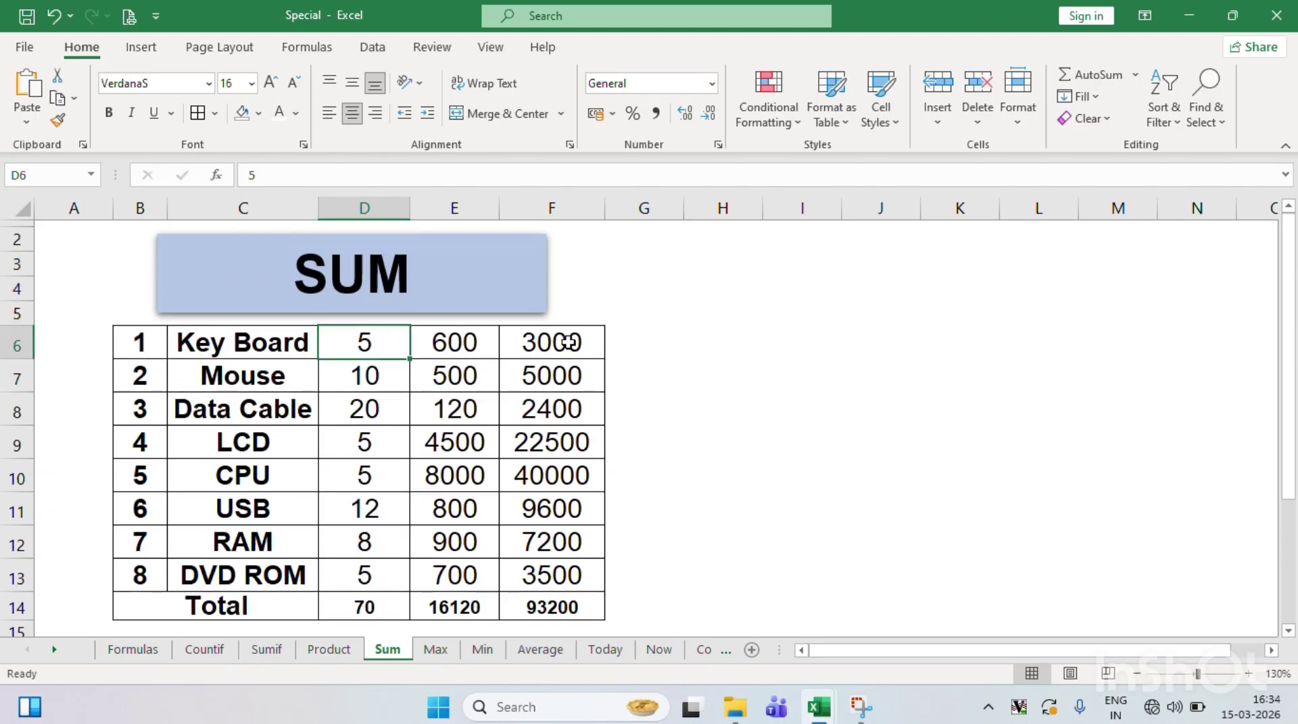
- Review the values in D6:F13 column by column together with the totals in the Total row
key(Down)
key(Down)
key(Down)
key(Down)
key(Down)
key(Down)
key(Down)
key(Down)
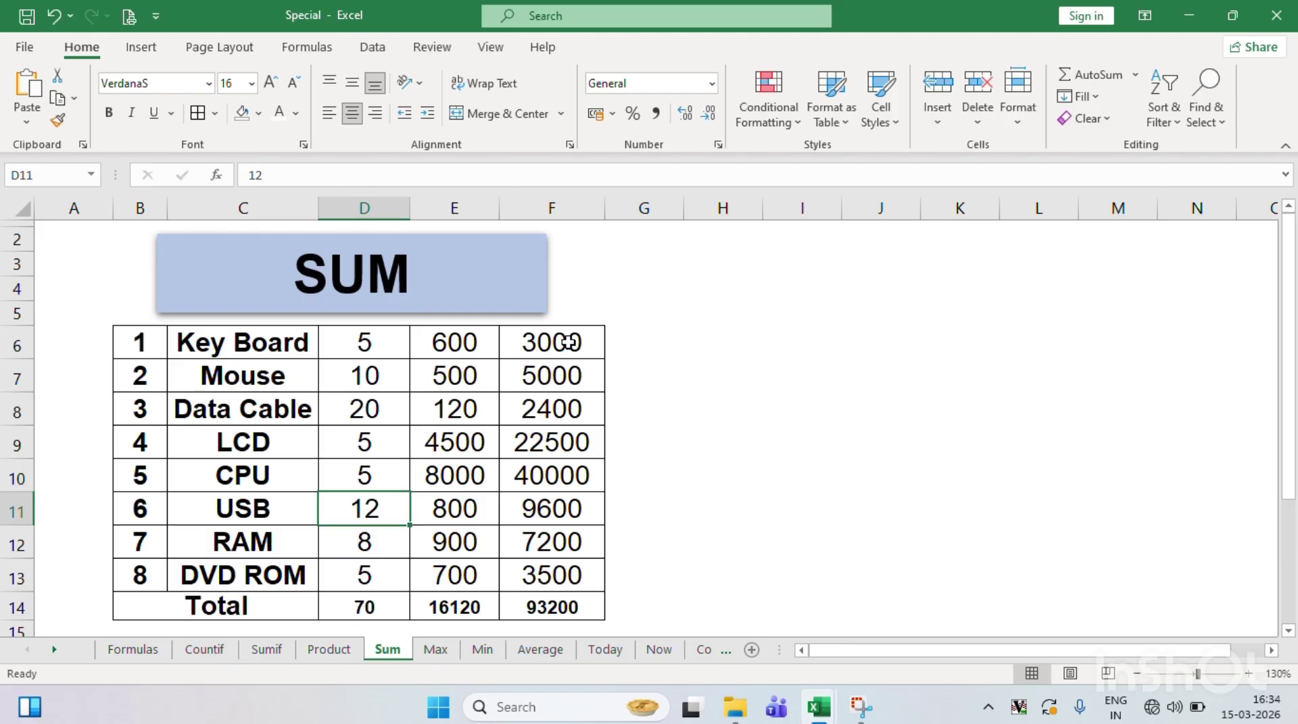
key(Up)
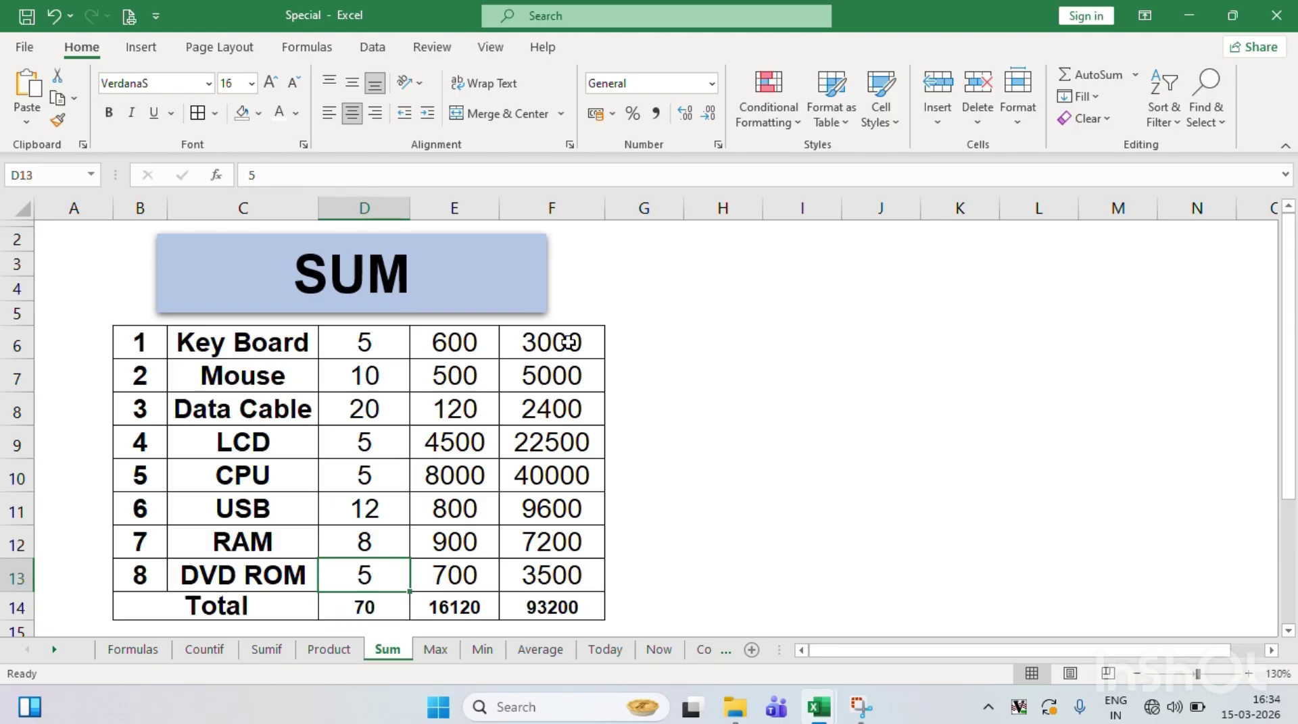
key(ctrl+shift+Up)
key(Right)
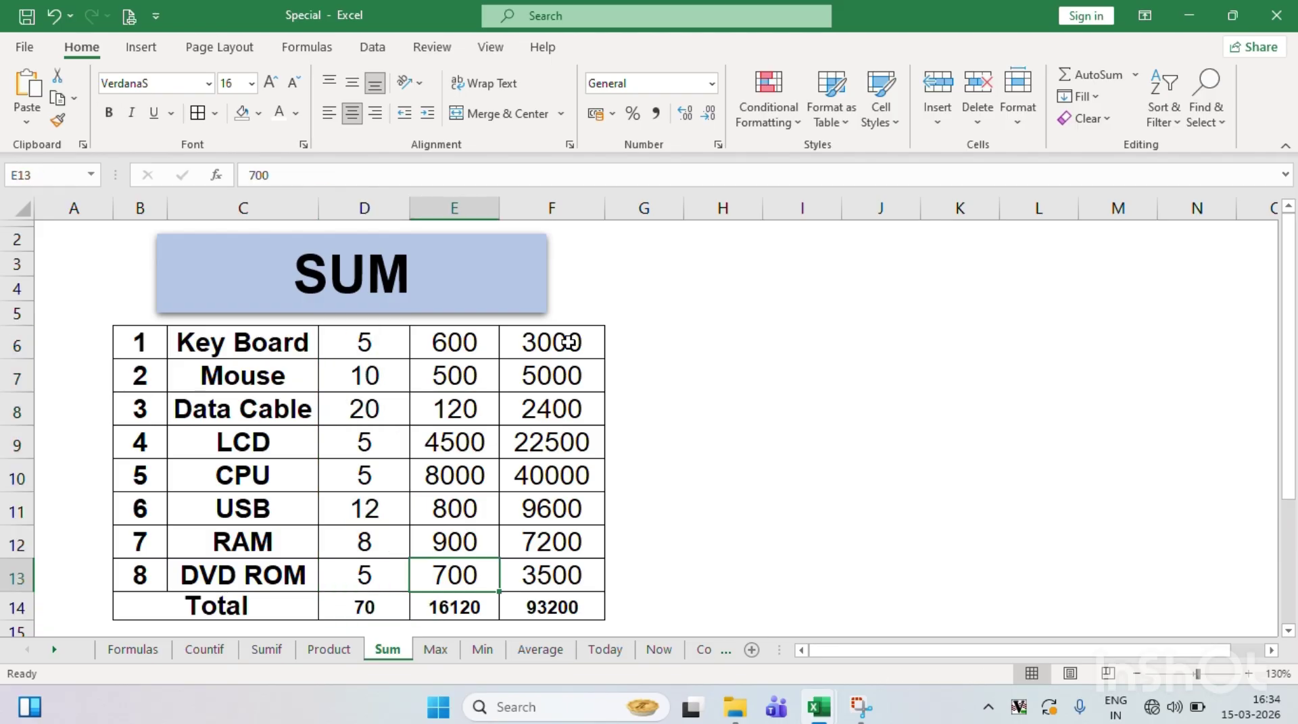
key(ctrl+shift+Up)
key(Right)
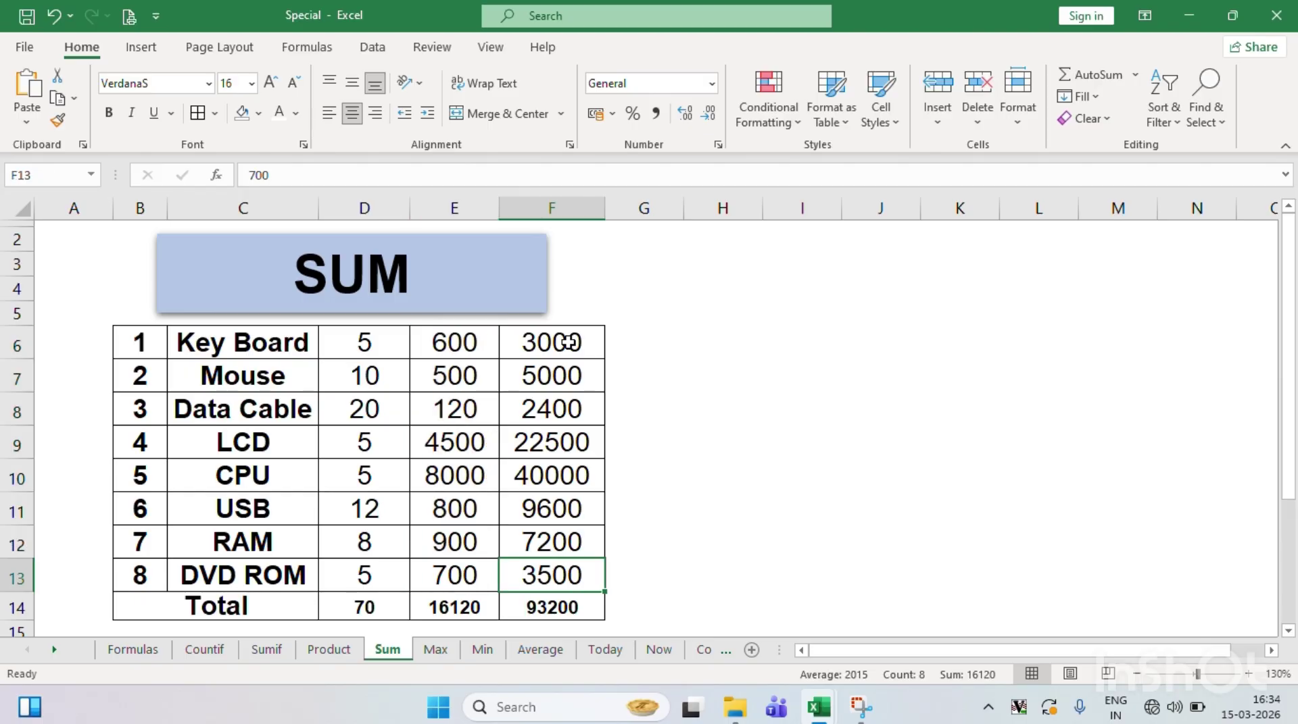
key(ctrl+Up)
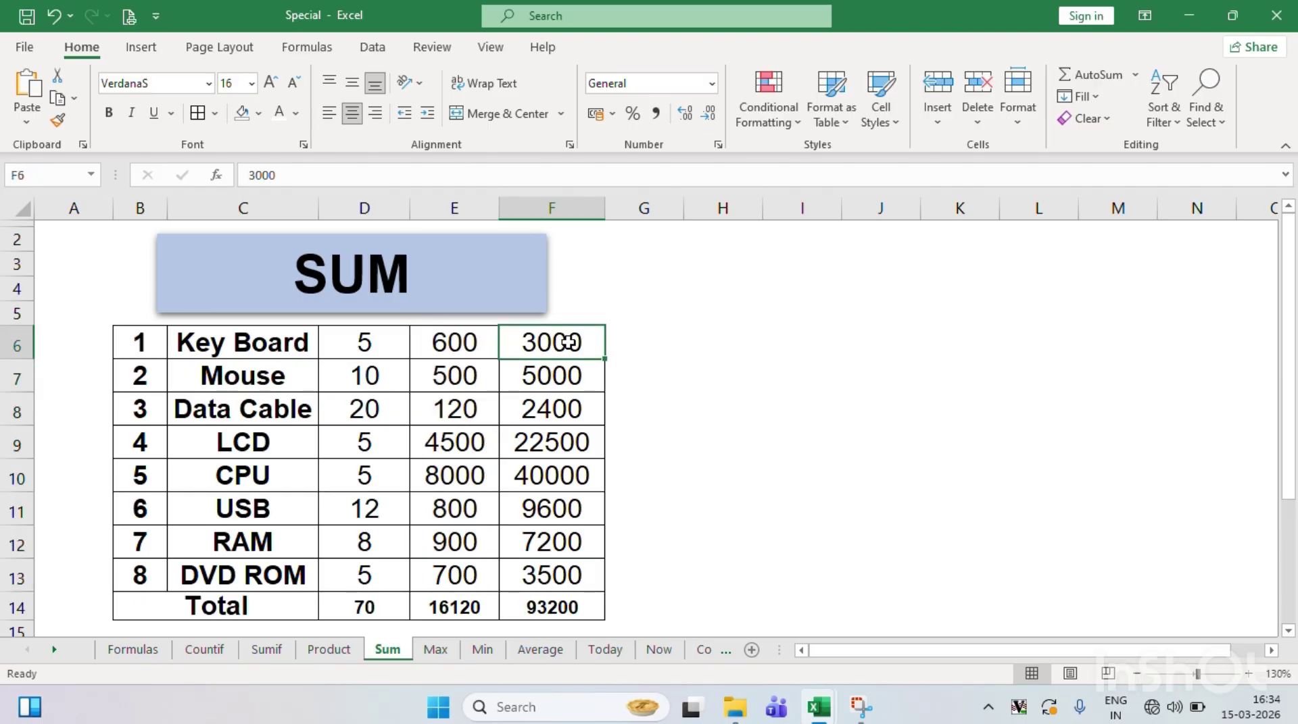
key(ctrl+shift+Down)
key(shift+Up)
key(ctrl+Down)
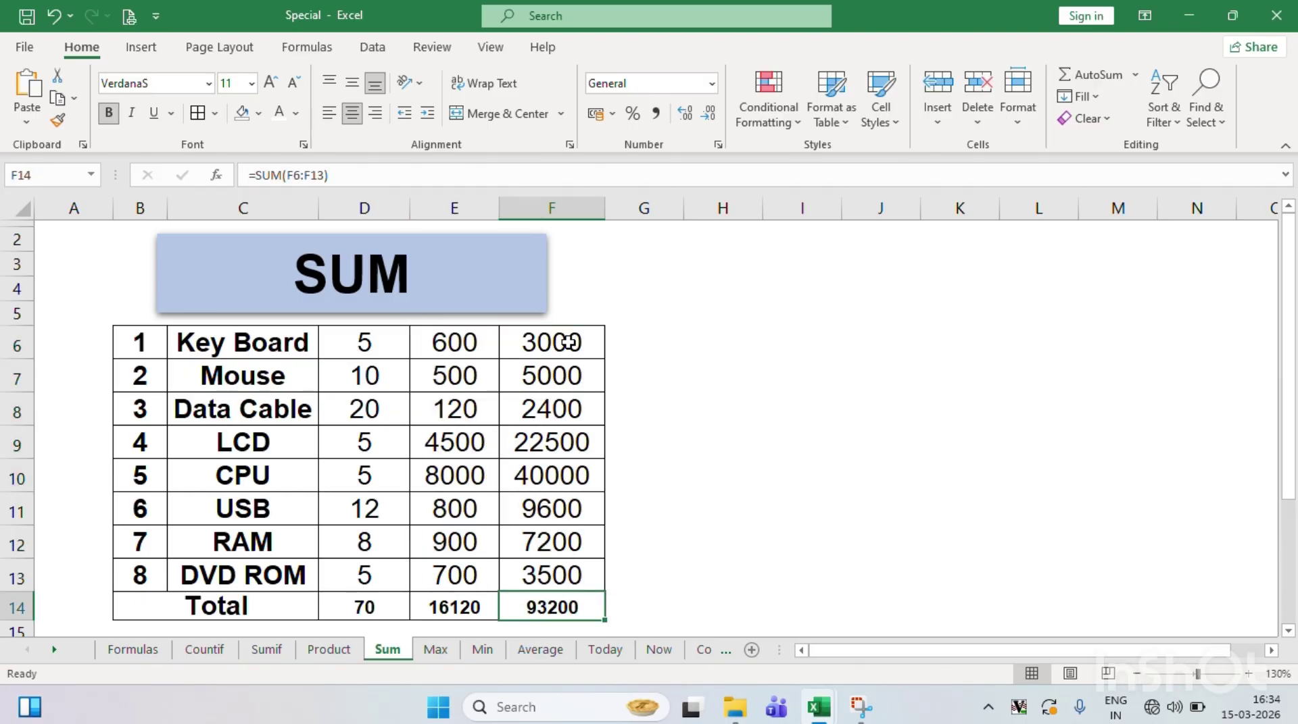
- Clear the three totals in D14:F14 of the Total row
key(Left)
key(Left)
key(Left)
key(Right)
key(shift+Right)
key(shift+Right)
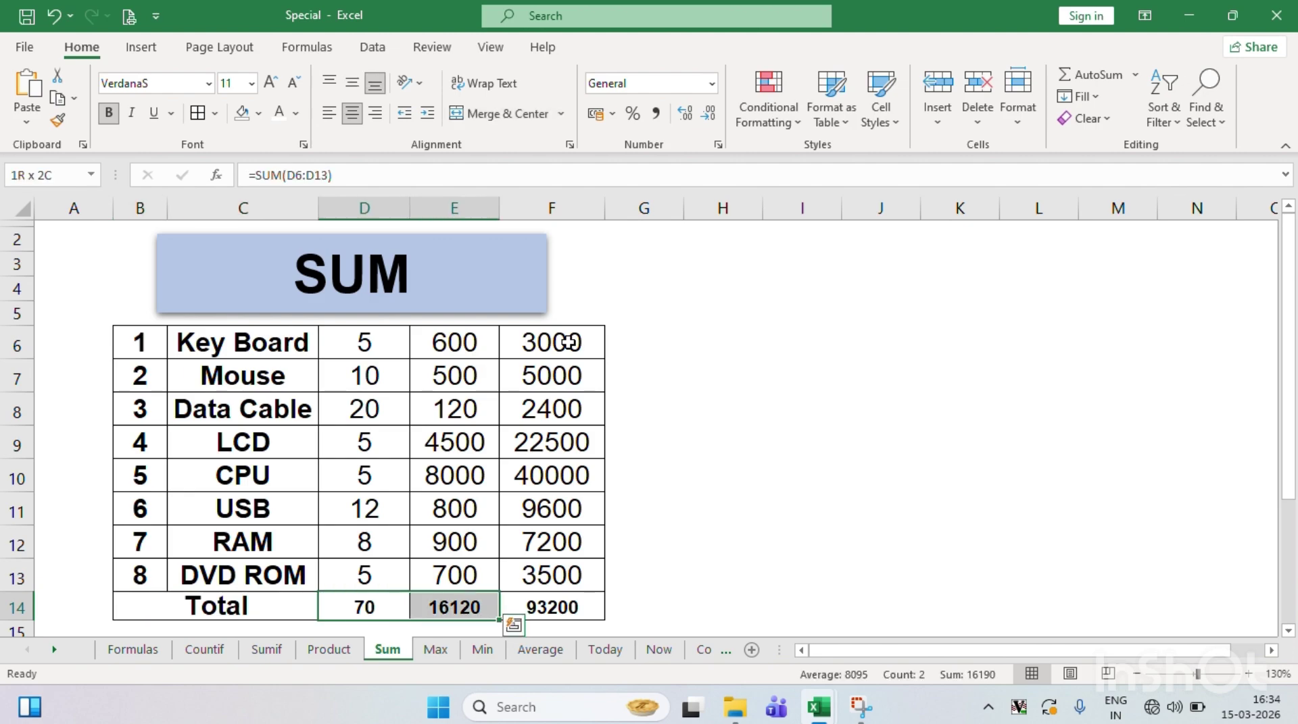
key(Delete)
key(Up)
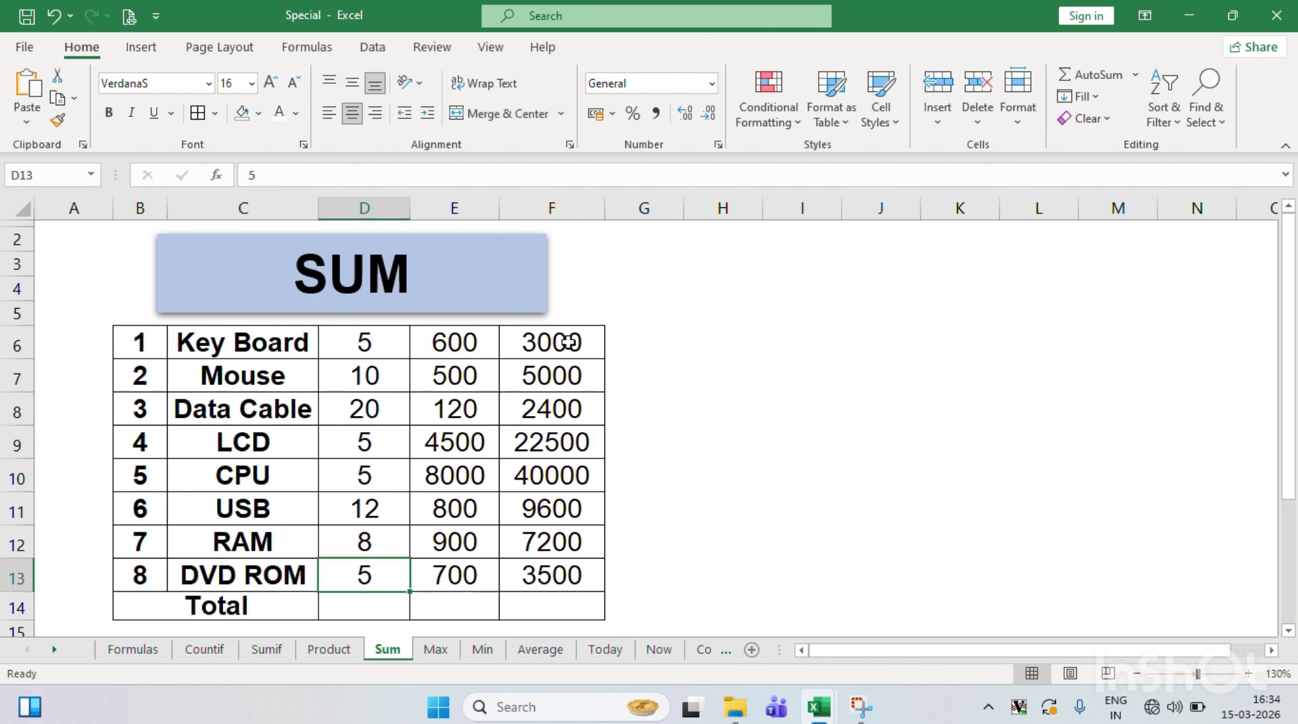
key(ctrl+shift+Up)
key(shift+Right)
key(shift+Right)
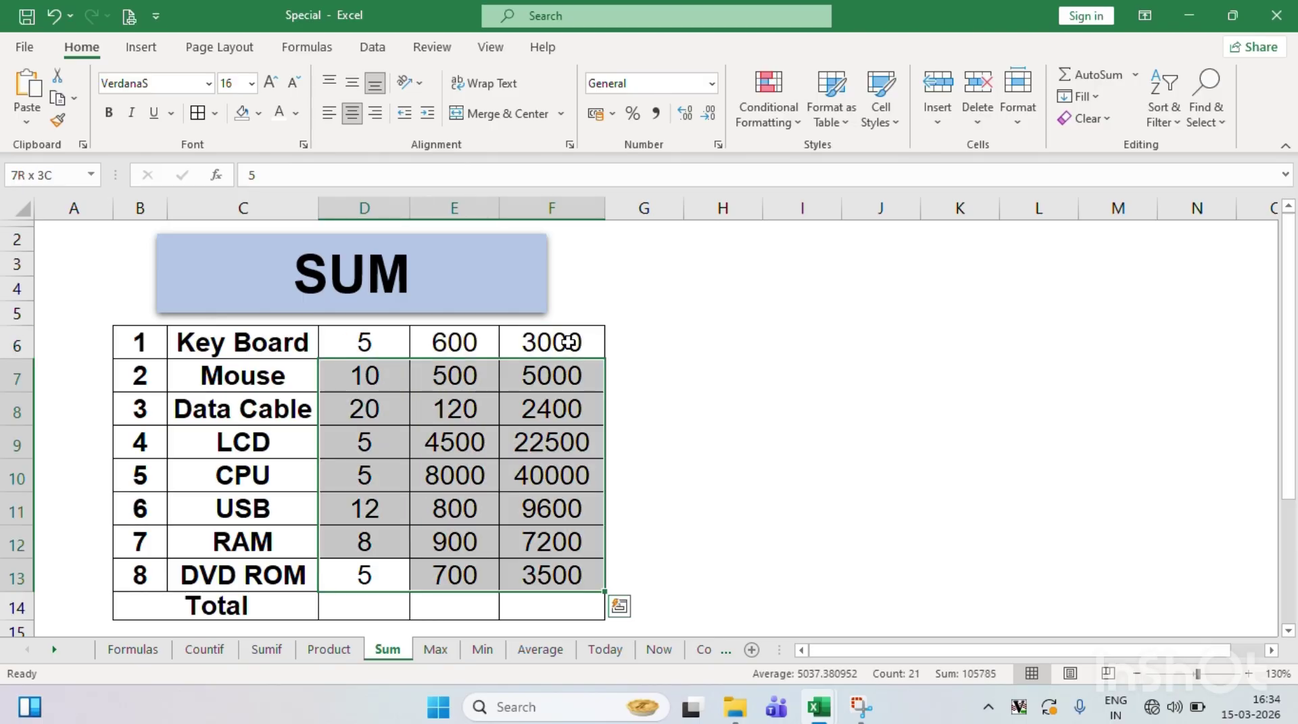
key(Up)
key(Left)
key(Up)
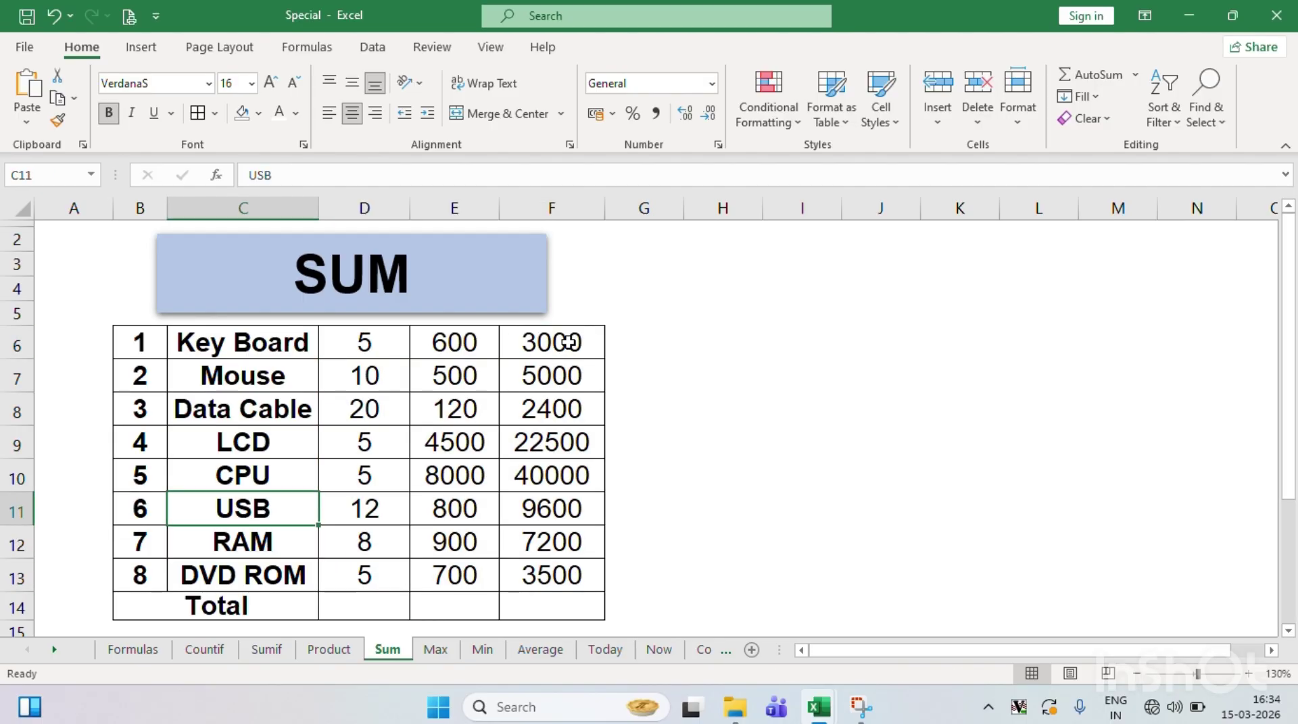
- Select D6:F14 including the empty Total row and apply AutoSum to total all three columns at once
key(Right)
key(Right)
key(Left)
key(ctrl+Up)
key(shift+Right)
key(shift+Right)
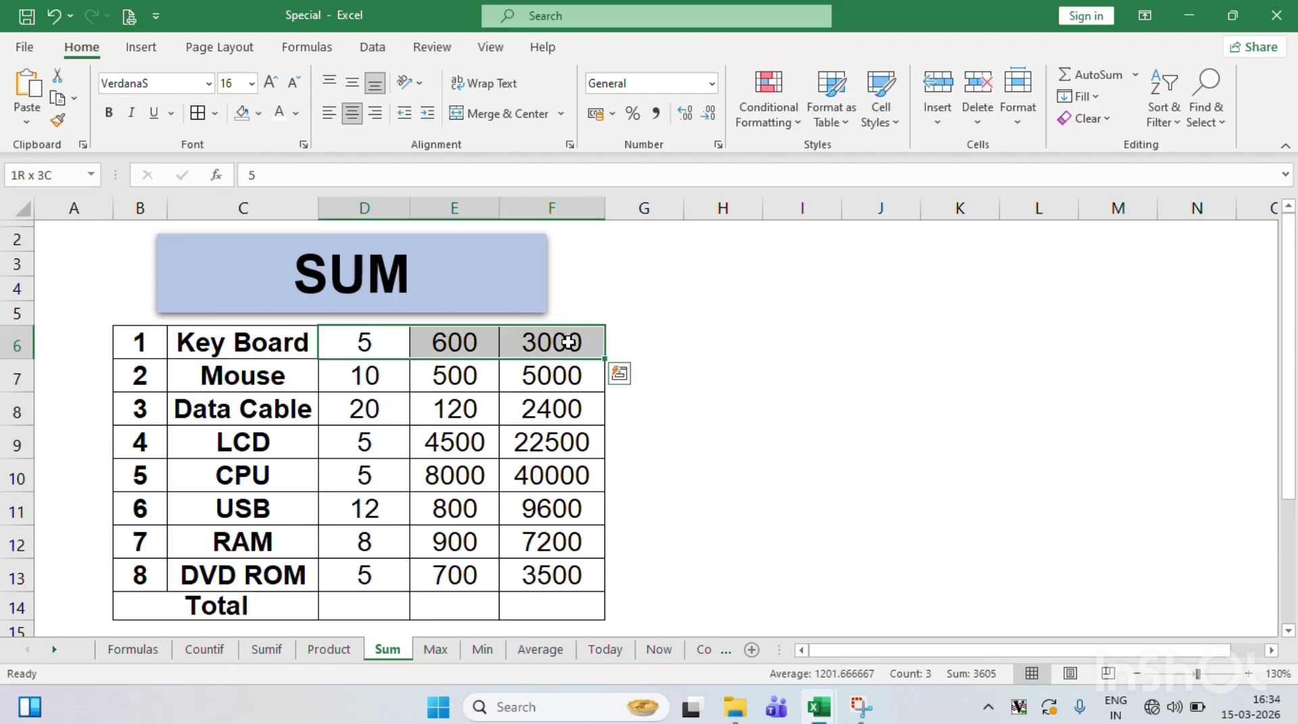
key(ctrl+shift+Down)
key(ctrl+q)
key(Escape)
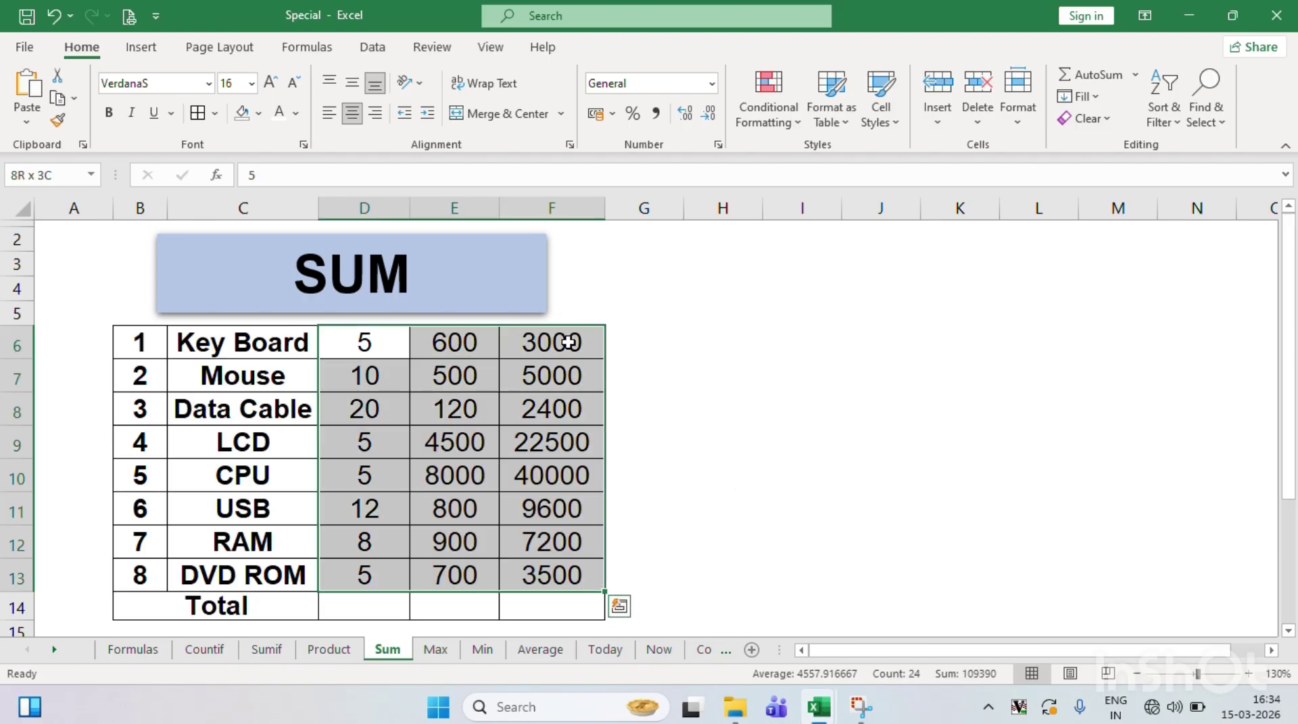
key(shift+Down)
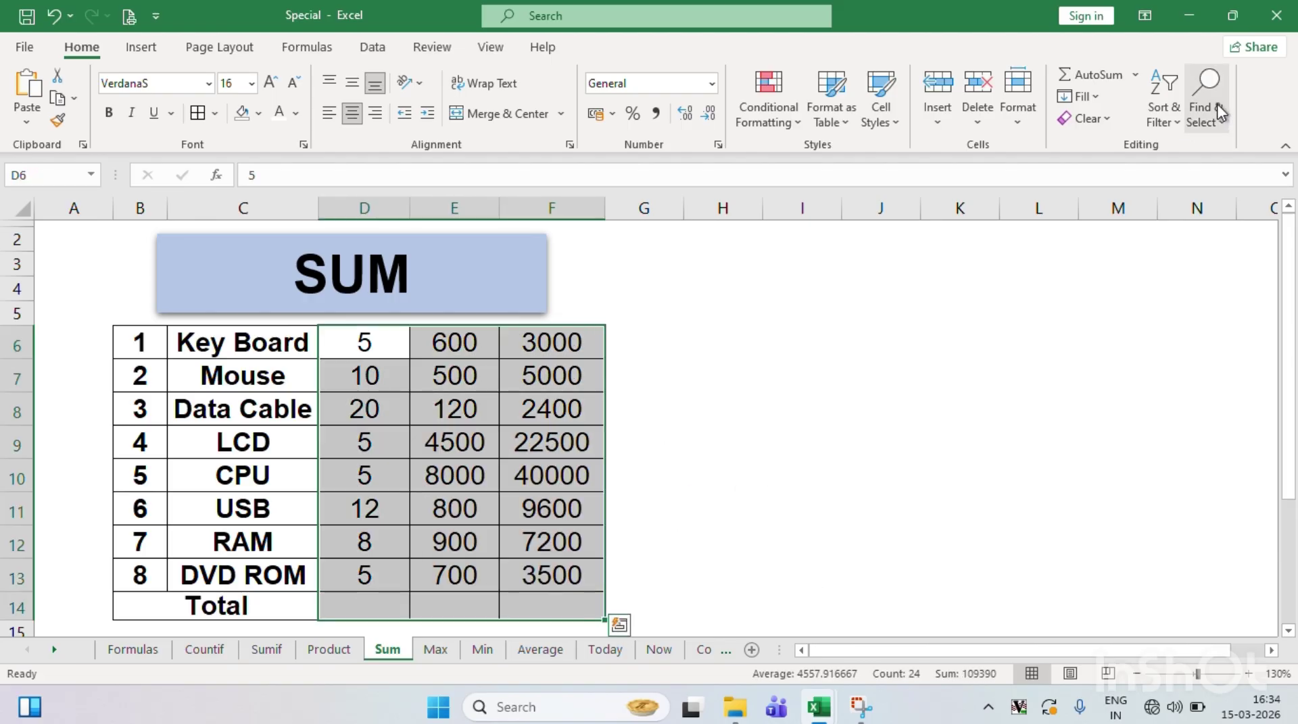
click(1115, 78)
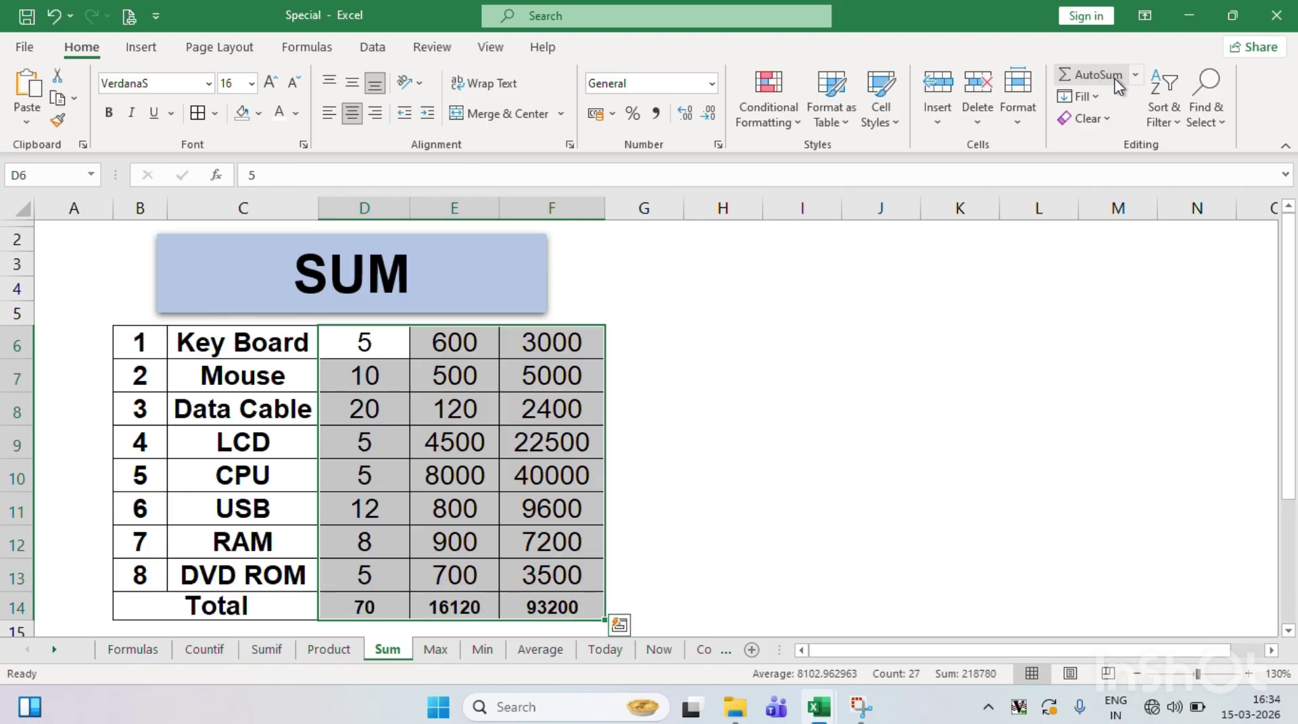
click(547, 612)
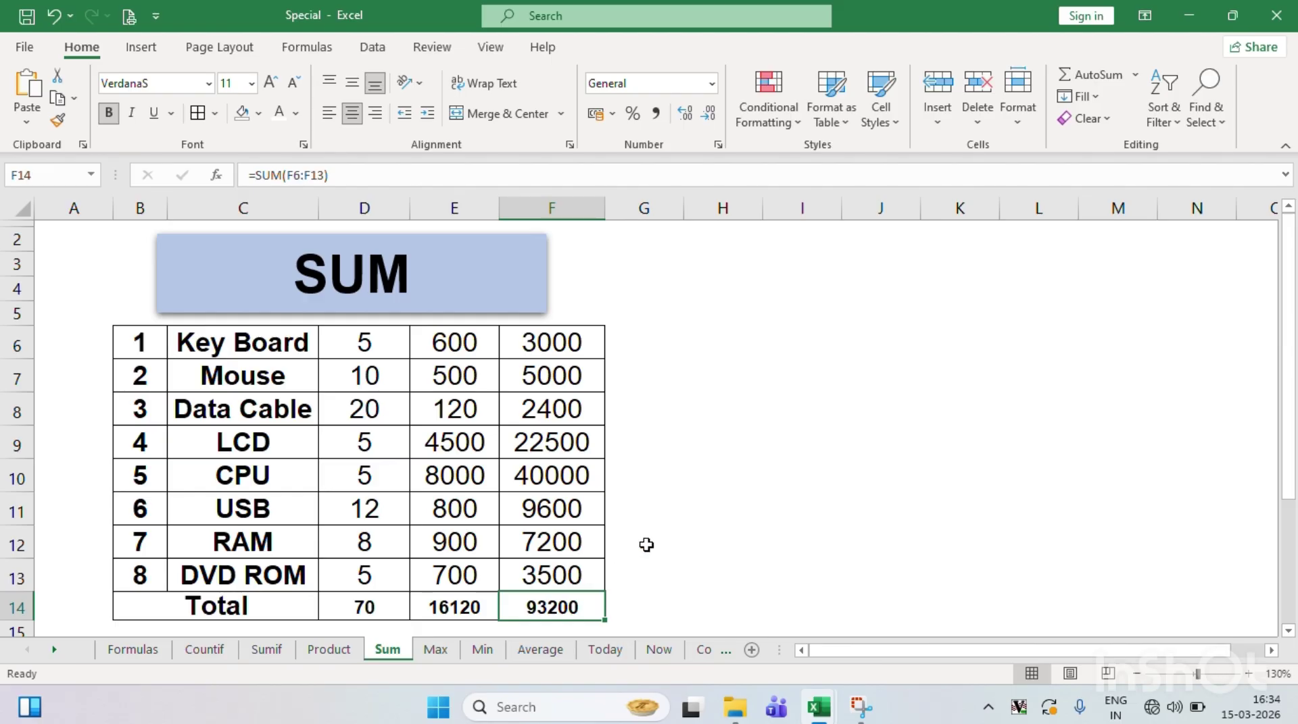
click(672, 537)
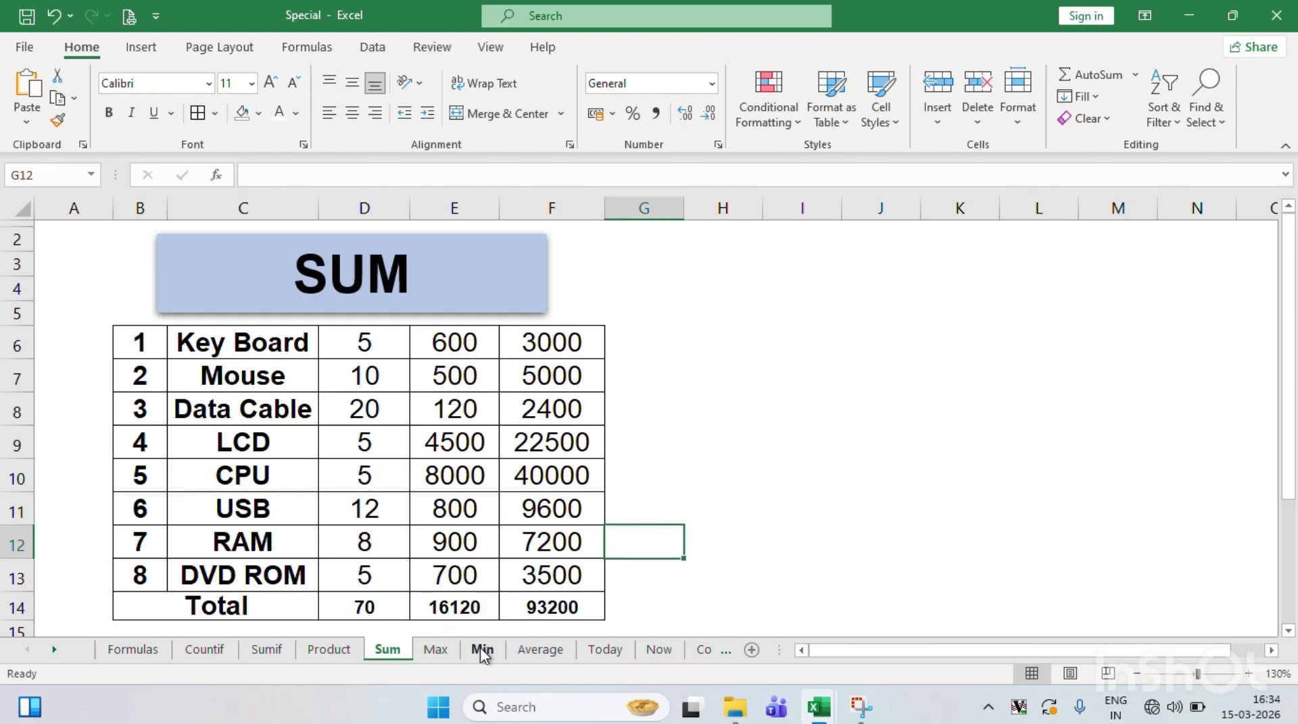
- Open the Max sheet and review the student names with their total marks in B7:C13
click(442, 652)
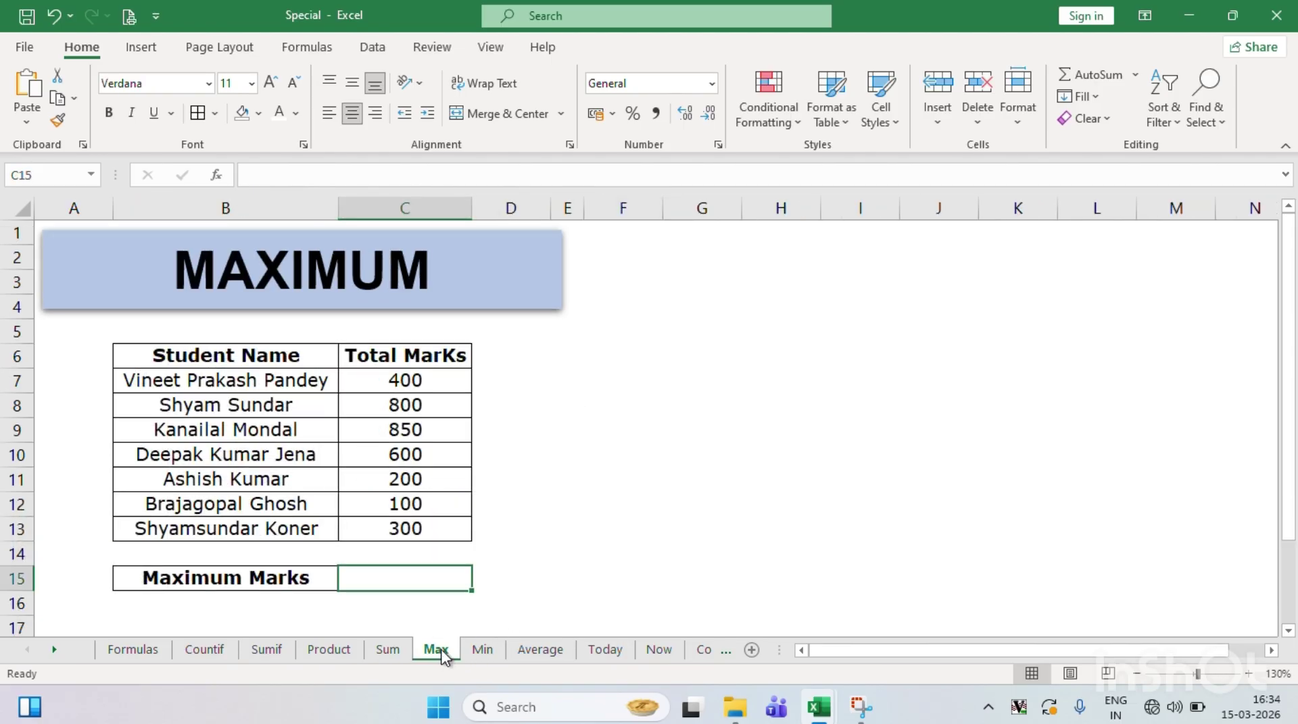
click(451, 417)
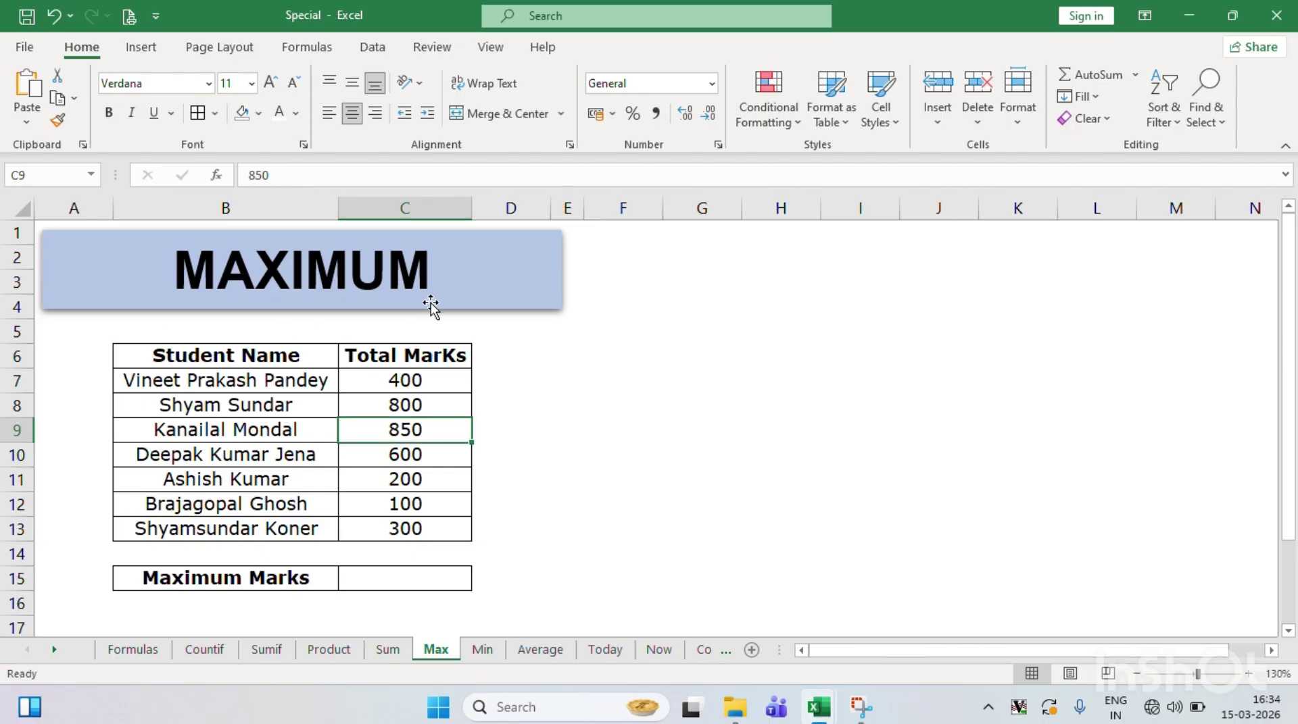
click(246, 392)
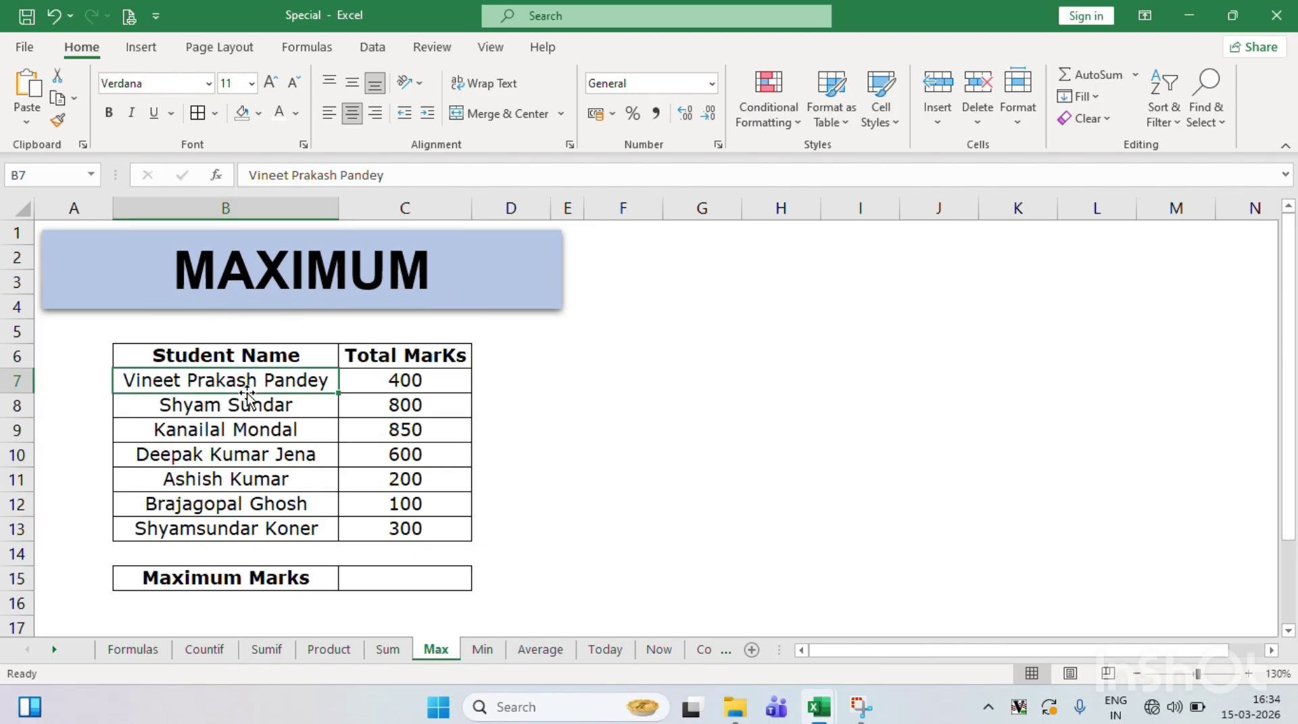
key(Down)
key(Right)
key(Up)
key(Down)
key(Left)
key(Right)
key(Down)
key(Left)
key(Right)
key(Down)
key(Left)
key(Right)
key(Down)
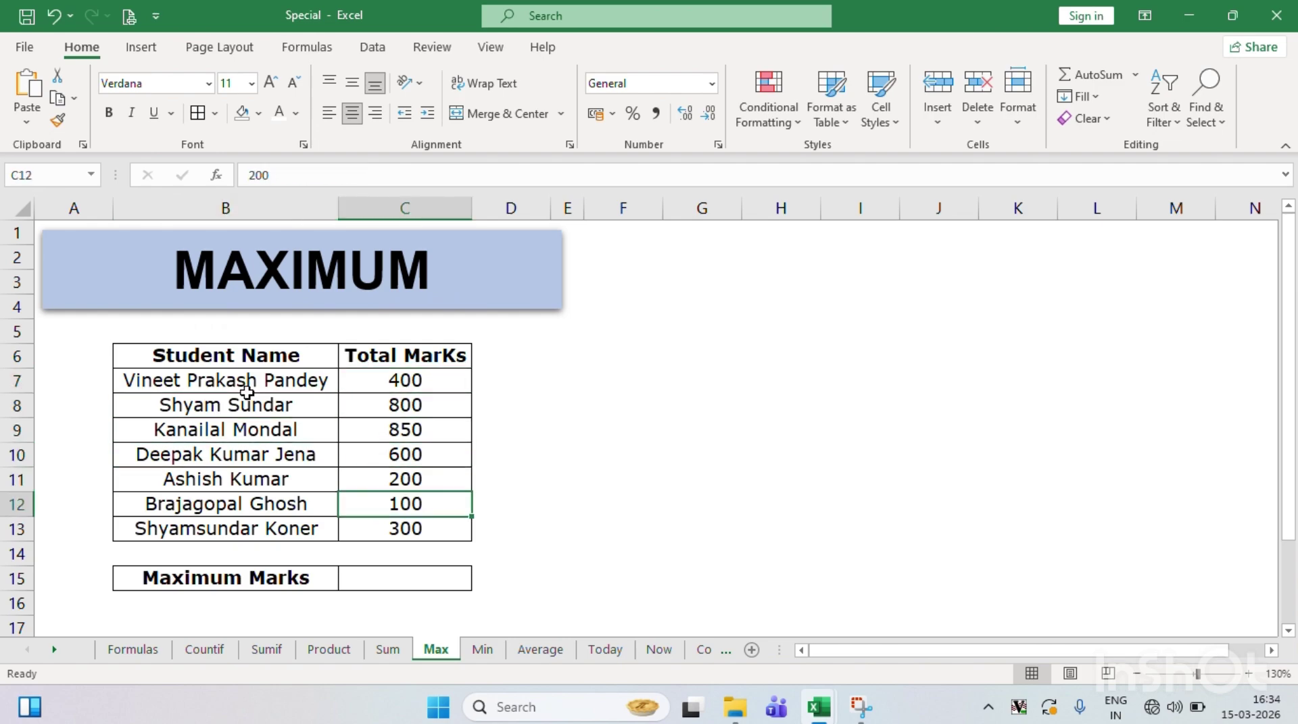
key(Down)
key(Left)
key(Up)
key(Right)
key(Down)
key(Left)
key(Right)
key(Down)
key(Left)
key(Right)
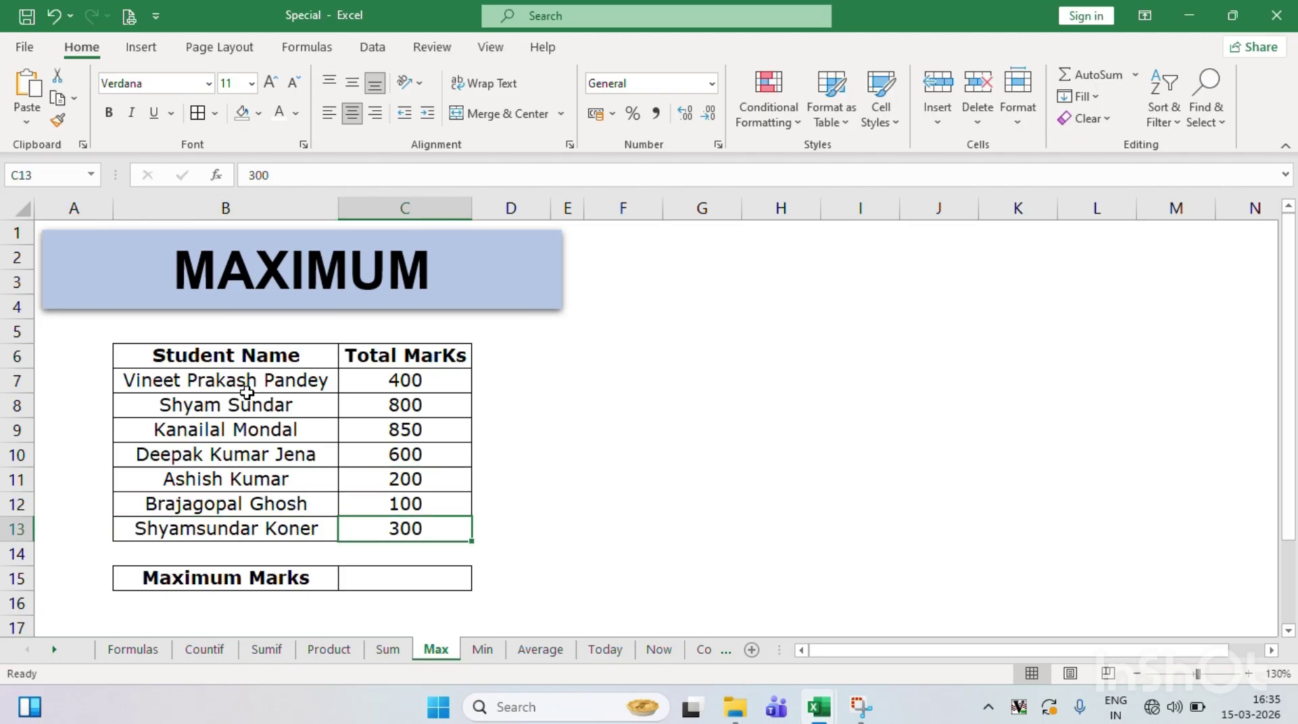
key(Up)
key(Up)
key(Up)
key(ctrl+Up)
key(Down)
key(ctrl+shift+Down)
key(Up)
key(Left)
key(Down)
key(Right)
key(ctrl+shift+Down)
key(Up)
- Enter =MAX(C7:C13) in C15 beside Maximum Marks to find the highest total marks
key(Down)
key(Down)
key(Down)
key(Down)
key(Down)
key(Down)
key(Down)
key(Down)
key(Down)
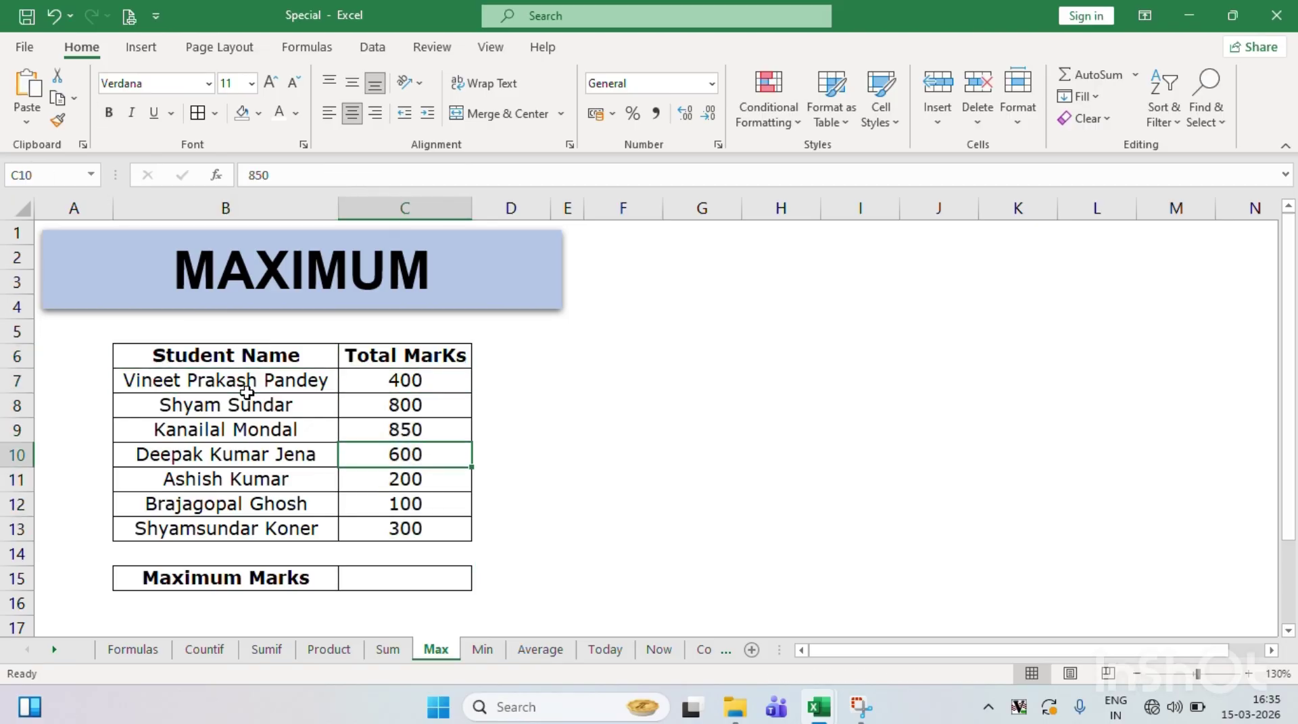
text(=MAX)
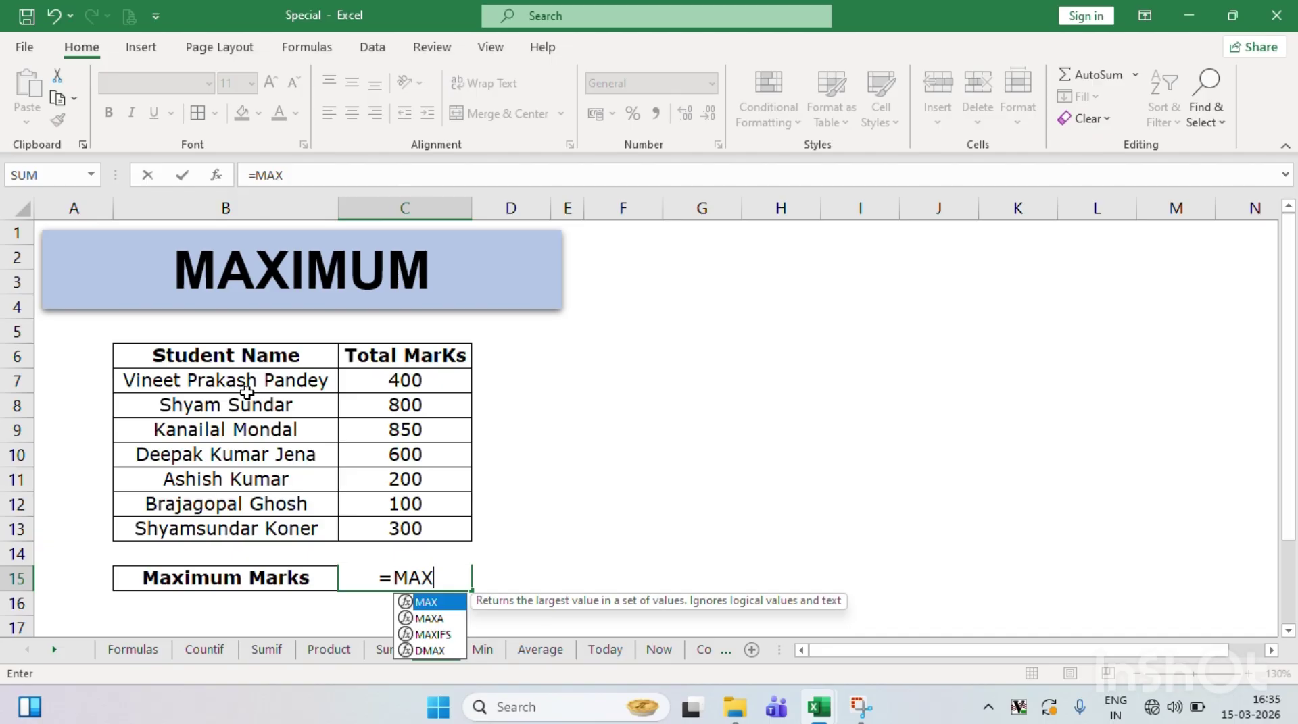
text(()
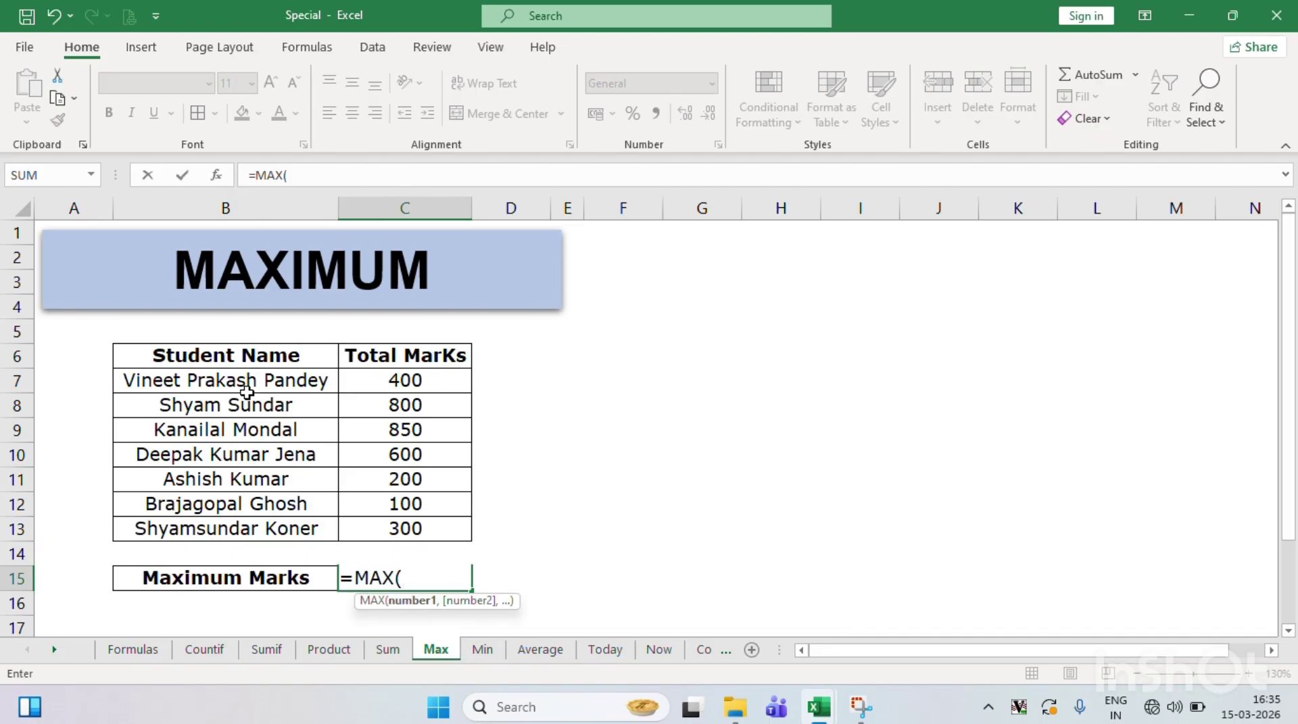
click(391, 381)
key(shift+Down)
key(shift+Down)
key(shift+Down)
key(shift+Down)
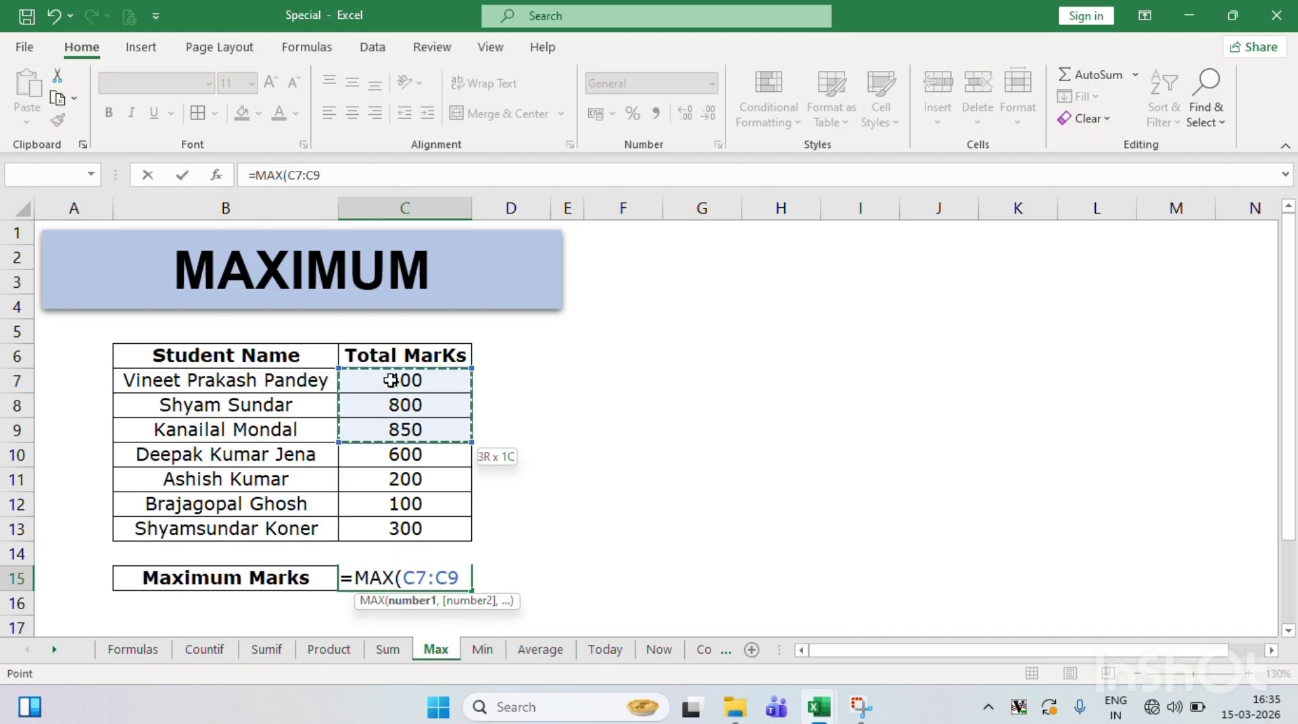
key(shift+Down)
key(shift+Down)
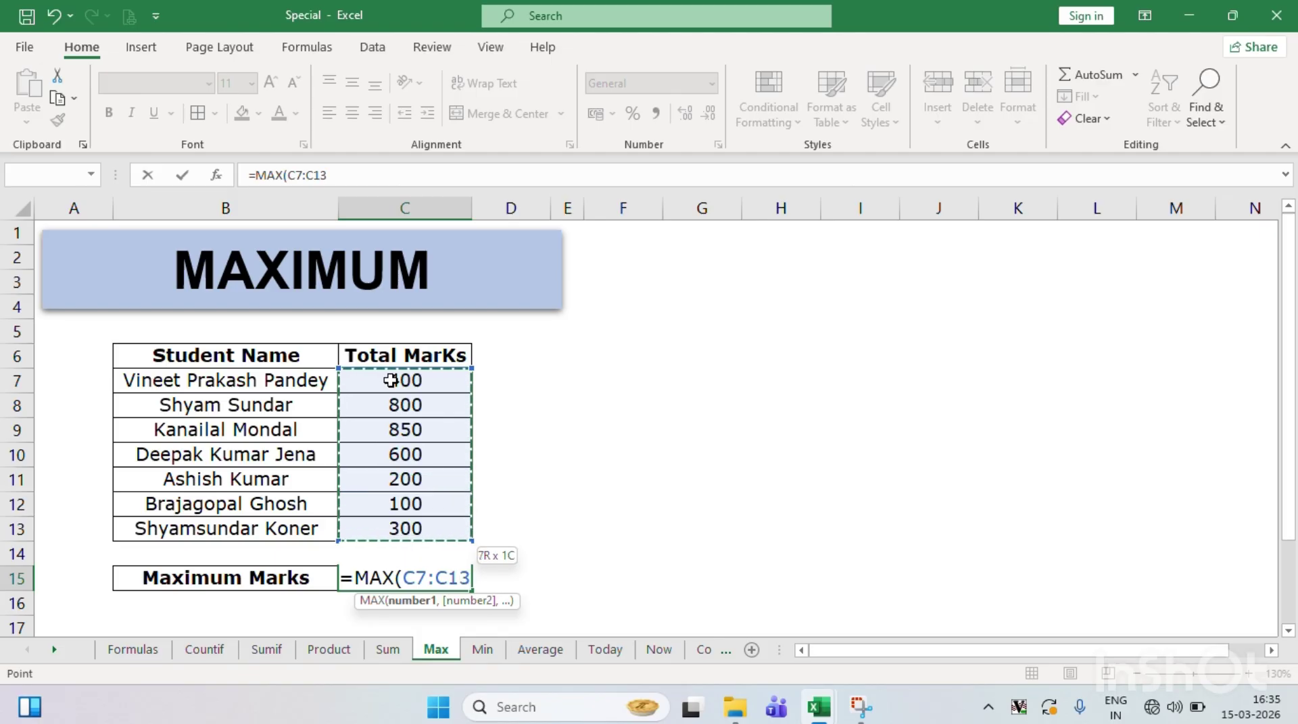
text())
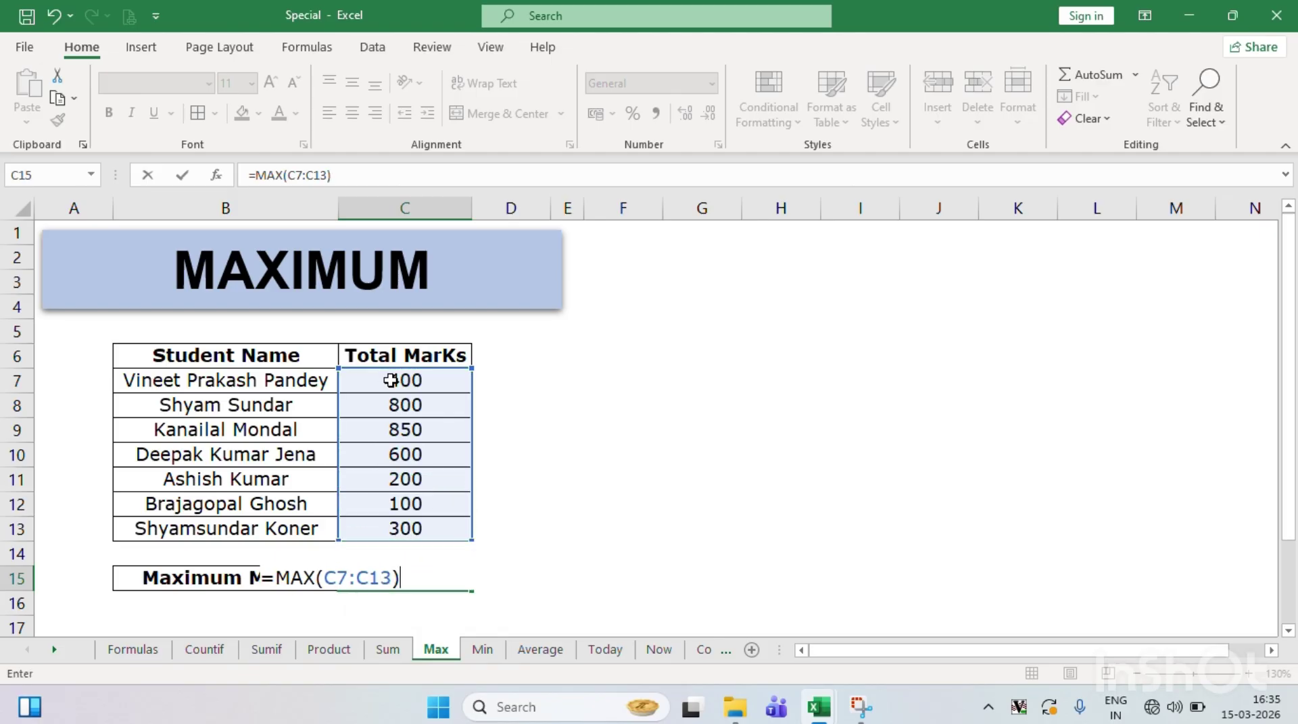
key(Return)
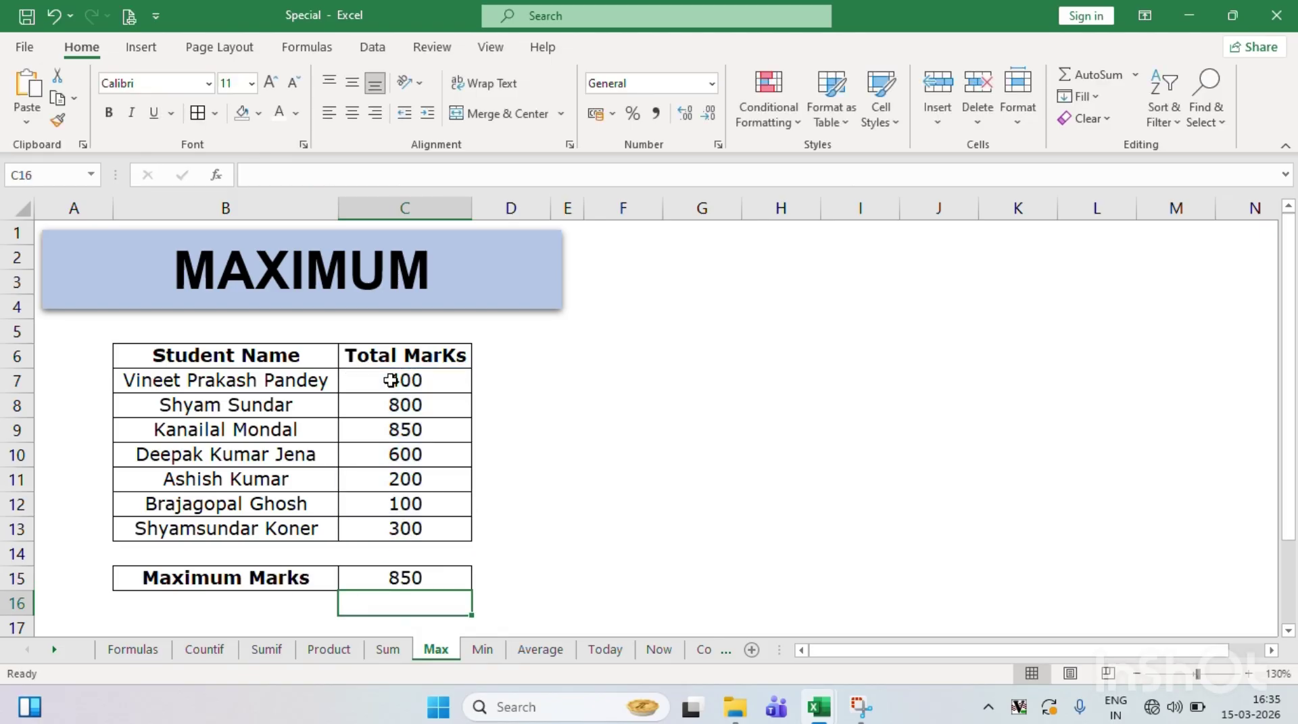
- Compare the Maximum Marks result in C15 with the students' marks in C7:C13
key(Up)
key(Up)
key(Up)
key(Up)
key(Up)
key(Up)
key(Up)
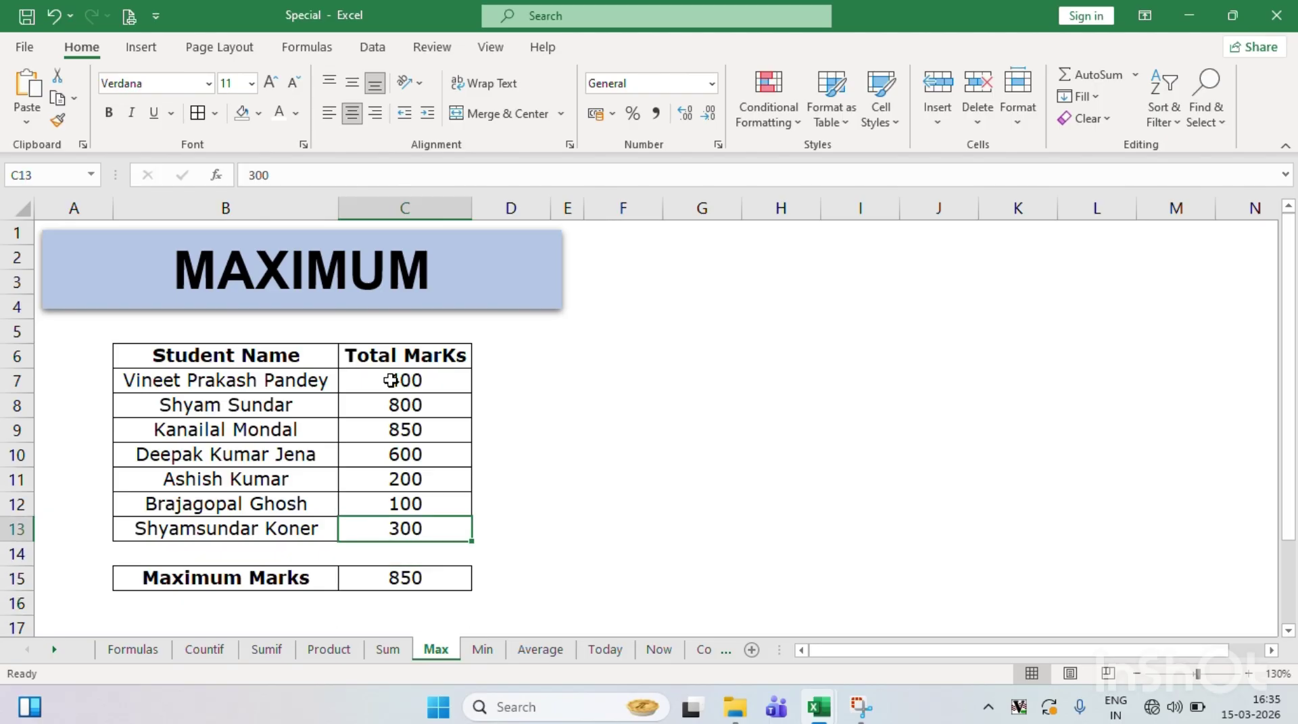
key(Down)
key(Down)
key(Down)
key(Down)
key(Down)
key(Down)
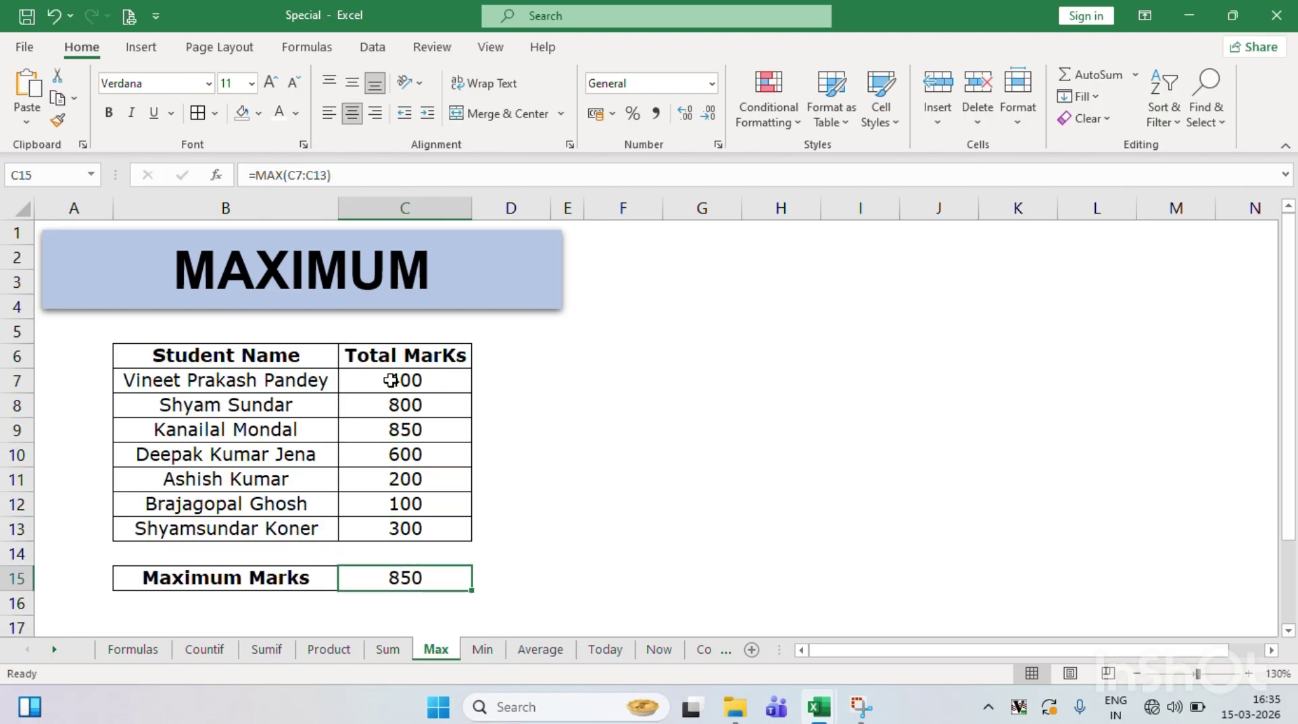
click(411, 428)
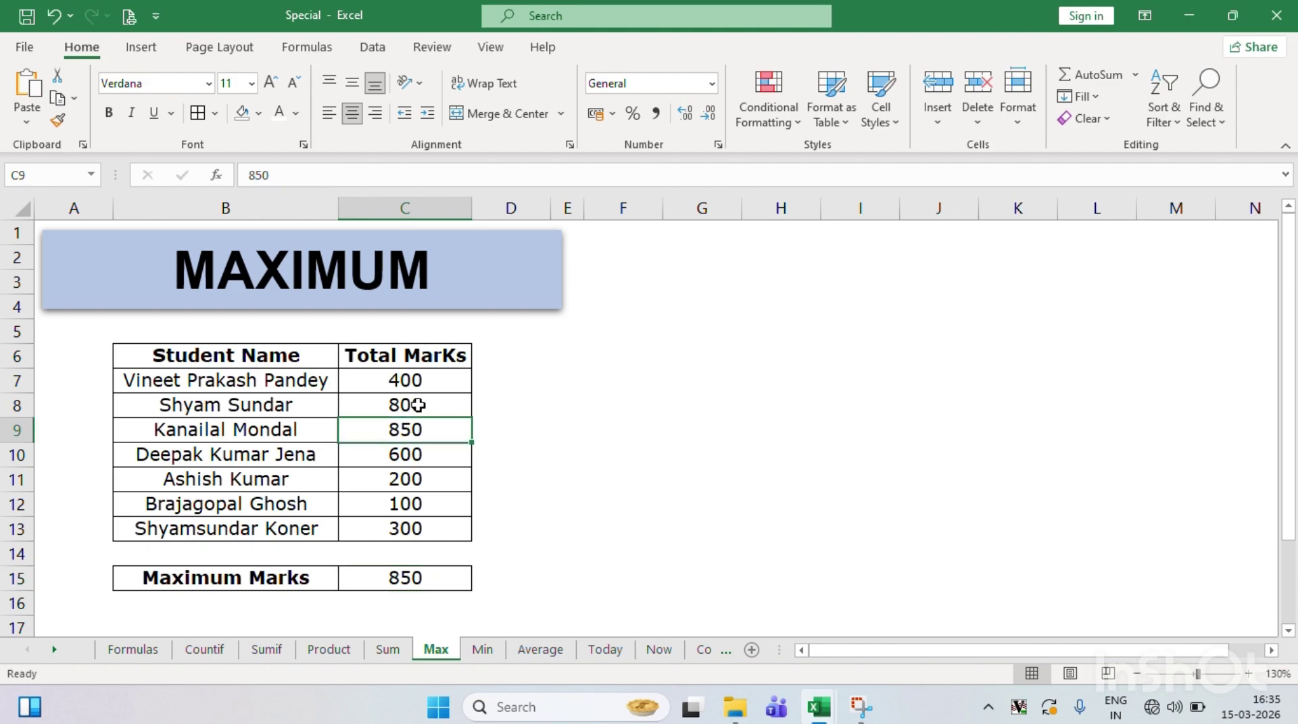
click(423, 382)
key(ctrl+shift+Down)
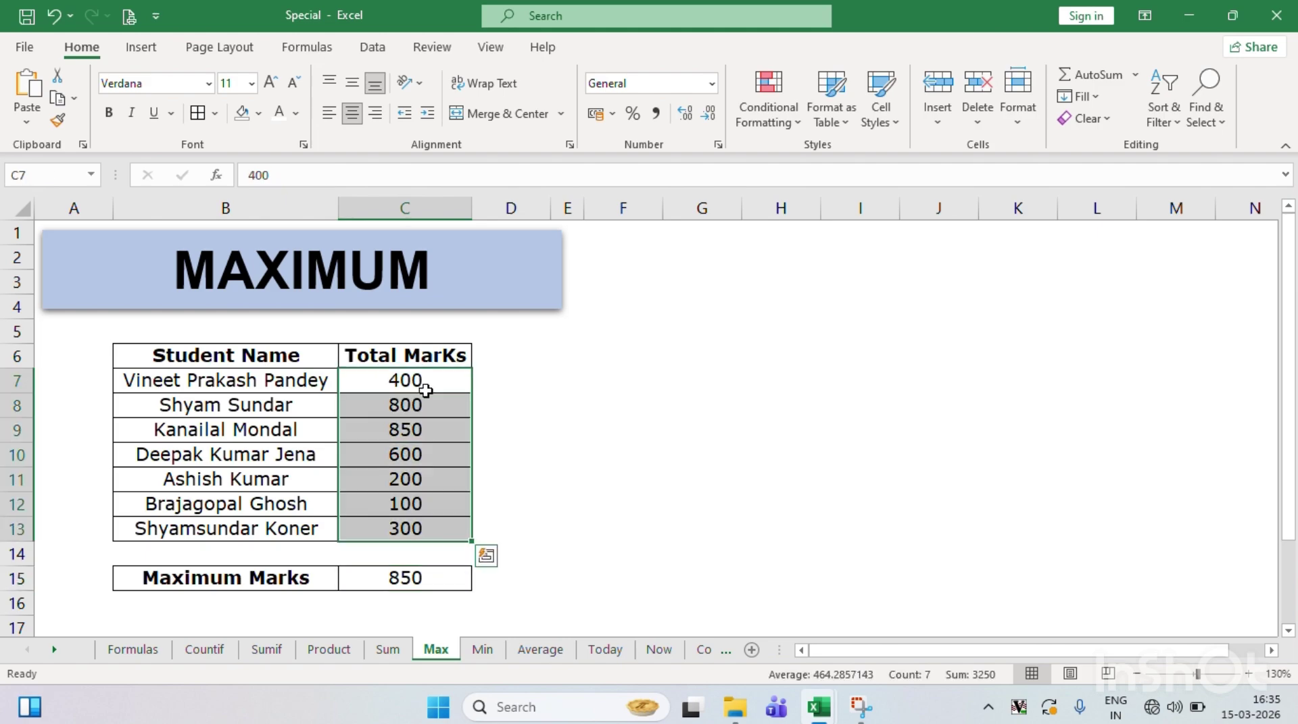
click(414, 580)
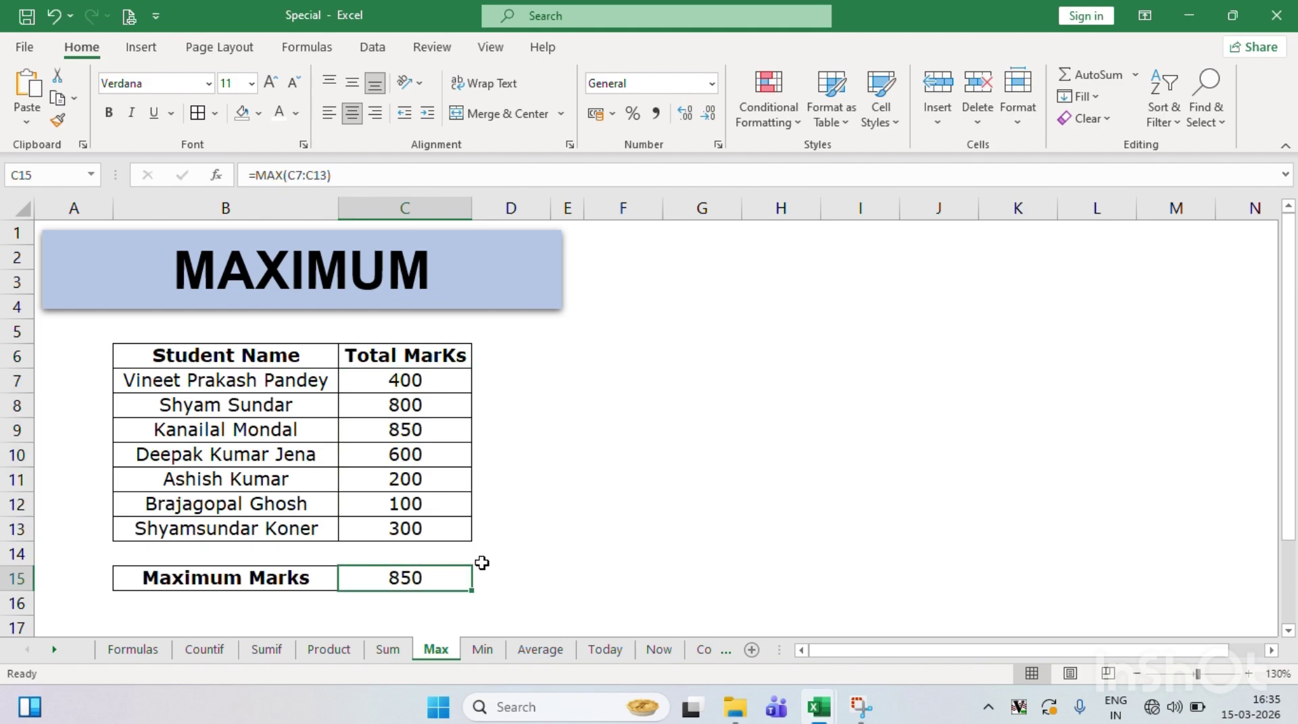
click(419, 438)
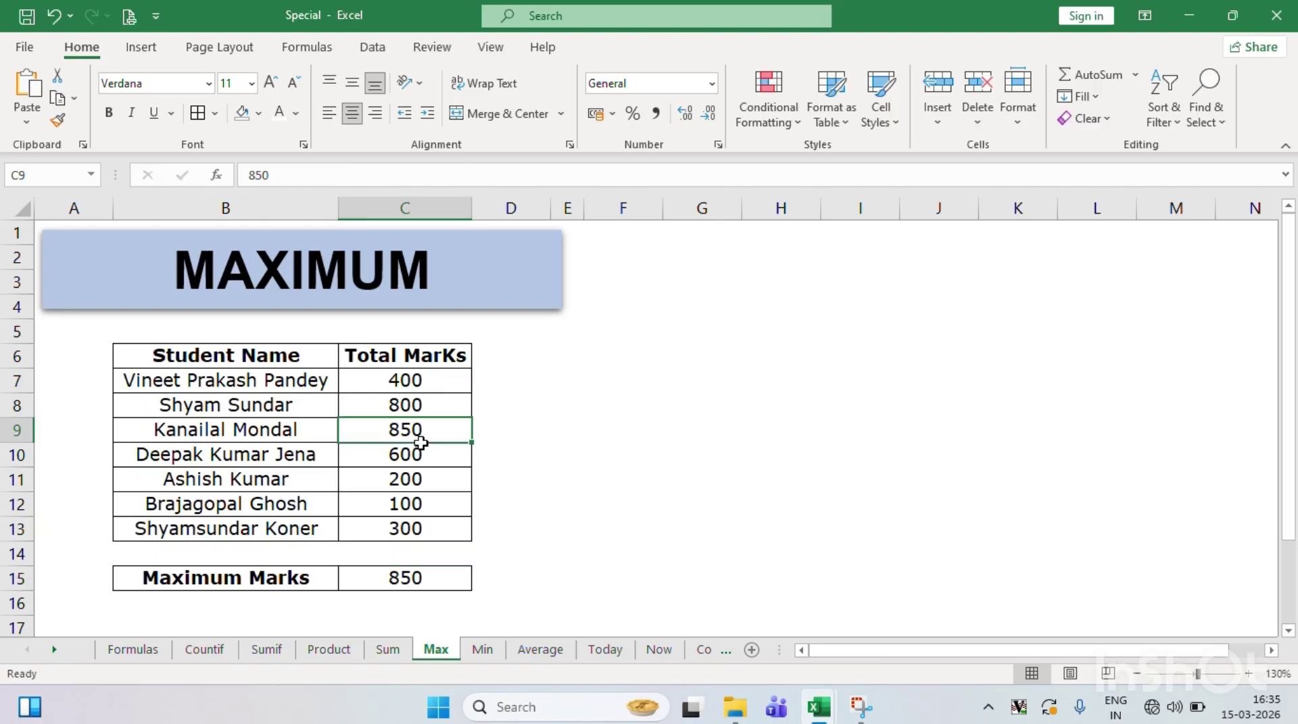
click(424, 573)
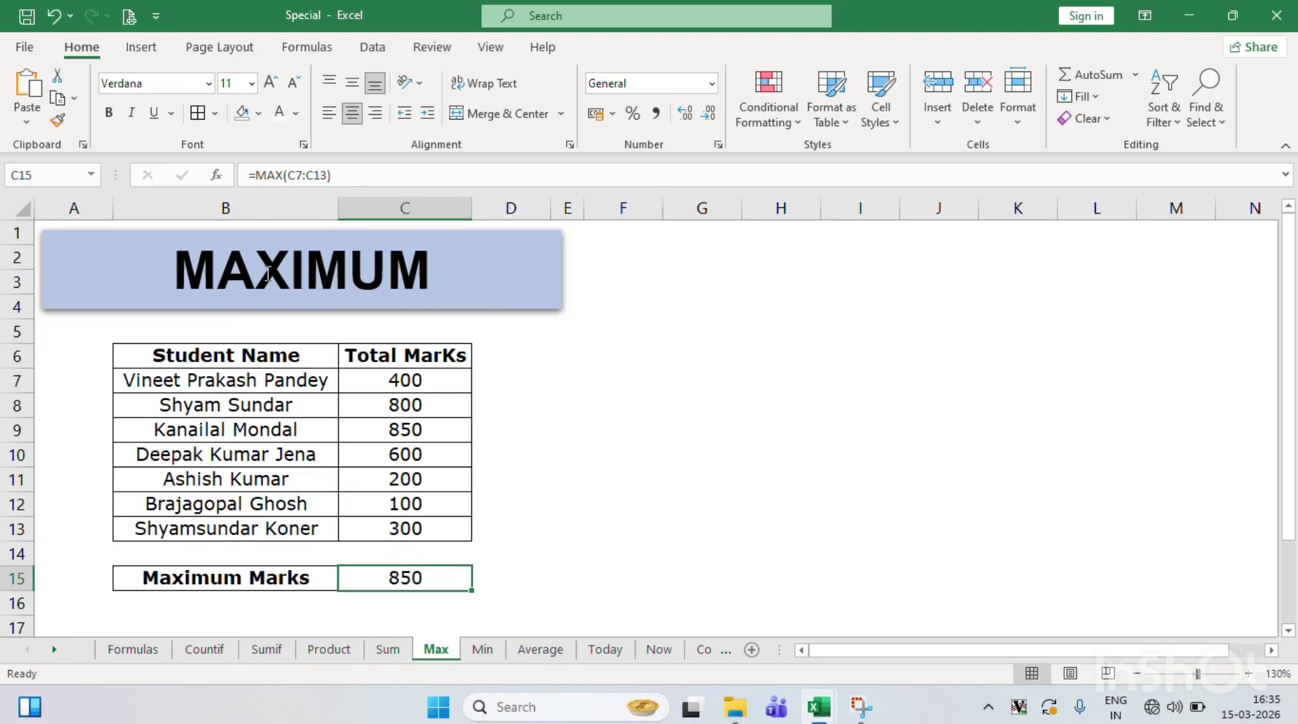
- Locate the student mark in C7:C13 that matches the Maximum Marks result in C15
click(417, 384)
key(ctrl+shift+Down)
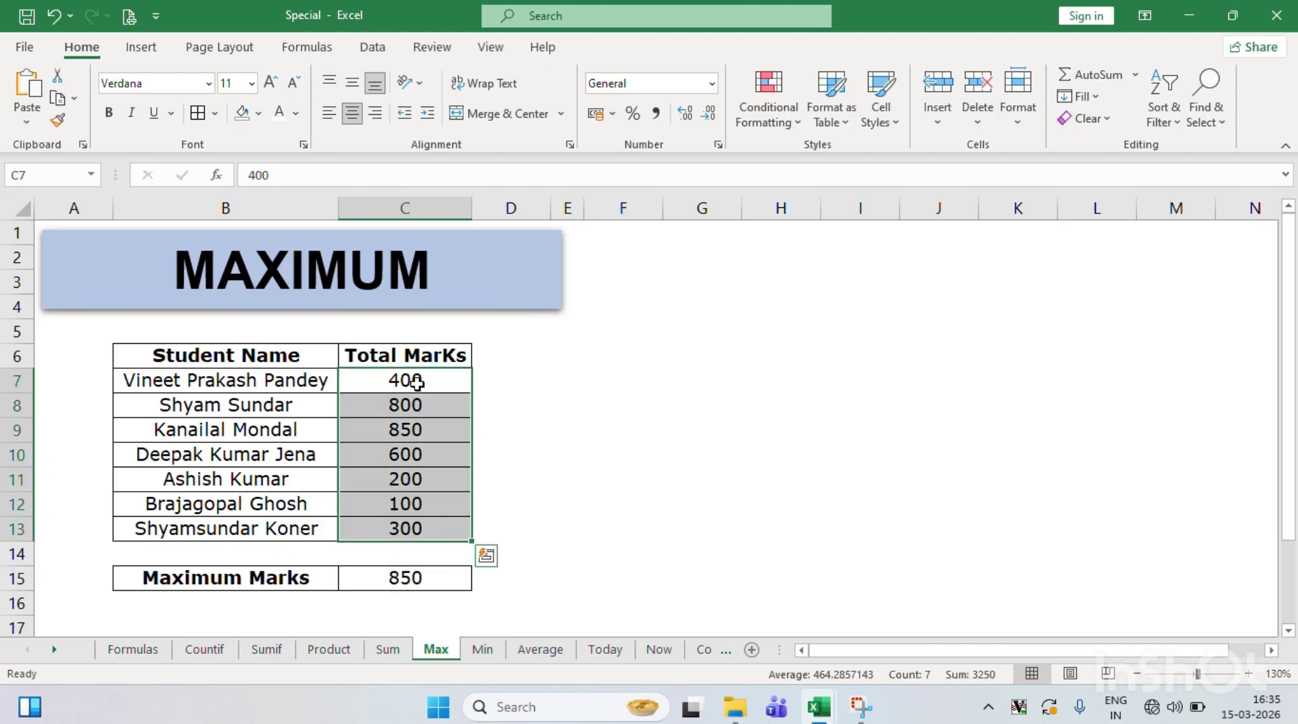
click(423, 578)
click(430, 438)
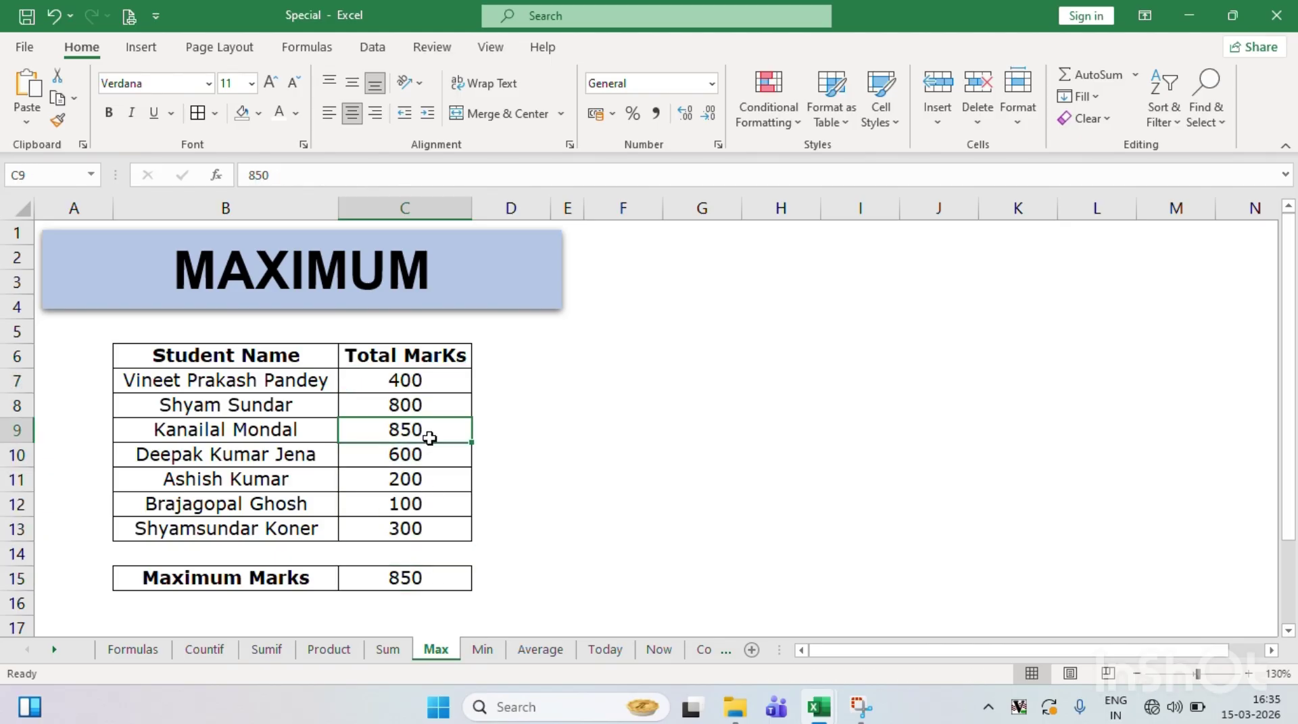
- Highlight the highest-scoring student's name and marks in B9:C9 with a light orange fill
click(310, 434)
key(shift+Right)
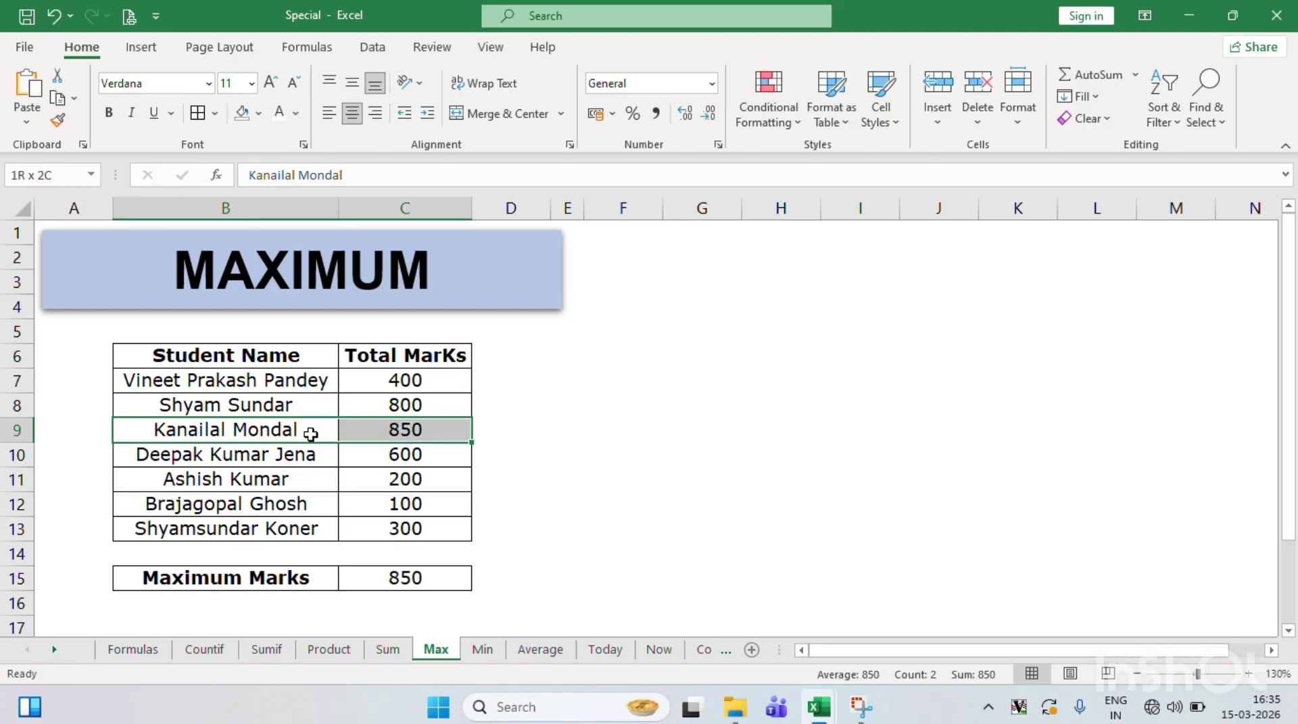
key(alt)
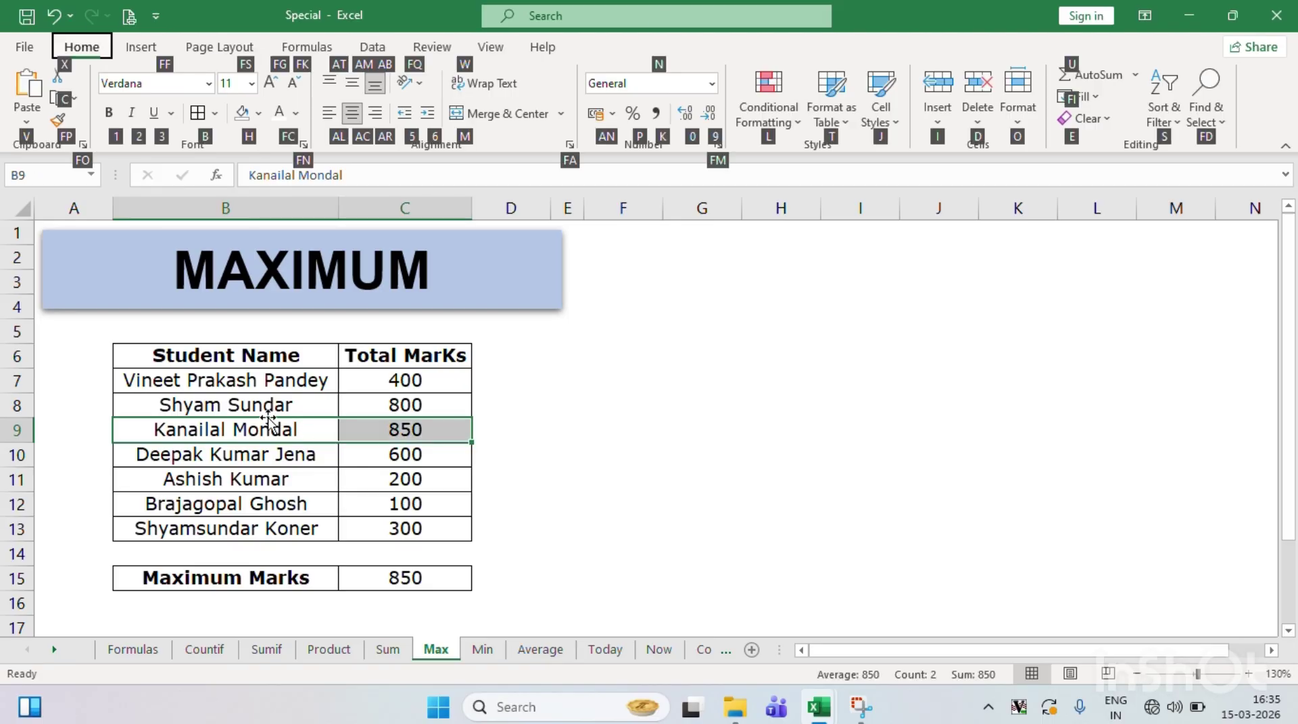
click(258, 113)
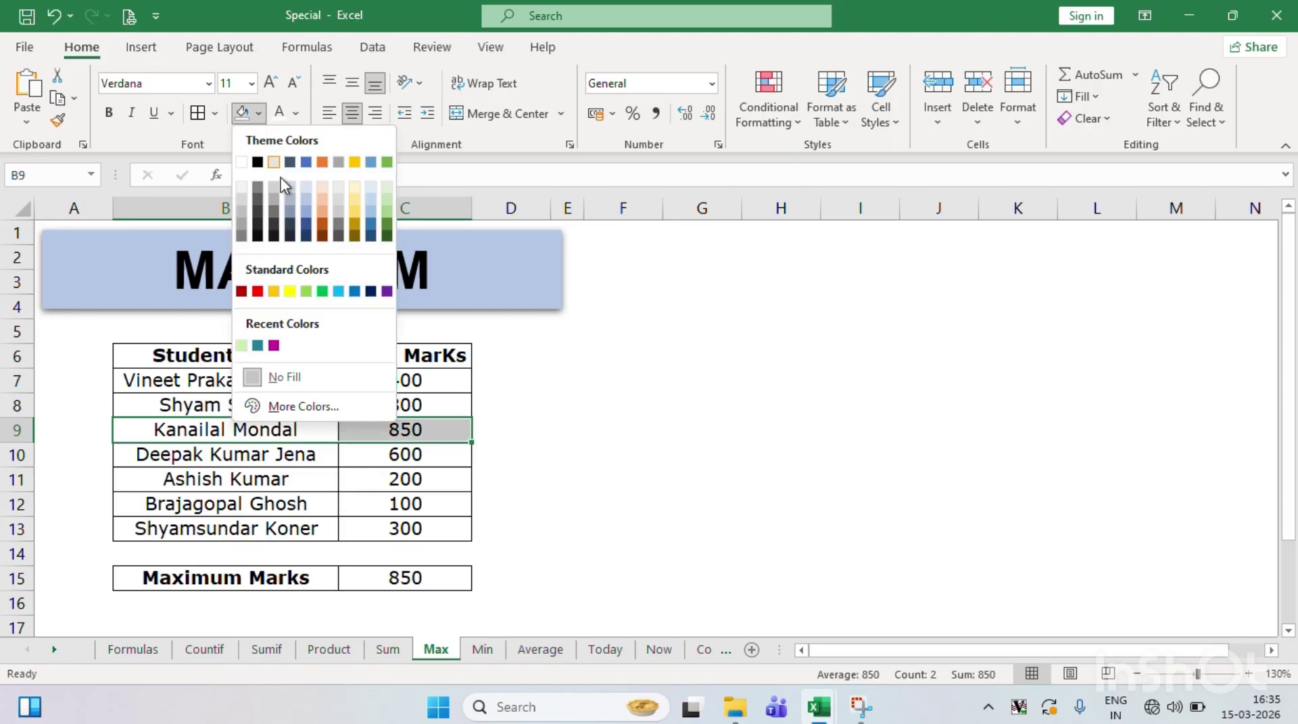
click(324, 196)
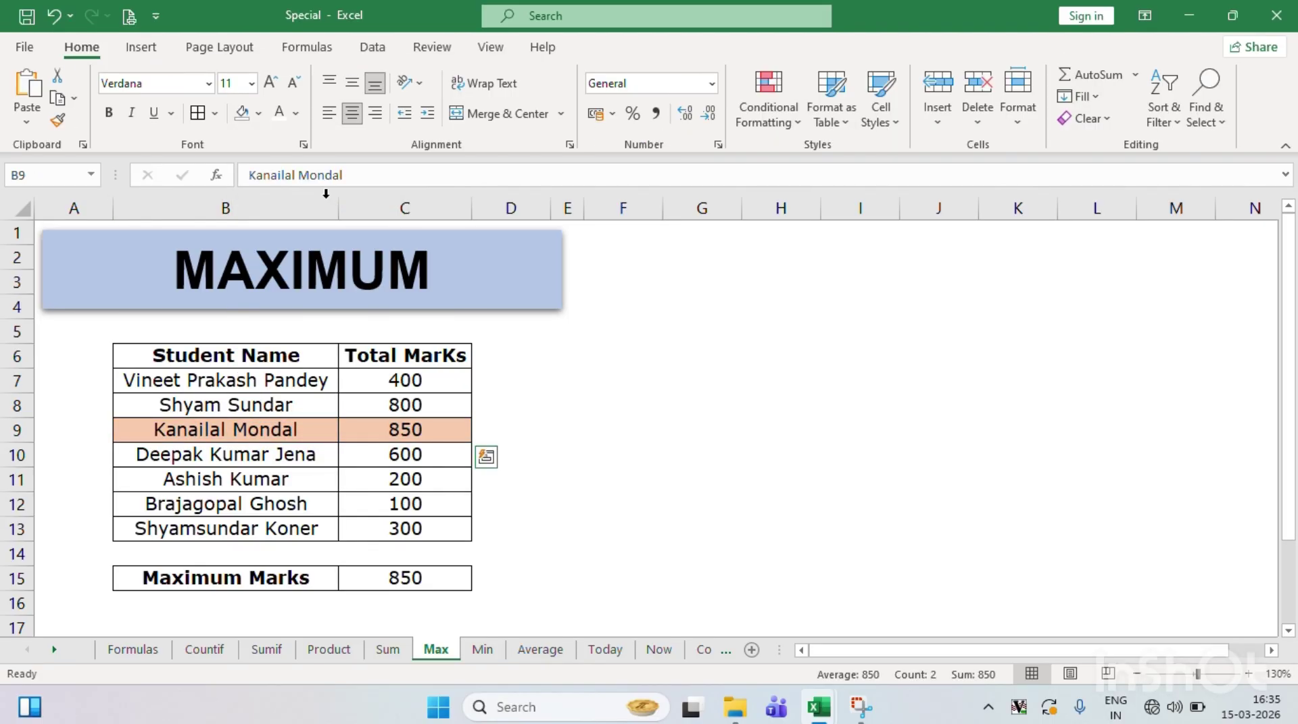
click(393, 424)
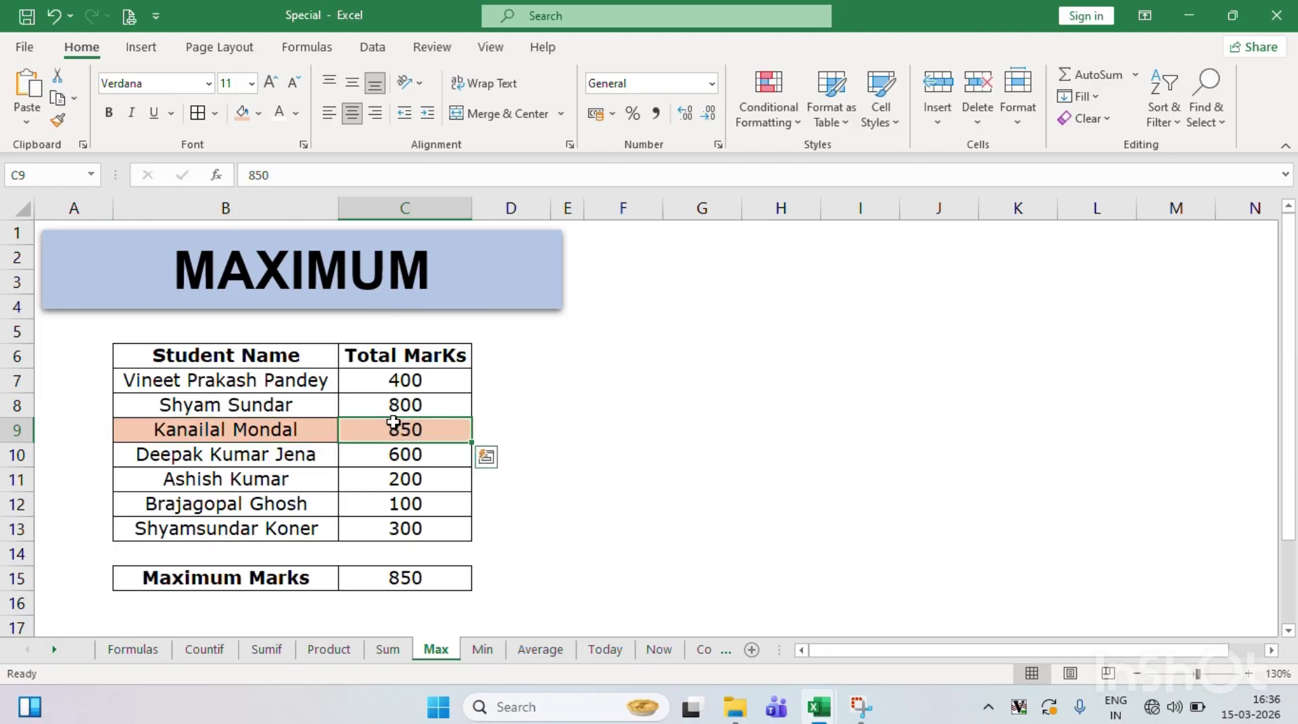
click(434, 583)
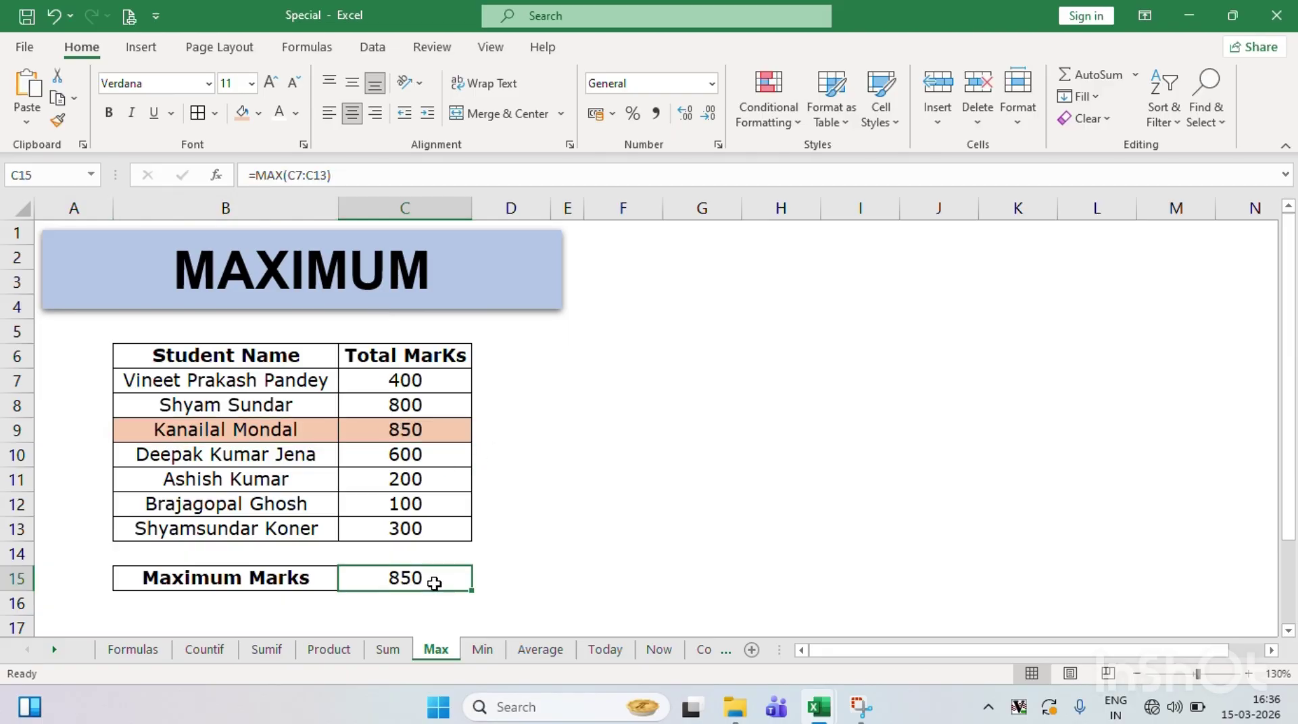
click(574, 504)
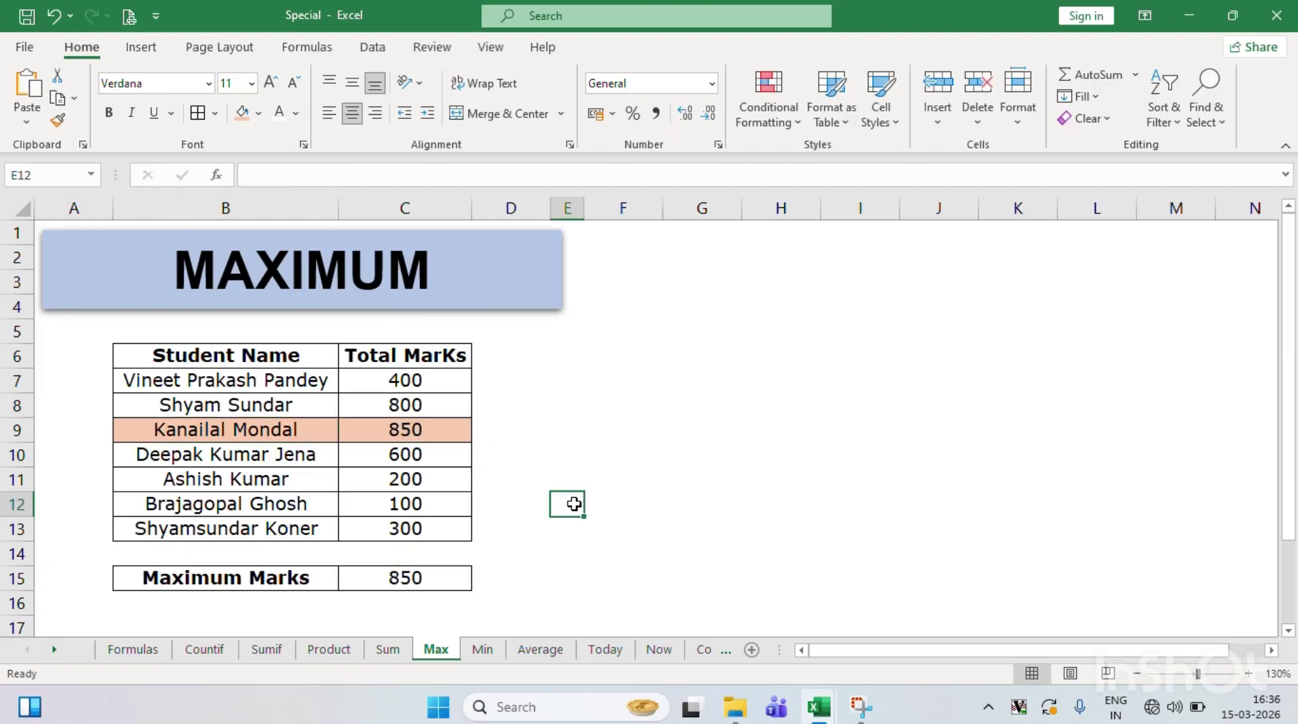
- Open the Min sheet and review the student names and total marks in B7:C13
click(490, 652)
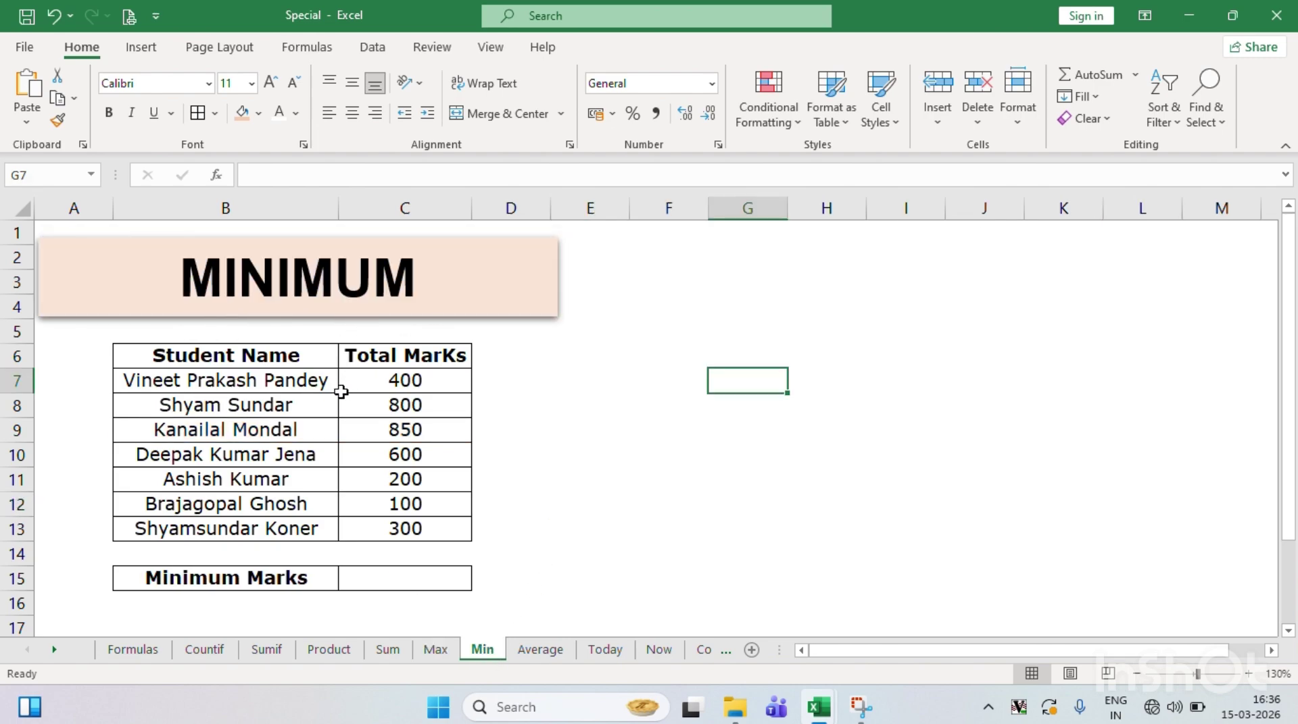
click(287, 379)
key(ctrl+shift+Down)
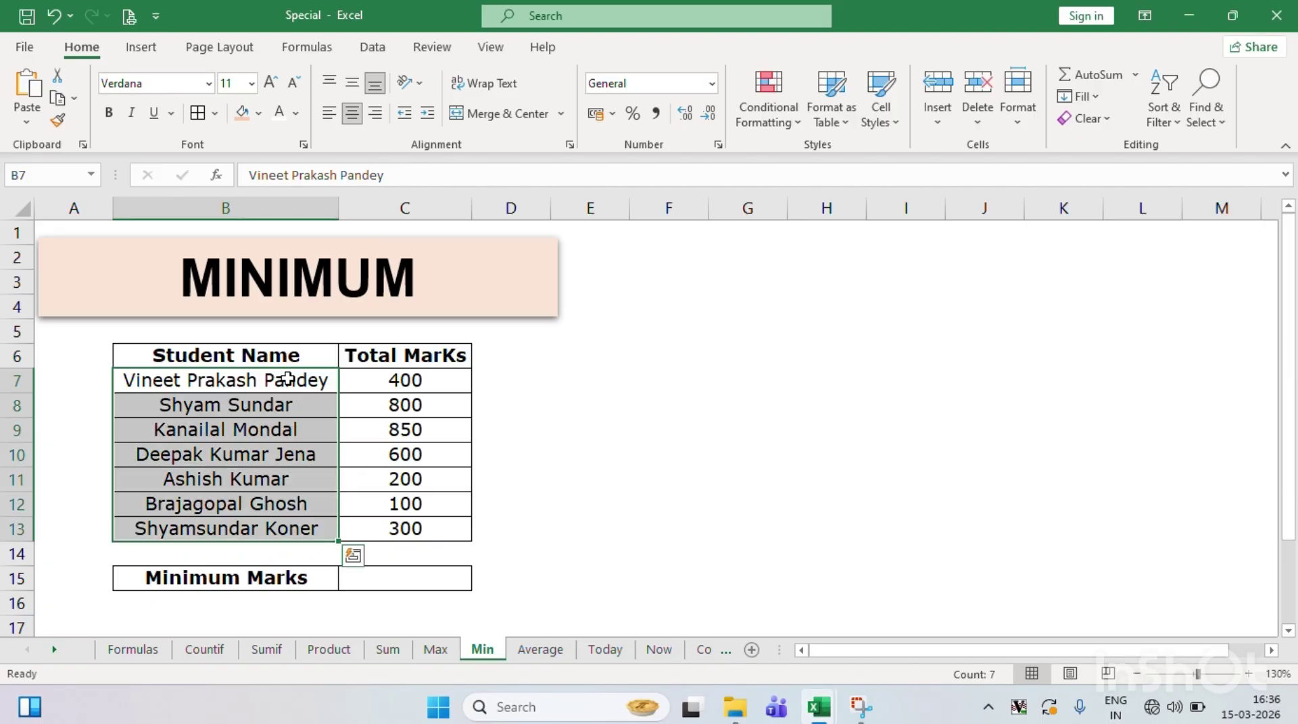
key(Up)
key(Right)
key(Down)
key(ctrl+shift+Down)
key(Up)
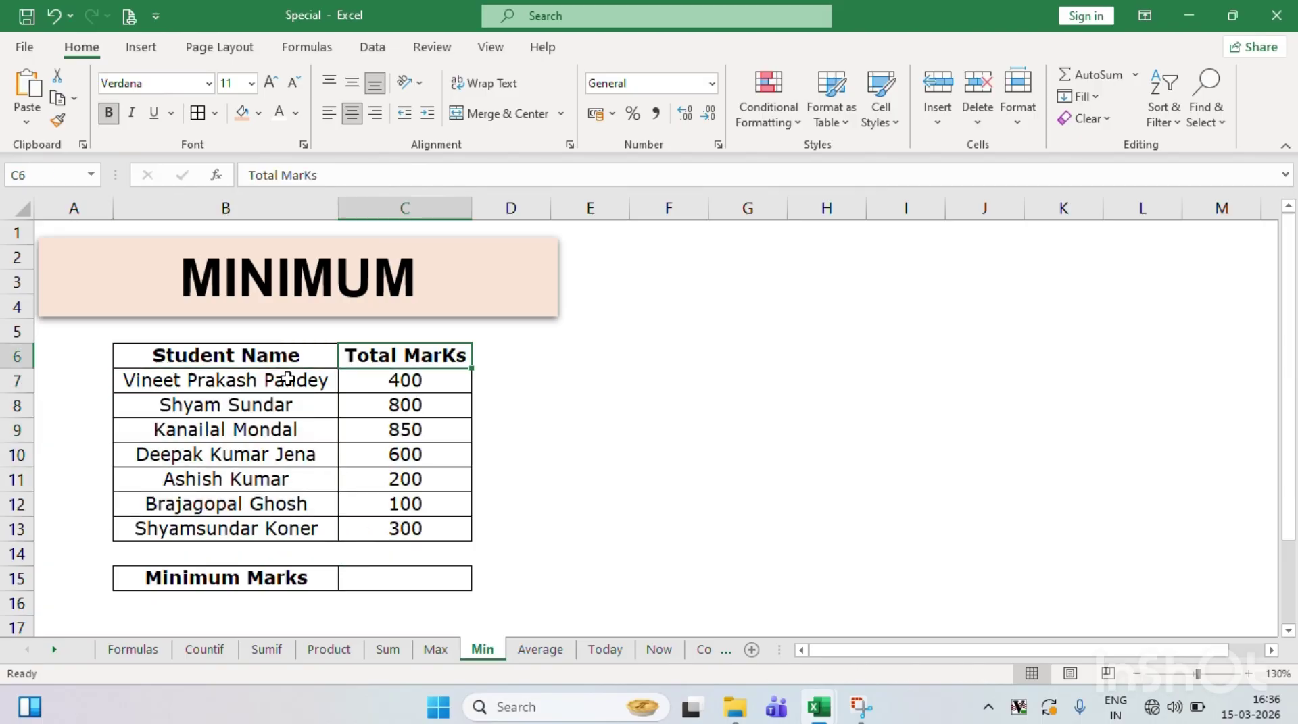
key(Left)
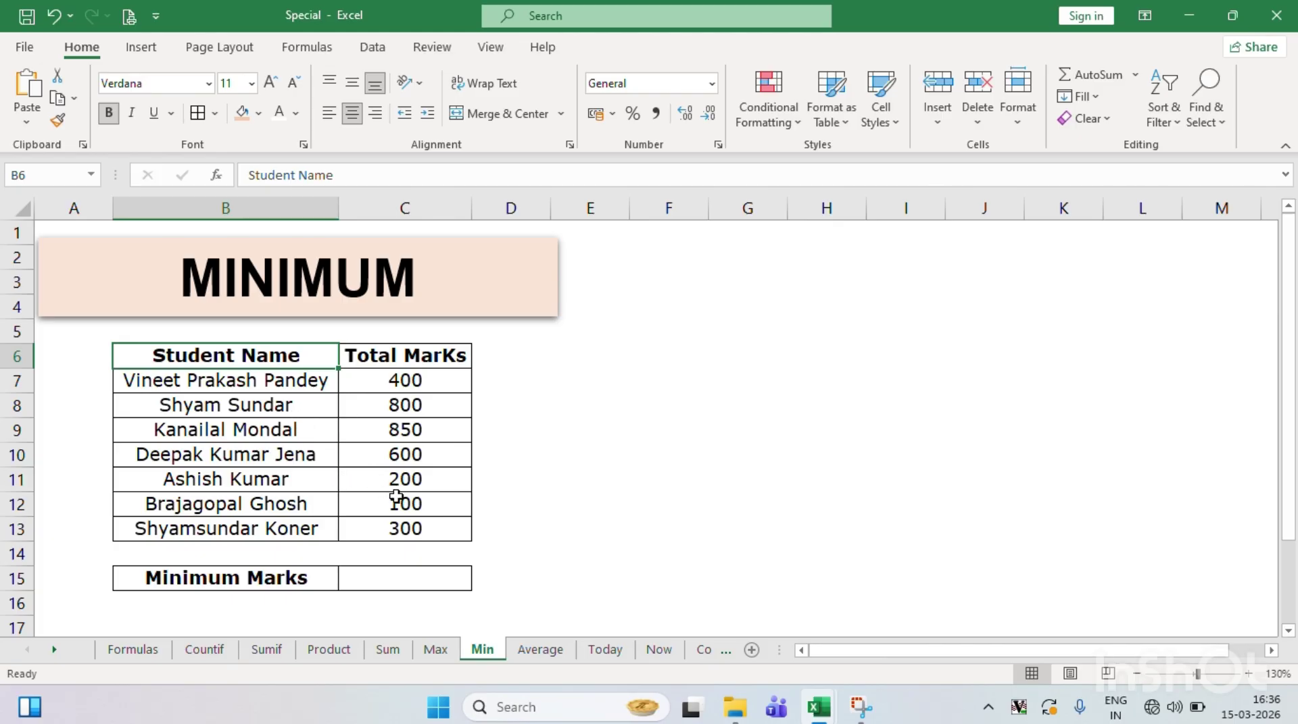
- Enter =MIN(C7:C13) in C15 beside Minimum Marks to find the lowest total marks
click(394, 579)
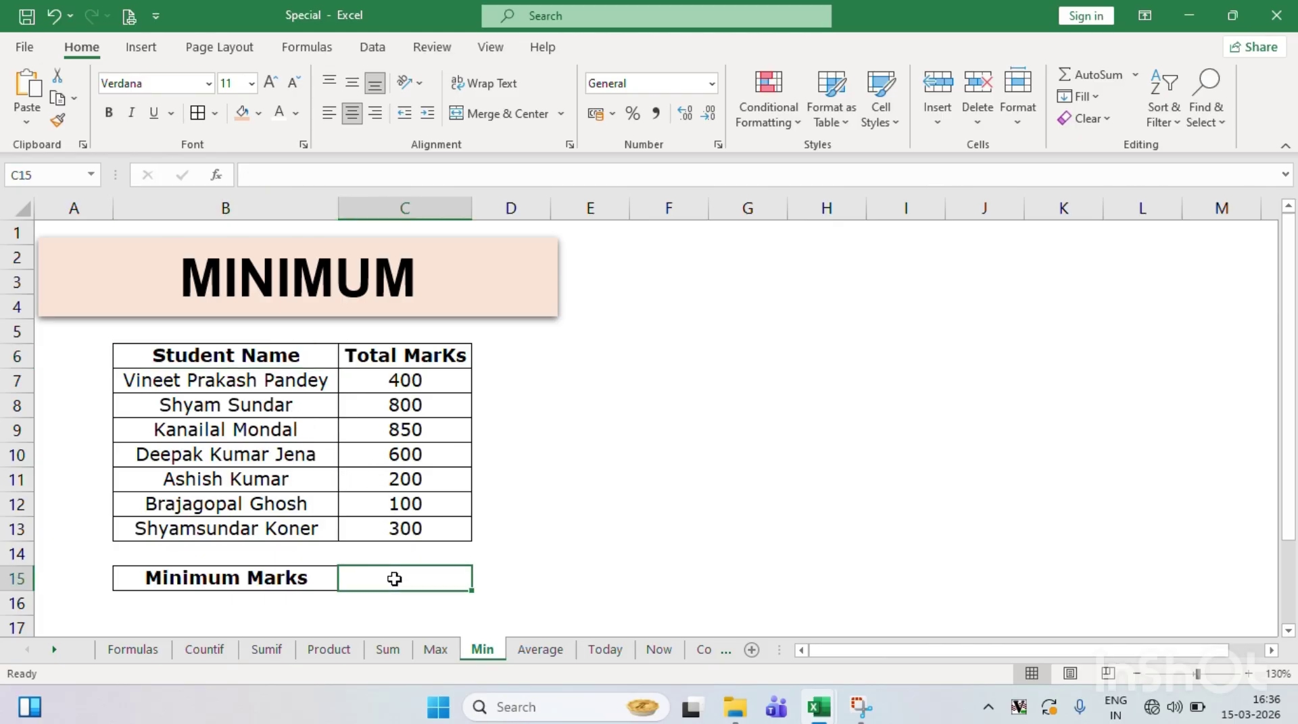
text(=MIN)
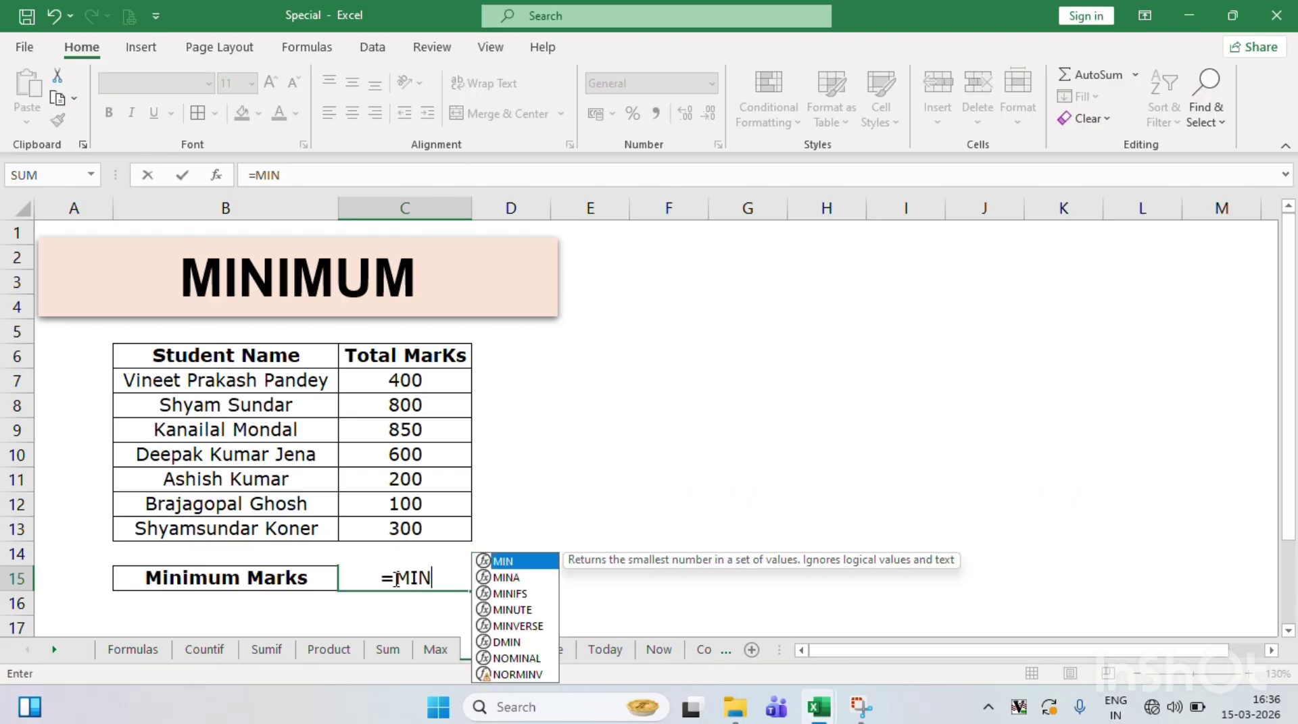
text(()
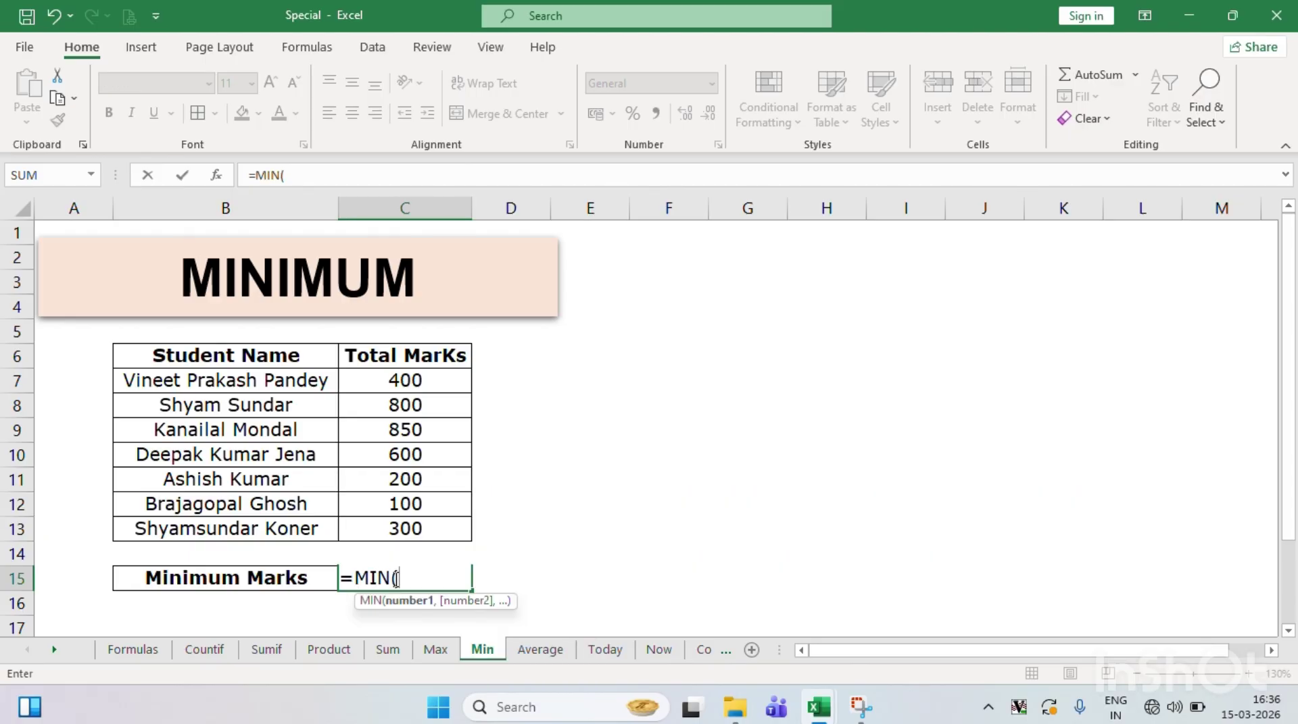
key(Up)
key(Up)
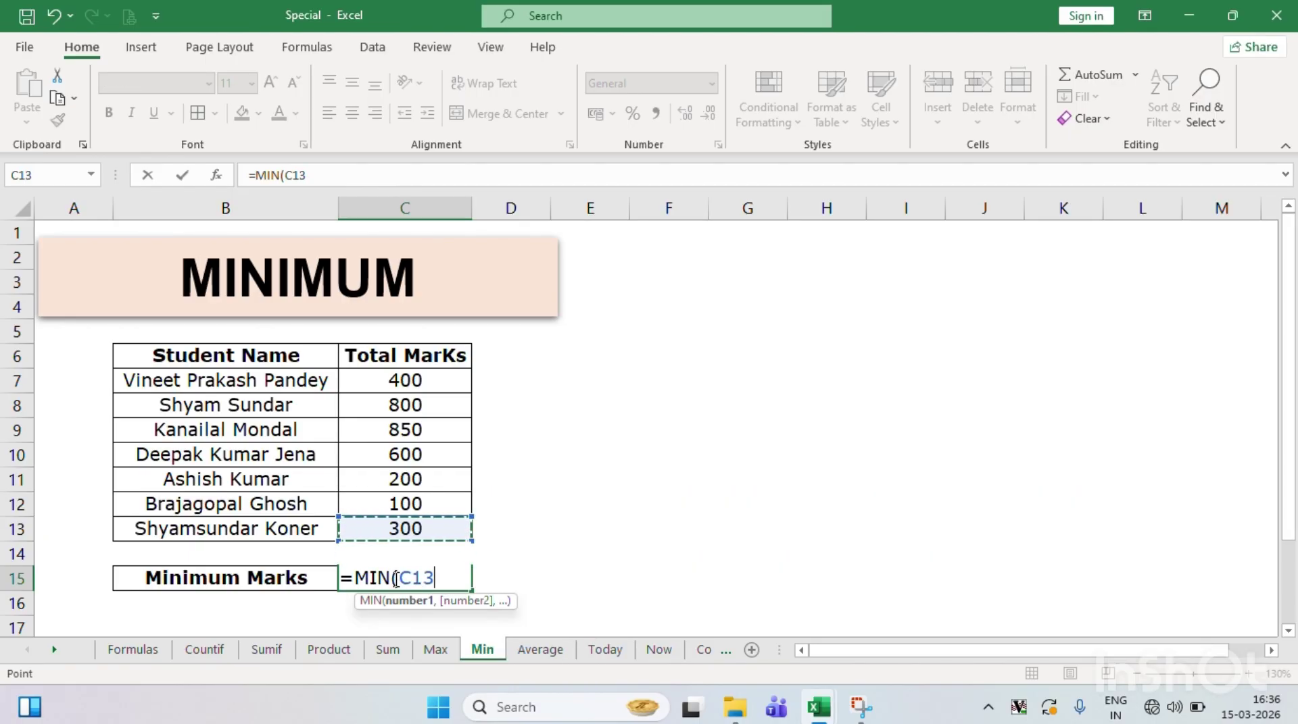
key(ctrl+shift+Up)
key(shift+Down)
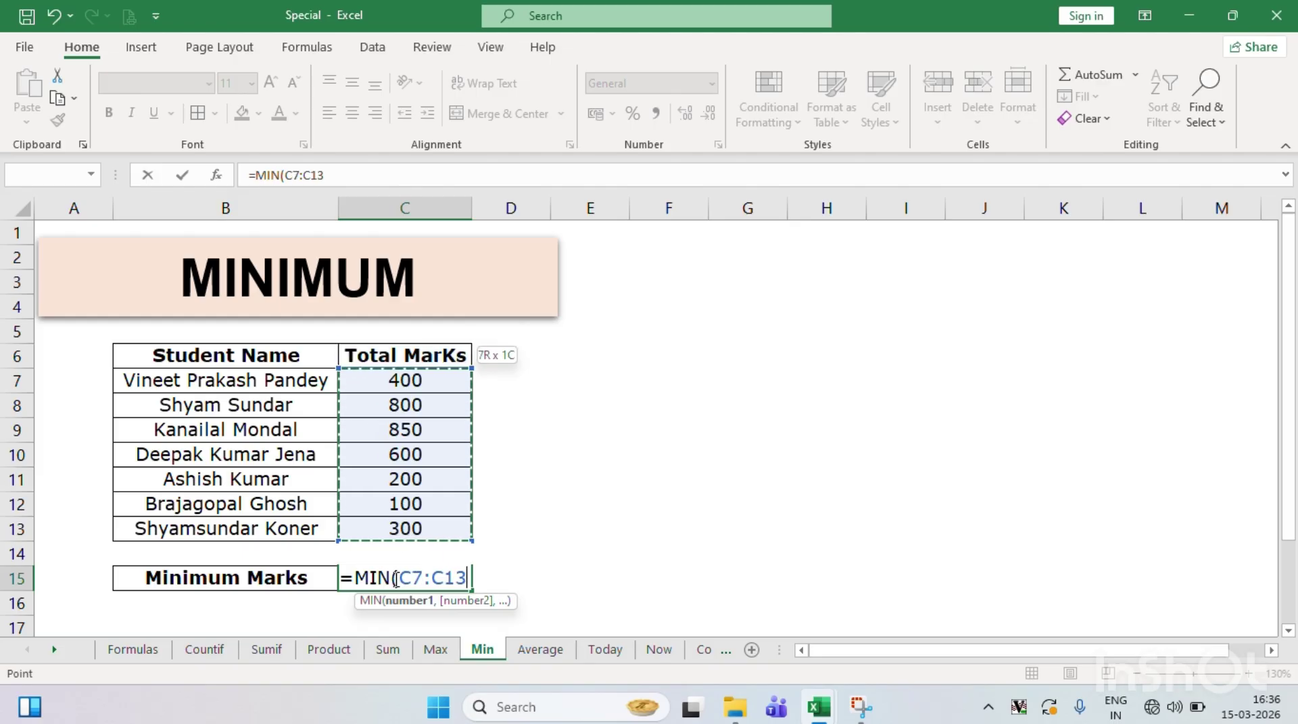
text())
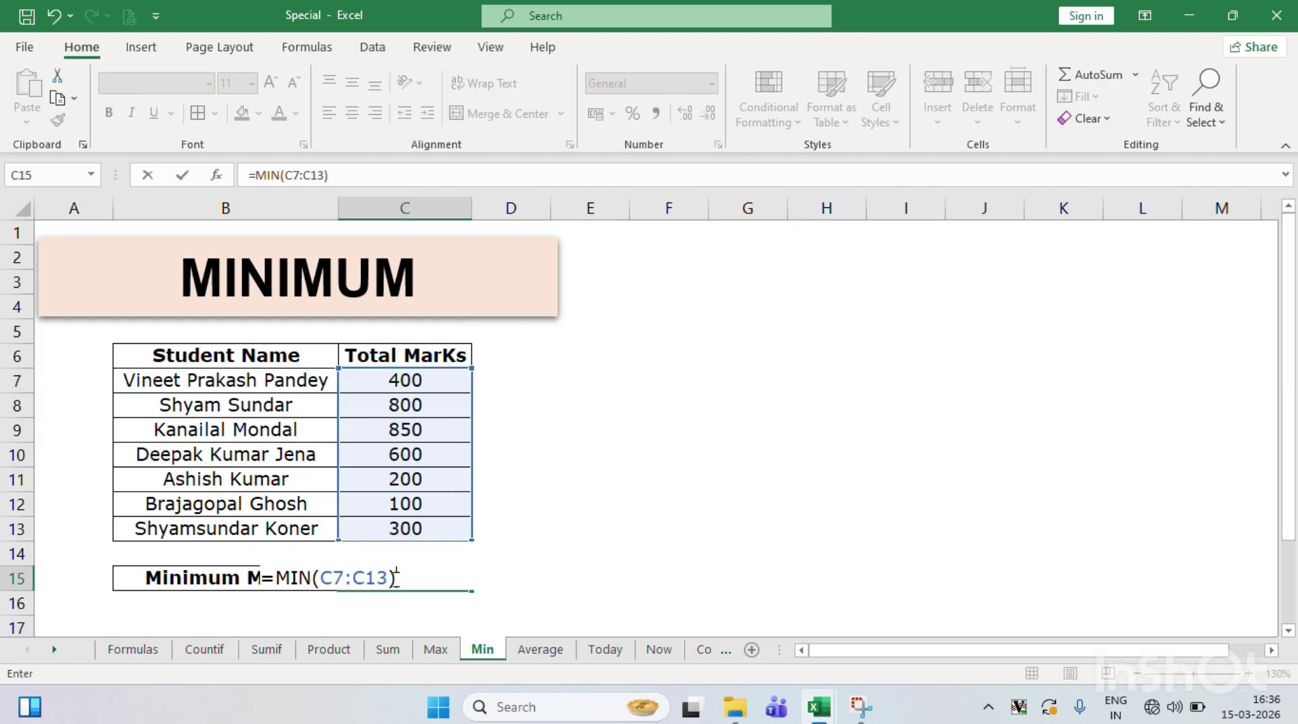
key(Return)
click(394, 579)
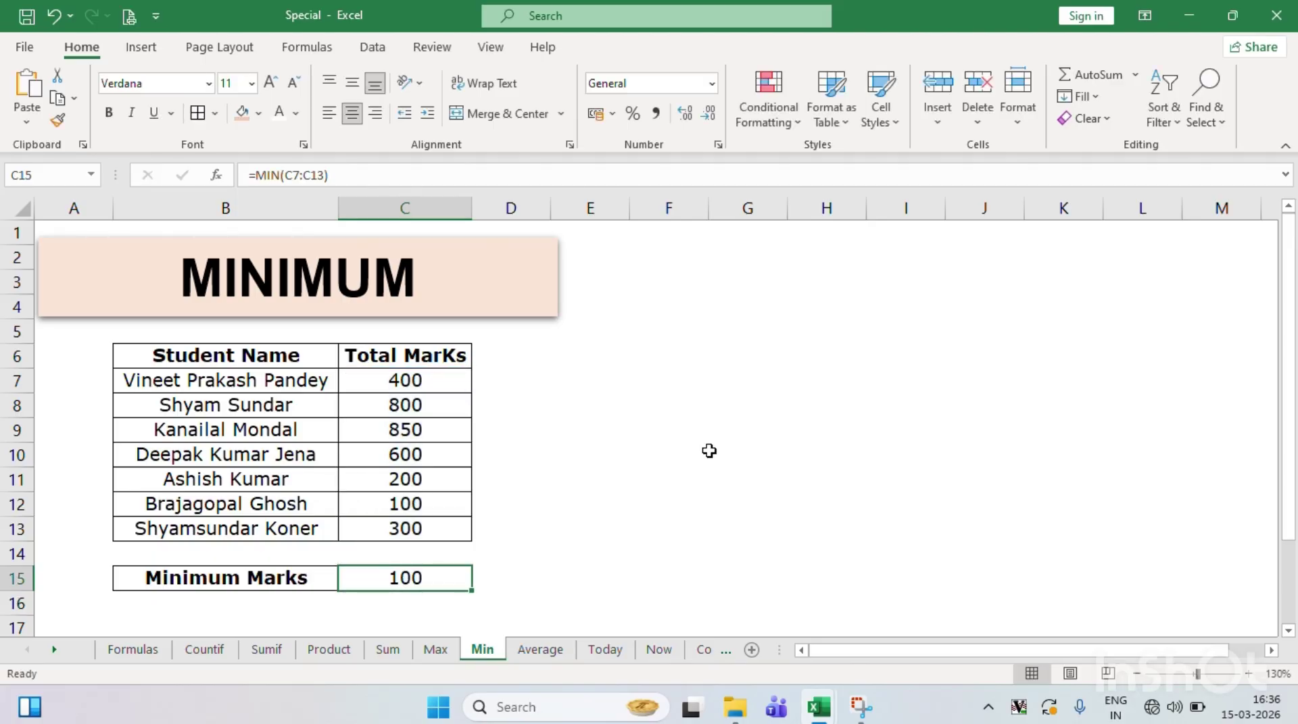
- Highlight the lowest-scoring student's name and marks in B12:C12 with a light gold fill
key(Up)
key(Up)
key(Up)
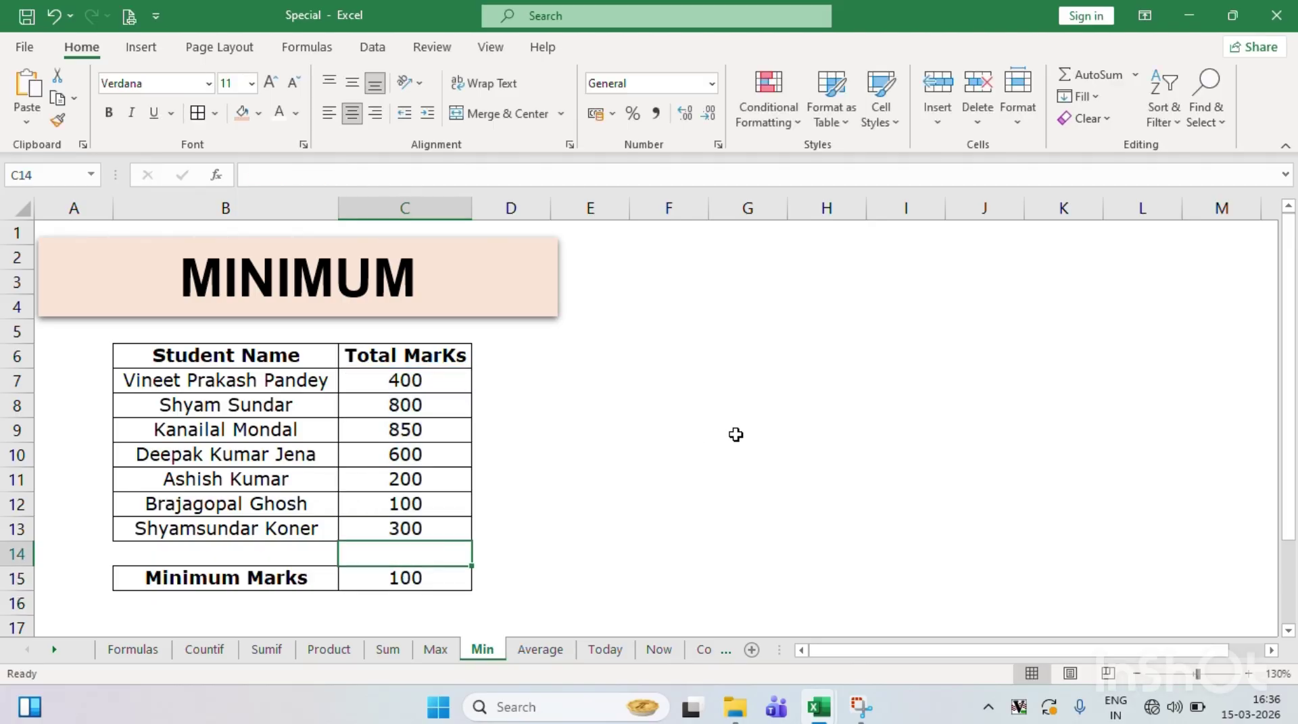
key(shift+Left)
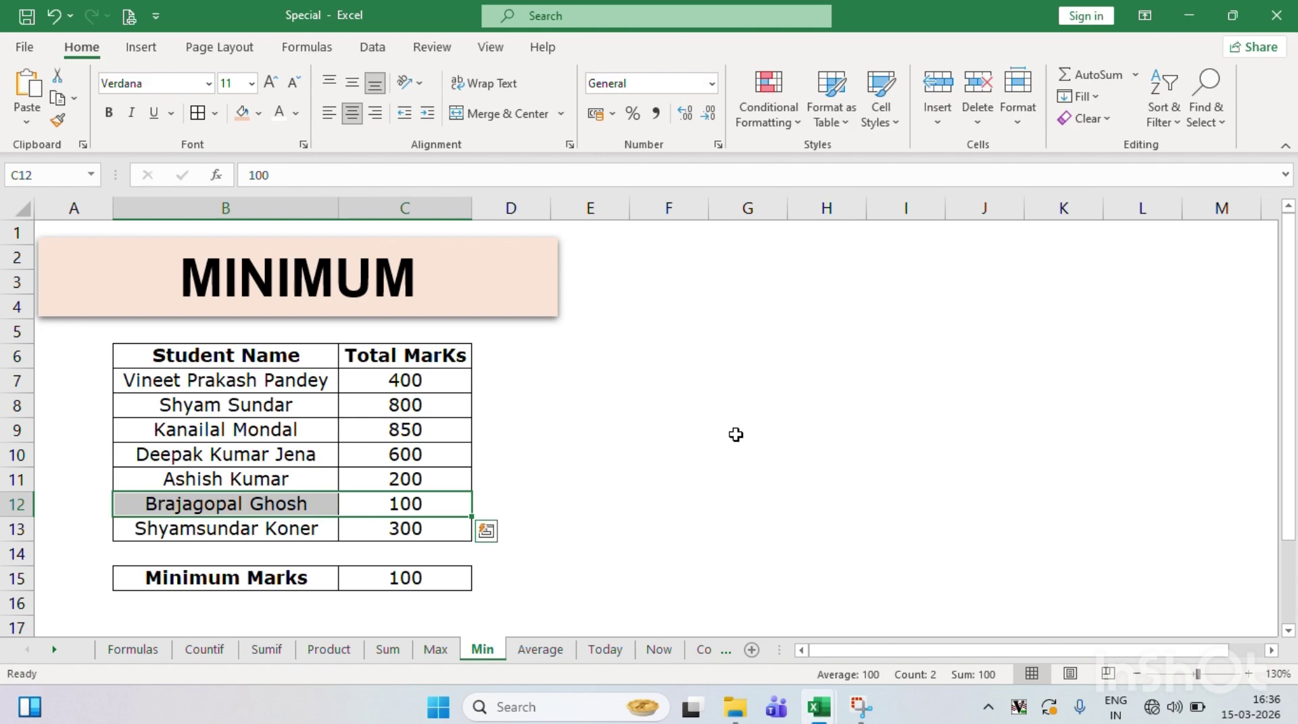
key(alt)
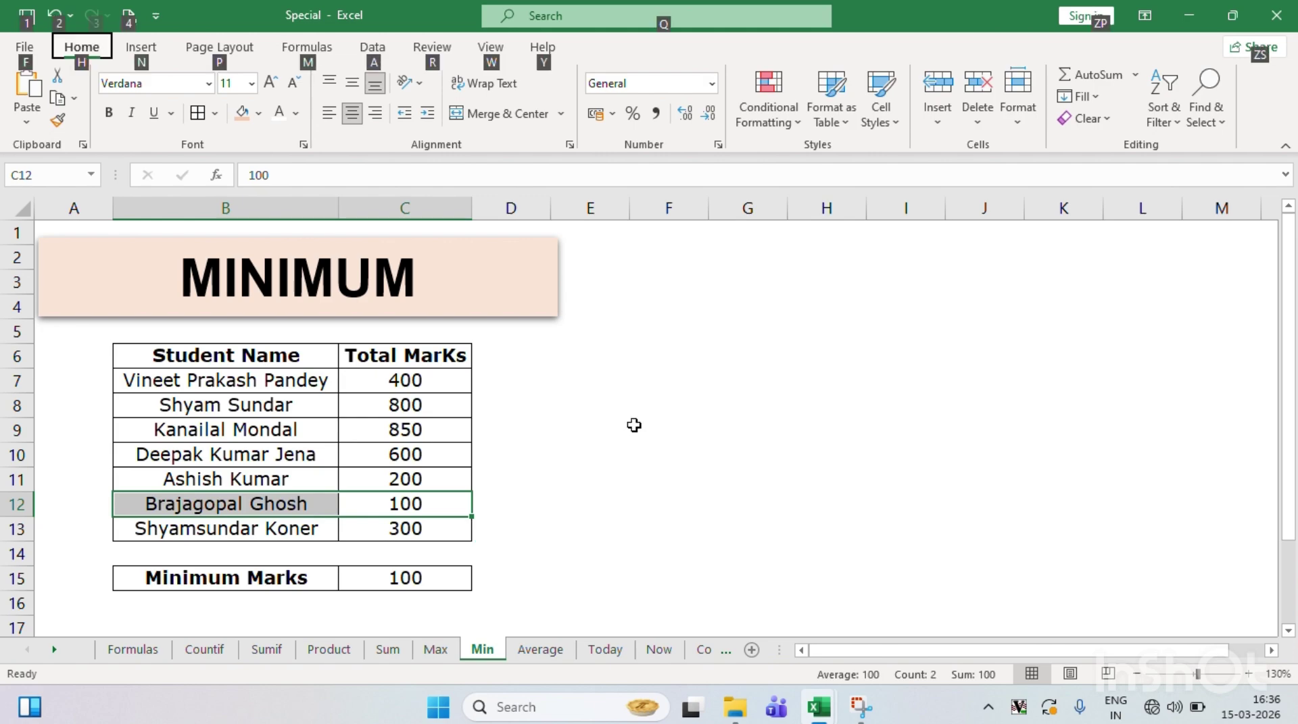
click(258, 113)
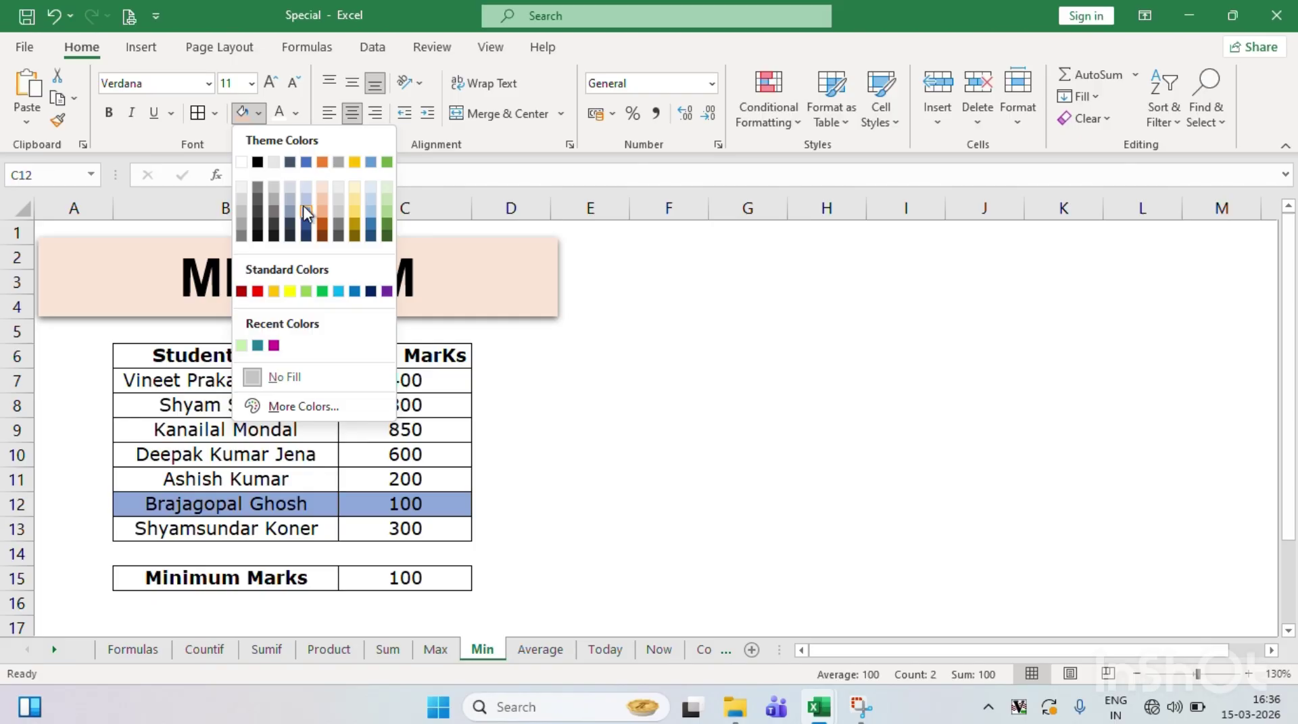
click(352, 216)
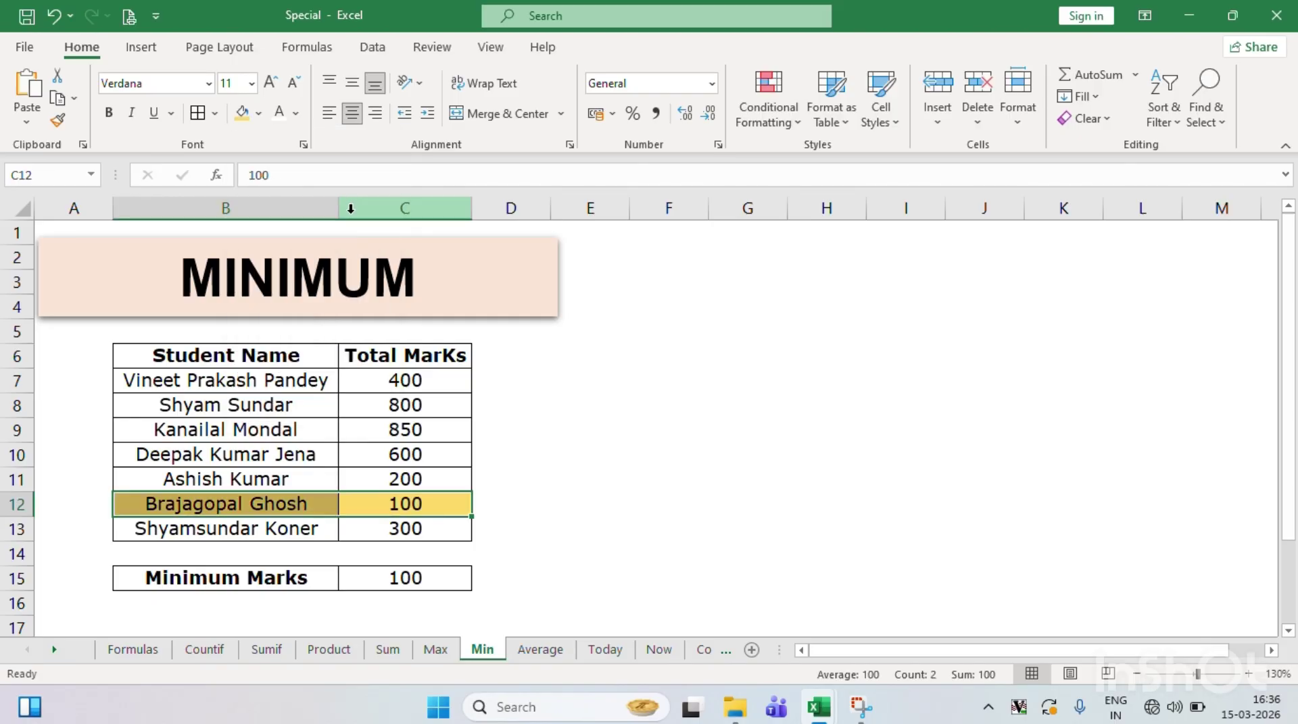
- Compare the marks in C7:C13 and the highlighted row 12 with the Minimum Marks result in C15
click(409, 375)
key(ctrl+shift+Down)
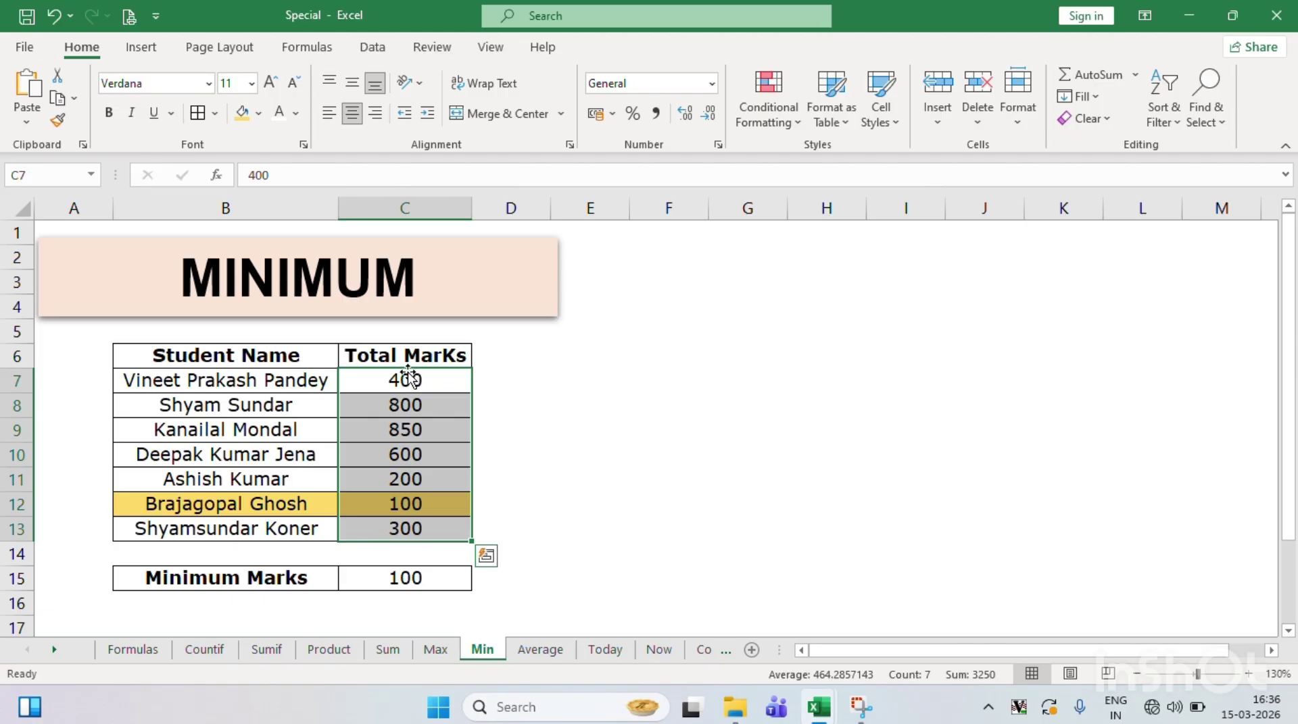
click(281, 518)
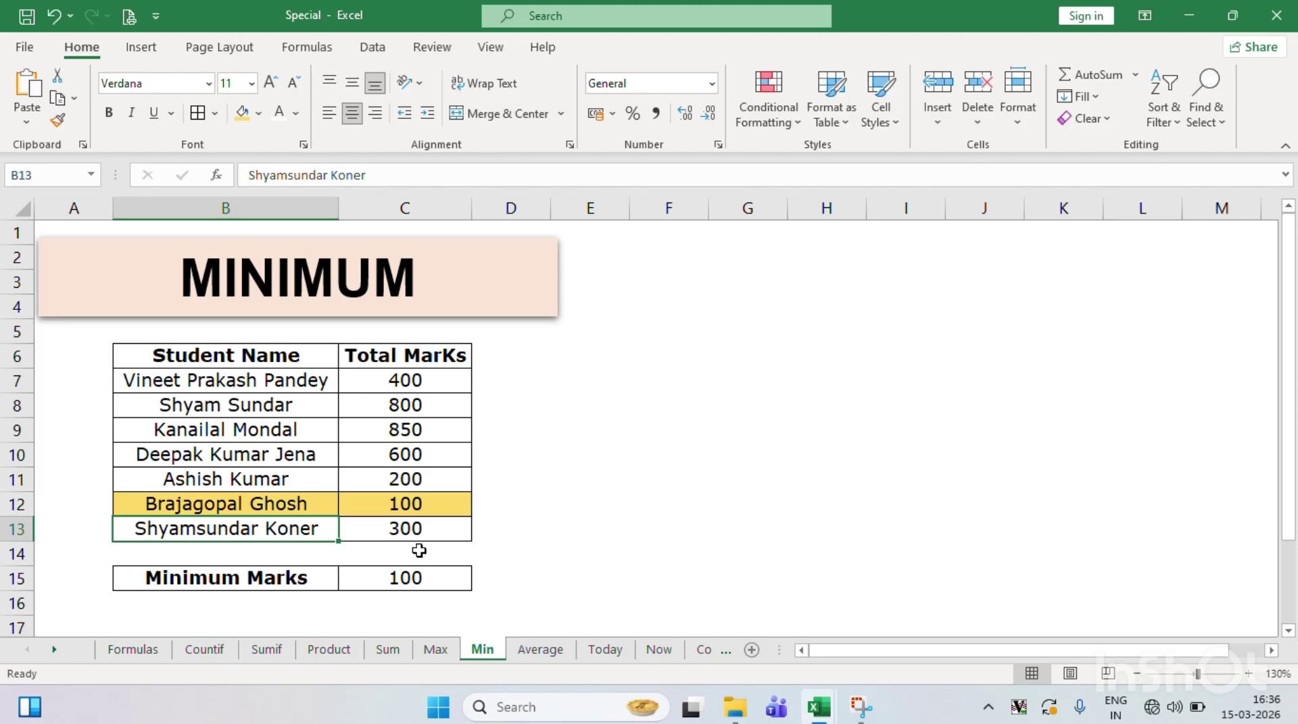
click(404, 585)
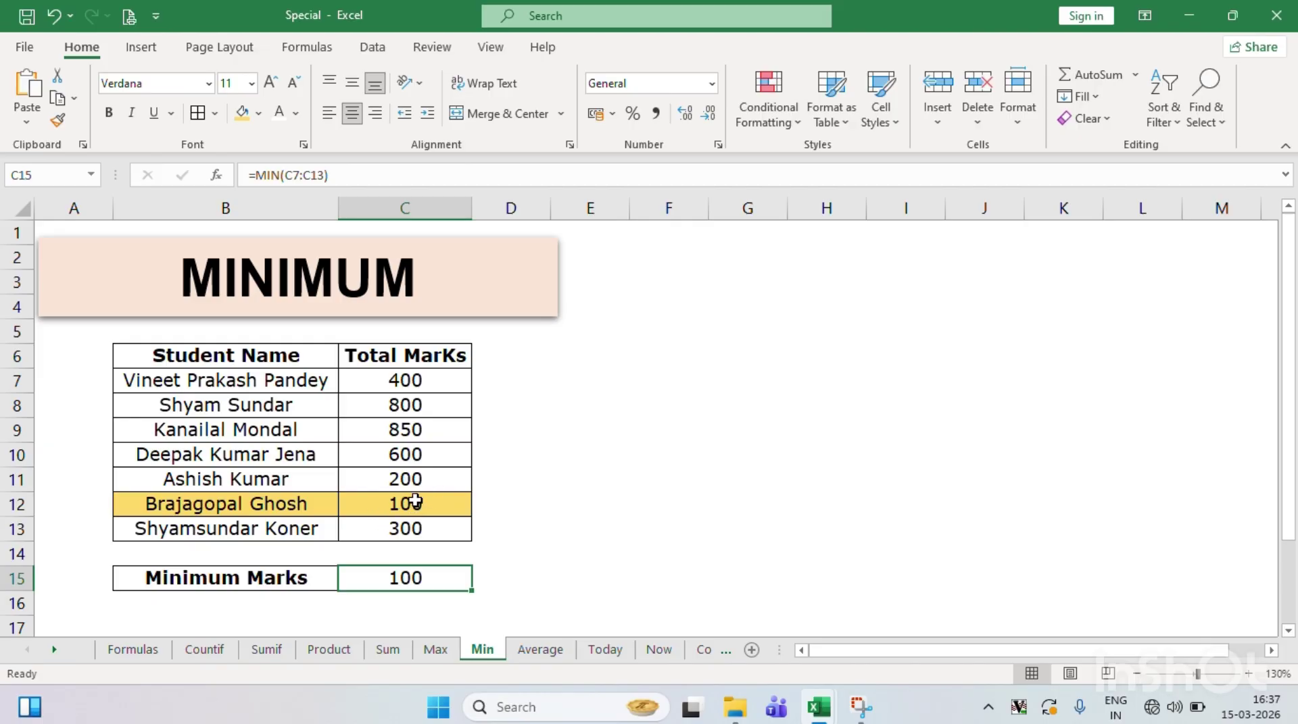
click(531, 459)
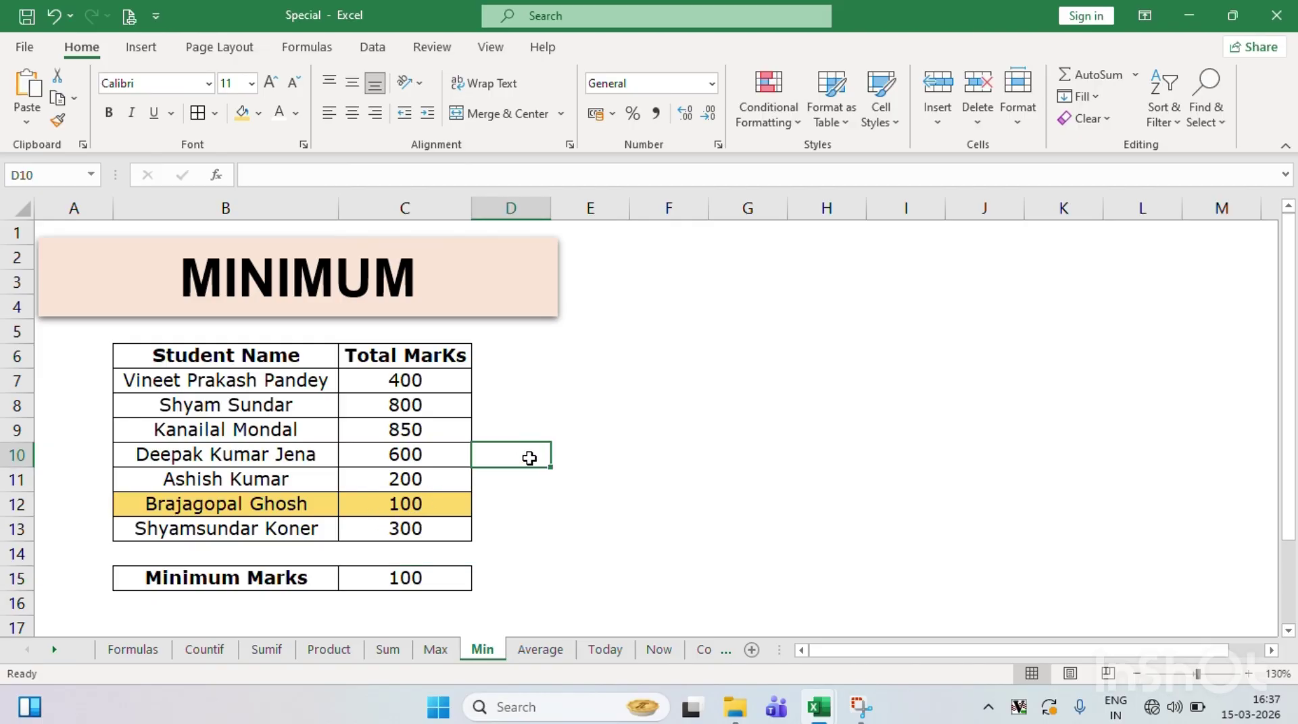
click(443, 499)
key(shift+Left)
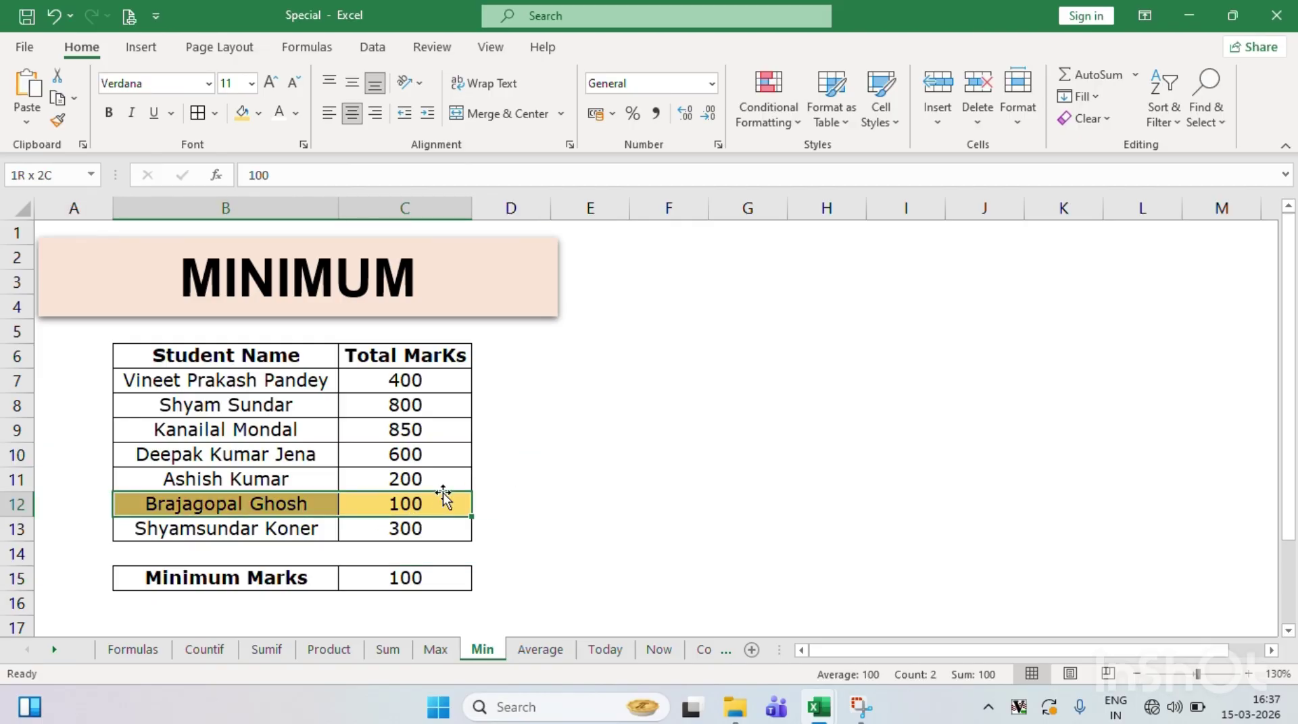
click(579, 520)
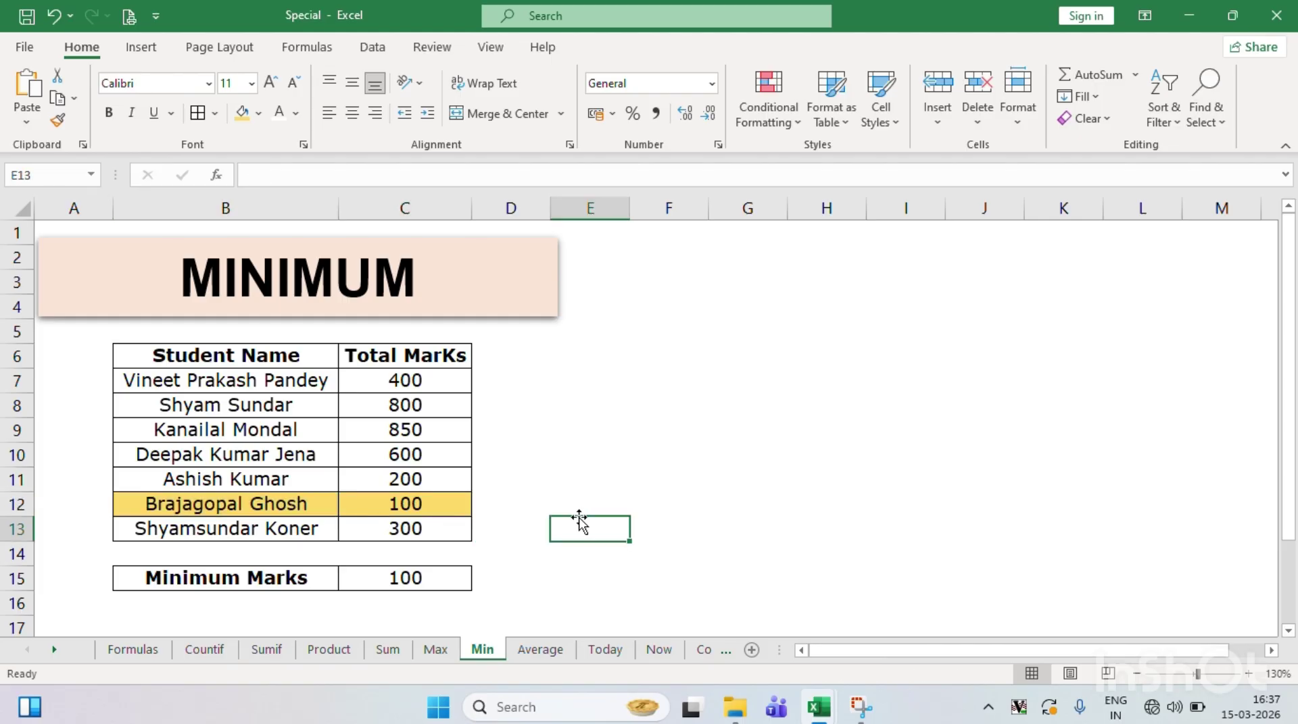
- Open the Average sheet and review the student names in B7:B13 and their total marks in C7:C13
click(552, 651)
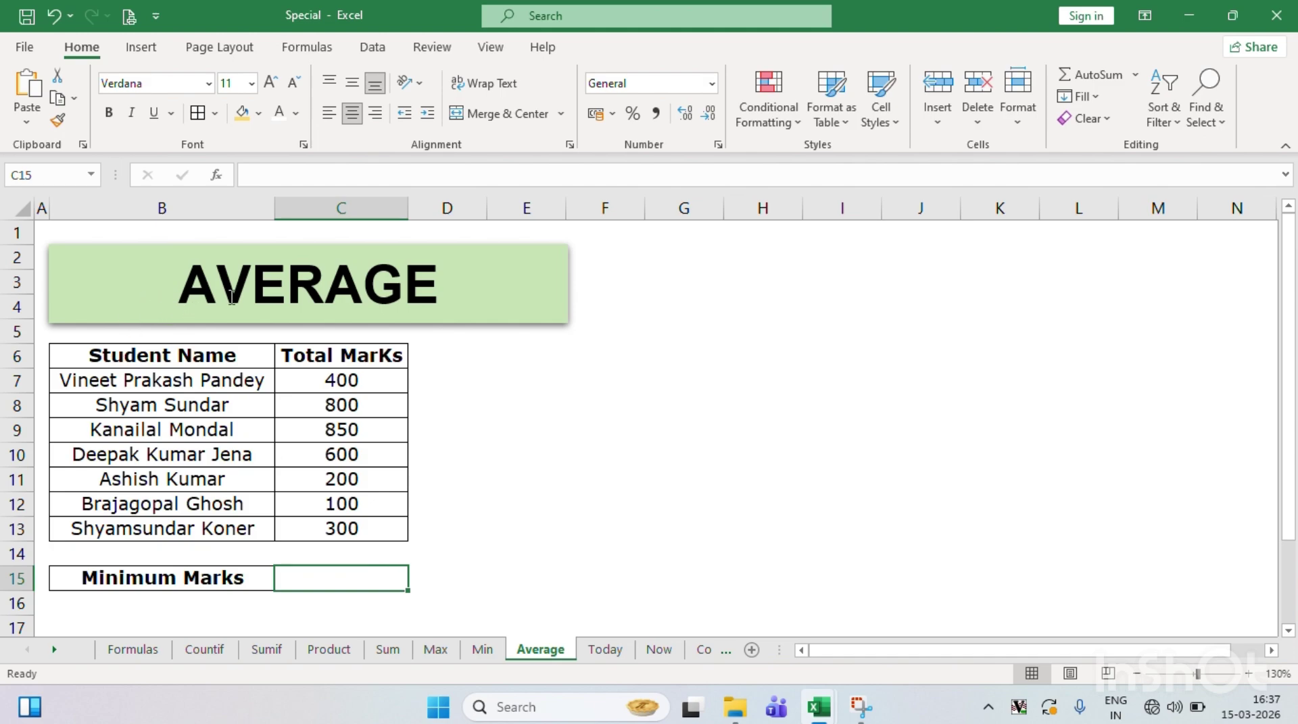
click(246, 358)
key(Down)
key(ctrl+shift+Down)
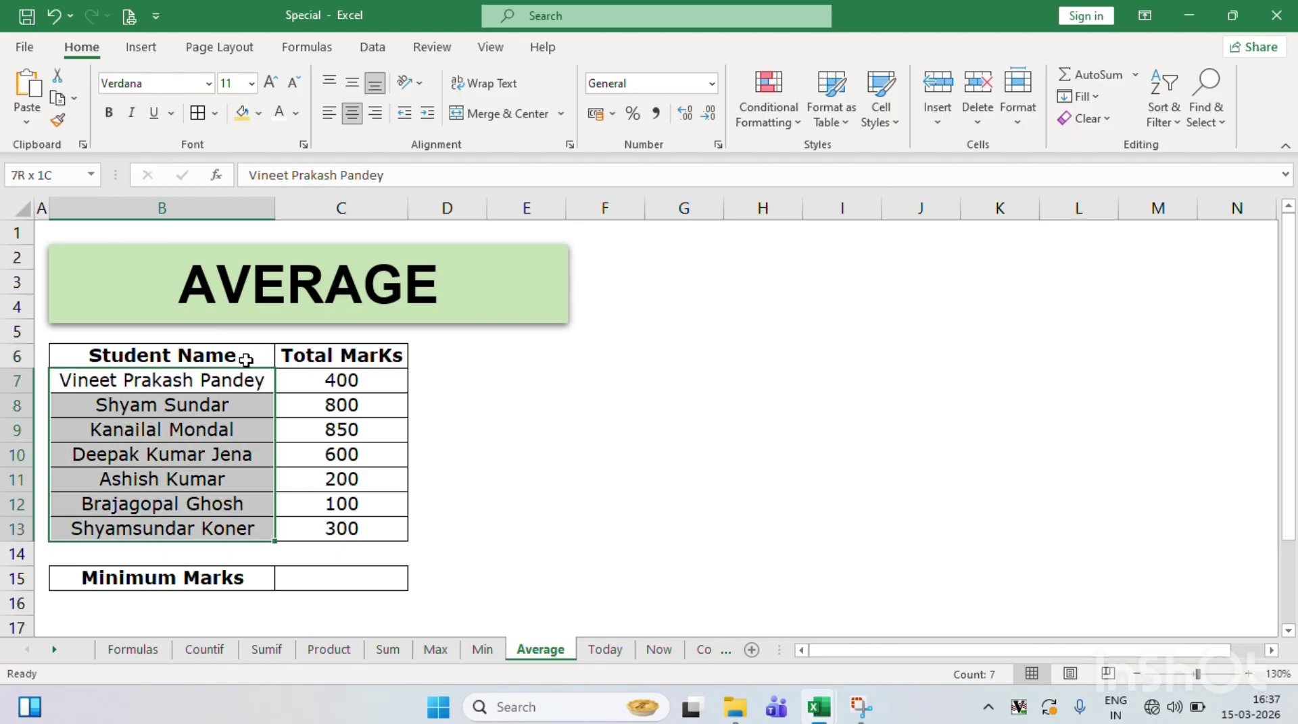
key(Right)
key(ctrl+shift+Down)
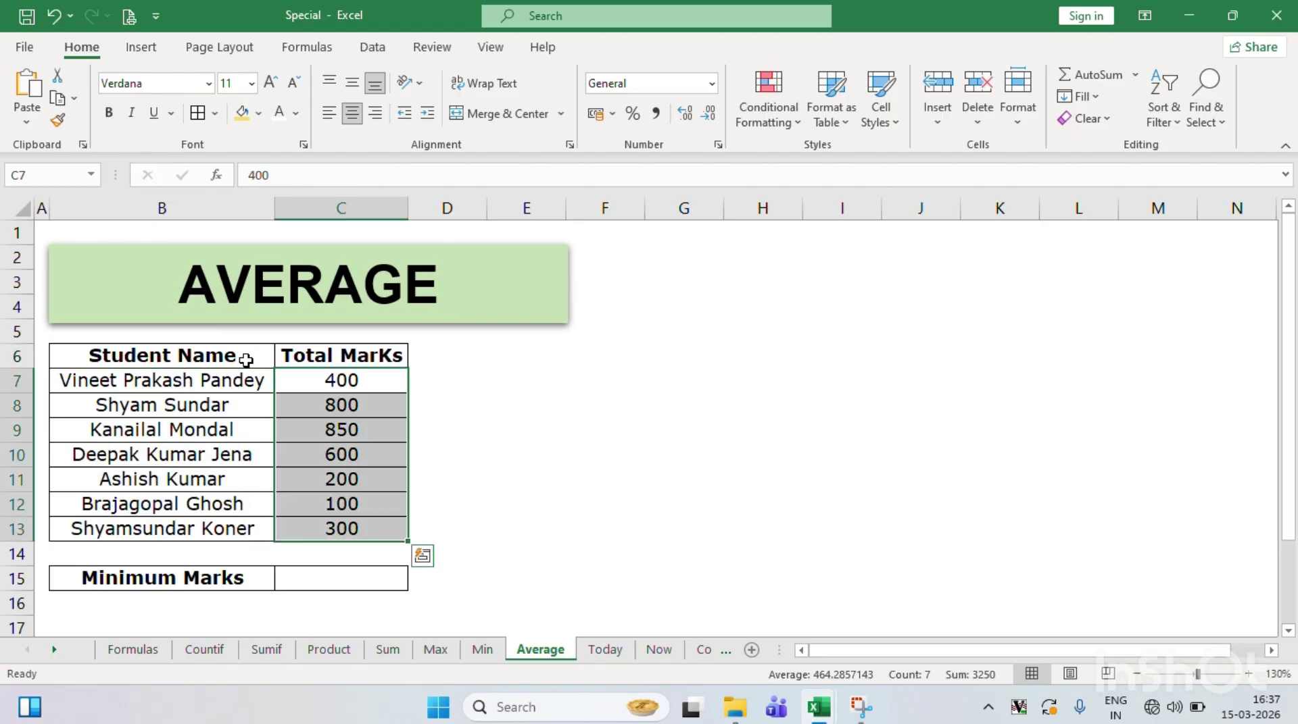
key(Up)
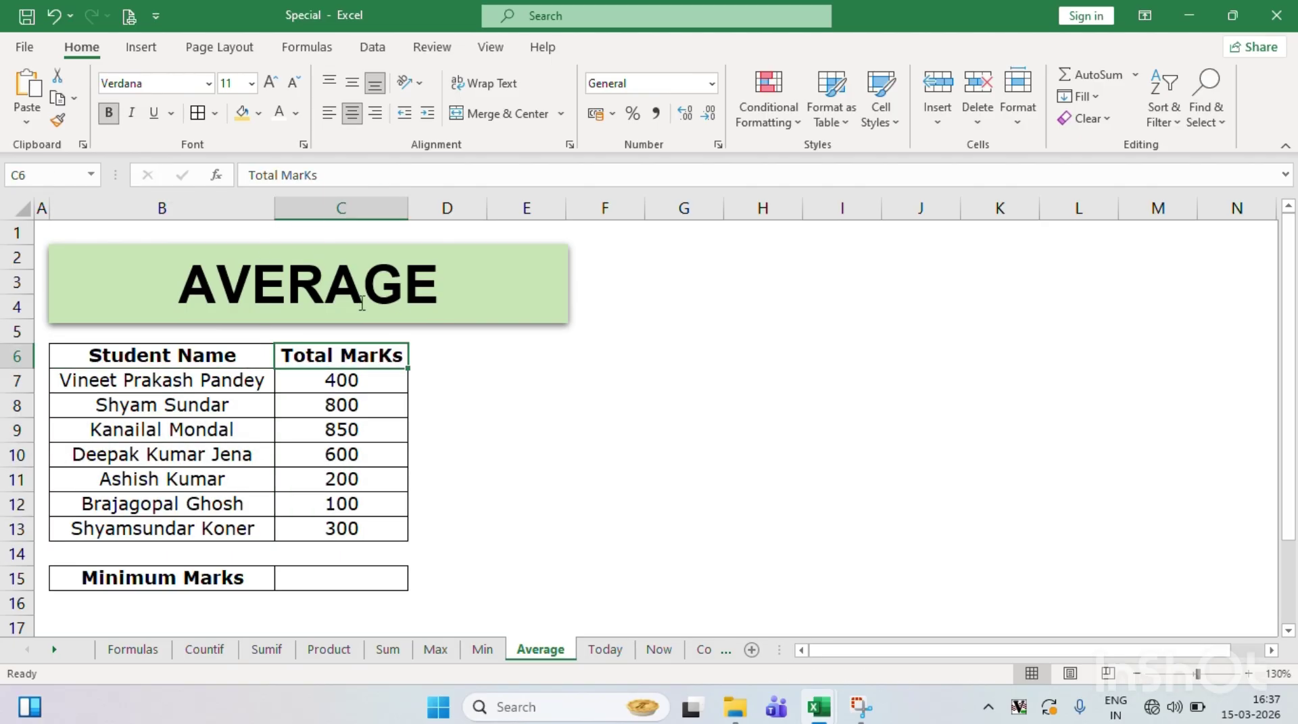
- Enter =AVERAGE(C7:C13) in C15 to calculate the average of the students' total marks
click(352, 578)
text(=AVE)
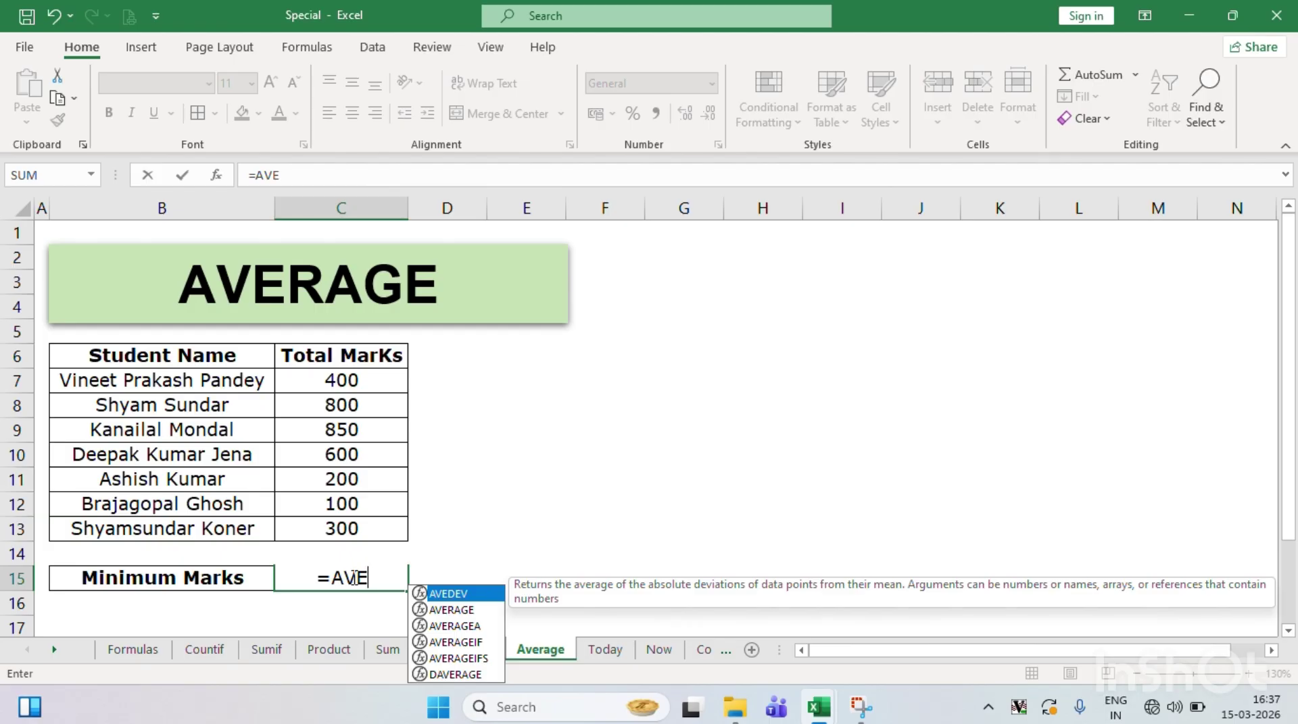
text(RAG)
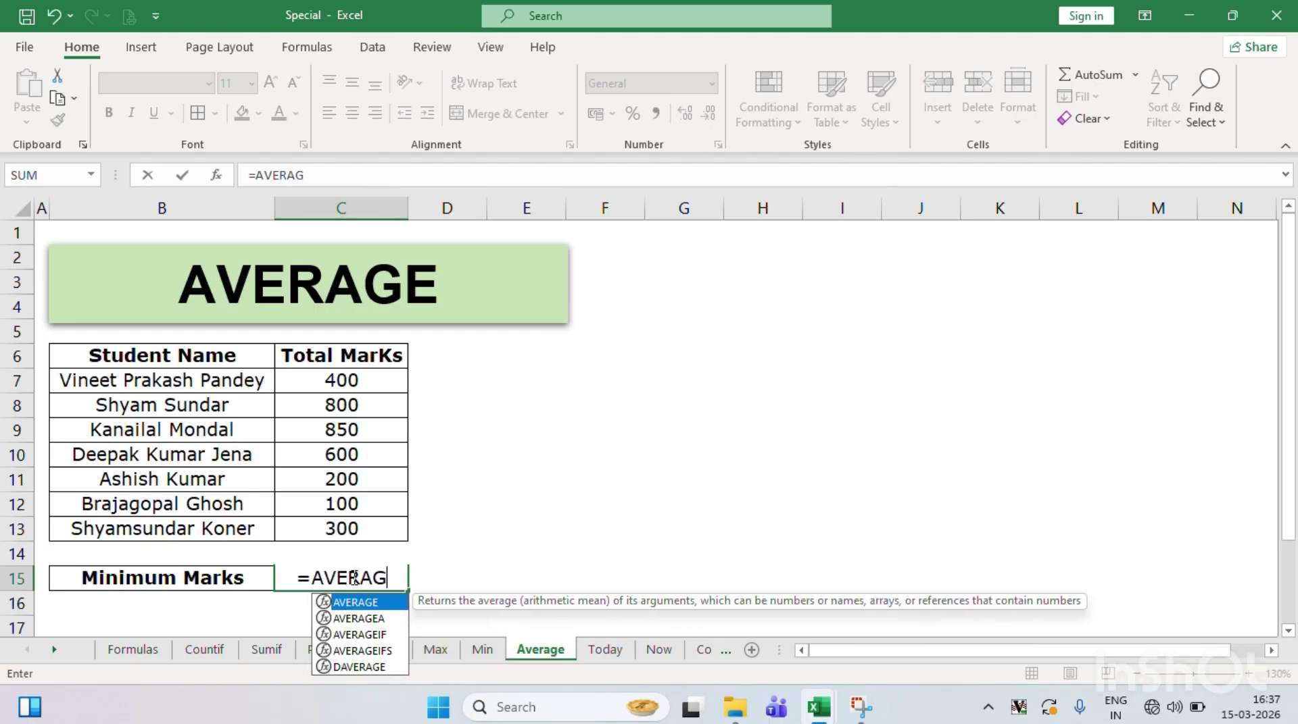
text(E()
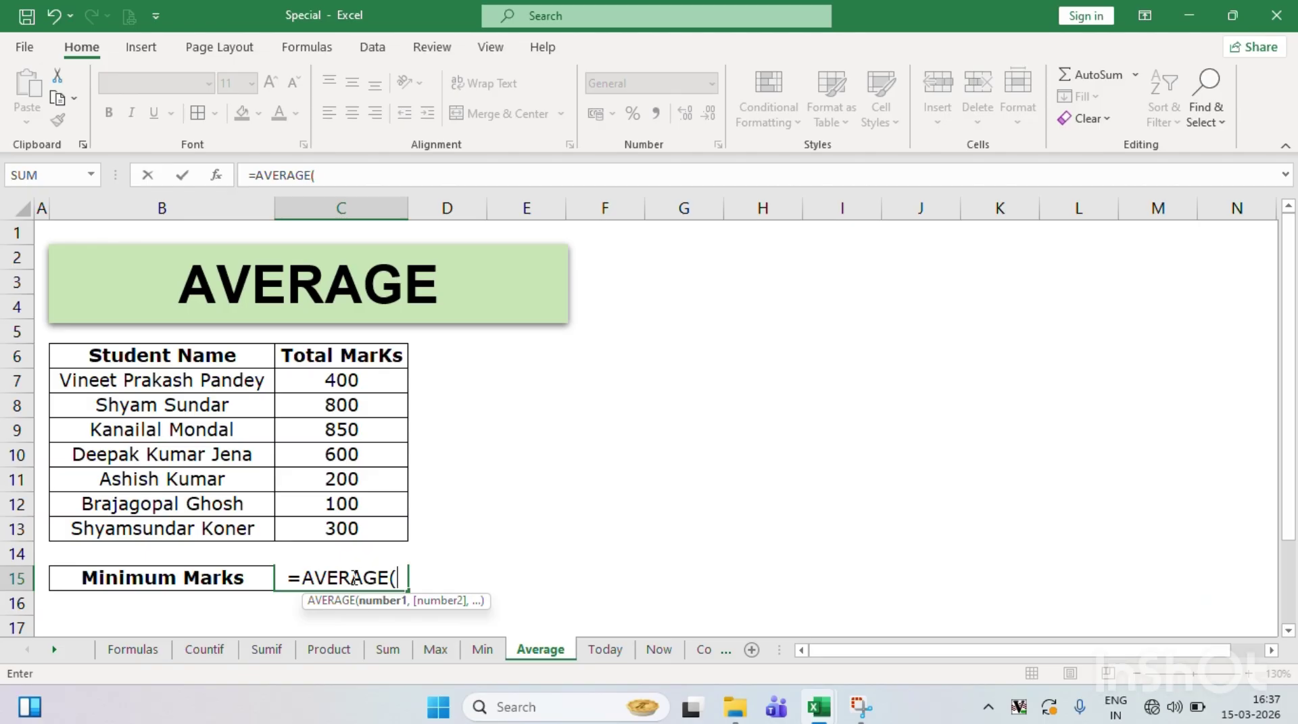
click(362, 381)
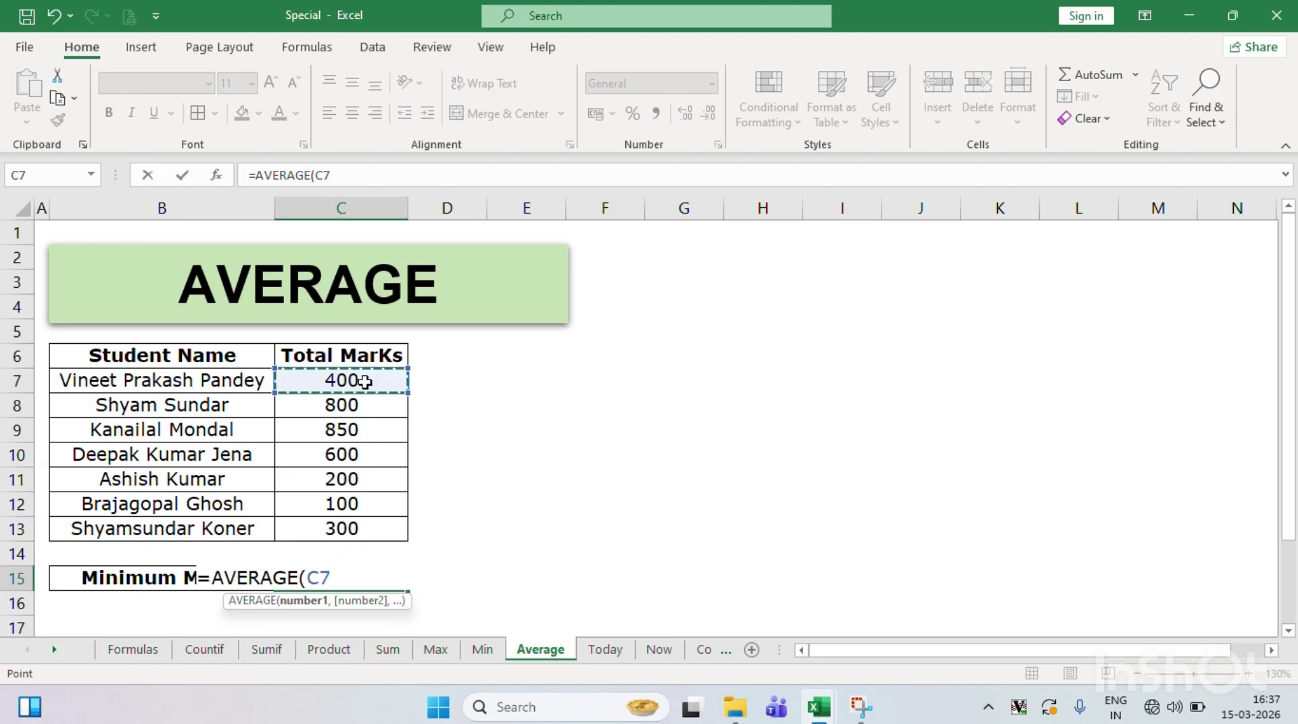
key(shift+Down)
key(shift+Down)
key(shift+Down)
key(shift+Down)
key(shift+Down)
key(shift+Down)
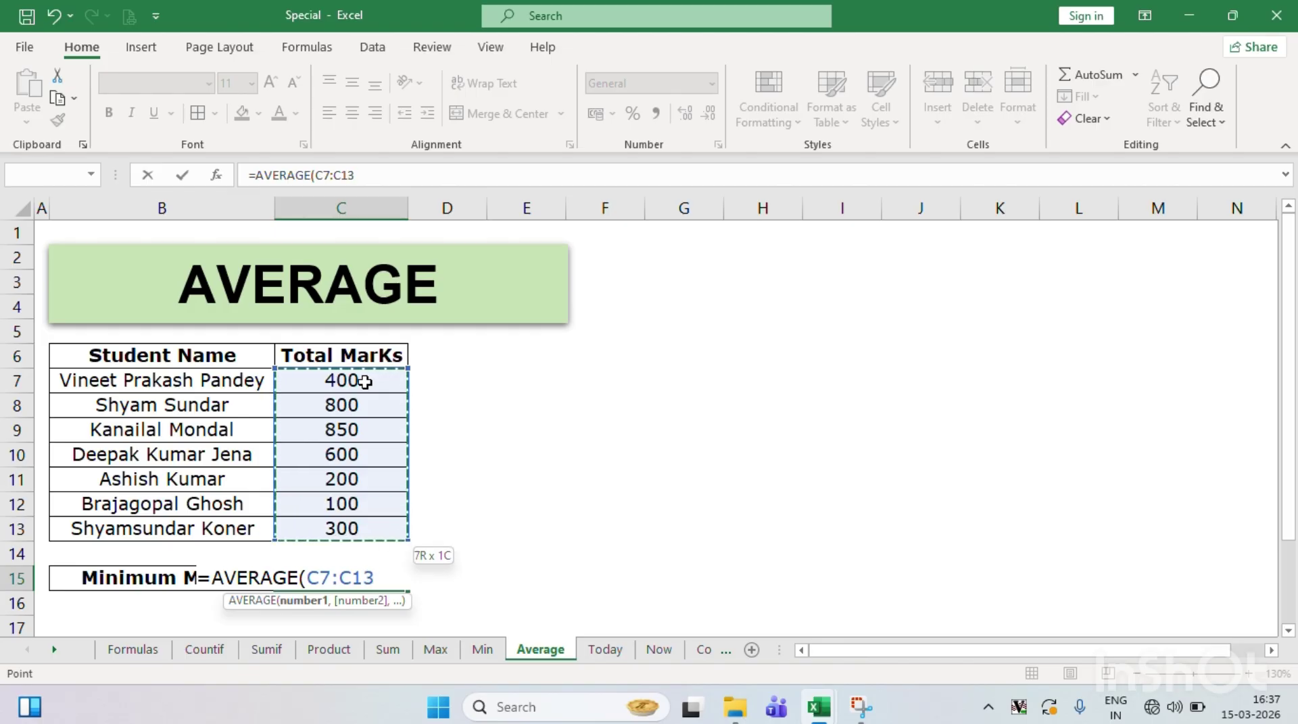
text())
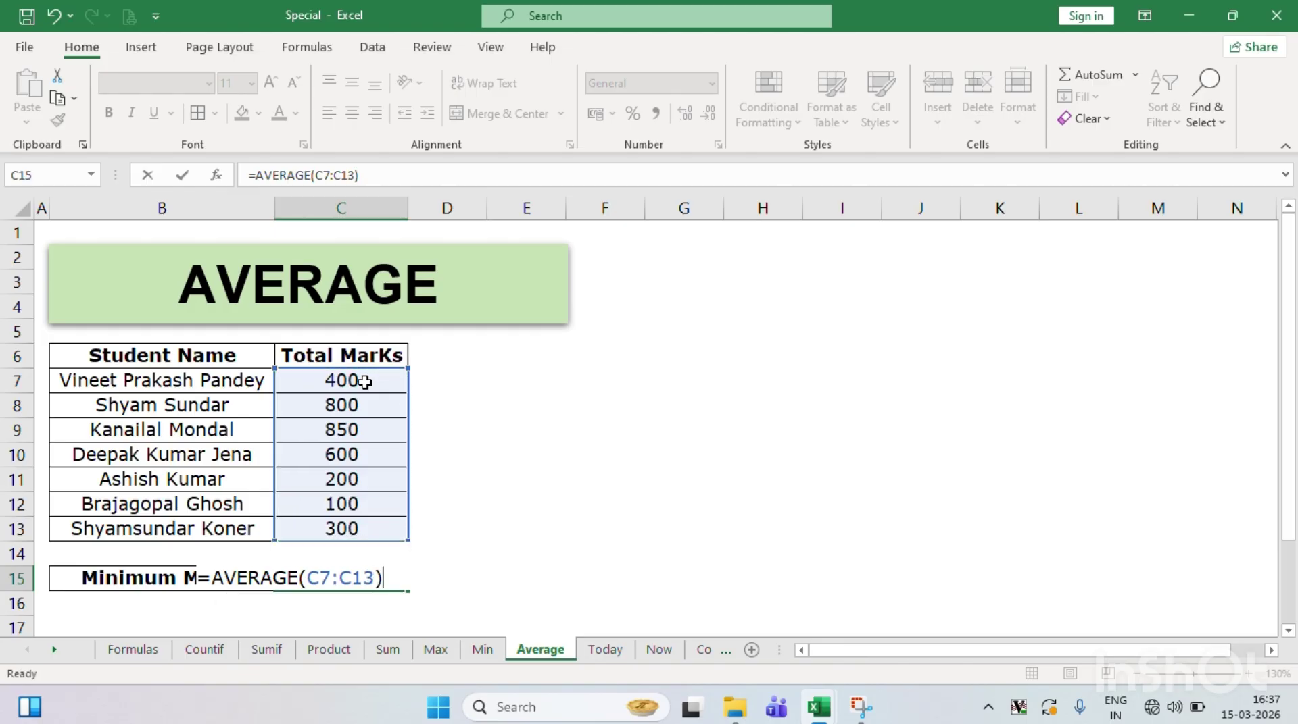
key(Return)
key(Up)
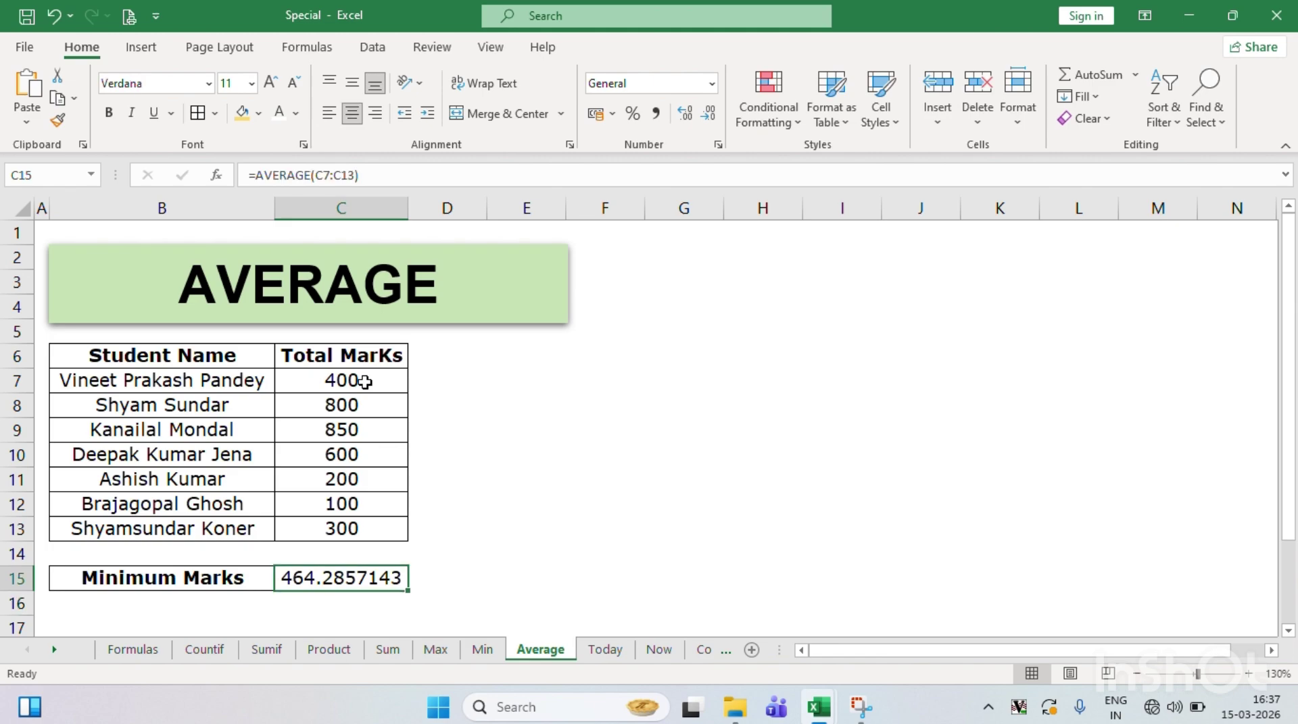
click(365, 382)
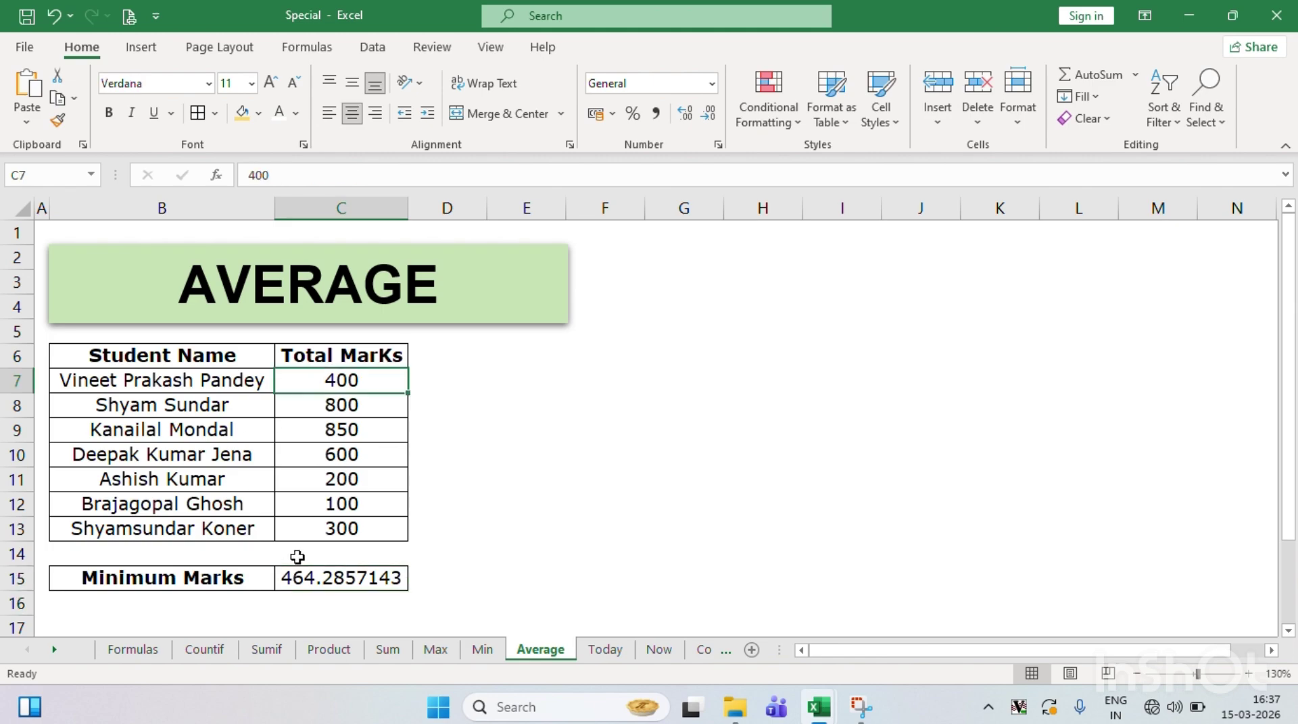
key(ctrl+b)
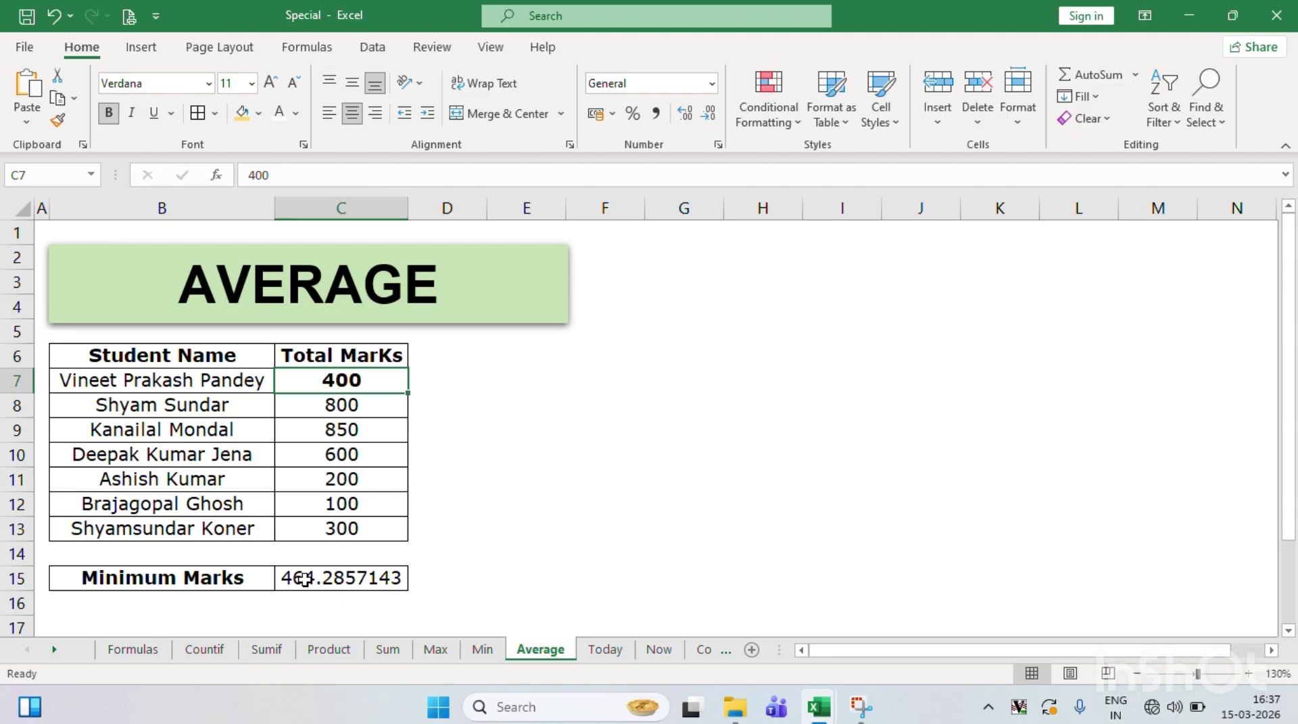
click(516, 524)
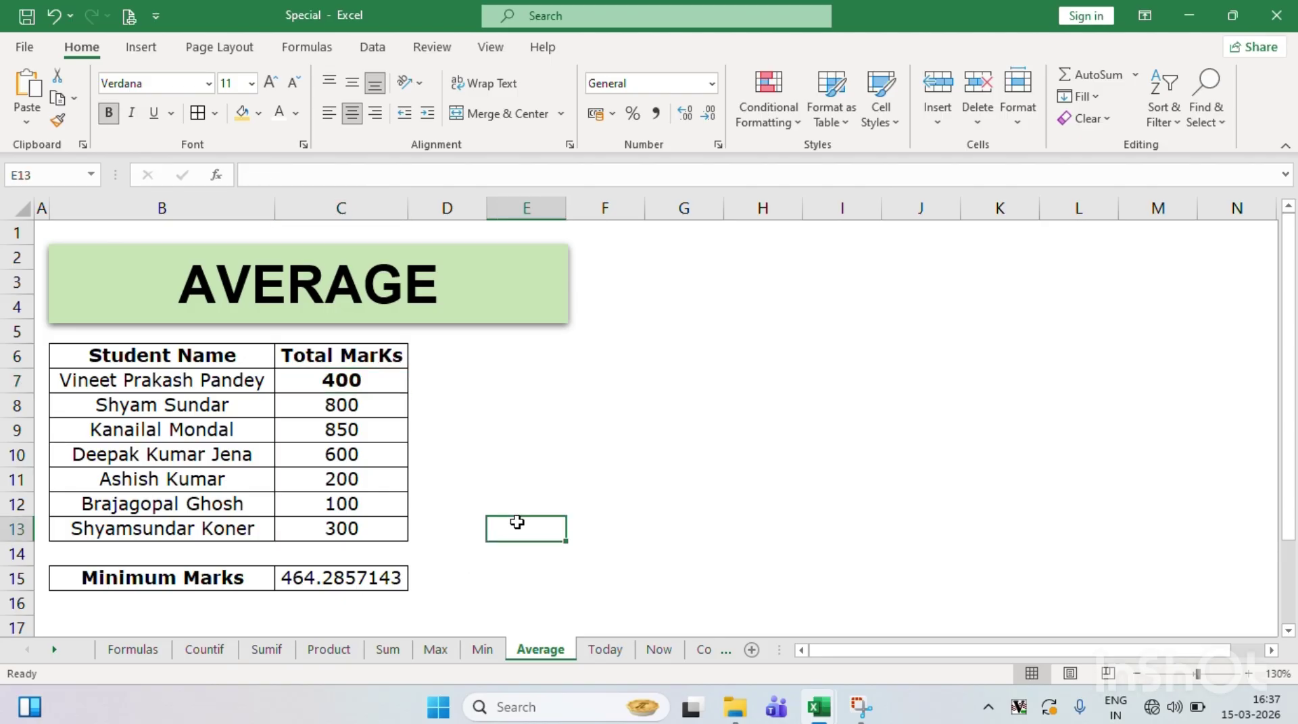
key(ctrl+z)
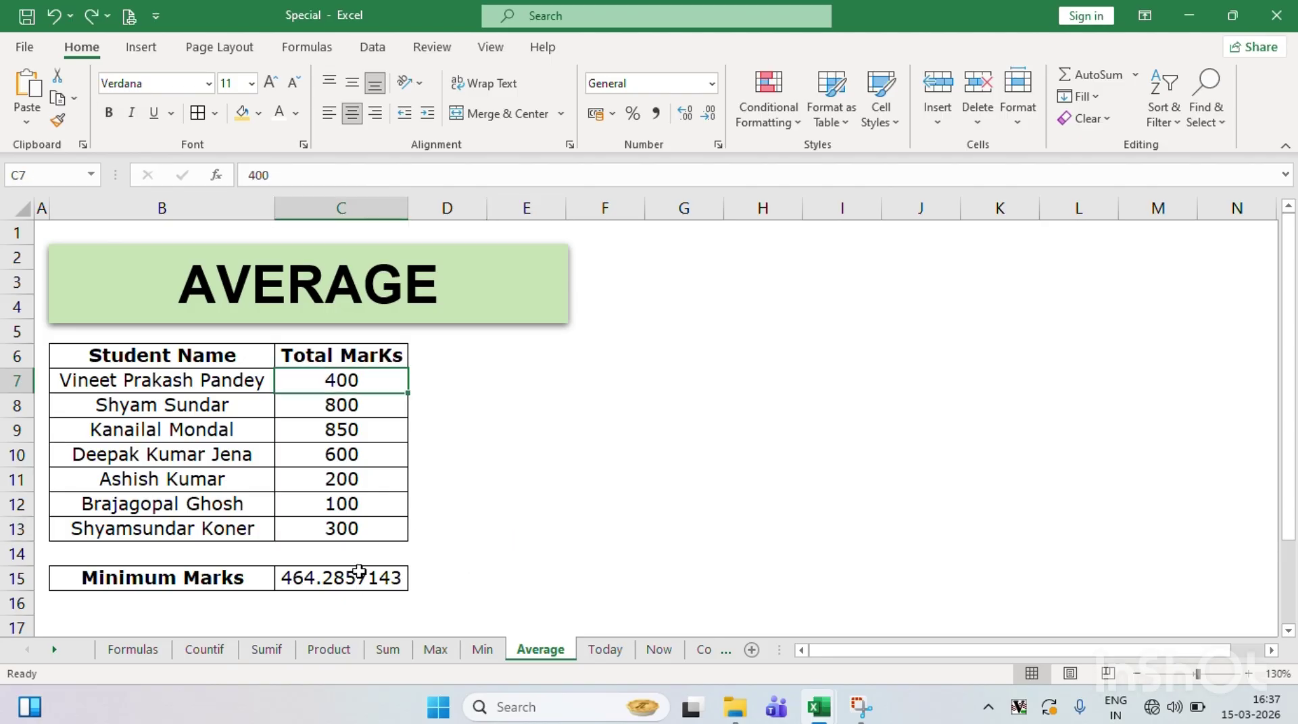
- Show the average in C15 with four decimal places and give the cell a light orange fill
click(364, 571)
click(707, 113)
click(708, 113)
click(708, 113)
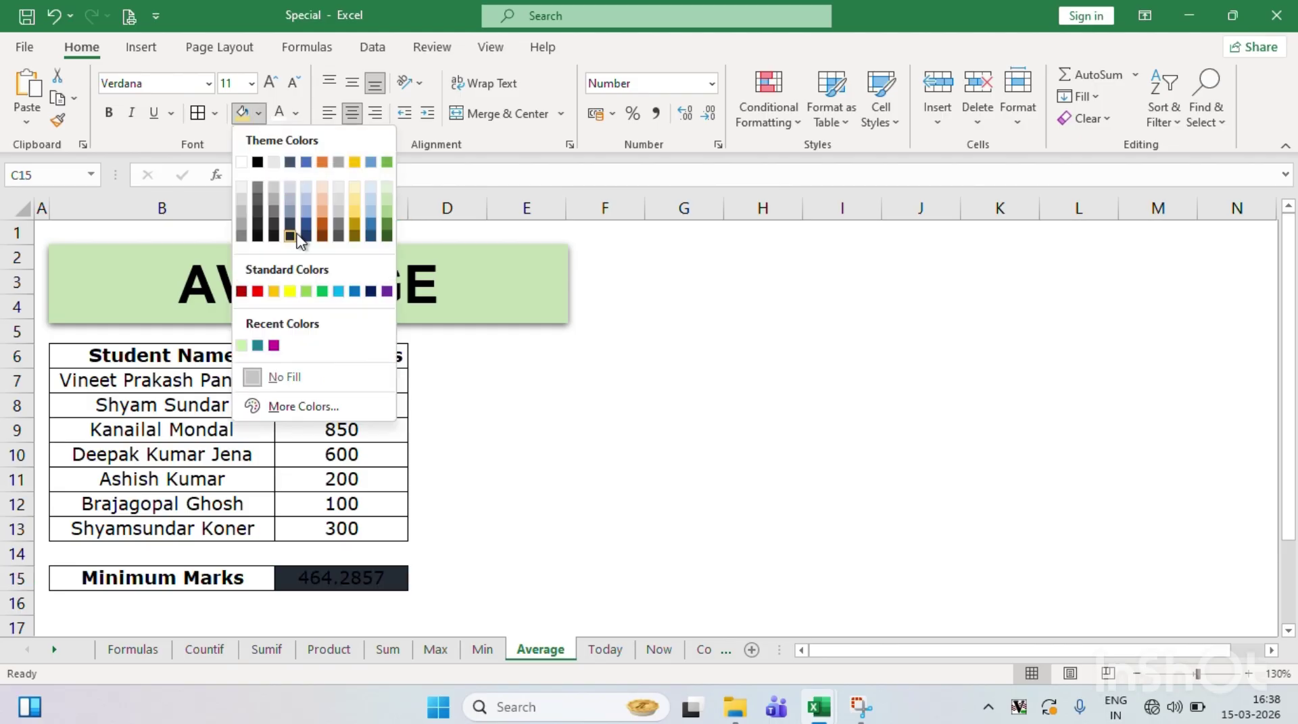
click(322, 203)
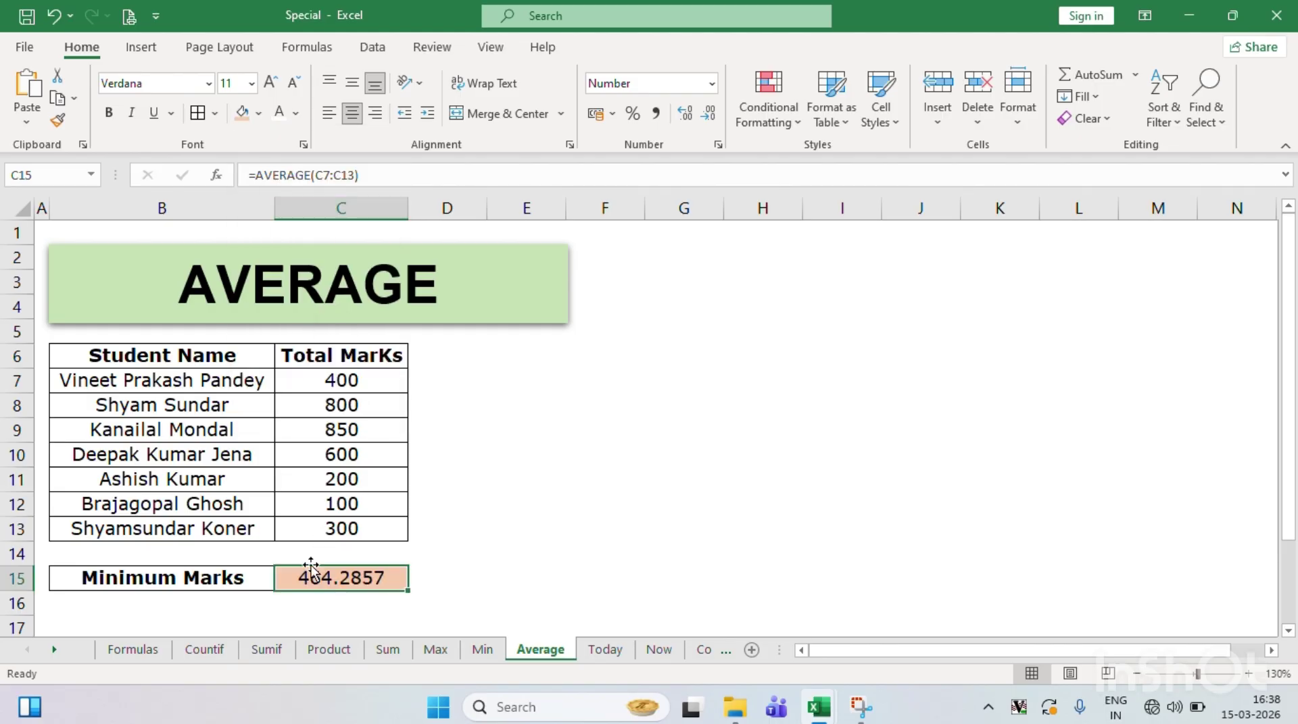
click(300, 608)
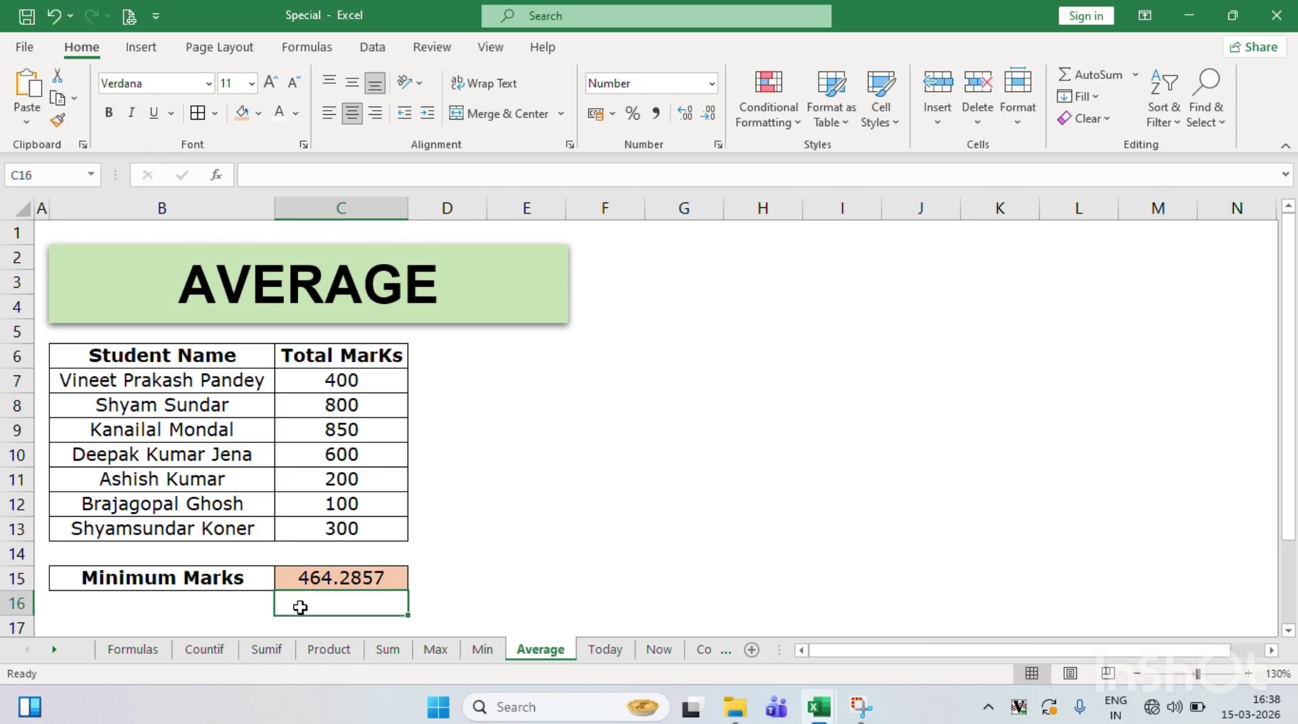
- Compare the AVERAGE formula's result in C15 with the total marks in C7:C13
click(338, 580)
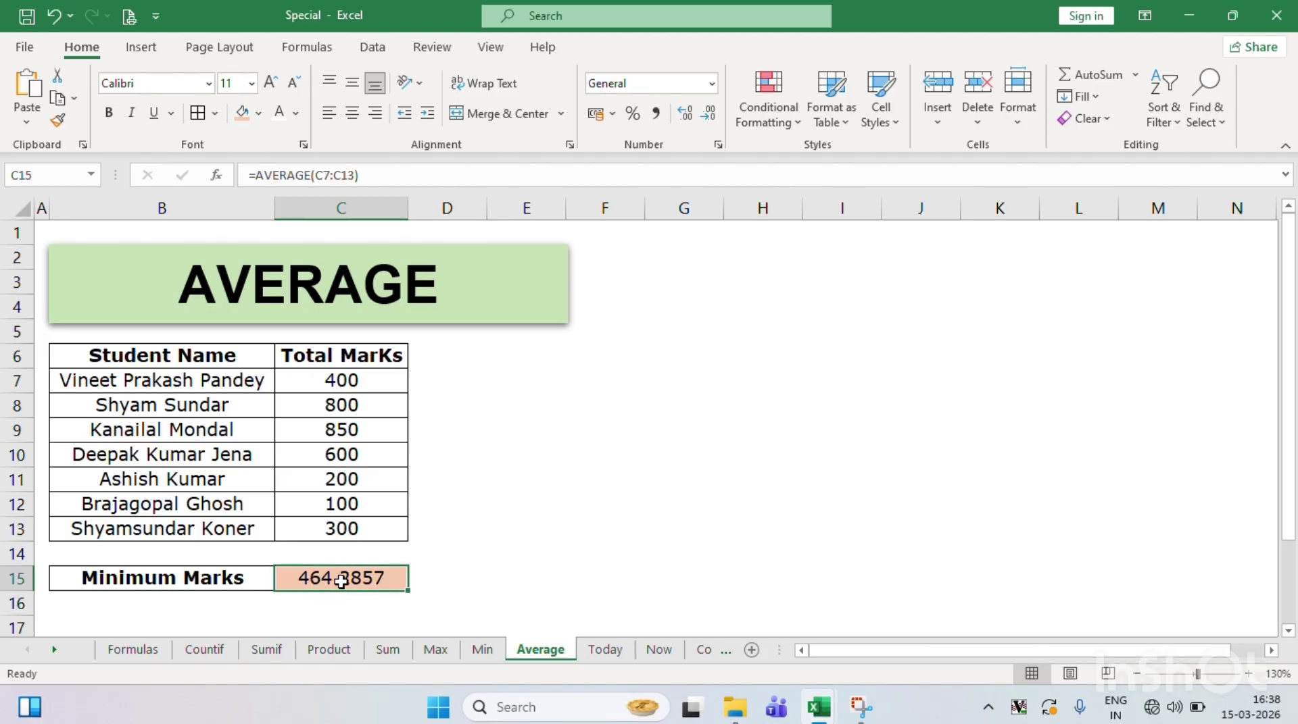
click(356, 382)
key(ctrl+shift+Down)
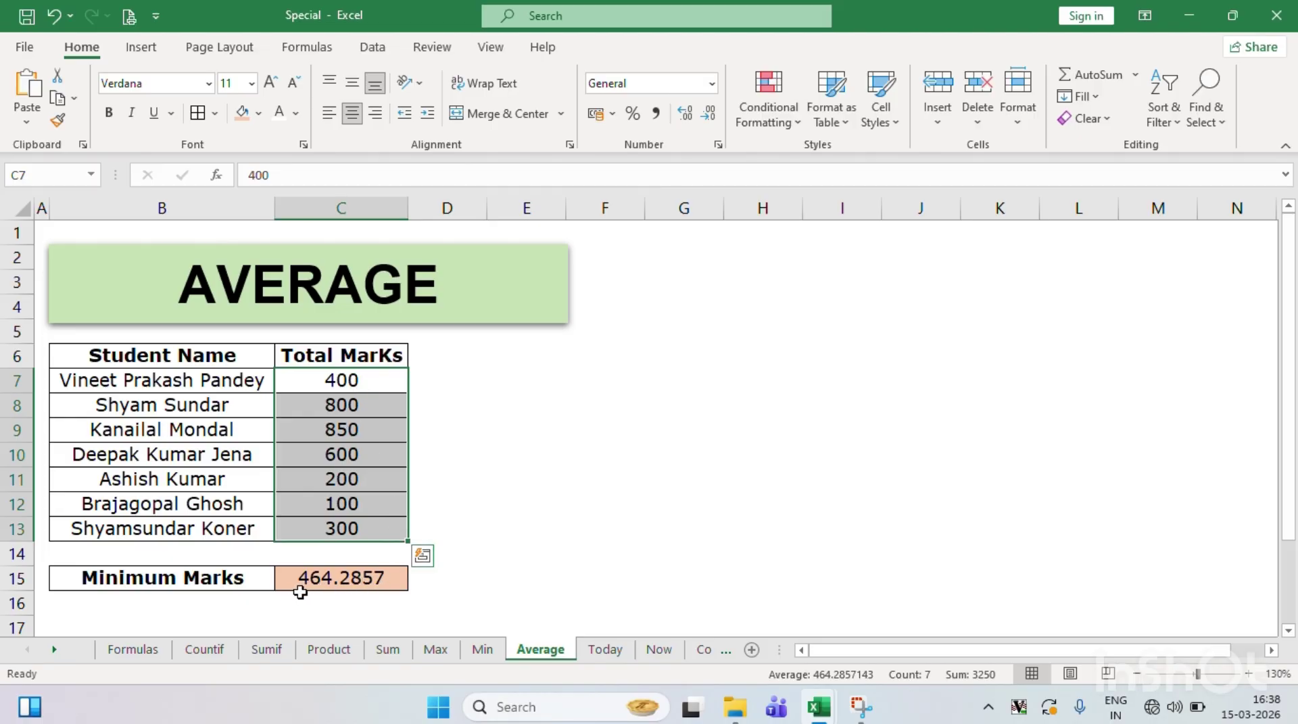
click(530, 424)
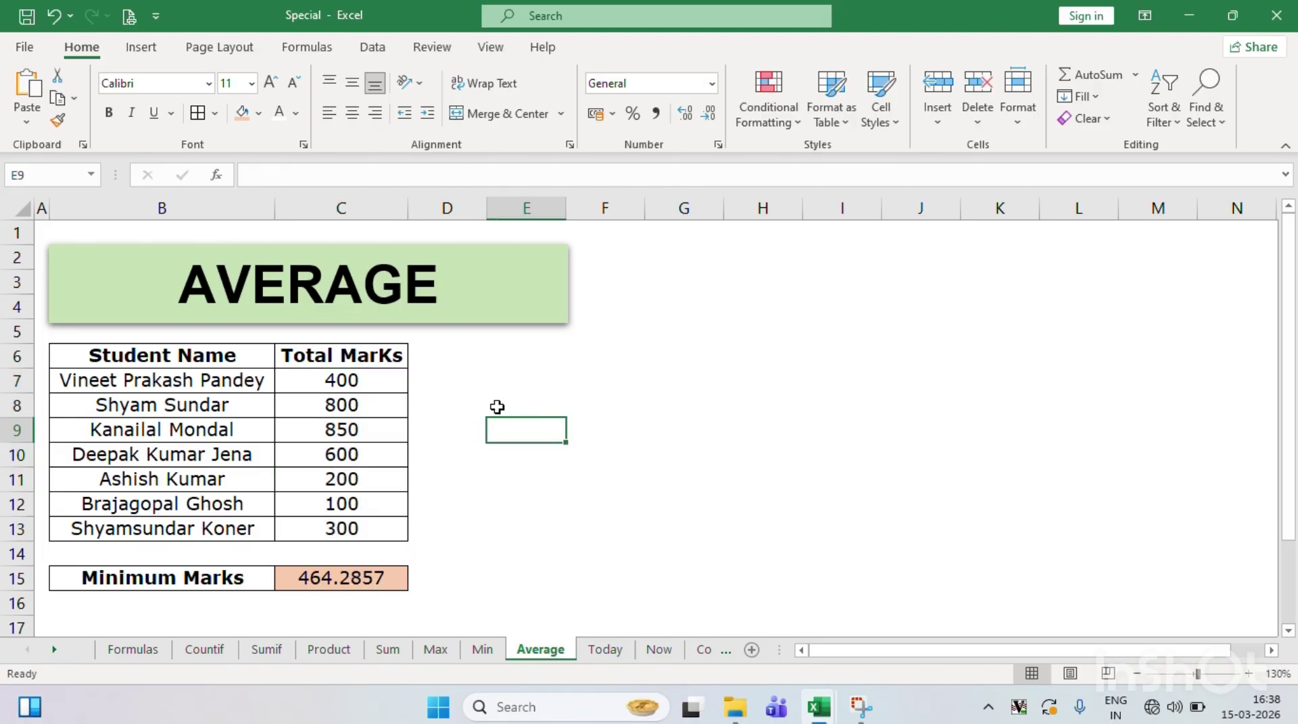
click(476, 406)
click(547, 402)
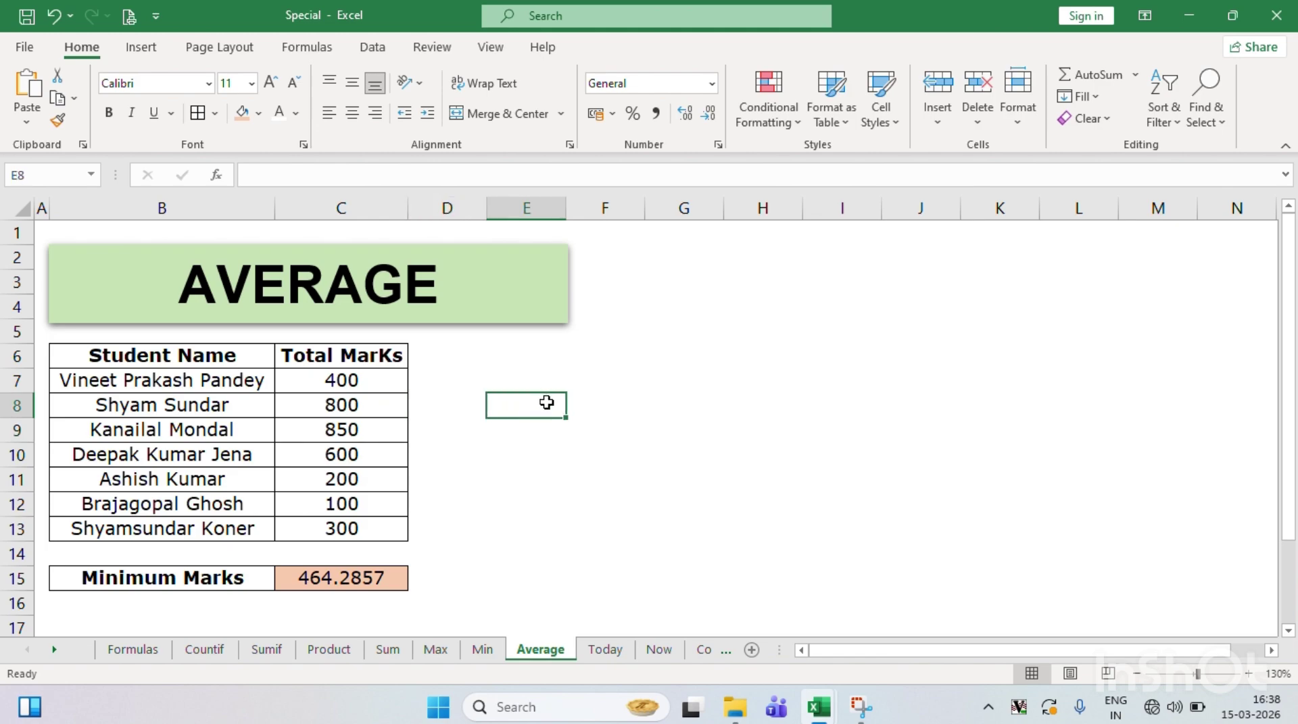
- Open the Today sheet and start a formula entry in C7 beside Today Date
click(605, 650)
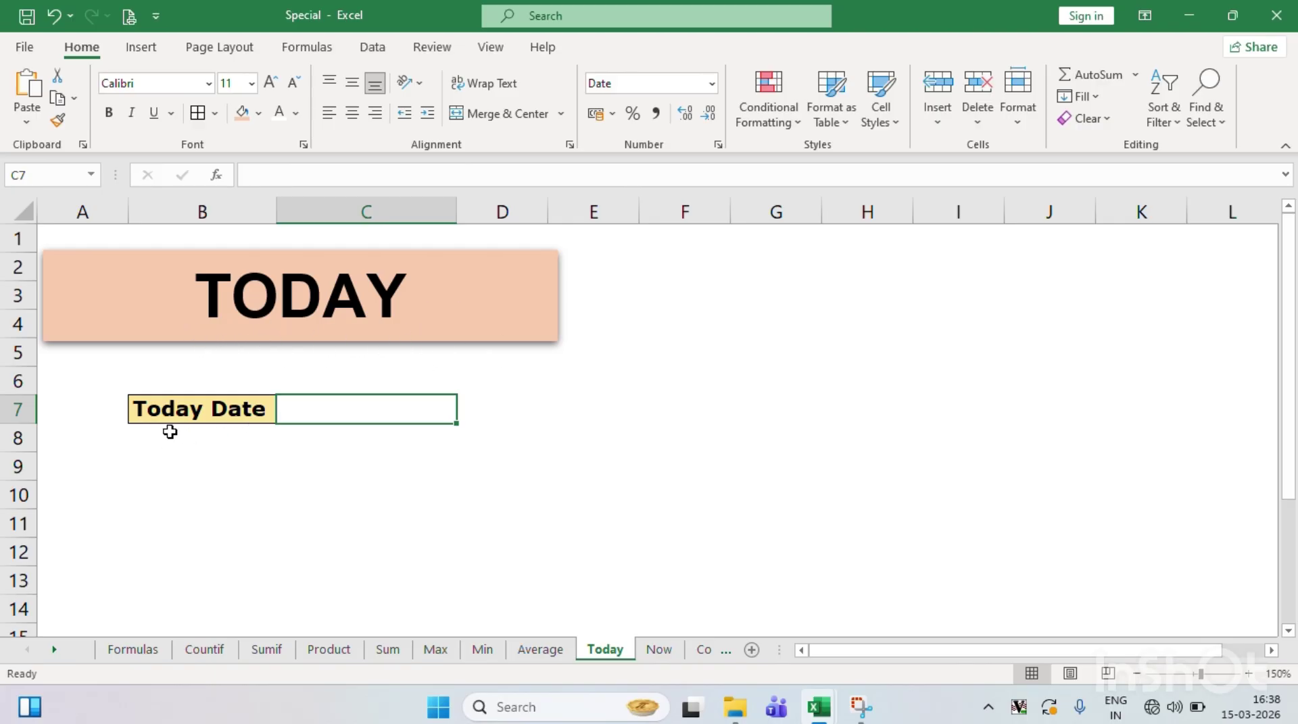
click(206, 456)
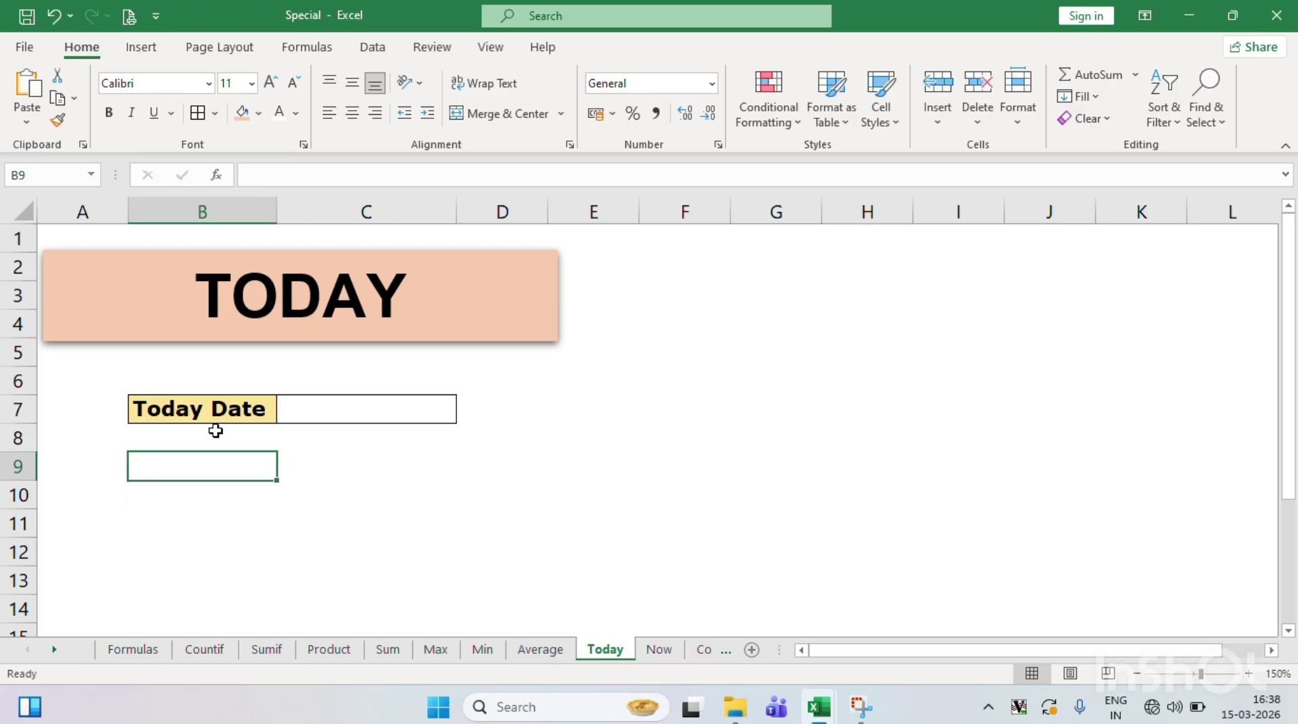
click(345, 412)
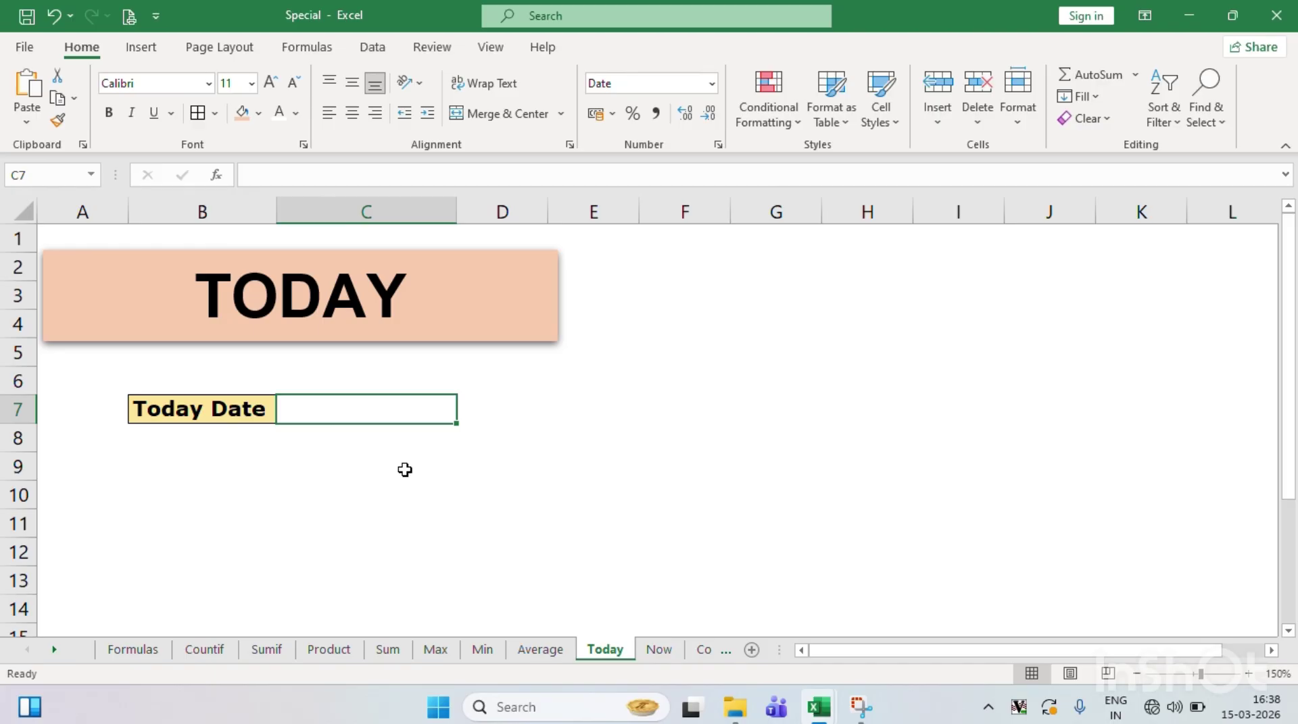
text(+)
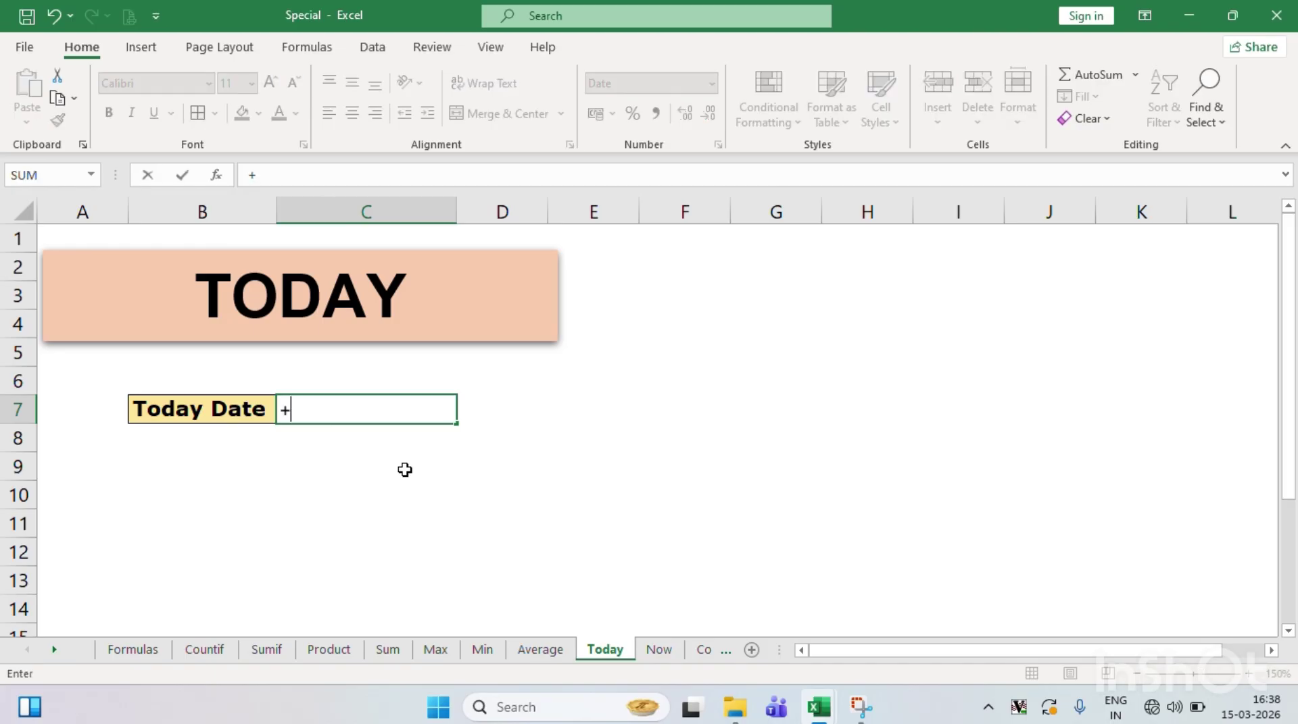
key(BackSpace)
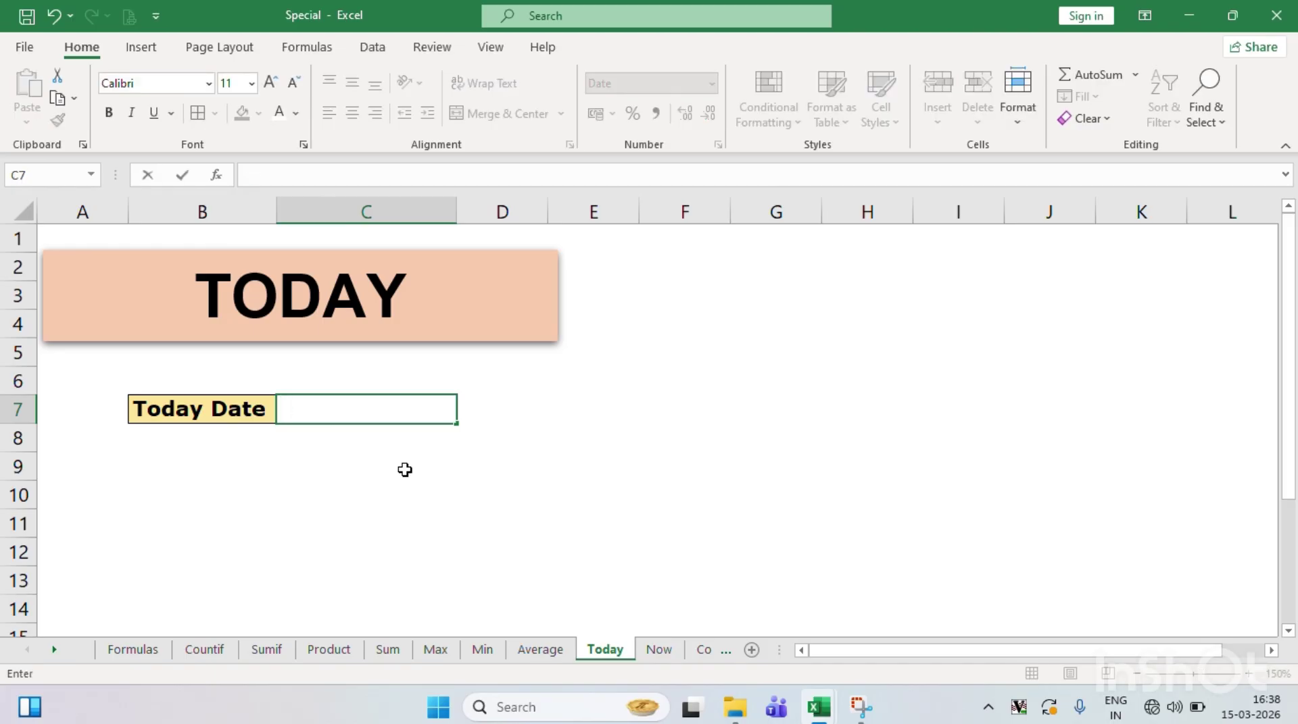
- Enter the formula =TODAY() in cell C7 beside the Today Date label
text(=TO)
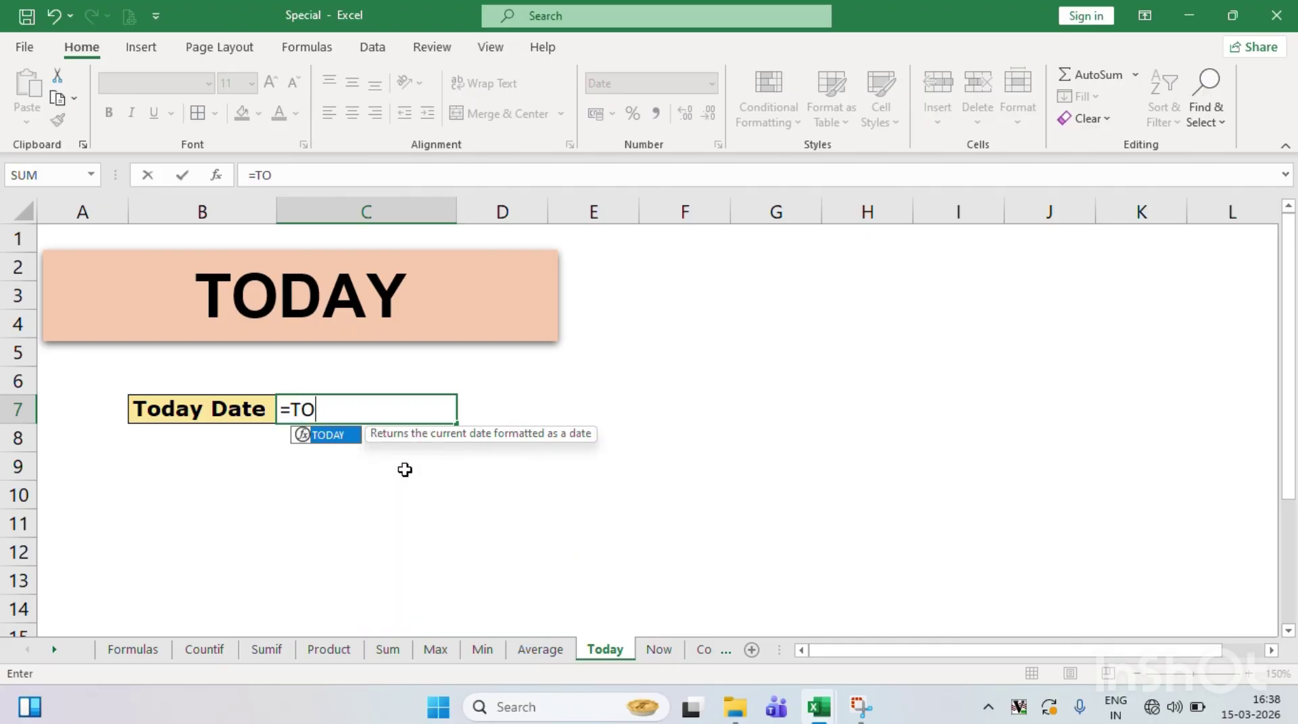
text(DAY()
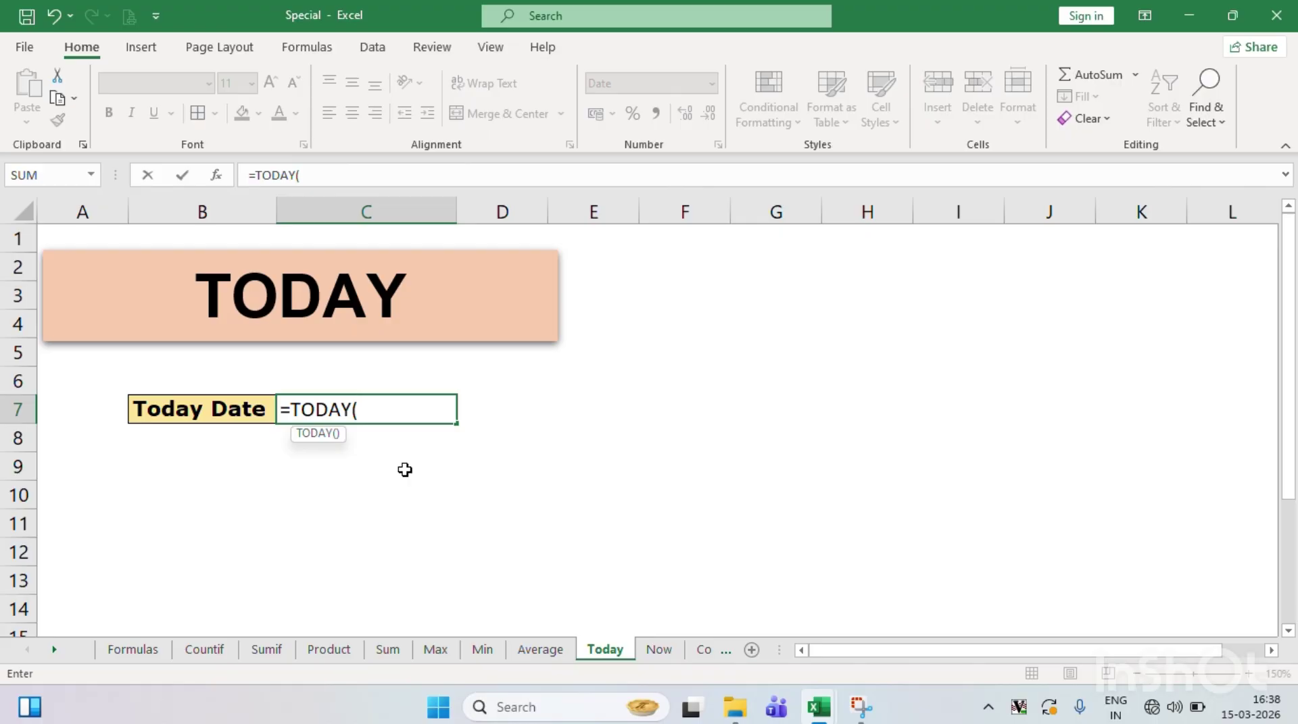
text())
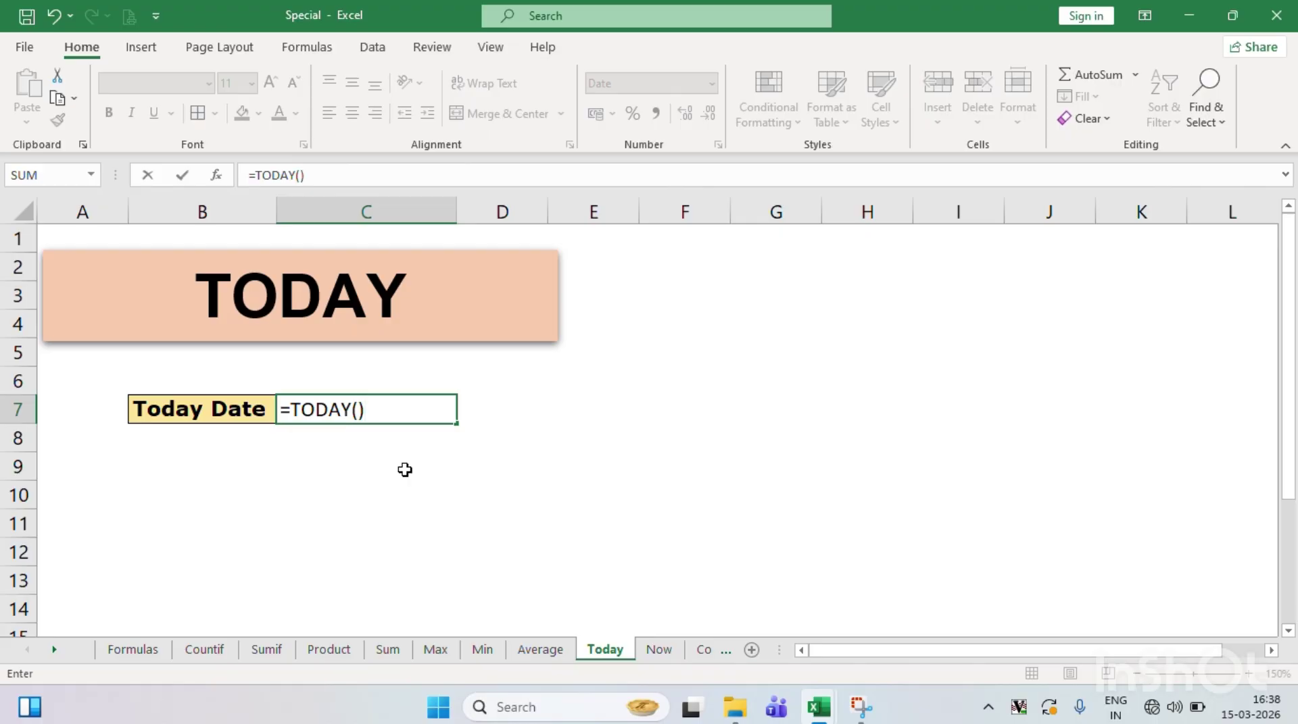
key(Return)
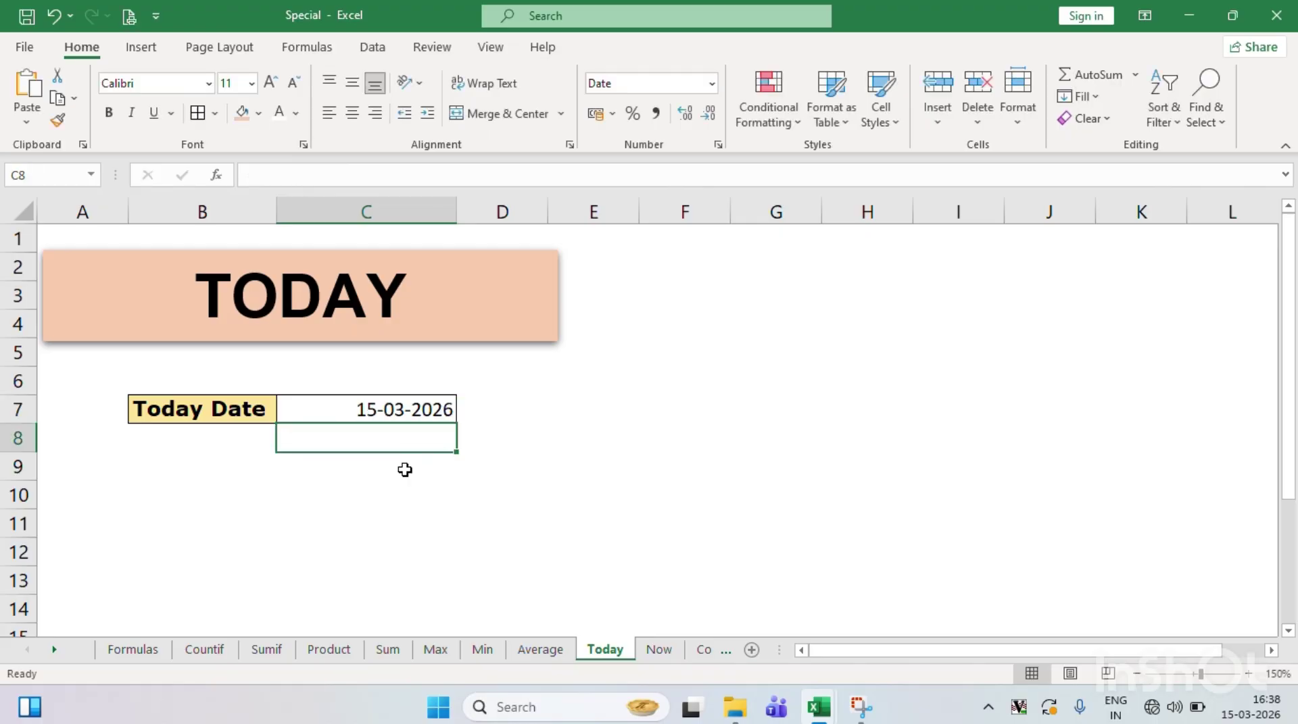
- Make the date in cell C7 bold and centre it horizontally
key(Up)
key(ctrl+b)
key(alt)
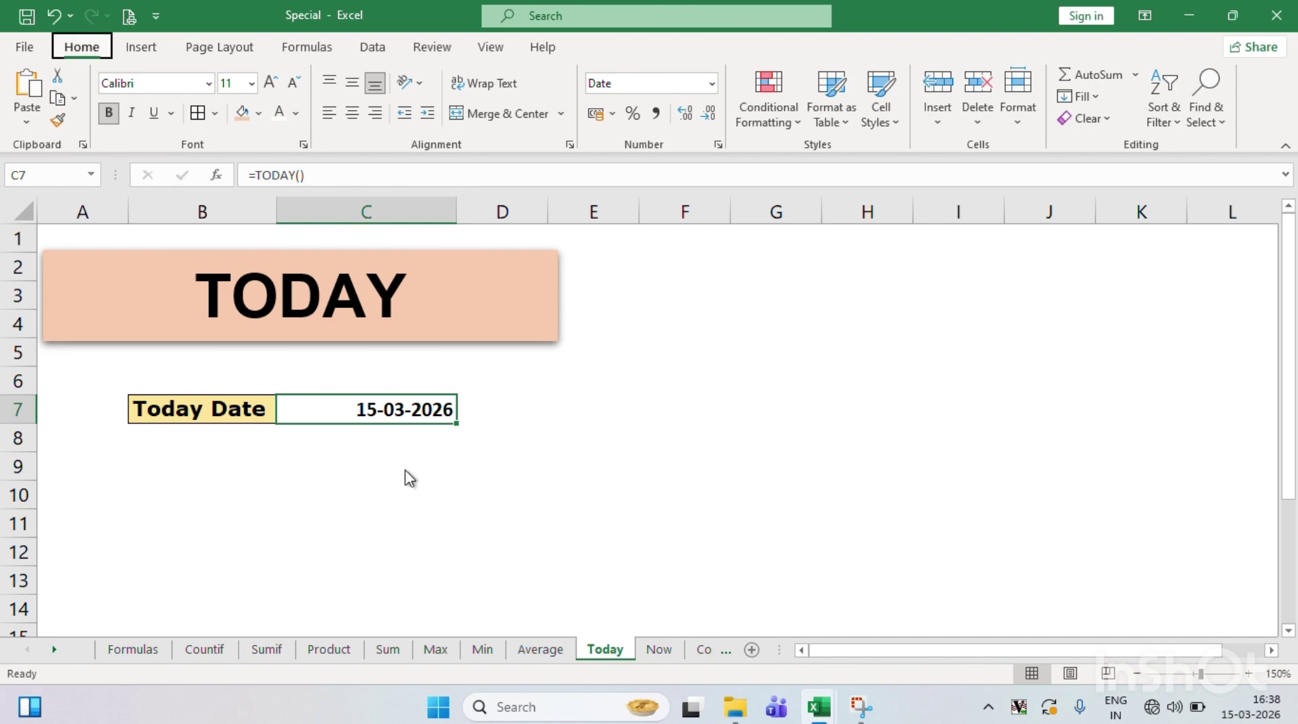
click(352, 115)
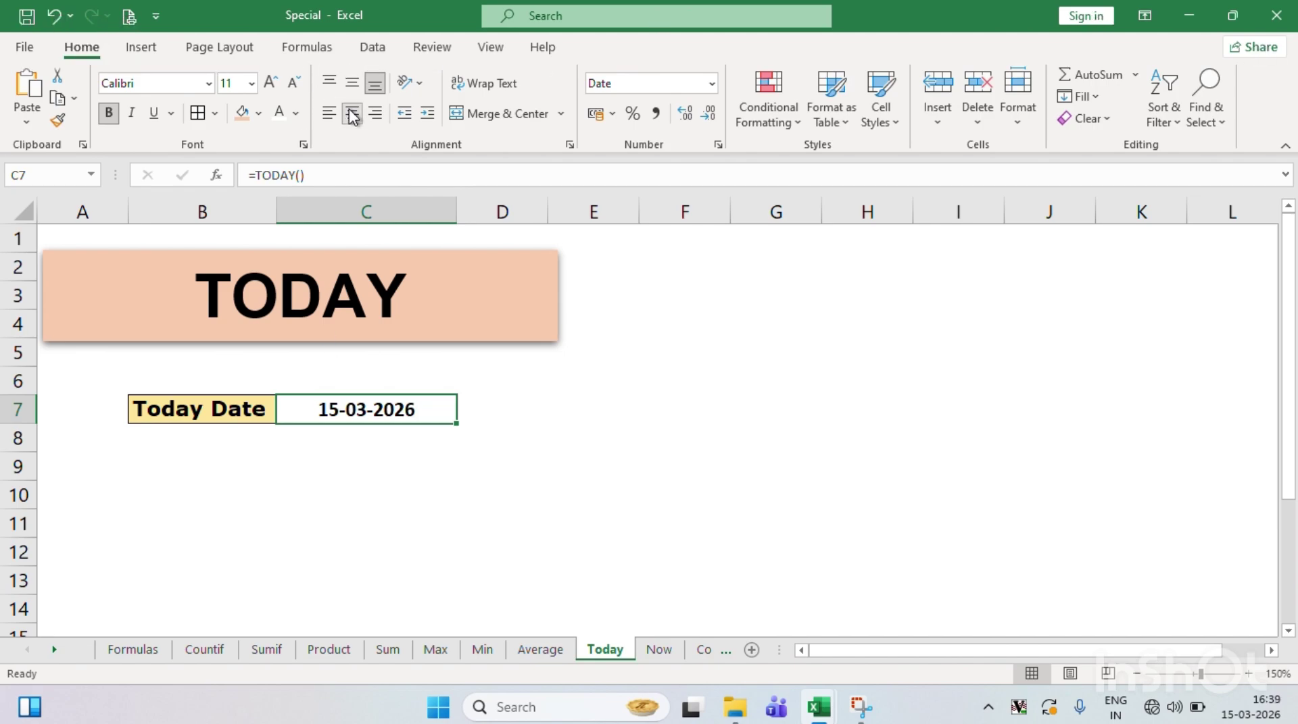
click(402, 487)
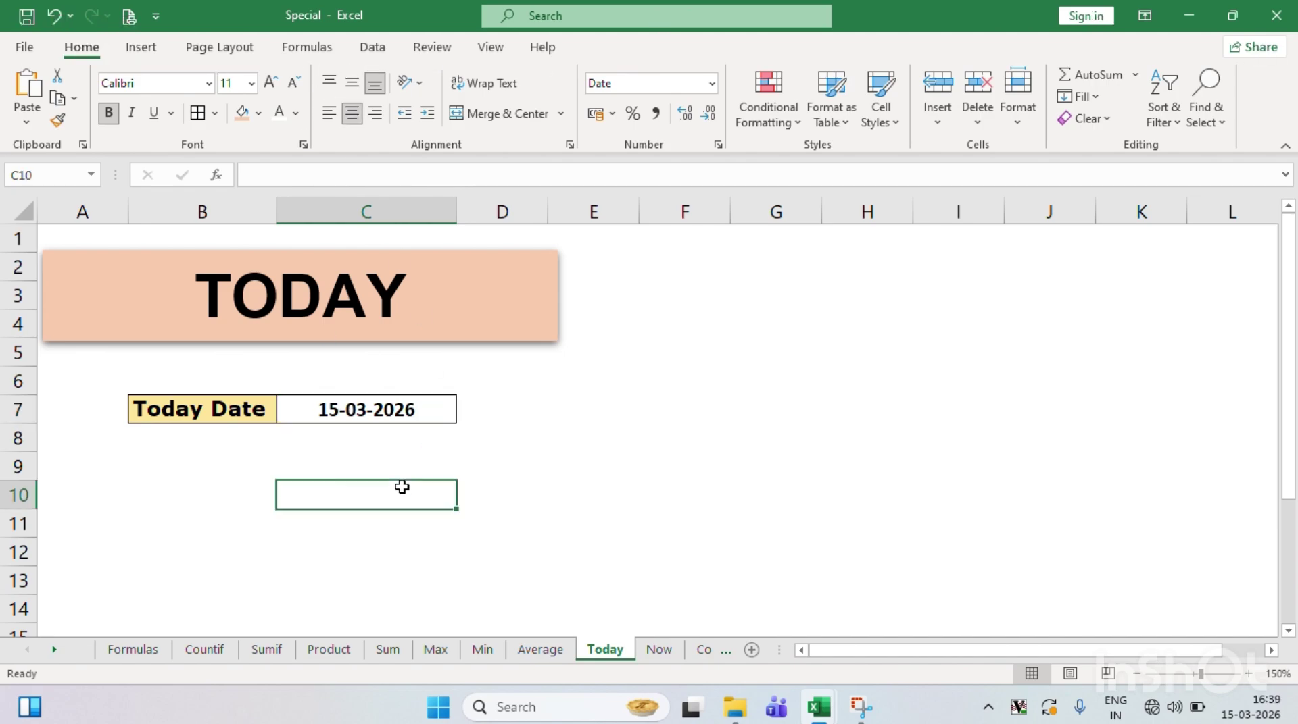
click(402, 444)
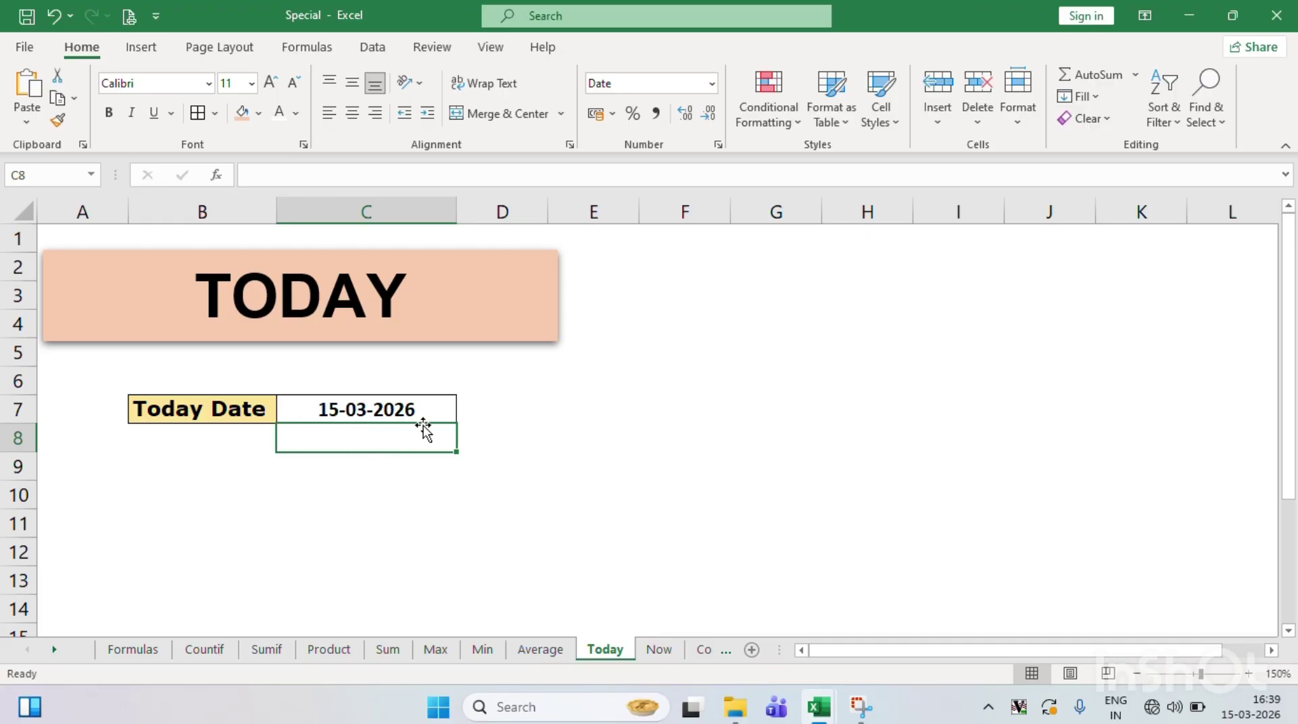
click(480, 407)
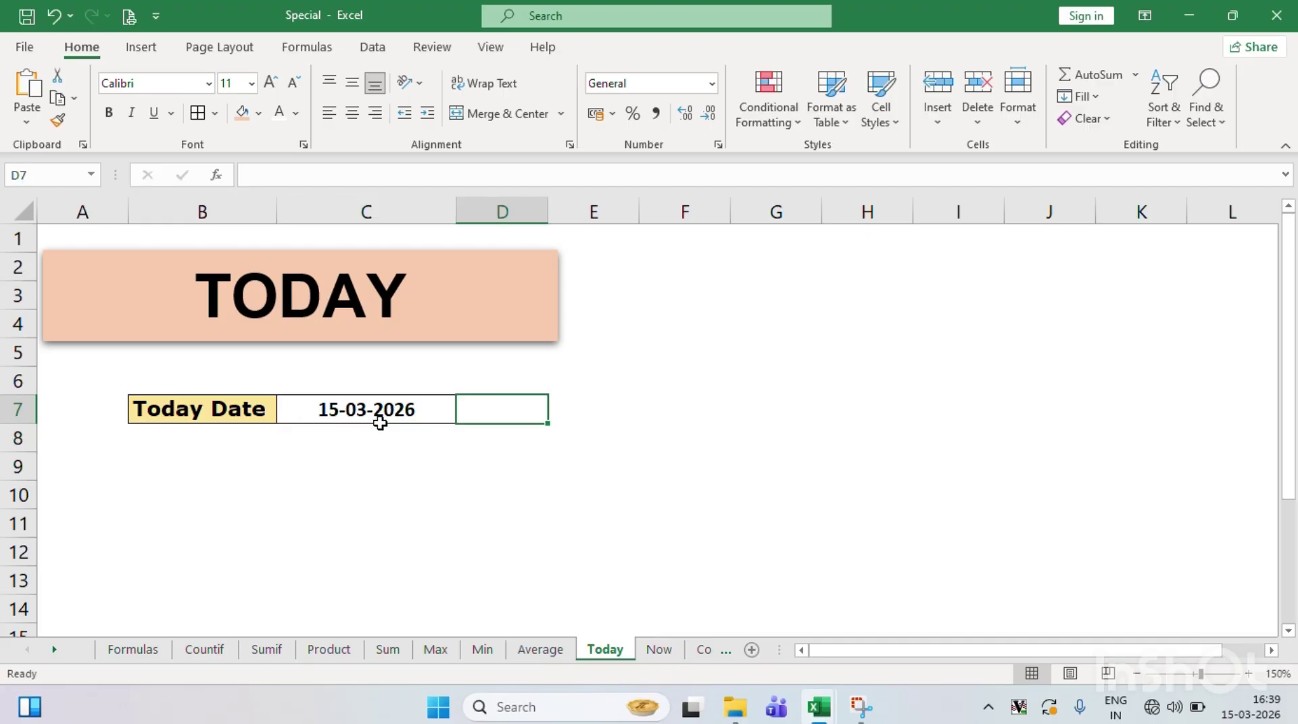
click(353, 434)
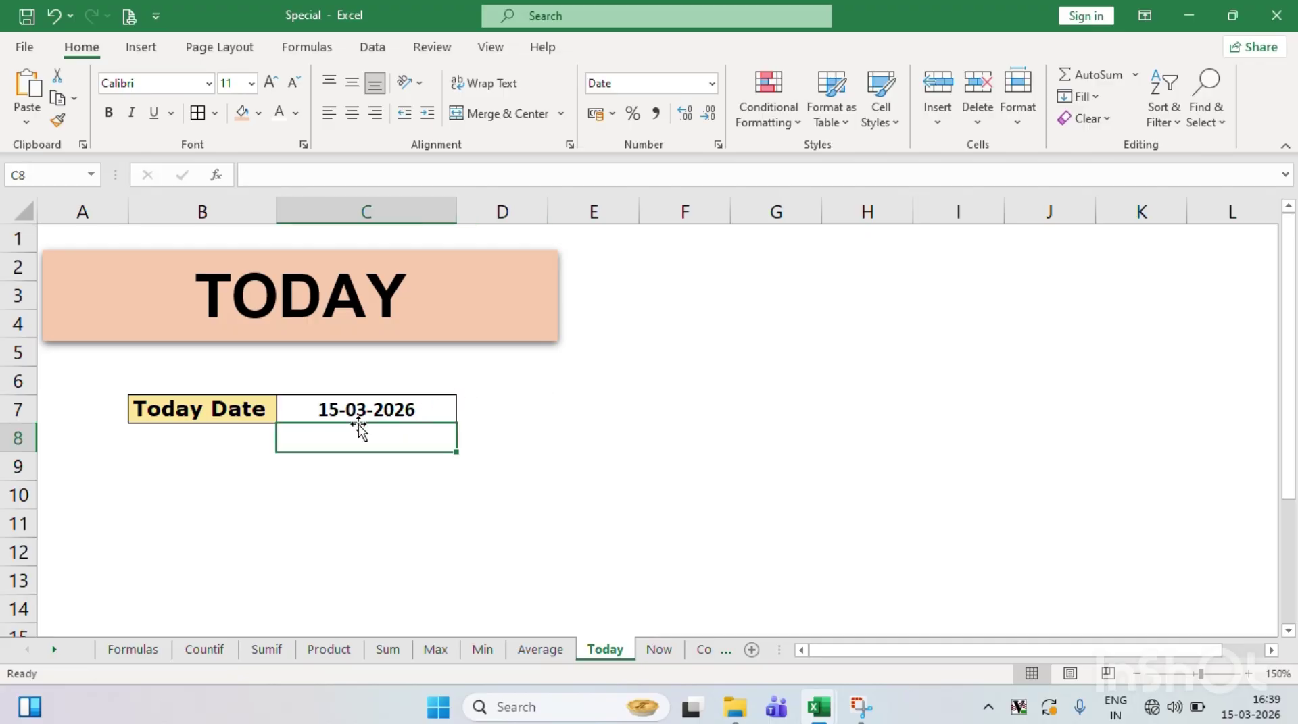
click(499, 398)
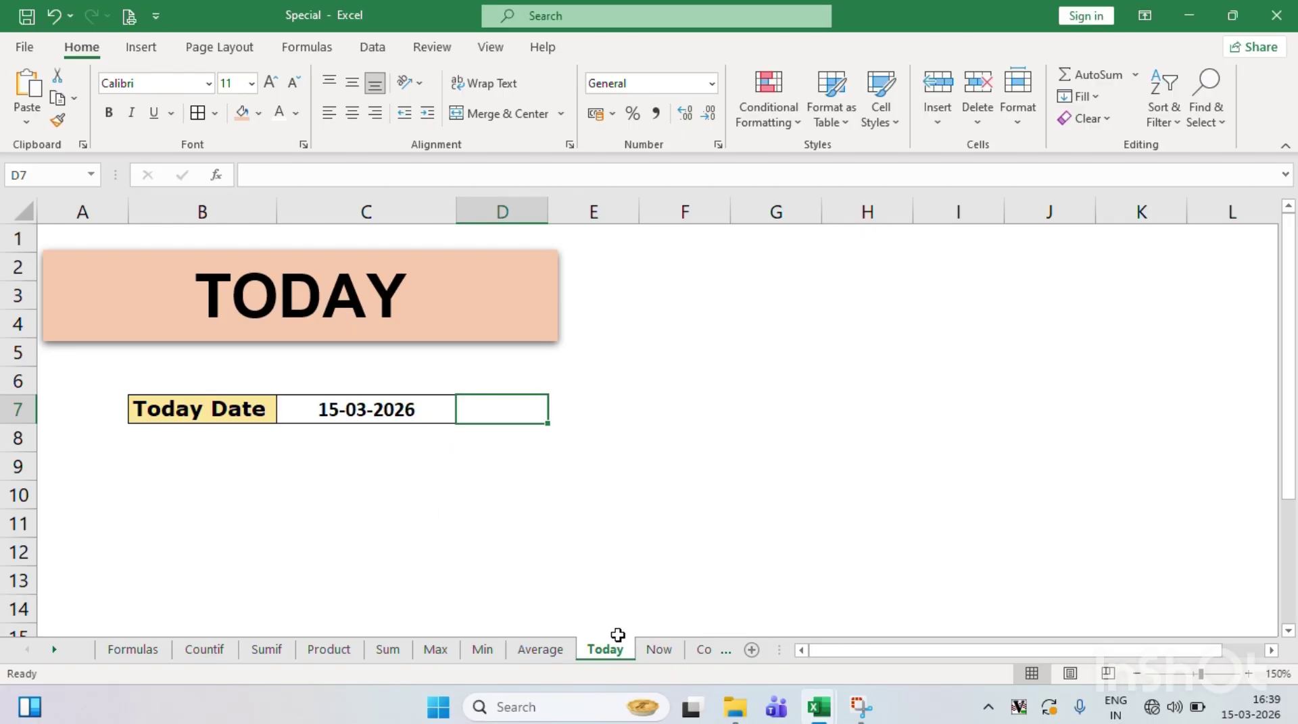
- On the Now sheet, enter the formula =NOW() in cell D7 beside the Current Date & Current Time label
click(644, 650)
click(547, 468)
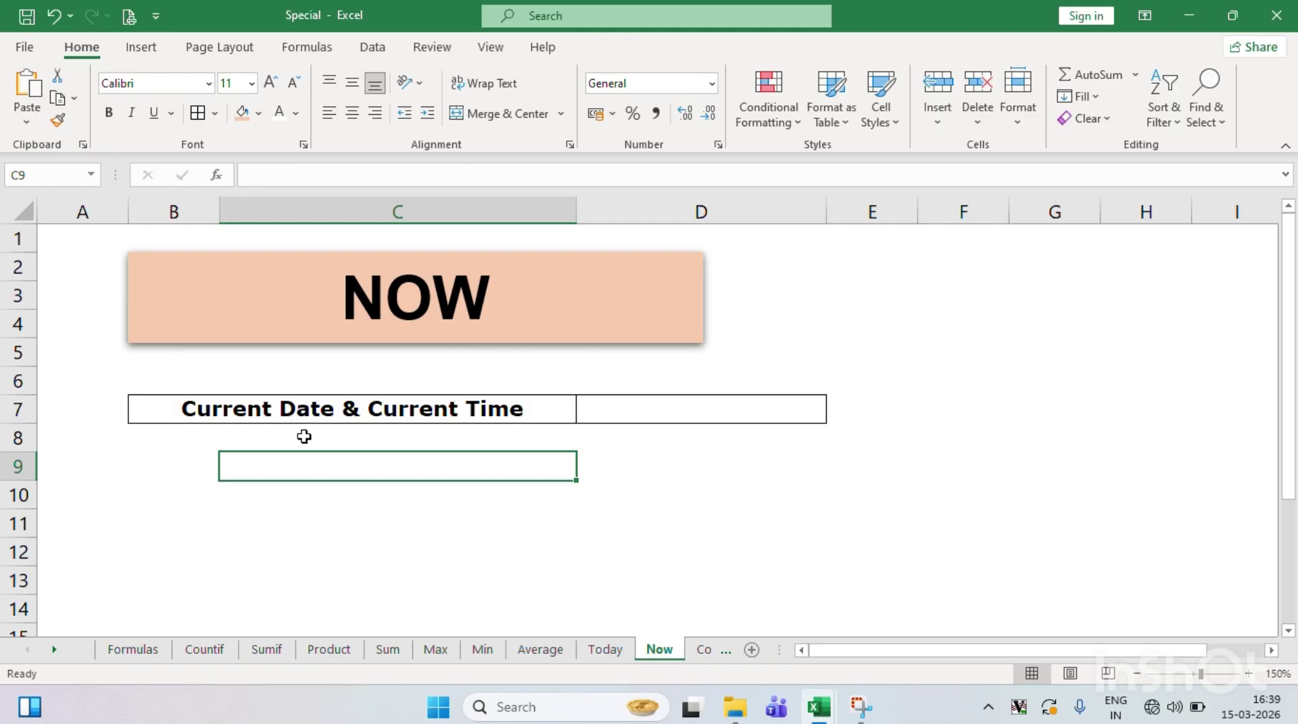
click(605, 416)
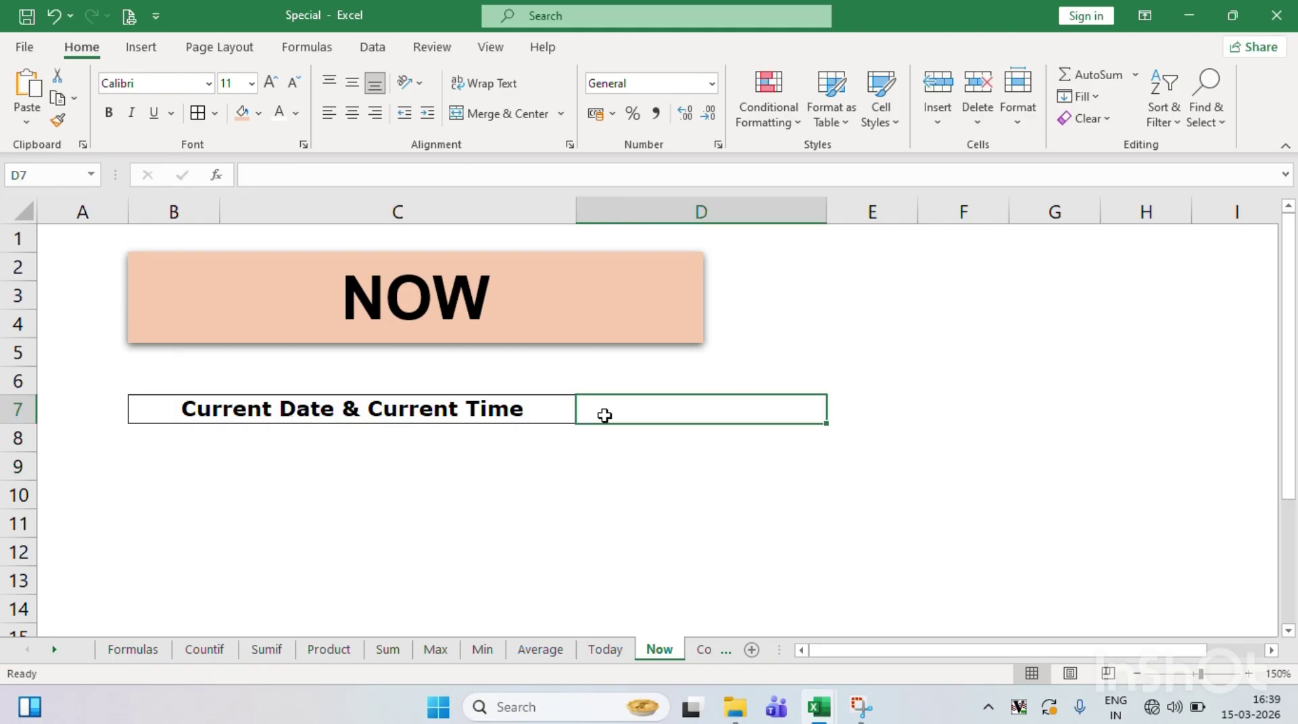
text(=)
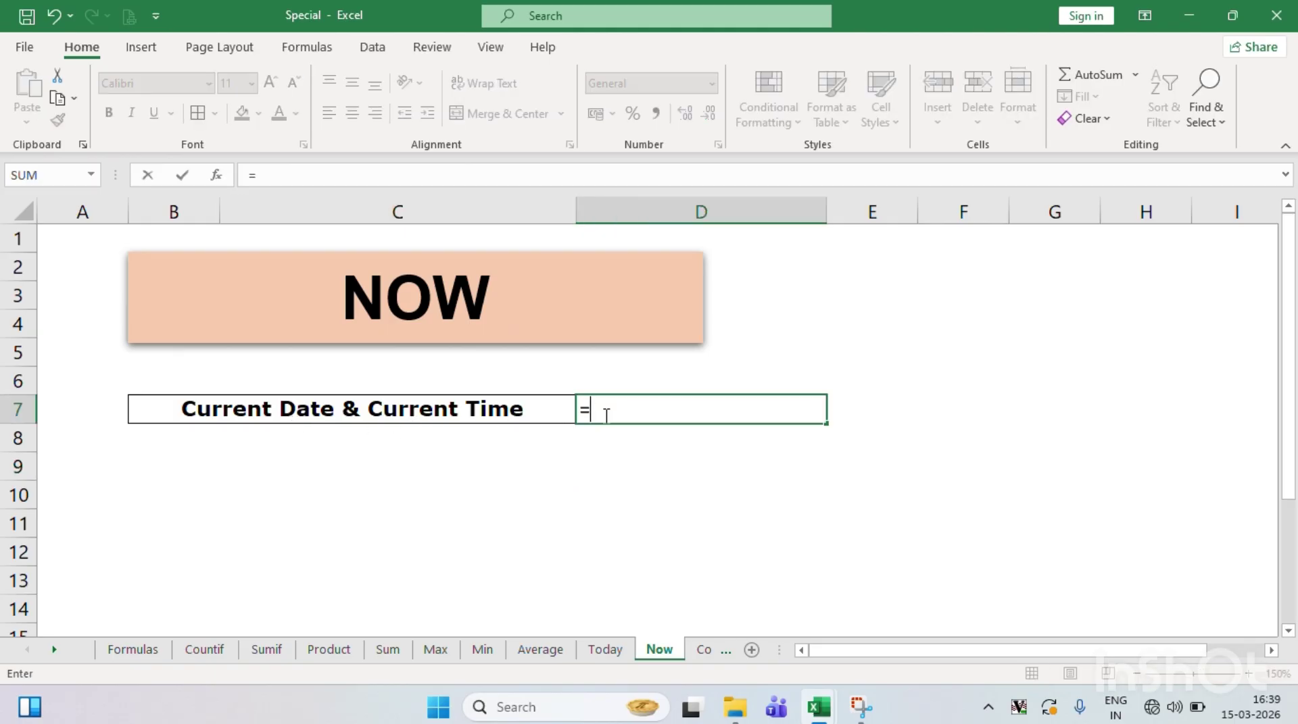
text(NOW)
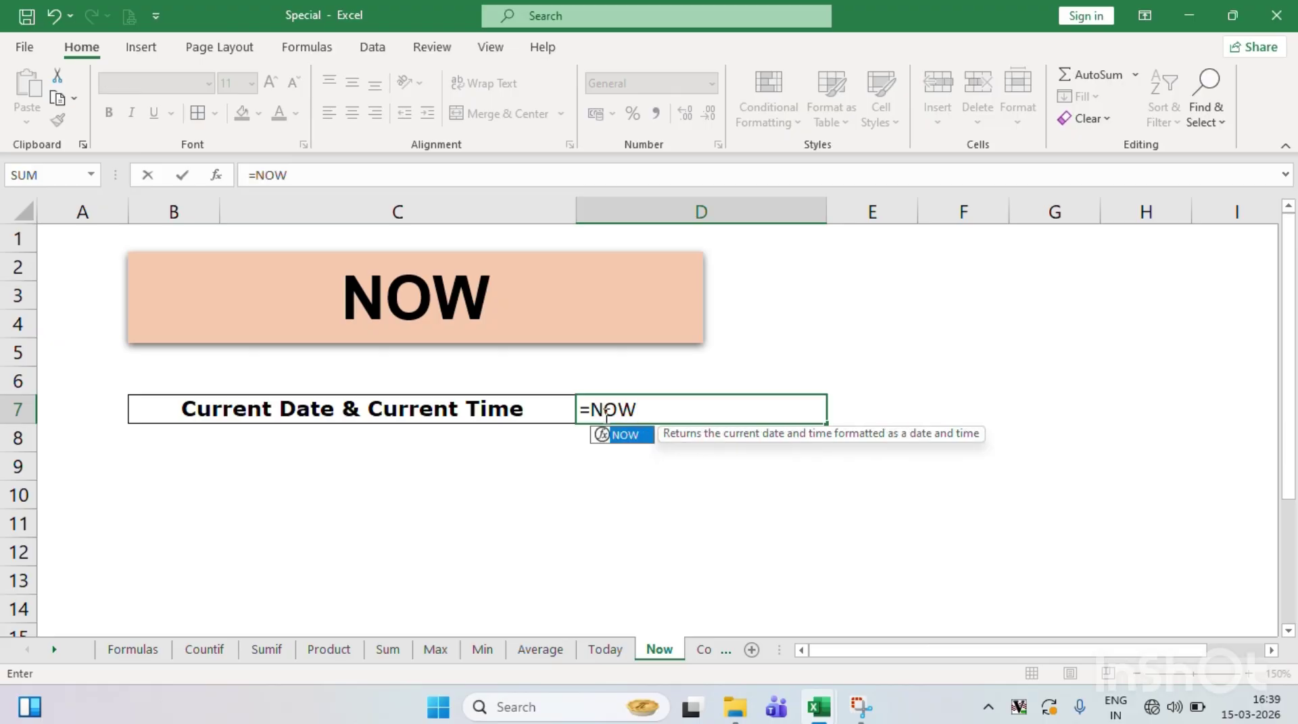
text(()
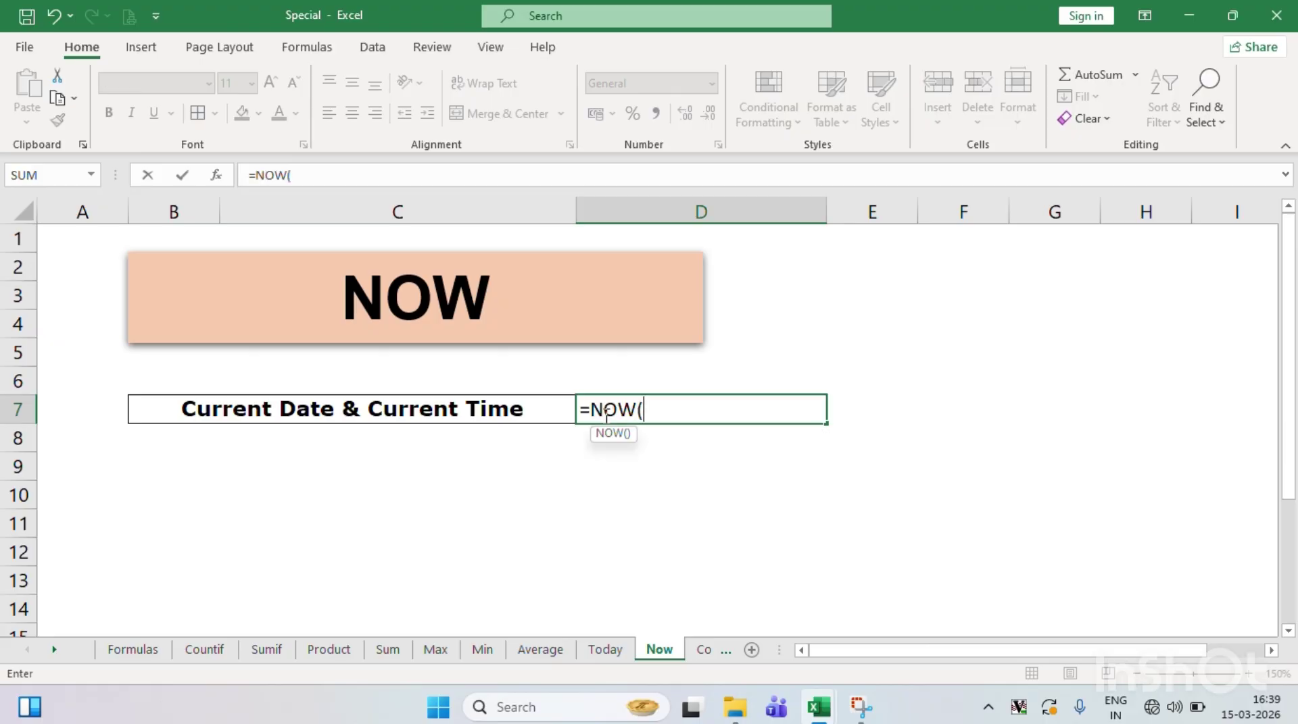
text())
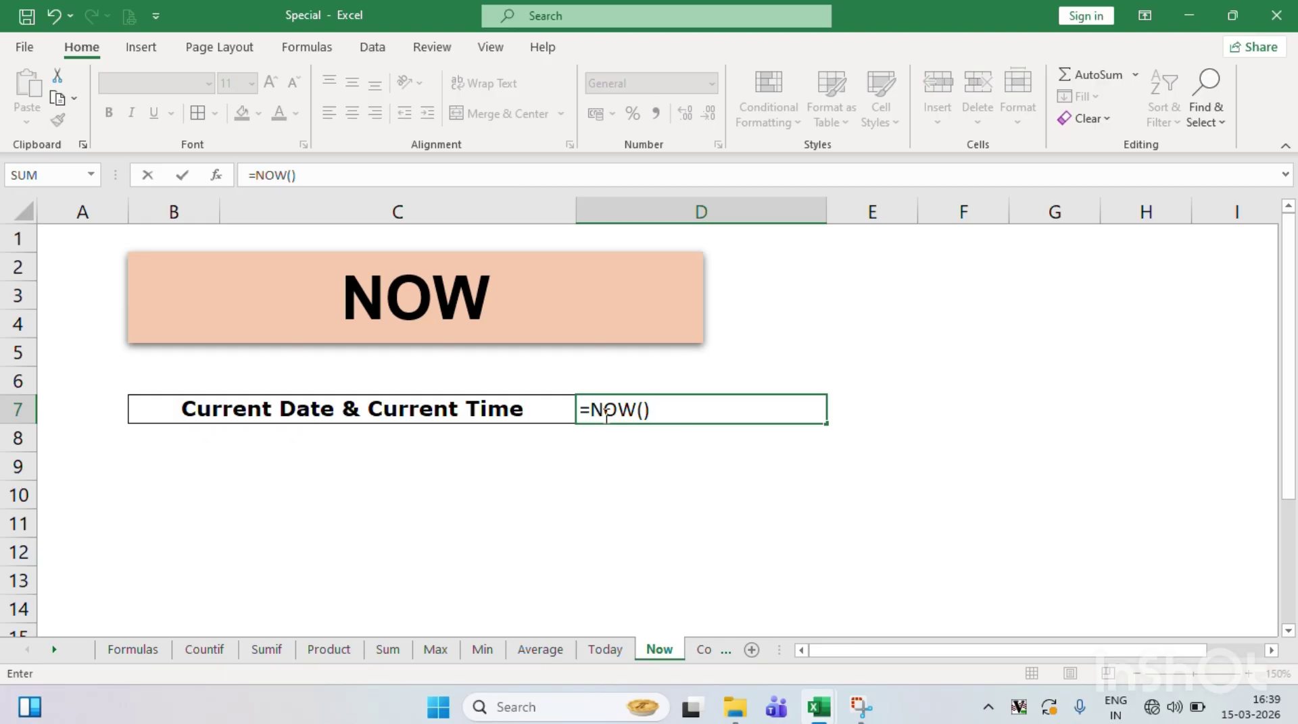
key(Return)
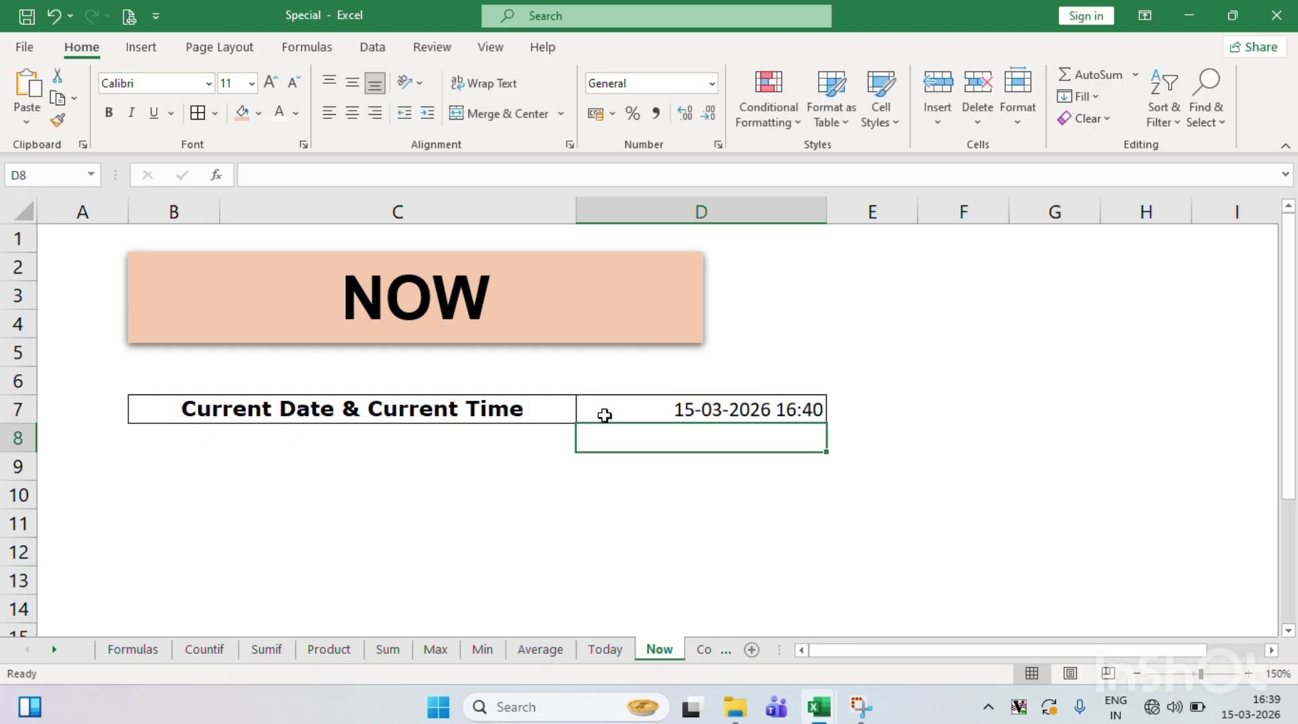
- Centre the date and time in cell D7 and give the cell a light gold fill
click(604, 416)
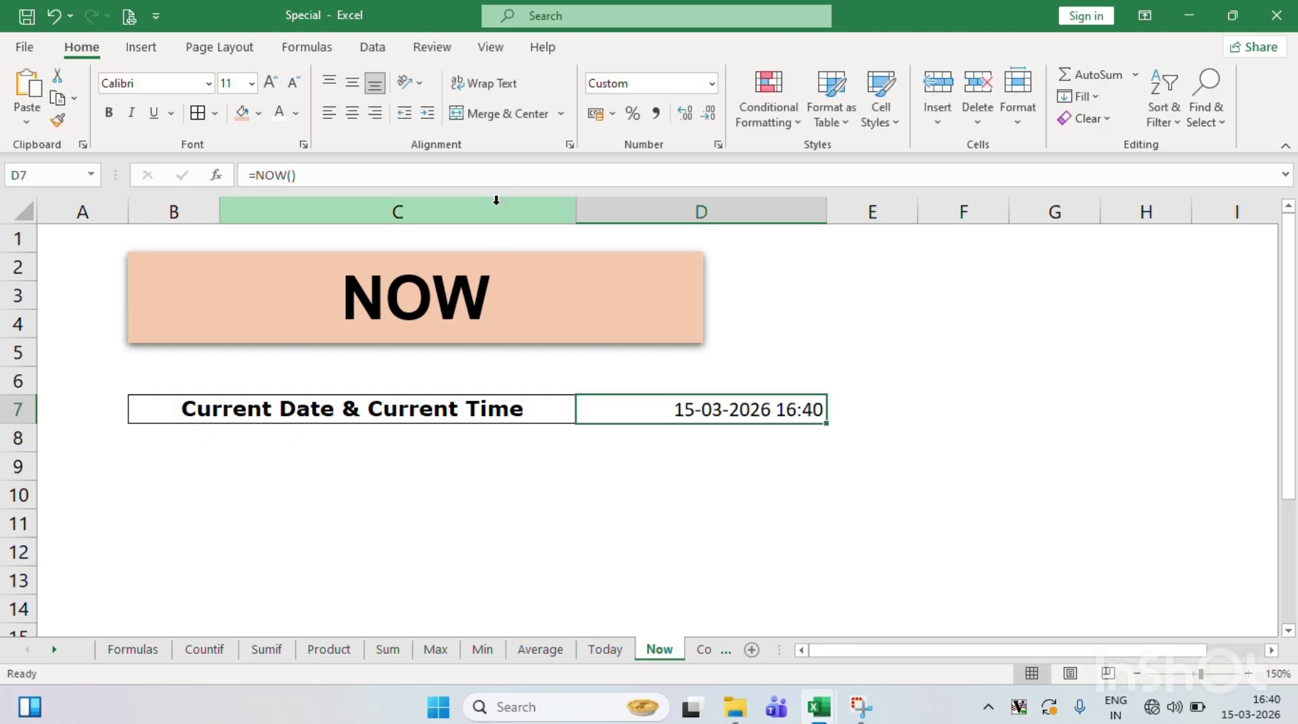
click(349, 119)
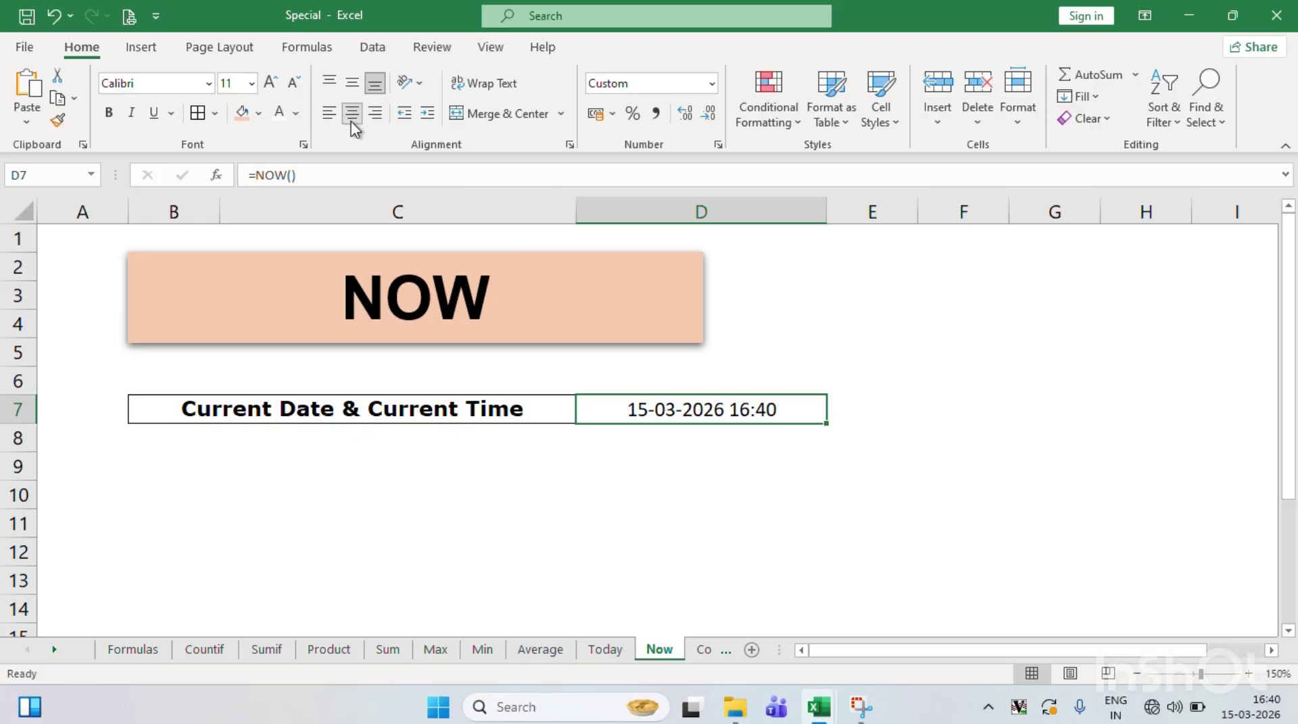
click(259, 118)
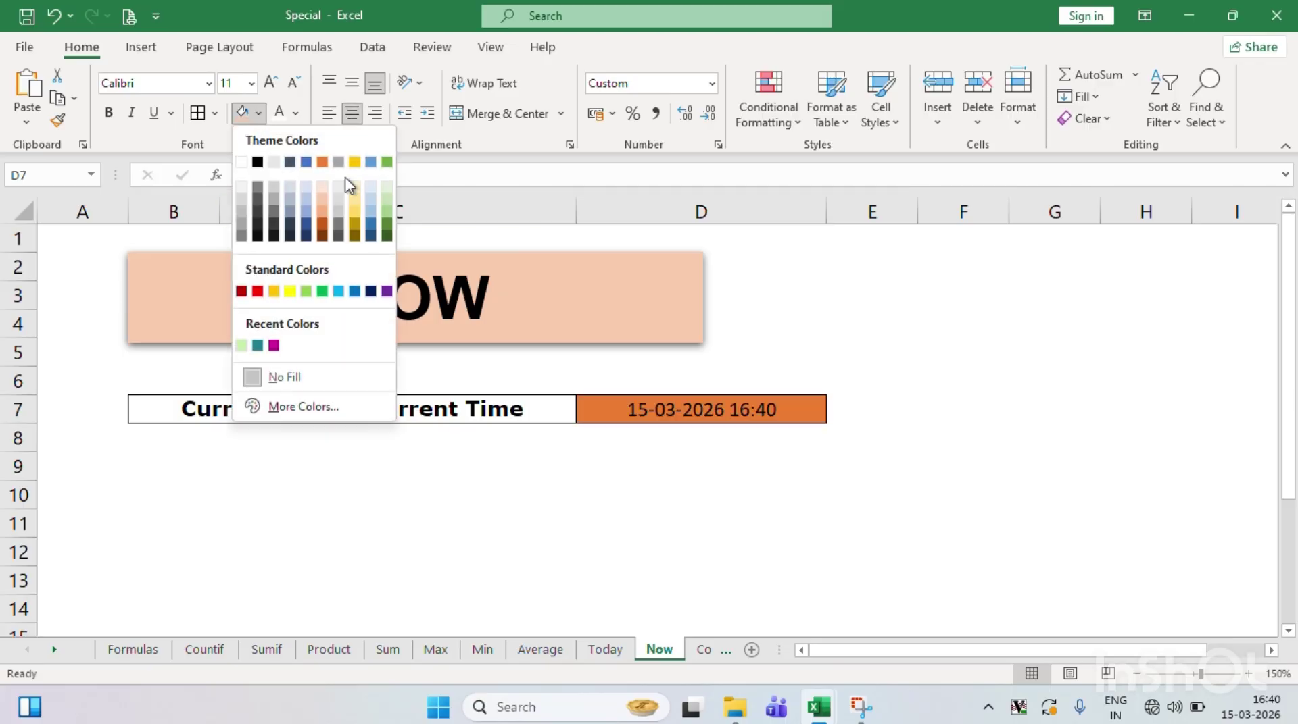
click(363, 196)
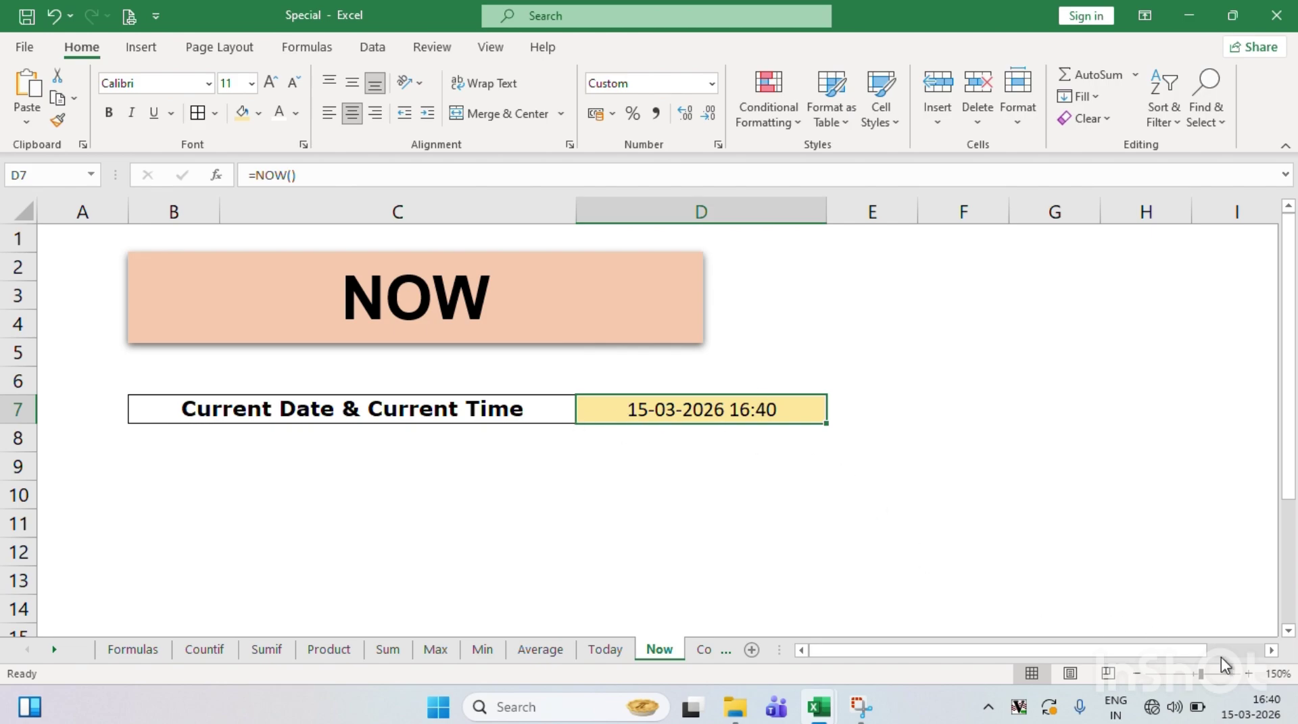
mouse_move(1251, 708)
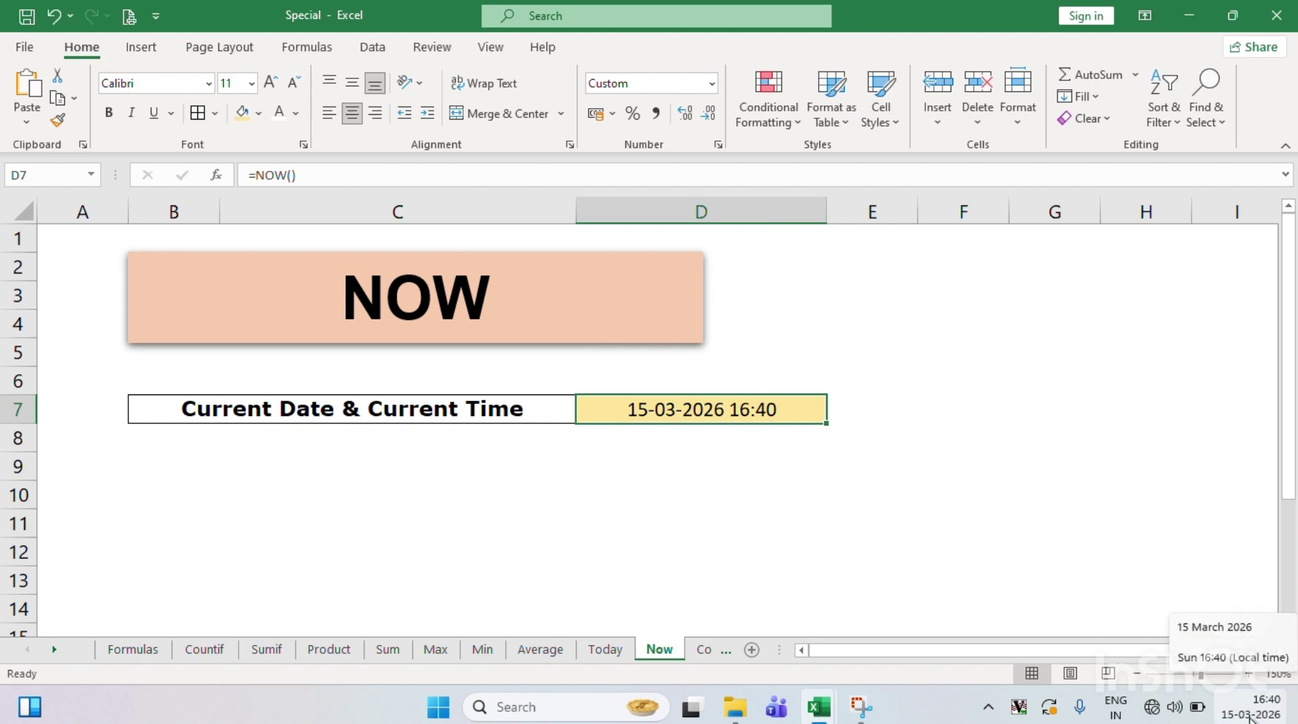
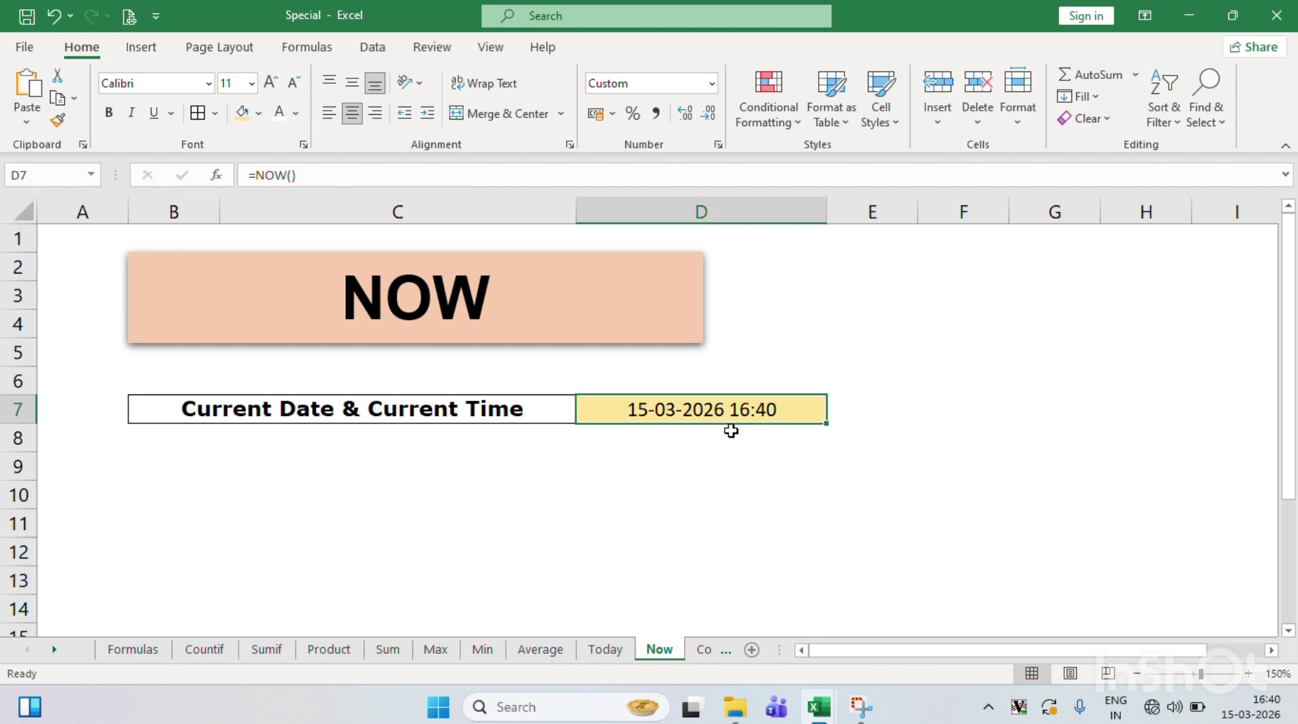
- Open the Count sheet and examine the numbers in the Data column, from row 7 to row 16
click(715, 653)
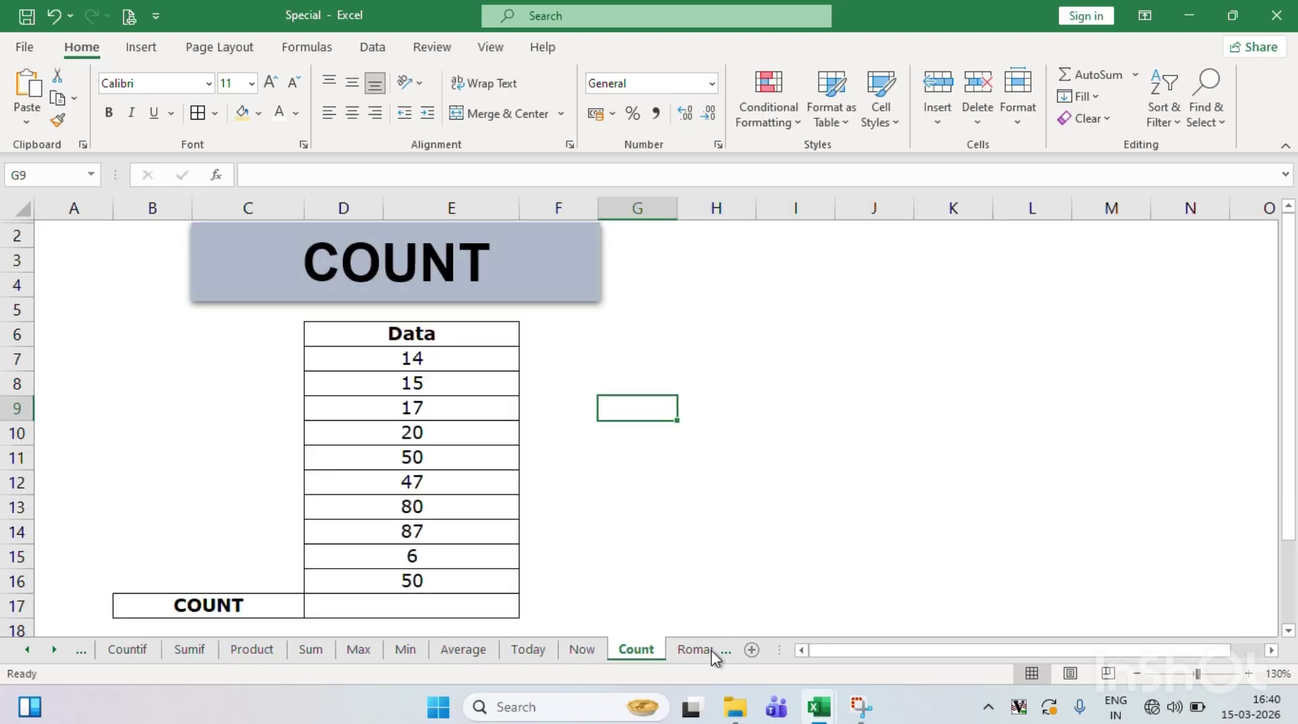
click(478, 599)
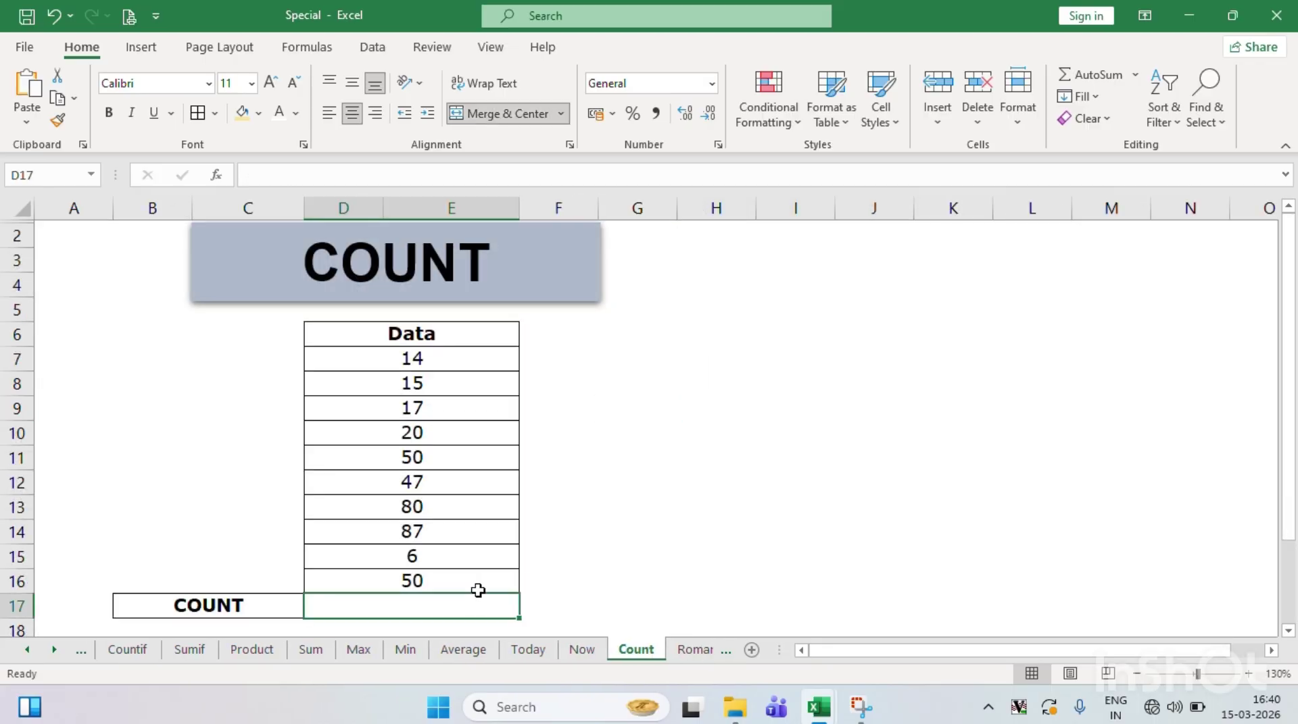
click(436, 364)
key(Down)
key(Down)
key(Down)
key(Down)
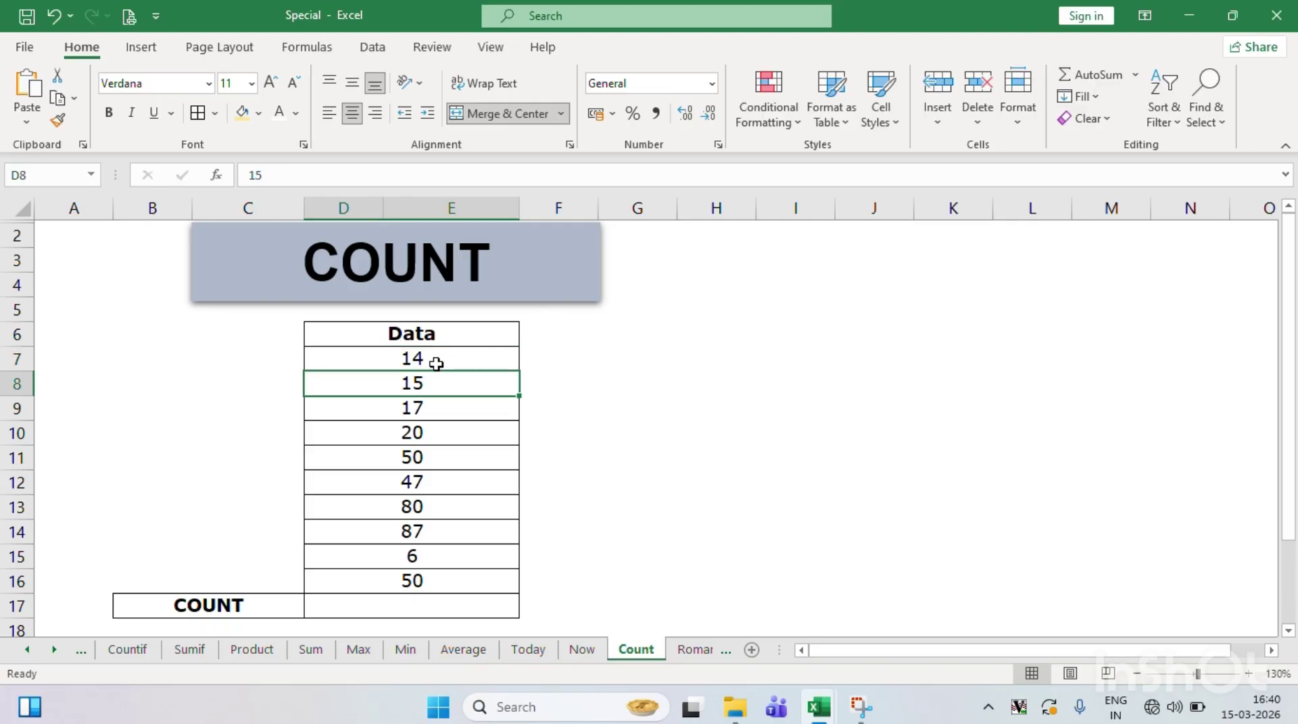
key(Down)
key(Down)
key(Down)
key(Down)
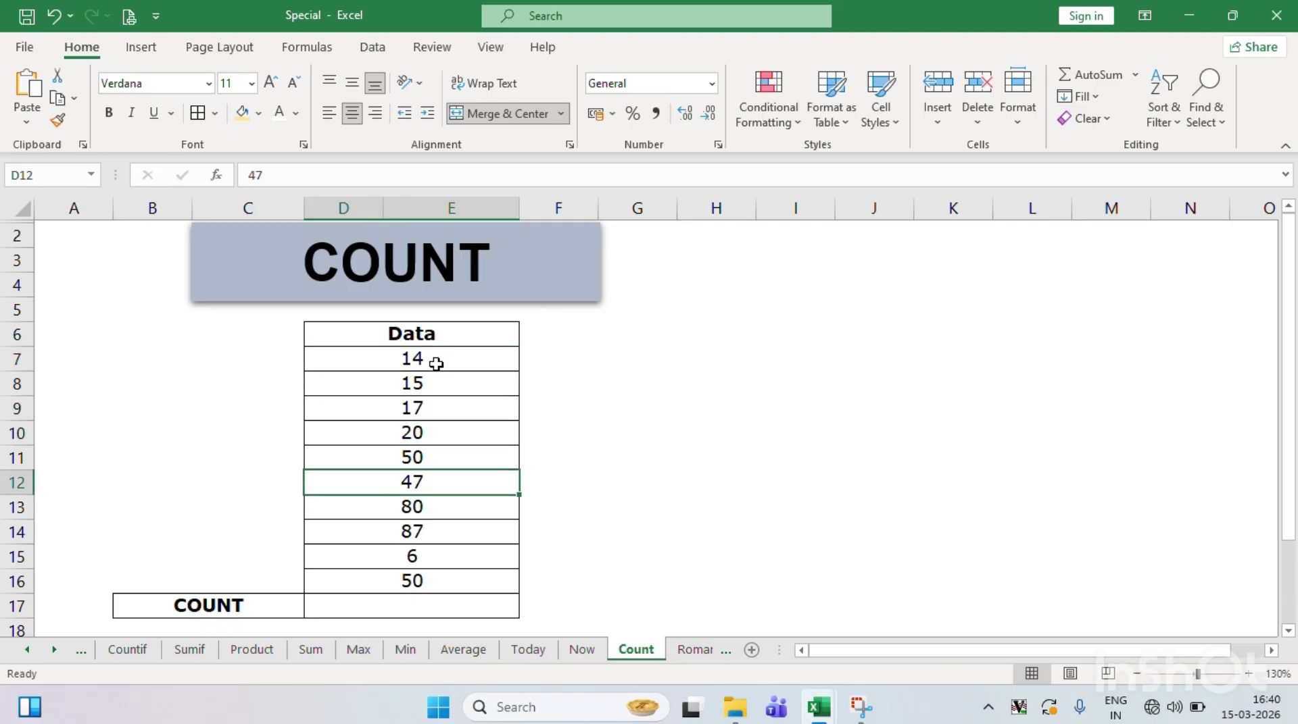
key(Down)
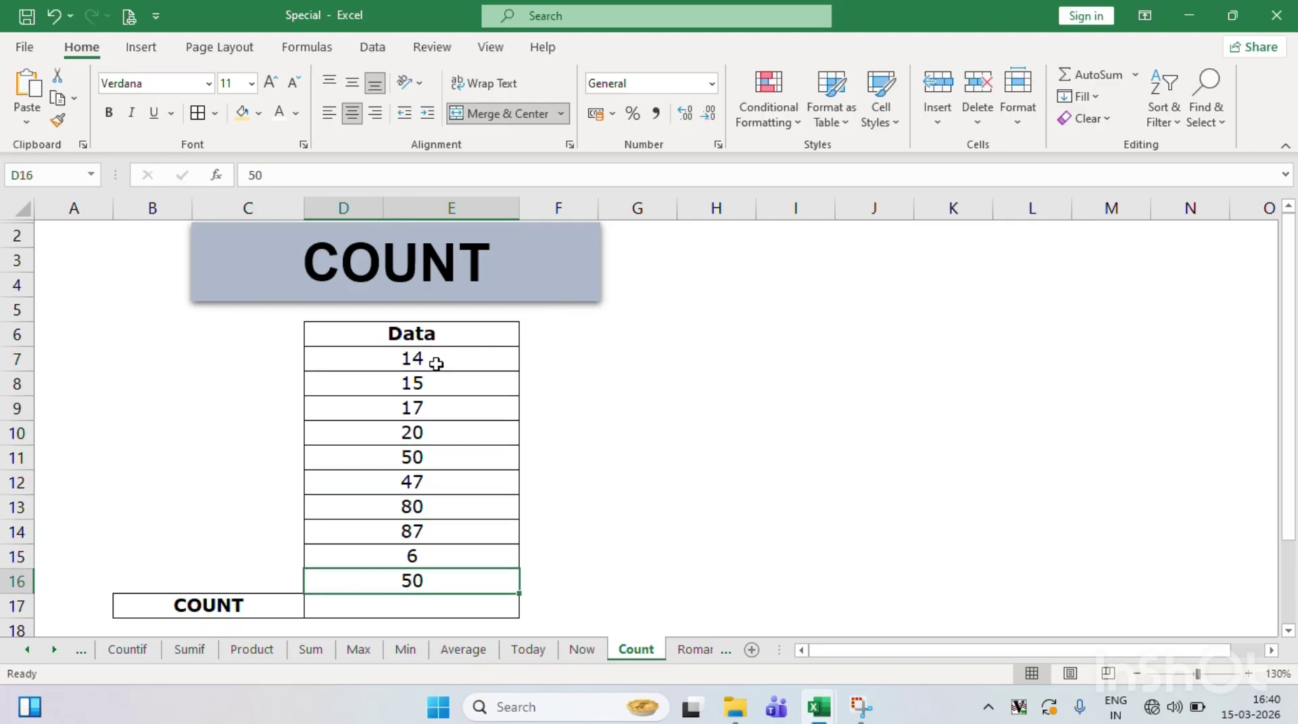
- Fill the COUNT label cell B17 with light orange
key(Down)
key(Left)
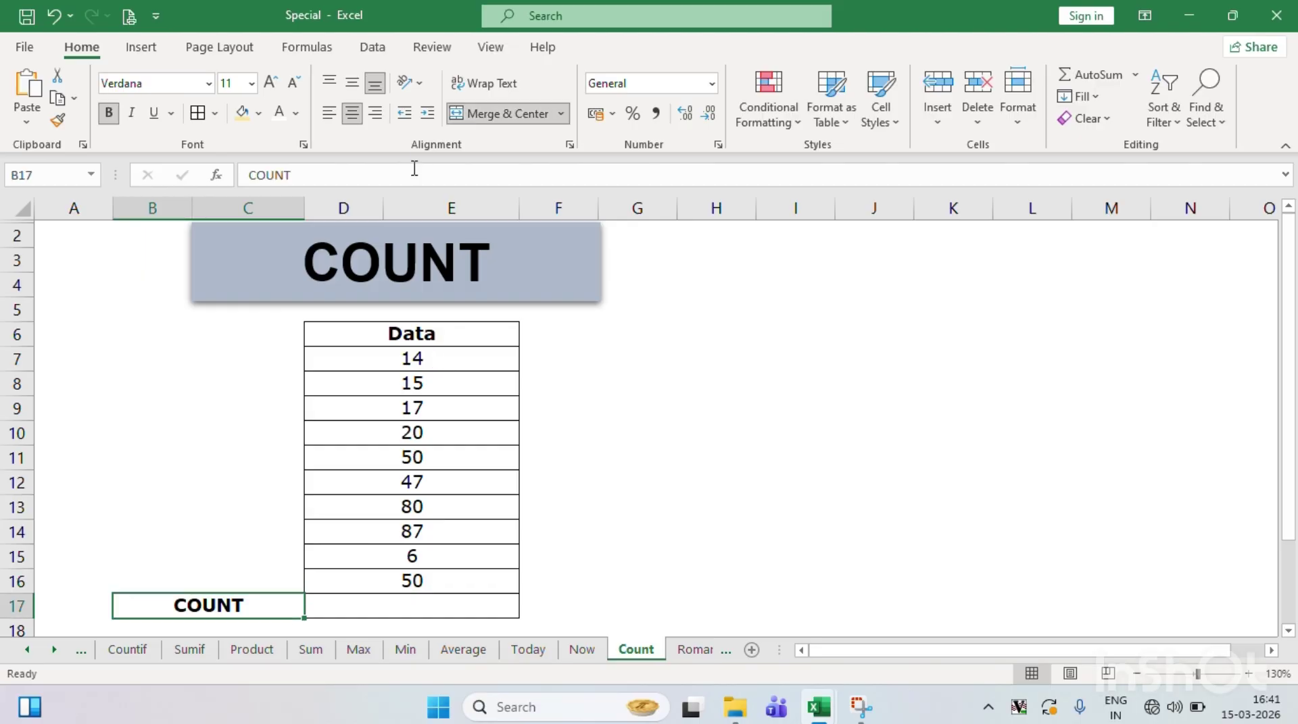
click(258, 113)
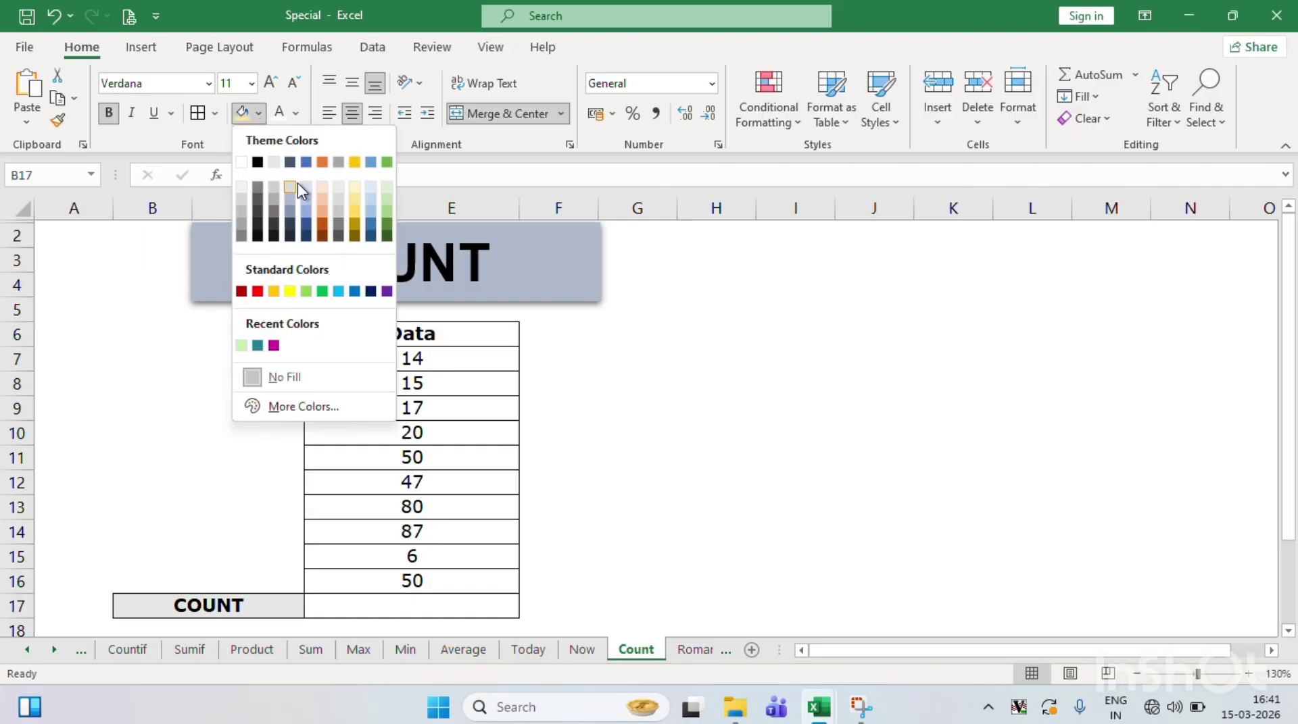
click(320, 197)
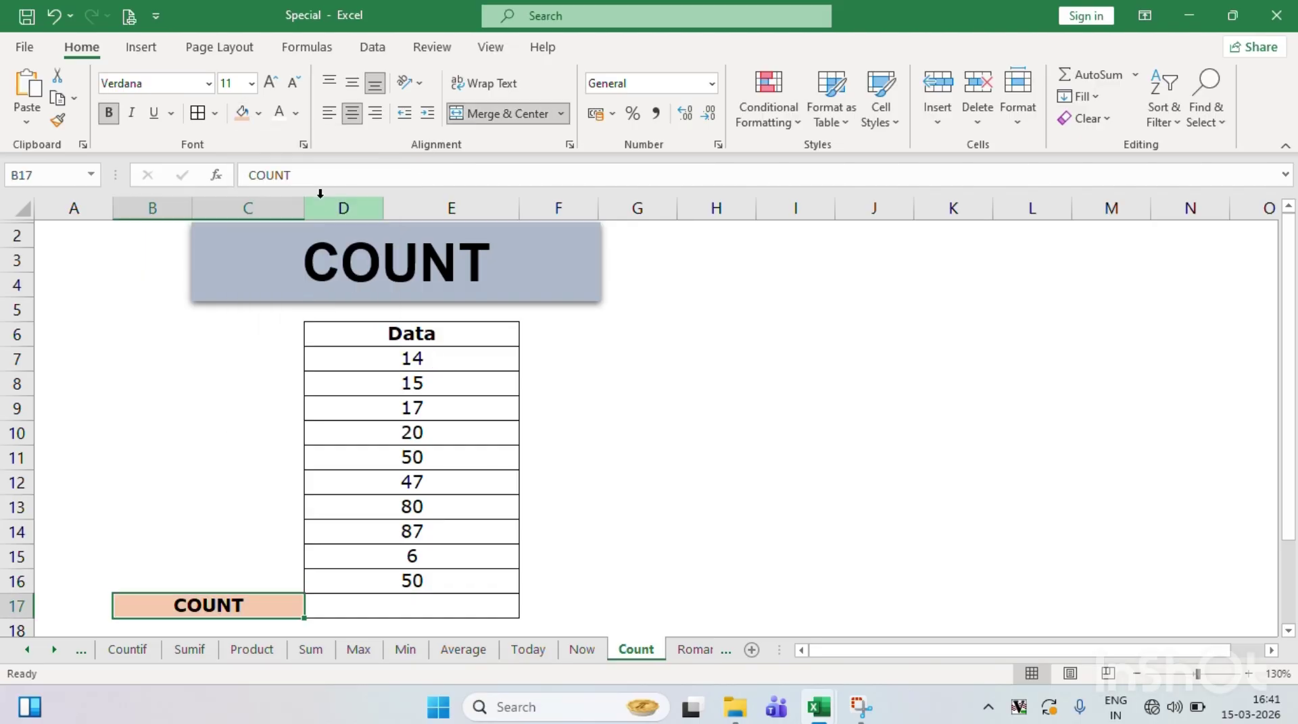
- Enter the formula =COUNT(D7:E16) in cell D17 beside the COUNT label
click(387, 604)
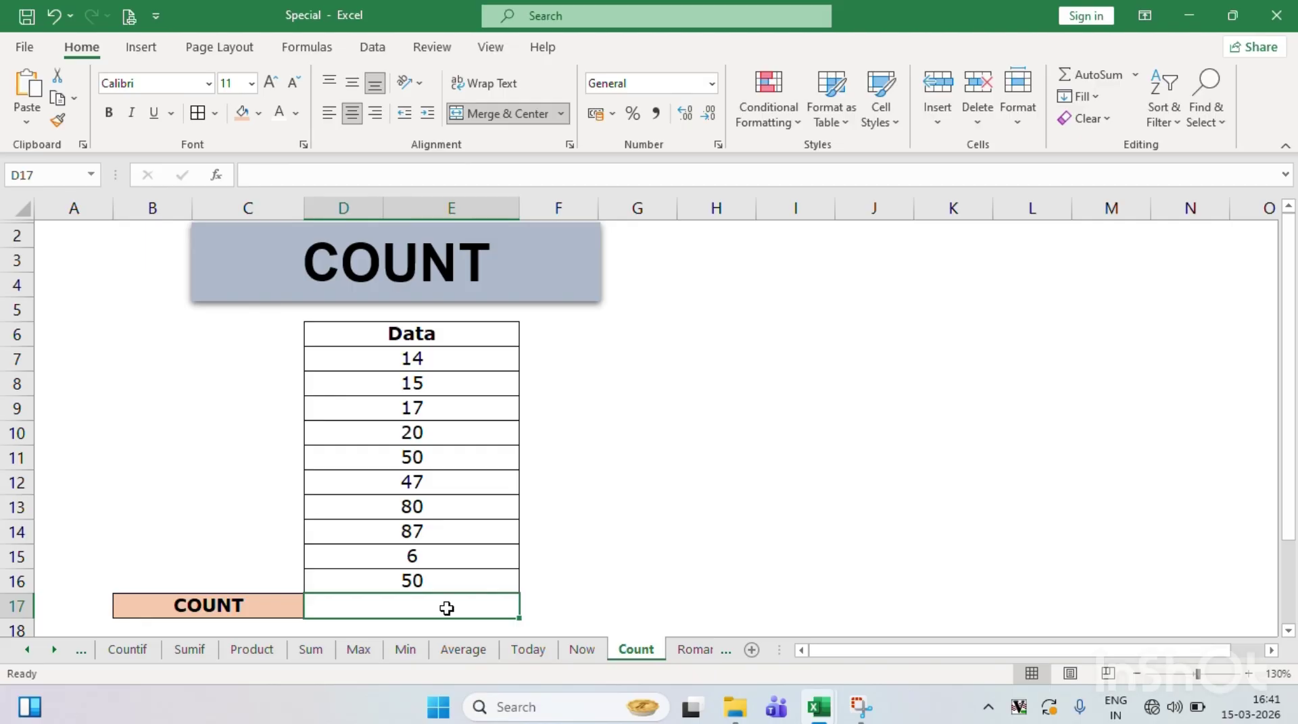
text(=COUNT)
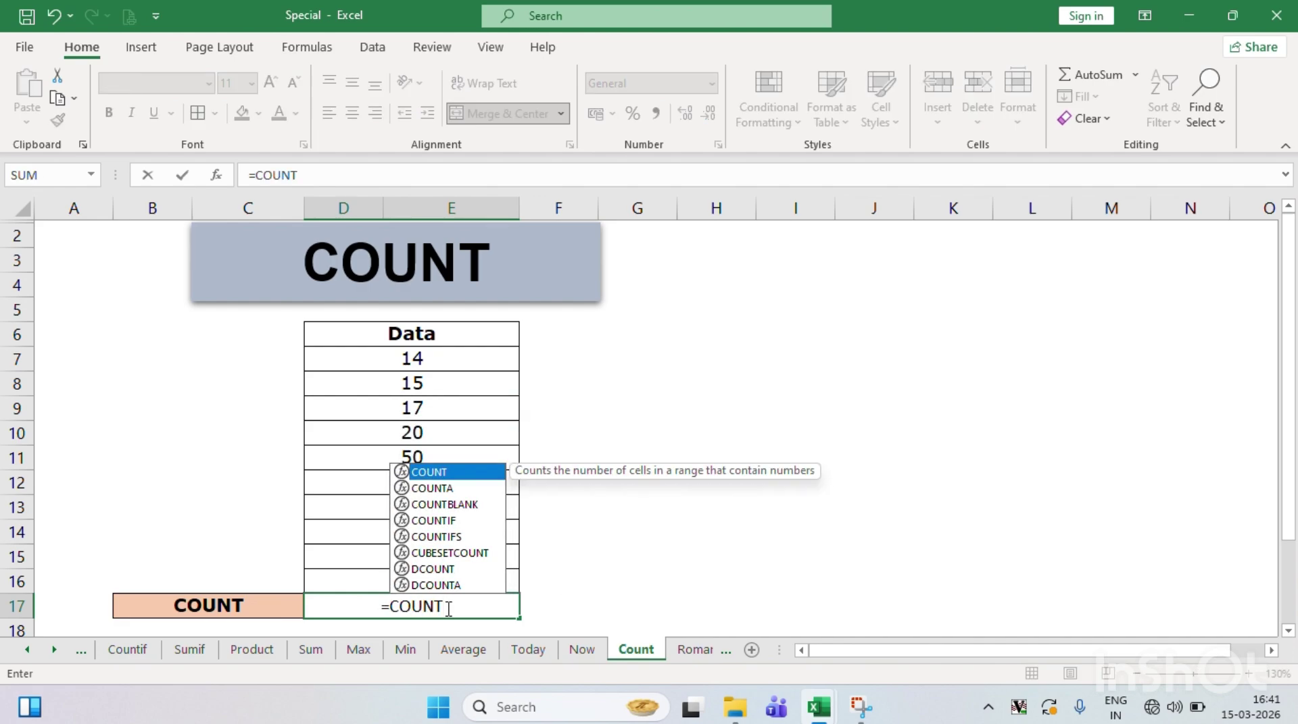
text(()
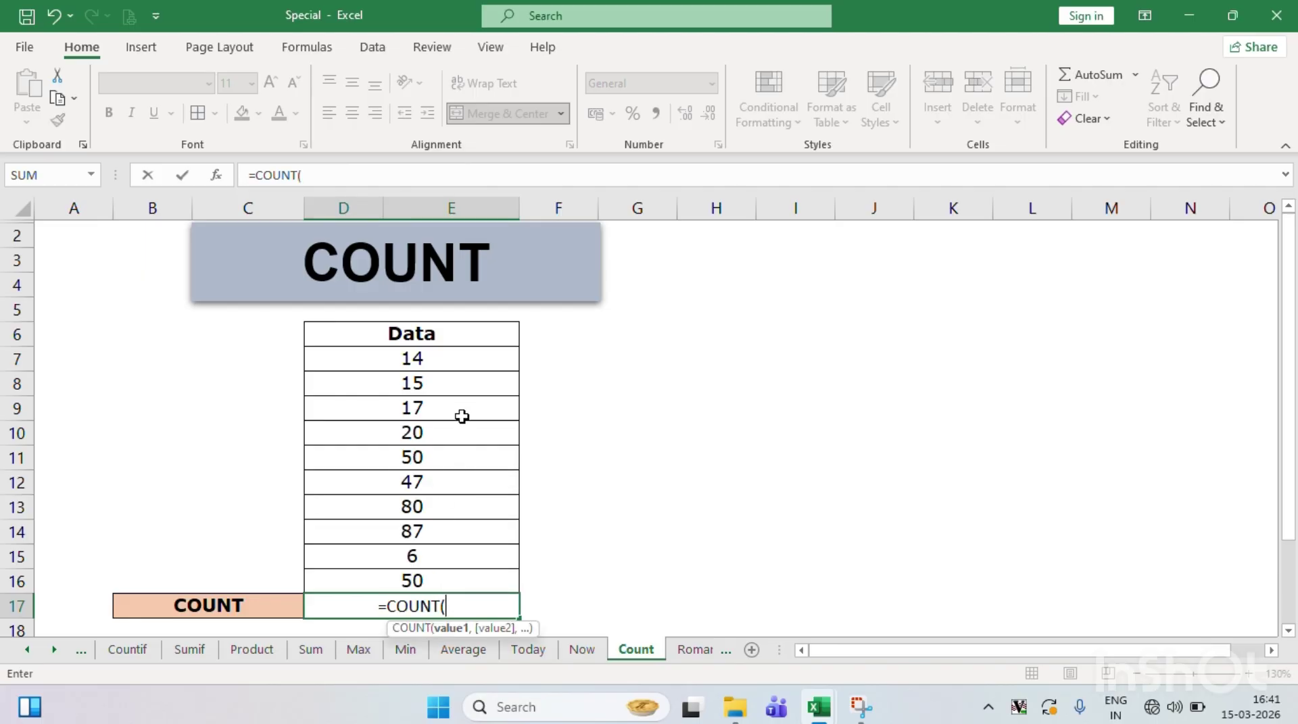
click(438, 368)
key(shift+Down)
key(shift+Down)
key(shift+Down)
key(shift+Down)
key(shift+Down)
key(shift+Down)
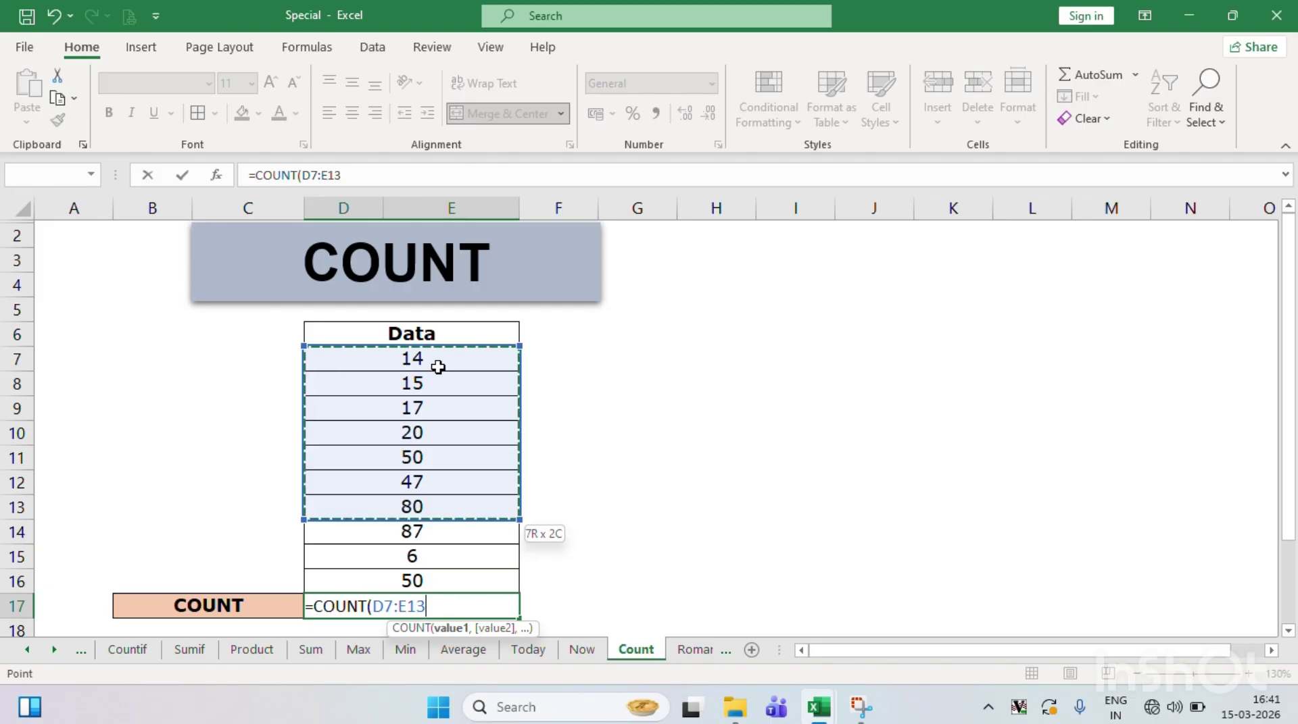
key(shift+Down)
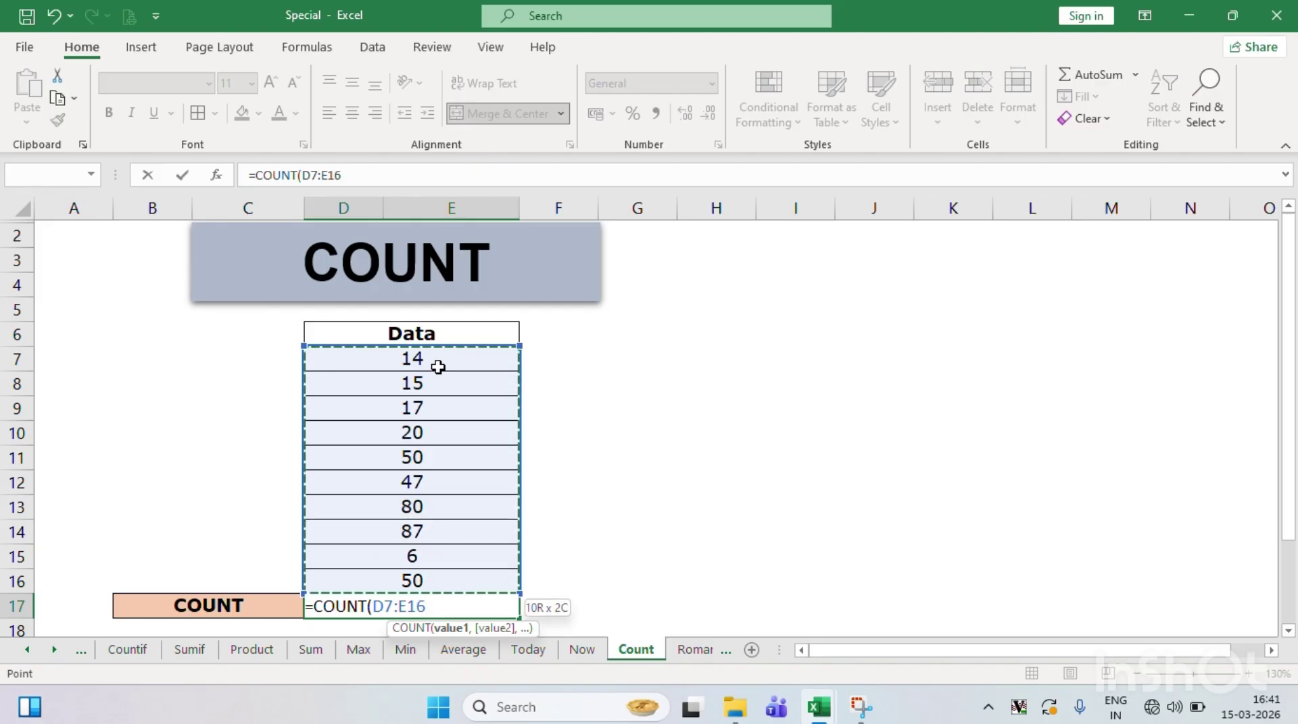
text())
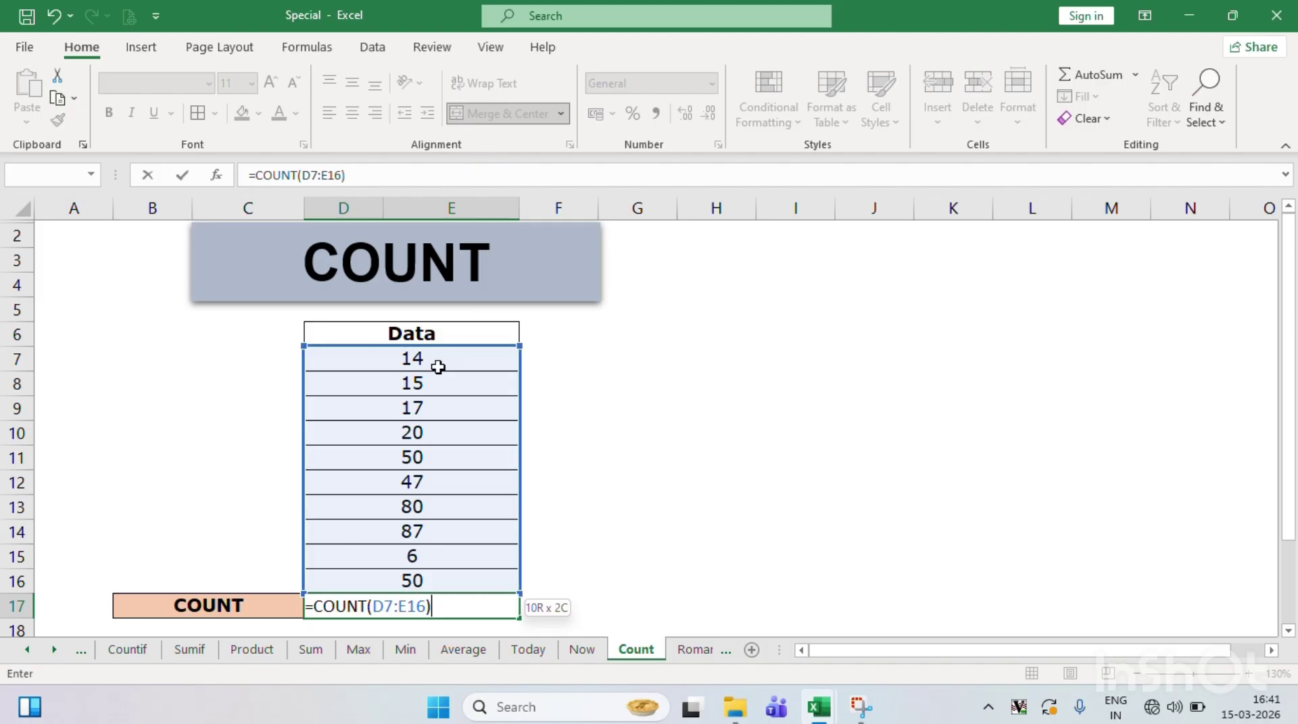
key(Return)
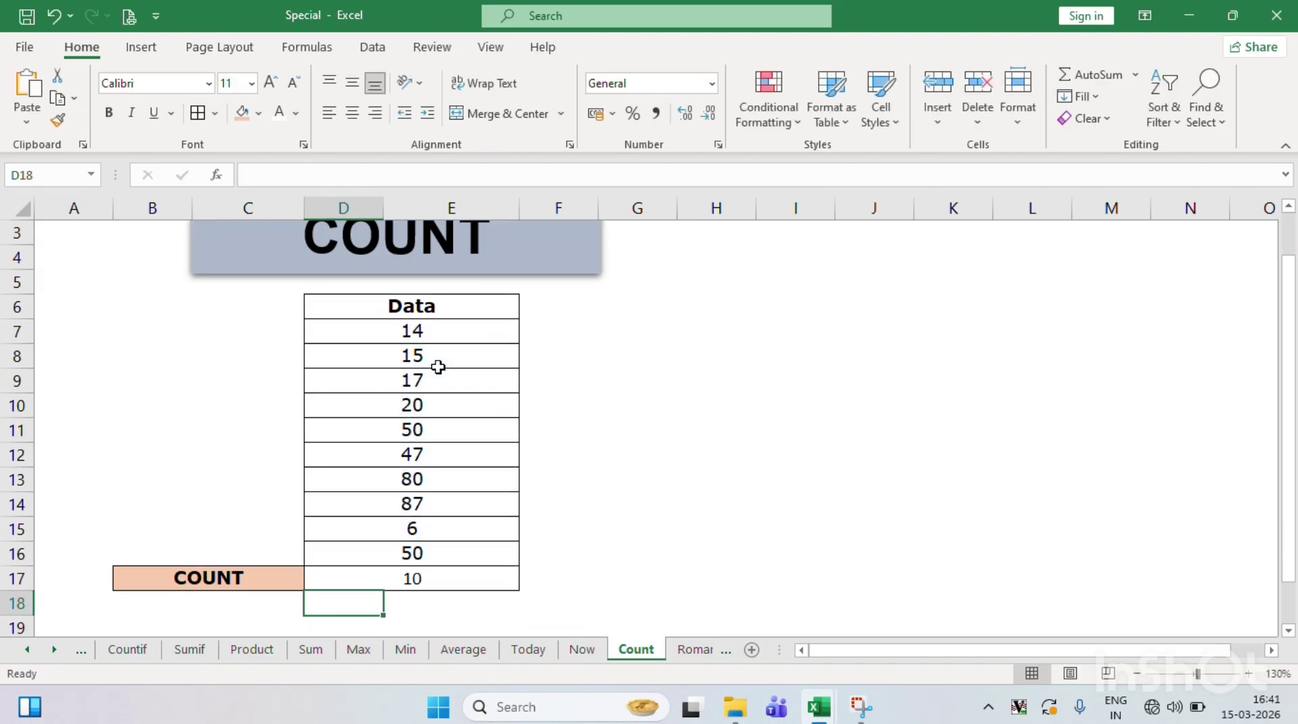
- Select the Data column's numbers from row 16 up to row 7 to check how many there are
key(Right)
key(Up)
key(Up)
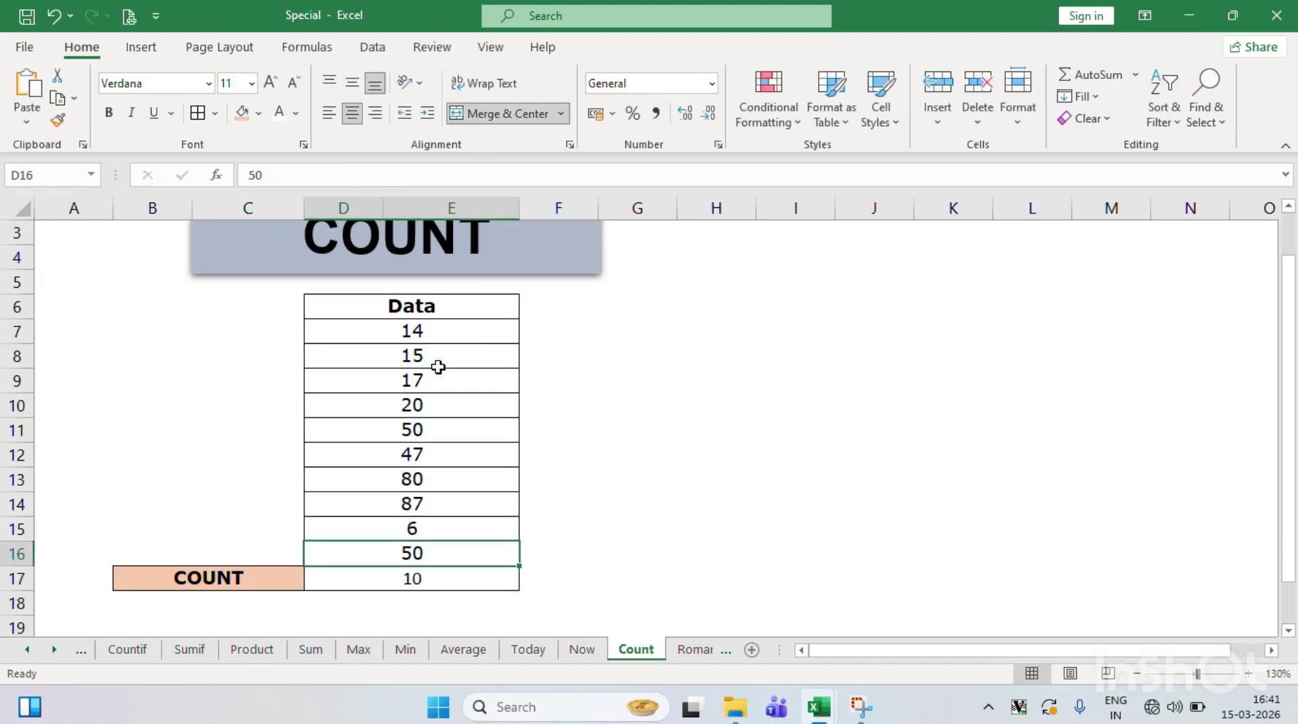
key(shift+Up)
key(shift+Up)
key(shift+Up)
key(shift+Up)
key(shift+Up)
key(shift+Up)
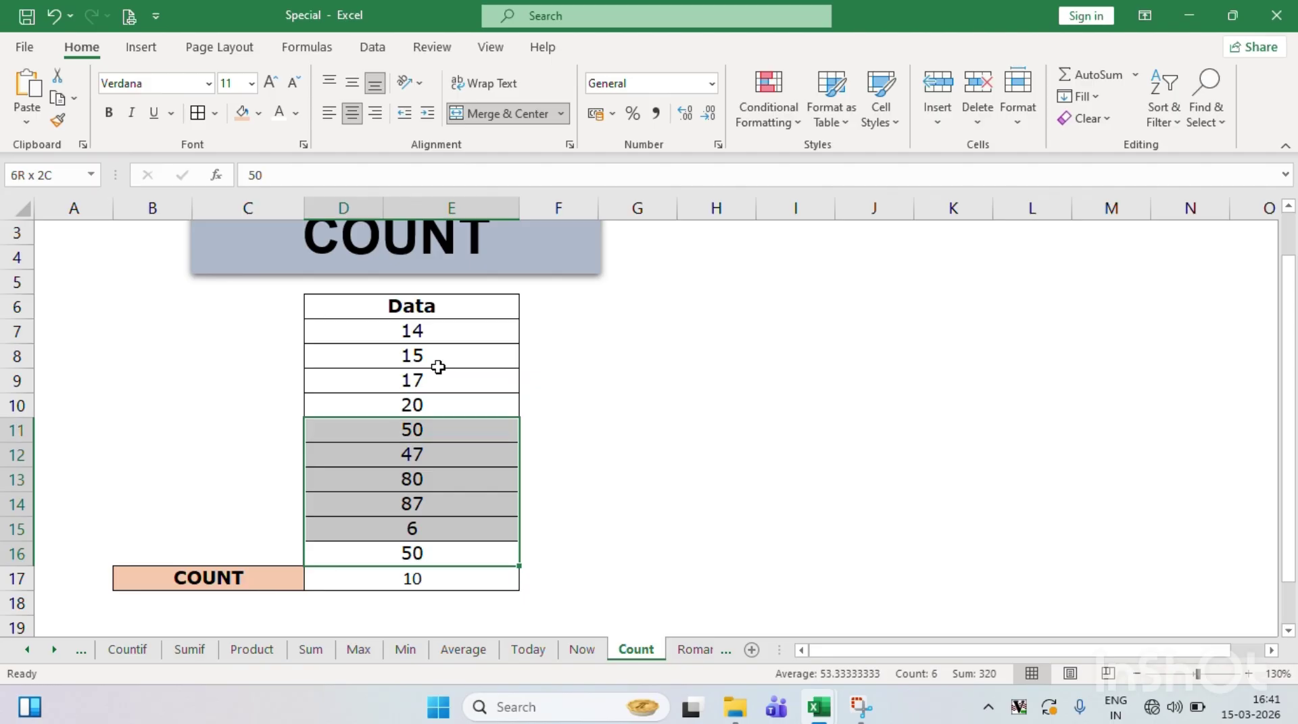
key(shift+Up)
key(shift+Up)
key(shift+Up)
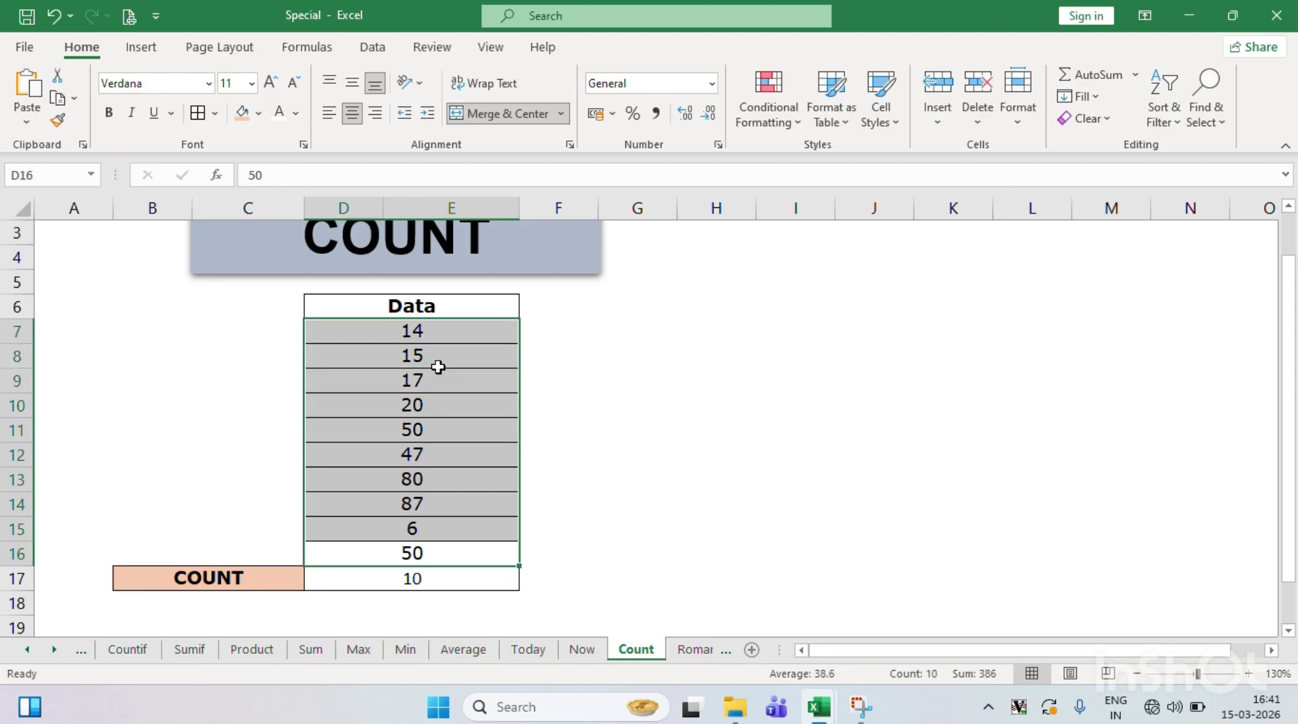
- Make the COUNT result in cell D17 bold
key(Down)
key(Down)
key(Up)
key(ctrl+b)
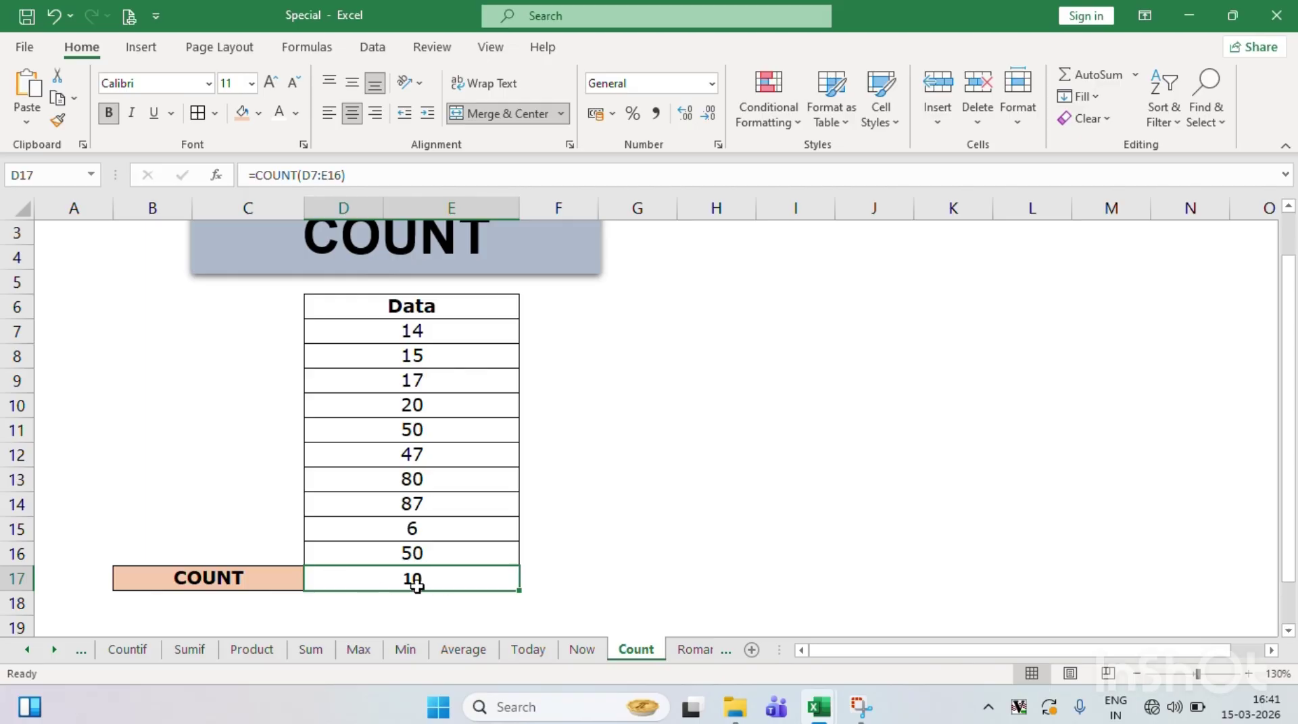
- Review the counted range from row 7 to row 16 against the COUNT formula in cell D17
click(591, 327)
key(Up)
key(Up)
key(Up)
key(Up)
key(Up)
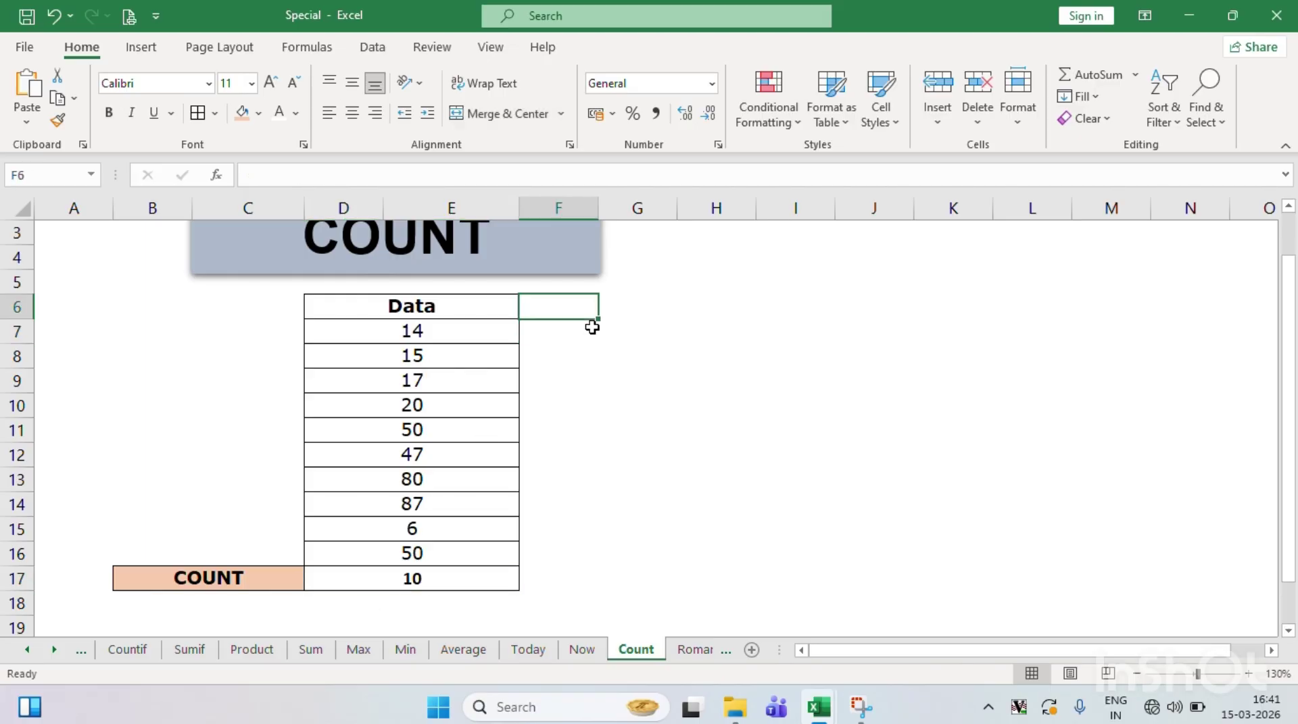
key(Up)
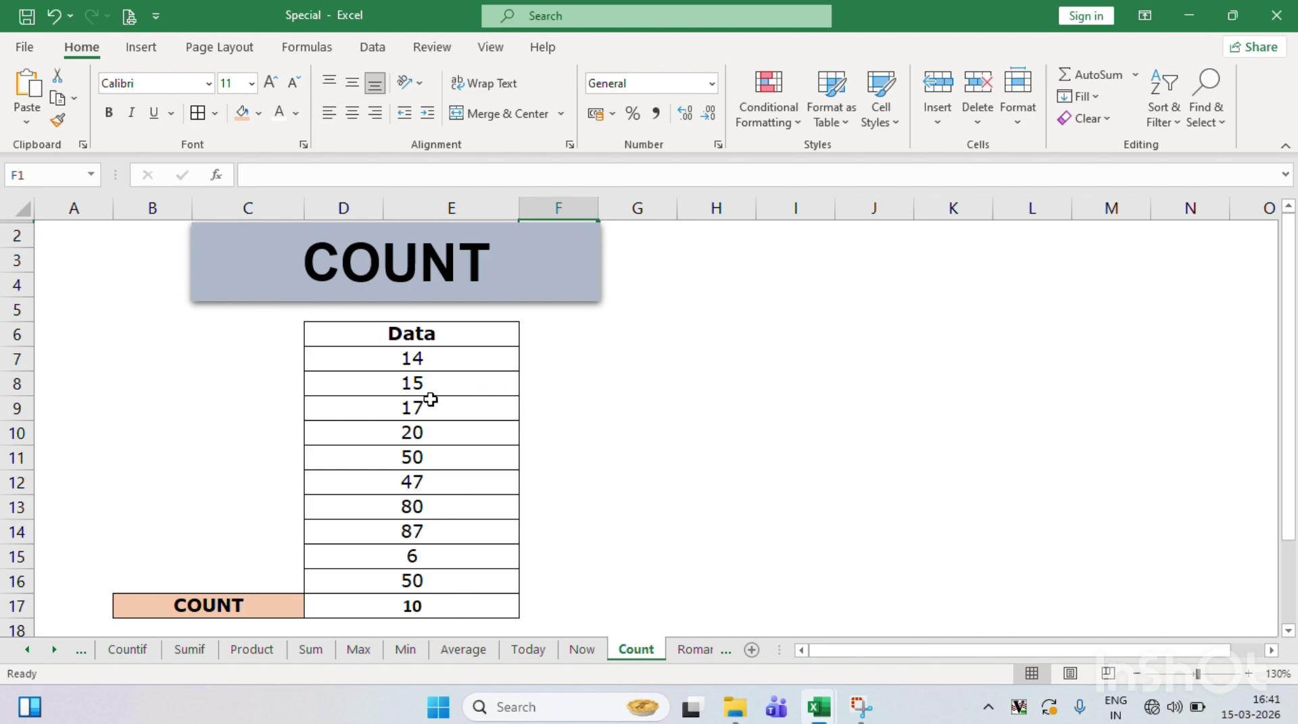
click(439, 359)
key(ctrl+shift+Down)
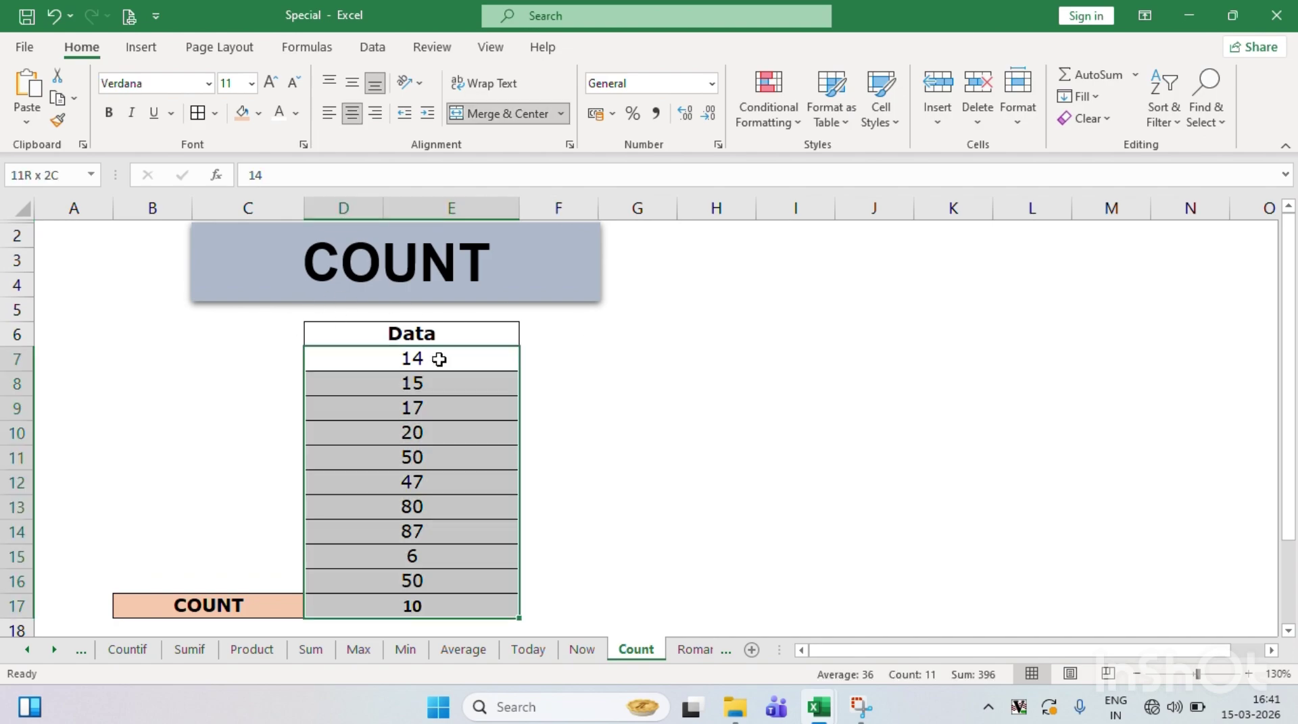
click(439, 359)
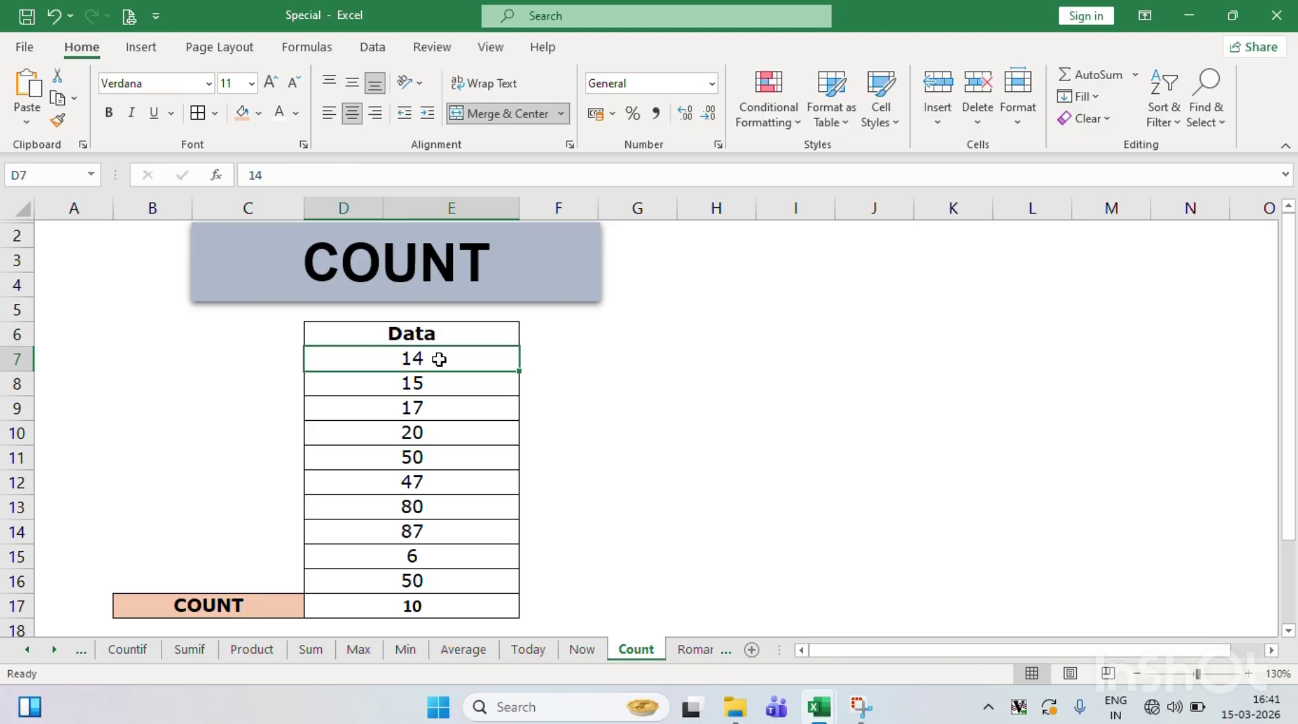
key(ctrl+shift+Down)
key(shift+Up)
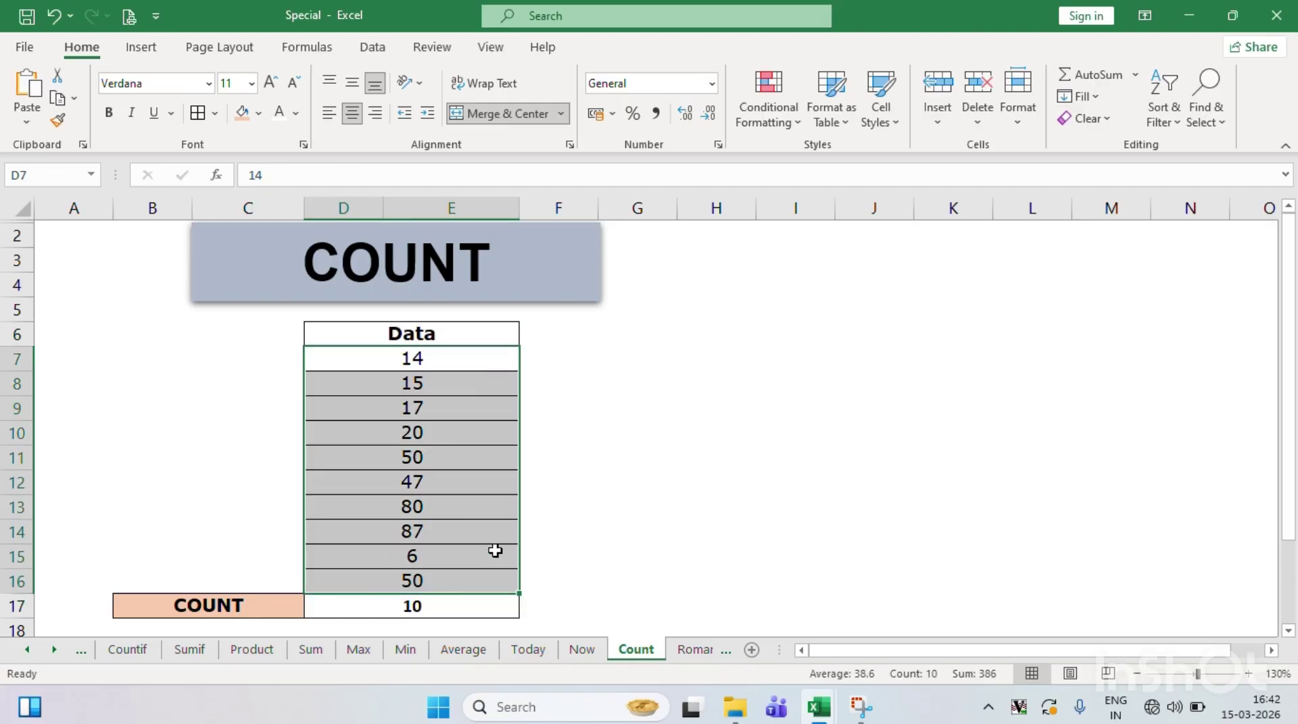
click(410, 607)
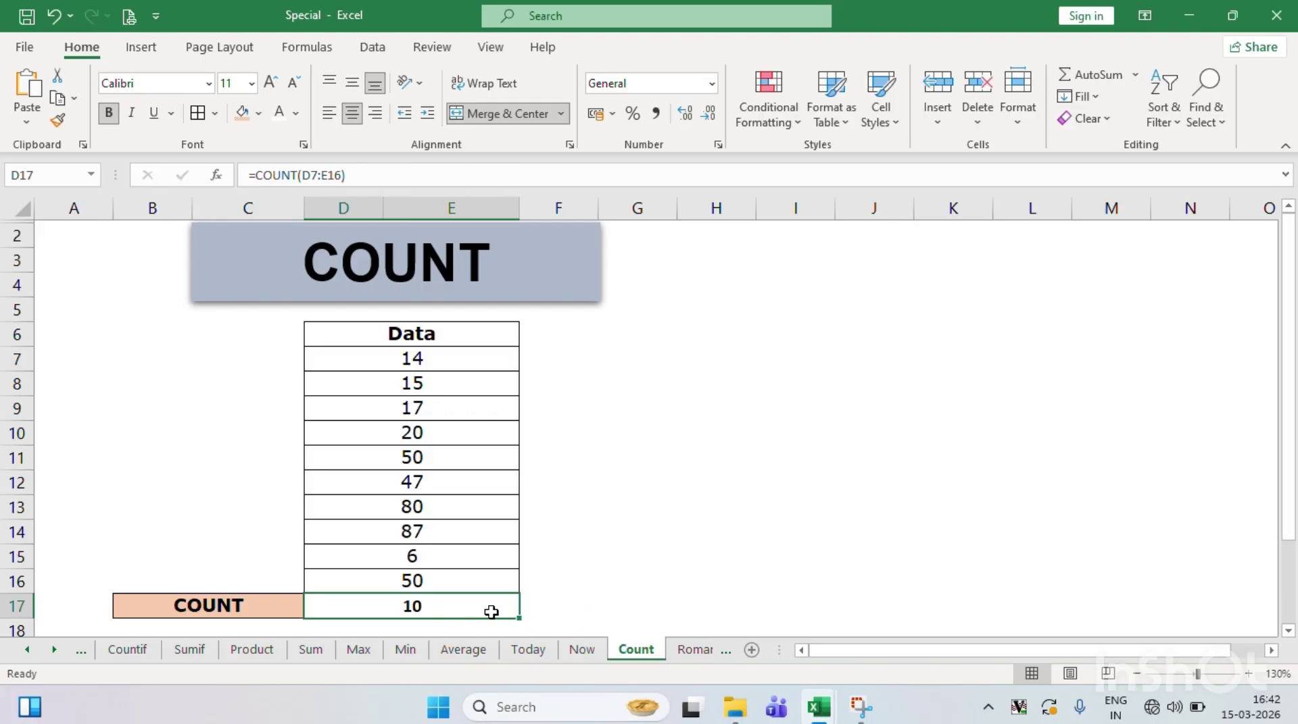
click(646, 440)
- Open the Roman sheet and examine the Roman Number heading and the values in the Number column, rows 7 to 16
click(693, 650)
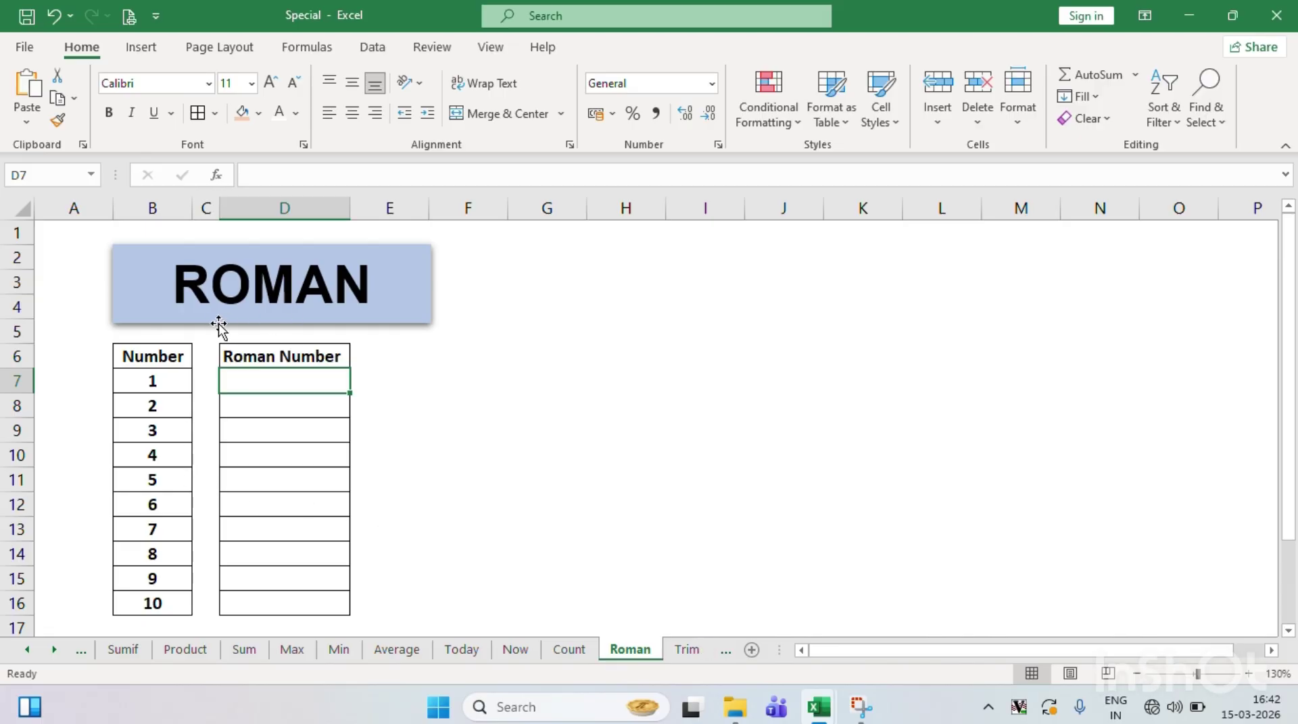
click(298, 358)
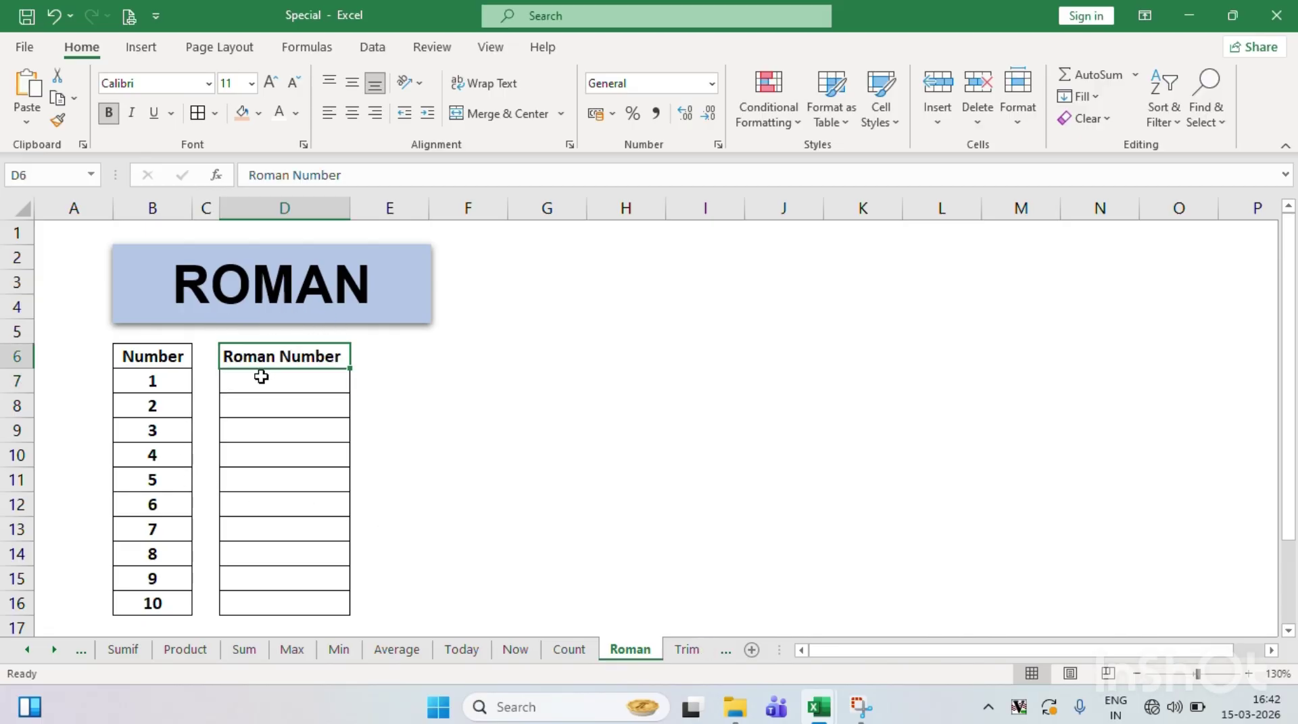
click(165, 373)
key(Down)
key(Down)
key(Down)
key(Down)
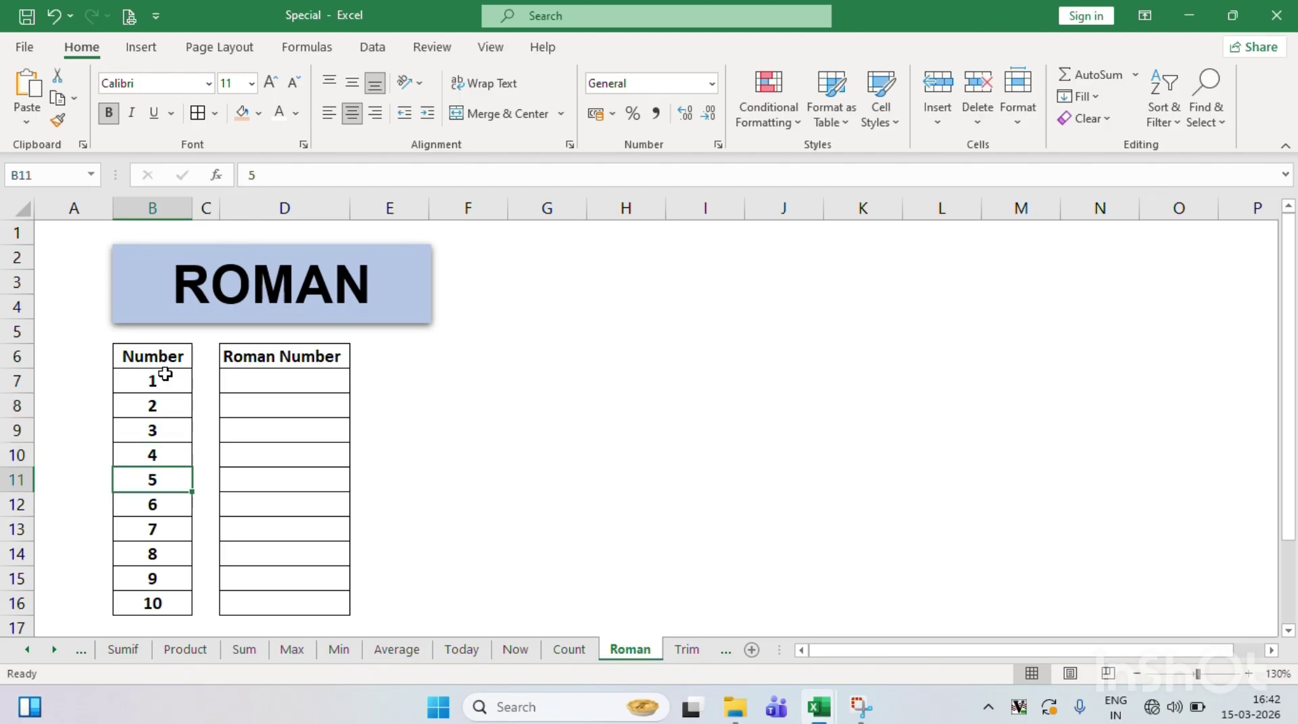
key(Down)
key(Down)
key(Down)
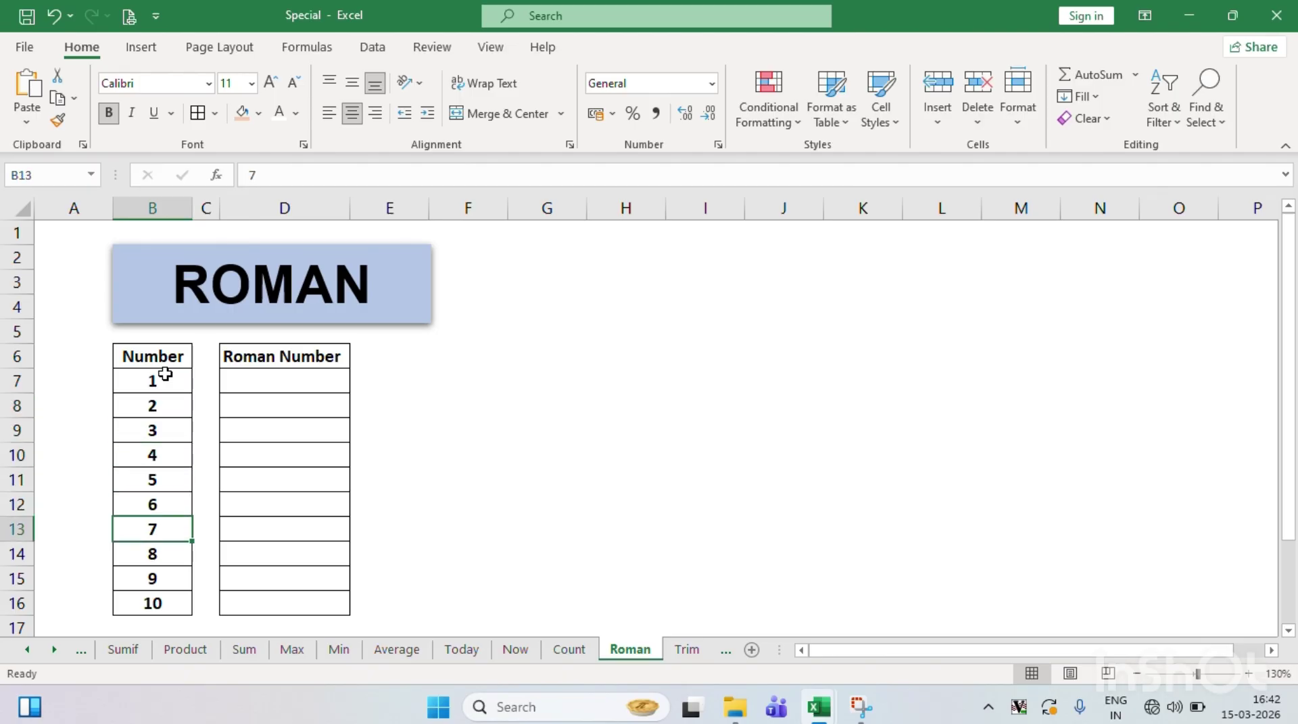
key(Down)
key(Down)
key(Up)
key(Up)
key(Up)
key(Up)
key(Up)
key(Up)
key(Up)
key(Up)
key(Up)
key(Up)
key(Down)
key(Down)
key(Down)
key(Down)
key(Up)
key(Up)
key(Up)
key(ctrl+shift+Down)
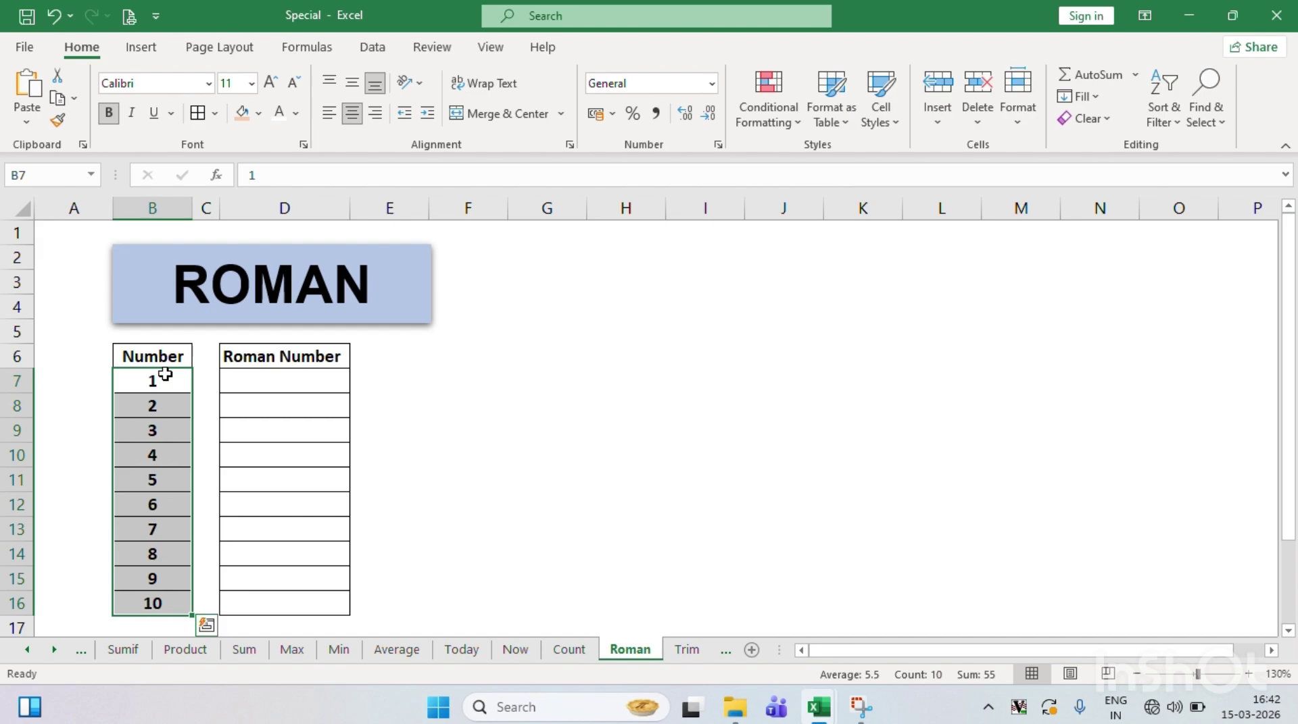
key(Right)
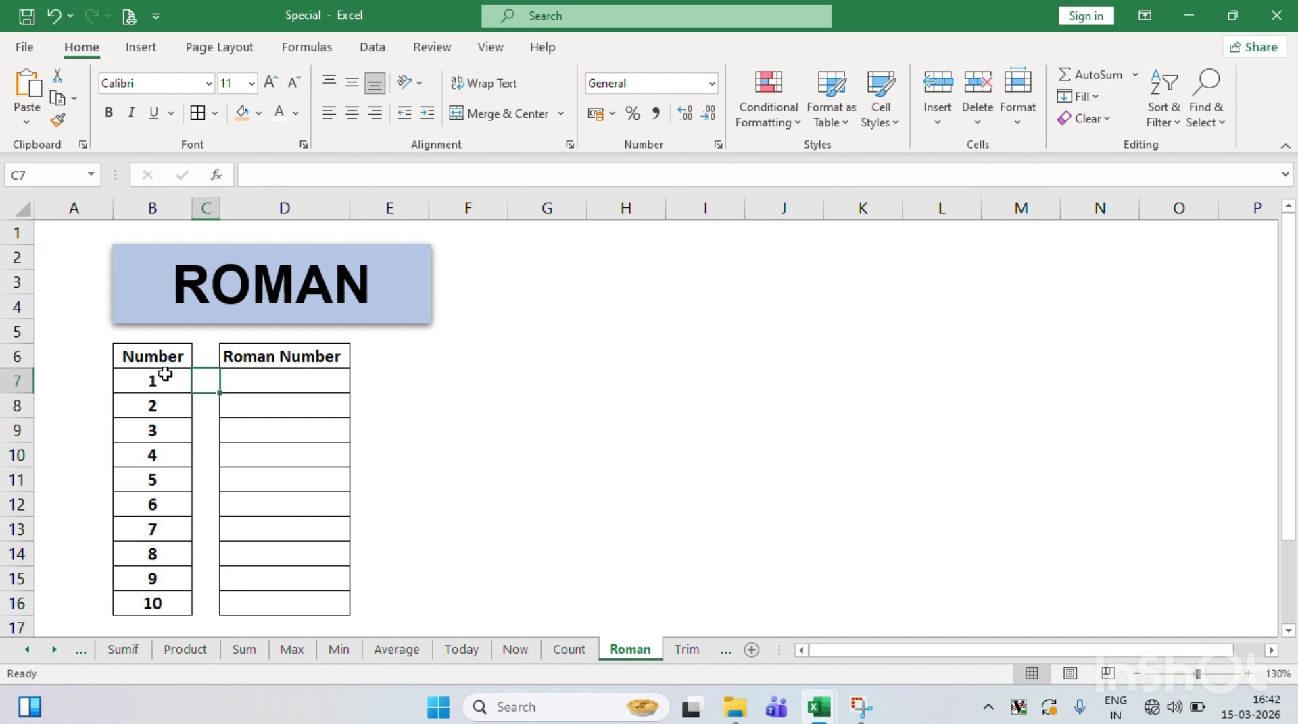
- Enter the formula =ROMAN(B7) in cell D7 and fill it down the Roman Number column to D16
click(287, 380)
text(=)
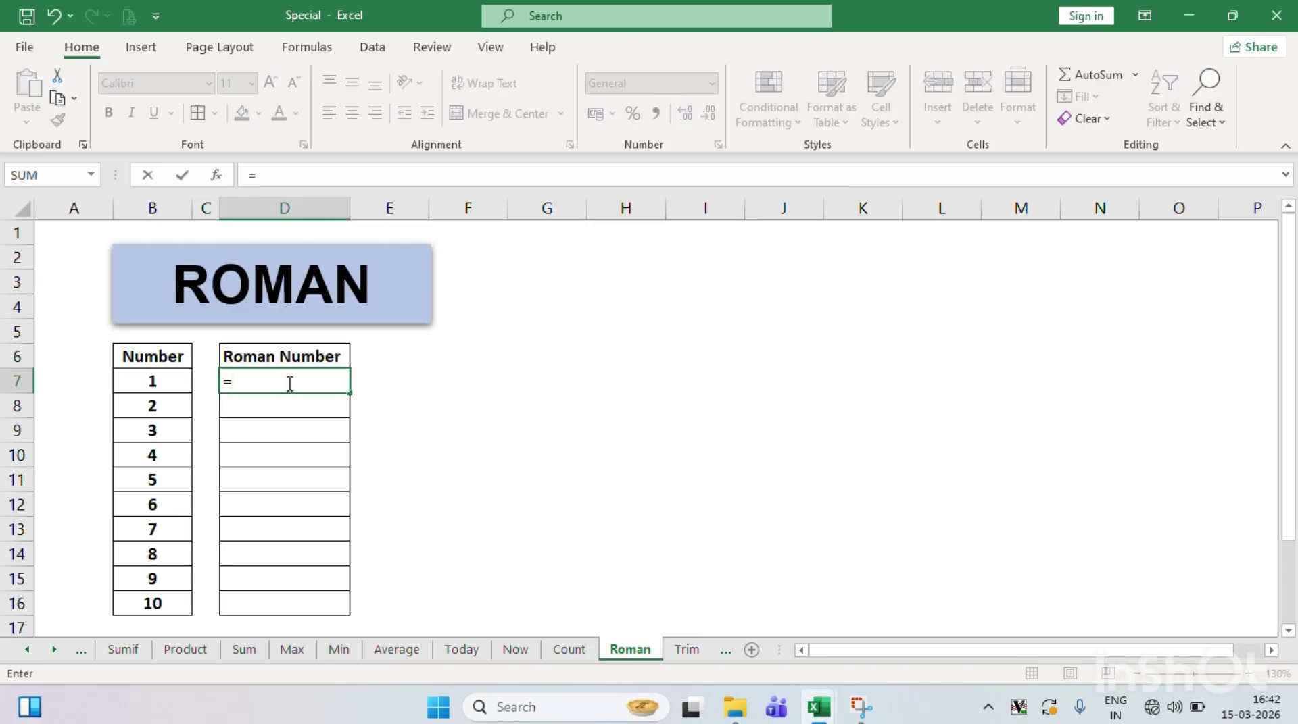
text(ROM)
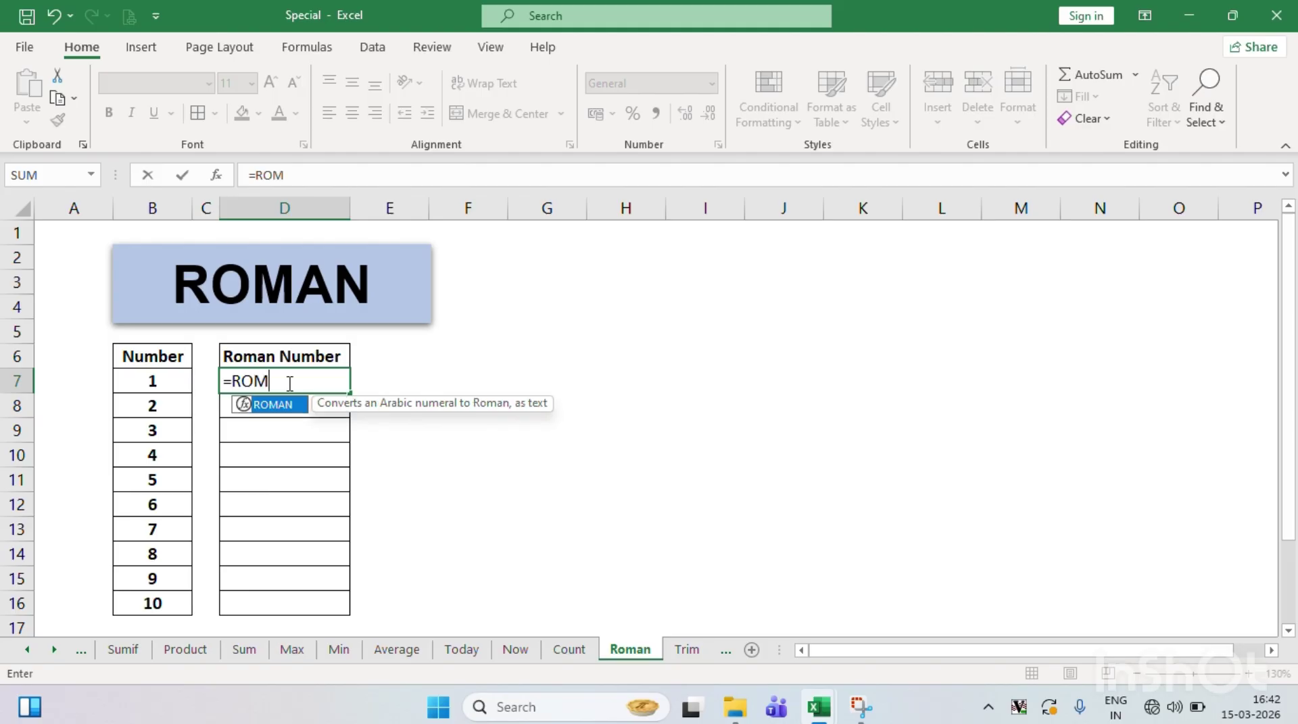
text(AN()
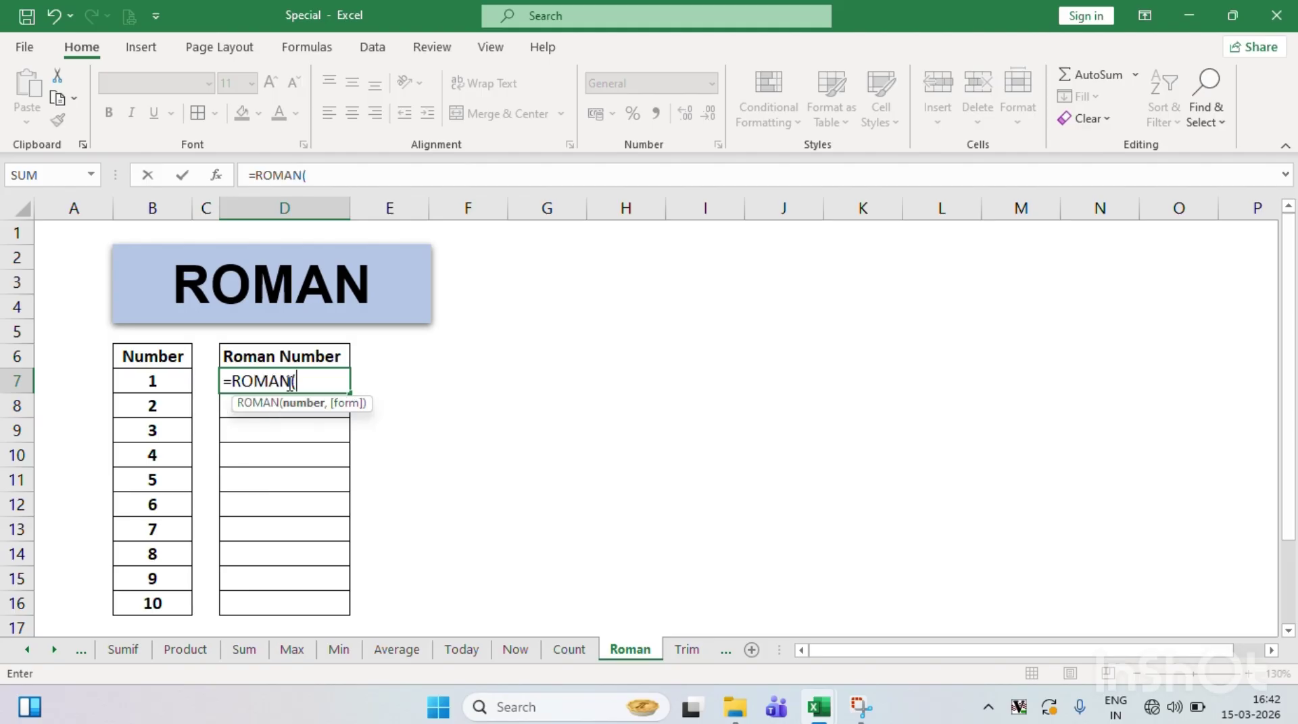
click(173, 387)
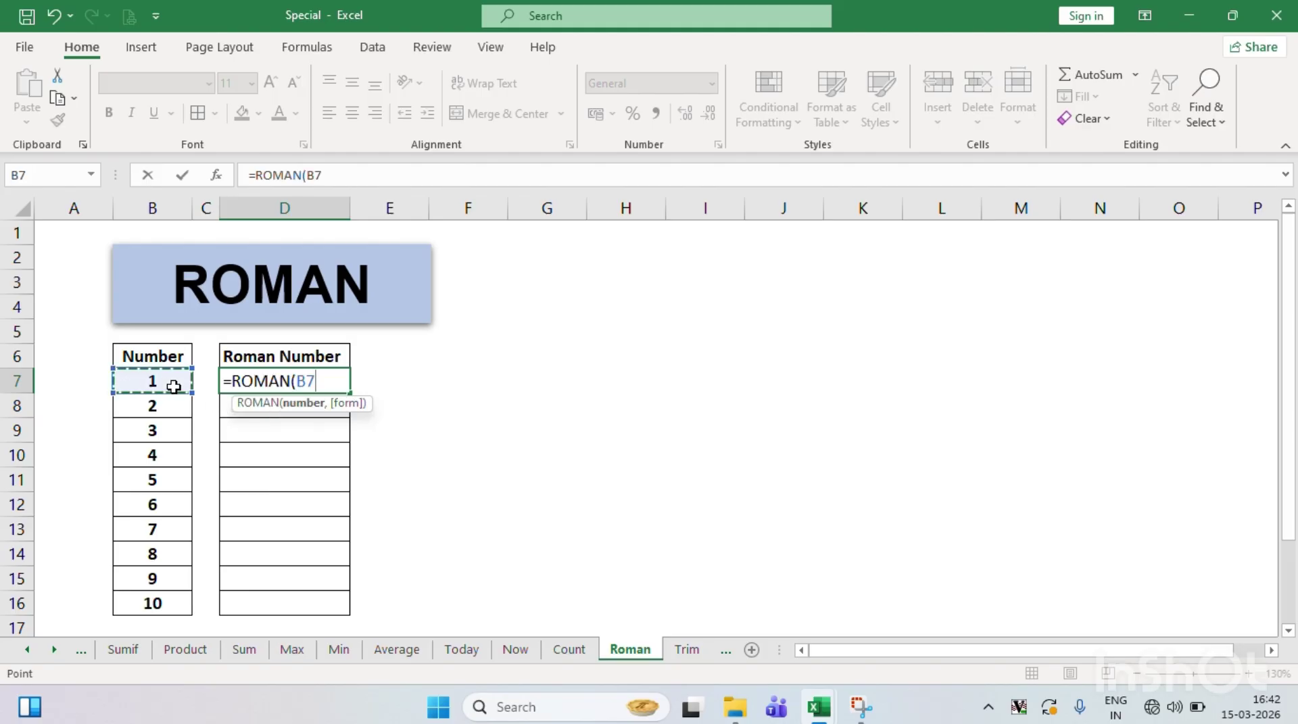
text())
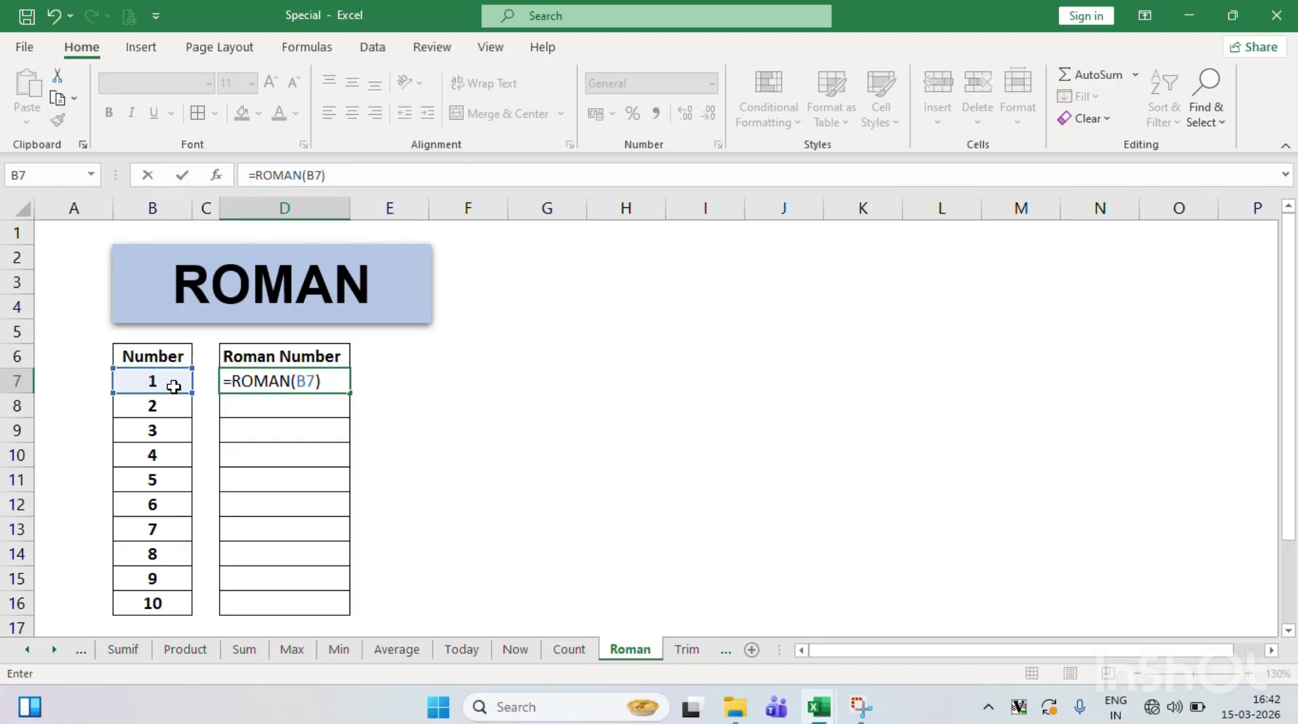
key(Return)
key(Up)
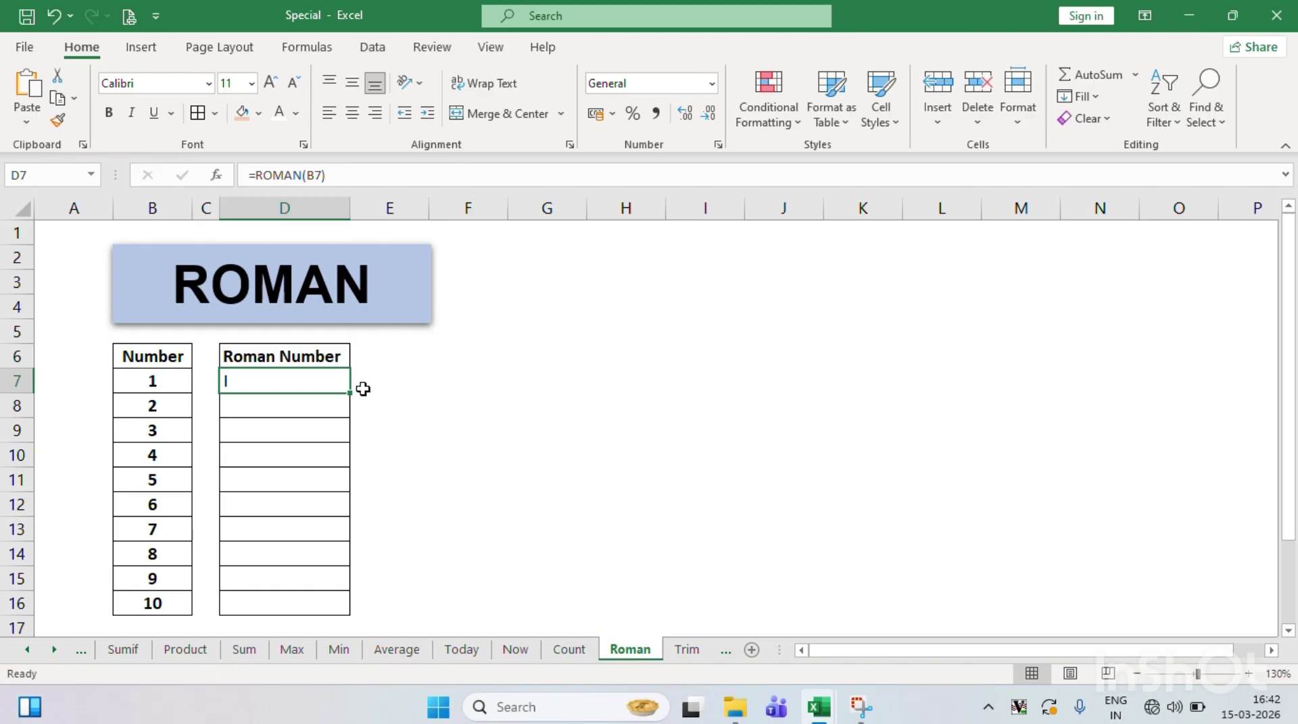
drag(351, 394, 362, 606)
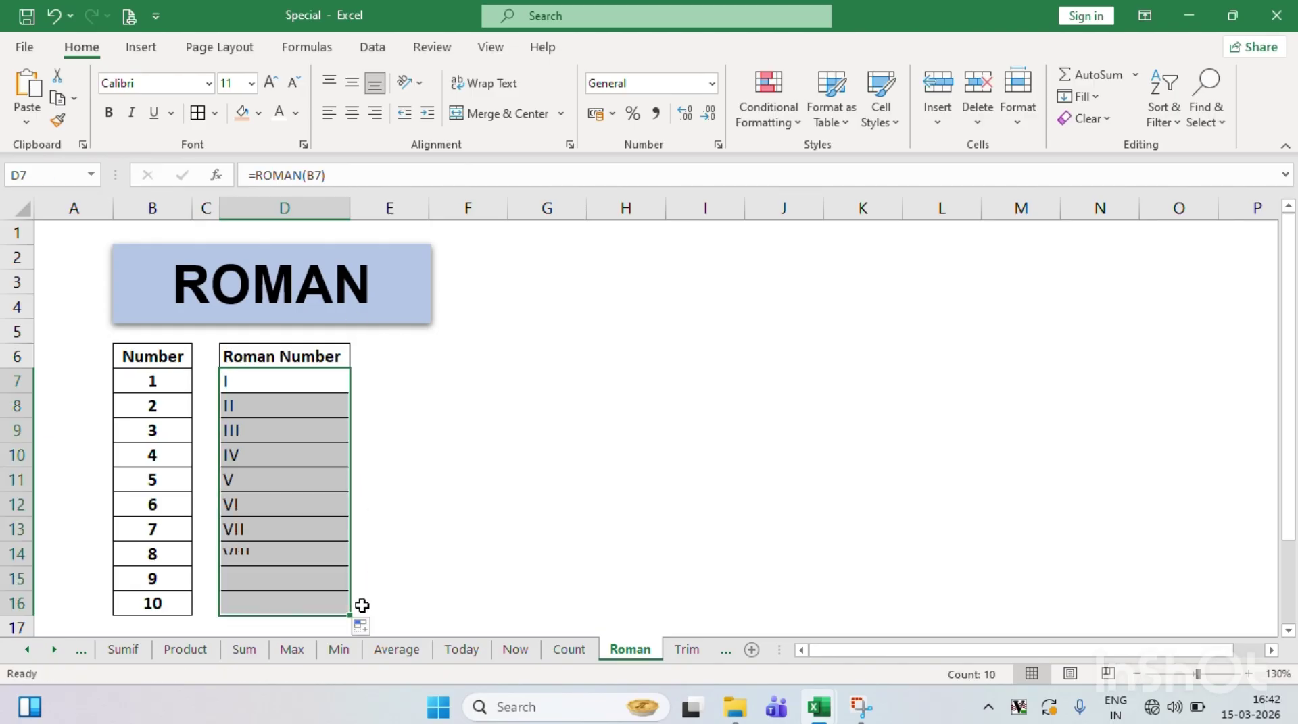
- Centre the Roman numerals in cells D7 to D16 and make them bold
click(309, 389)
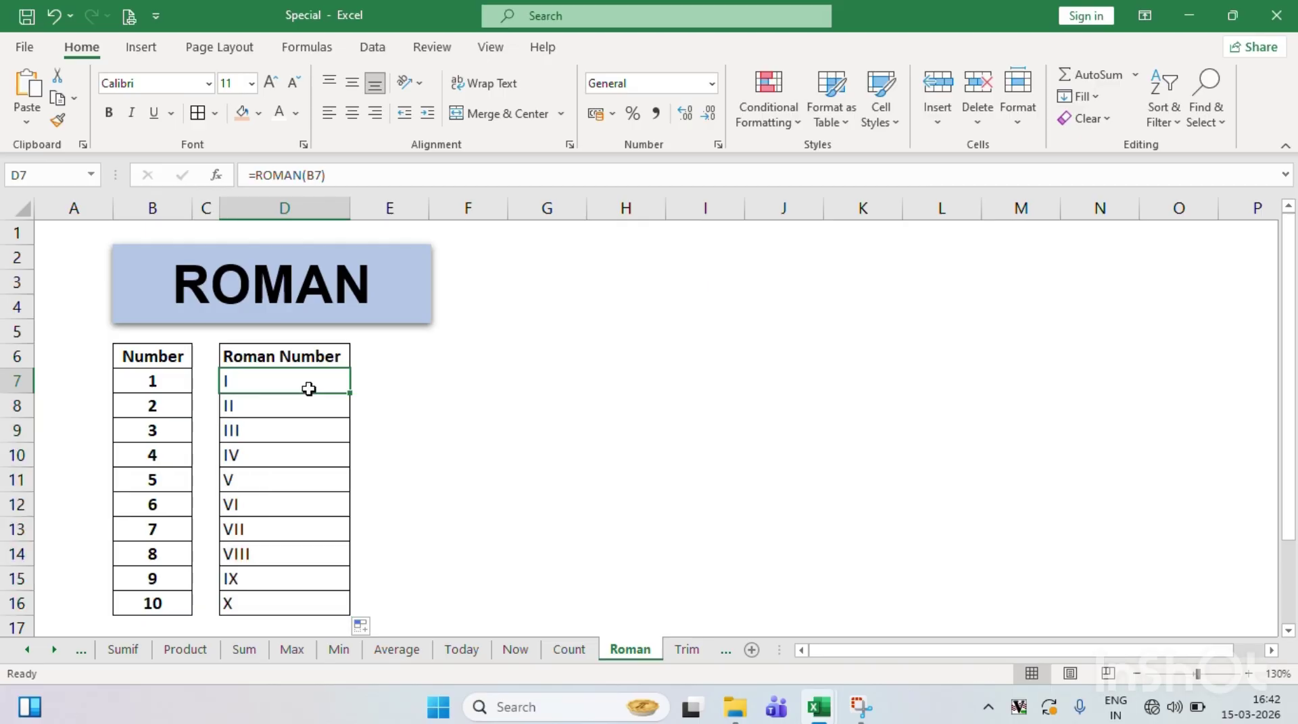
key(shift+Down)
key(shift+Down)
key(shift+Down)
key(shift+Down)
key(shift+Down)
key(shift+Down)
key(shift+Down)
key(shift+Down)
key(shift+Down)
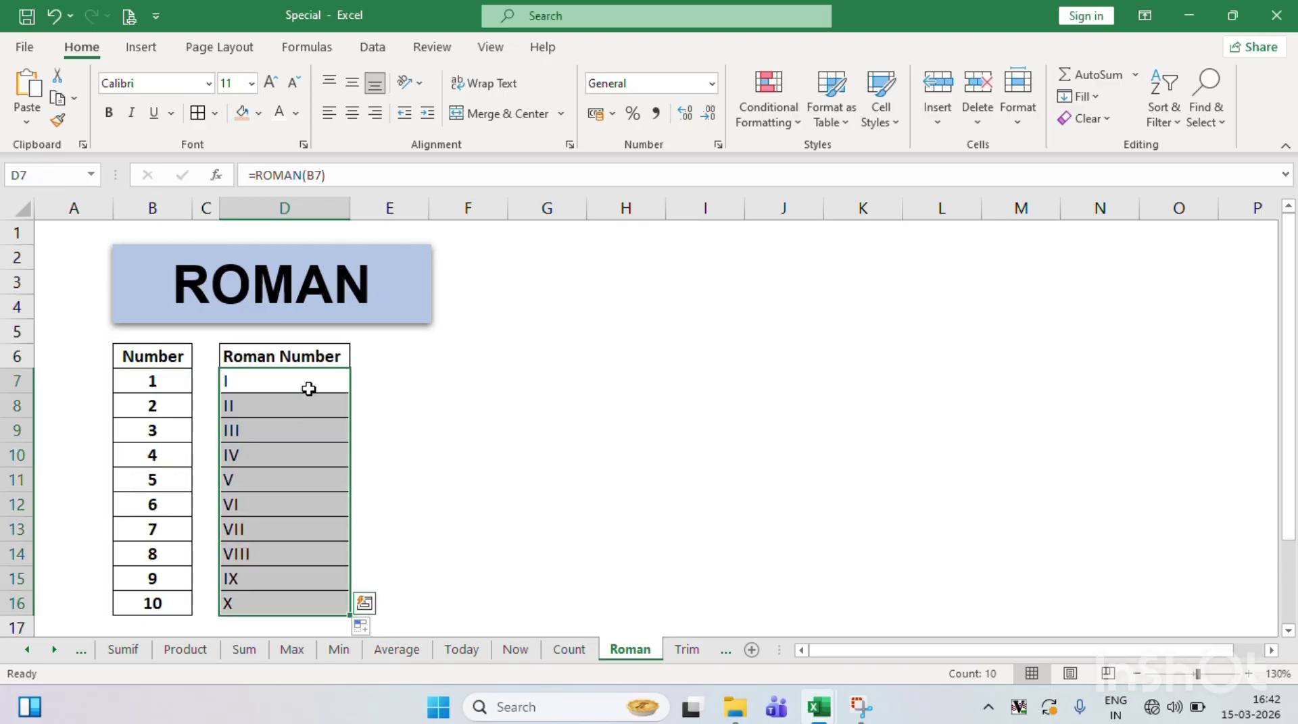
click(358, 113)
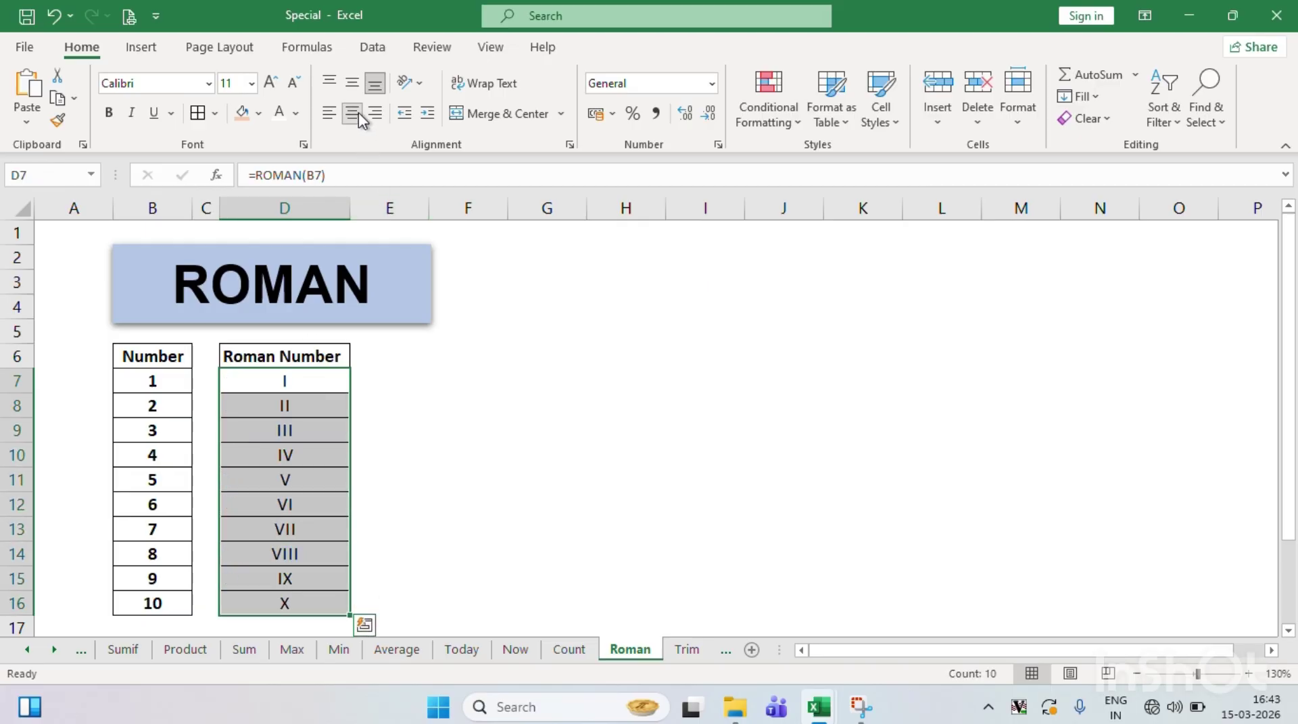
click(392, 334)
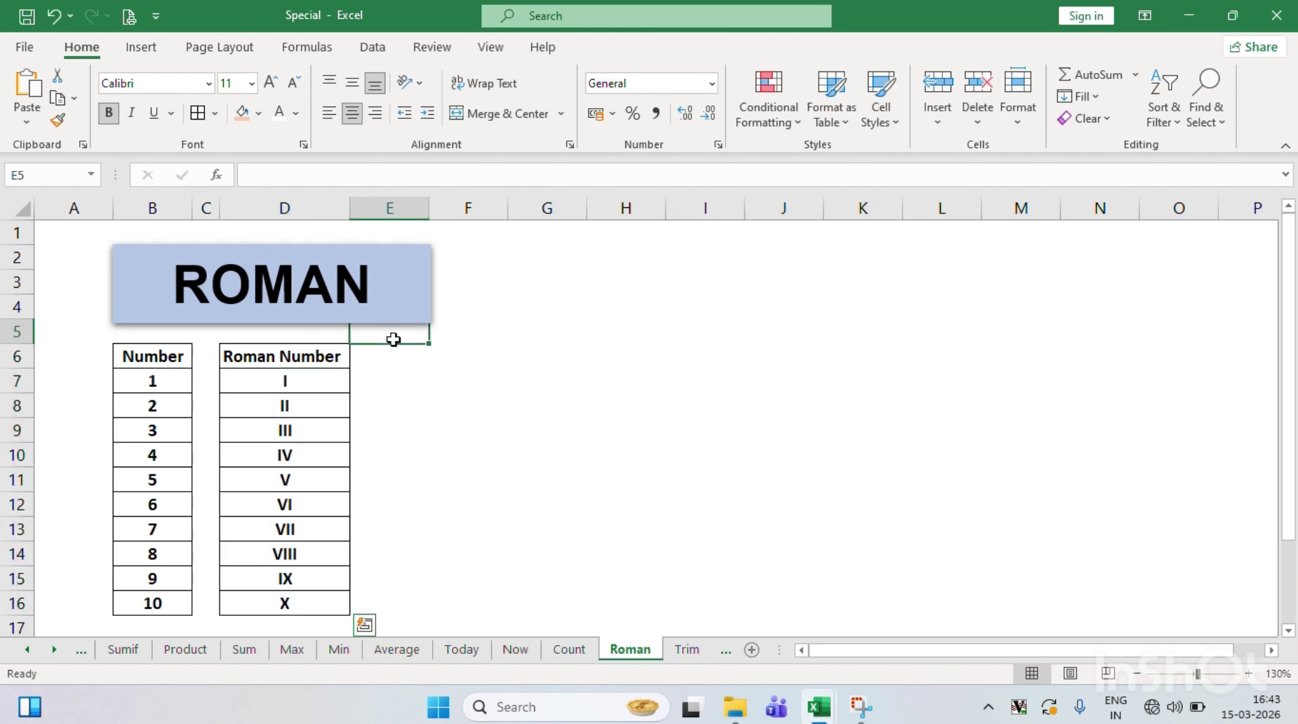
click(345, 390)
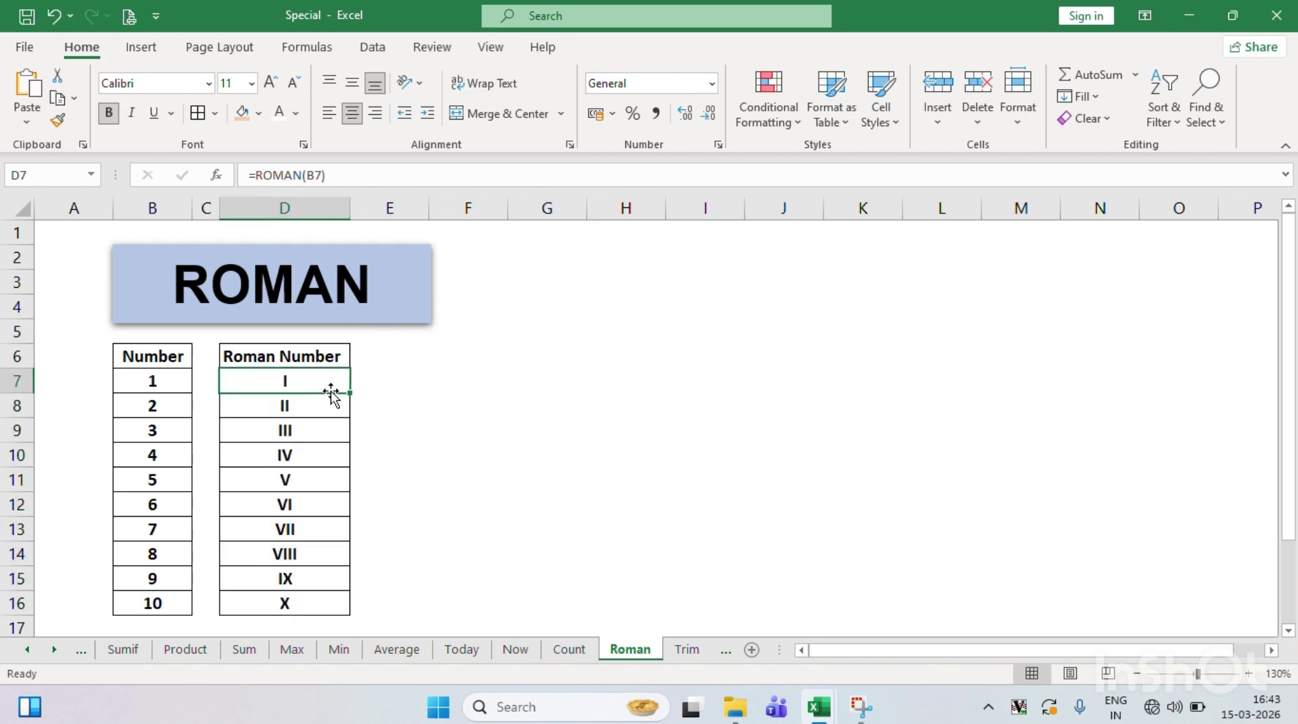
- Compare each value in the Number column with its Roman numeral, row by row from row 7 to row 16
key(shift+Left)
key(shift+Left)
key(Down)
key(Left)
key(Left)
key(shift+Right)
key(shift+Right)
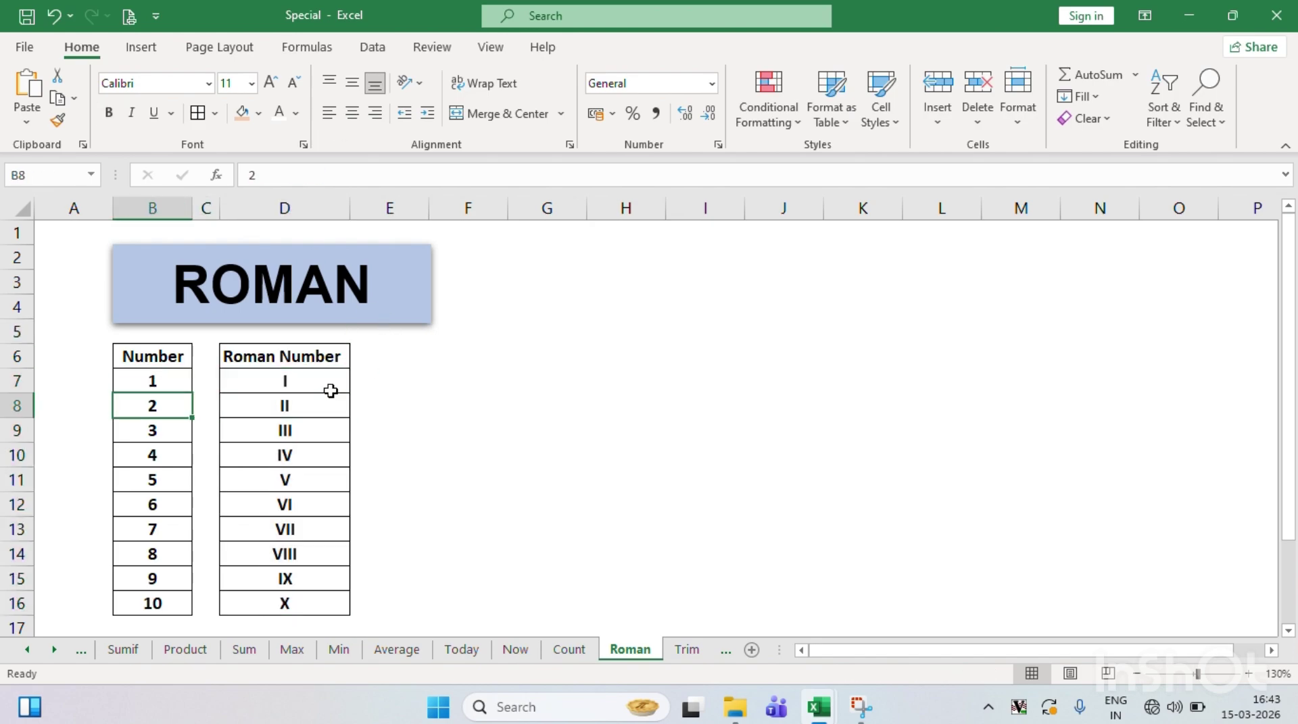
key(Down)
key(shift+Right)
key(shift+Right)
key(shift+Right)
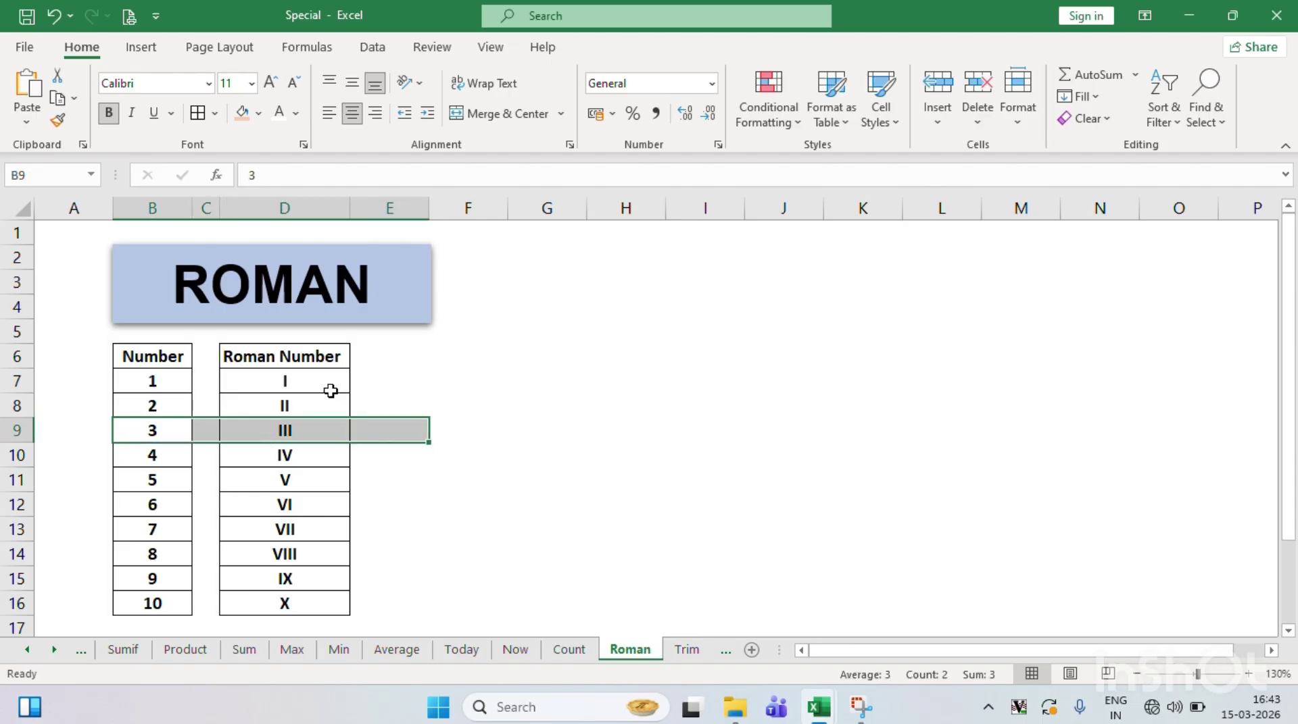
key(Down)
key(shift+Right)
key(shift+Right)
key(Down)
key(shift+Right)
key(shift+Right)
key(shift+Right)
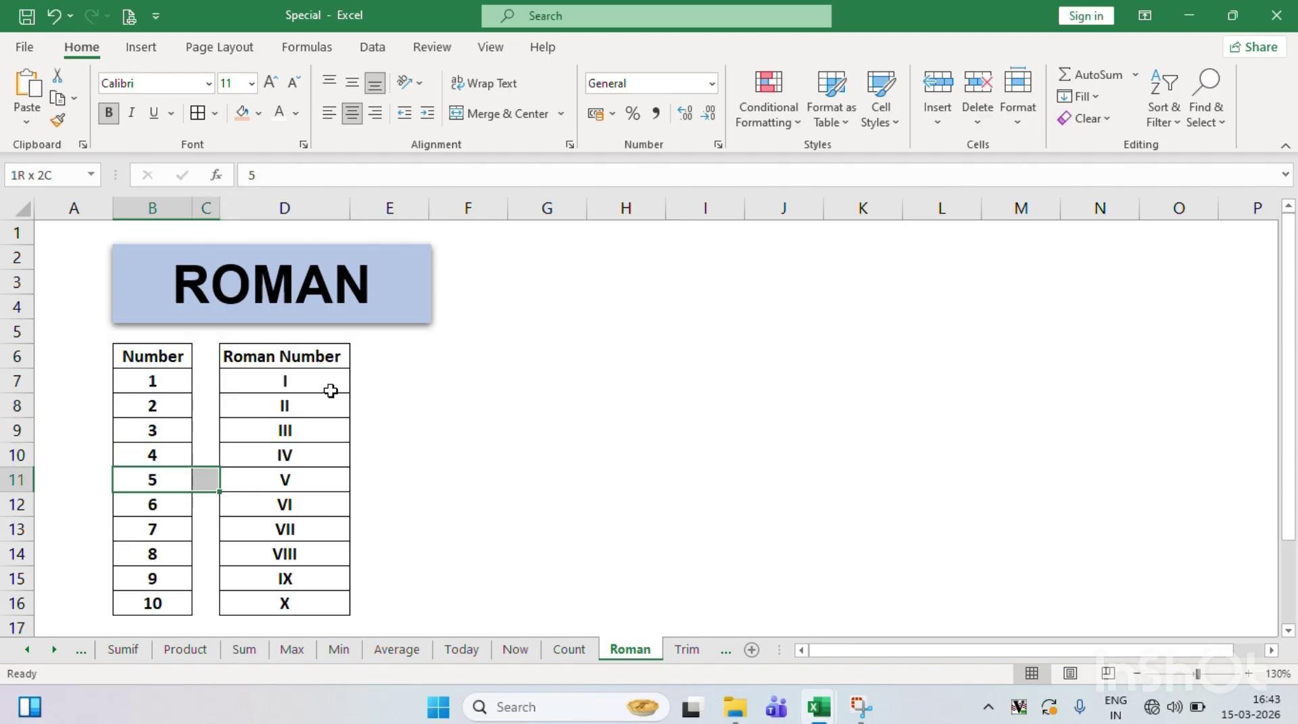
key(Down)
key(shift+Right)
key(shift+Right)
key(shift+Right)
key(Down)
key(shift+Right)
key(shift+Right)
key(Down)
key(shift+Right)
key(shift+Right)
key(shift+Right)
key(Down)
key(shift+Right)
key(shift+Right)
key(shift+Right)
key(Down)
key(shift+Right)
key(shift+Right)
key(shift+Right)
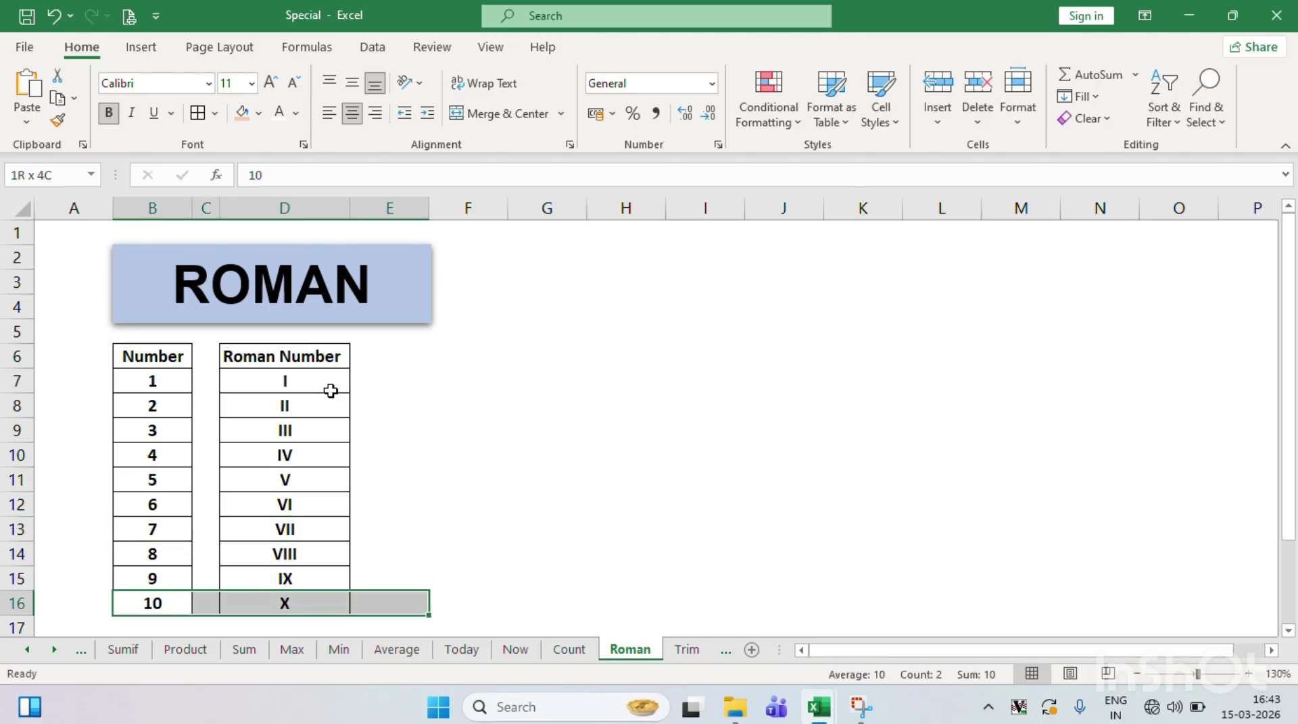
click(490, 350)
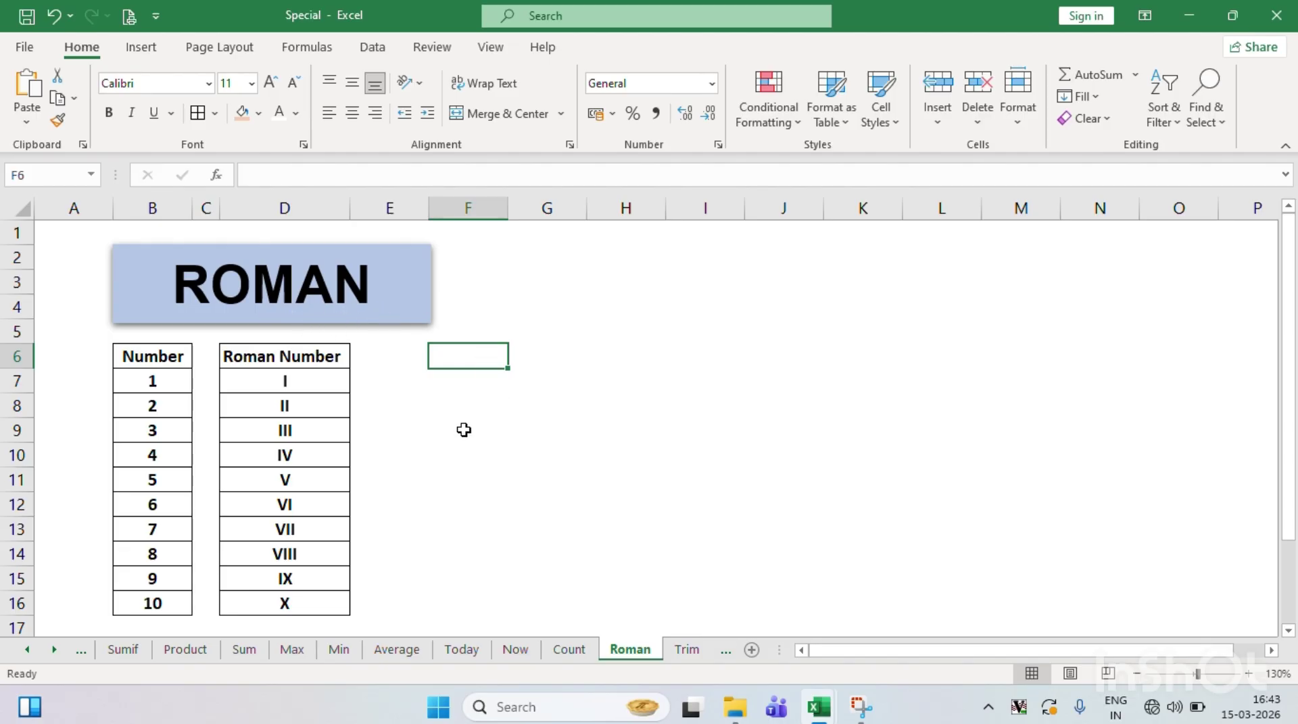
click(430, 437)
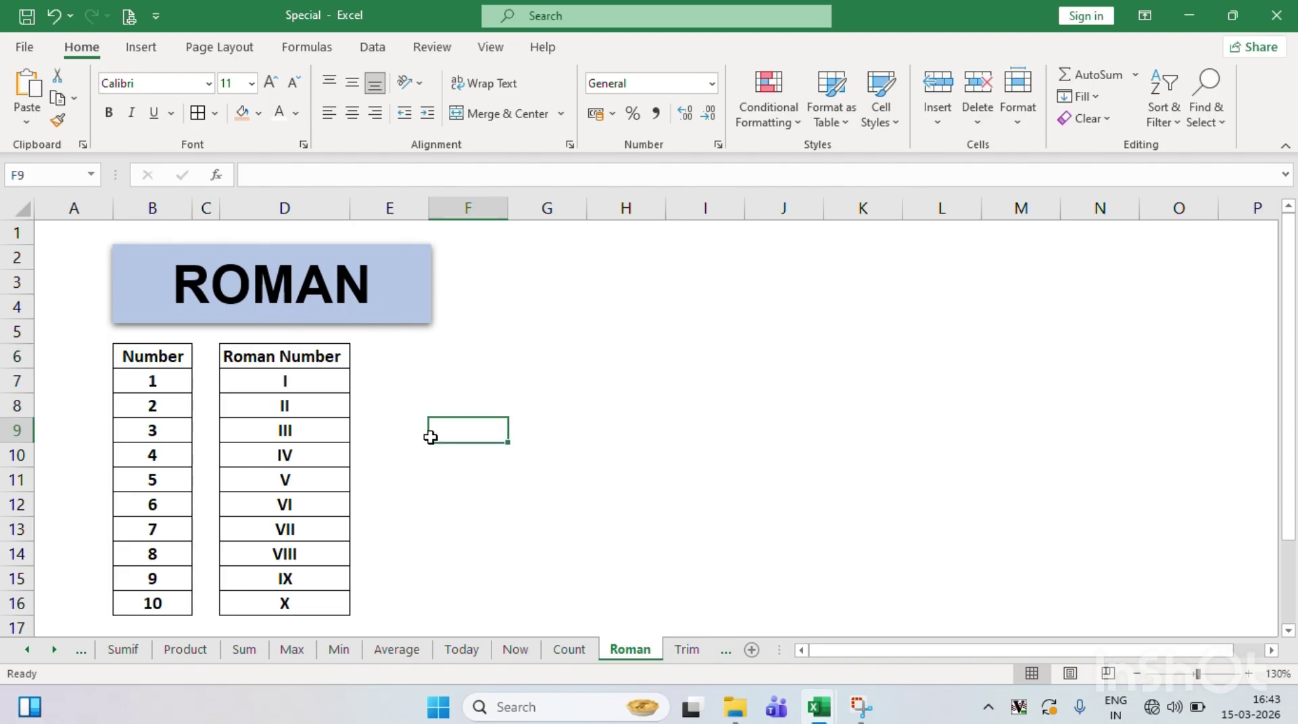
- Review the ROMAN formulas in cells D7 to D16 one by one
click(299, 383)
key(Down)
key(Down)
key(Down)
key(Down)
key(Down)
key(Down)
key(Down)
key(Down)
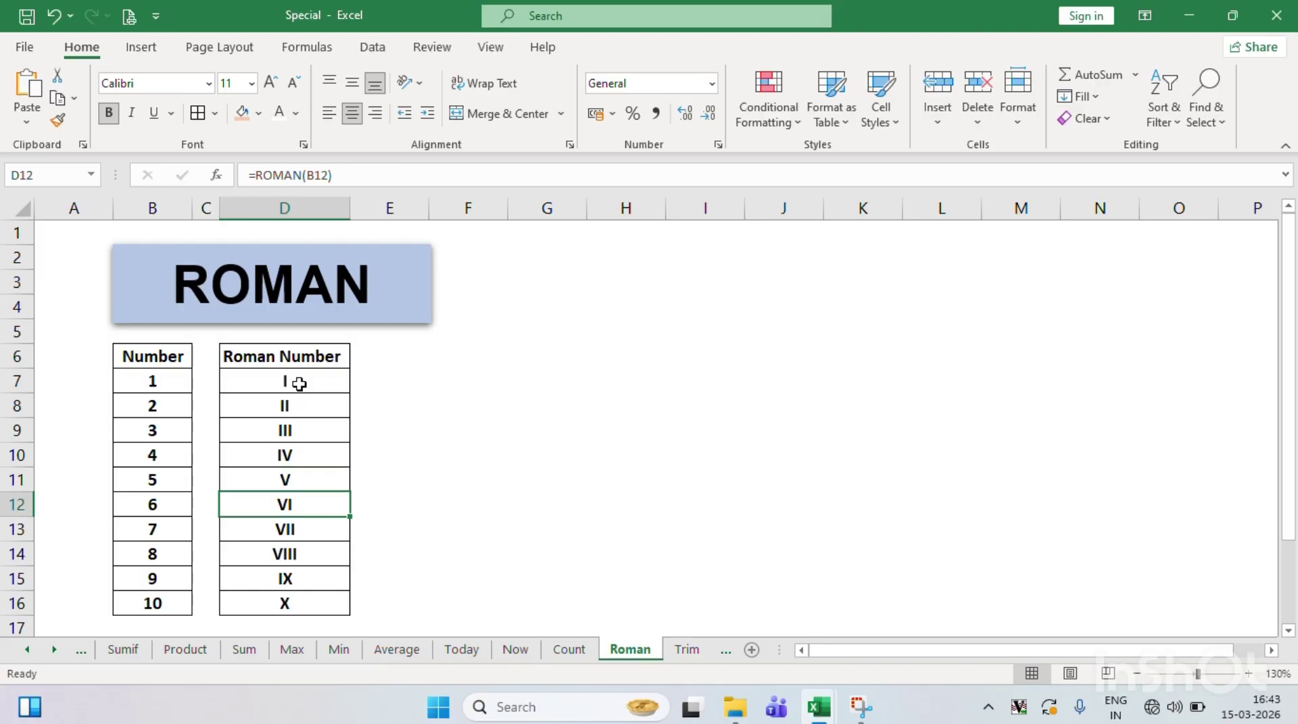
key(Down)
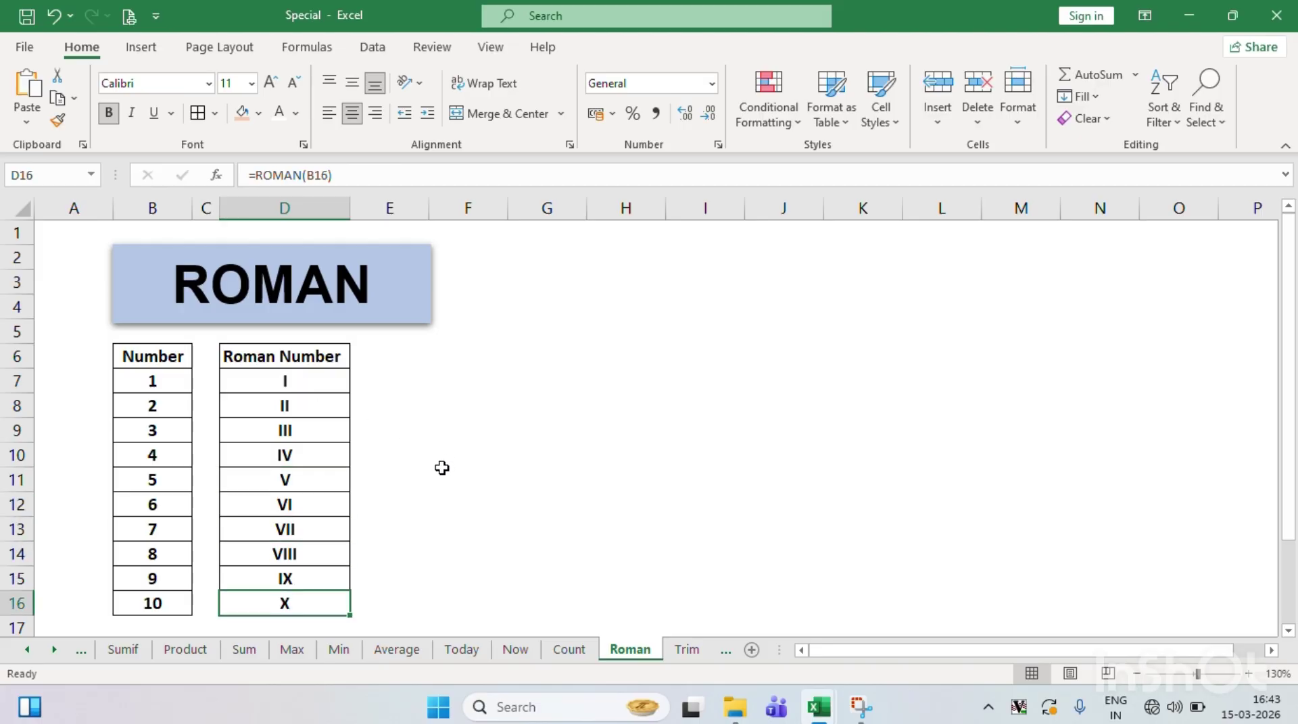
click(442, 473)
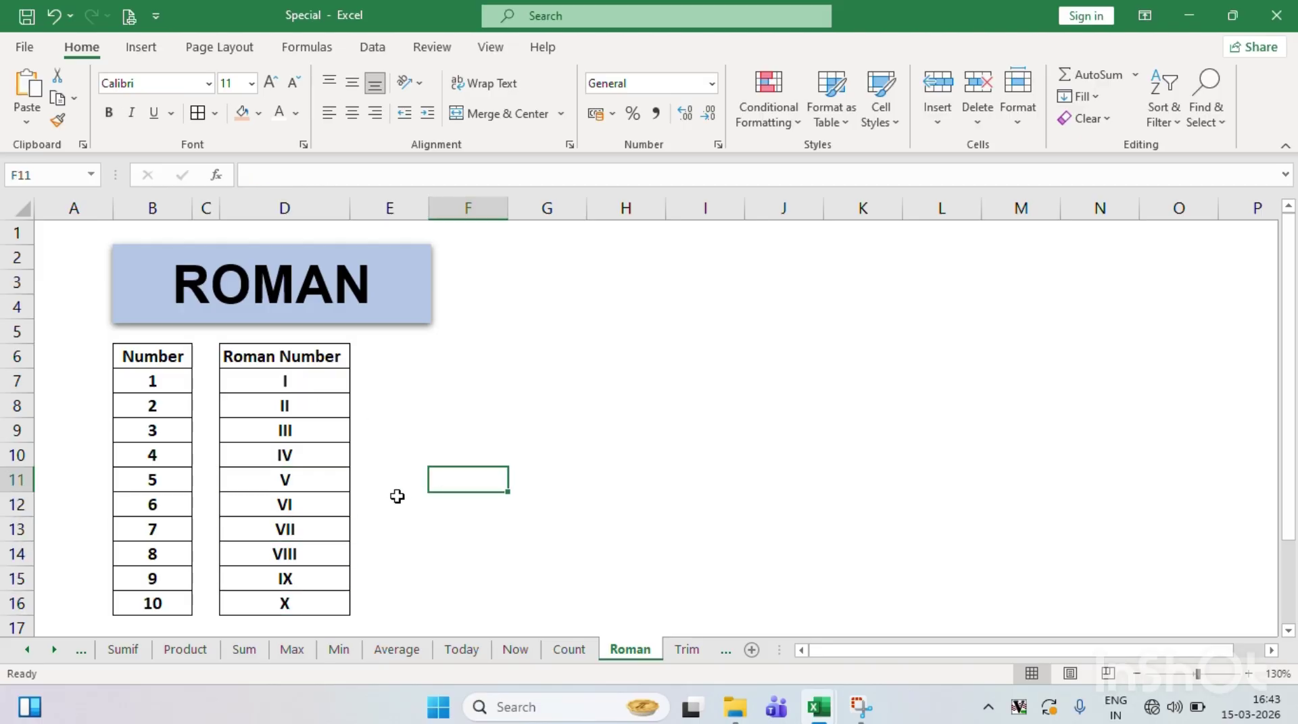
- Open the Trim sheet and examine the extra spaces between the words in cells B6 and B7
click(687, 650)
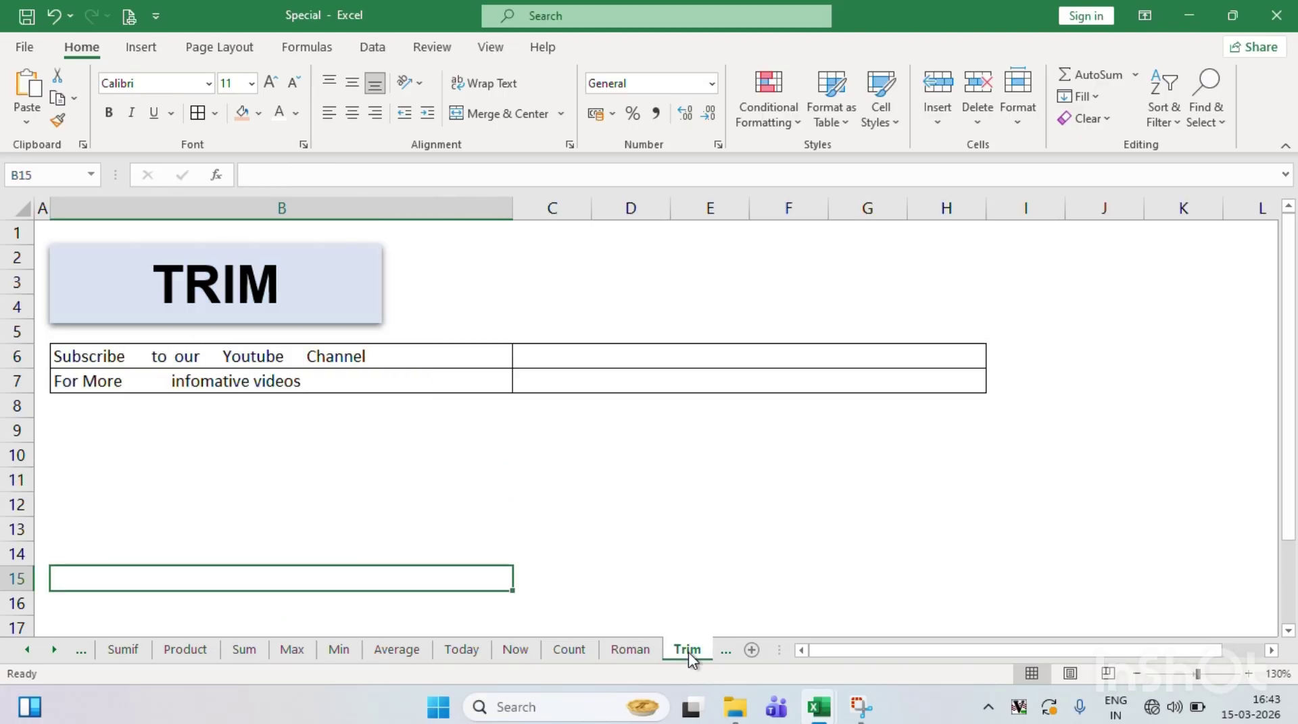
click(365, 360)
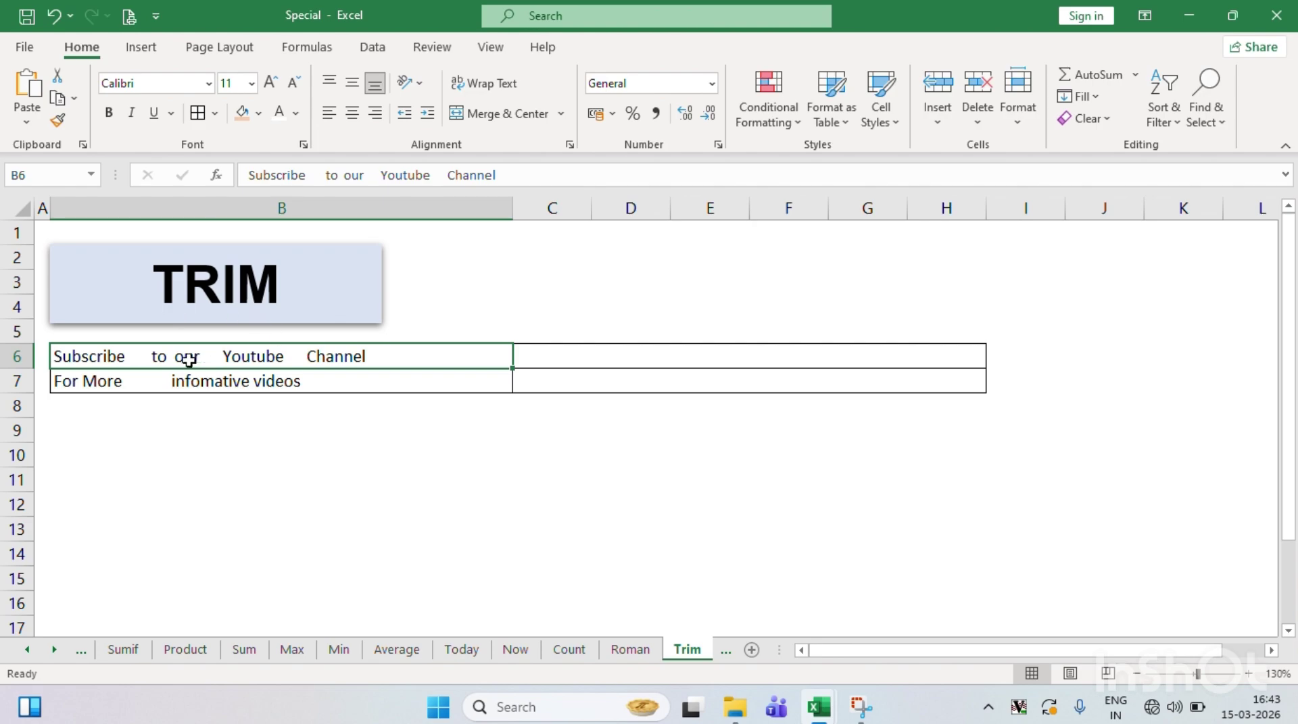
double_click(138, 359)
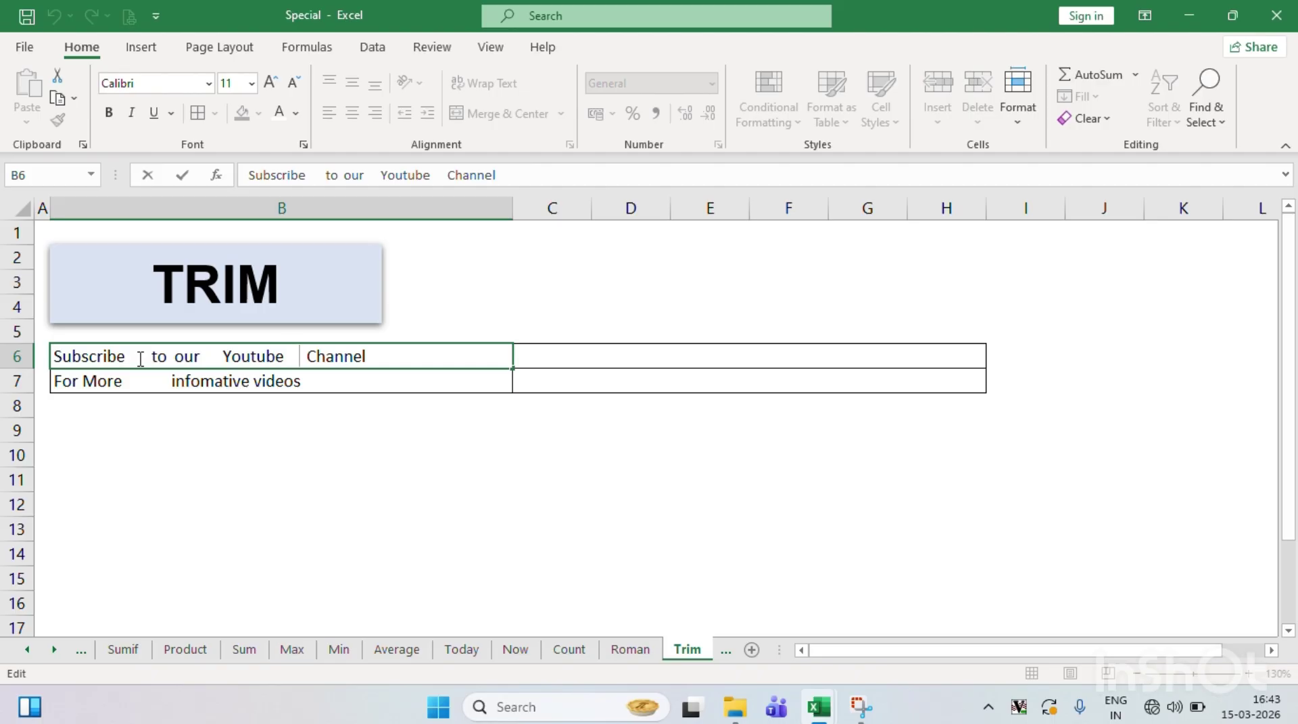
key(Return)
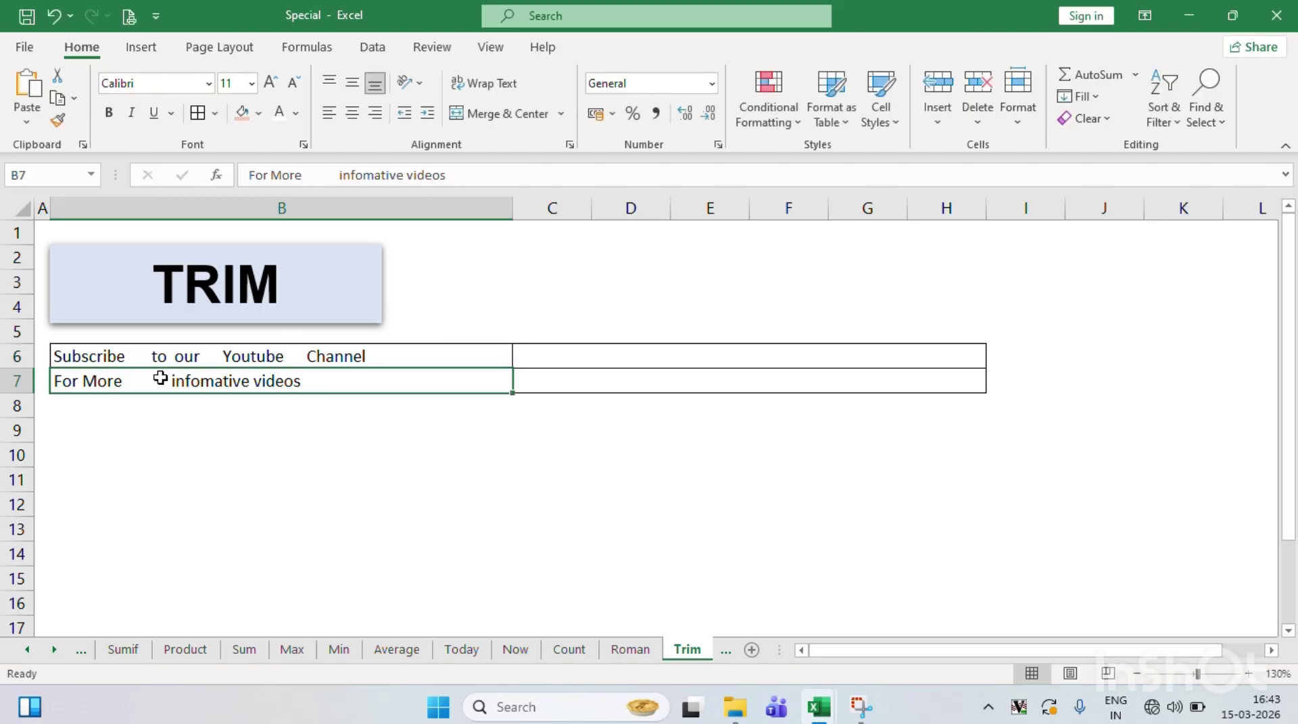
right_click(160, 380)
click(160, 380)
double_click(163, 379)
double_click(162, 379)
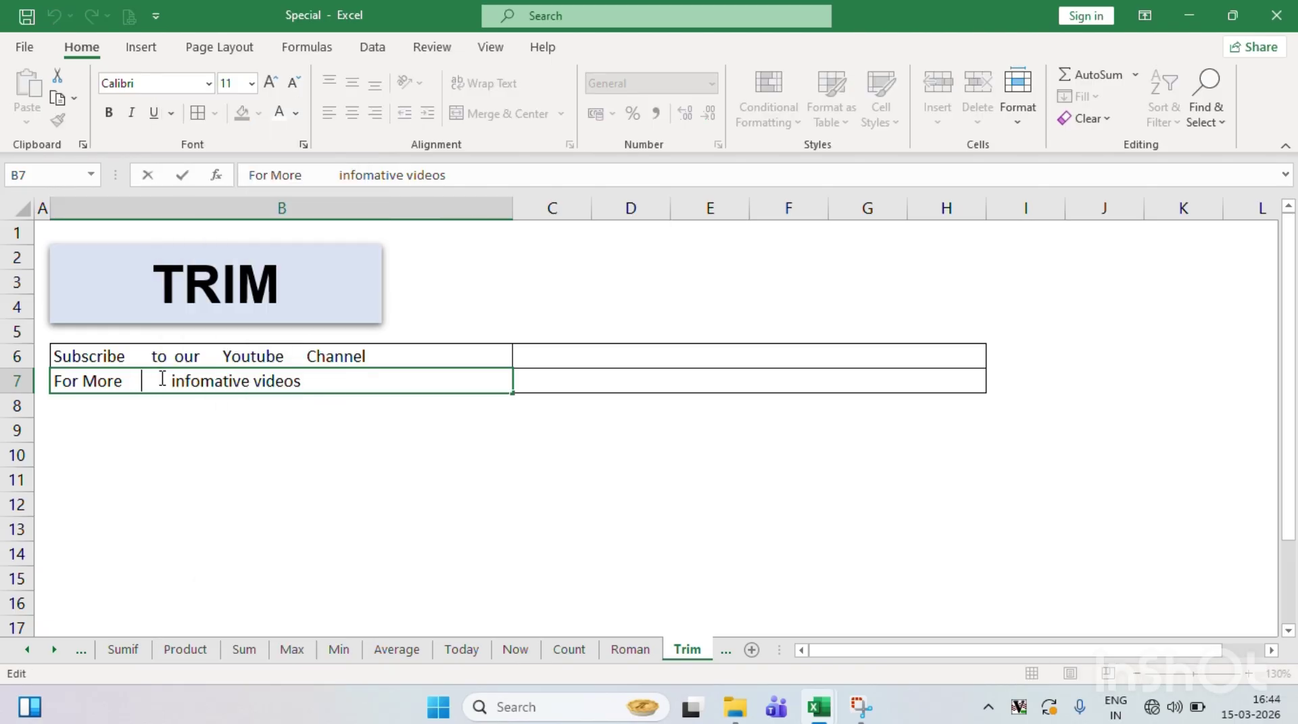
- Enter the formula =TRIM(B6) in merged cell C6 to remove the extra spaces from the first sentence
click(564, 346)
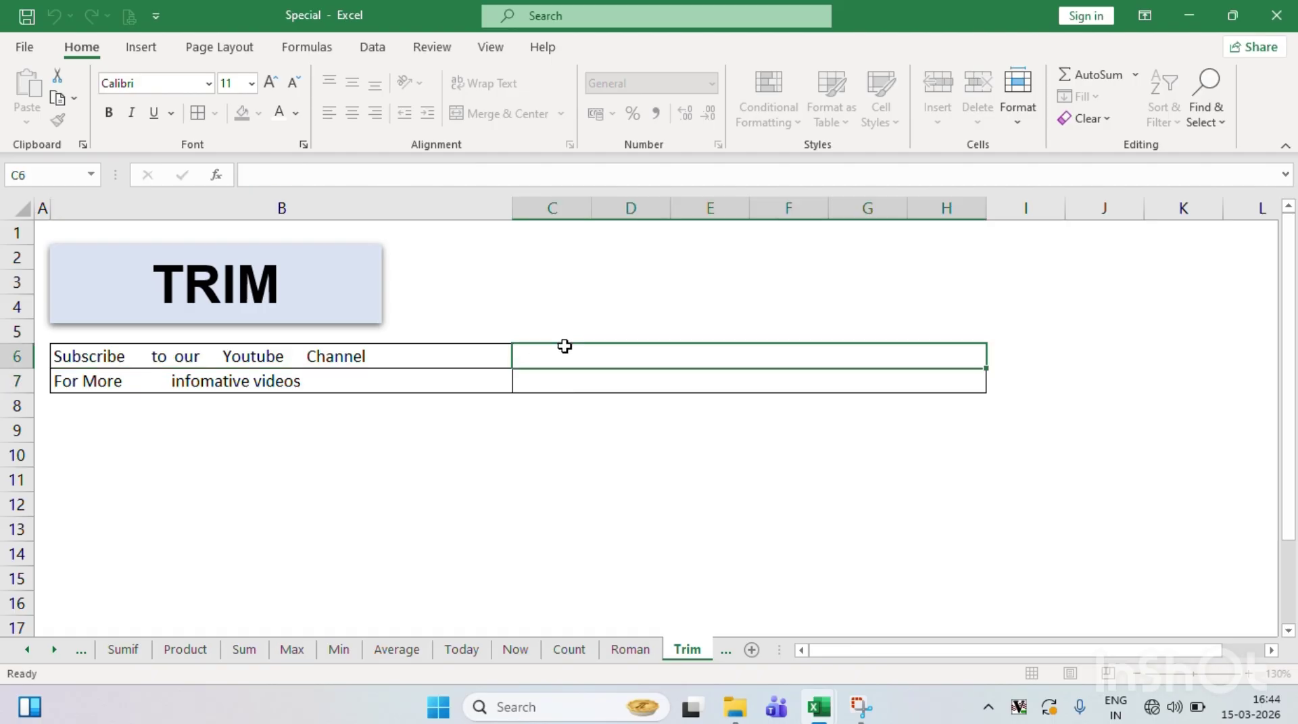
text(=)
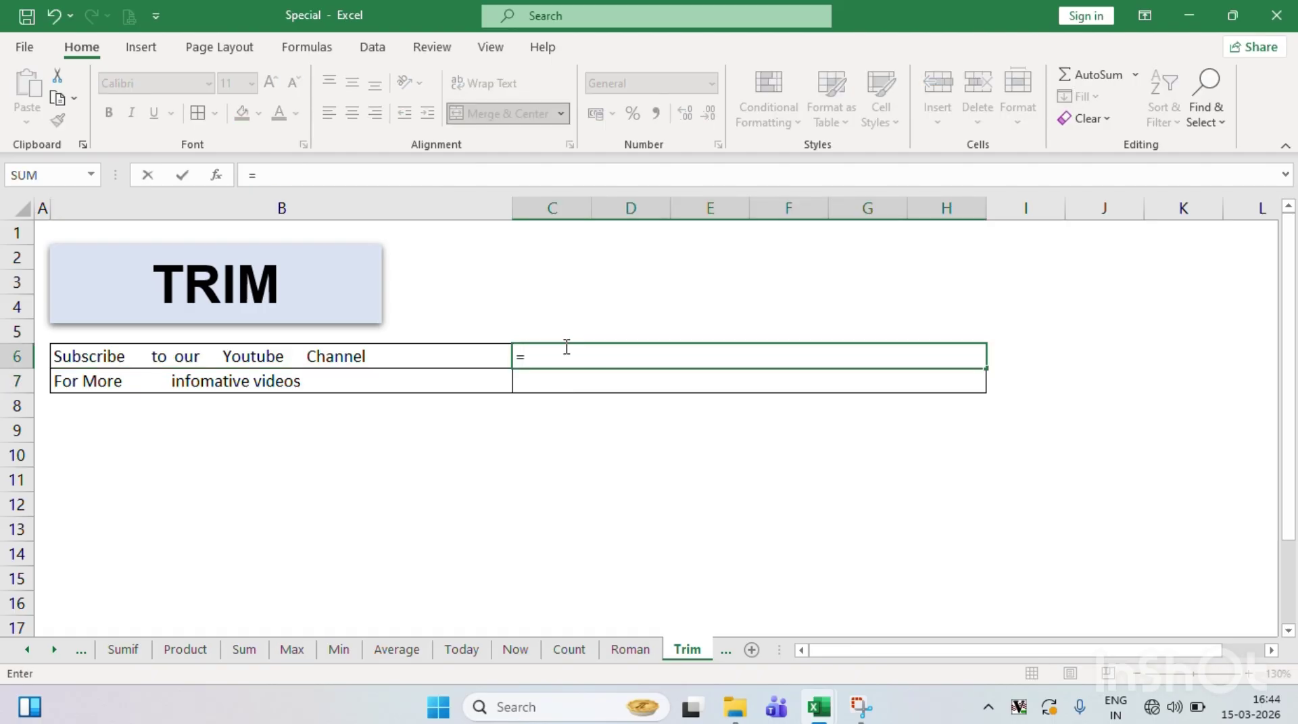
text(TRIM)
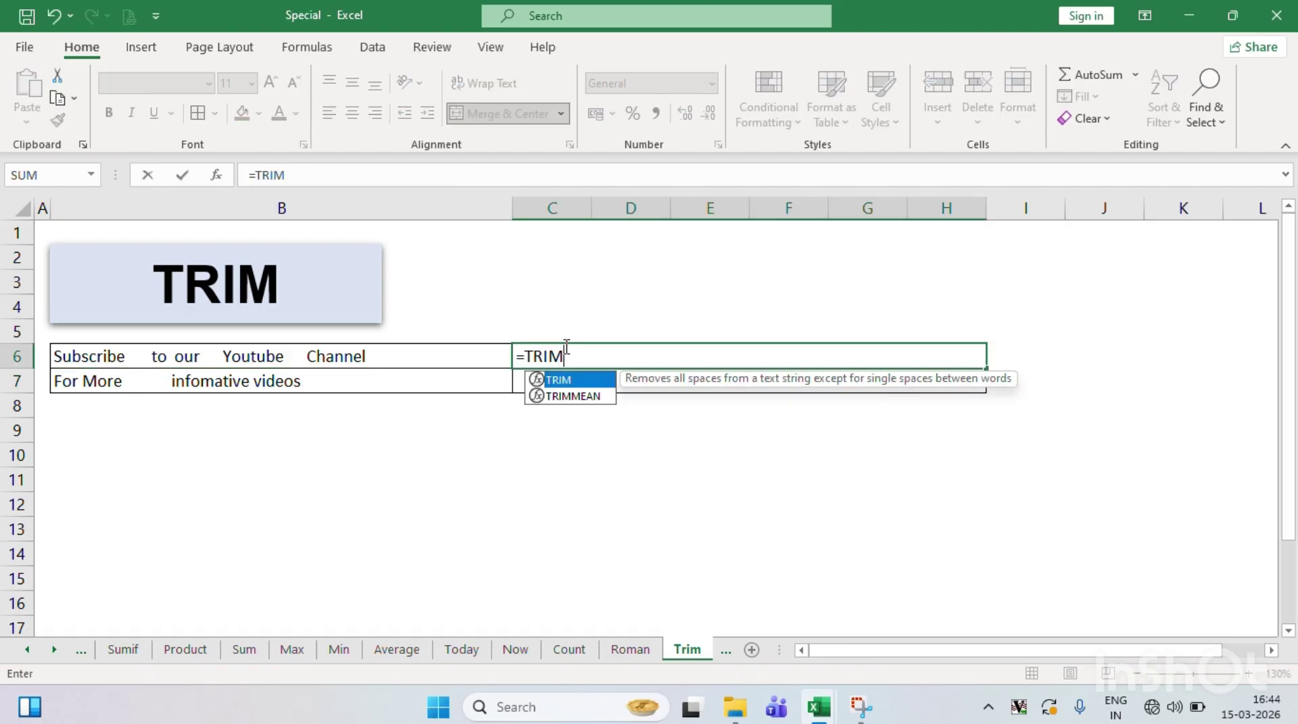
text(()
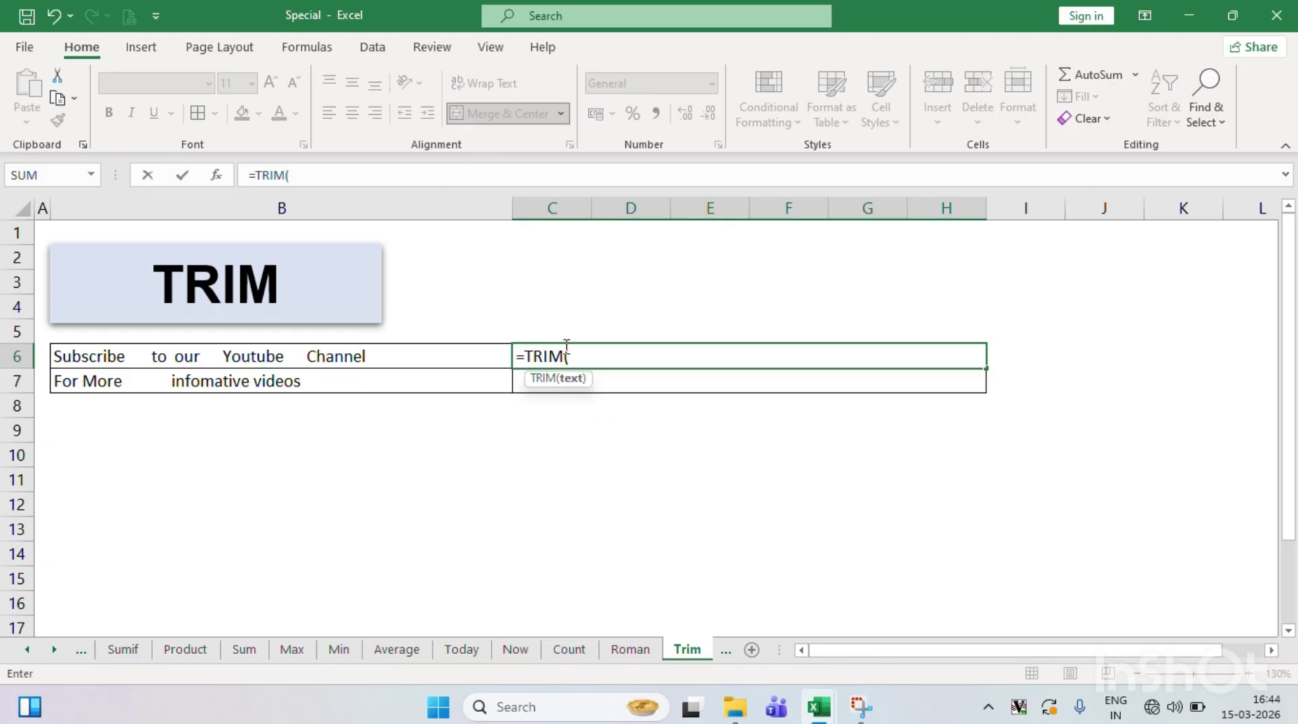
click(465, 366)
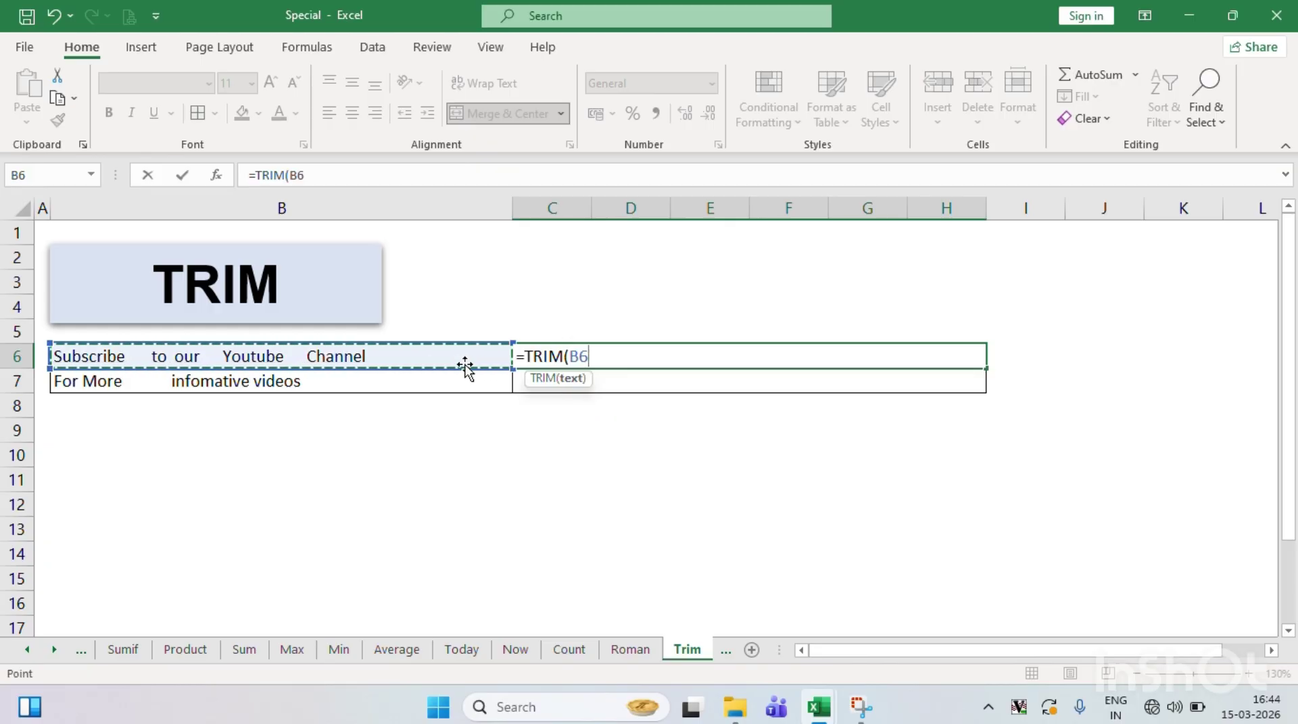
text())
key(Return)
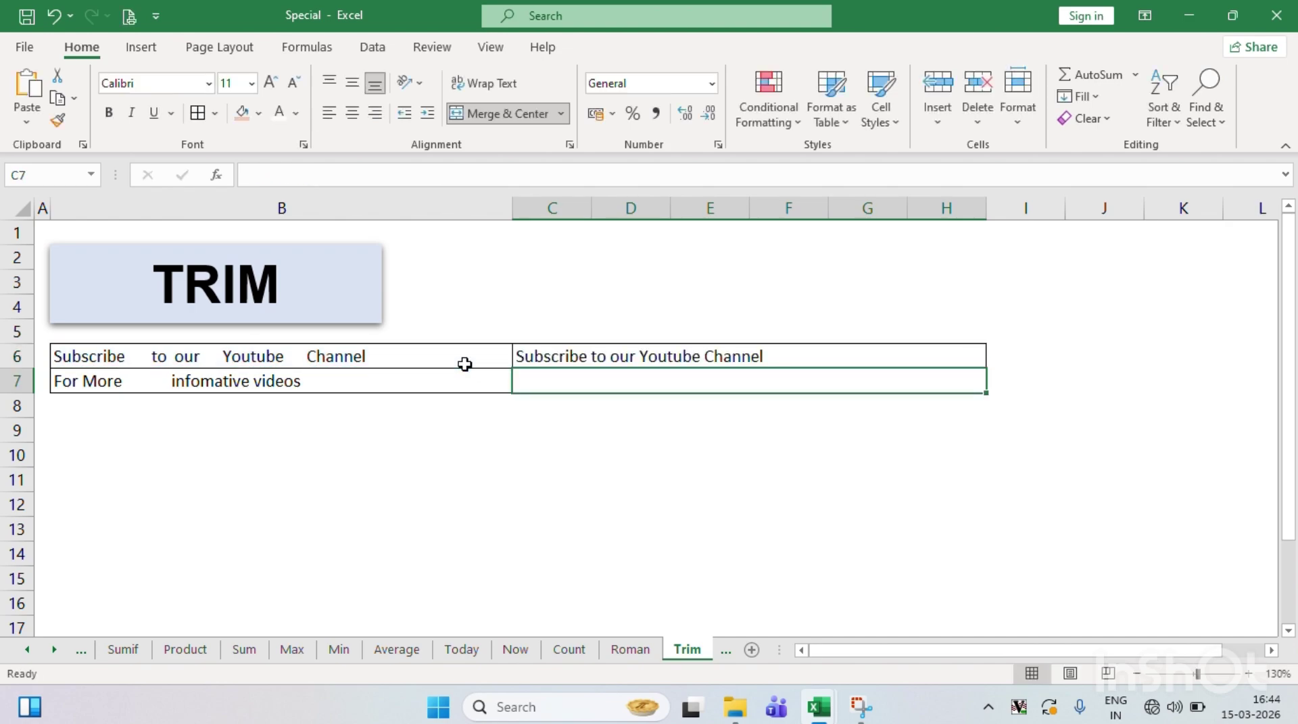
- Enter the formula =TRIM(B7) in merged cell C7 to clean up the second sentence
text(=)
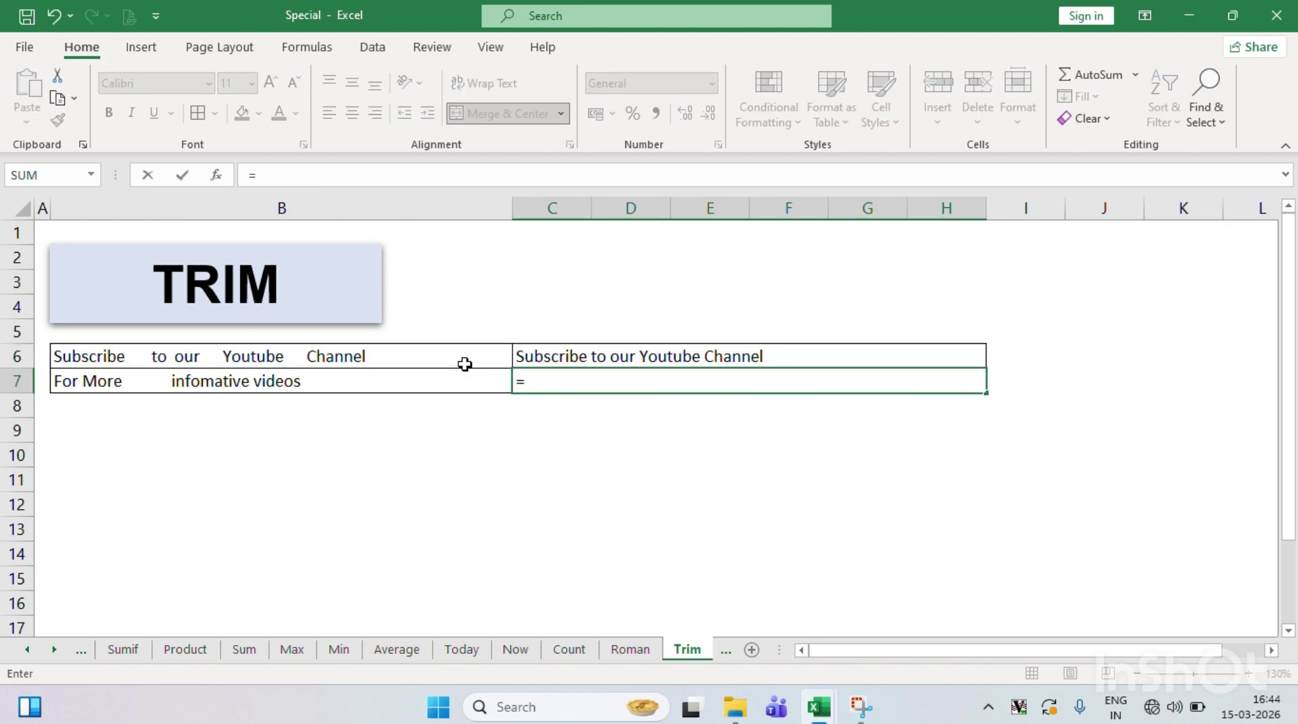
text(TRIM()
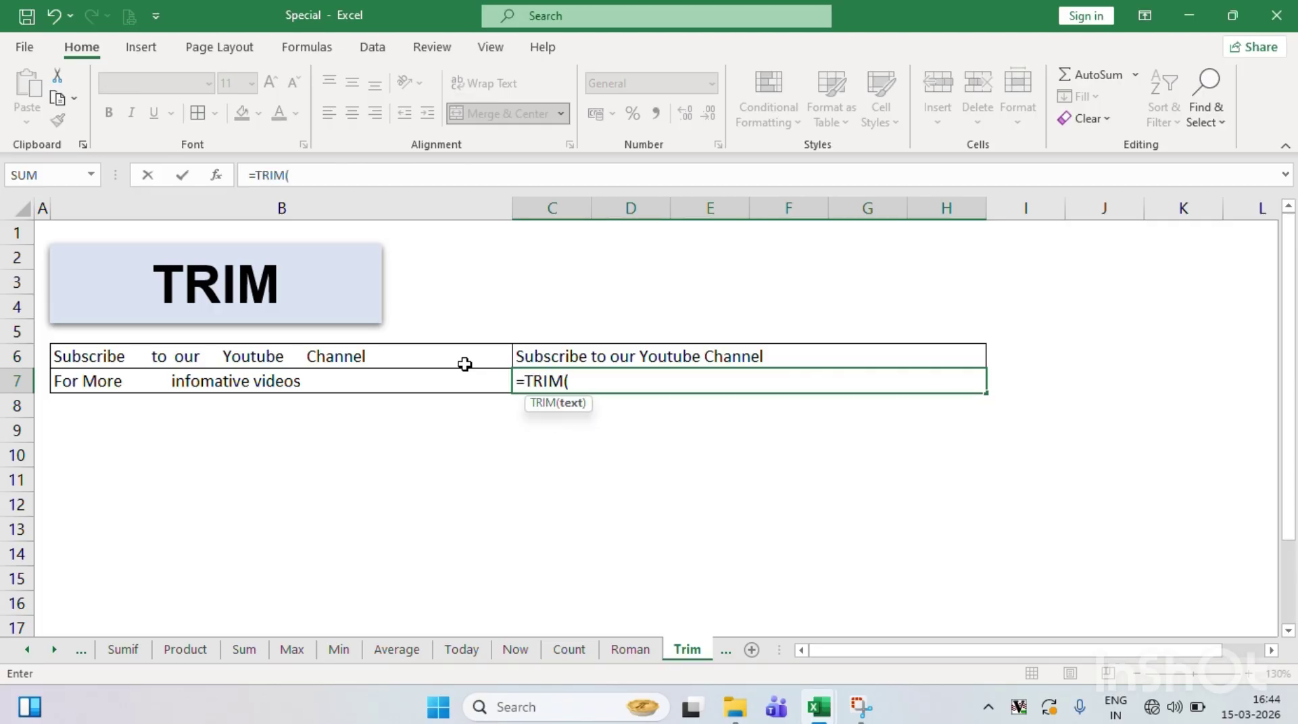
click(359, 378)
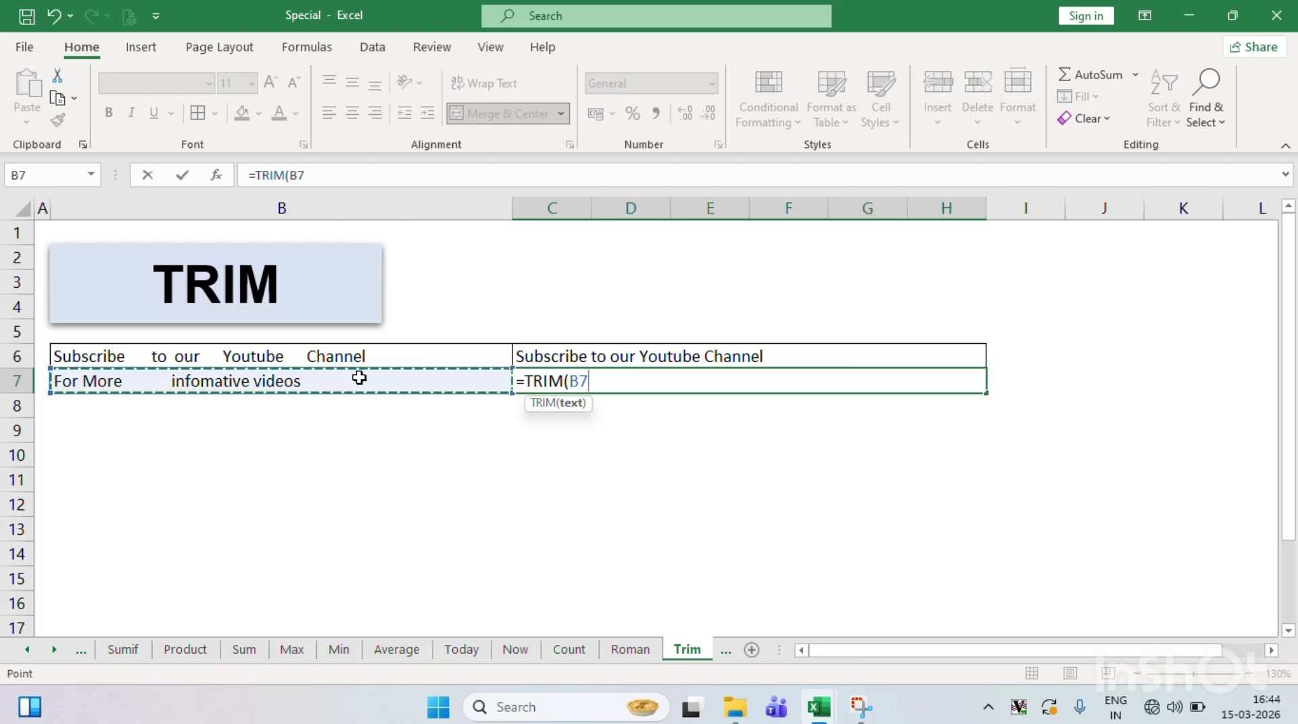
text())
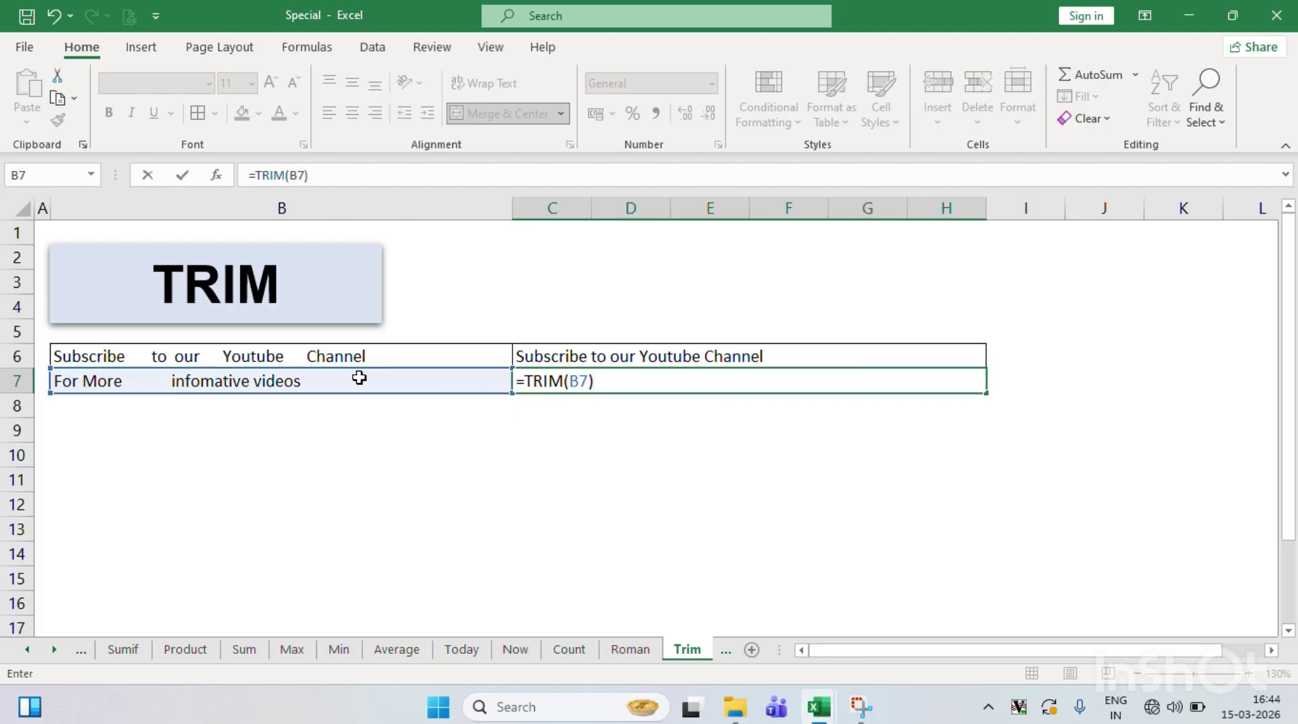
key(Return)
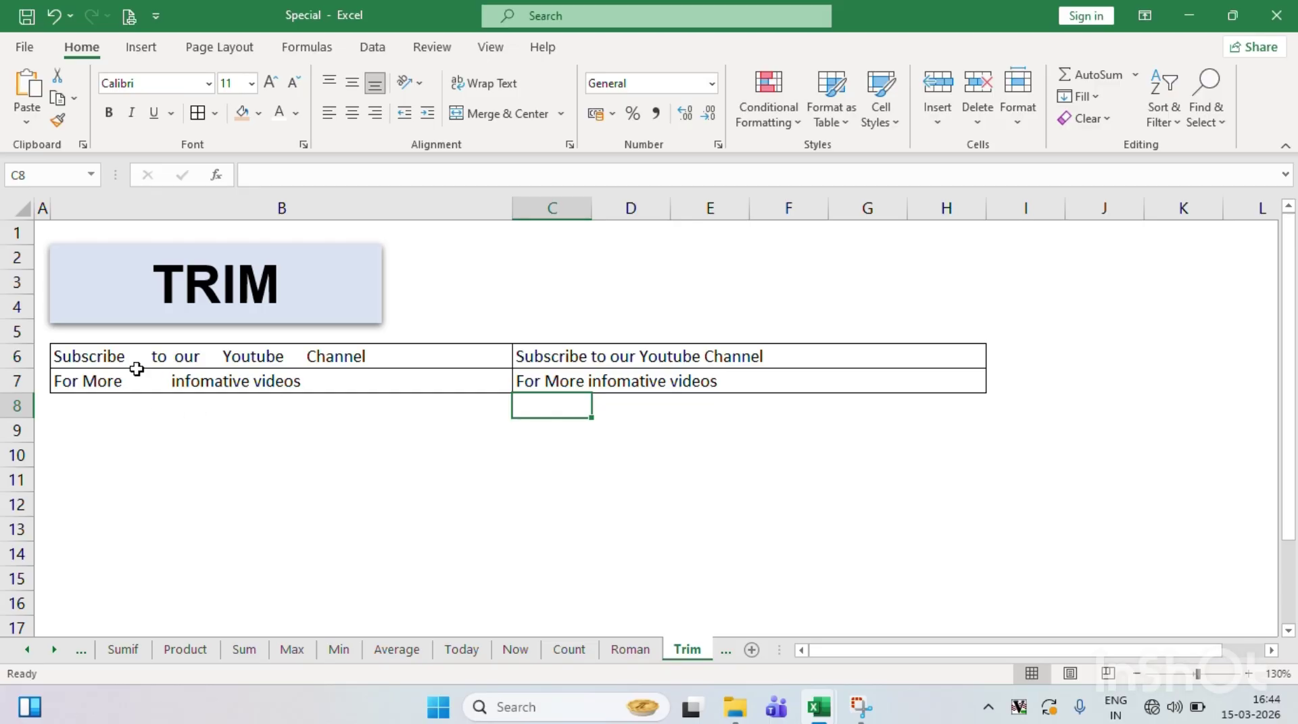
- Fill the trimmed results in C6 and C7 with standard yellow and make them bold
click(687, 362)
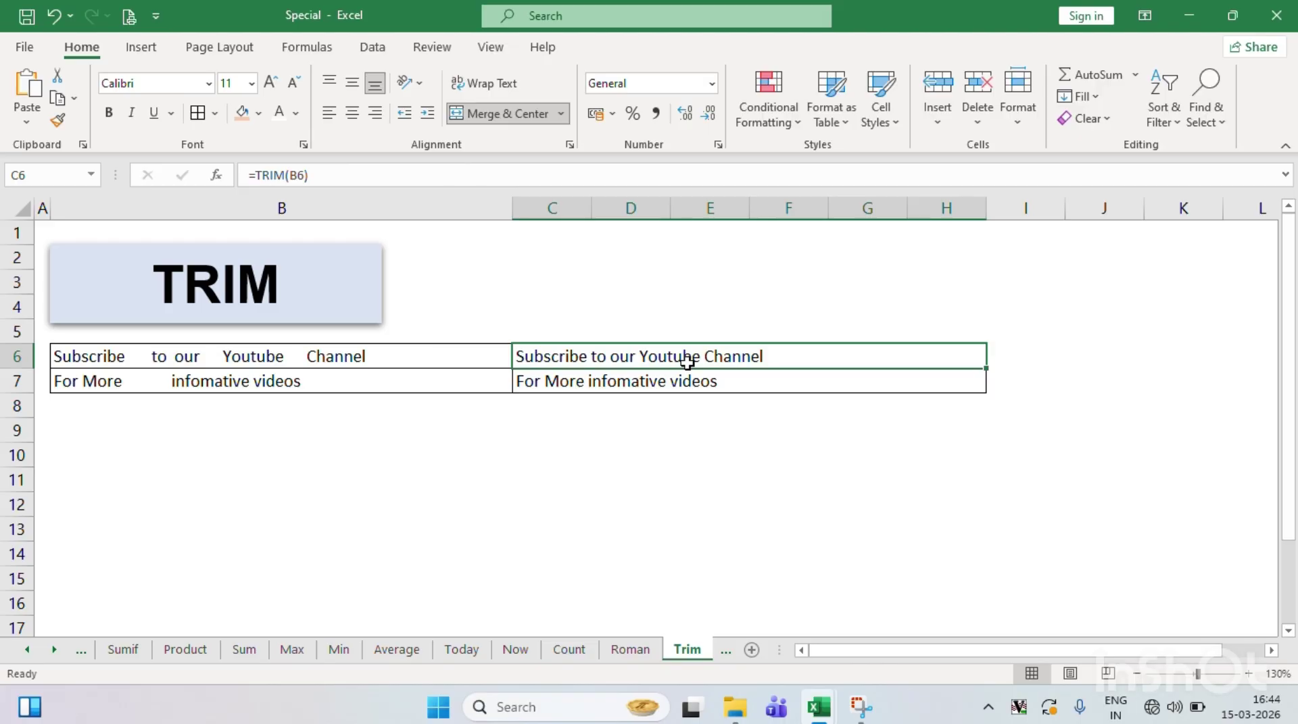
key(shift+Down)
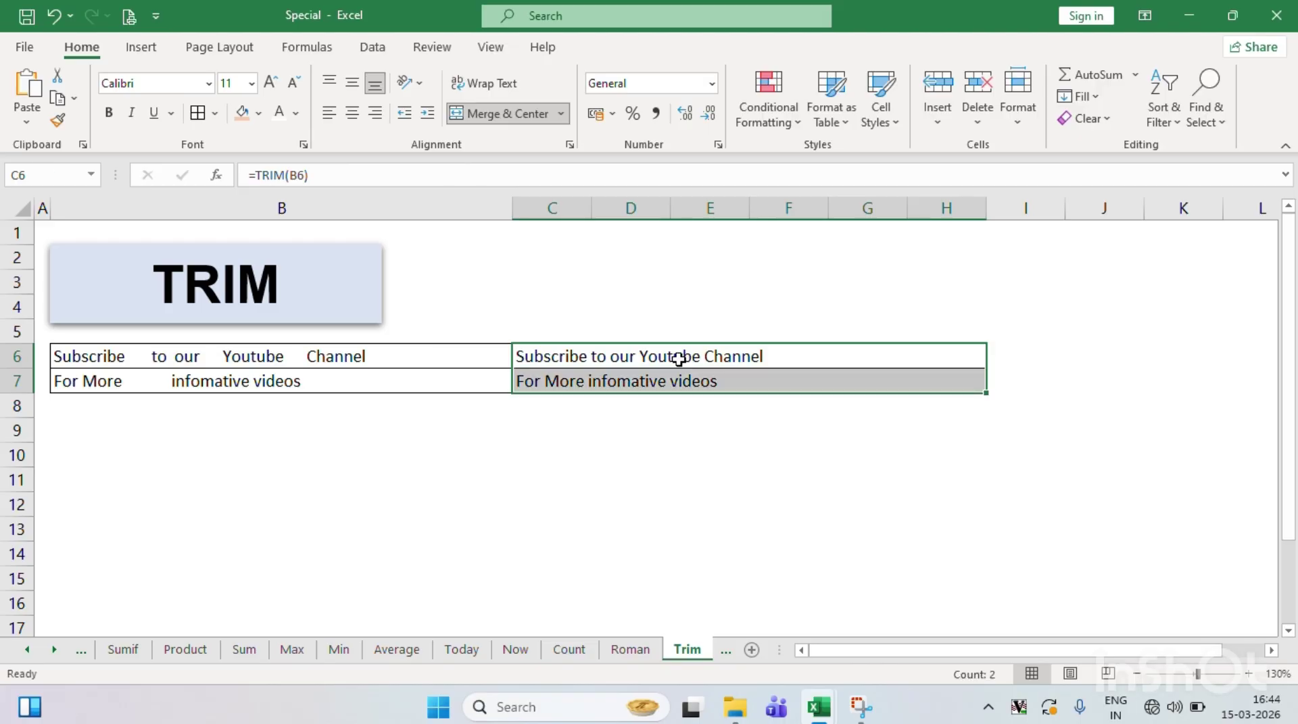
click(259, 114)
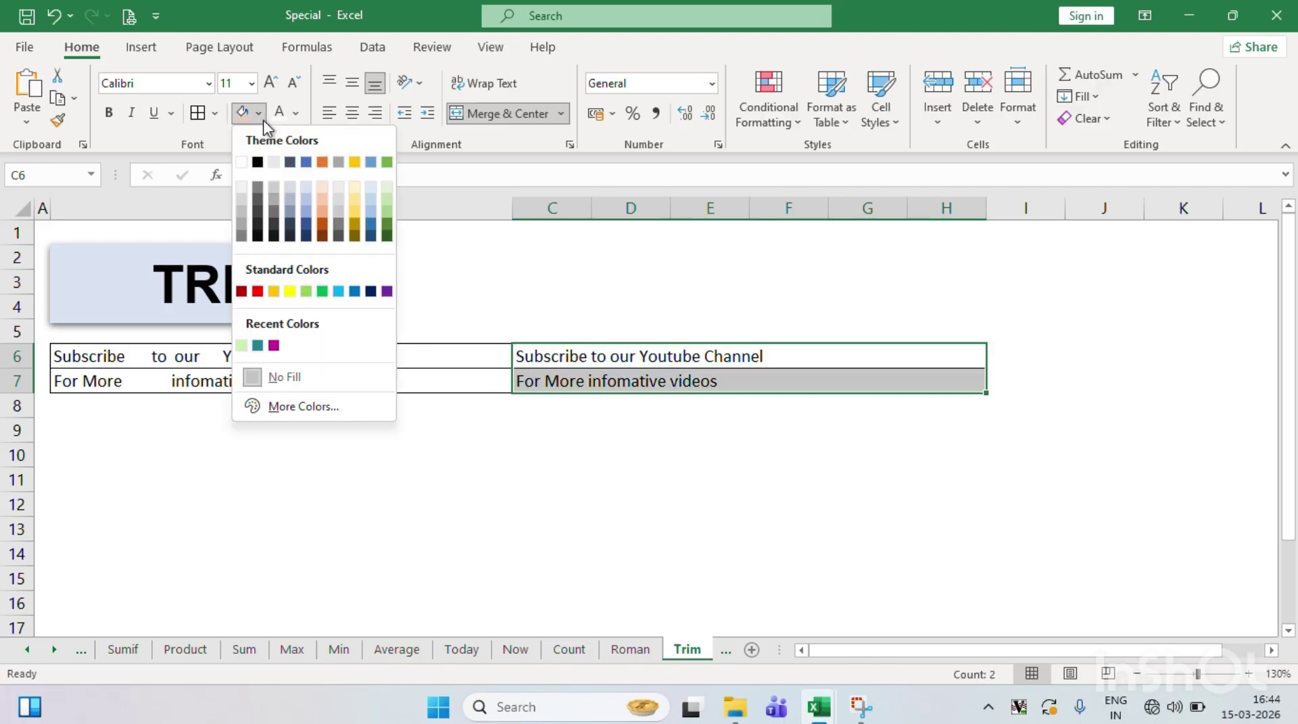
click(290, 292)
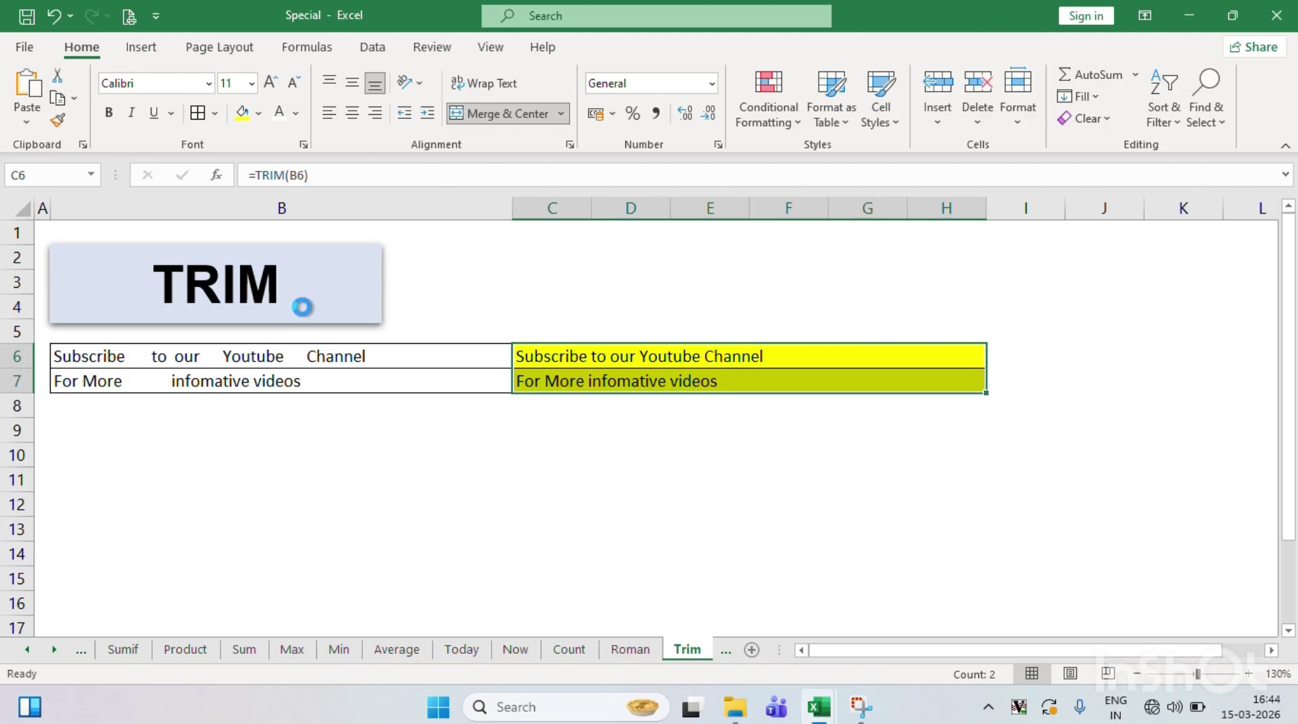
key(ctrl+b)
click(460, 437)
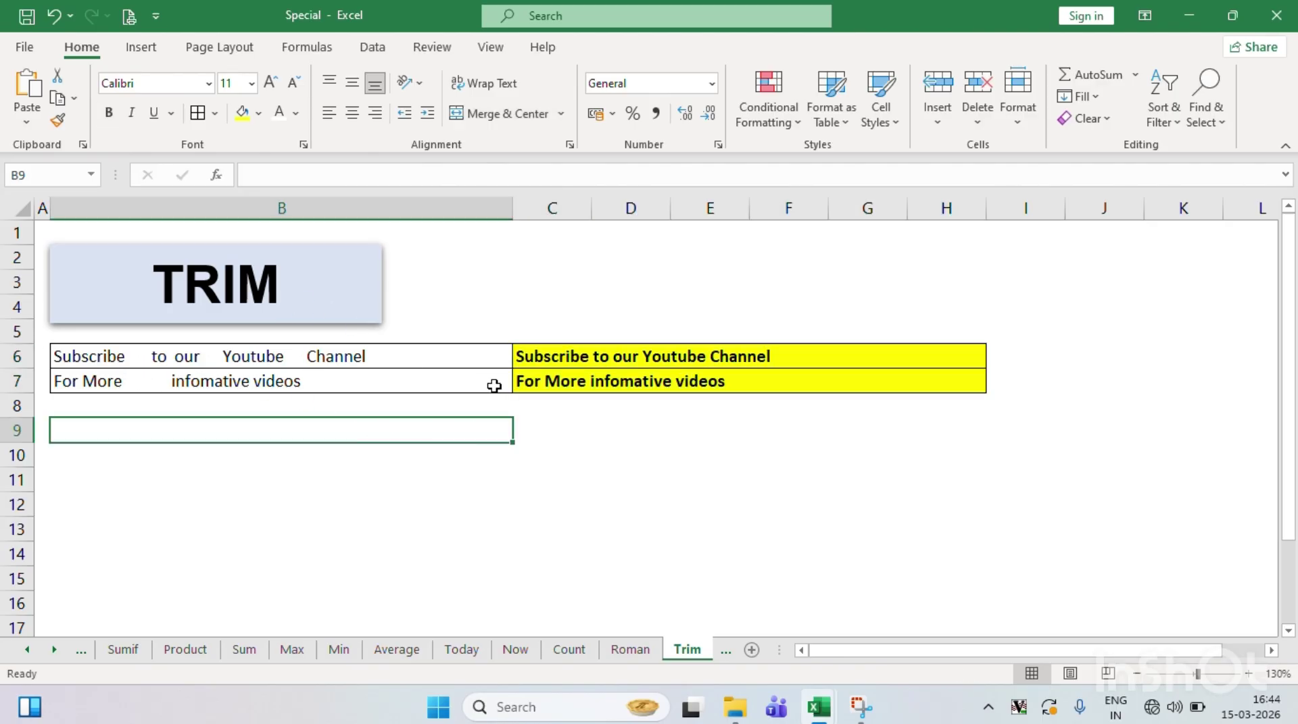
- Examine the original spaced sentence in B7 and the TRIM formula behind the cleaned result in C7
click(158, 400)
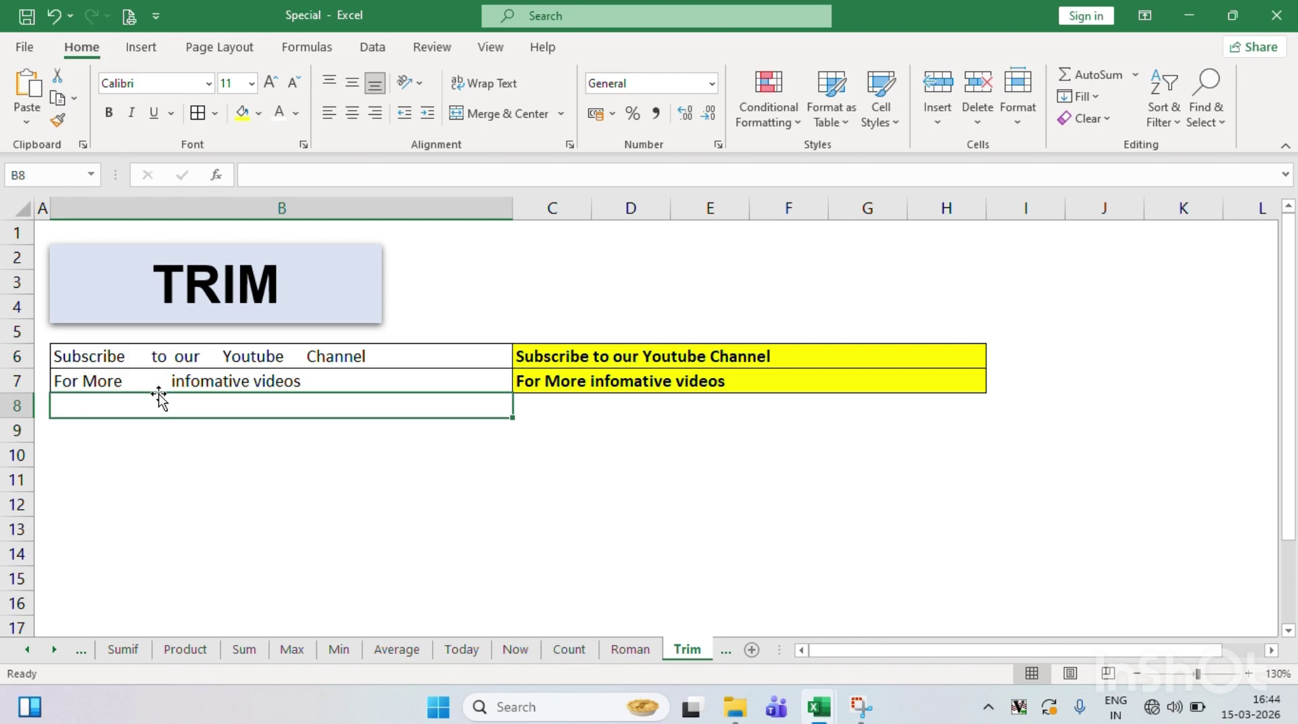
double_click(164, 381)
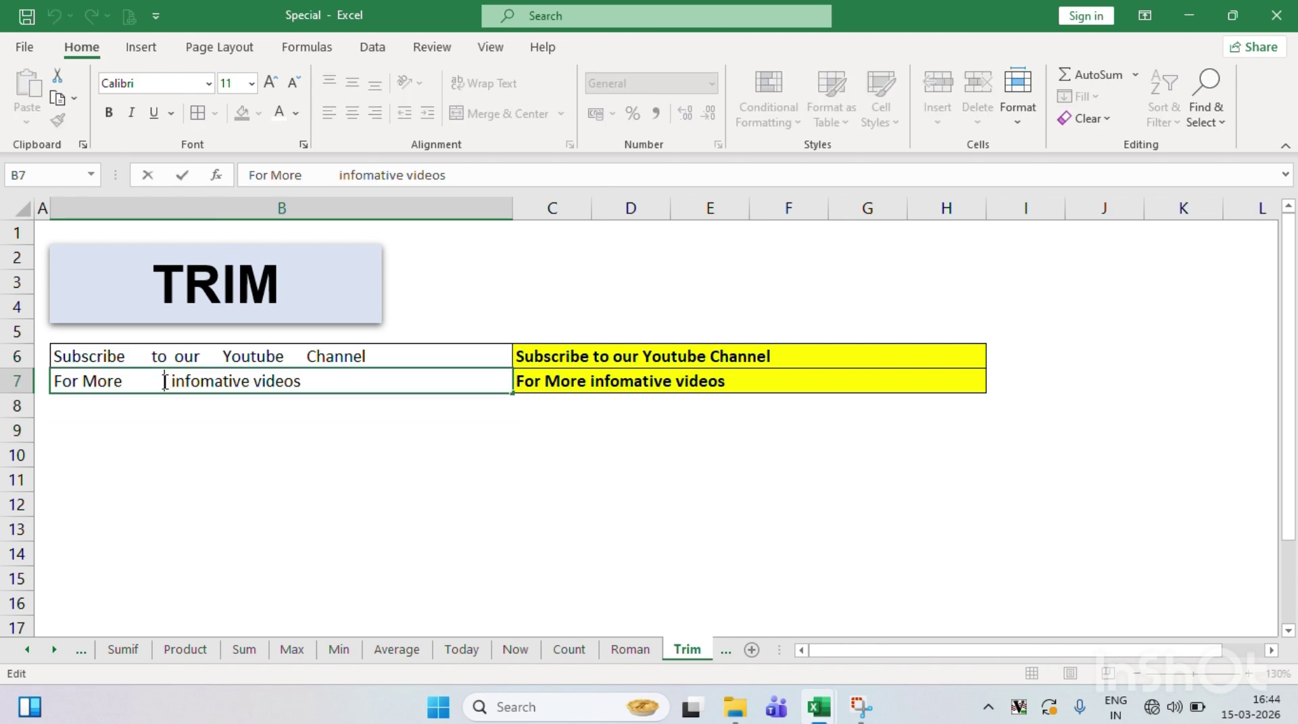
click(539, 414)
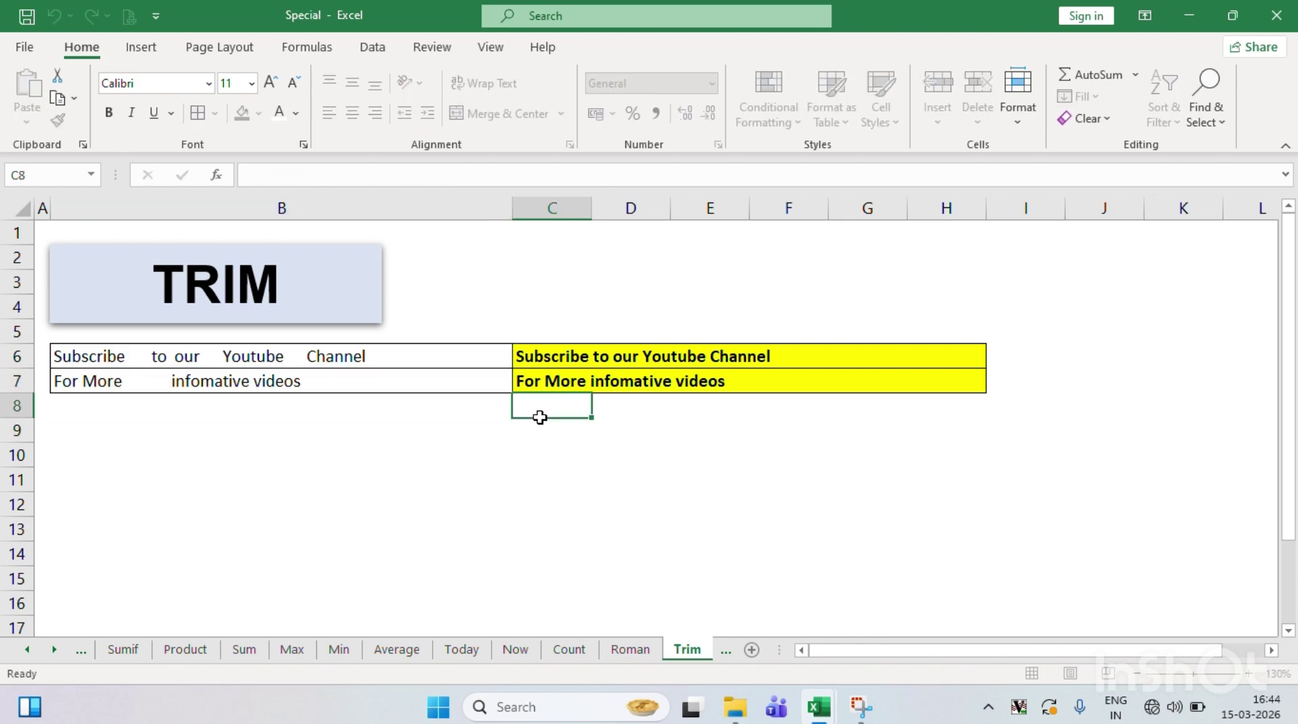
click(570, 380)
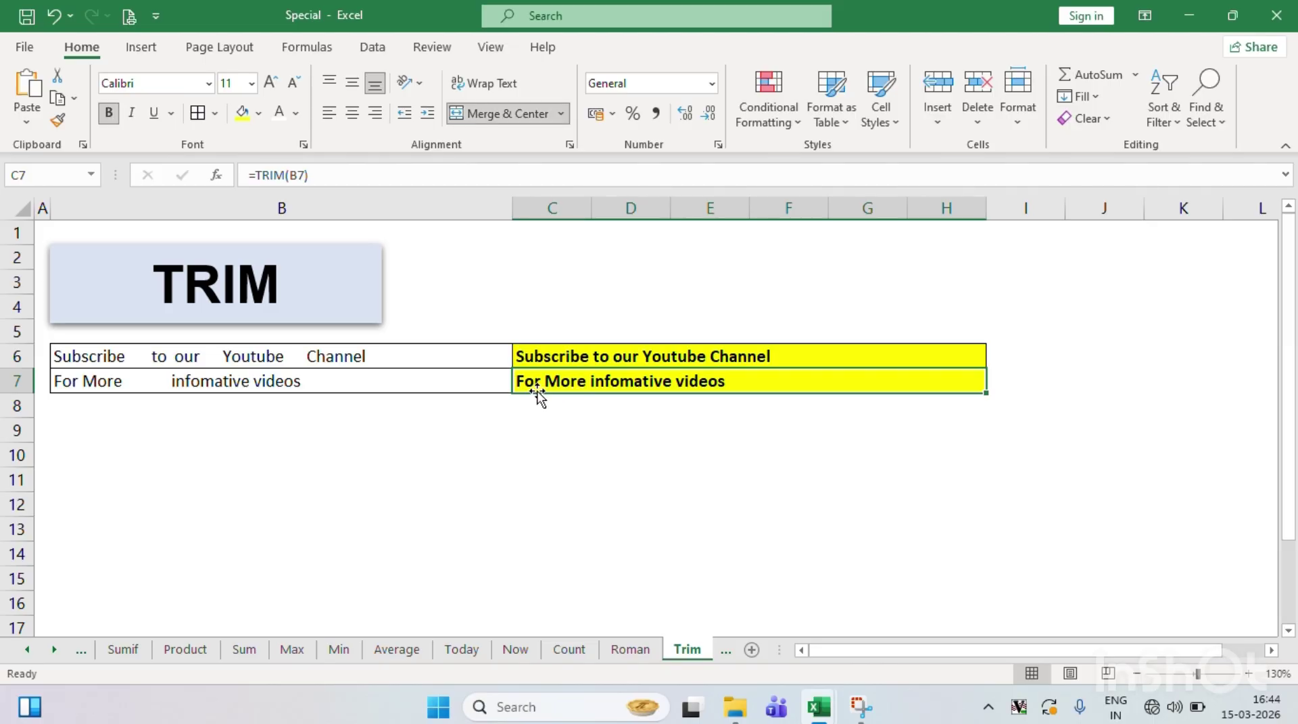
double_click(631, 384)
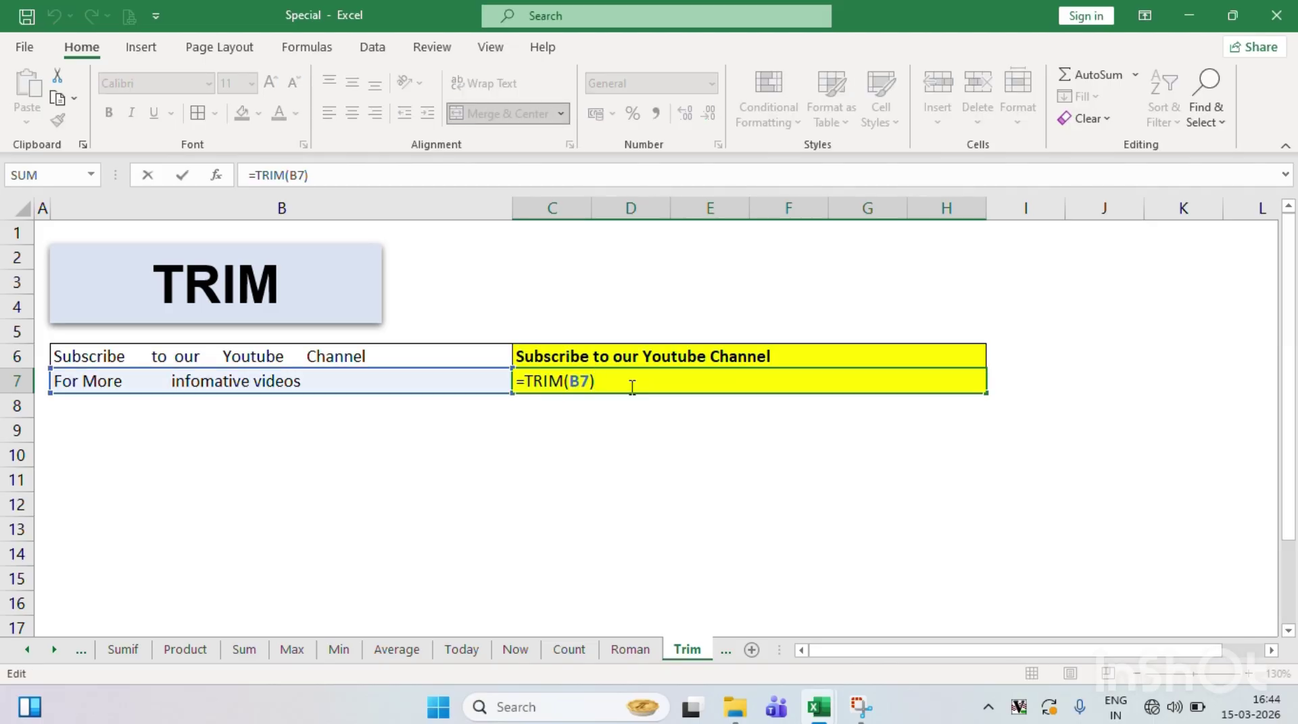
key(Return)
key(Down)
key(Right)
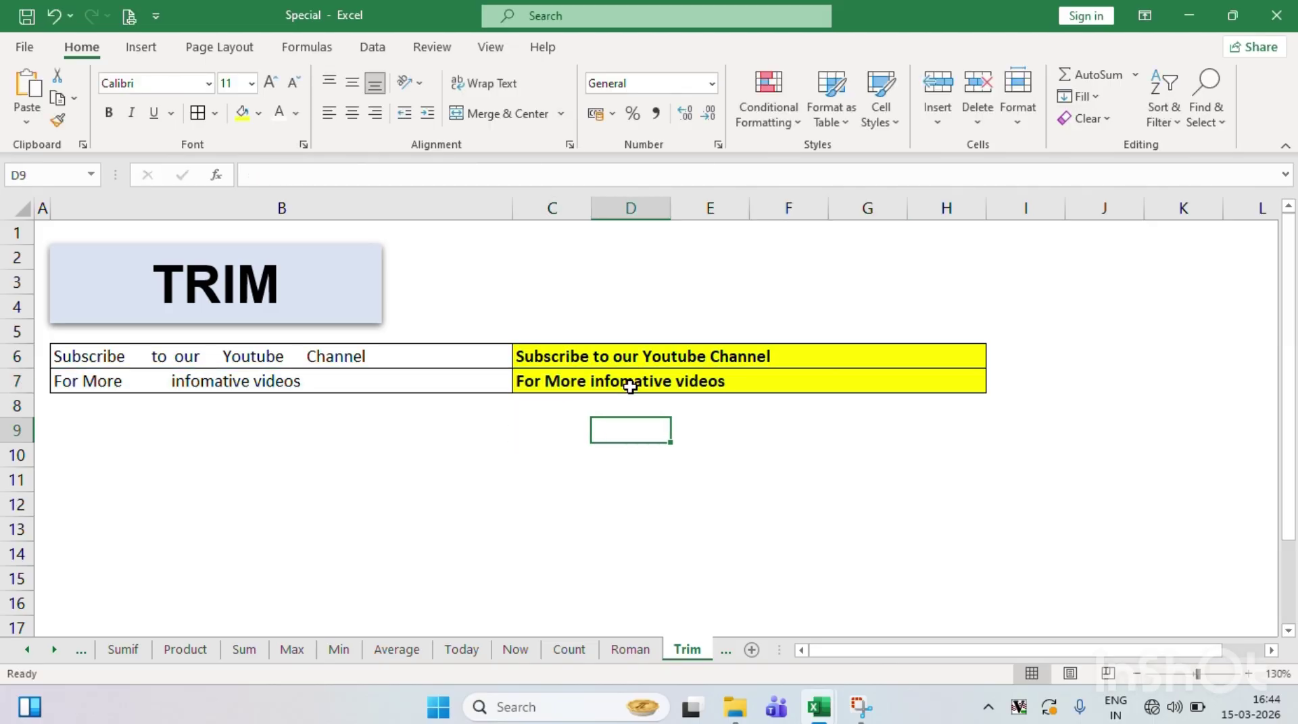
click(630, 386)
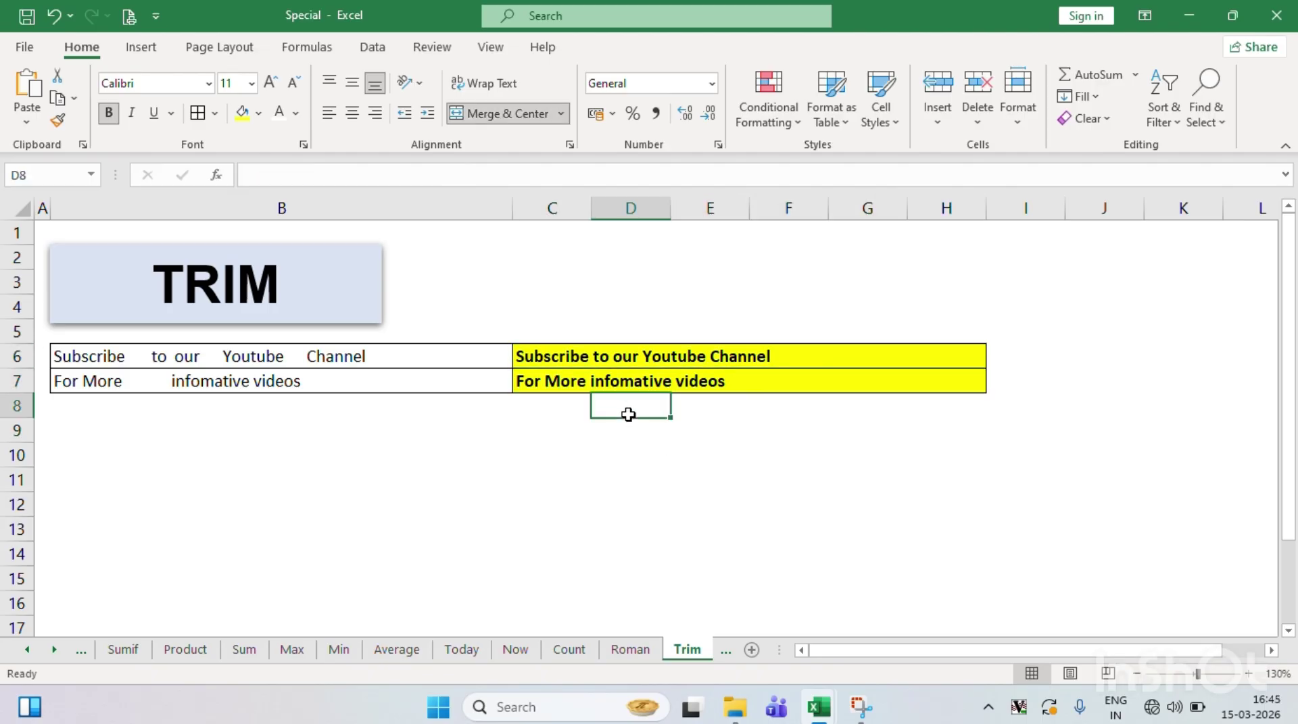
click(630, 407)
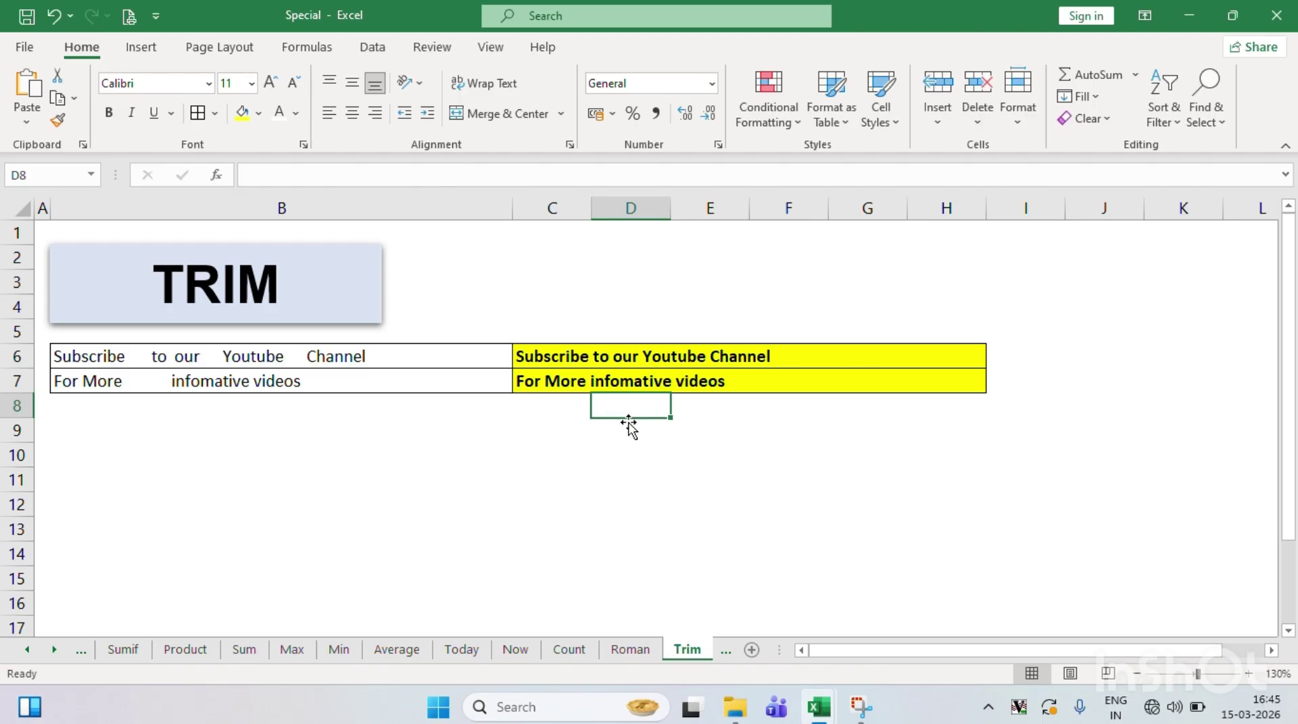
- Open the Upper sheet and examine the lowercase entries in the Employee Name list from B7 to B16
click(54, 653)
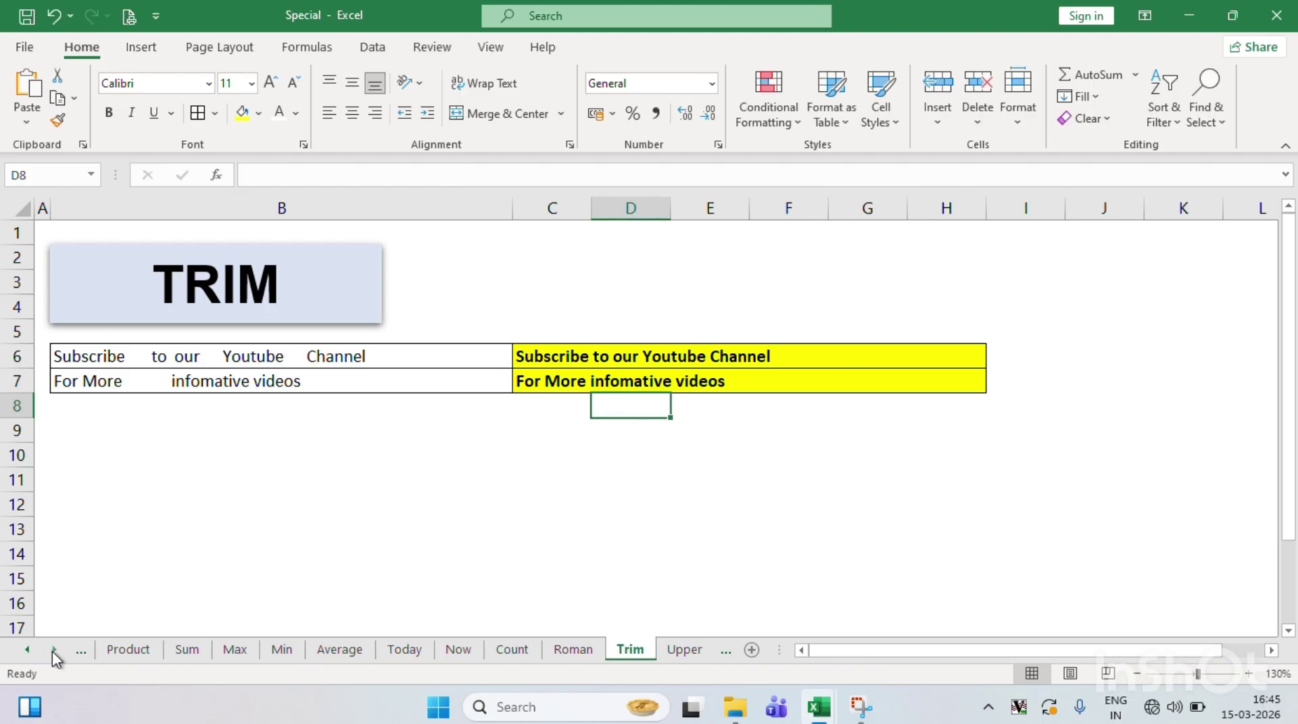
click(702, 653)
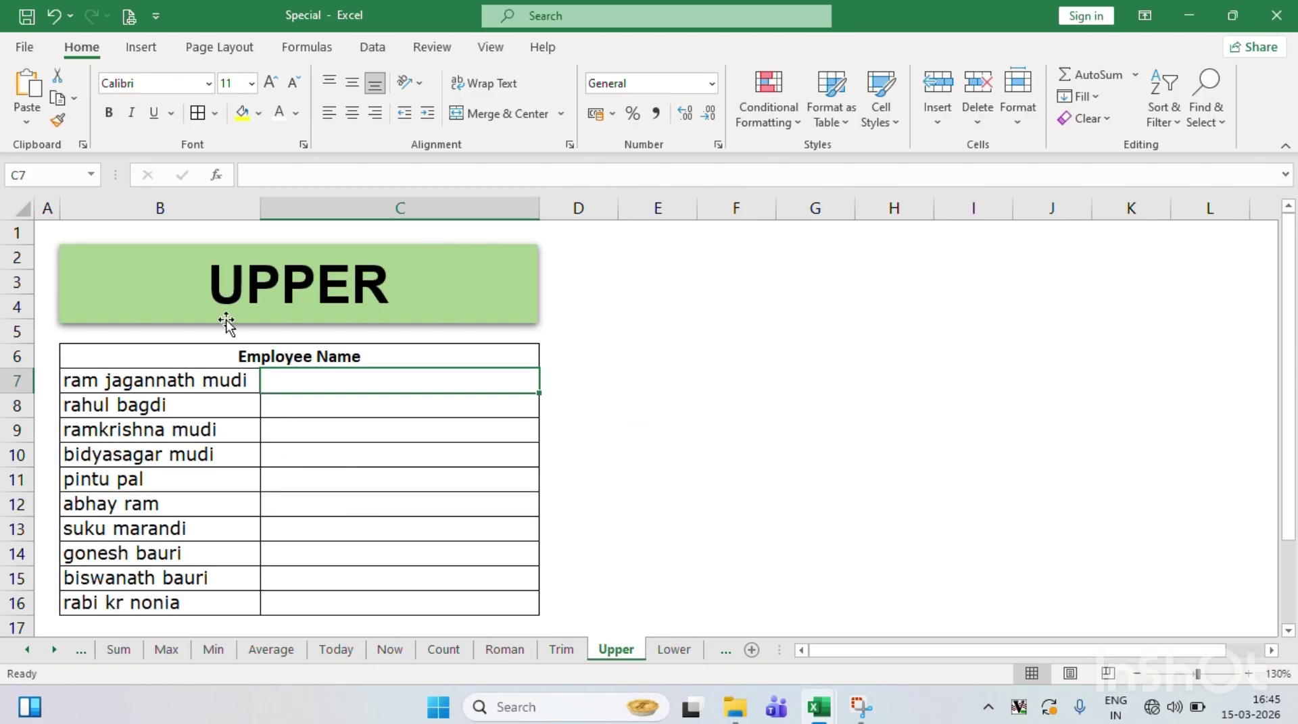
click(318, 354)
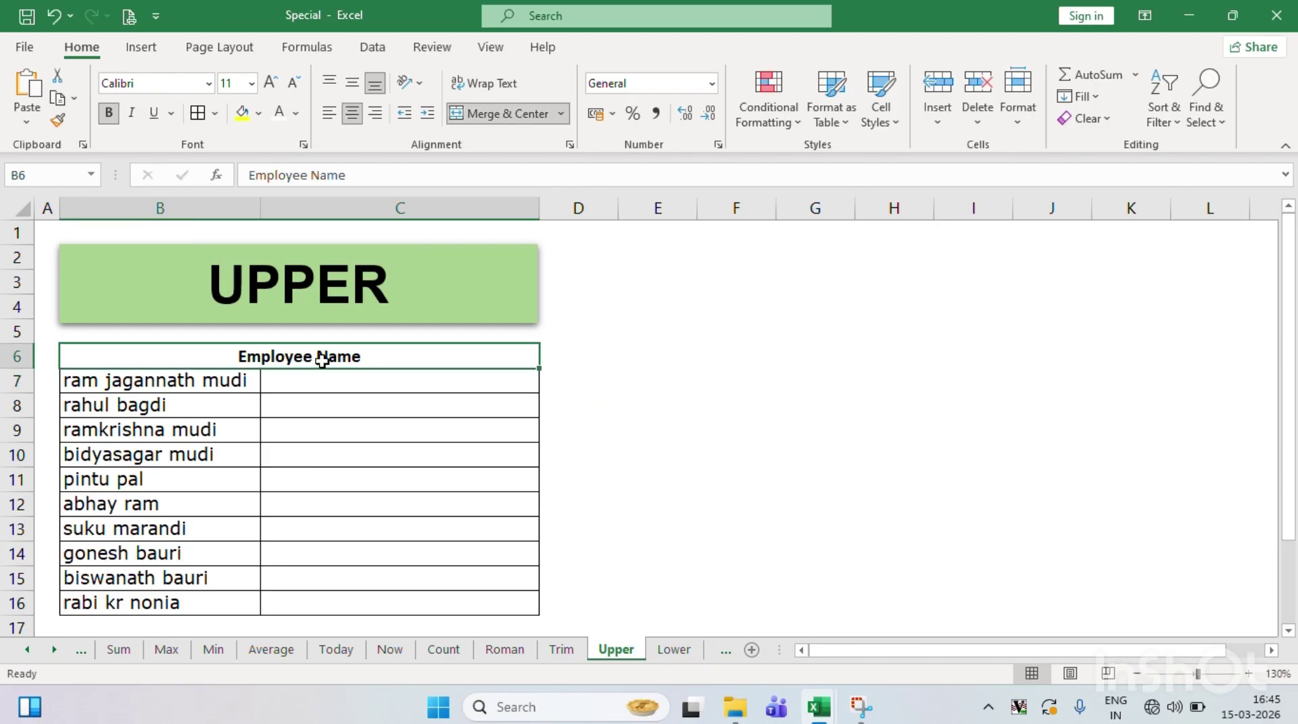
click(218, 392)
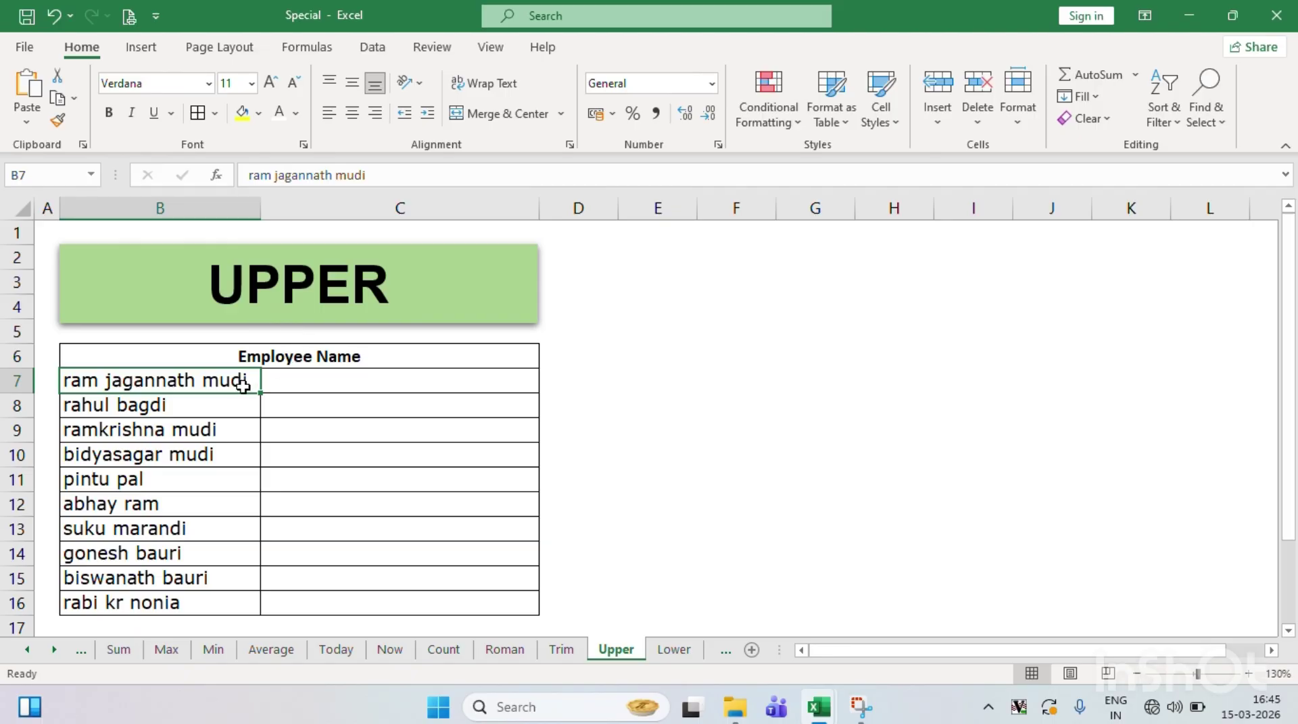
key(Down)
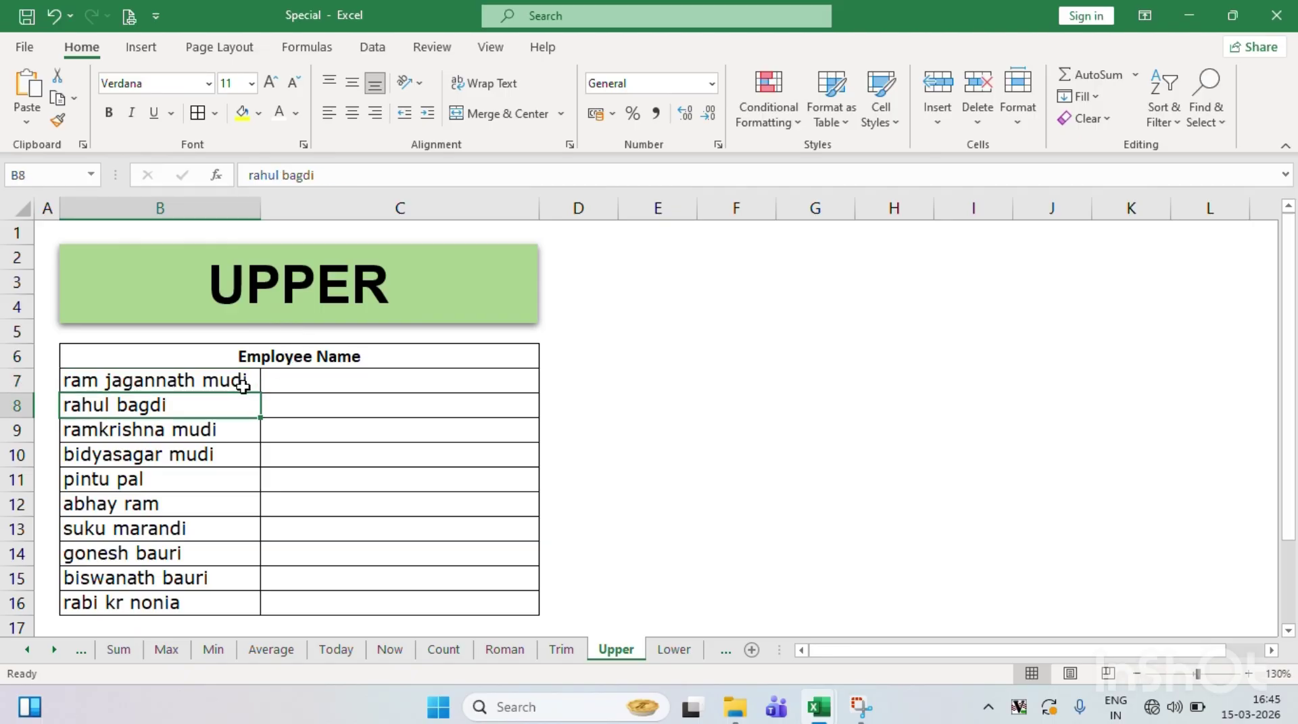
key(Down)
key(Down)
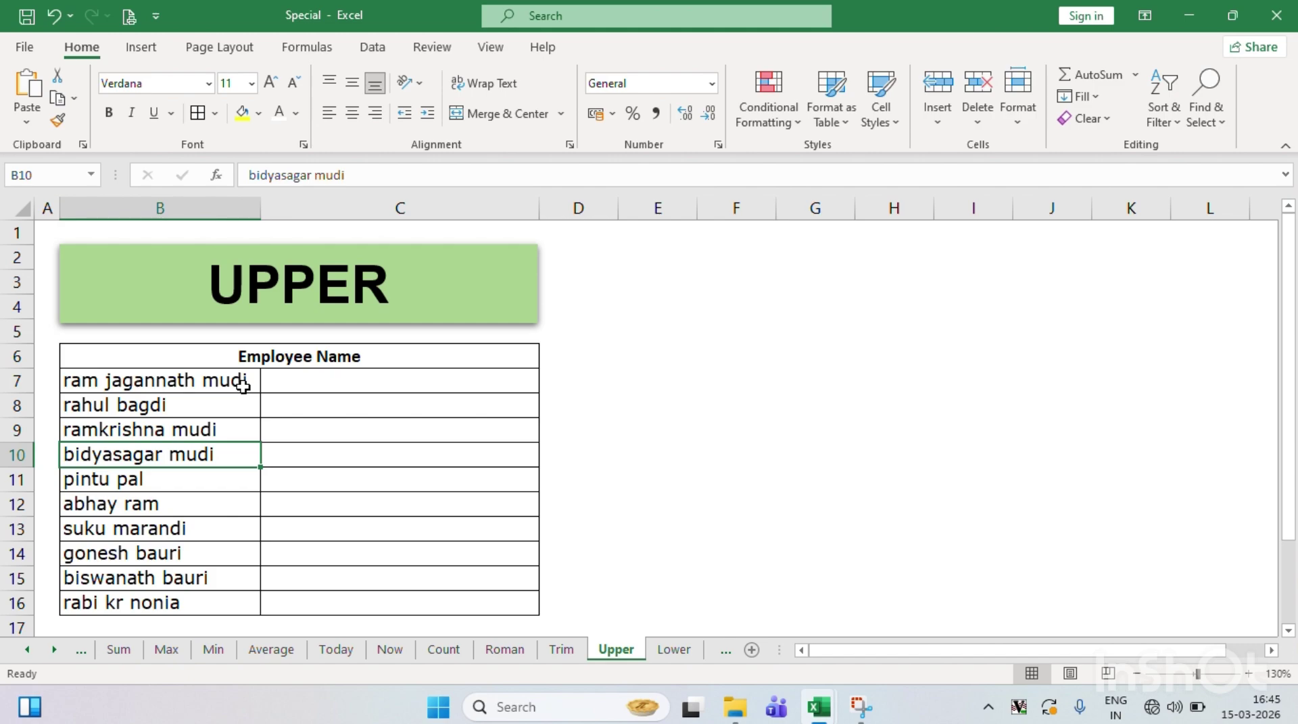
key(Down)
key(Down)
key(Down)
key(Down)
key(Down)
key(Down)
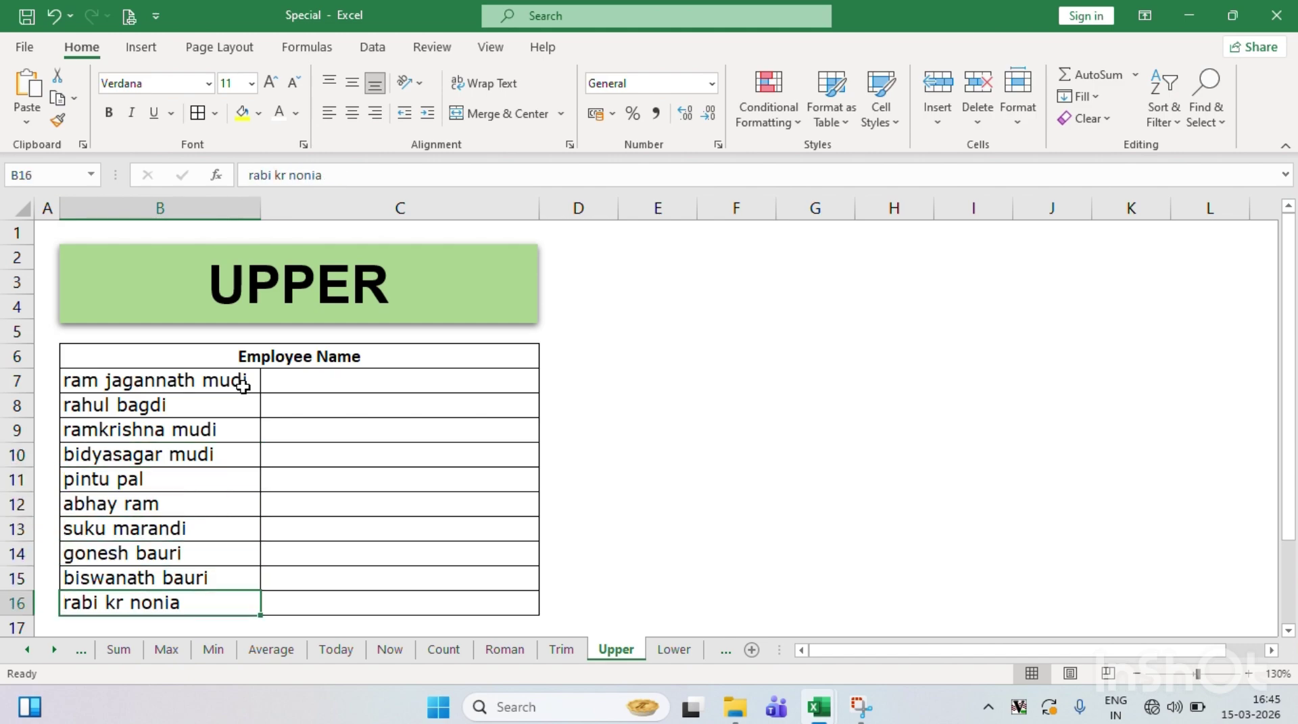
key(Up)
key(Up)
key(Up)
key(Up)
key(Up)
key(Up)
key(Up)
key(Up)
key(Up)
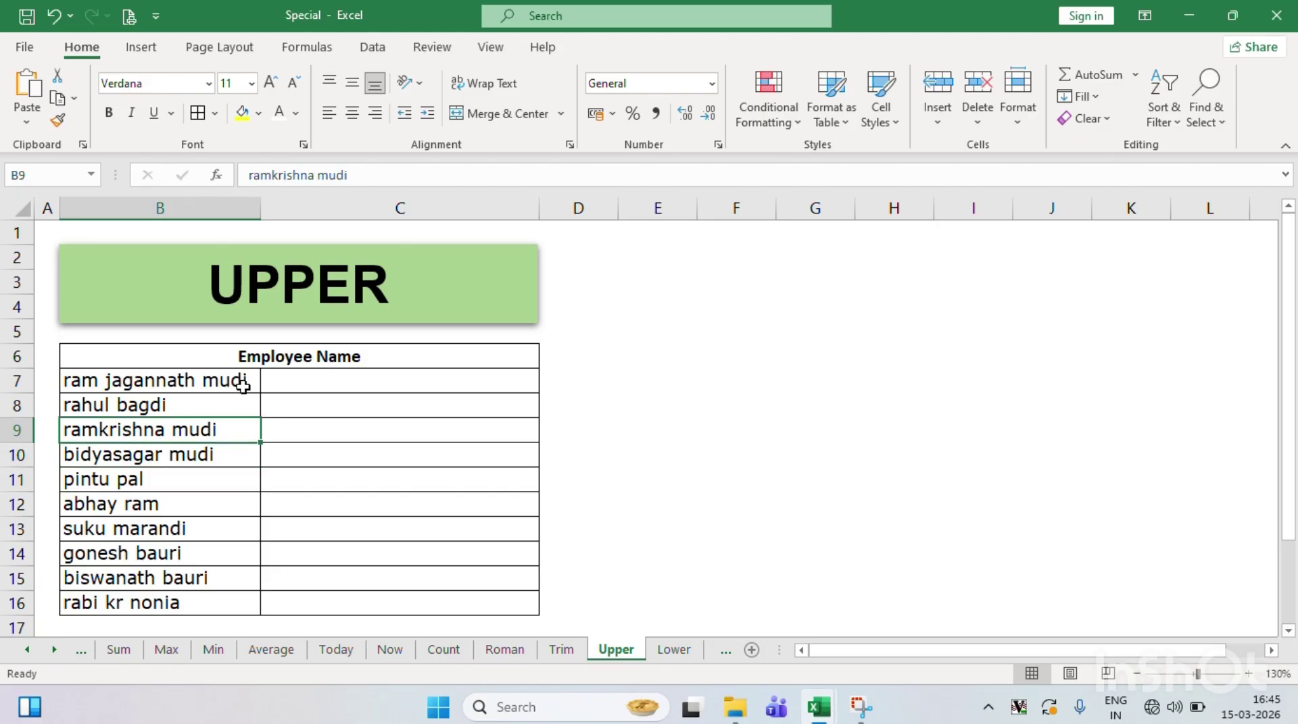
- Enter the formula =UPPER(B7) in cell C7 to convert the first employee name to capital letters
key(Right)
text(=)
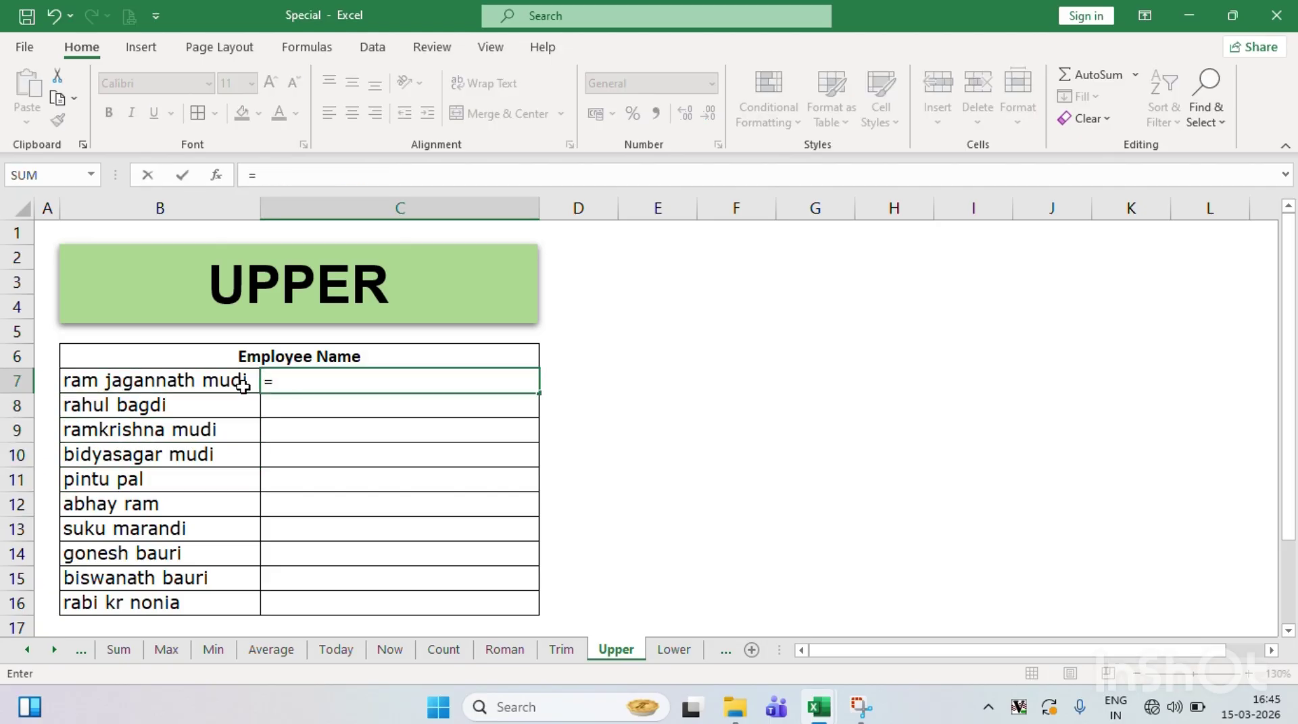
text(UPPE)
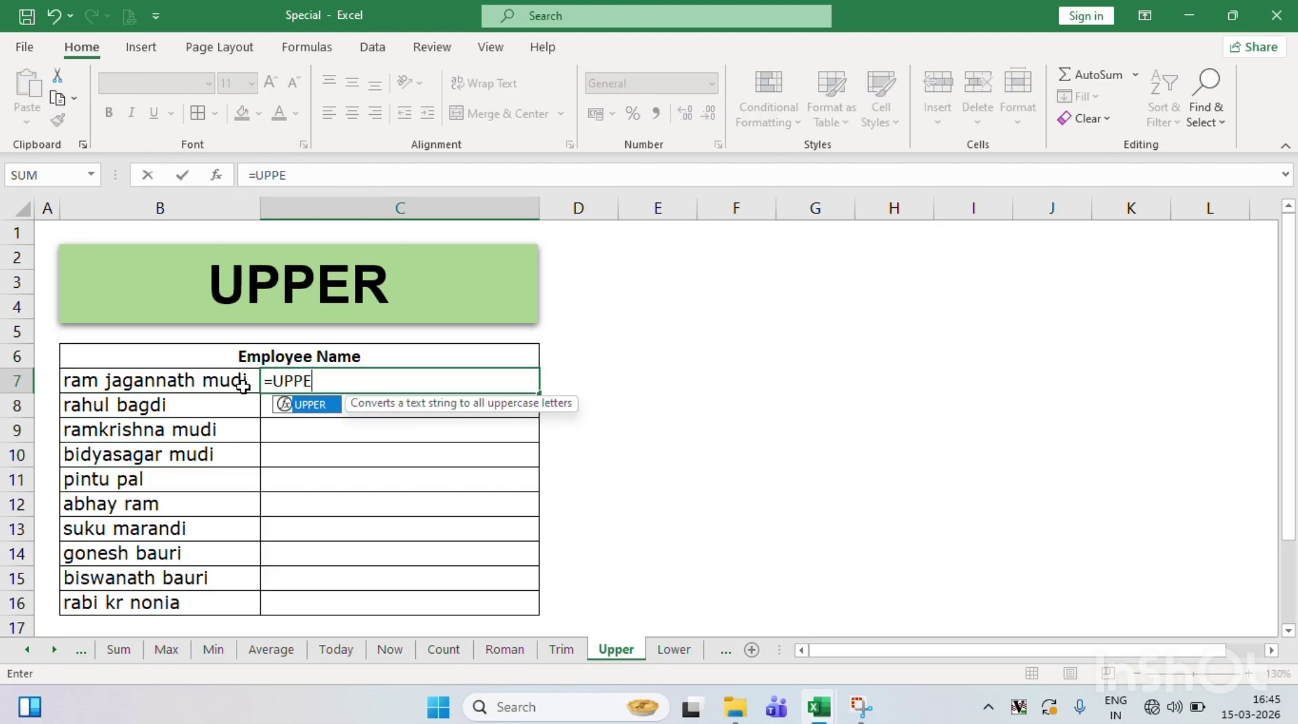
text(R()
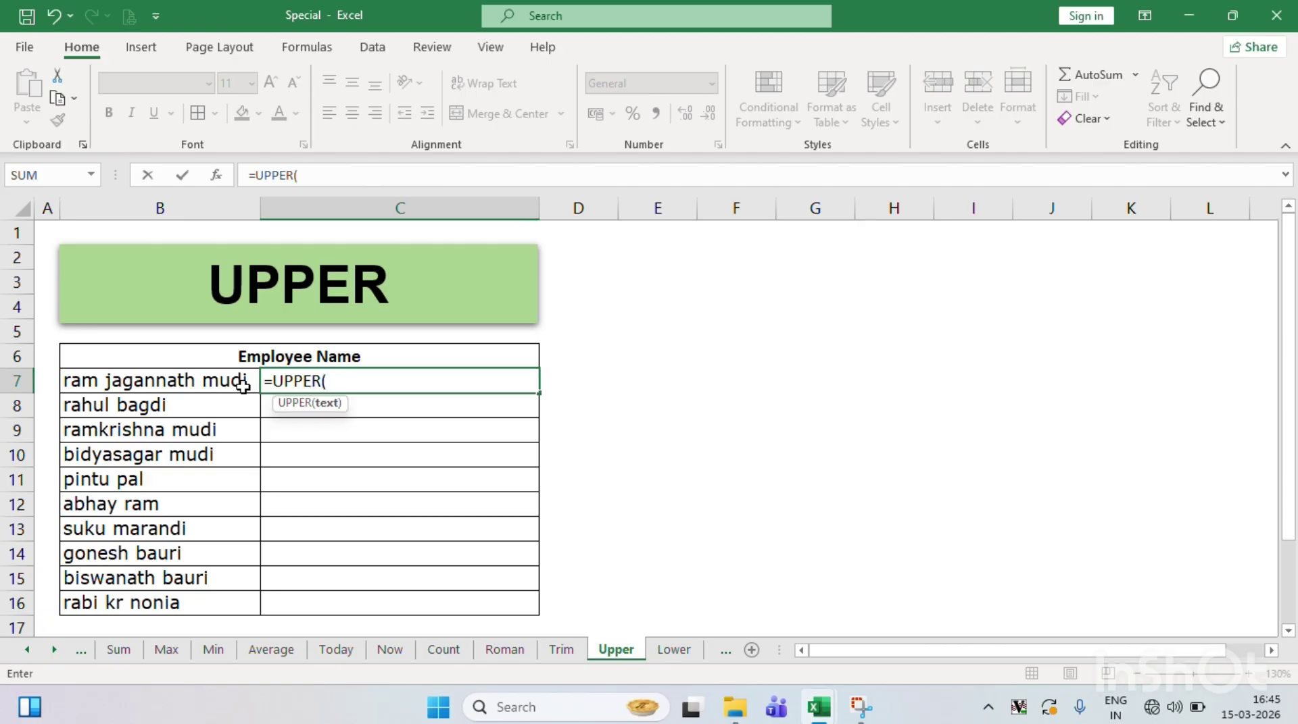
click(208, 381)
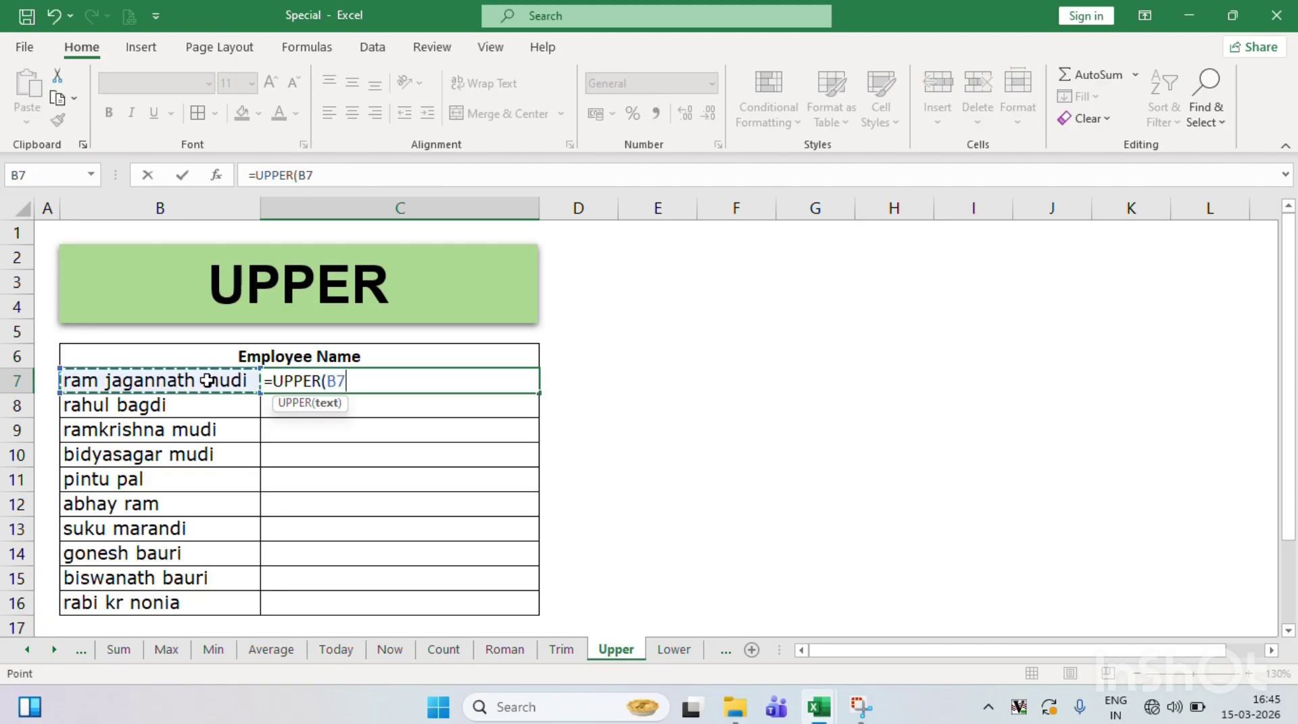
text())
key(Return)
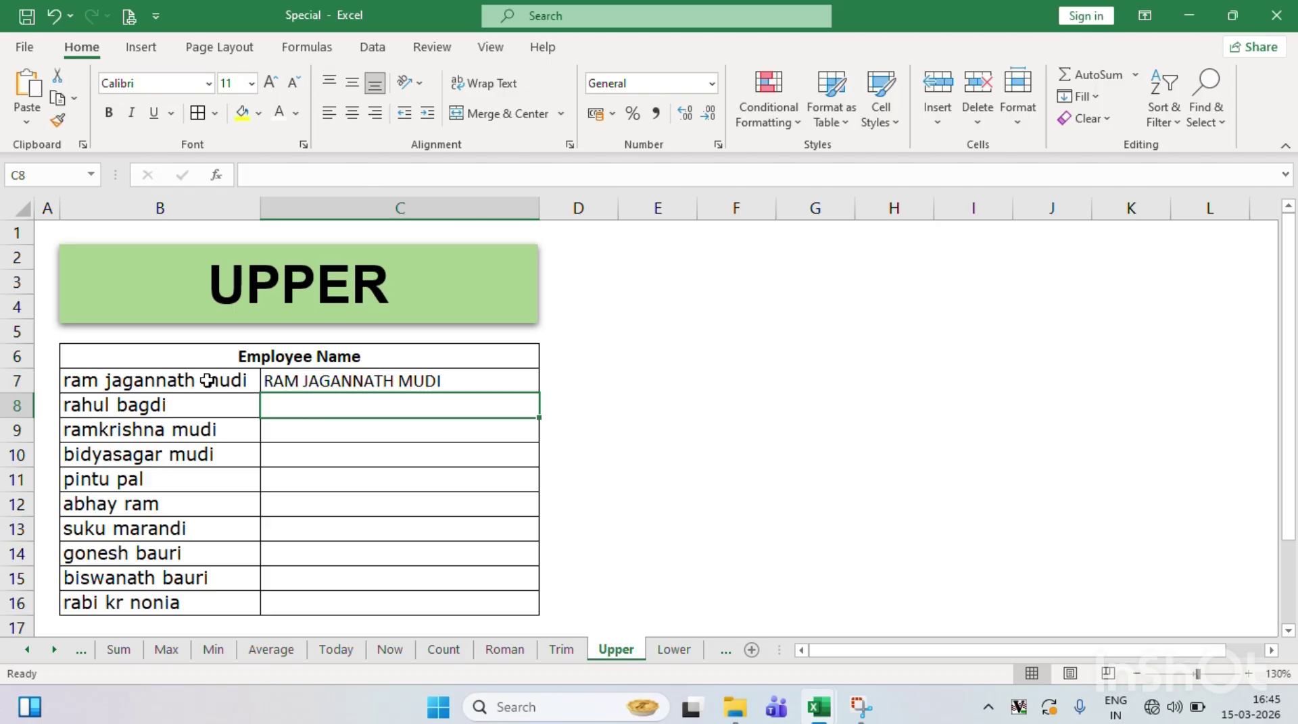
- Copy the UPPER formula from C7 down to C16 and center the results horizontally
key(Up)
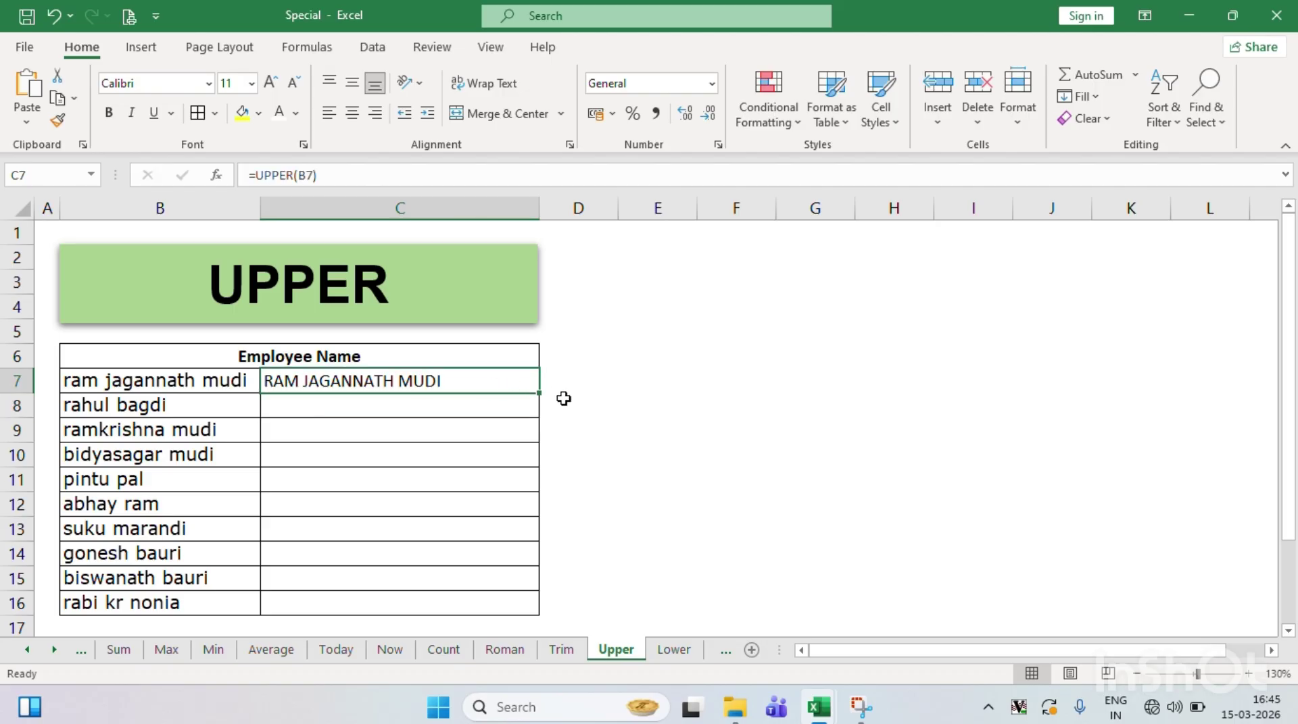
drag(541, 396, 558, 609)
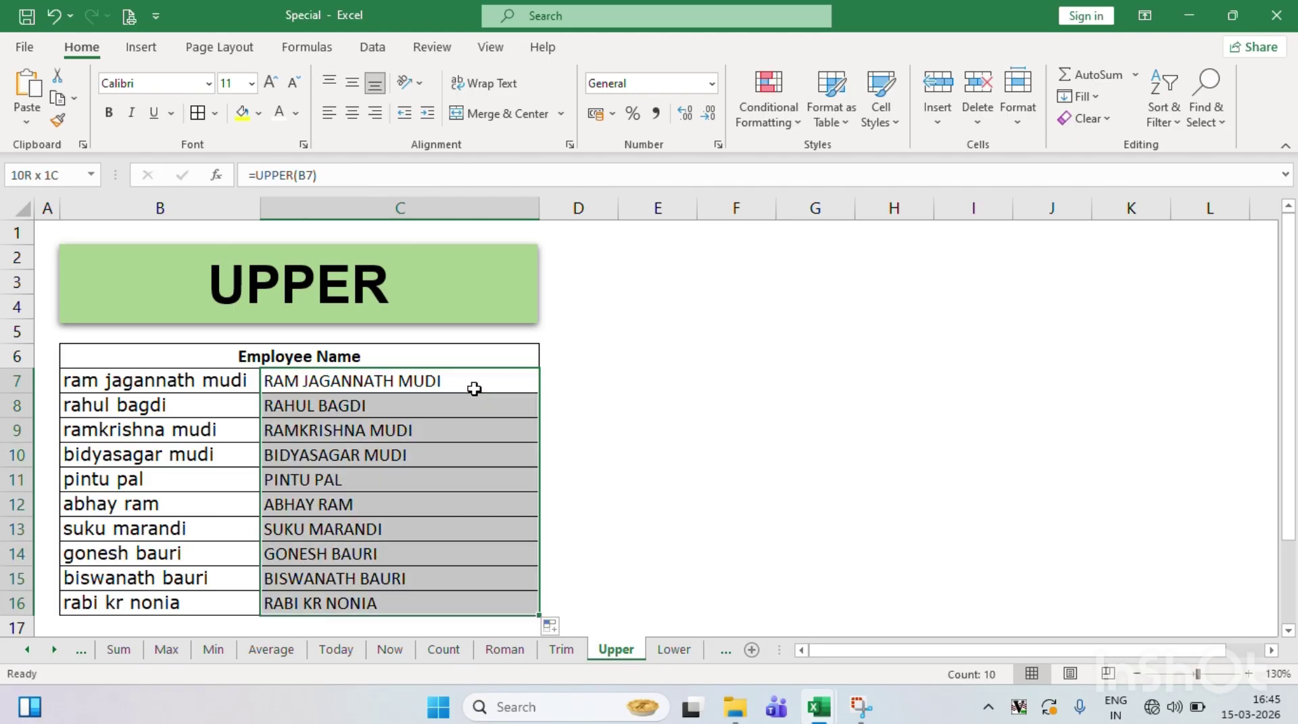
click(358, 113)
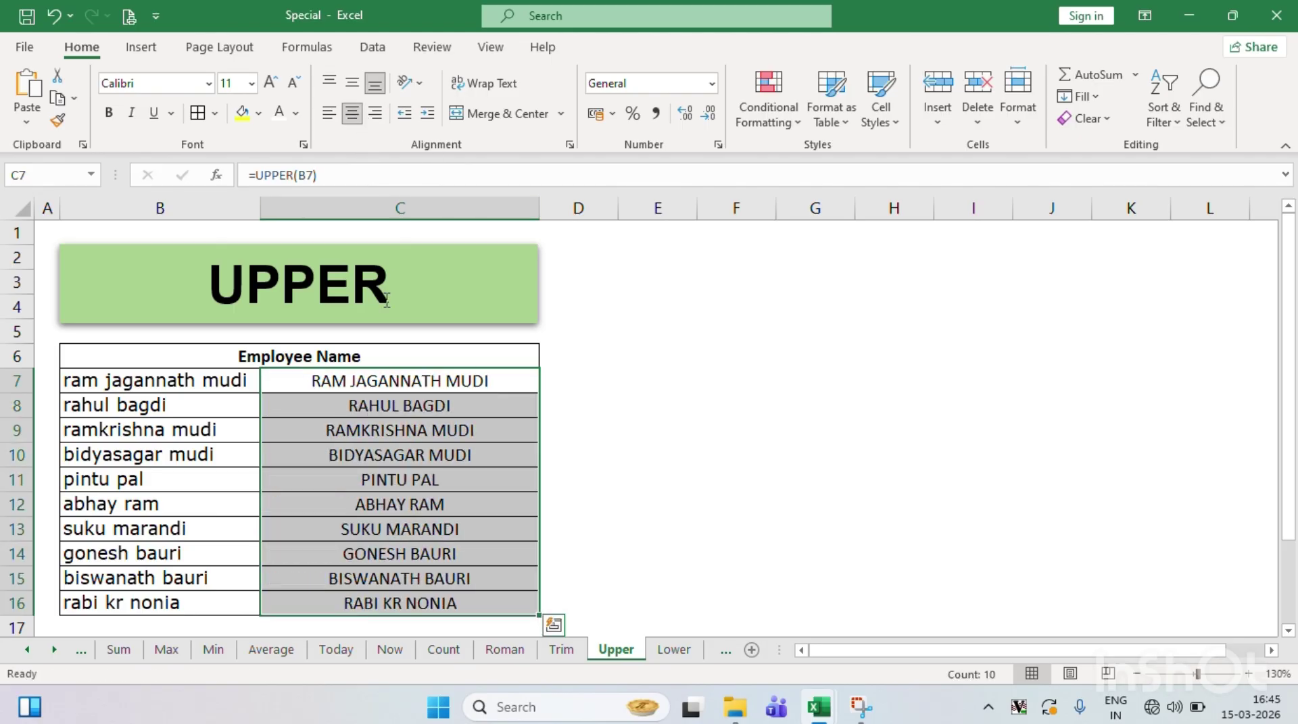
- Compare each lowercase name in column B with its UPPER result in column C, row by row through row 16
click(354, 382)
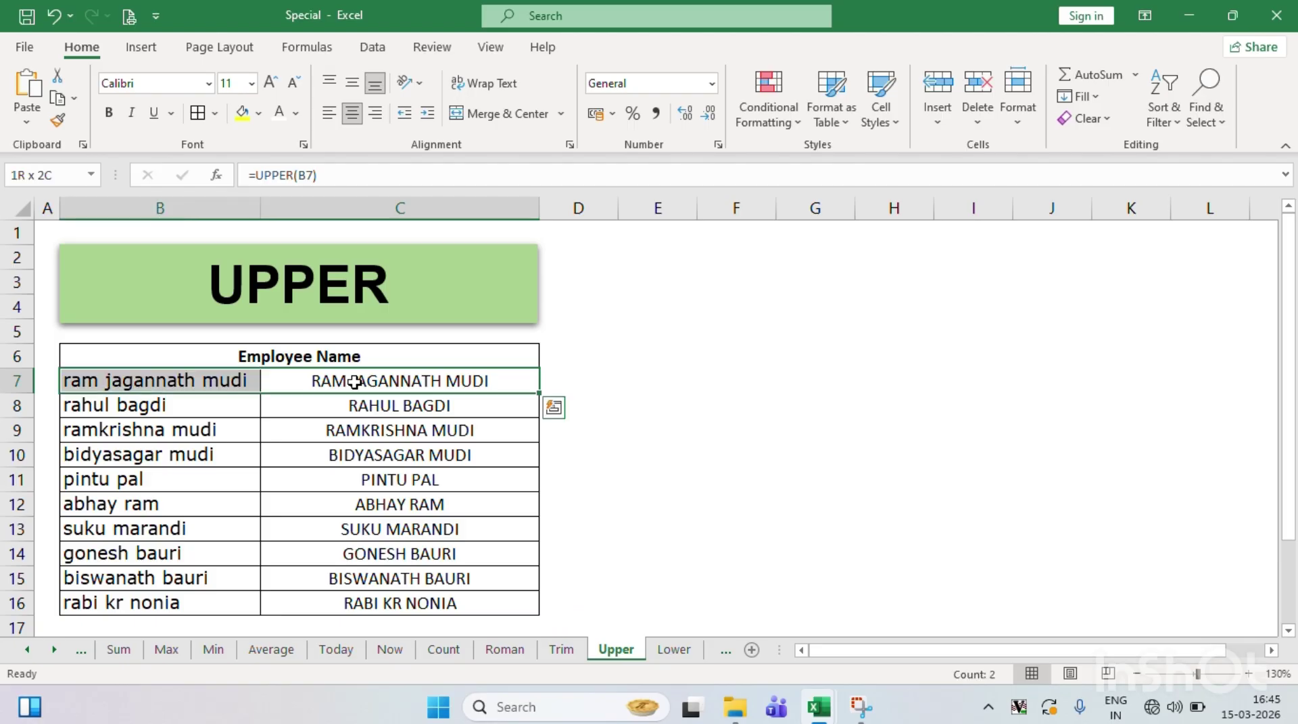
key(Down)
key(Left)
key(Down)
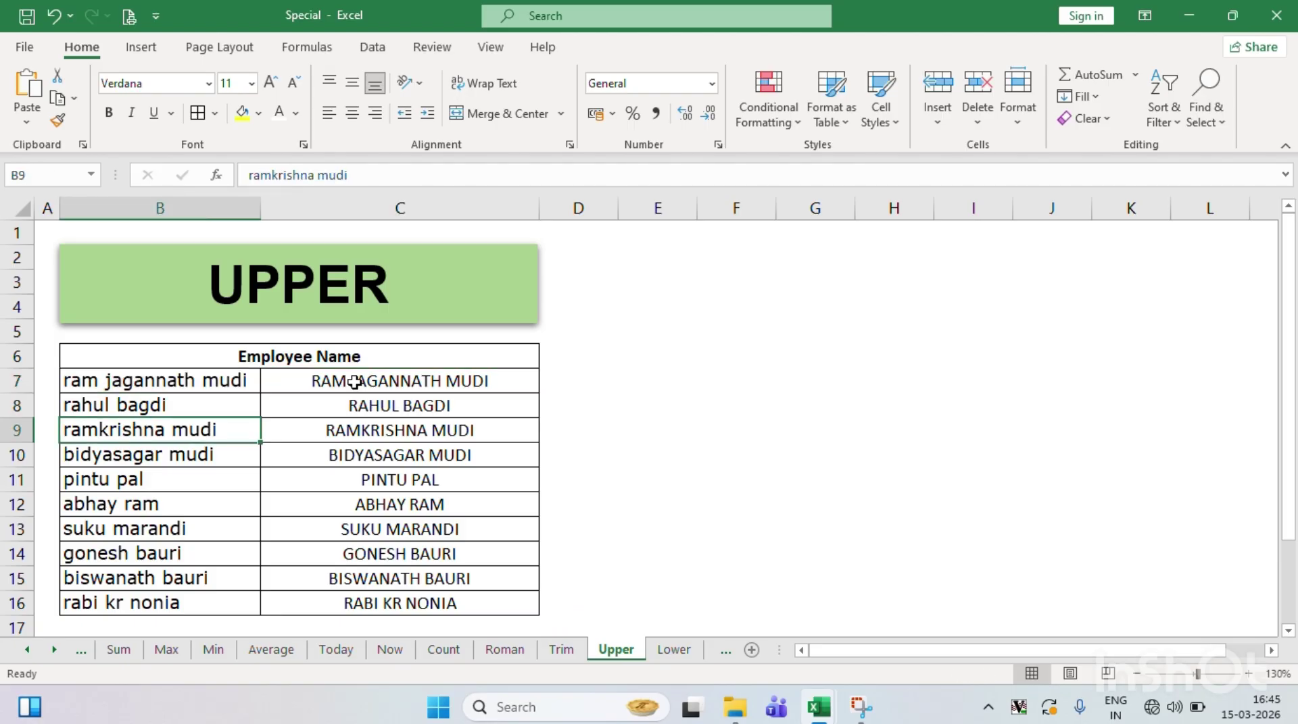
key(shift+Right)
key(Down)
key(shift+Right)
key(Down)
key(shift+Right)
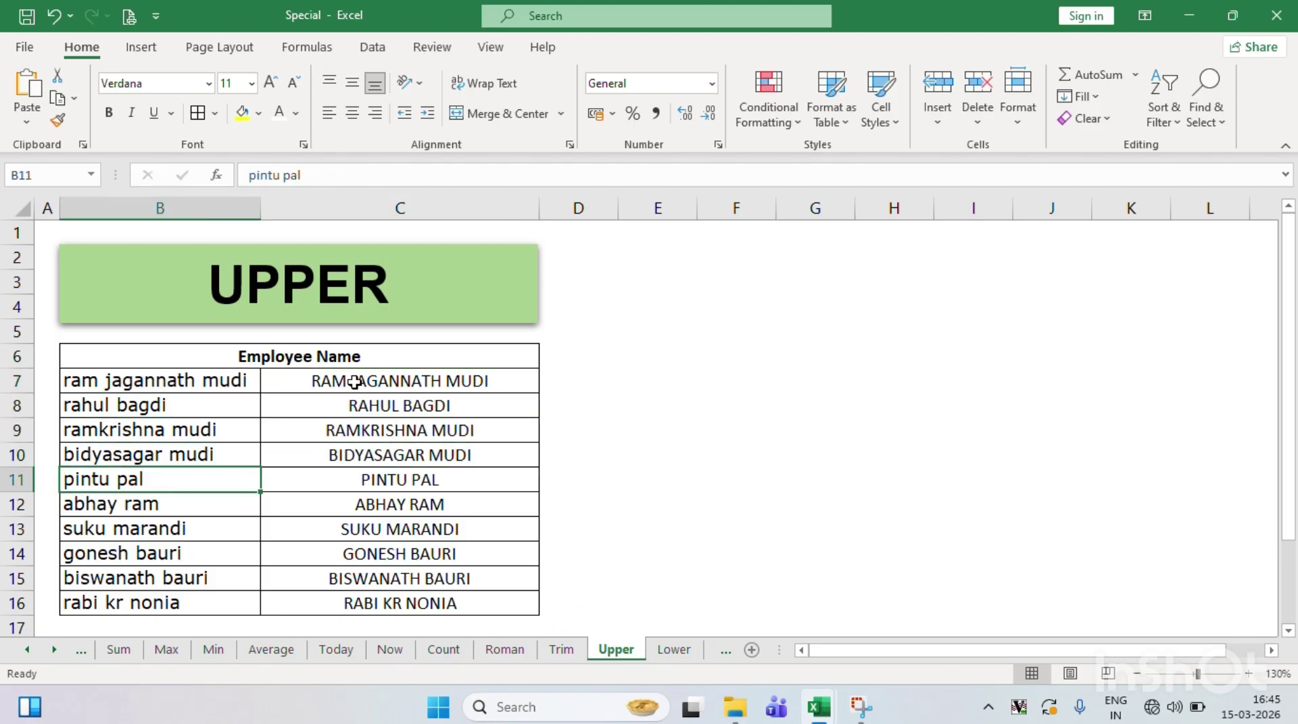
key(Down)
key(shift+Right)
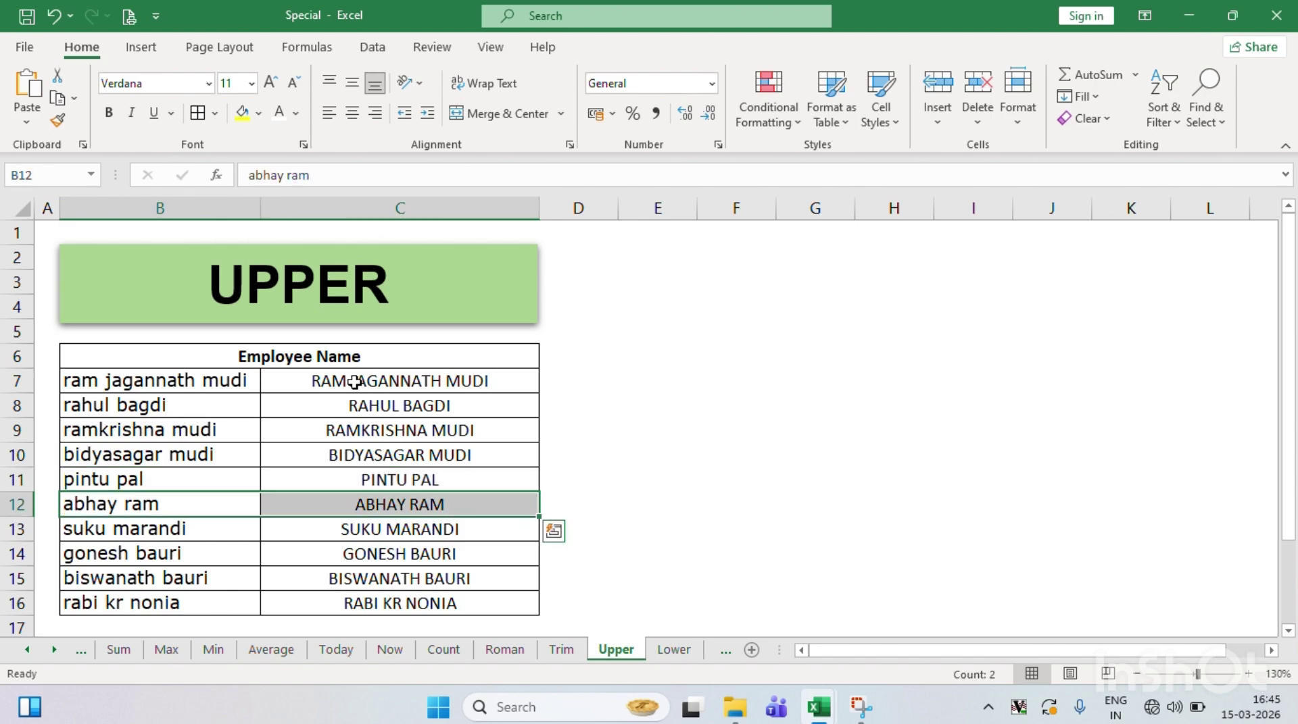
key(Down)
key(shift+Right)
key(Down)
key(shift+Right)
key(Down)
key(shift+Right)
key(Down)
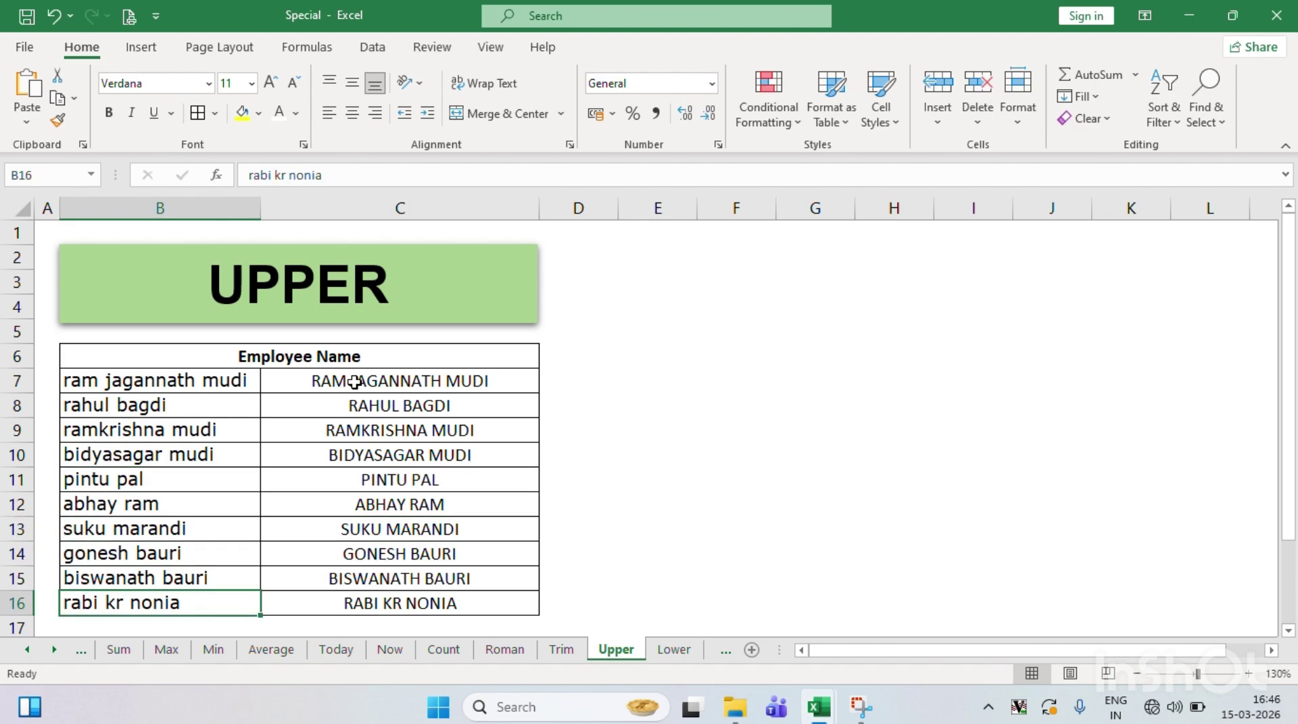
key(shift+Right)
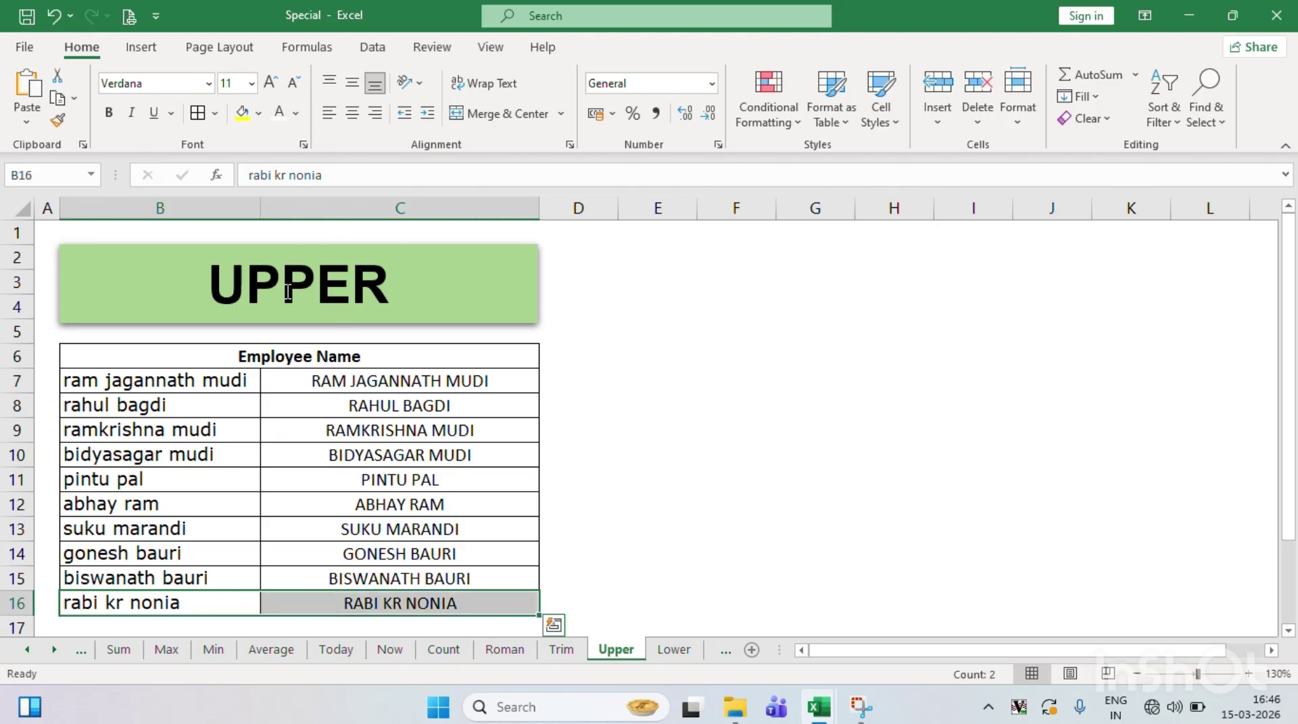
click(651, 399)
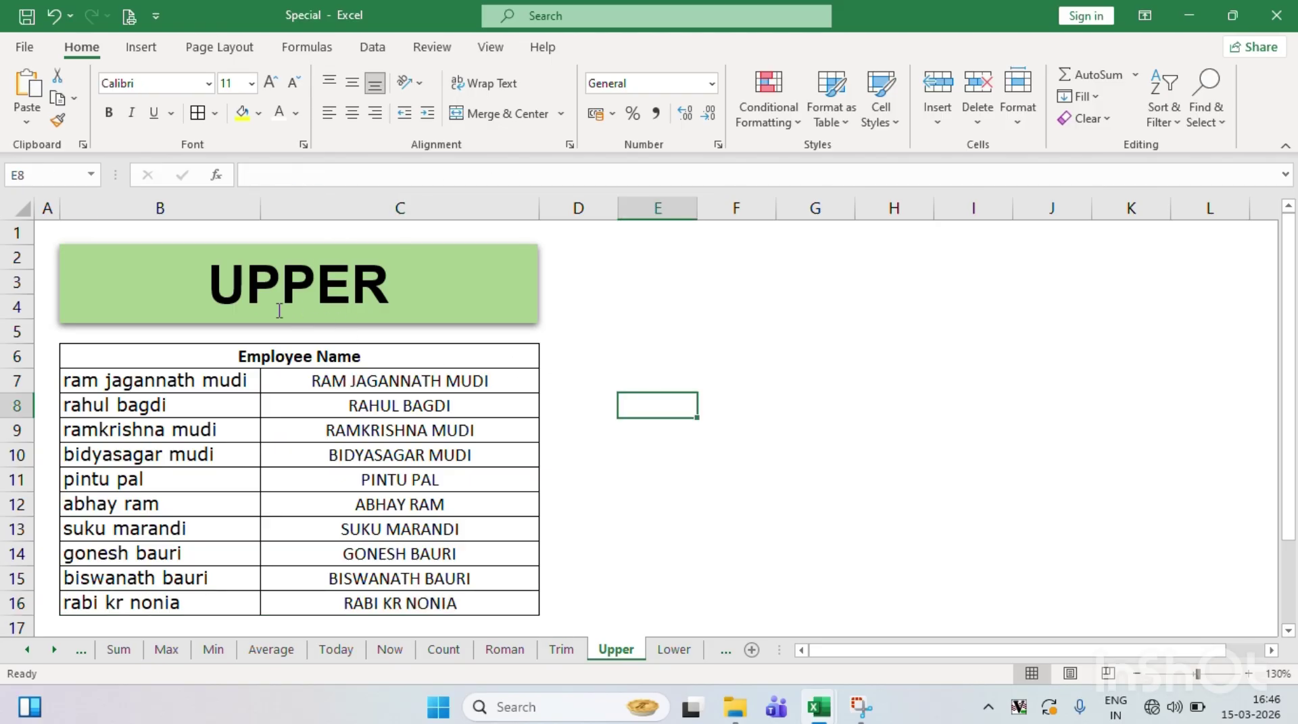
- Fill the UPPER results in C7:C16 with a light green theme color
click(433, 380)
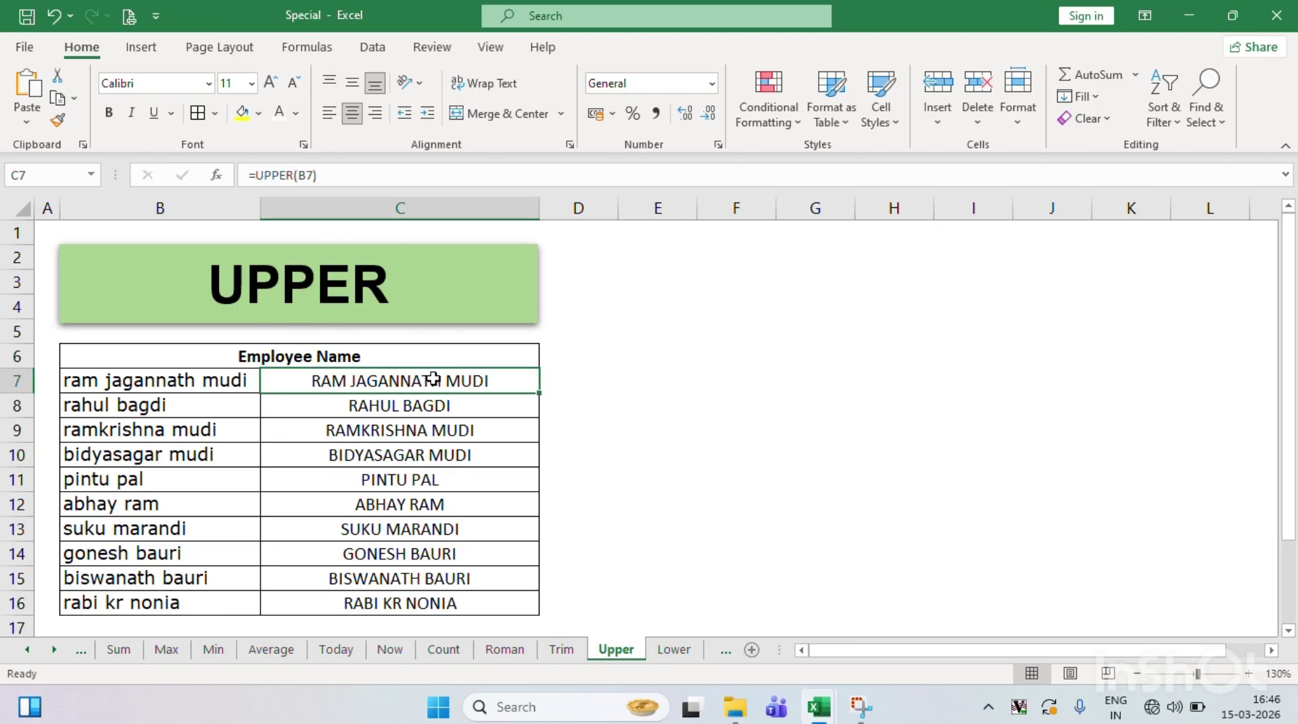
key(ctrl+shift+Down)
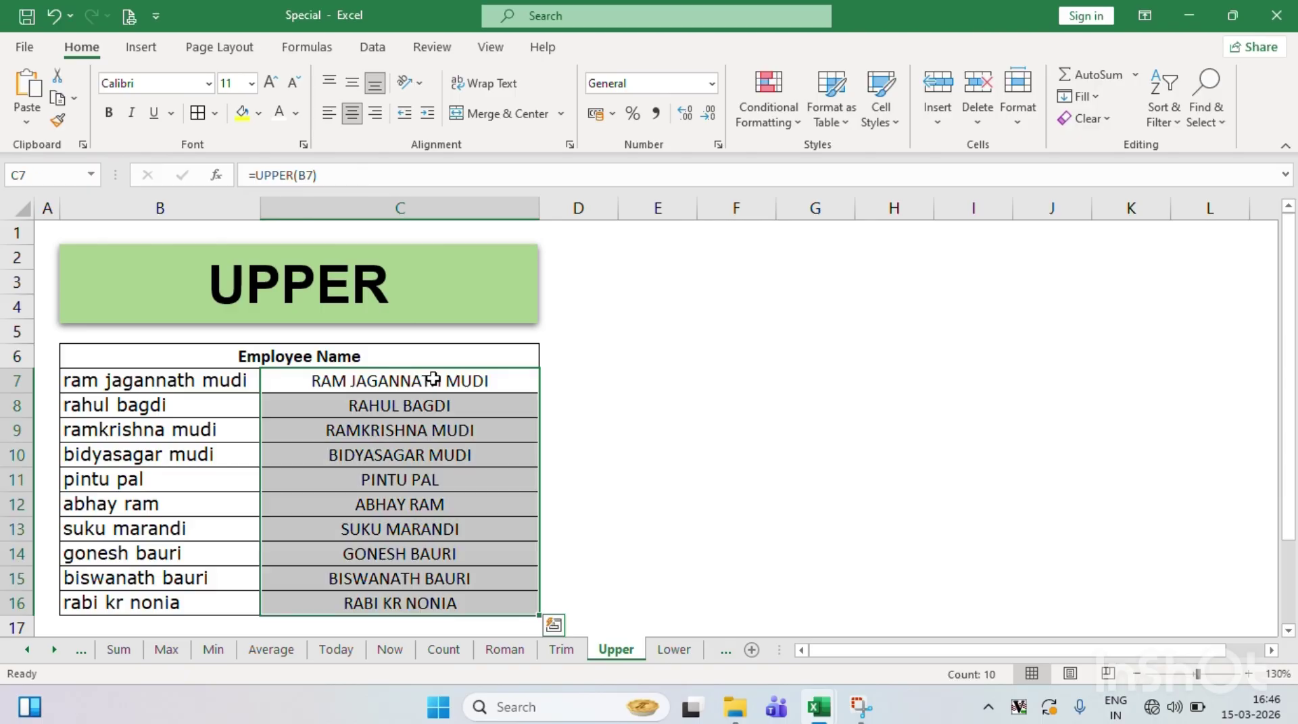
click(258, 114)
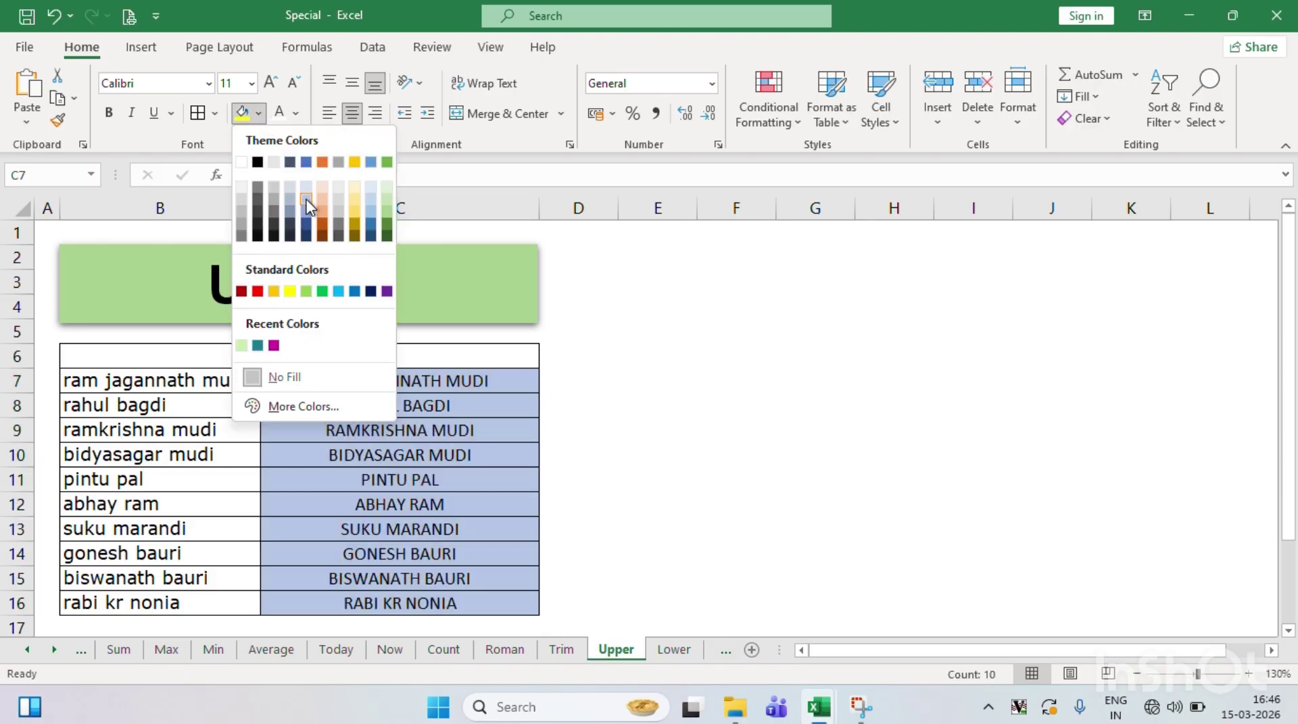
click(387, 211)
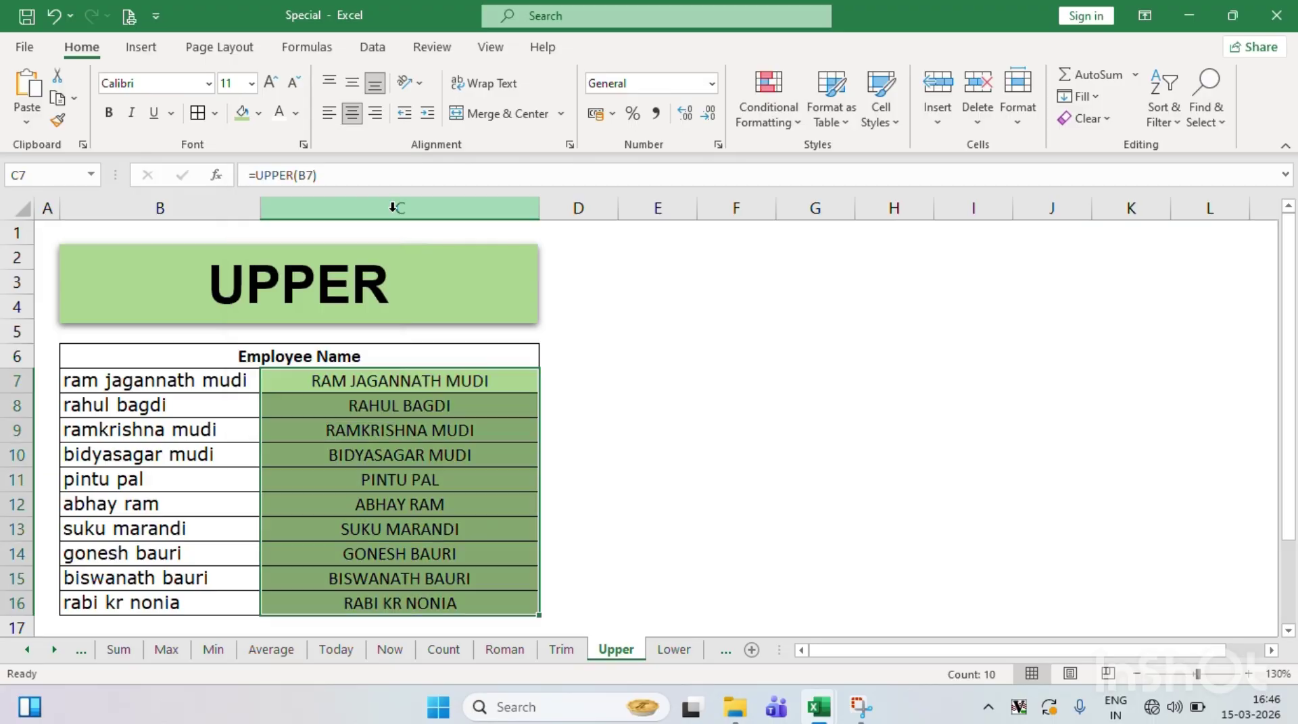
- Open the Lower sheet and review the uppercase employee names in B7:B16 one by one
click(456, 372)
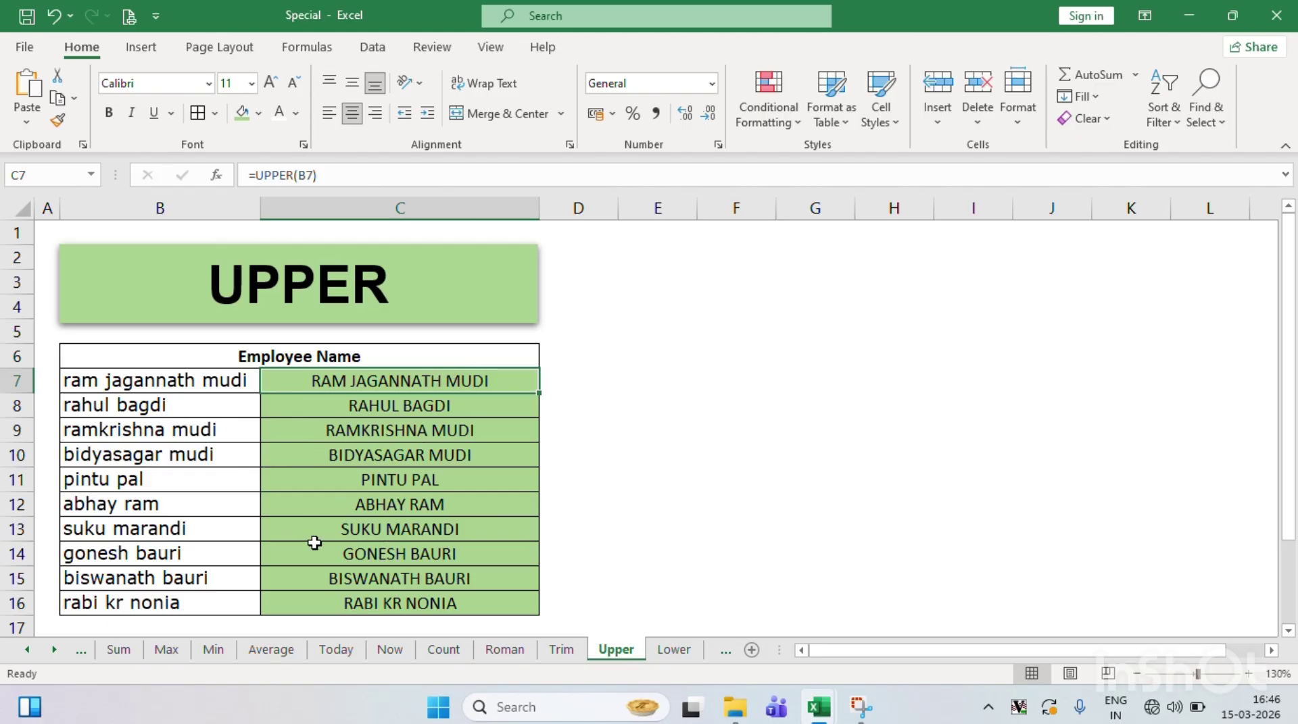
click(630, 475)
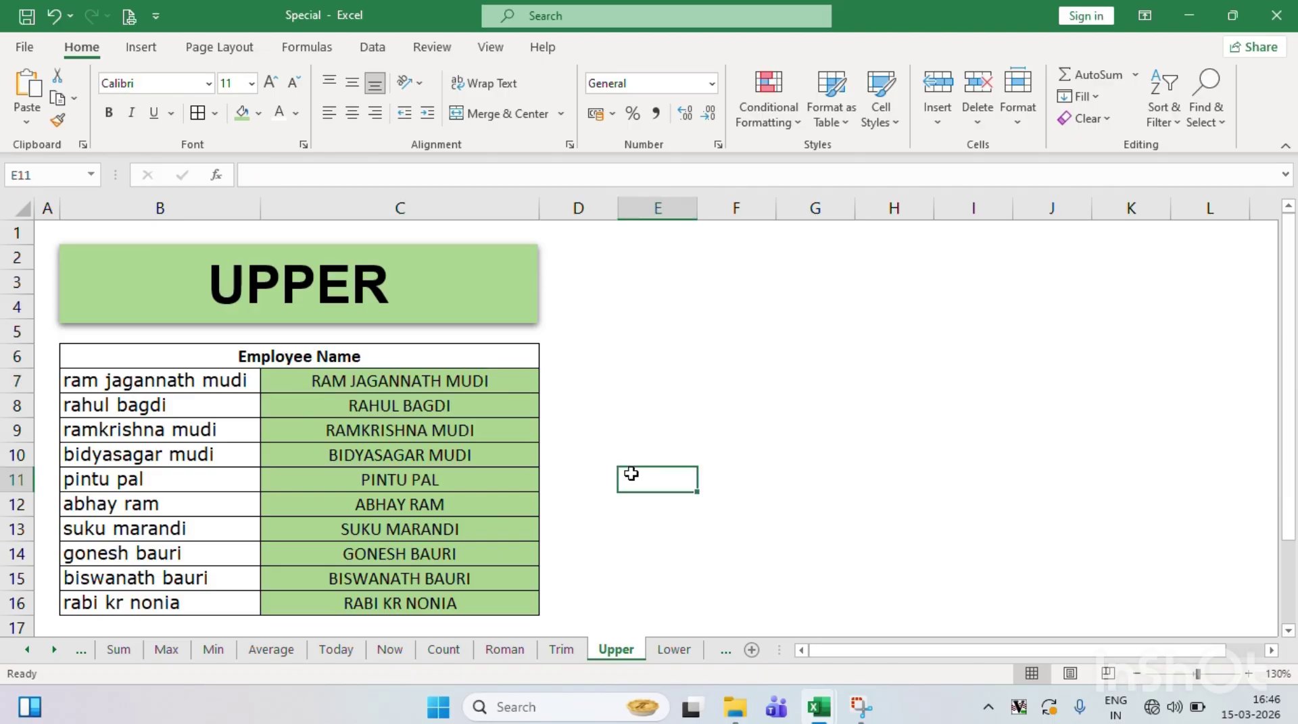
click(672, 652)
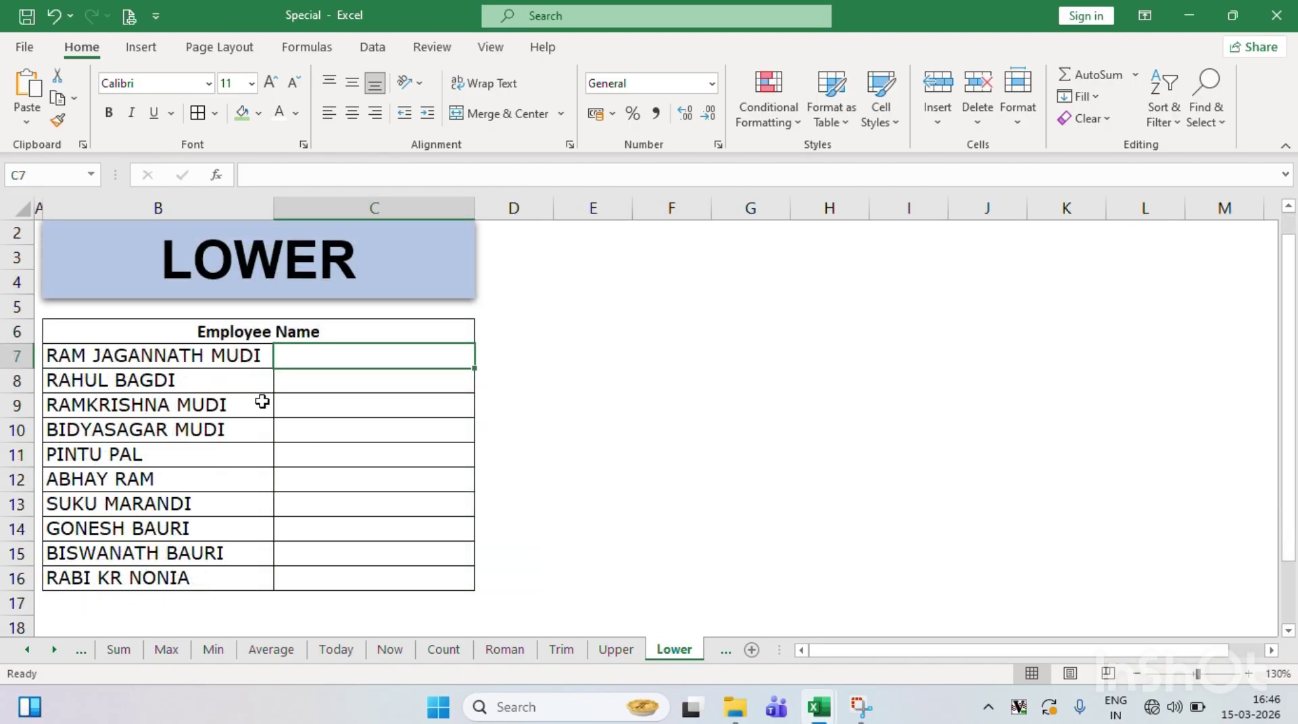
click(245, 356)
key(Down)
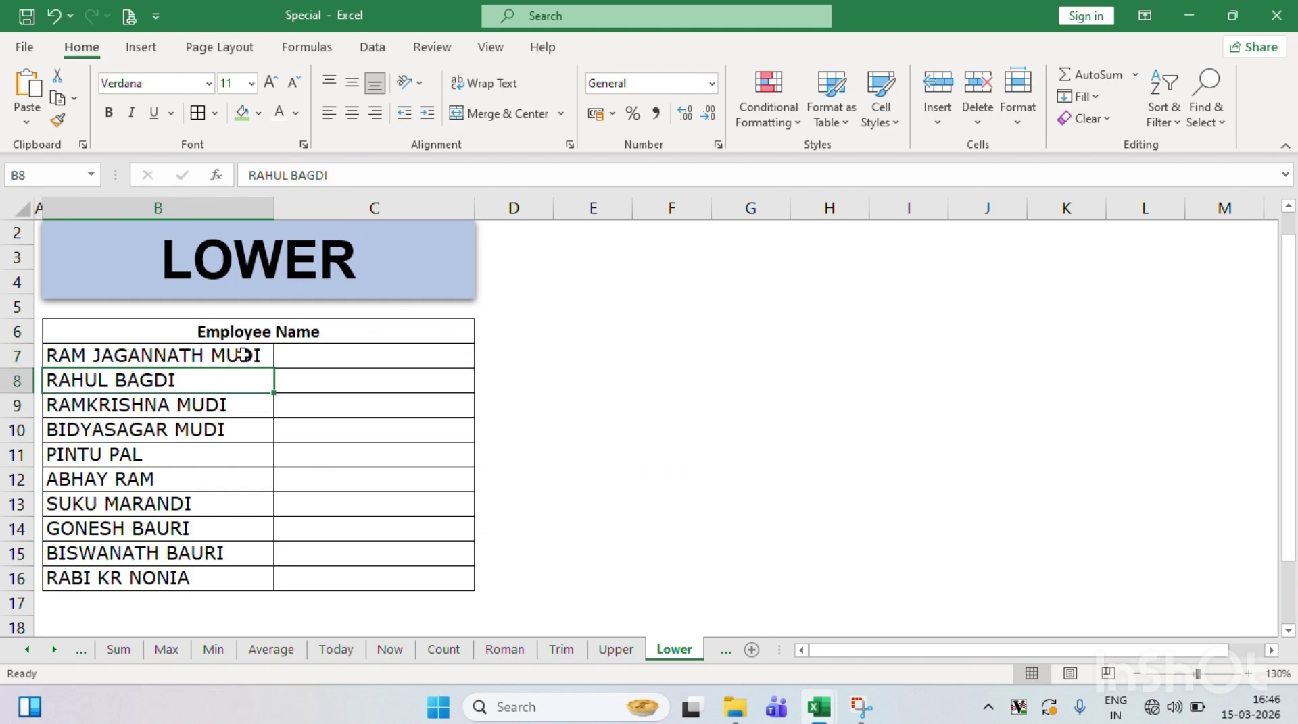
key(Down)
key(Down)
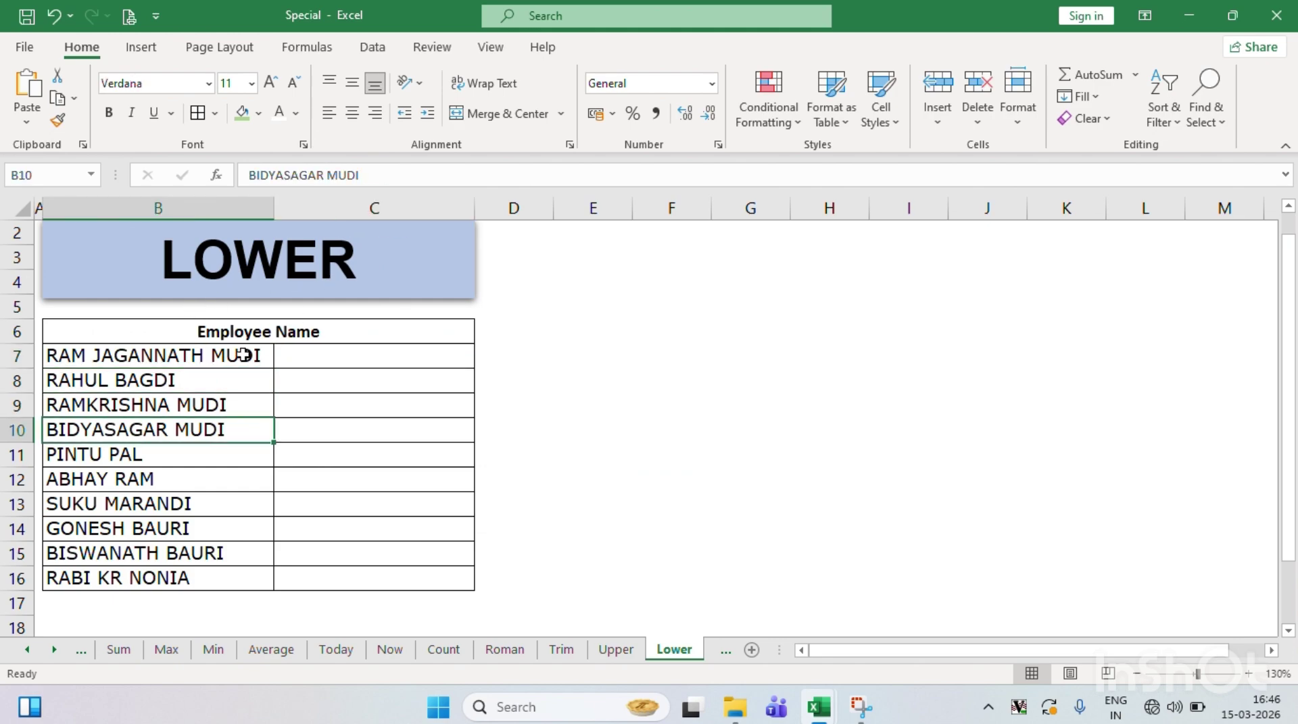
key(Down)
key(Down)
key(Down)
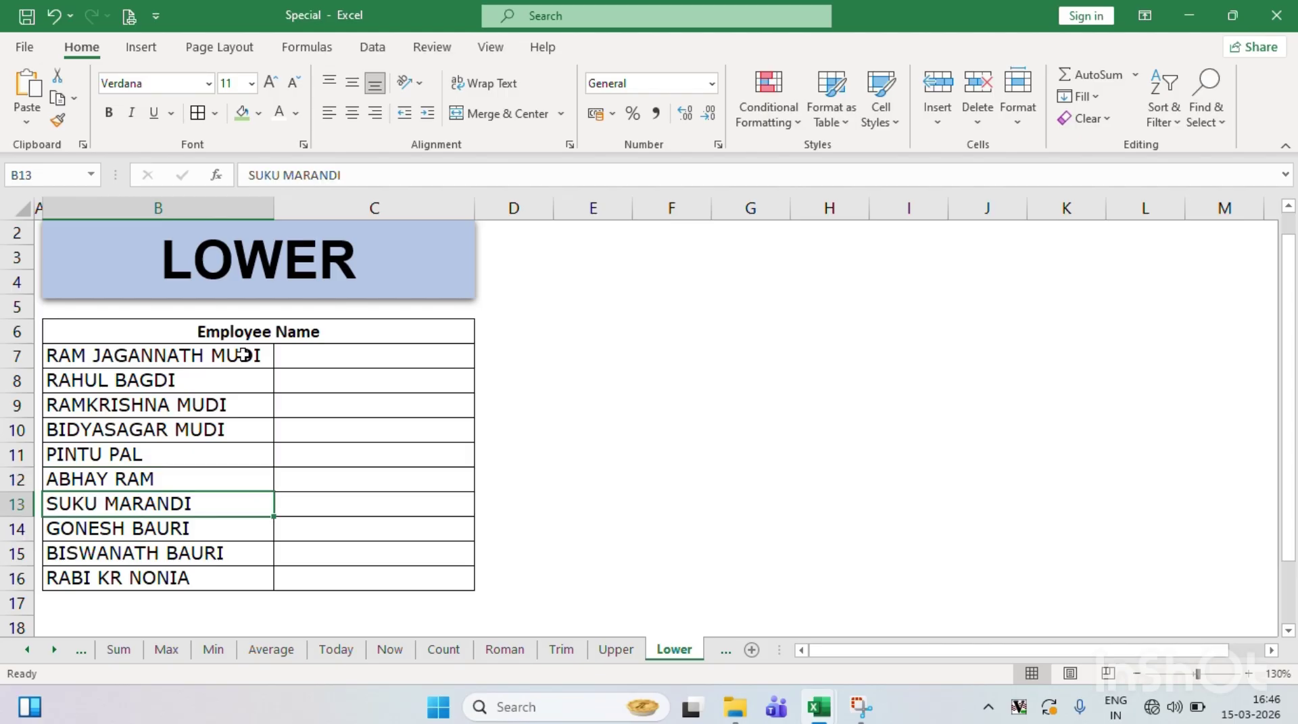
key(Down)
key(Down)
key(Down)
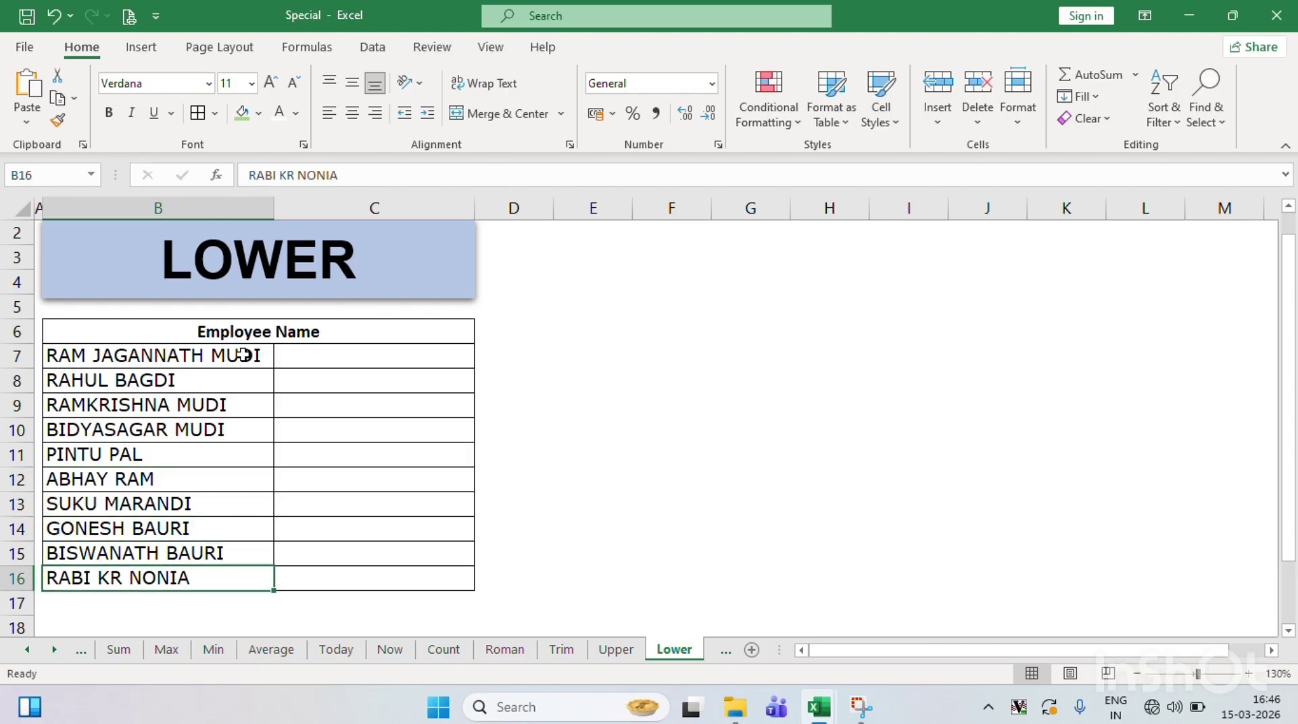
- Enter the formula =LOWER(B7) in cell C7 of the Lower sheet to convert the first employee name to small letters
key(ctrl+Up)
key(Right)
key(Down)
key(Left)
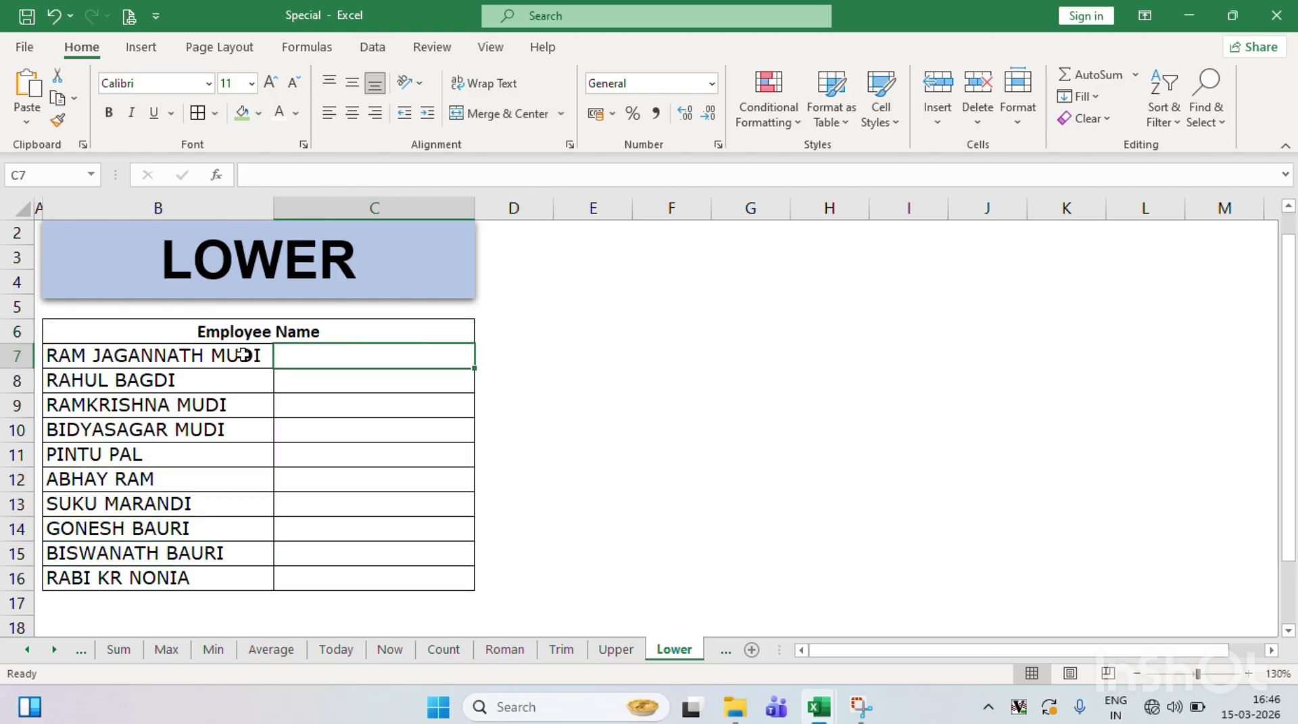
text(=LO)
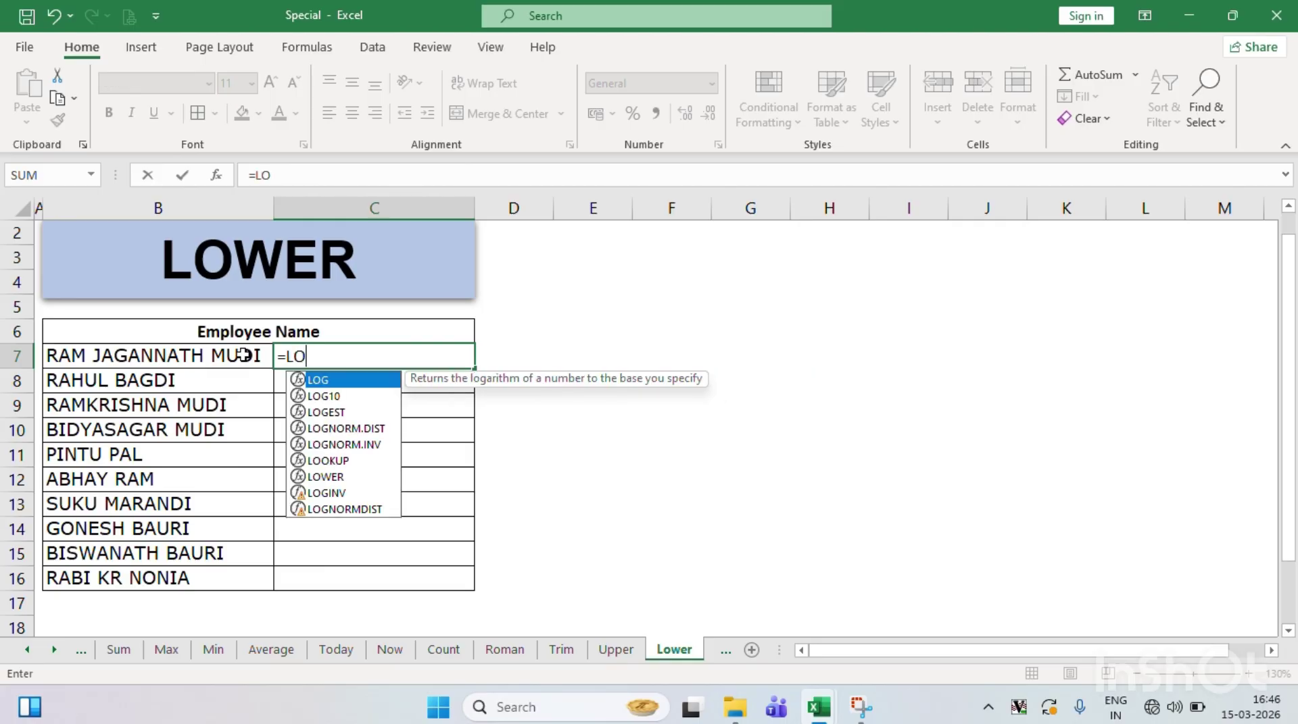
text(WER)
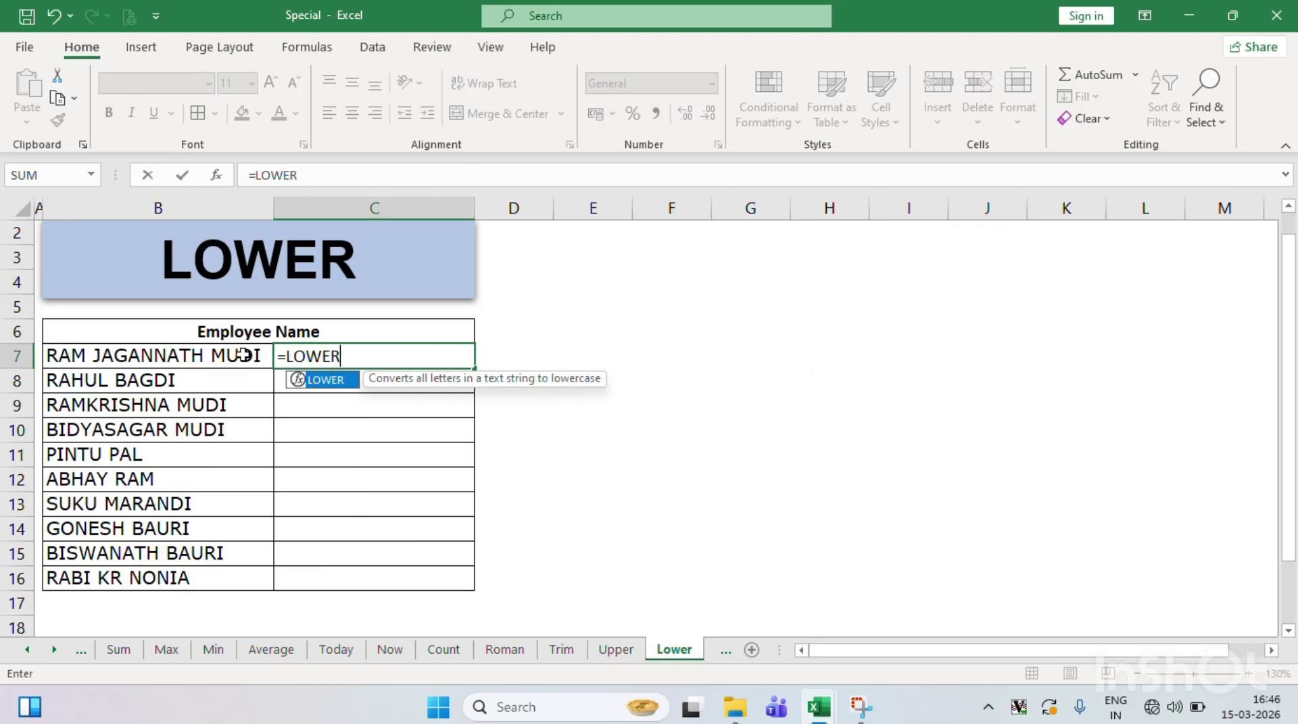
text(()
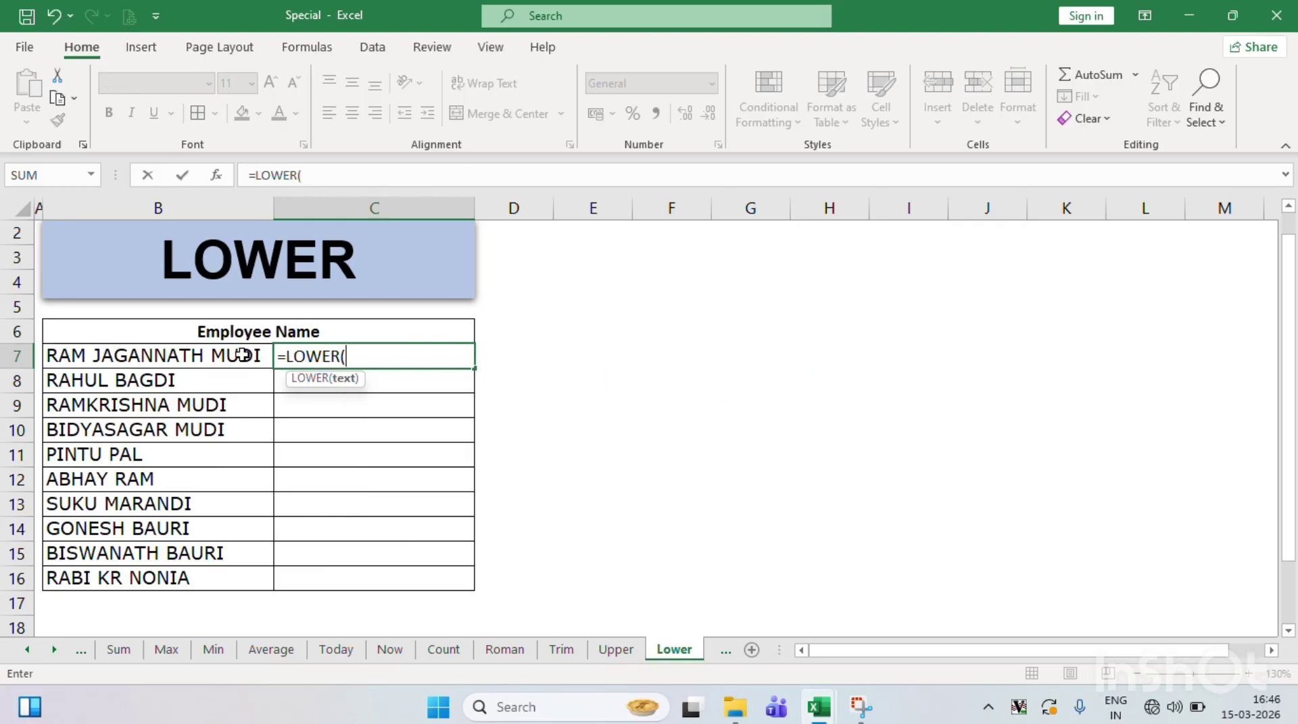
click(221, 356)
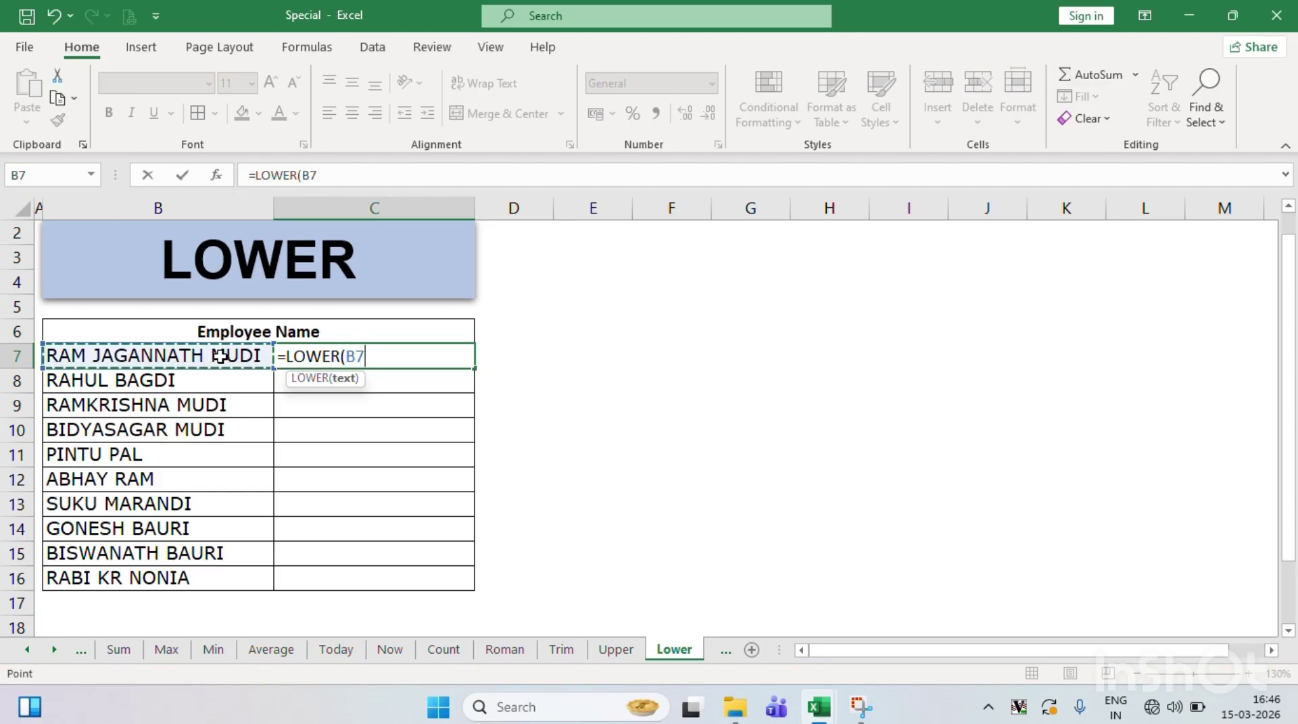
text())
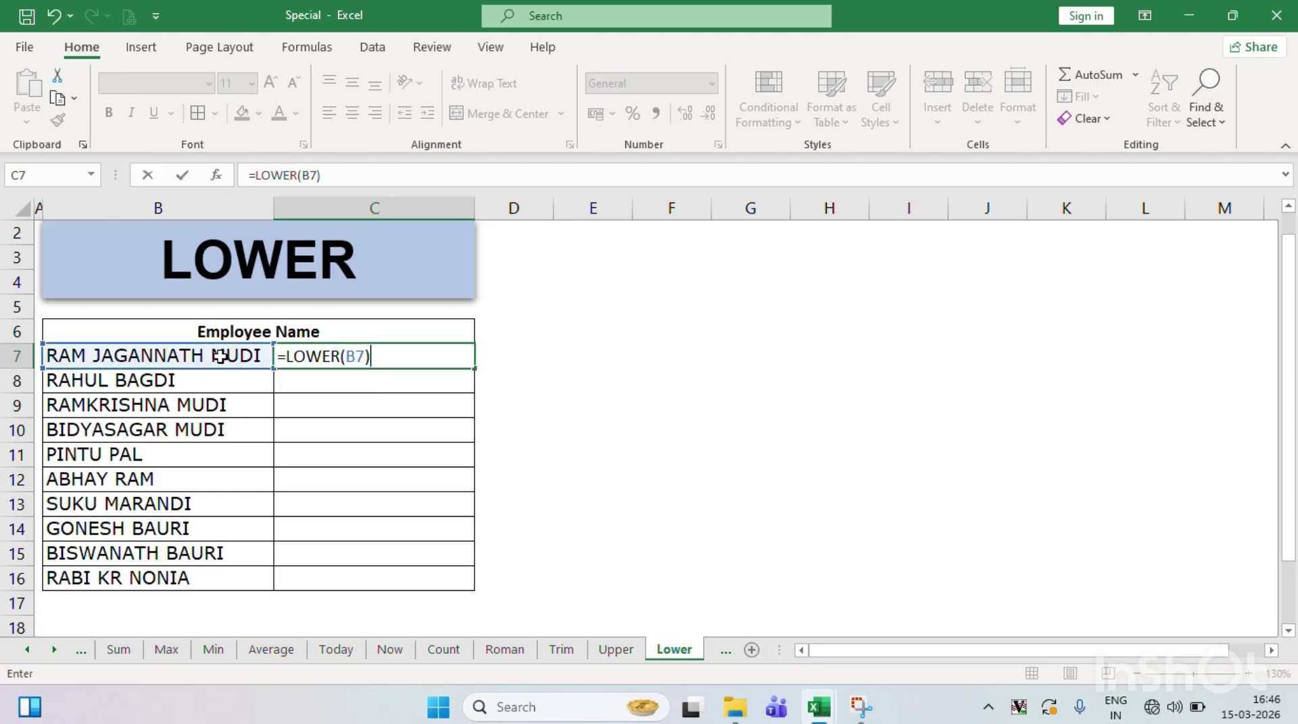
key(Return)
- Copy the LOWER formula from C7 down to C16 and select the filled range
key(Up)
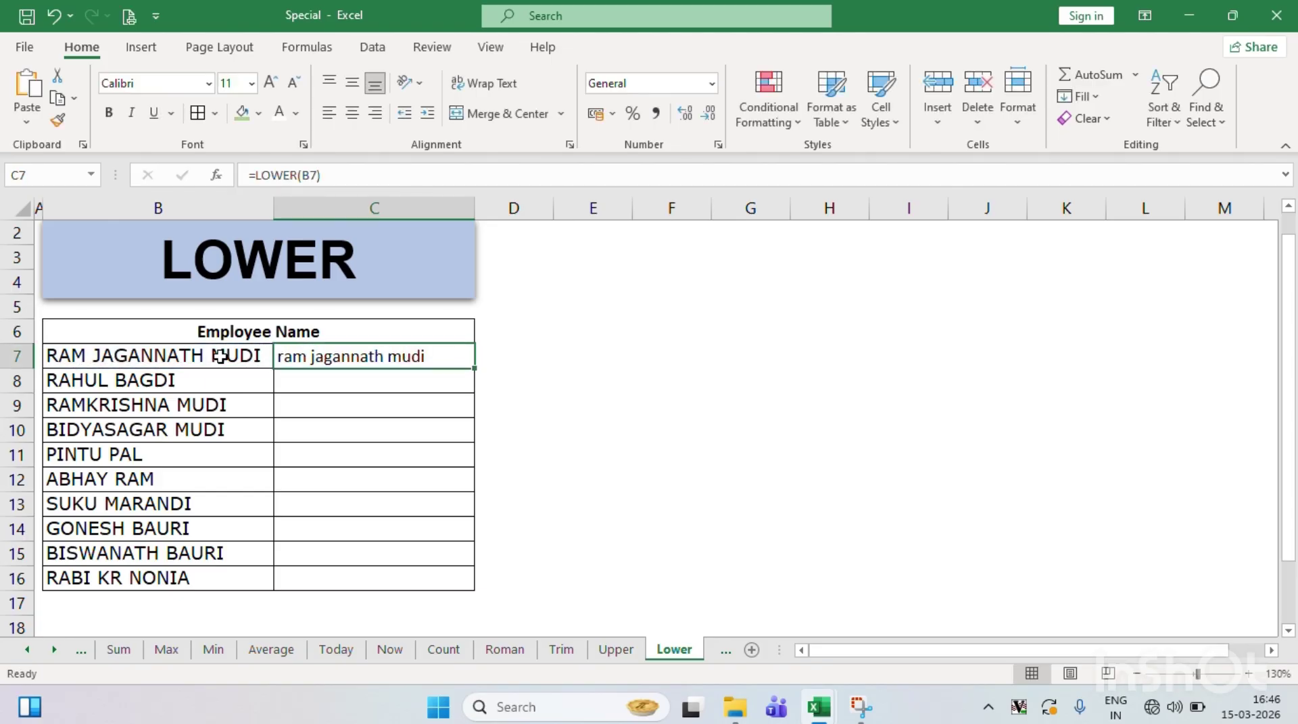
drag(478, 368, 500, 585)
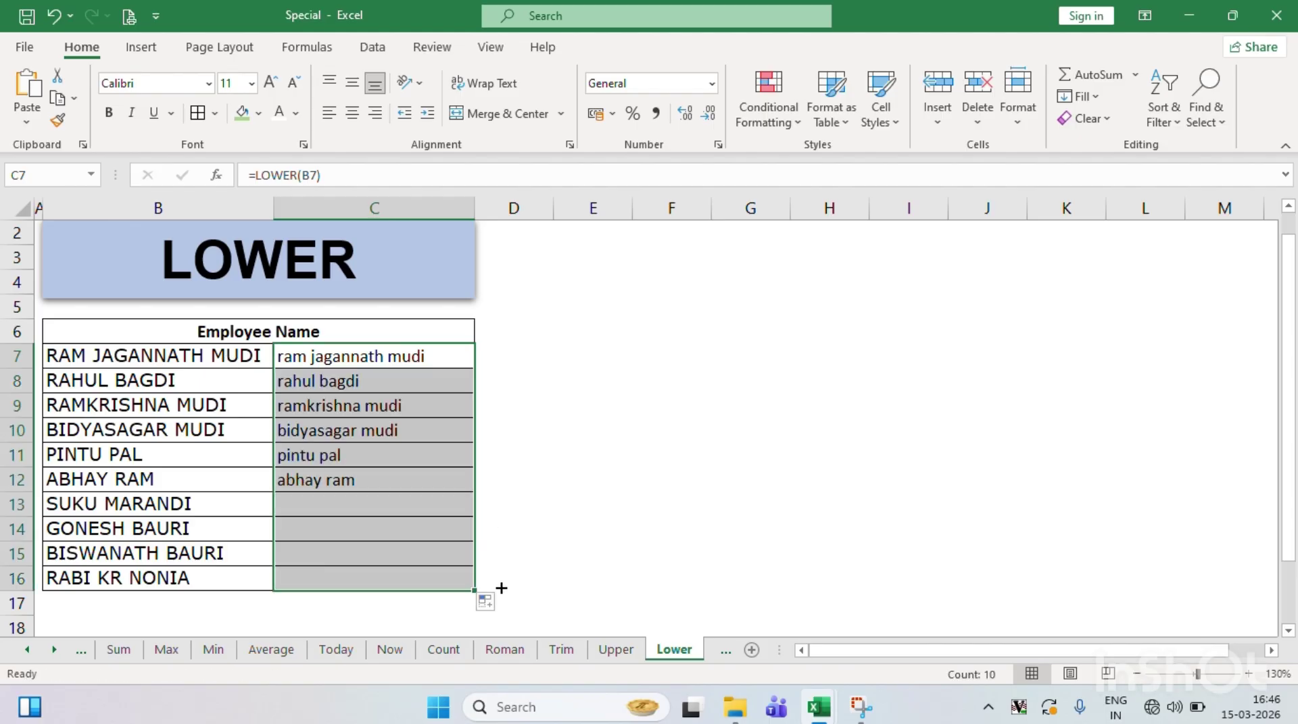
click(443, 357)
key(shift+Down)
key(shift+Down)
key(shift+Down)
key(shift+Down)
key(shift+Down)
key(shift+Down)
key(shift+Down)
key(shift+Down)
key(shift+Down)
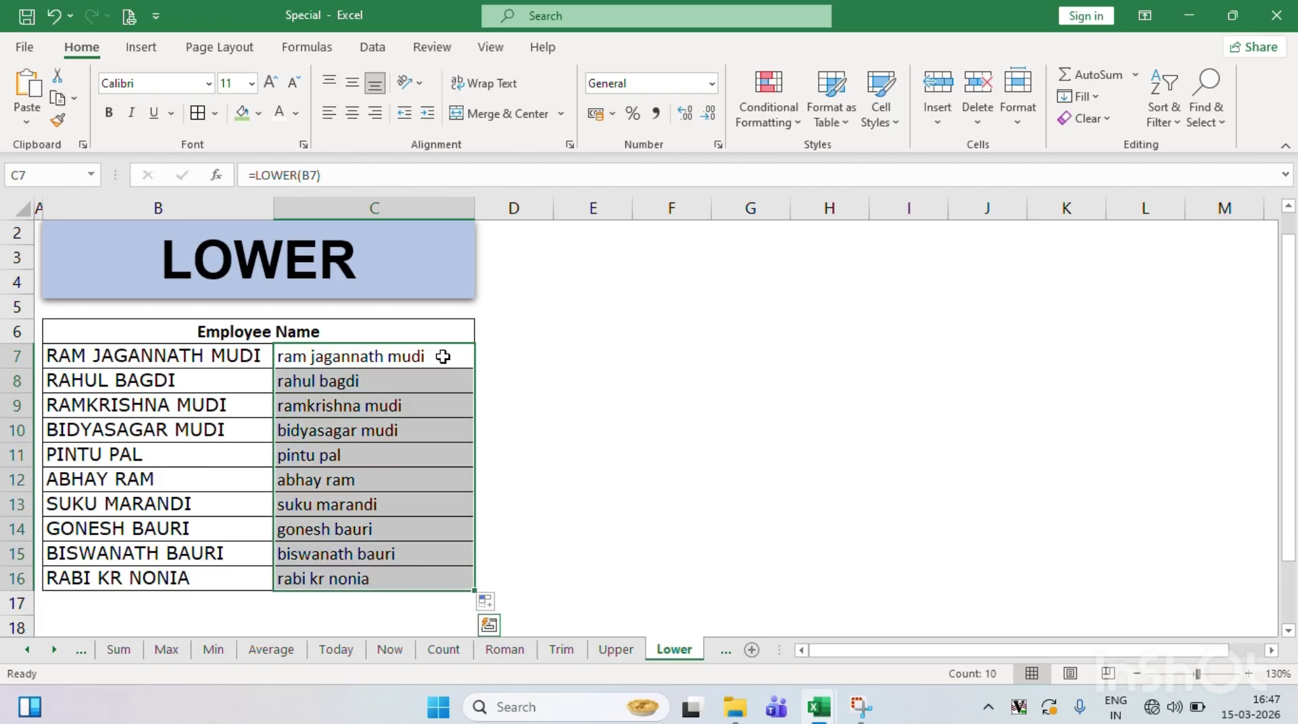
- Compare each uppercase name in column B with its LOWER result in column C, row by row from row 7 through row 16
key(Down)
key(Up)
key(Left)
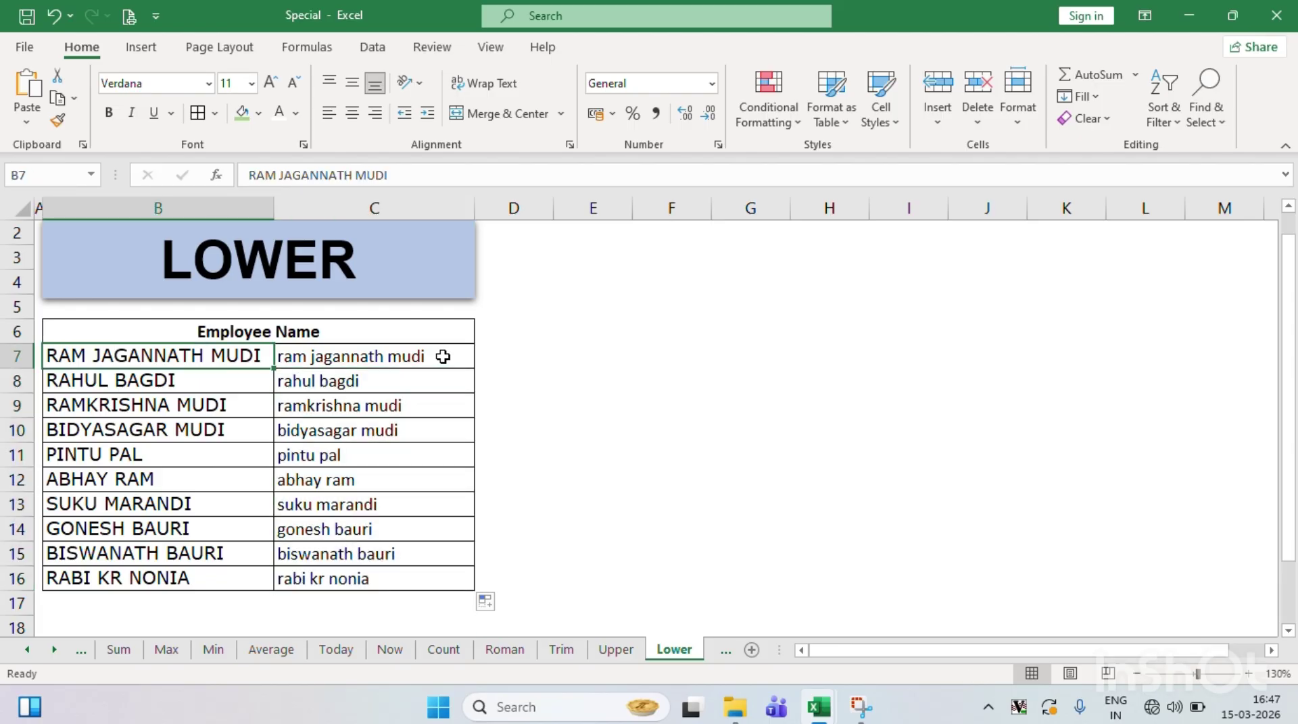
key(shift+Right)
key(Down)
key(shift+Right)
key(Down)
key(shift+Right)
key(Down)
key(shift+Right)
key(Down)
key(shift+Right)
key(Down)
key(shift+Right)
key(Down)
key(shift+Right)
key(Down)
key(shift+Right)
key(Down)
key(shift+Right)
key(Down)
key(shift+Right)
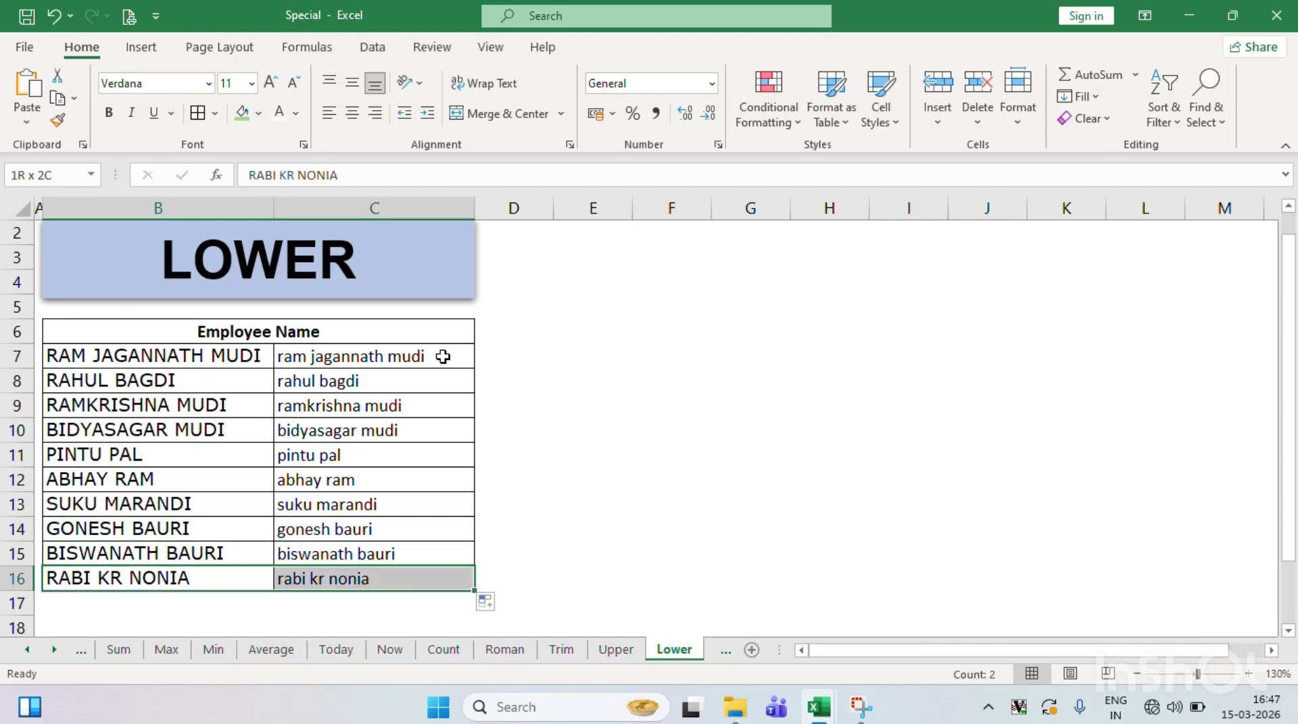
- Center the LOWER results in C7:C16 horizontally and fill them with a light blue theme color
key(Right)
shift+click(442, 356)
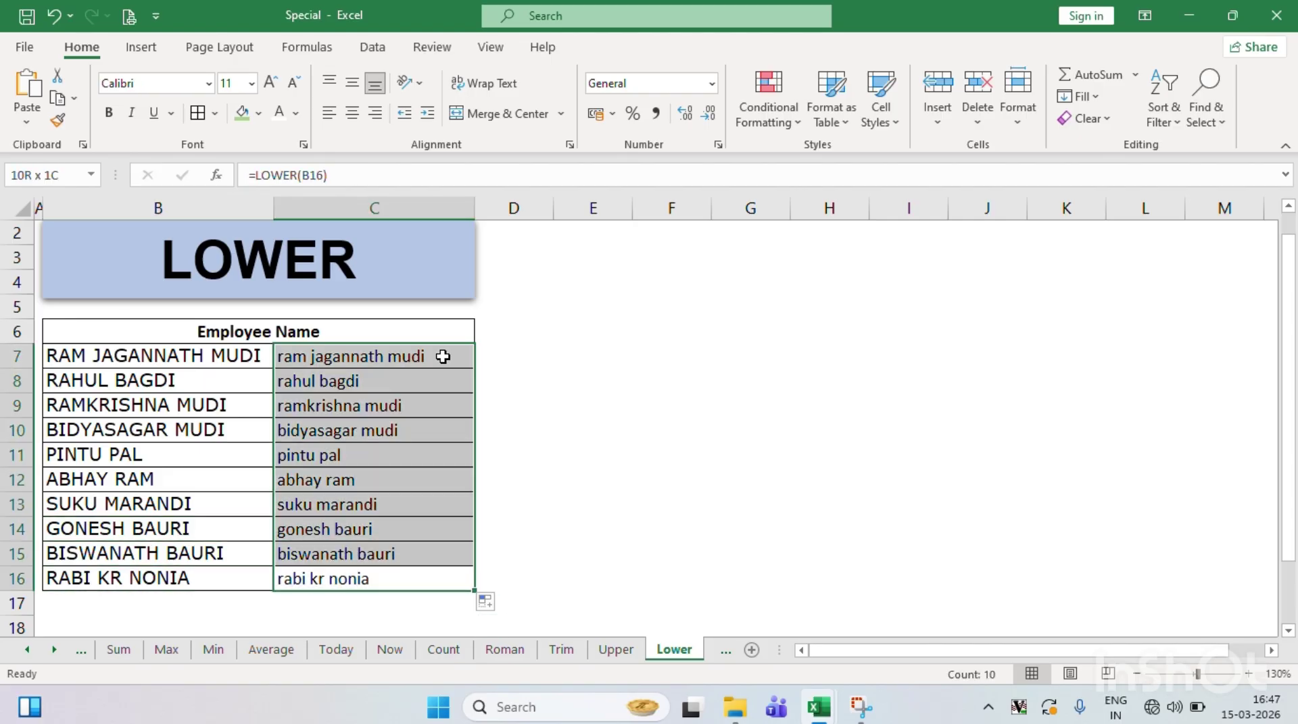
click(352, 113)
key(Return)
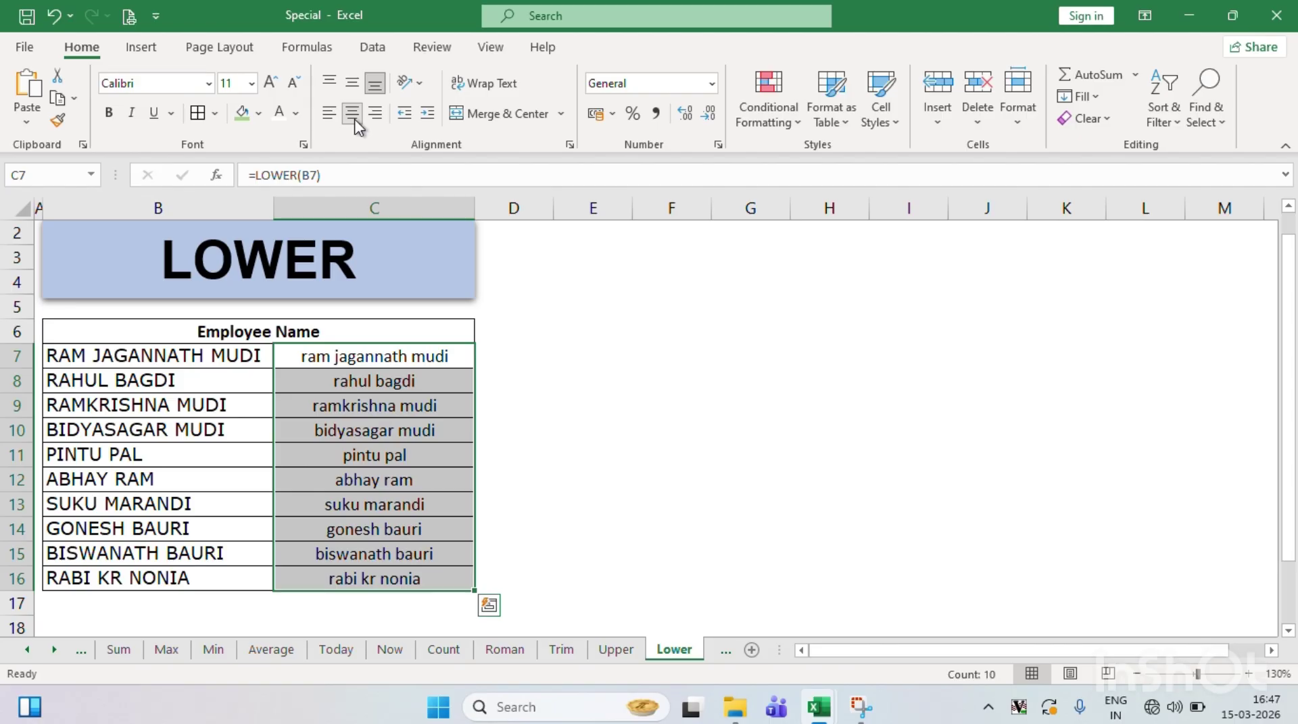
click(259, 113)
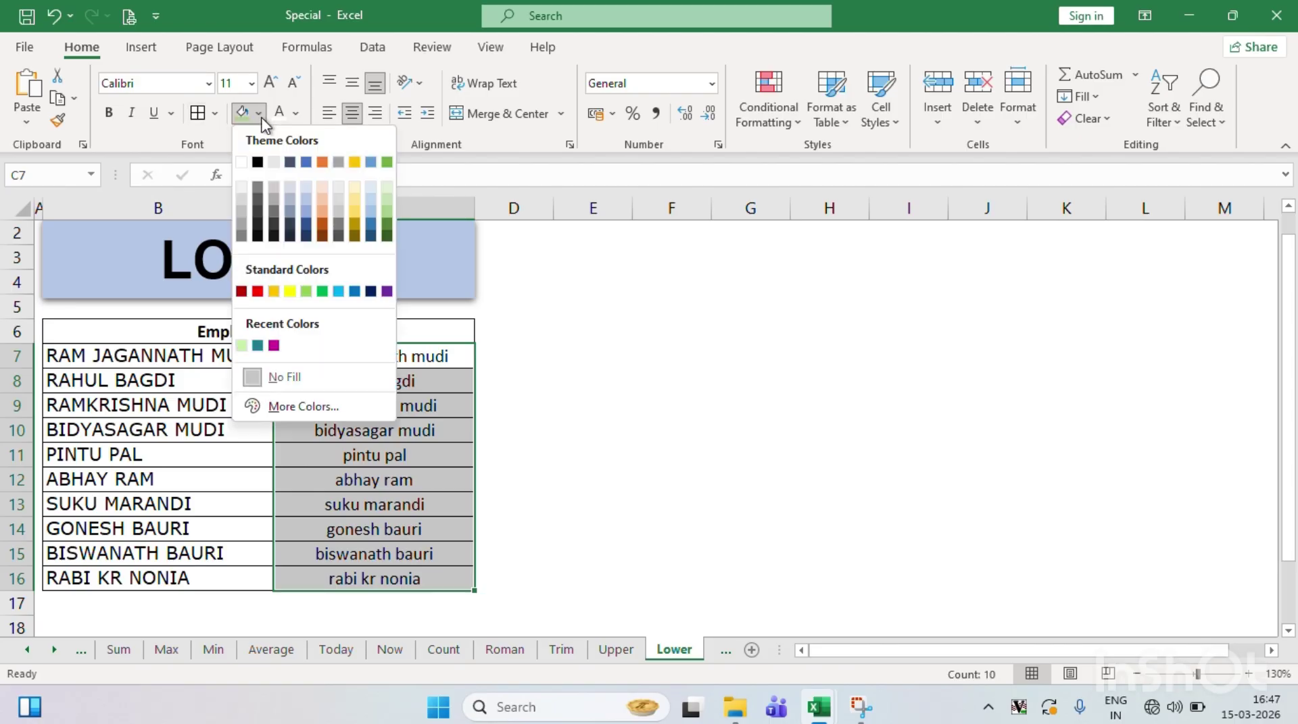
click(371, 201)
click(564, 404)
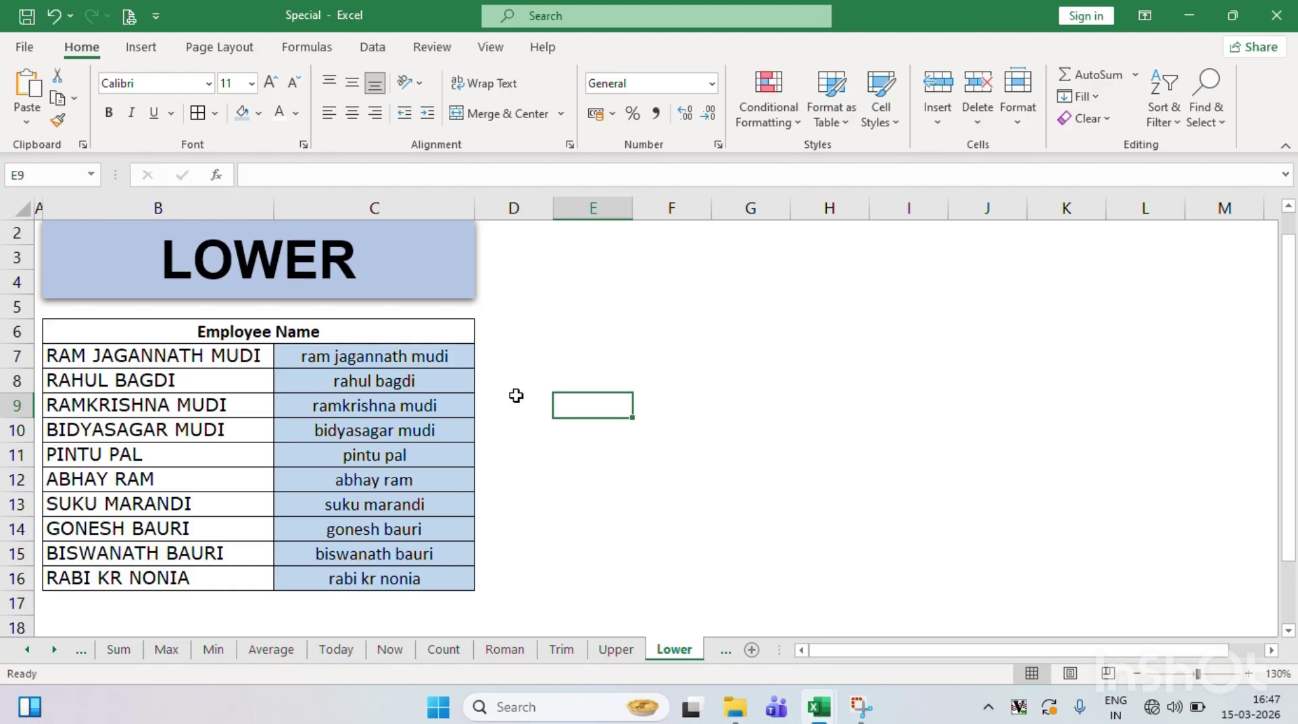
click(447, 496)
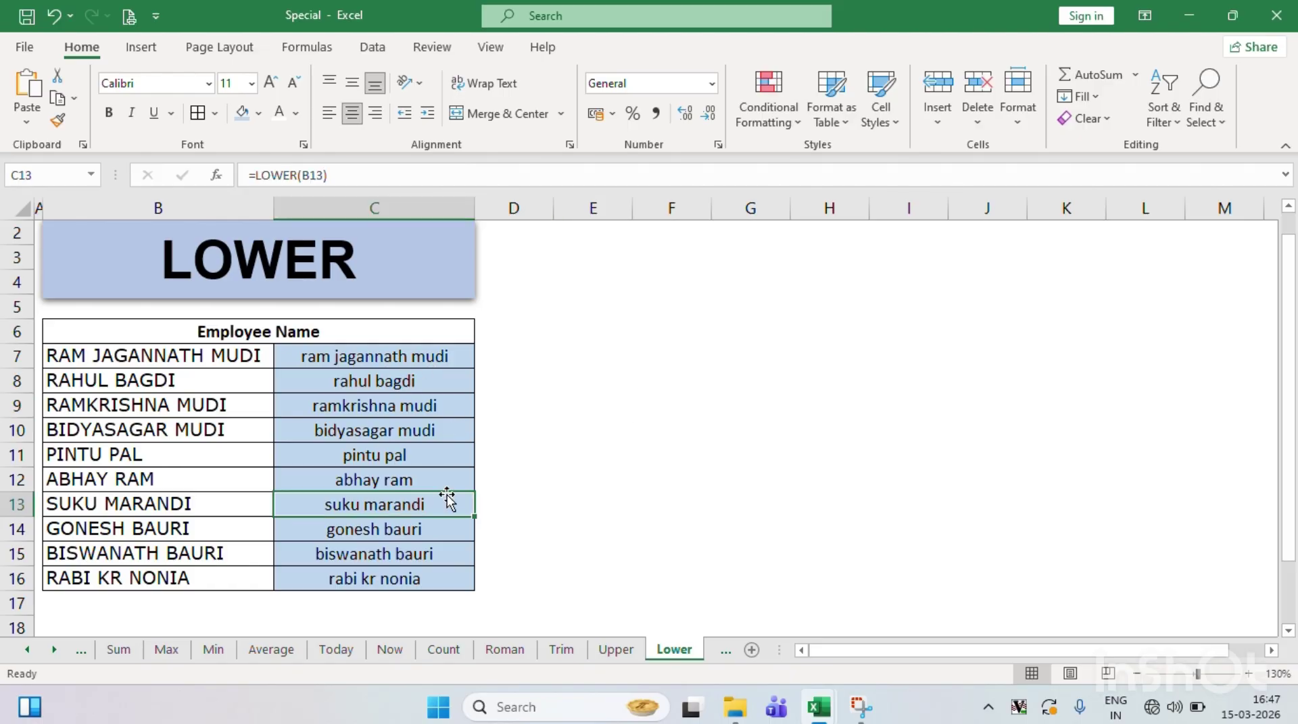
key(Down)
key(Down)
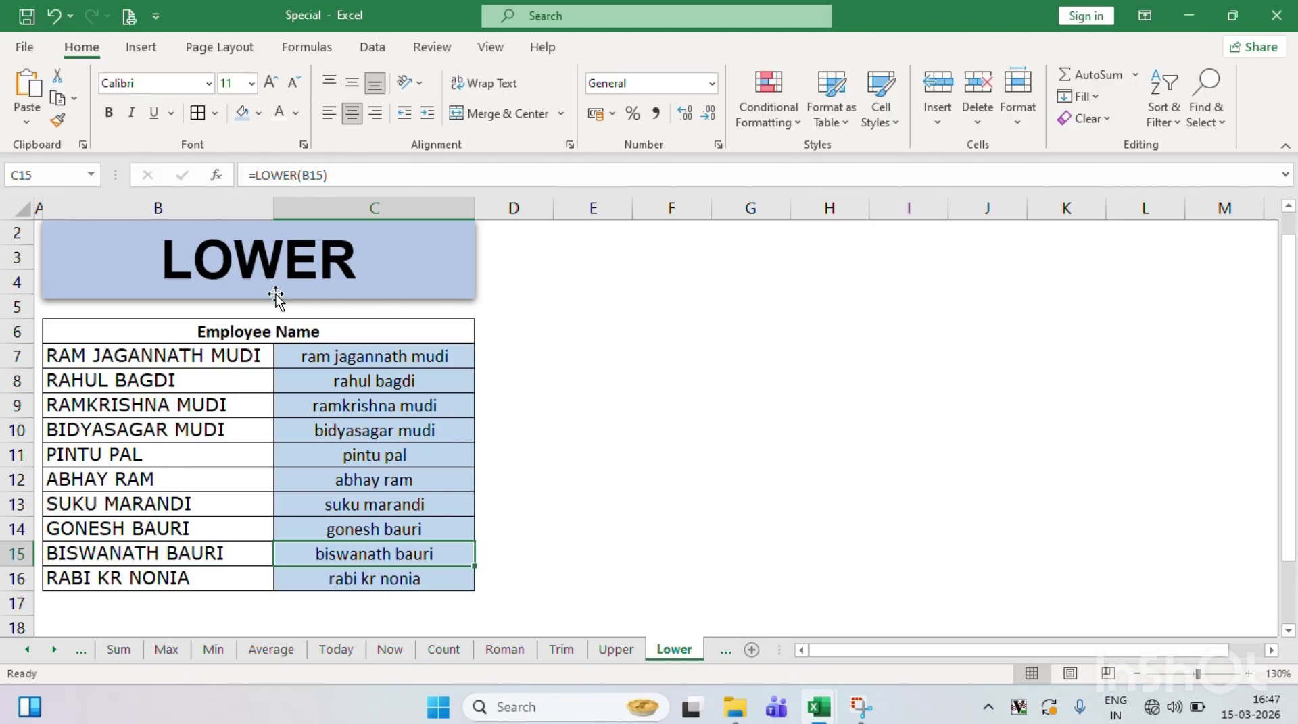
- Open the Proper sheet and review the mixed-case employee names in B7:B16
click(54, 651)
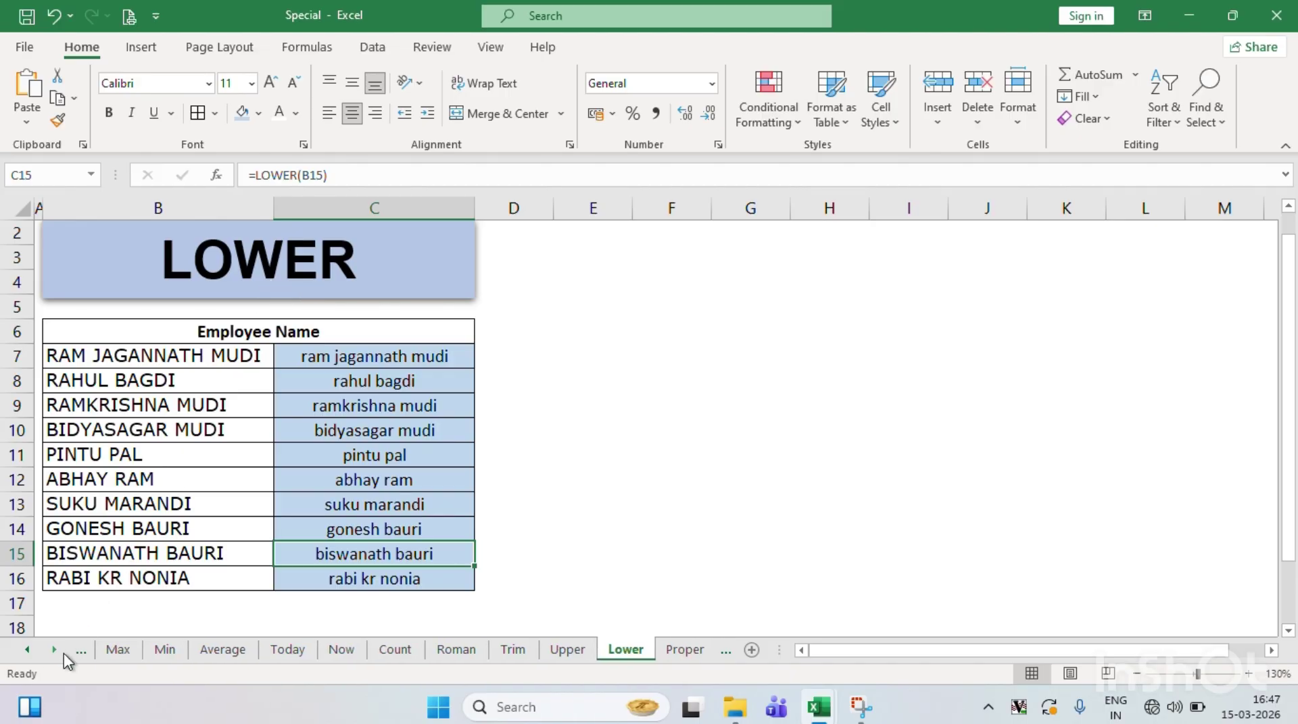
click(675, 651)
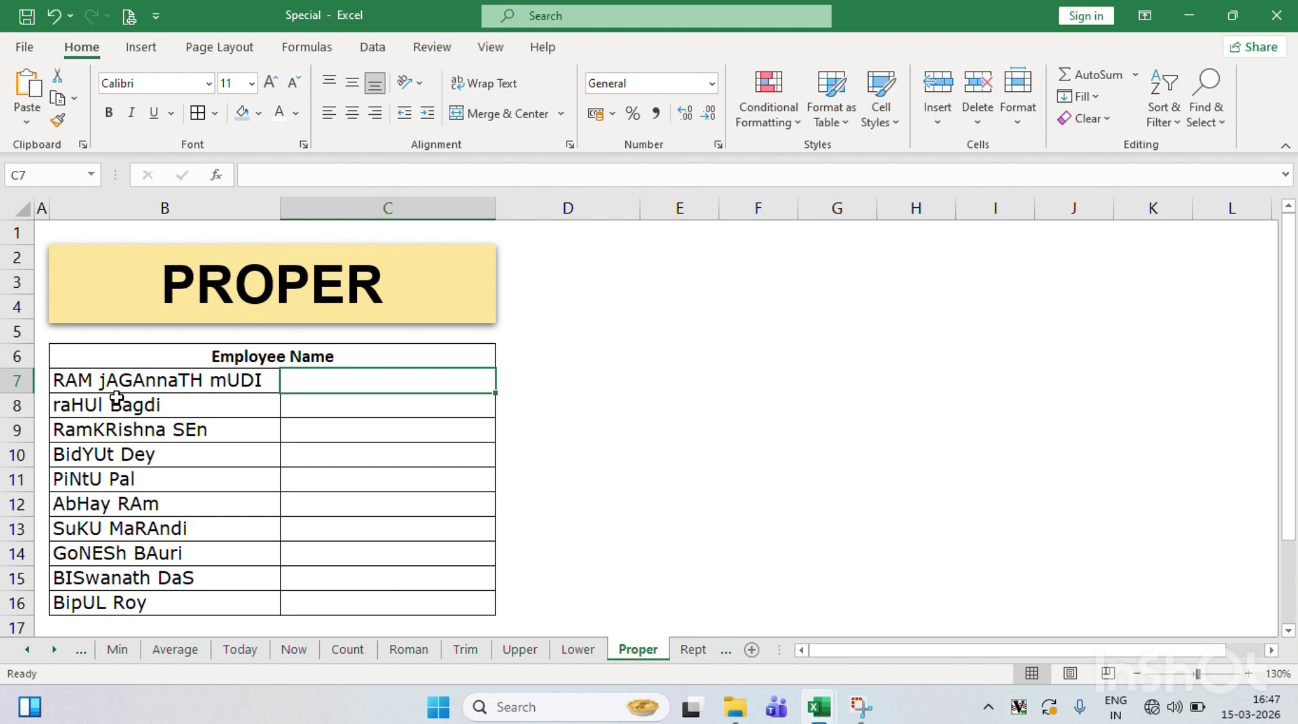
click(153, 389)
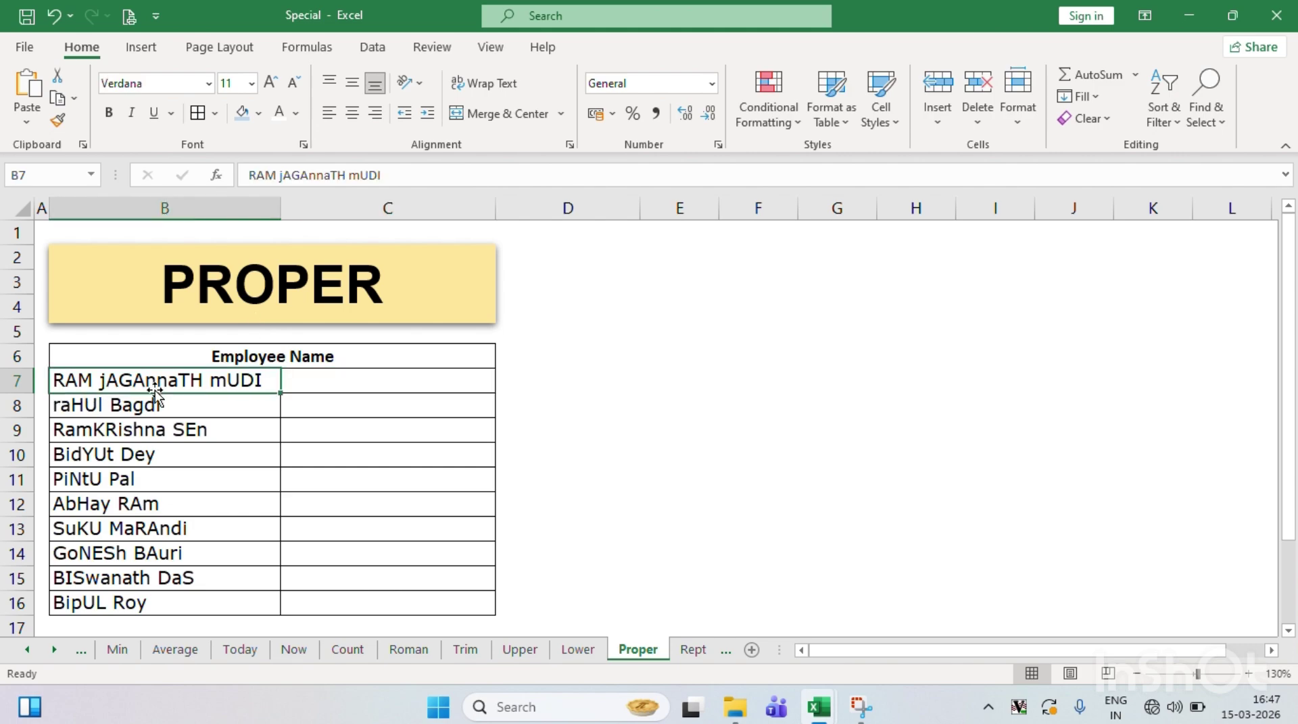
key(Down)
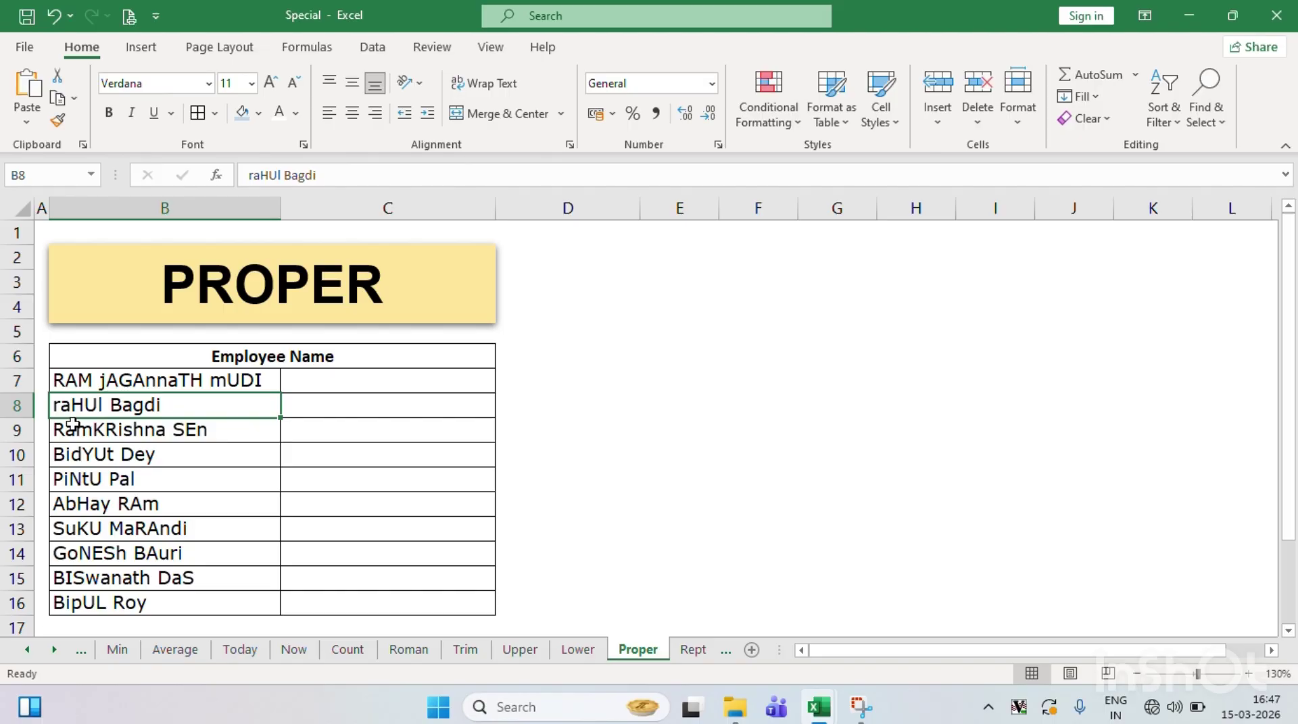
click(108, 431)
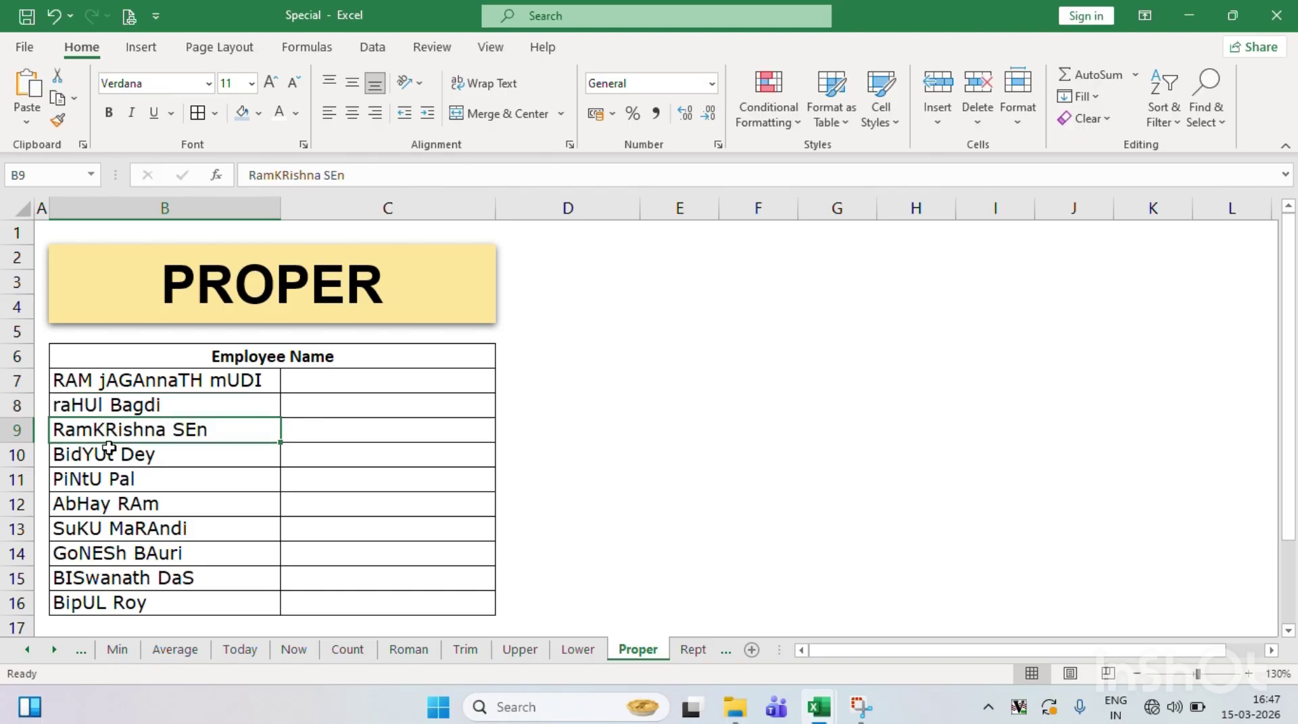
click(105, 455)
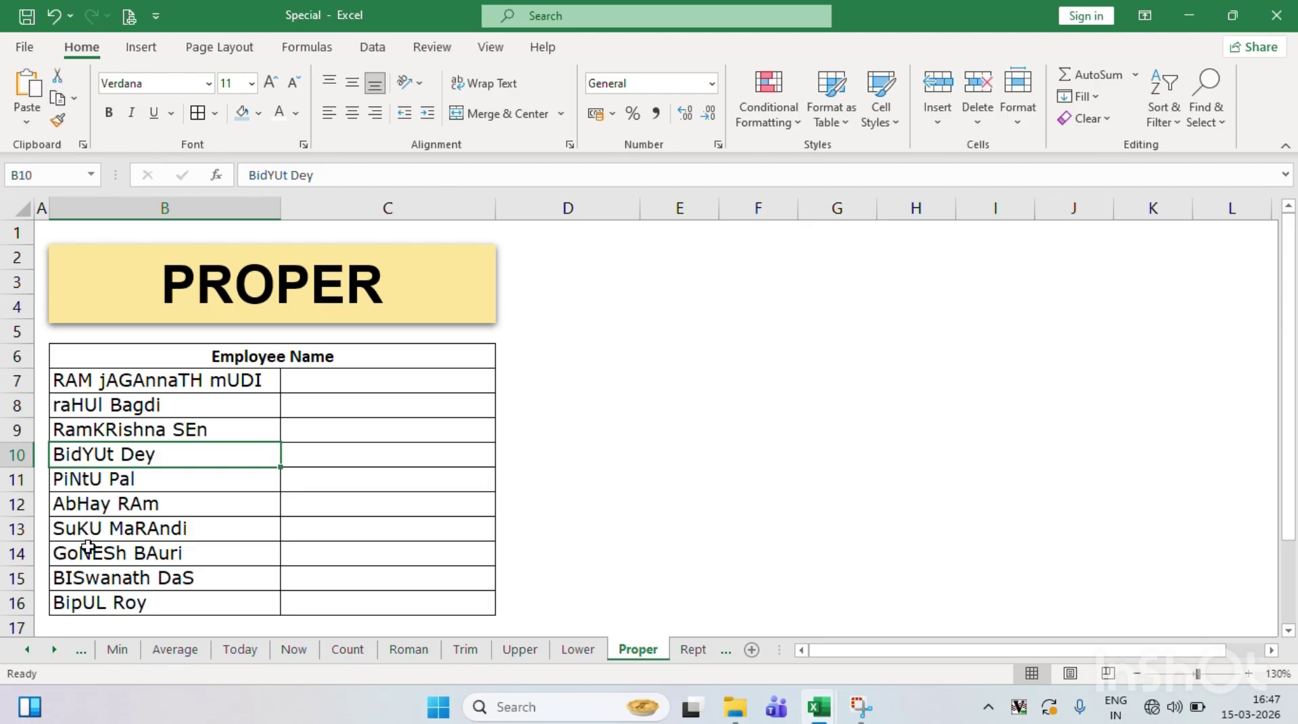
key(Down)
key(Down)
key(Down)
key(Down)
key(Down)
key(Down)
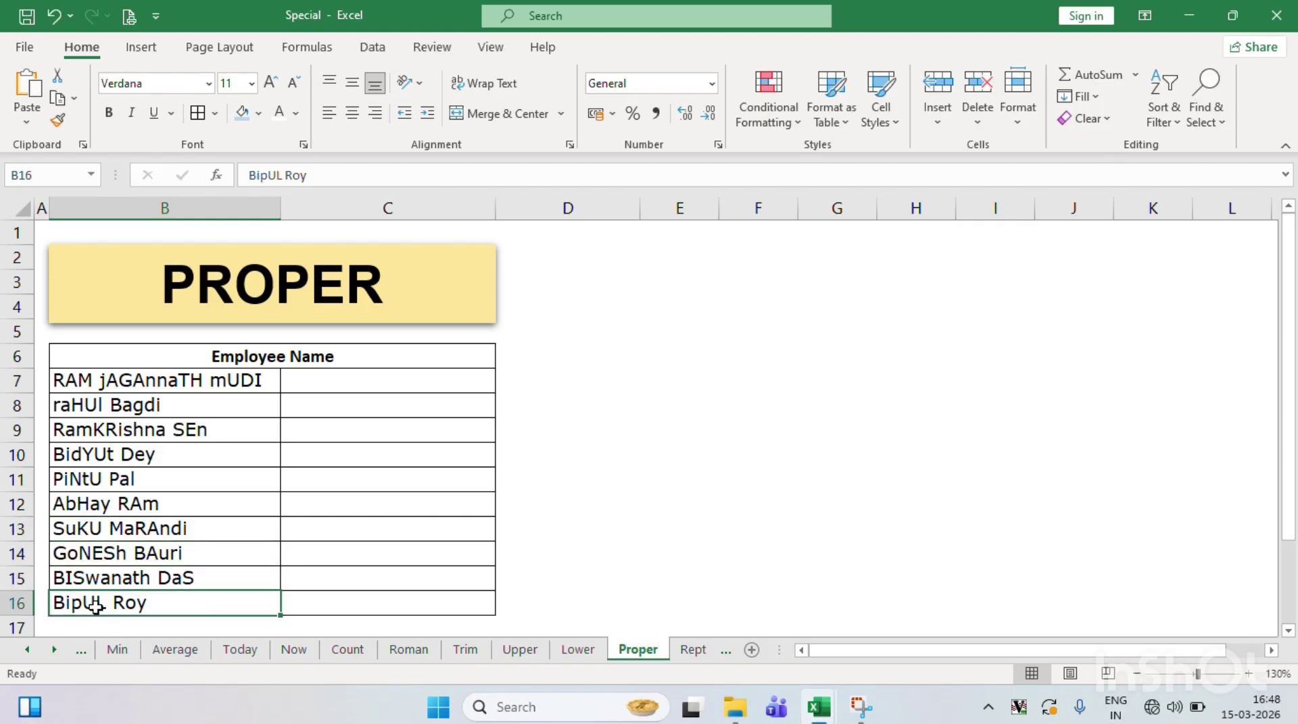
- Enter the formula =PROPER(B7) in cell C7 of the Proper sheet to capitalize each word of the first employee name
key(ctrl+Up)
key(Right)
key(Down)
key(Left)
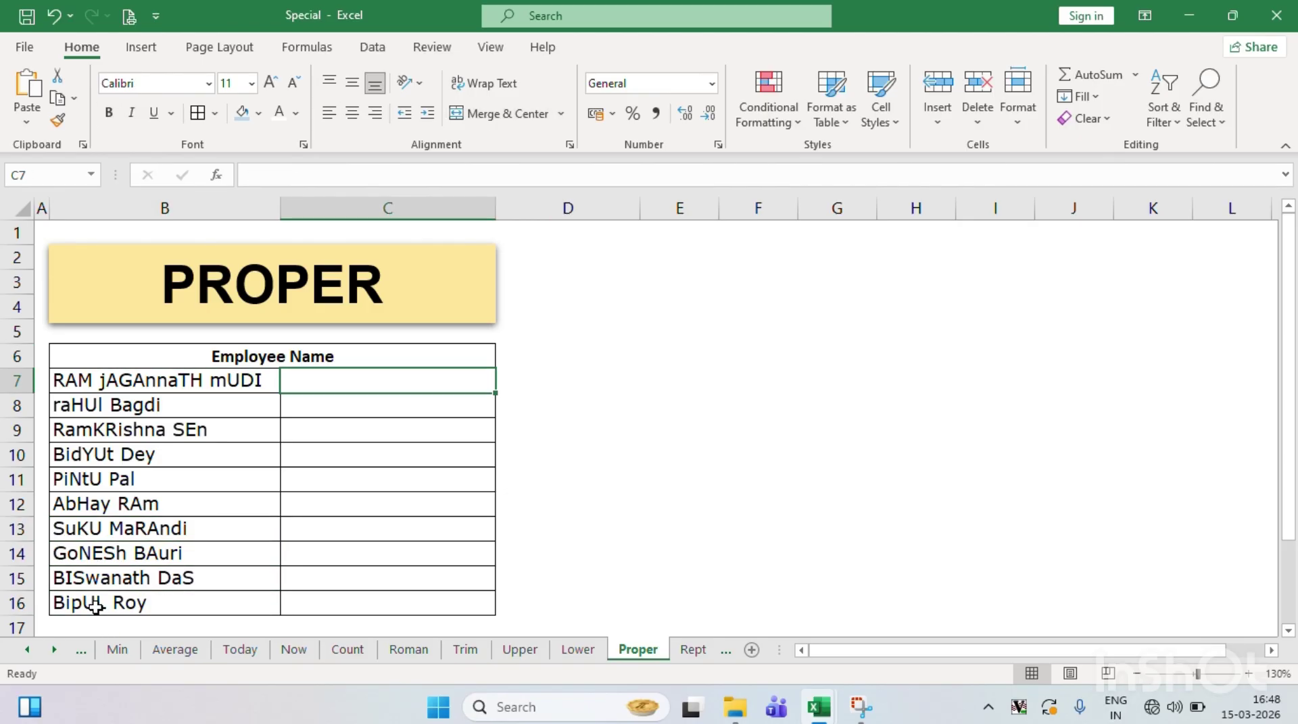
text(=PROPER()
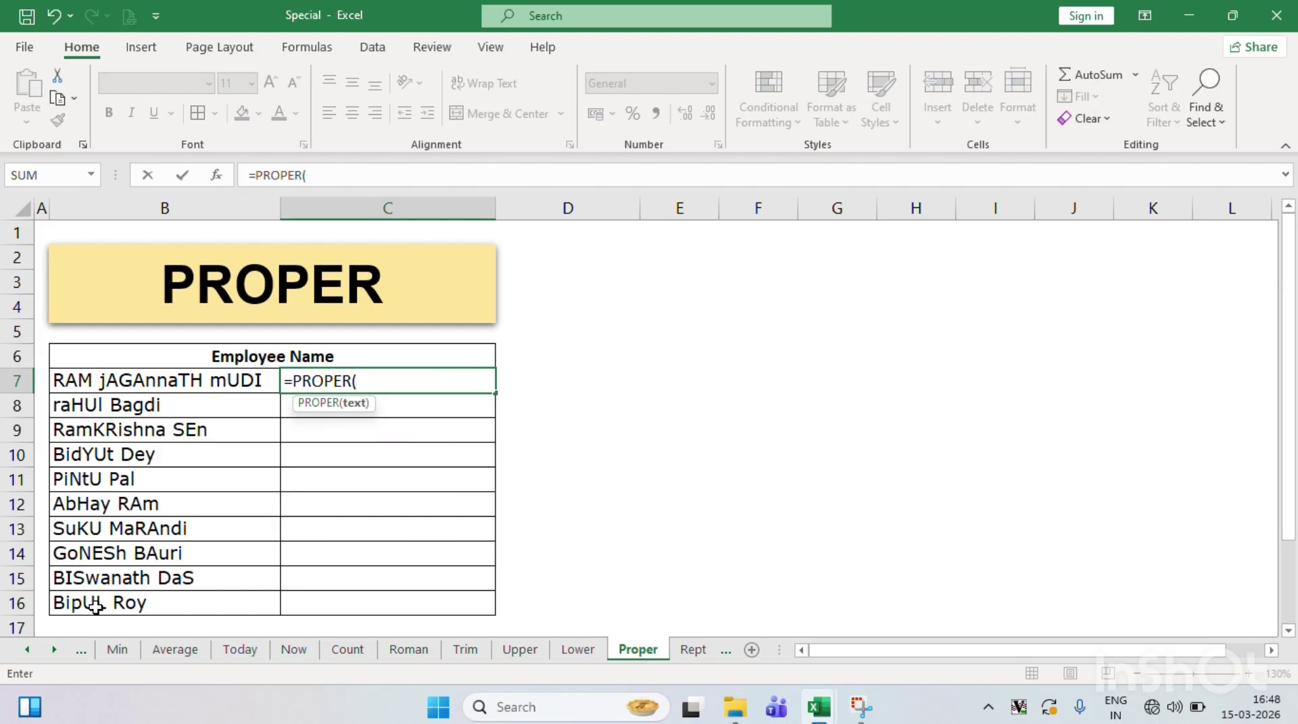
click(219, 383)
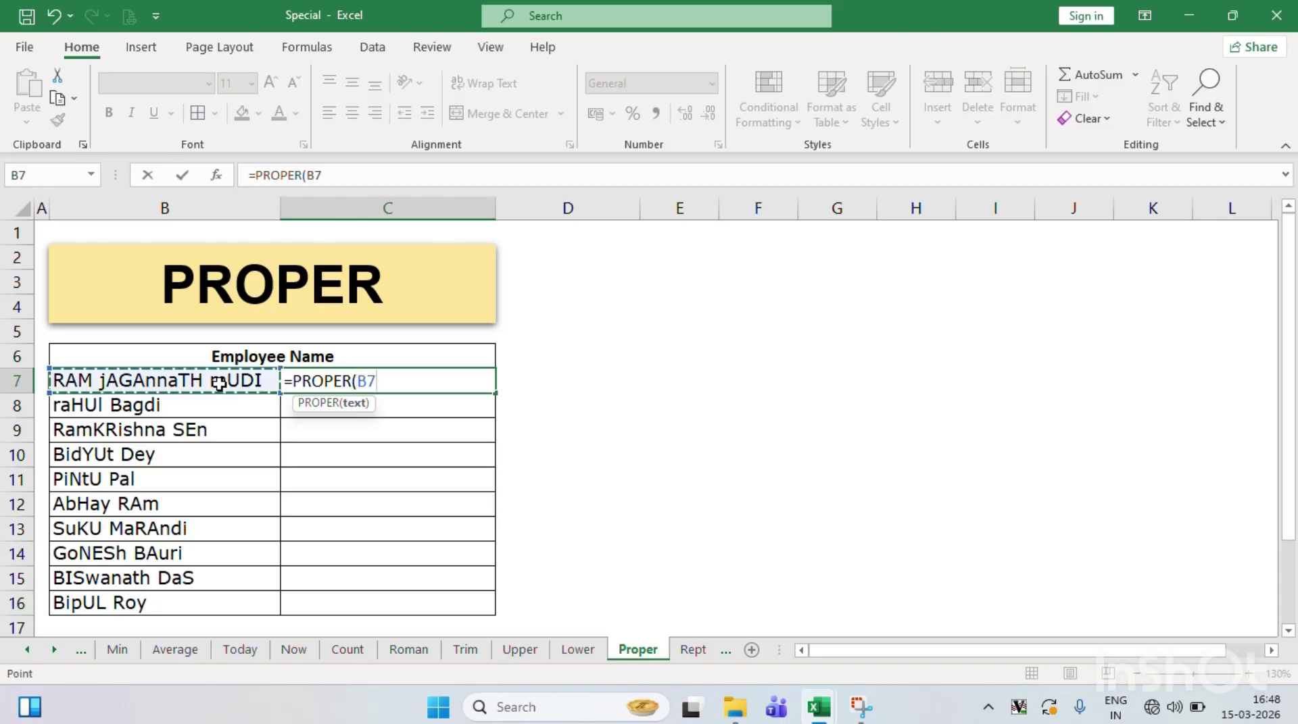
text())
key(Return)
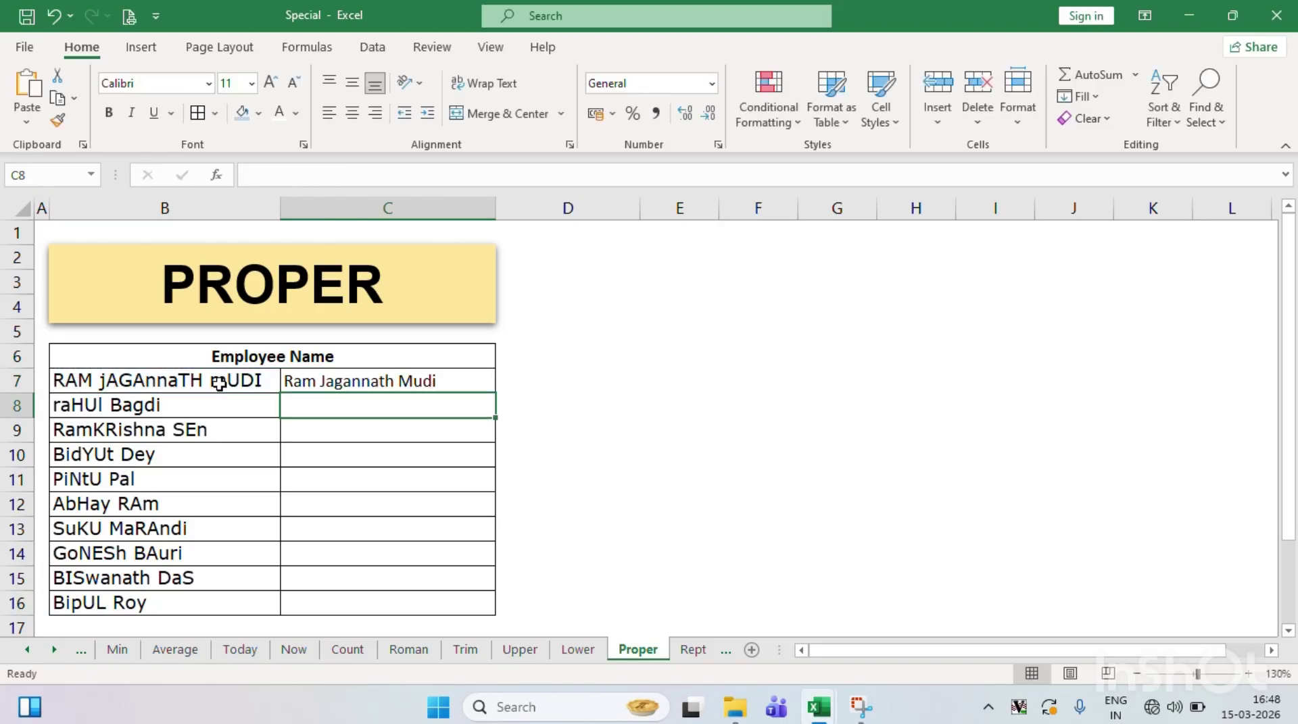
- Fill the PROPER formula from C7 down through C16 for the remaining employee names
key(Up)
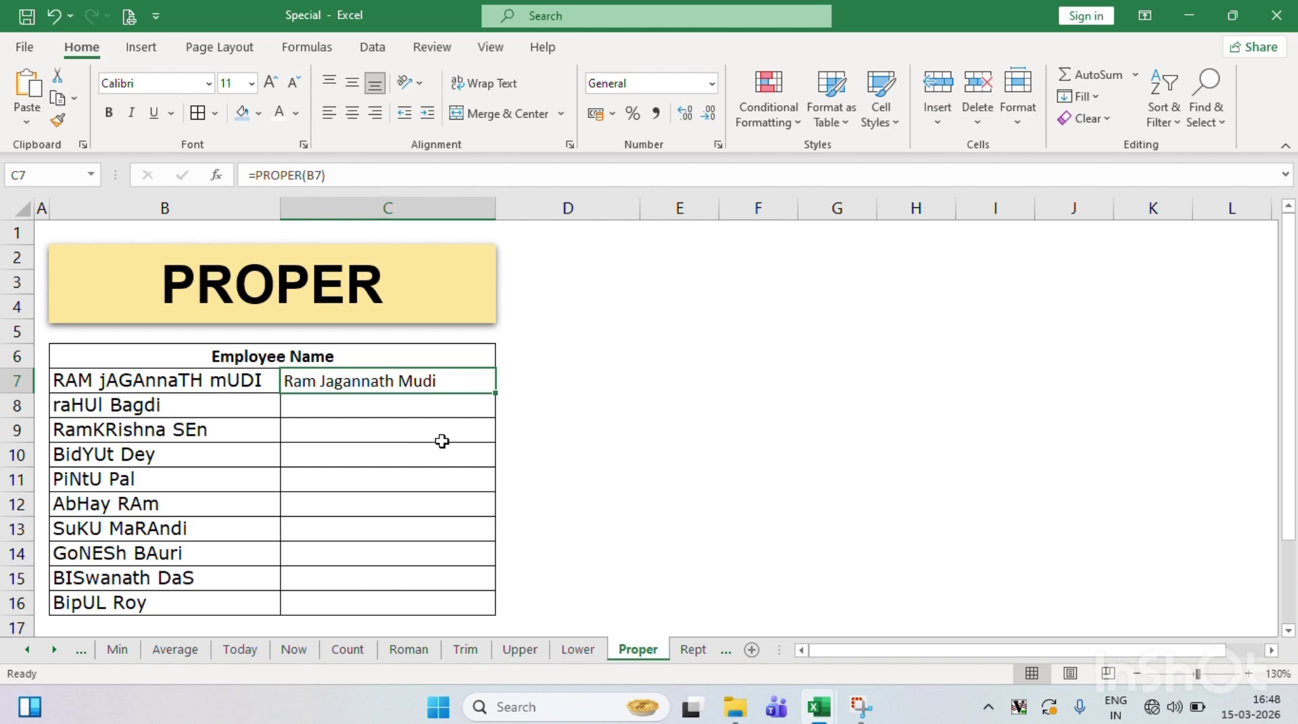
drag(497, 394, 501, 609)
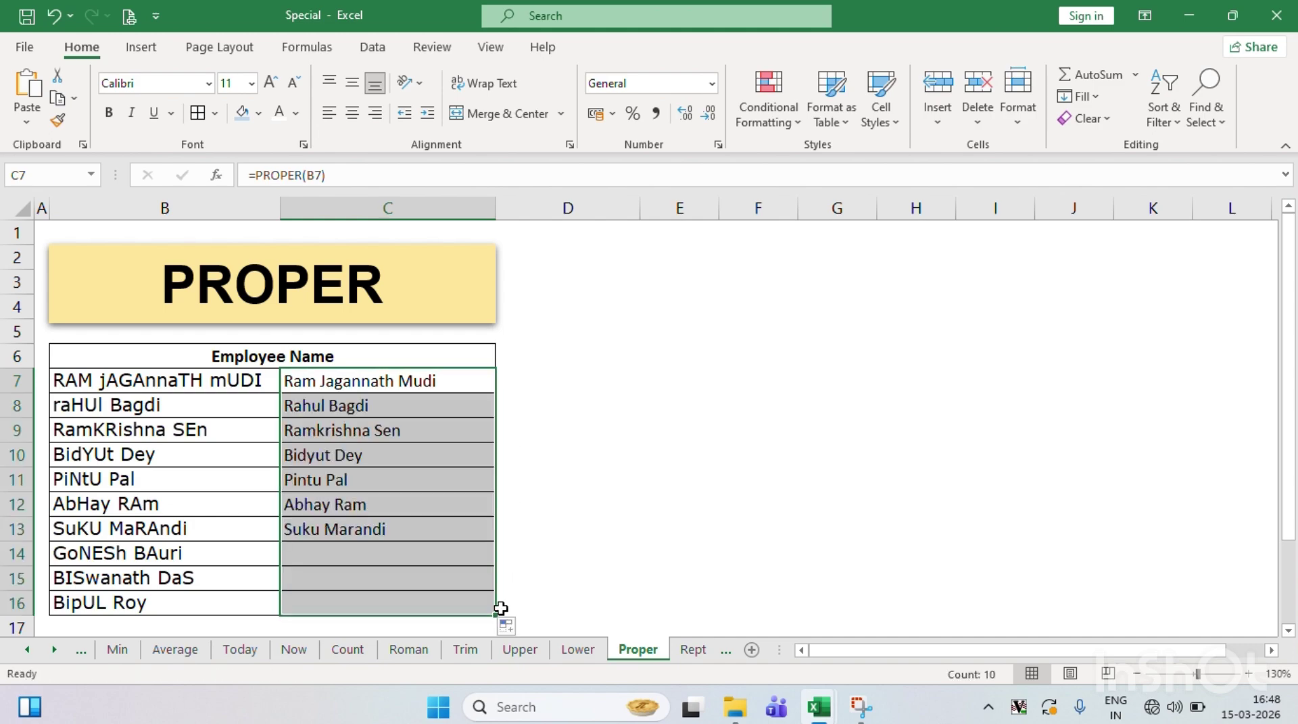
- Compare each mixed-case name in column B with its PROPER result in column C, from row 7 through row 16
click(244, 383)
key(shift+Right)
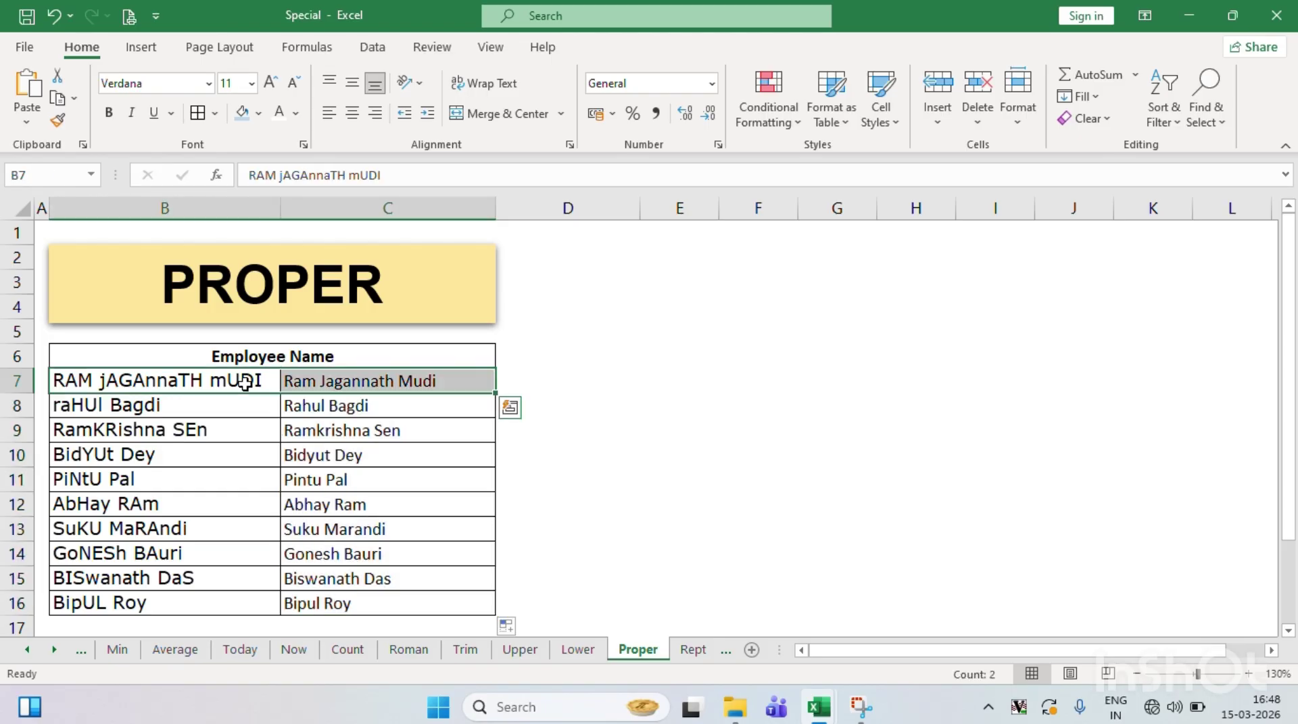
key(Down)
key(shift+Right)
key(Down)
key(shift+Right)
key(Down)
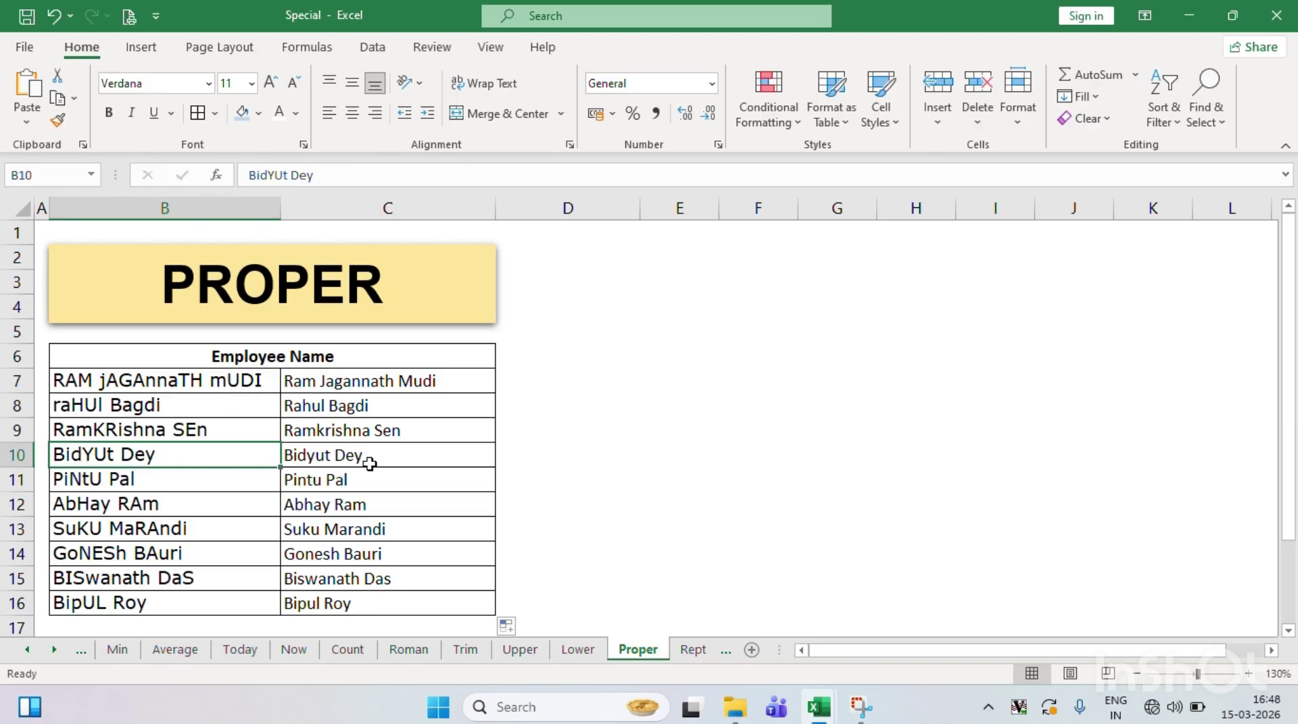
click(211, 480)
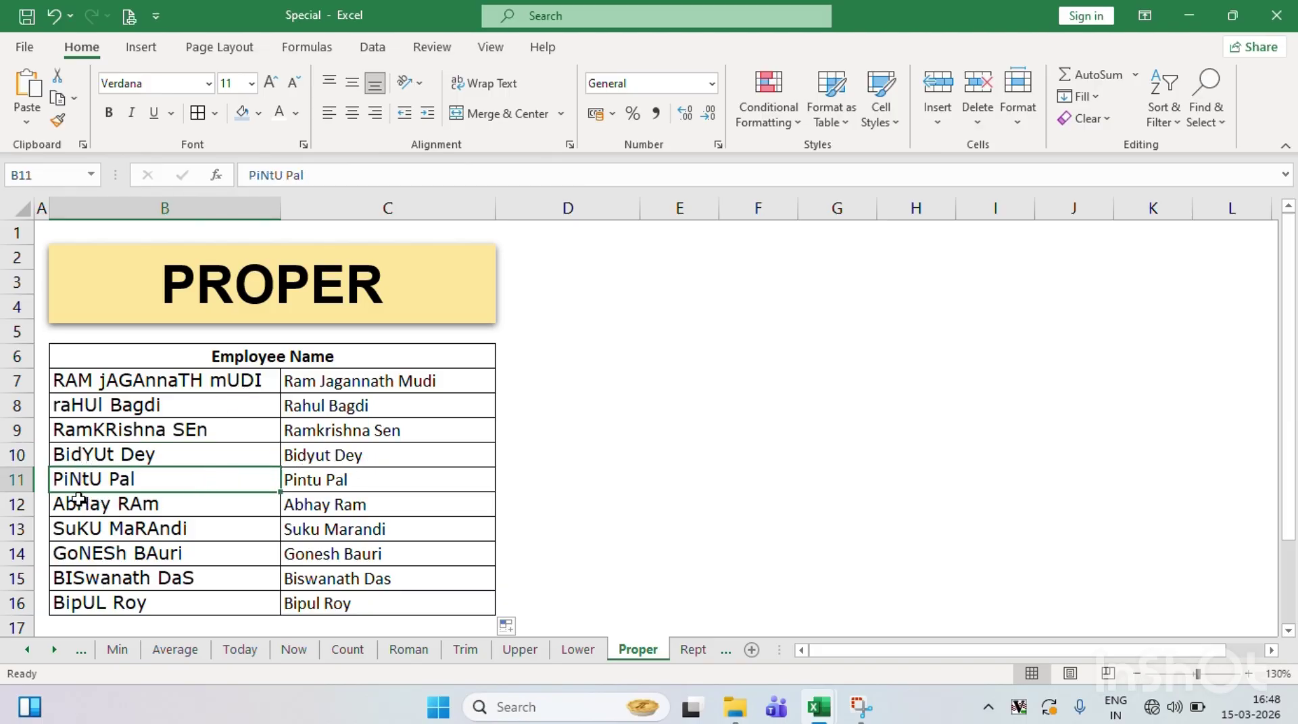
click(183, 506)
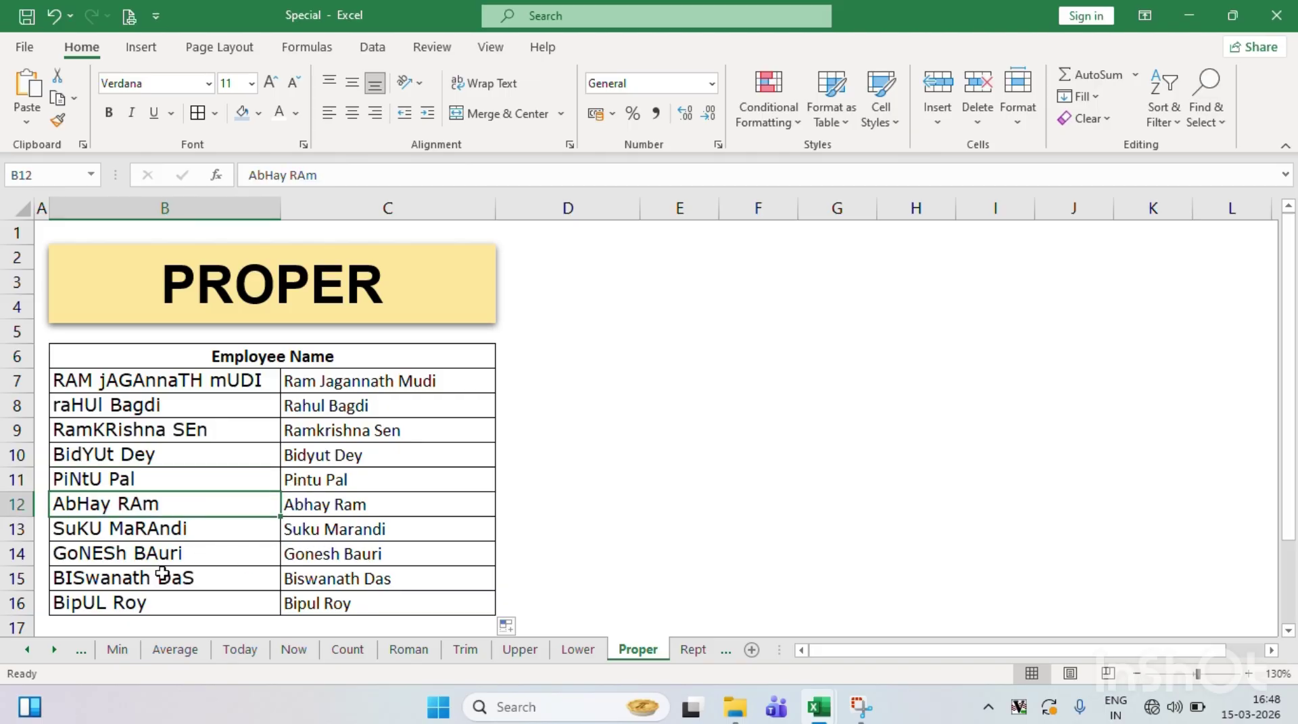
click(251, 559)
key(shift+Right)
key(Down)
key(shift+Right)
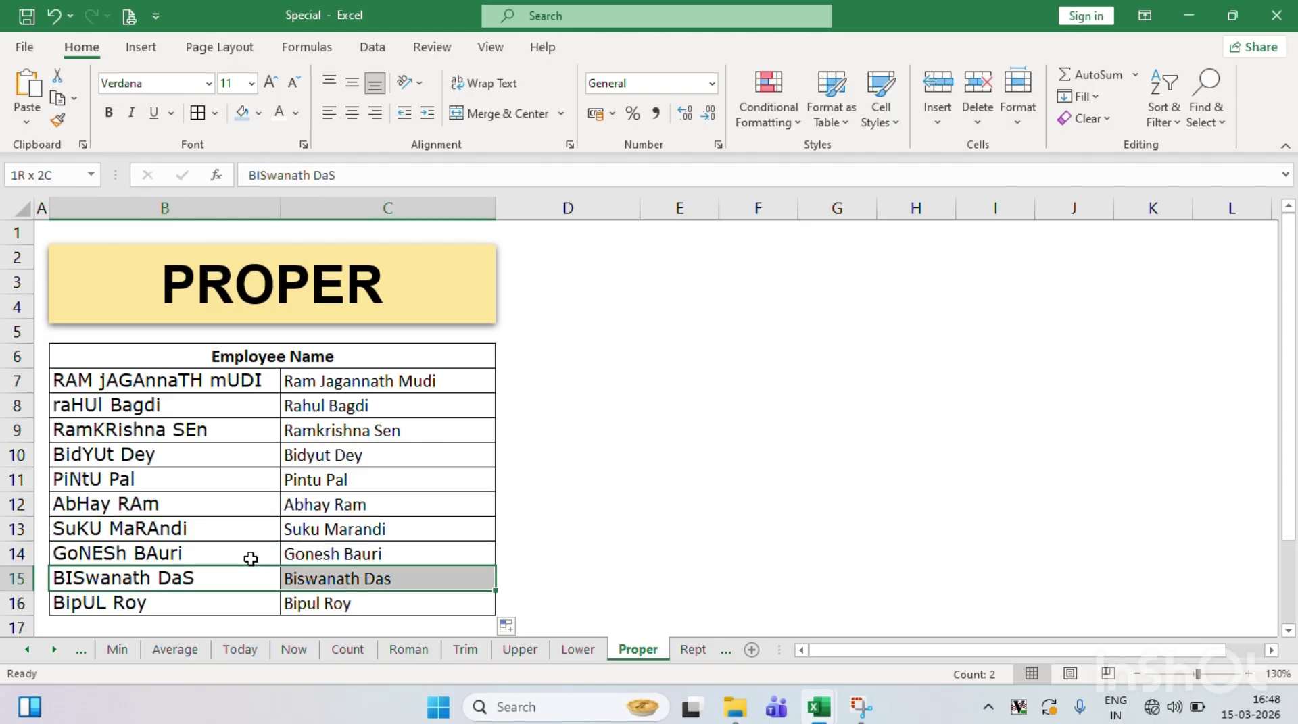
key(Down)
key(shift+Right)
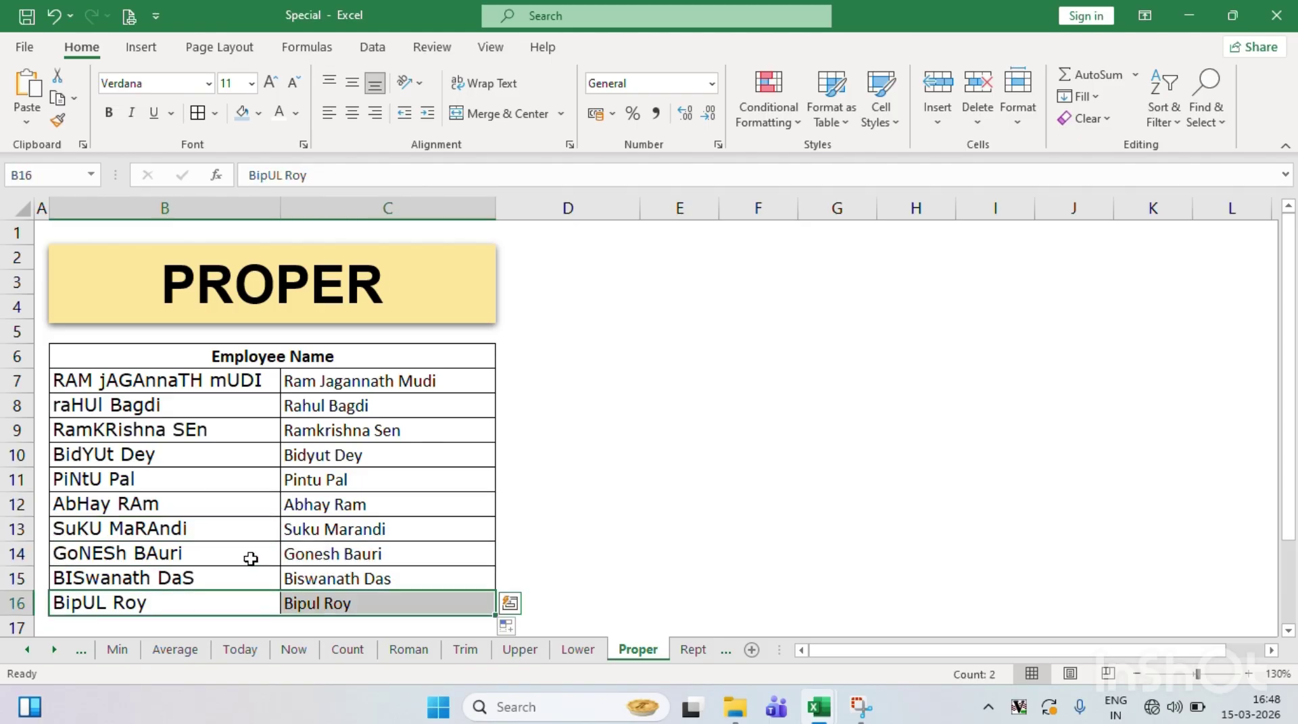
key(shift+Up)
scroll(251, 559, down, 1)
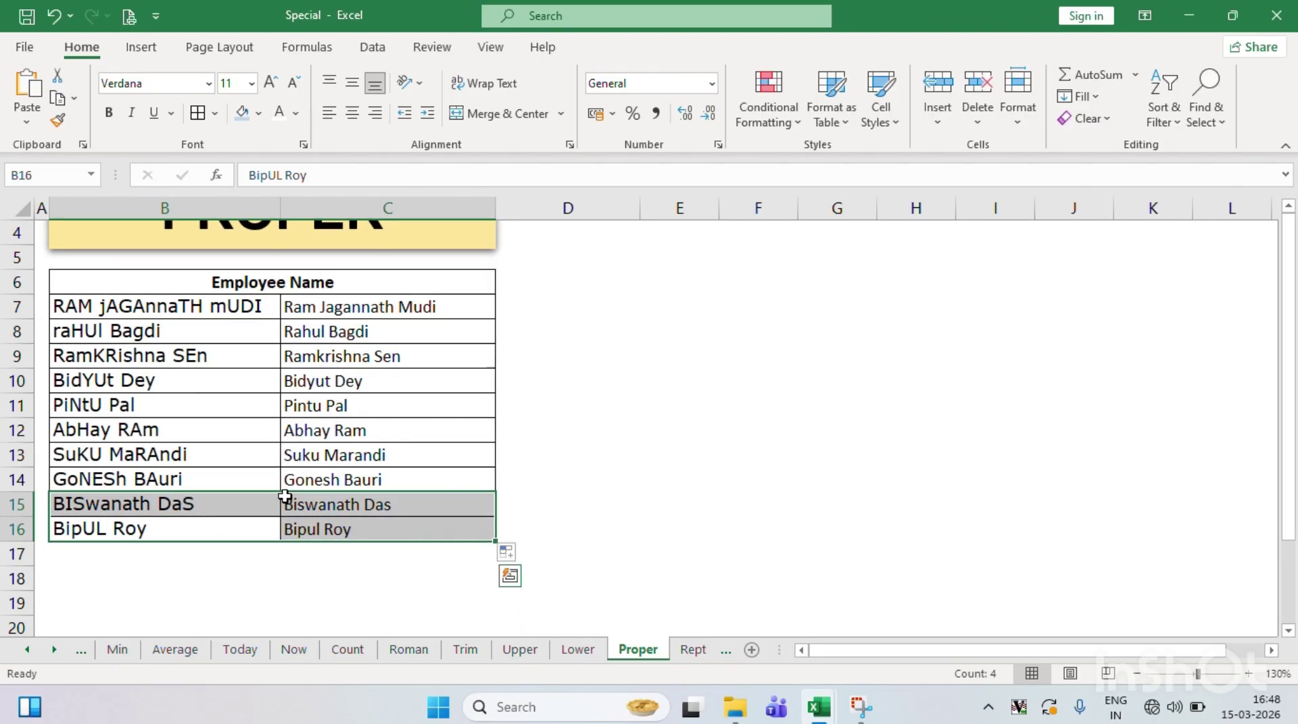
- Make the PROPER results in C7:C16 bold
click(640, 475)
key(Left)
key(Up)
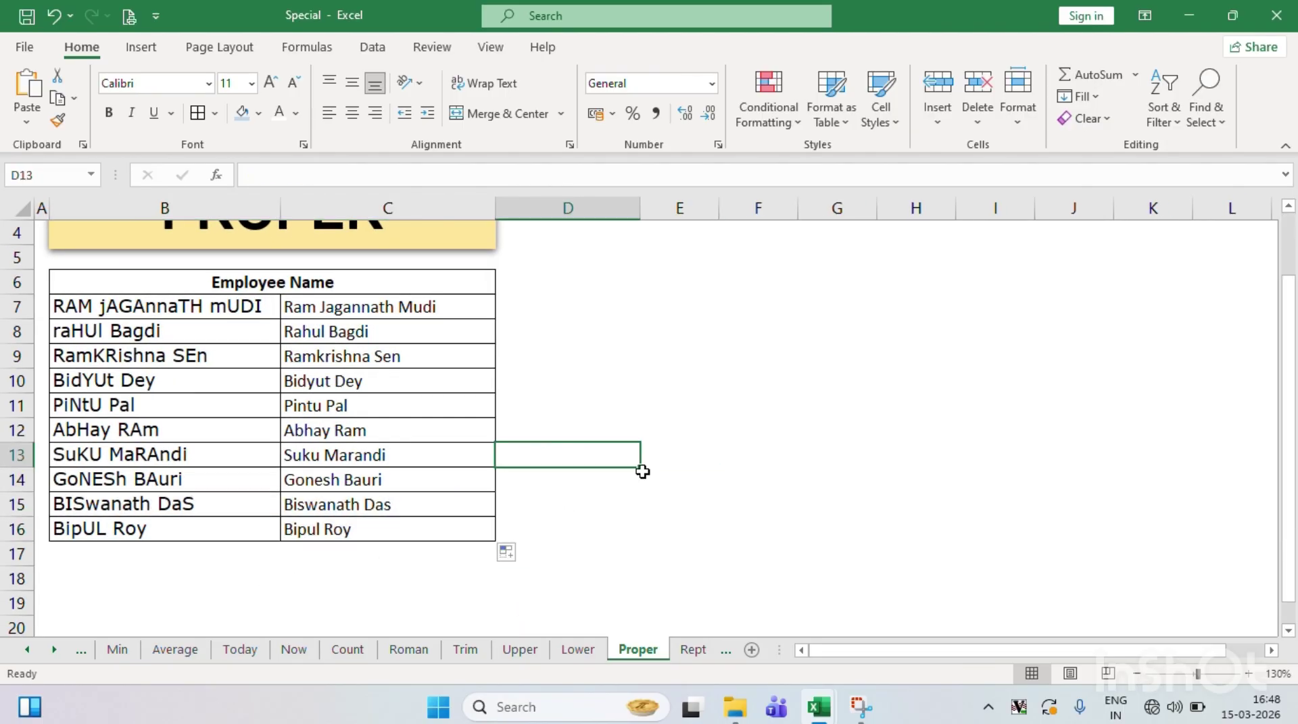
key(ctrl+Up)
click(486, 387)
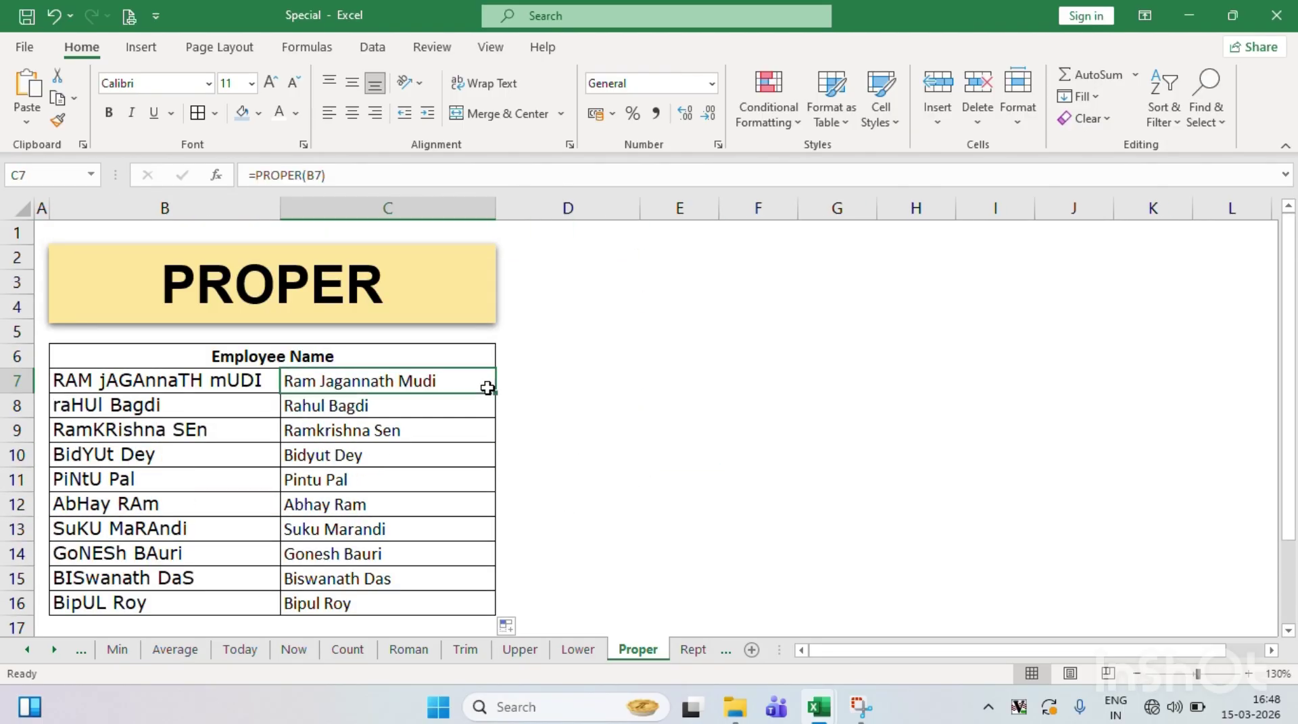
key(shift+Down)
key(shift+Down)
key(shift+Down)
key(shift+Down)
key(shift+Down)
key(shift+Down)
key(shift+Down)
key(shift+Down)
key(shift+Down)
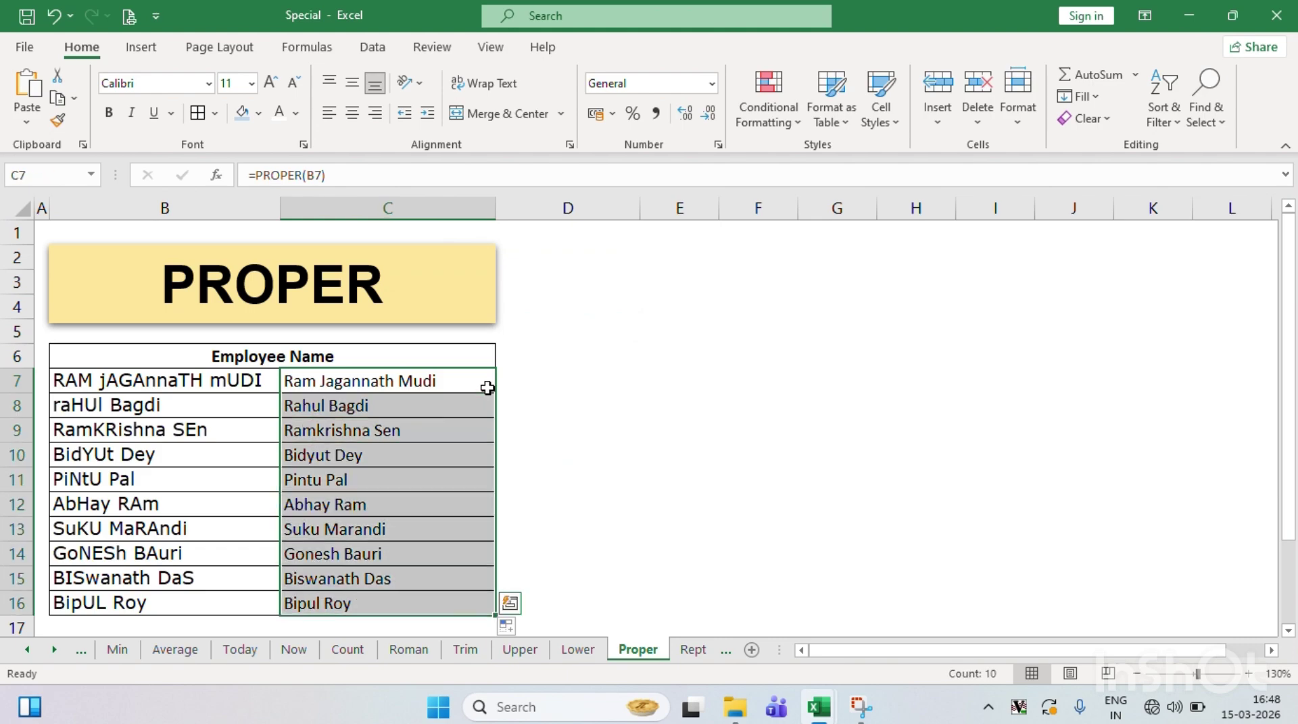
key(ctrl+b)
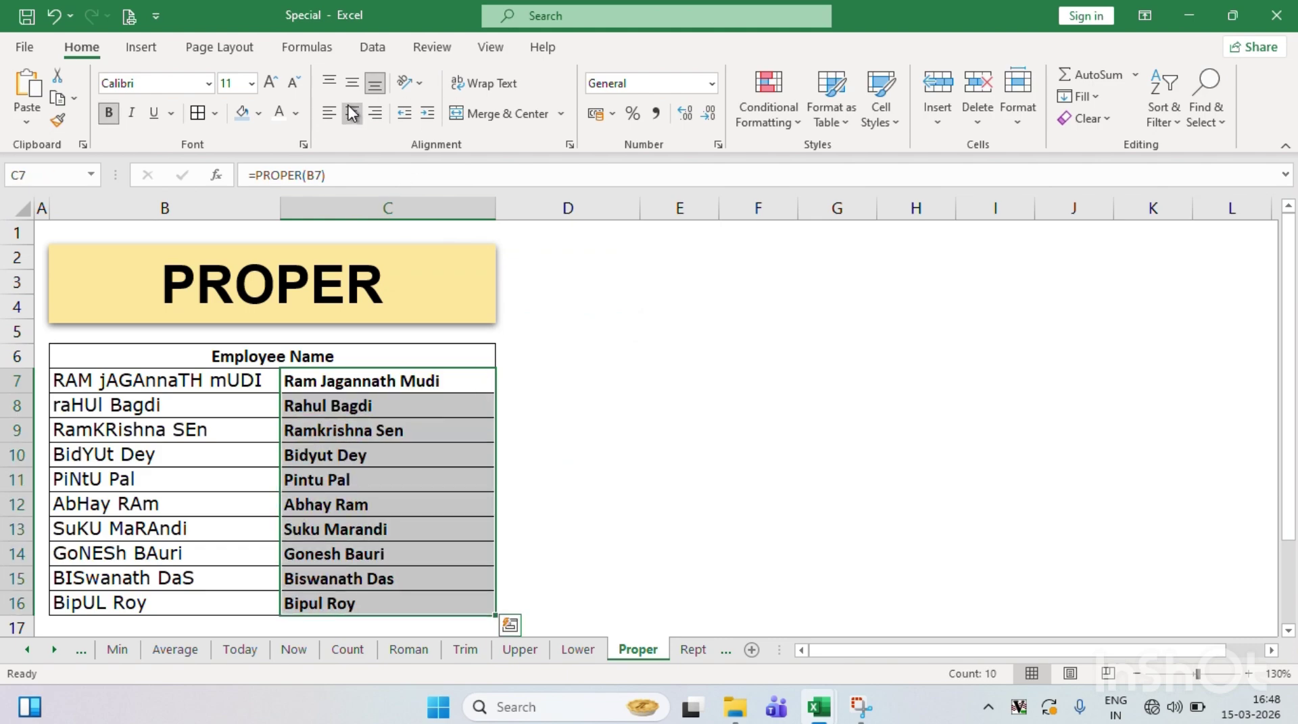
- Fill the PROPER results in C7:C16 with a light orange theme color and center them horizontally
click(259, 114)
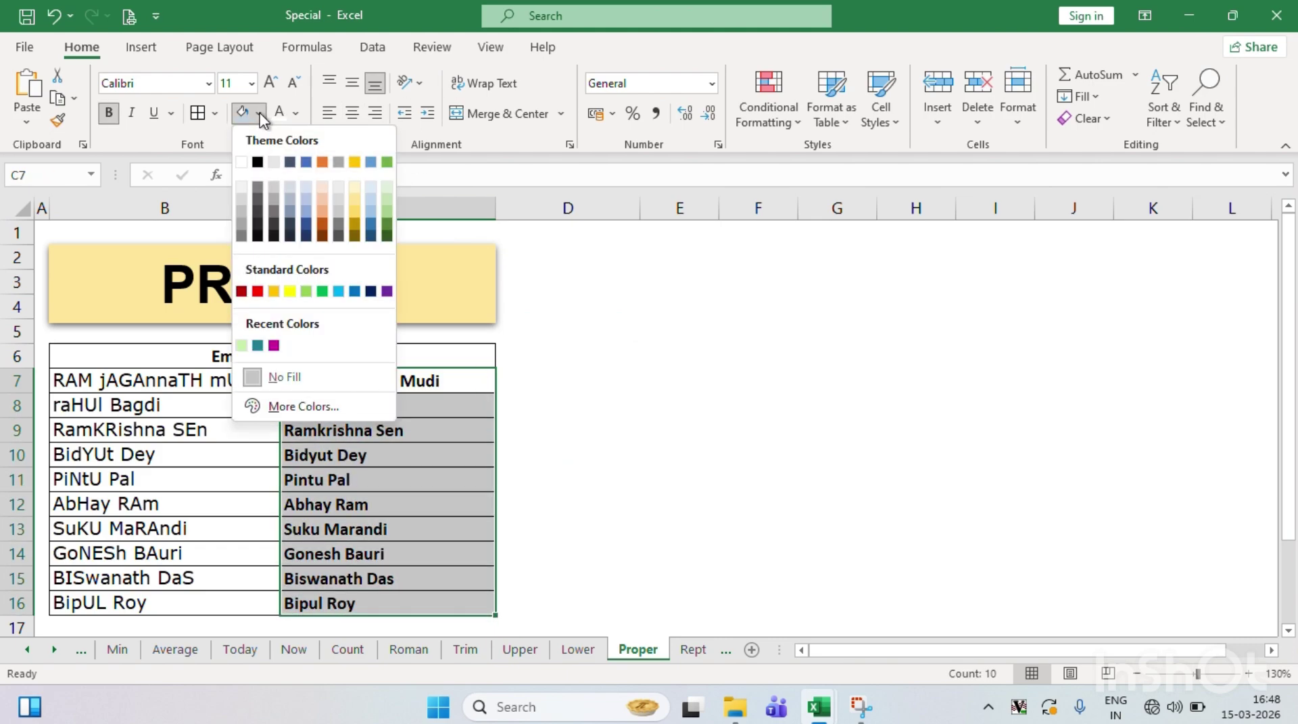
click(320, 186)
click(351, 113)
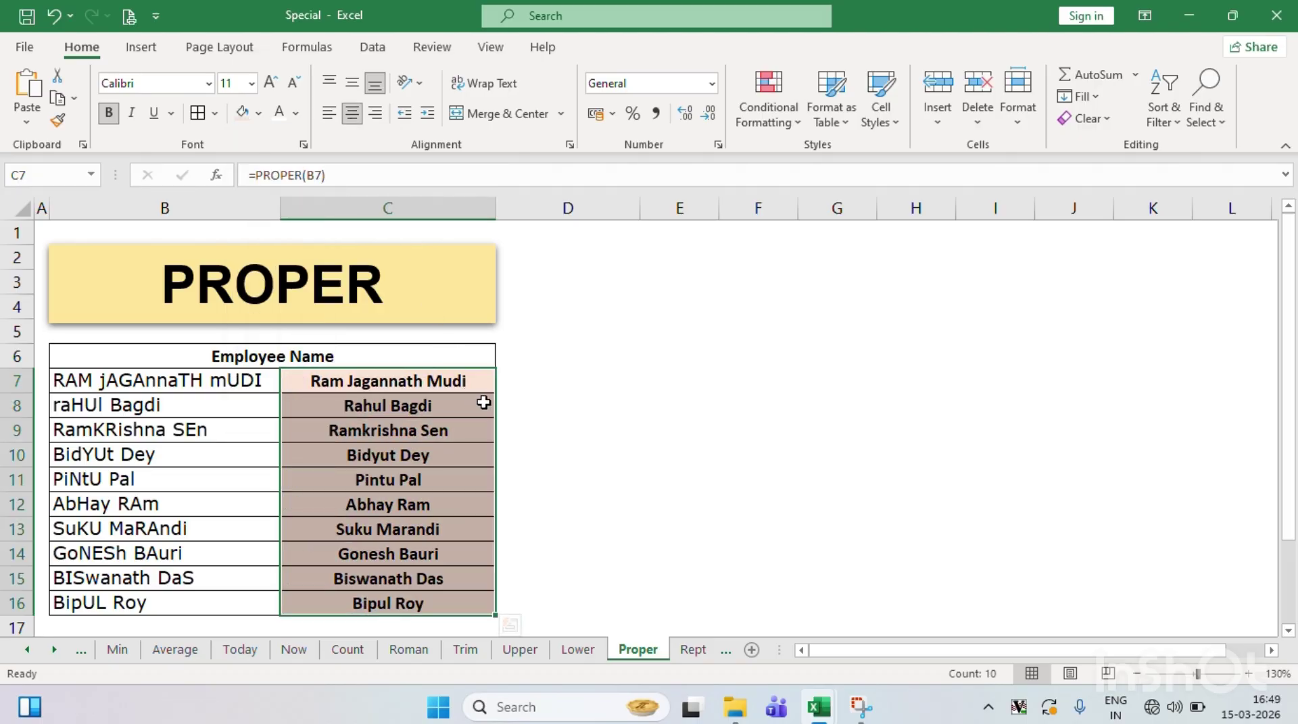
click(485, 403)
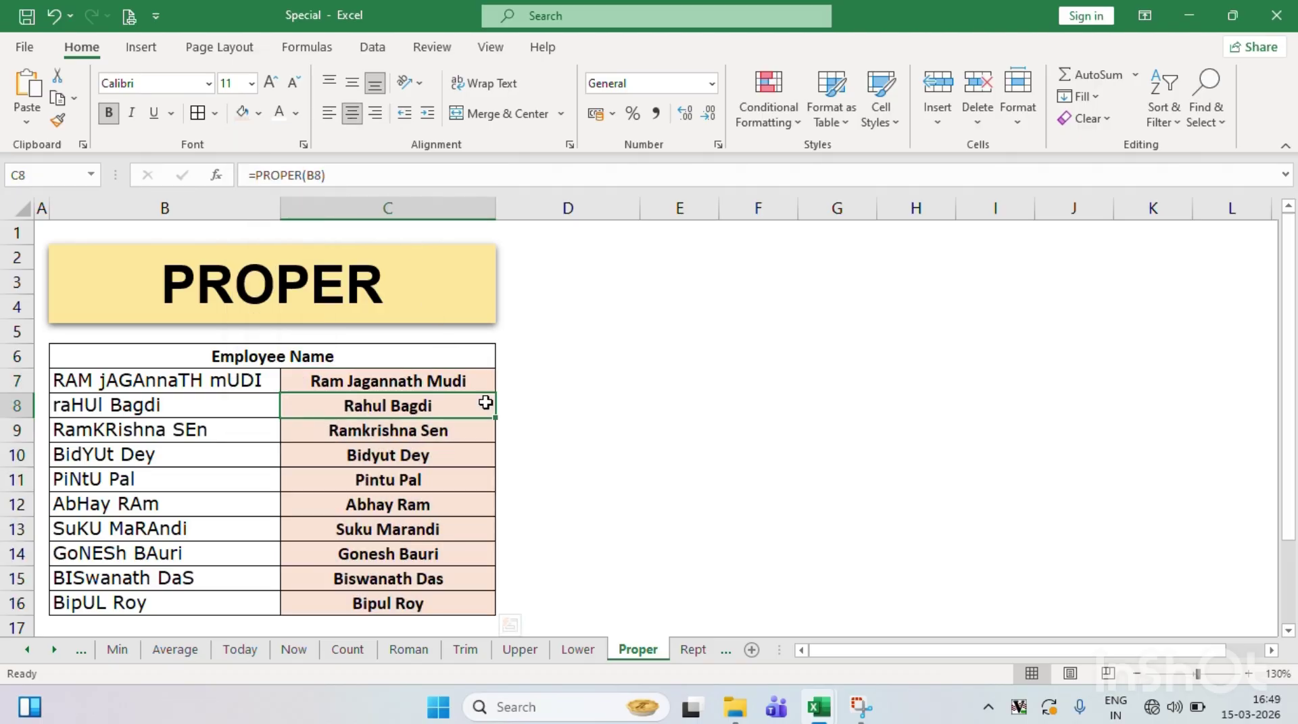
click(544, 482)
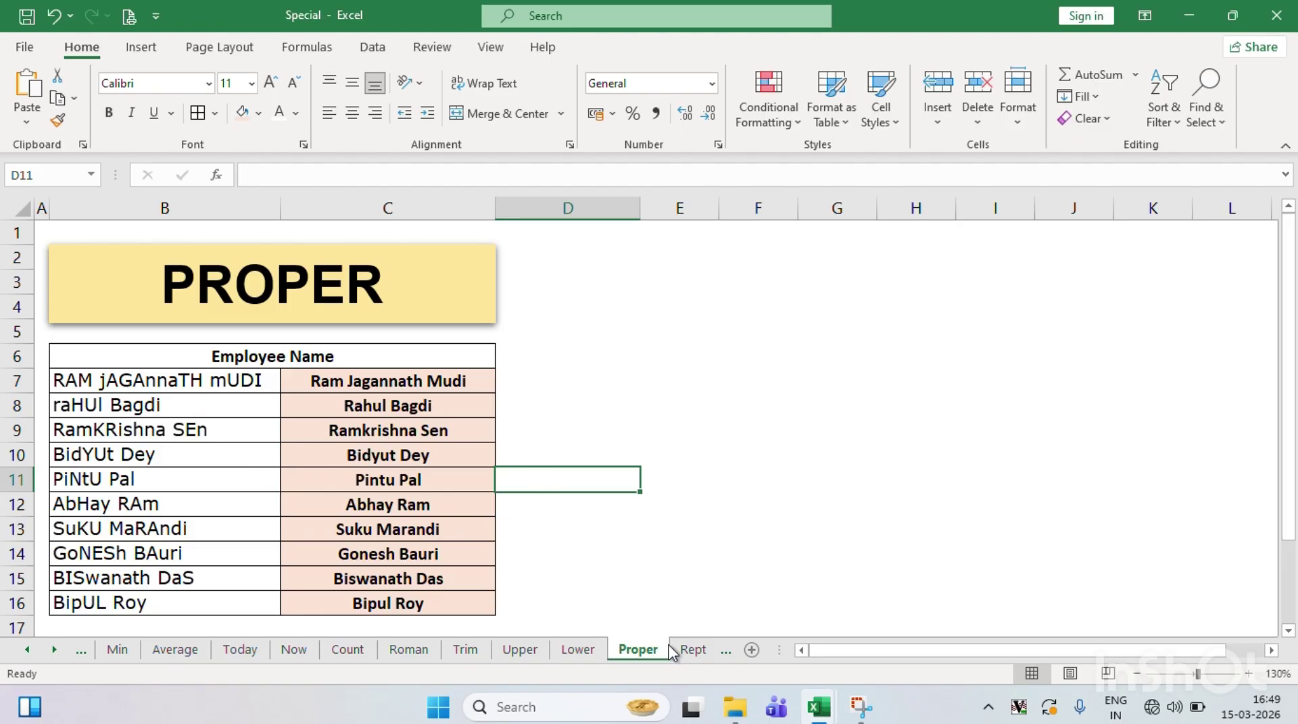
- Open the Rept sheet and review the empty Chart column and the Unit values in C7:C13
click(687, 650)
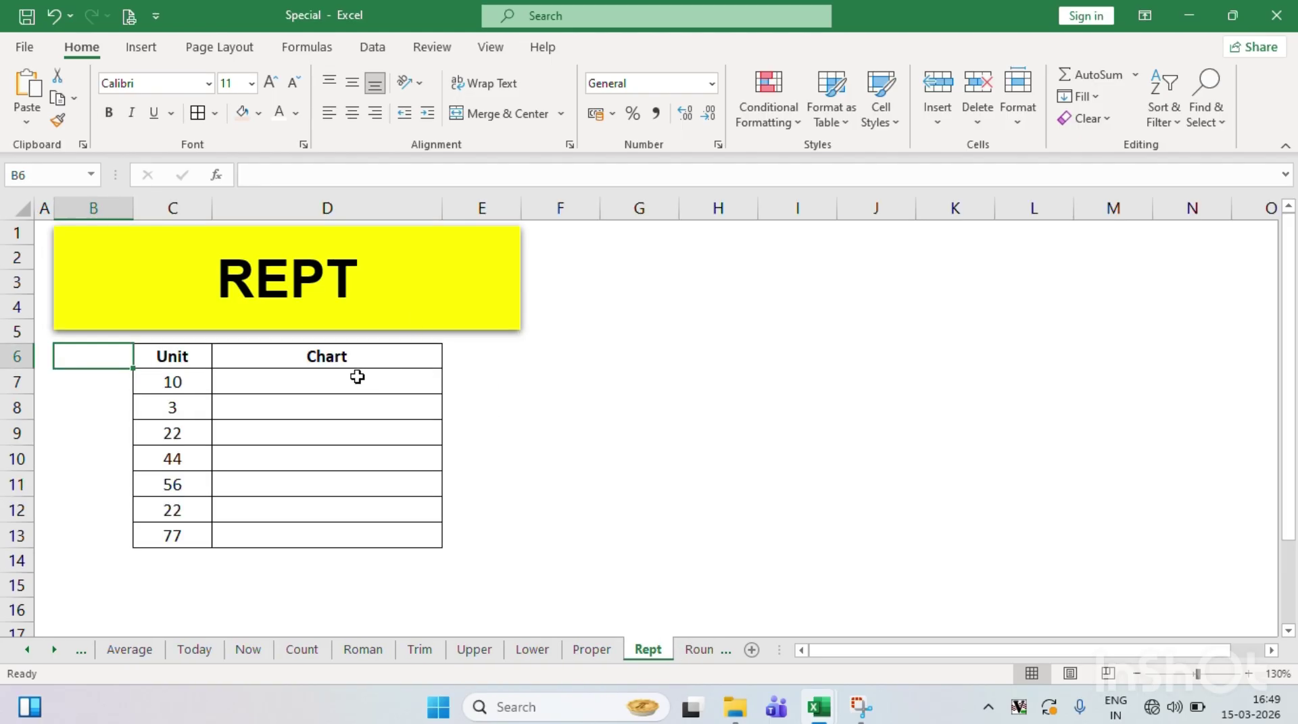
click(332, 365)
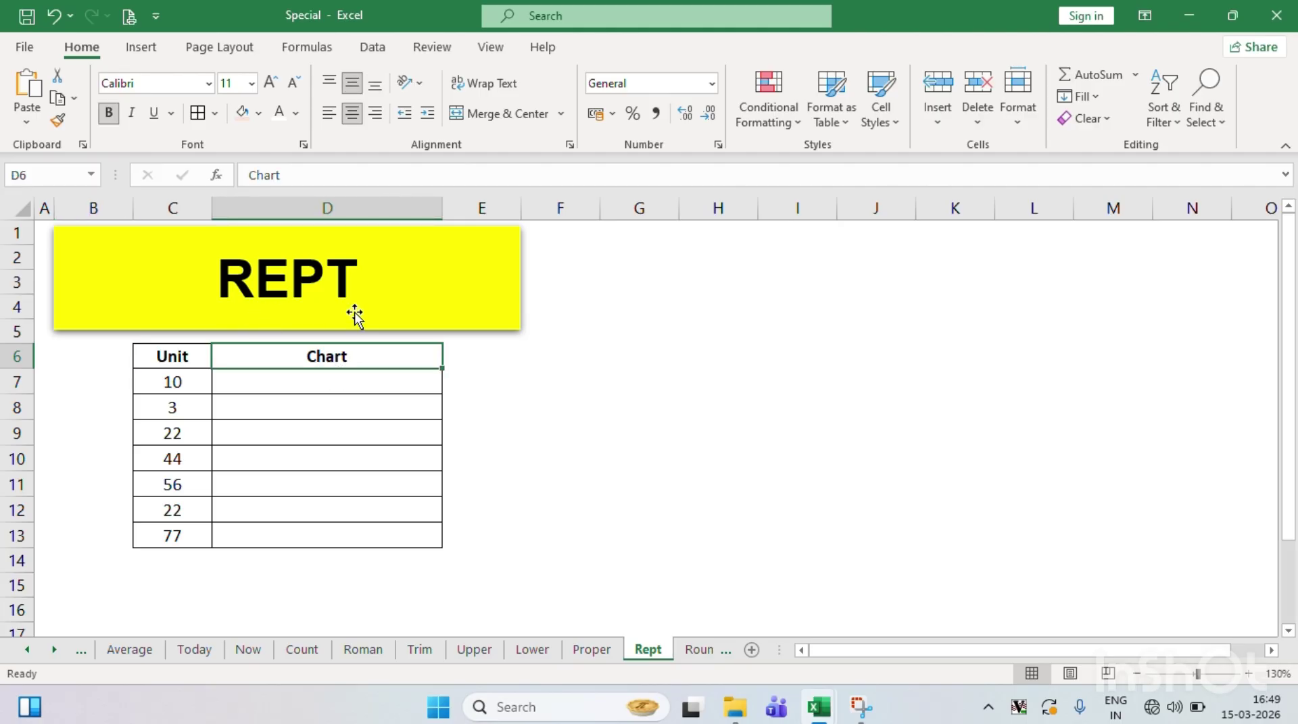
click(181, 383)
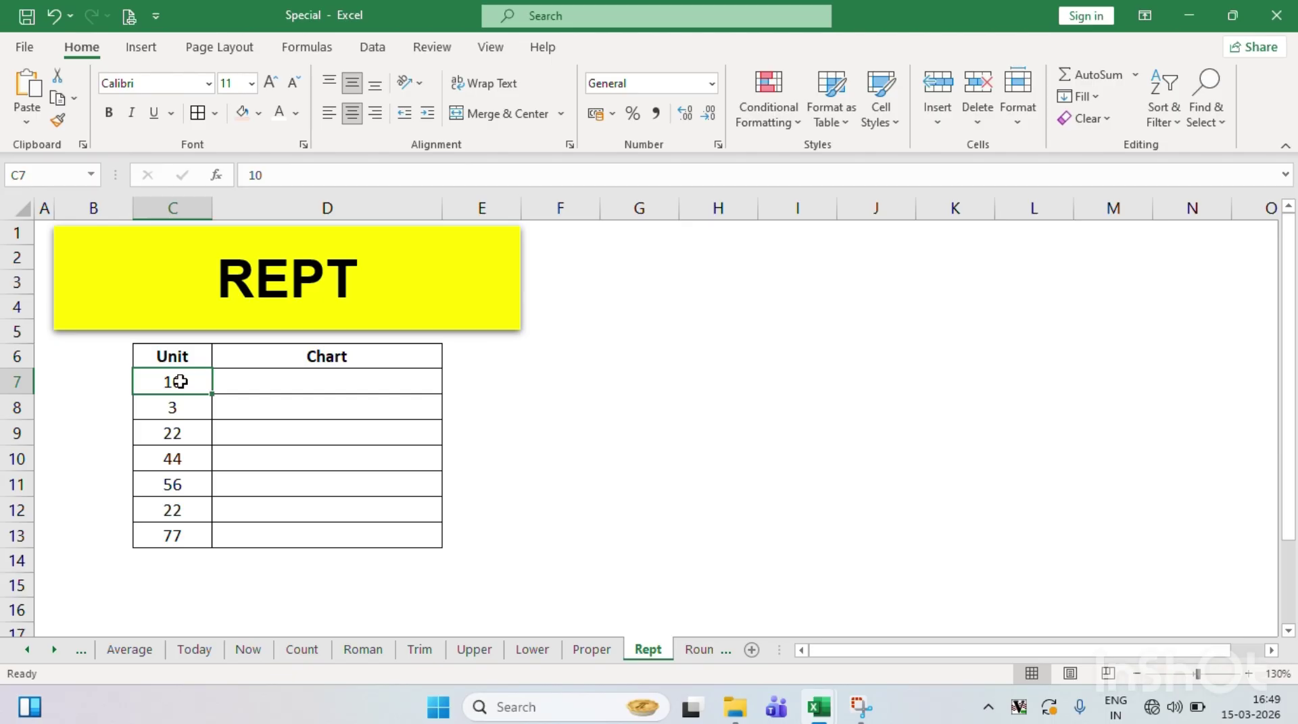
key(Down)
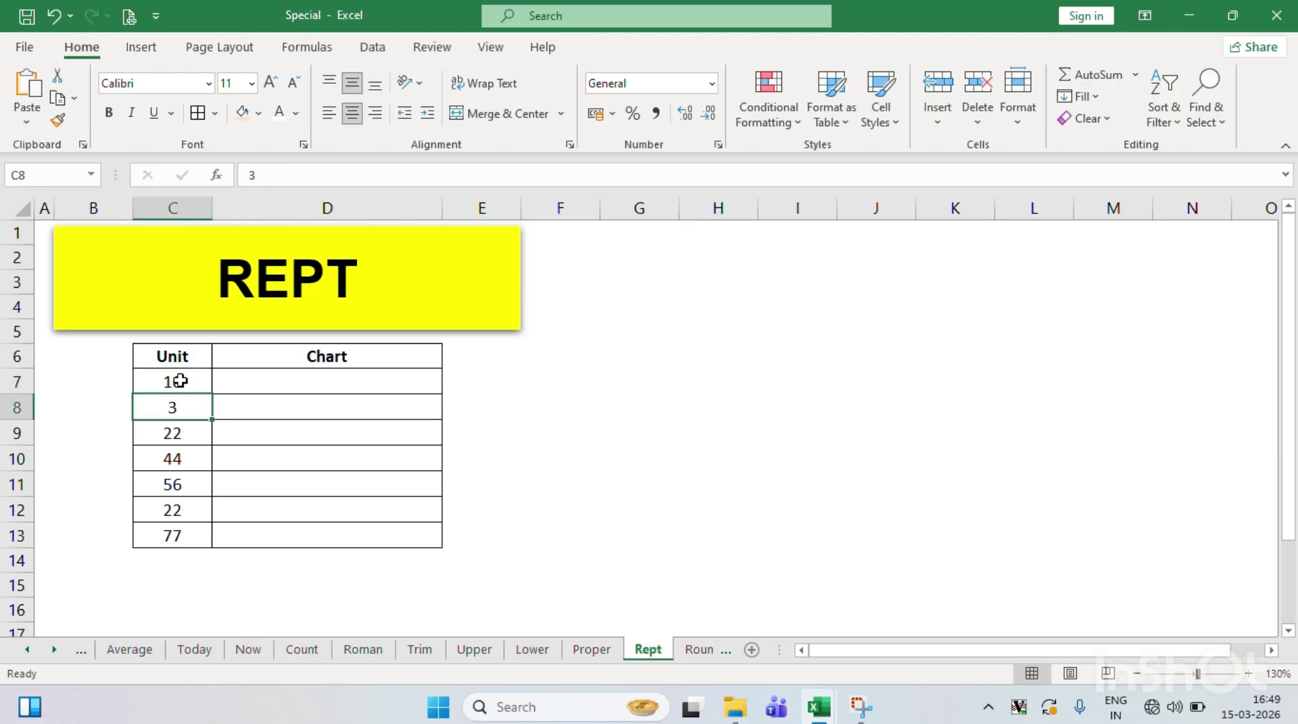
click(191, 455)
click(172, 491)
click(172, 508)
click(176, 534)
key(ctrl+Up)
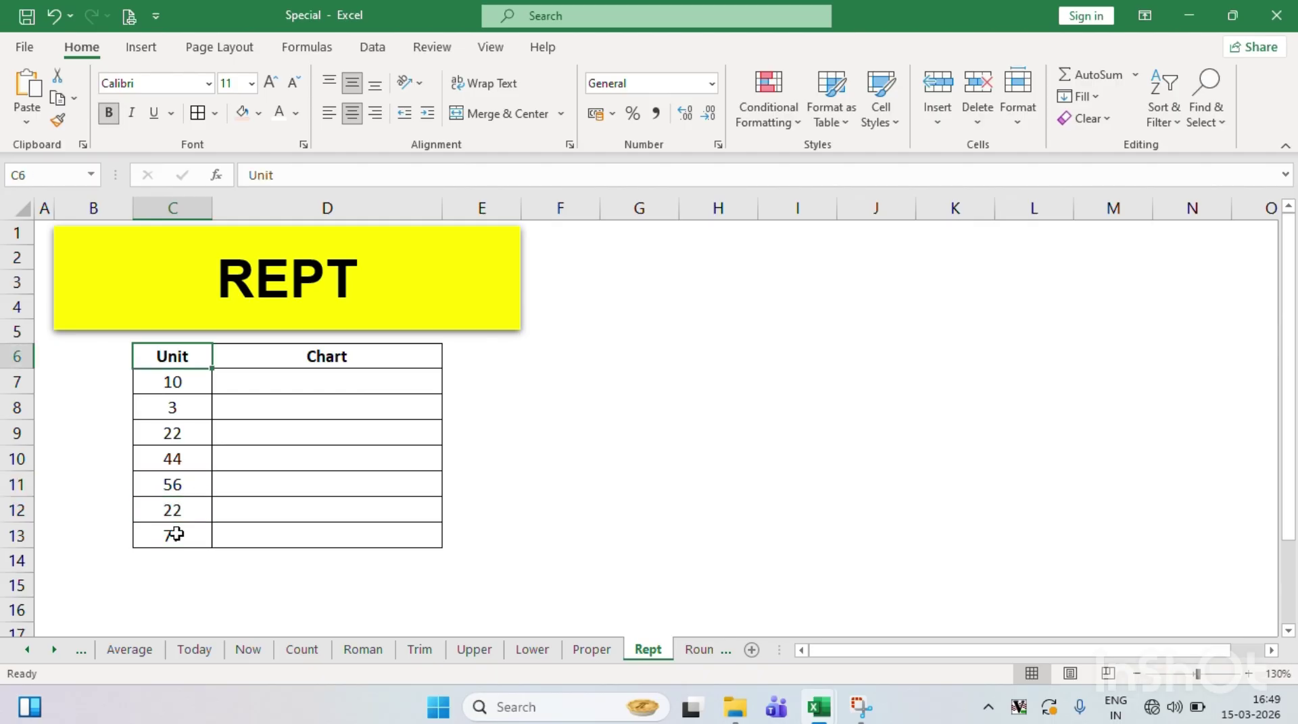
- Enter the formula =REPT("I",C7) in cell D7 to draw a bar for the first unit value
key(Right)
key(Down)
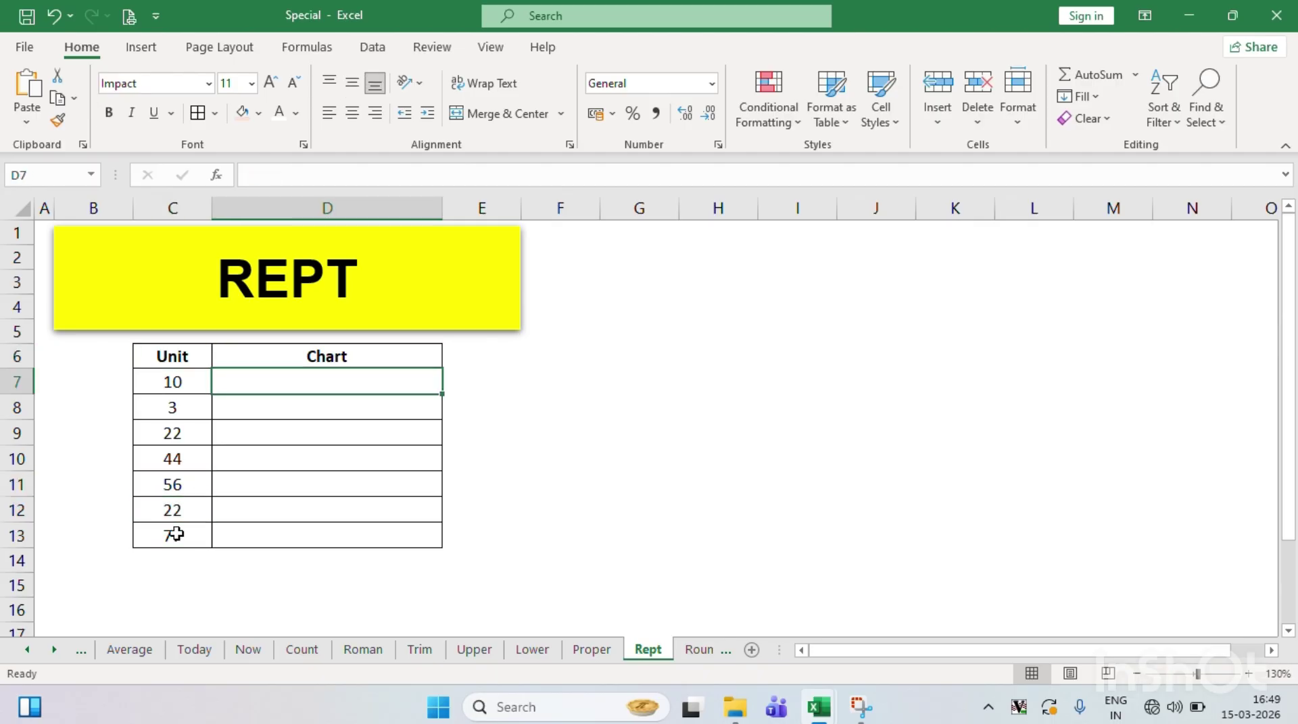
text(=)
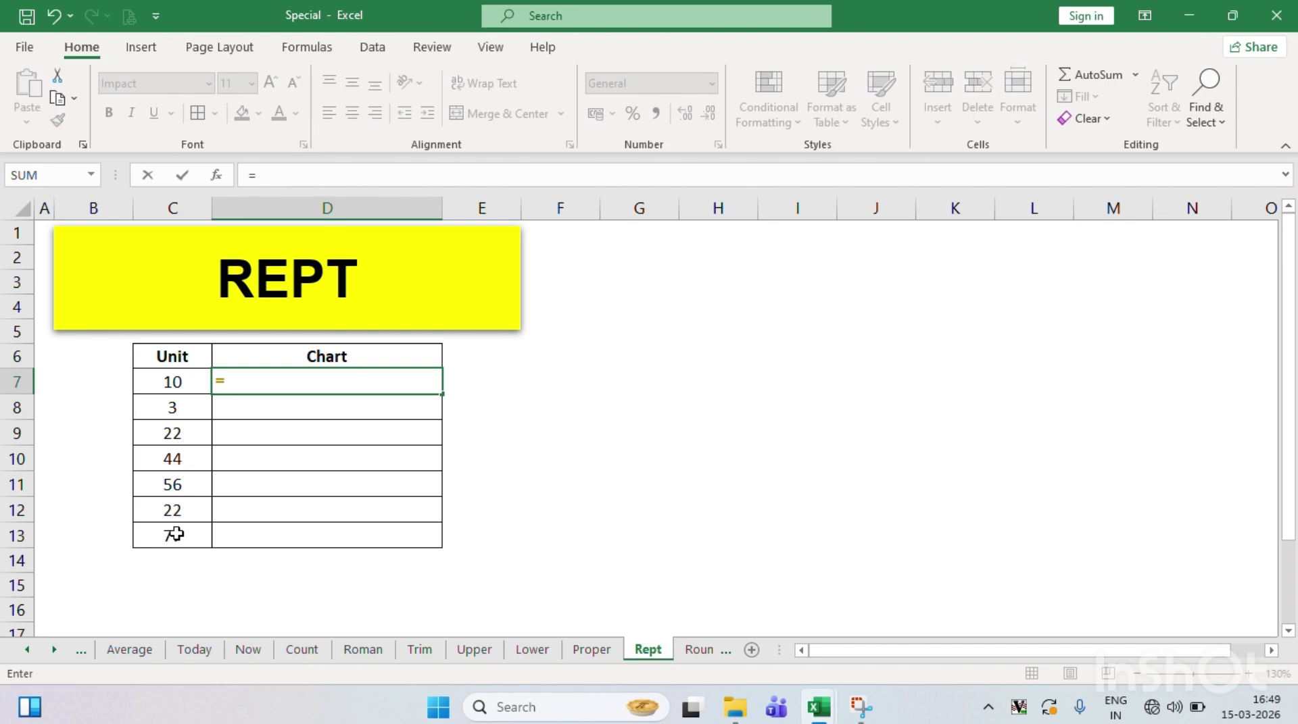
text(REPT)
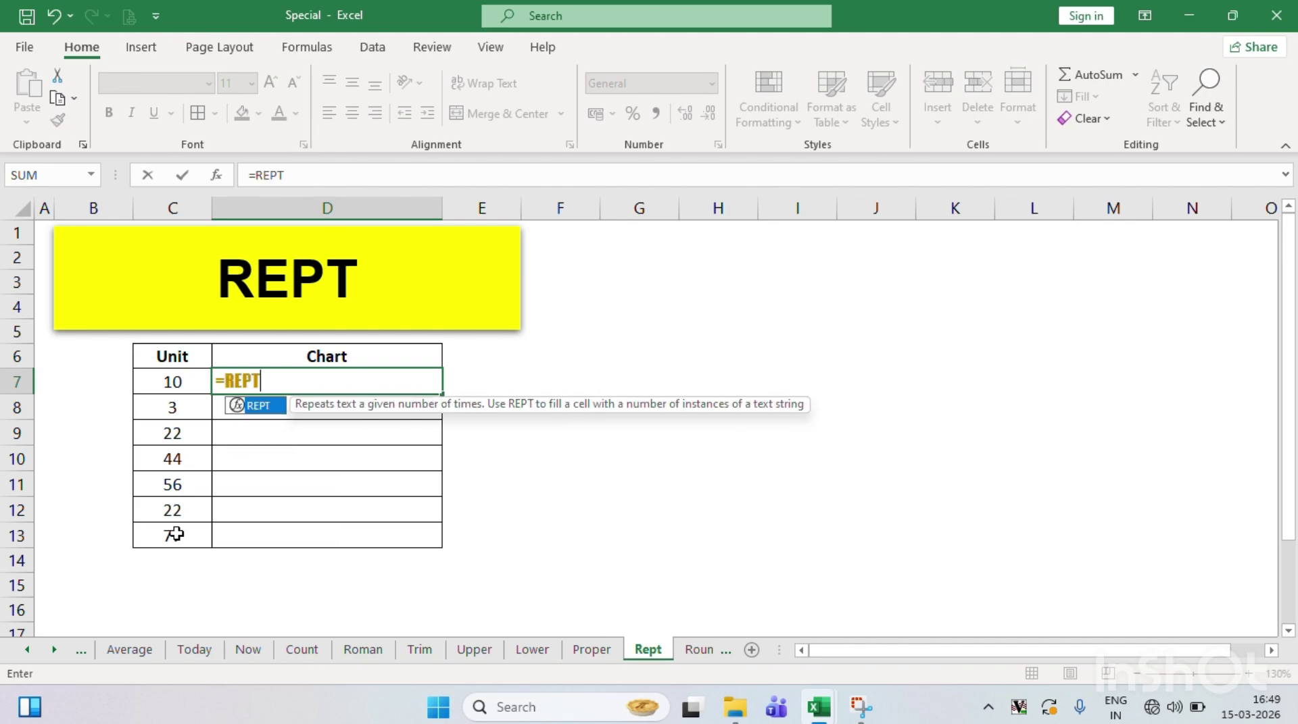
text(("I)
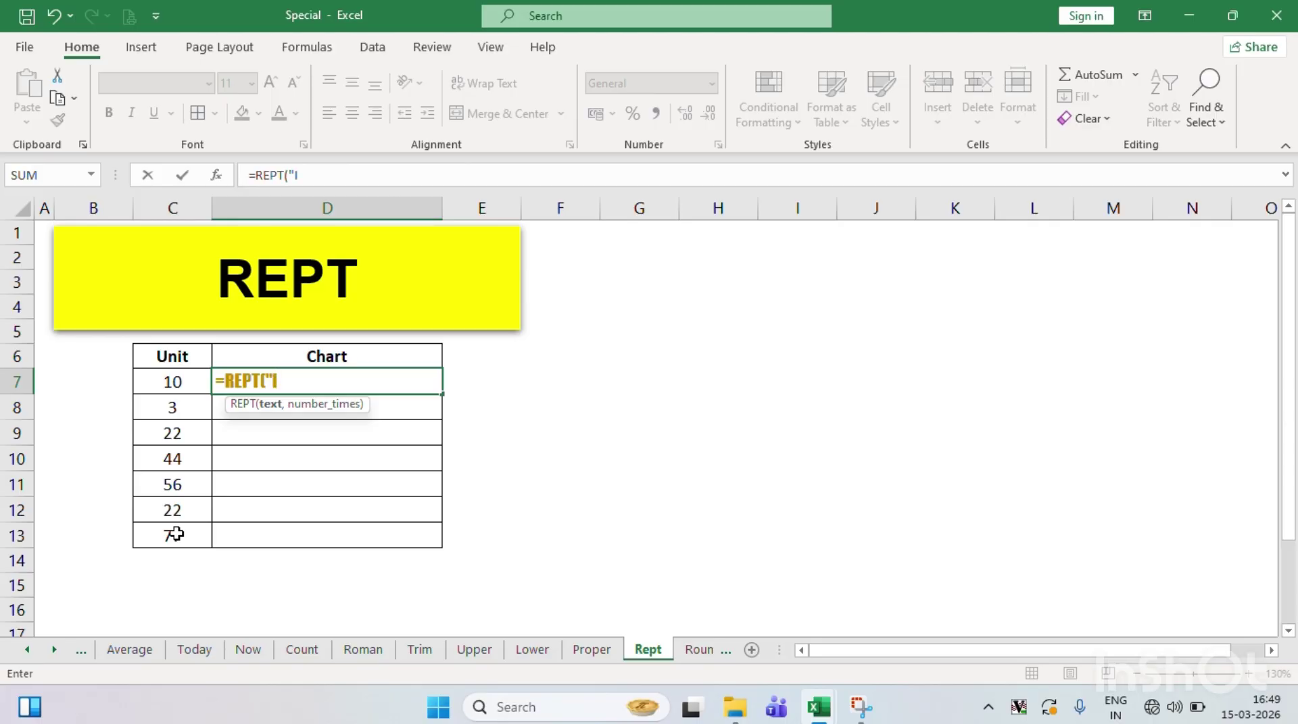
text(",)
click(173, 384)
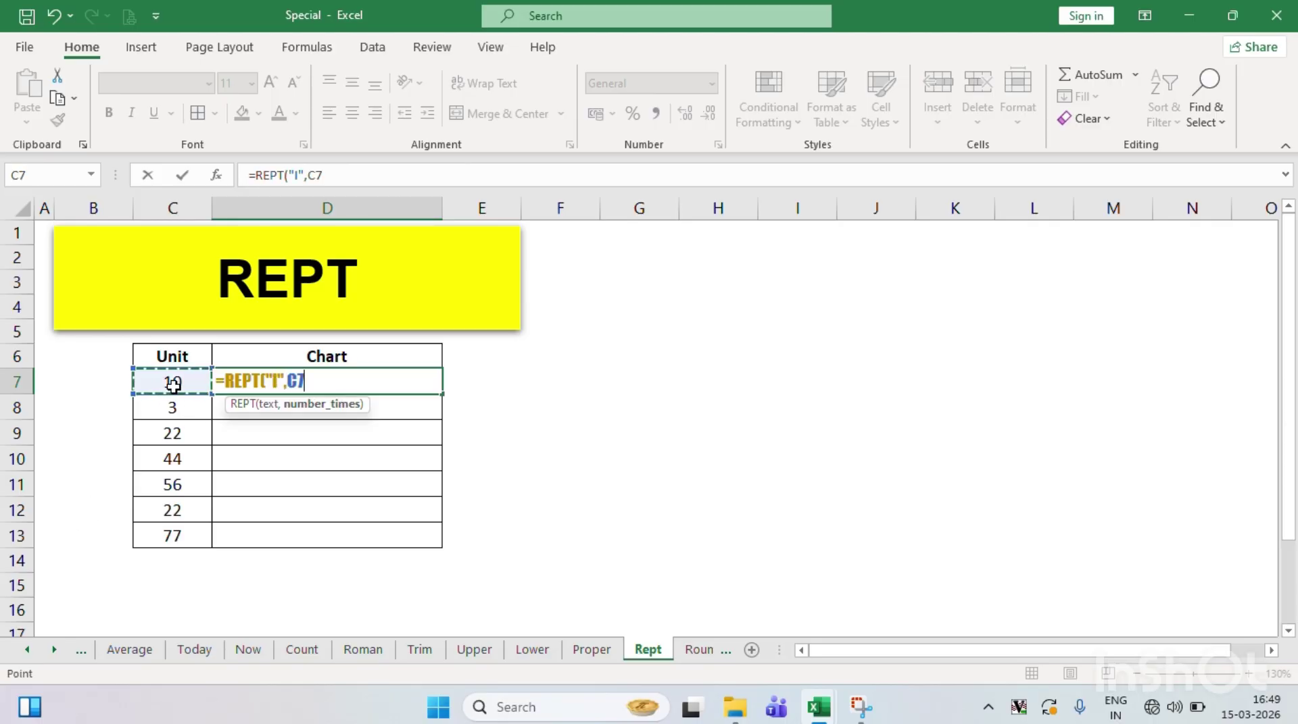
text()\)
key(Return)
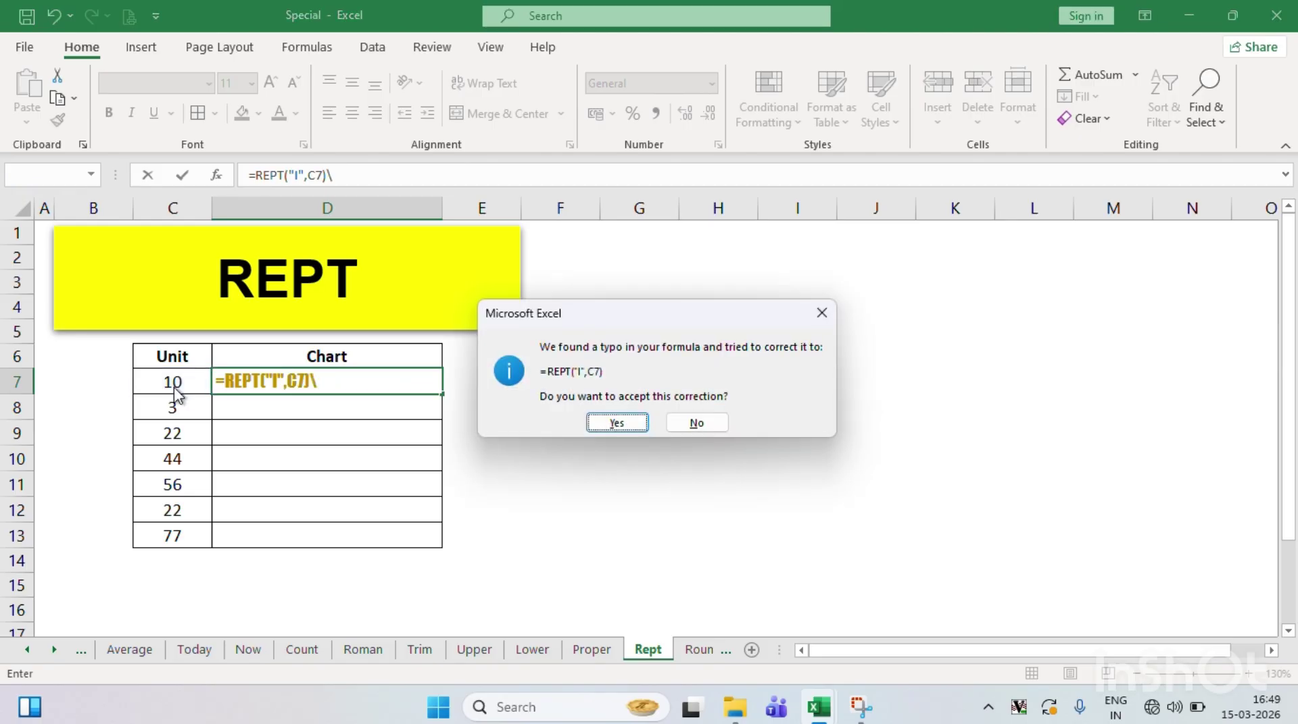
key(Escape)
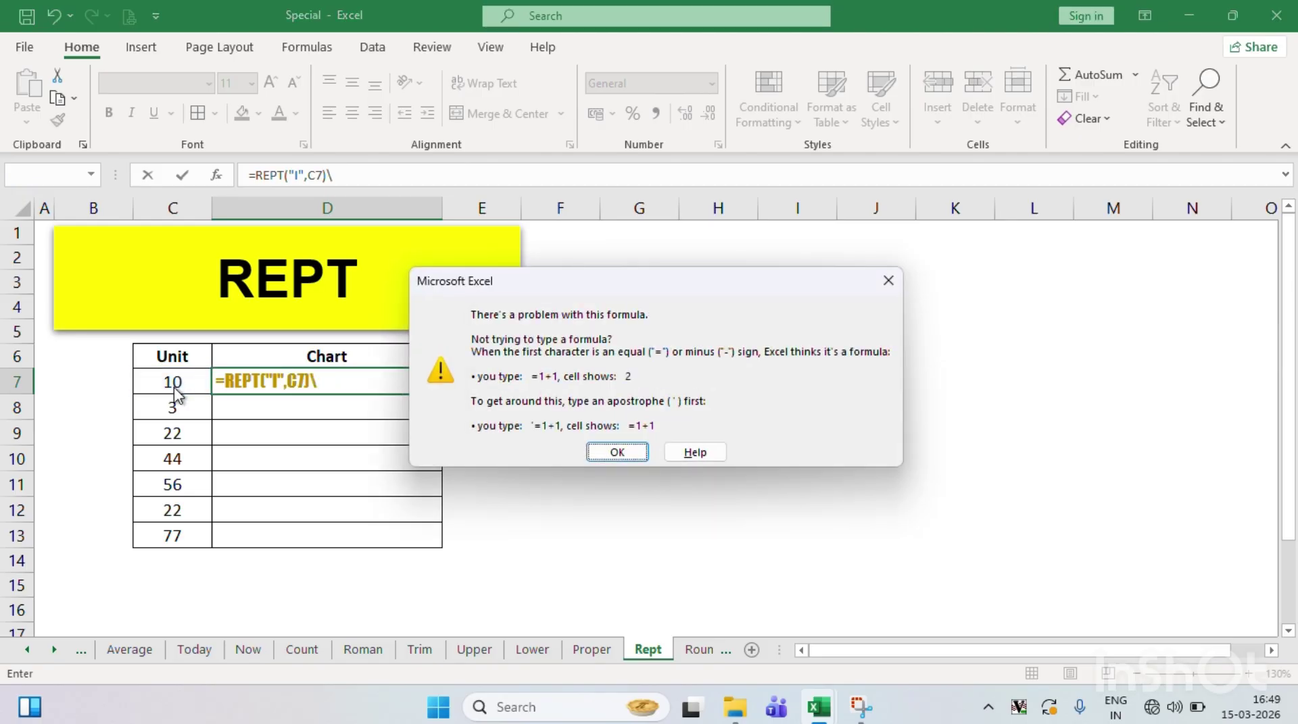
key(Return)
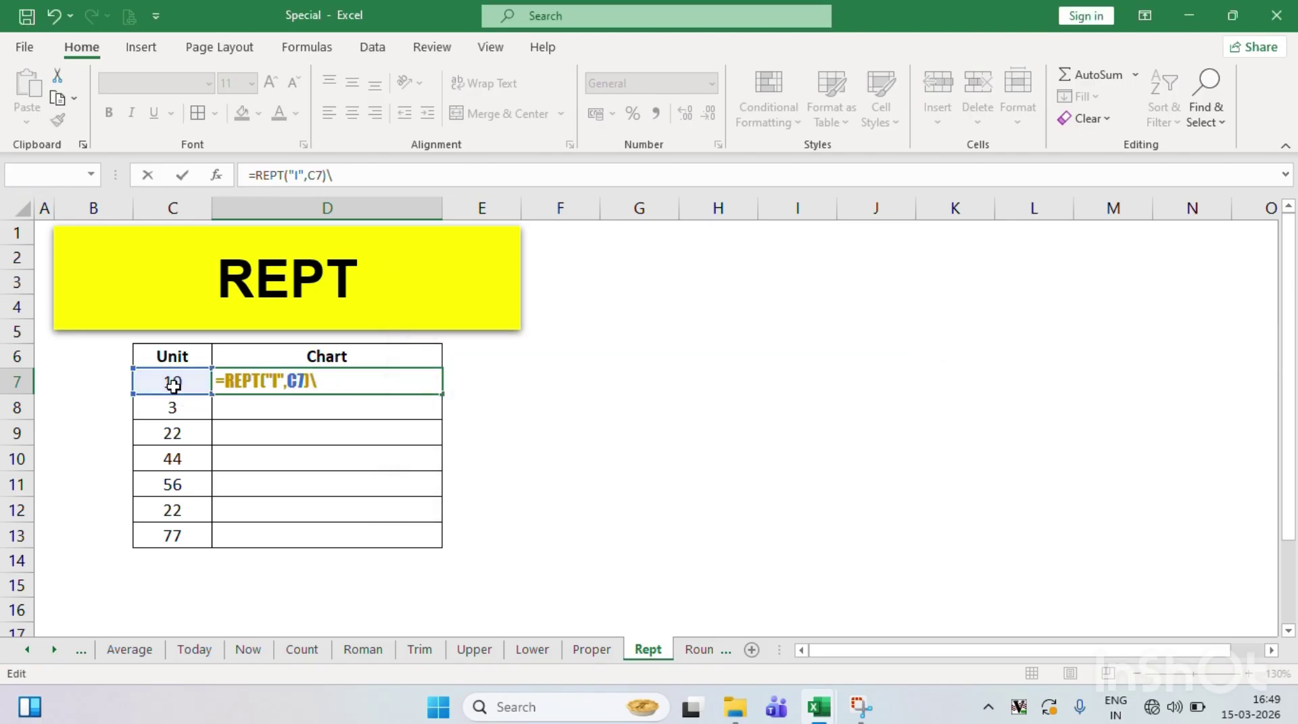
key(Return)
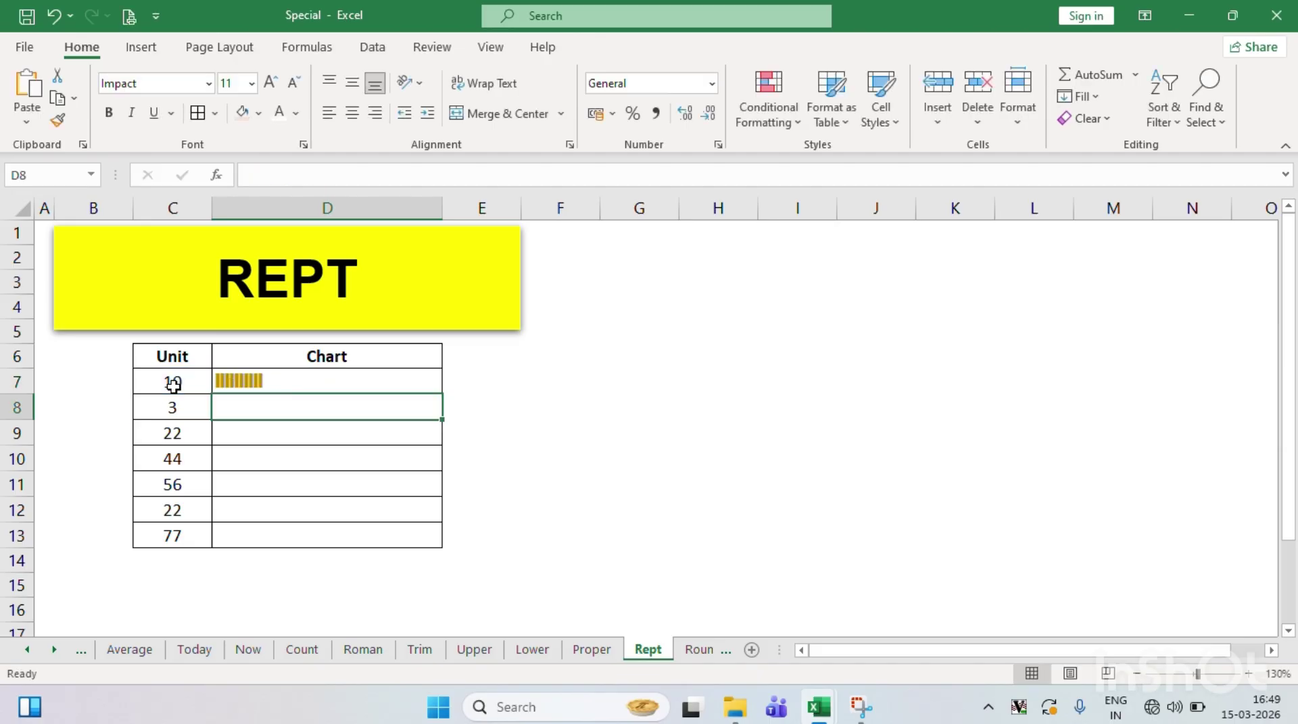
- Fill the REPT formula from D7 down through D13 and autofit the width of column D to the bars
key(Up)
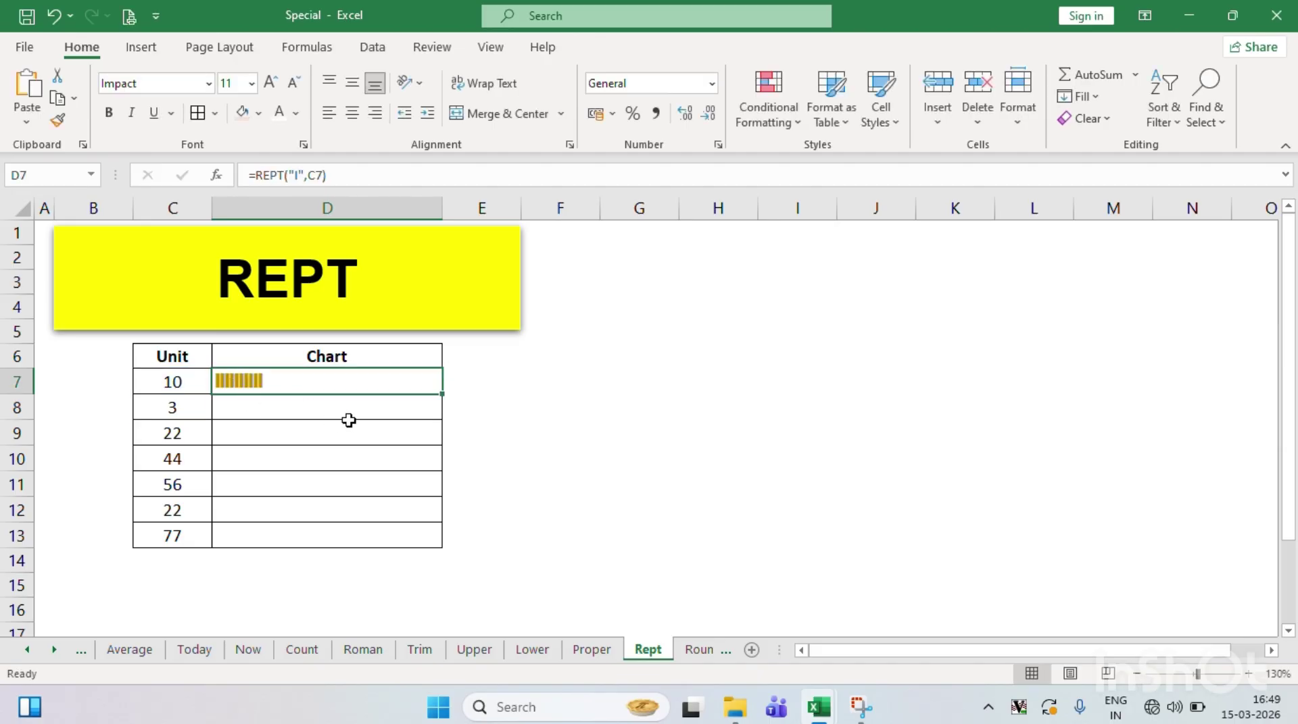
drag(444, 398, 448, 544)
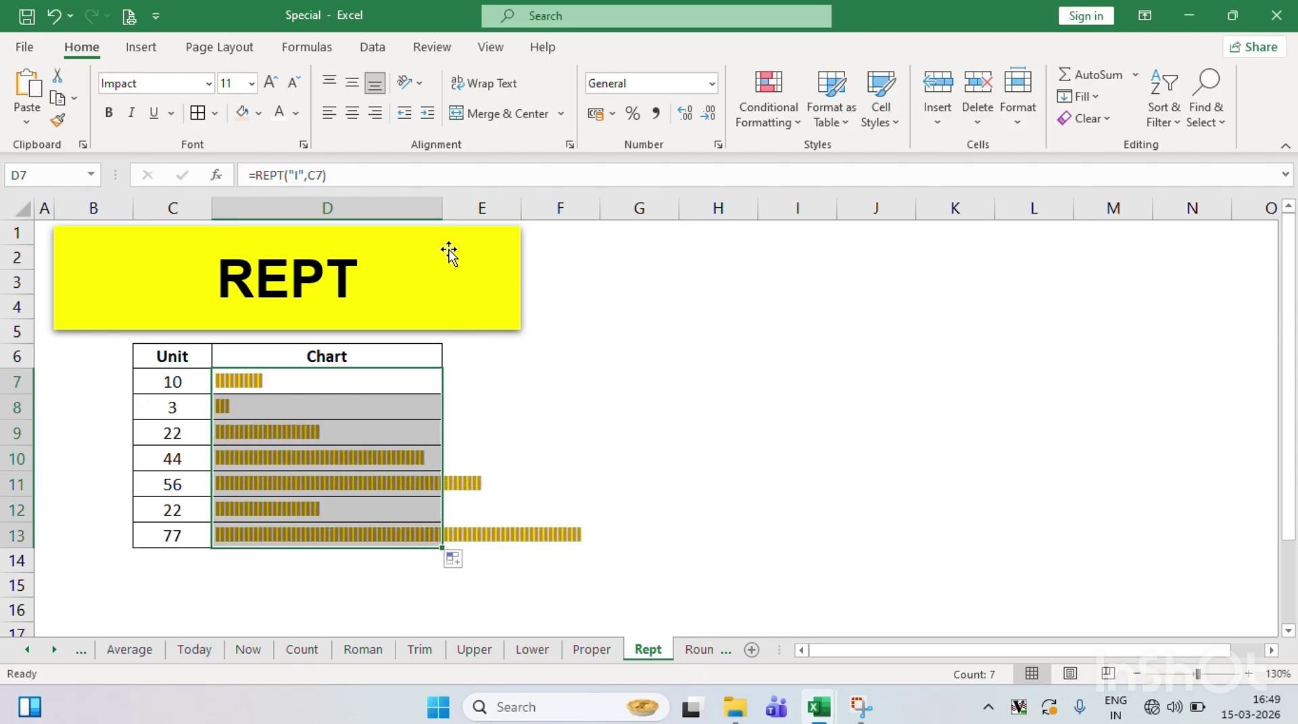
double_click(444, 215)
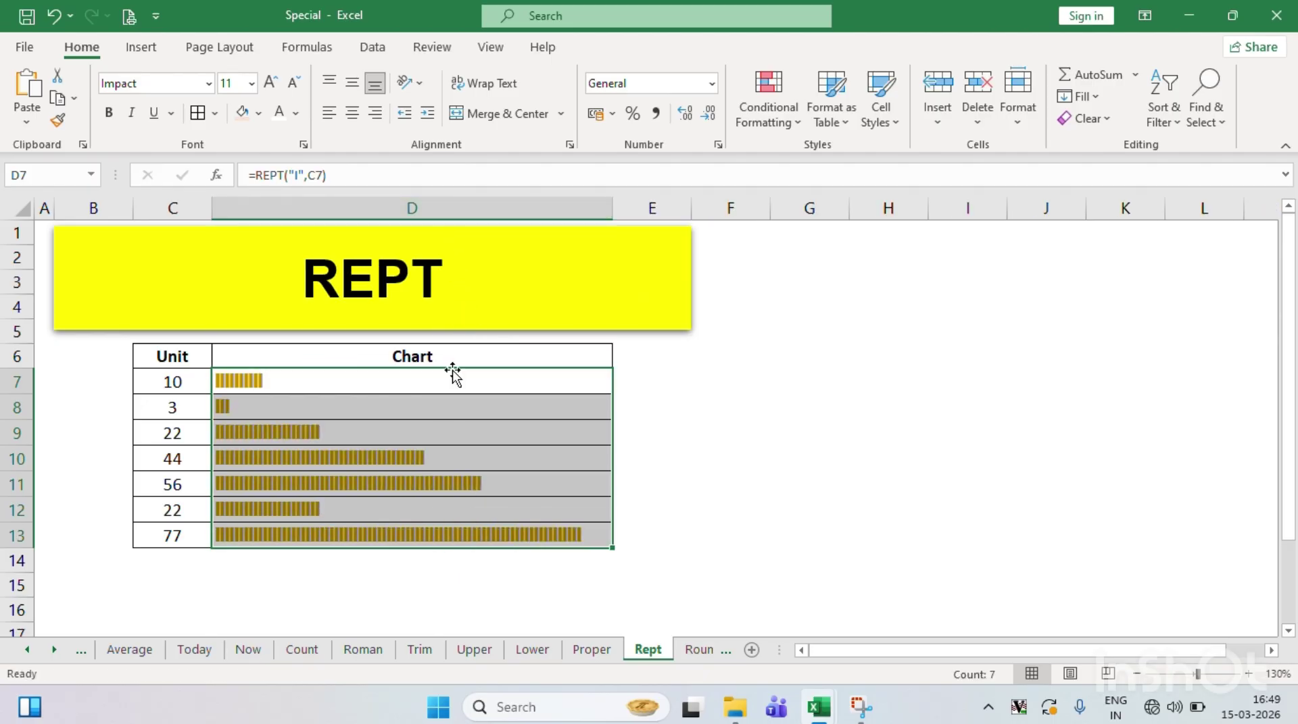
- Compare each Unit value in C7:C13 with the length of its REPT bar in the Chart column
click(203, 385)
key(Right)
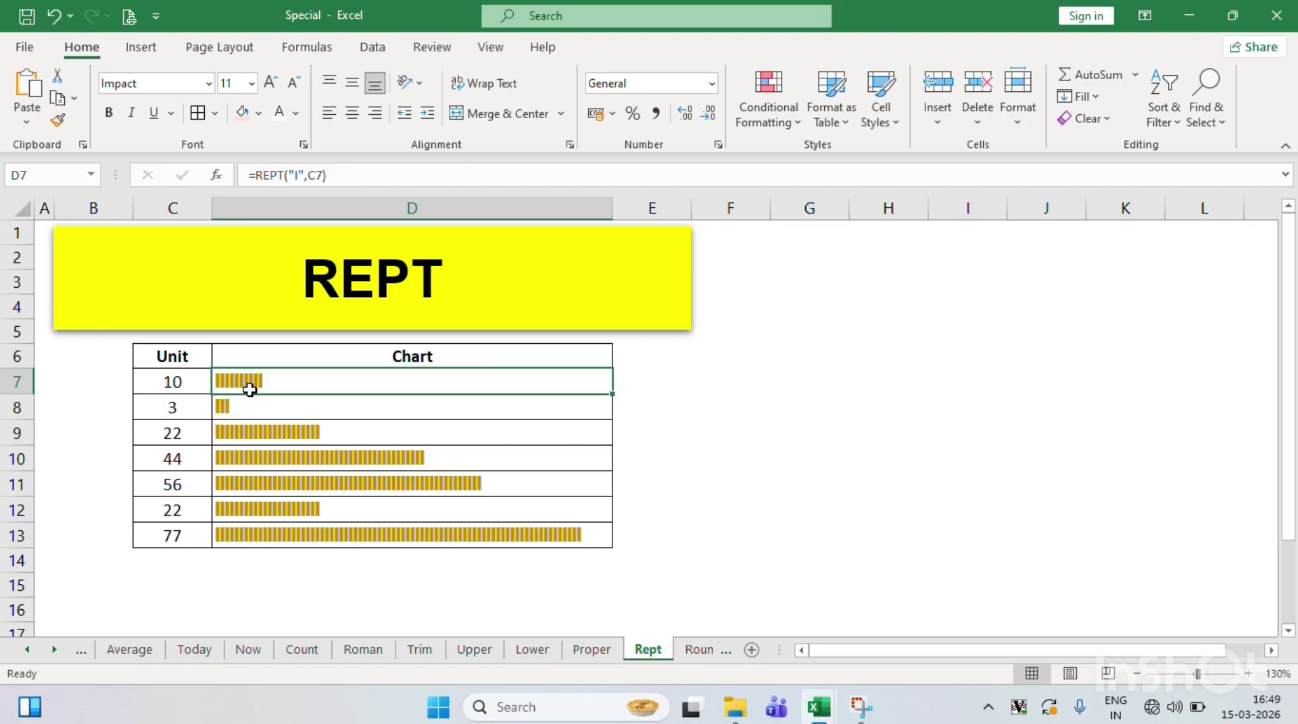
click(176, 409)
key(shift+Right)
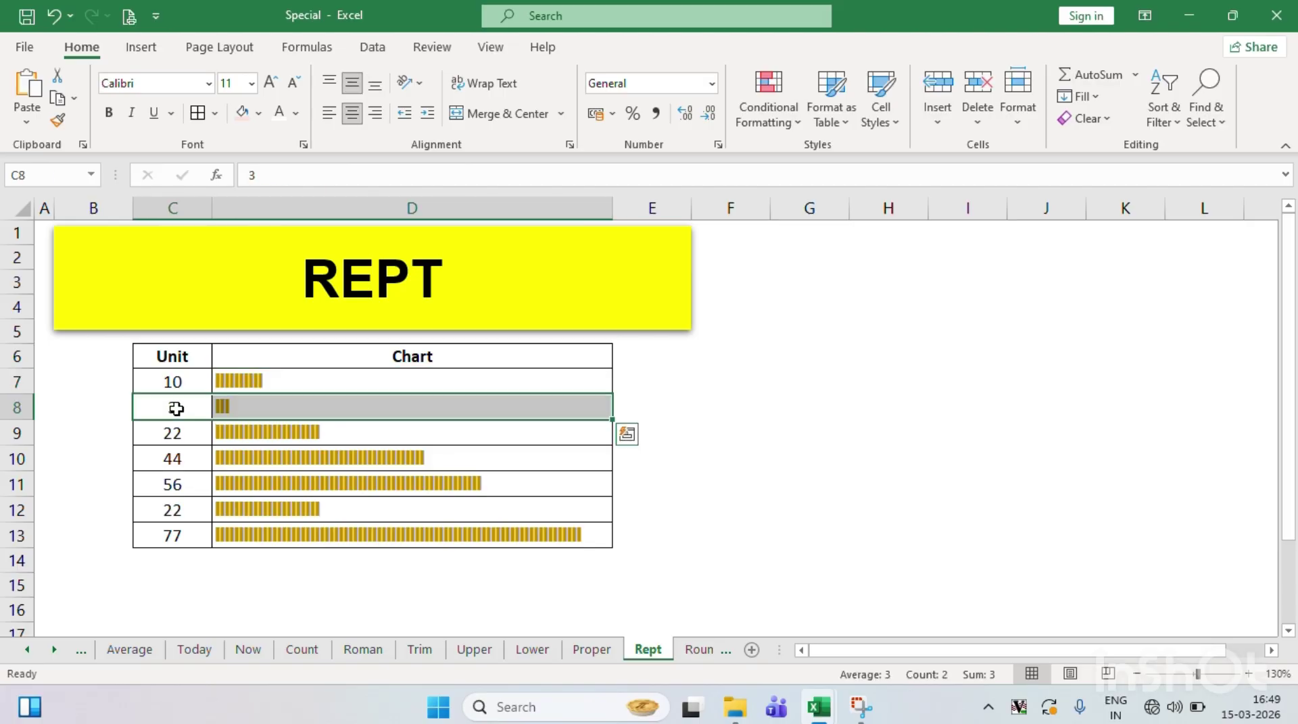
key(Down)
key(shift+Right)
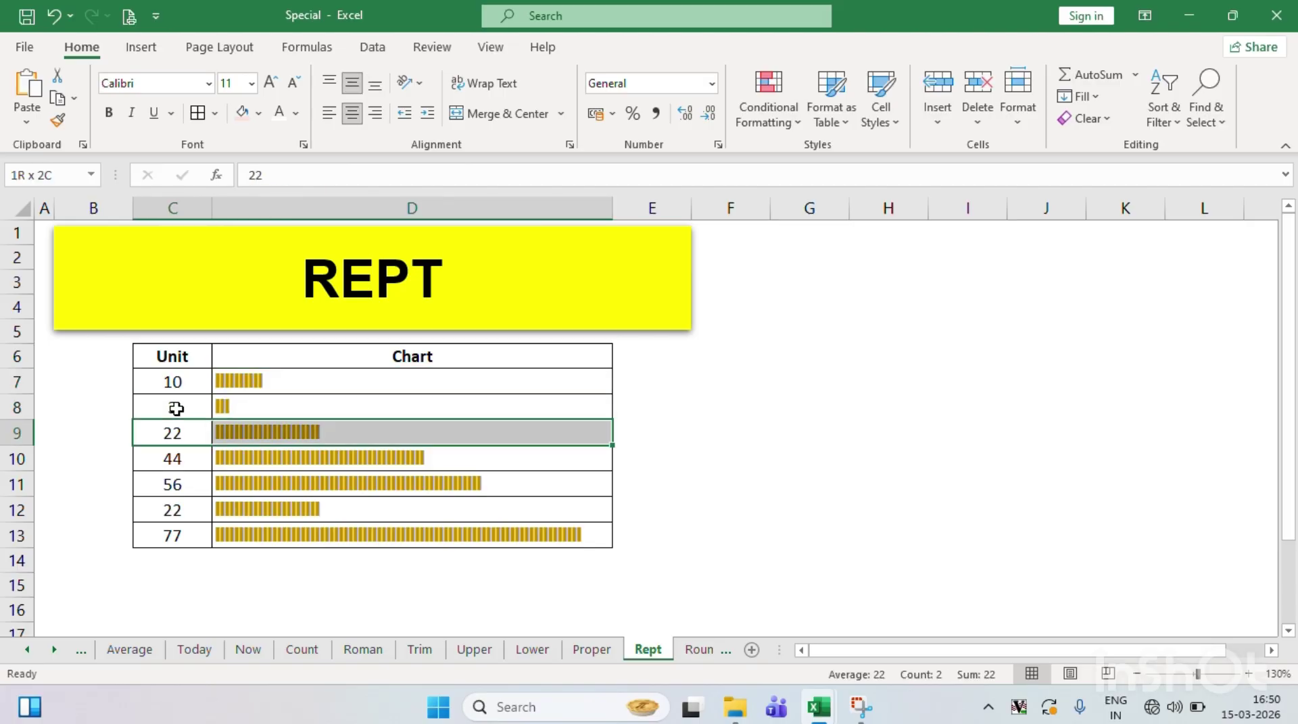
key(Down)
key(shift+Right)
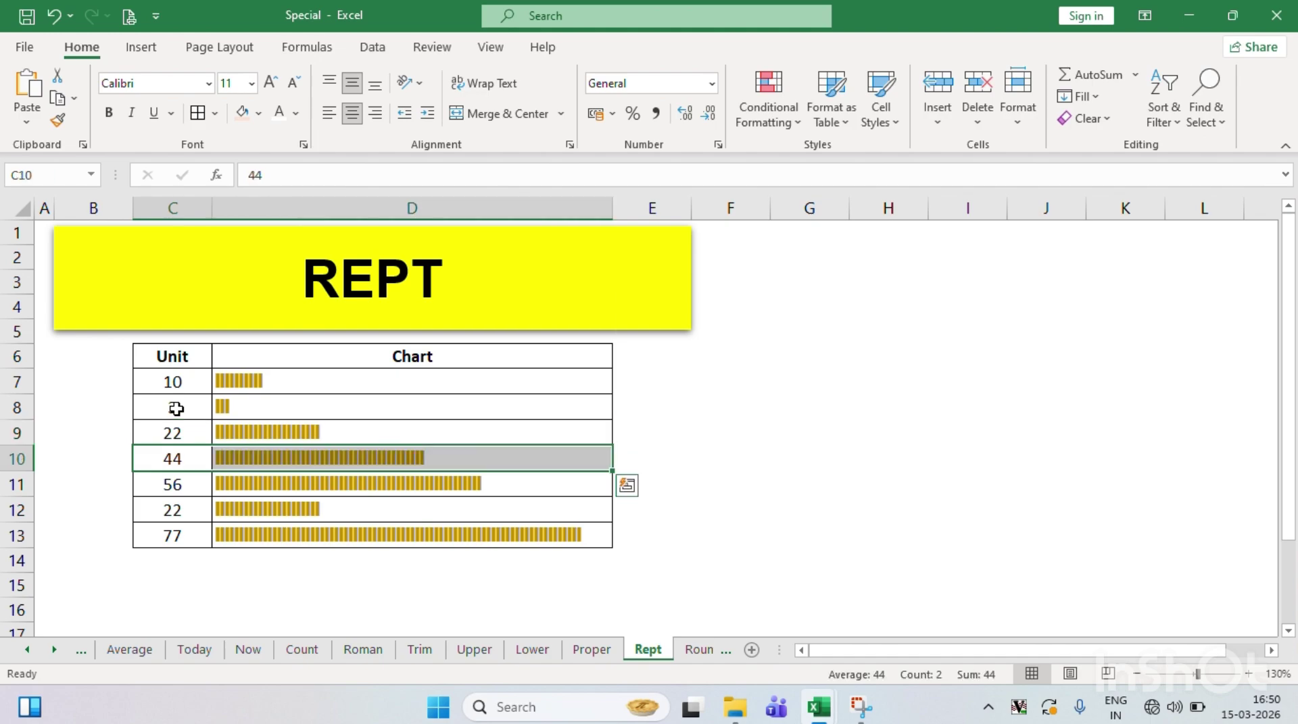
key(Down)
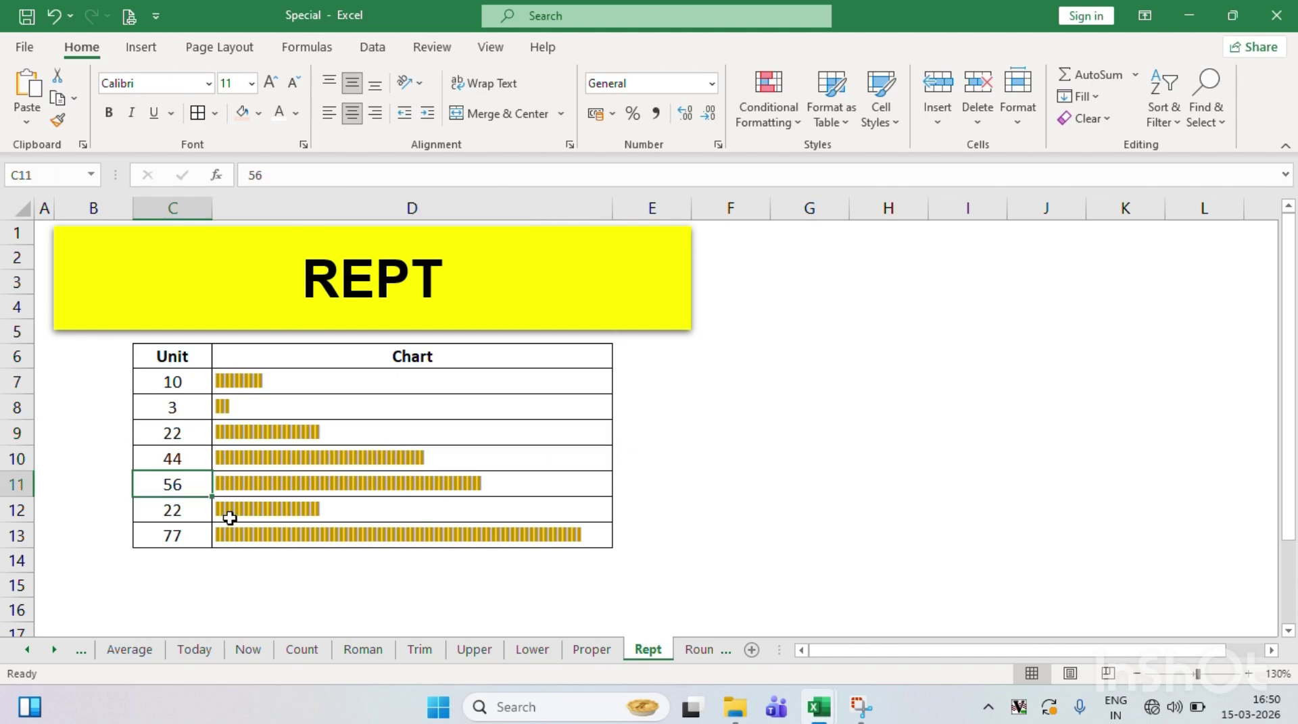
click(179, 515)
key(shift+Right)
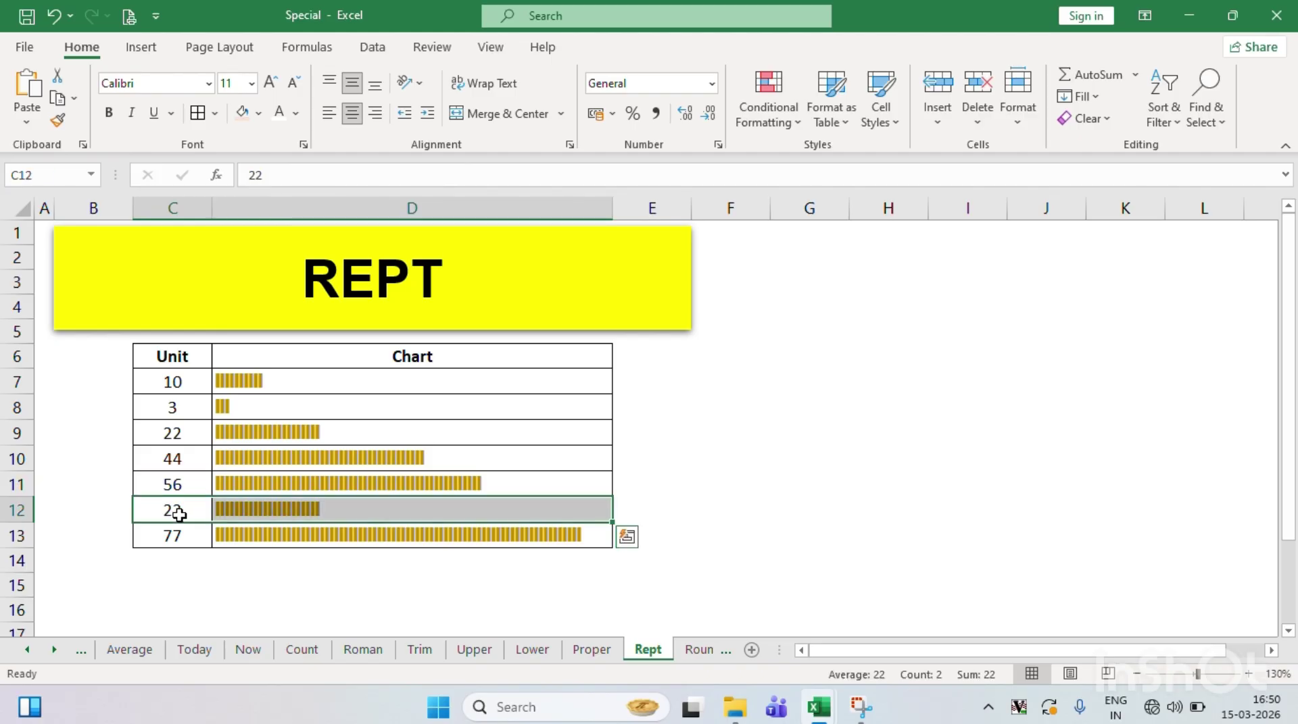
key(Down)
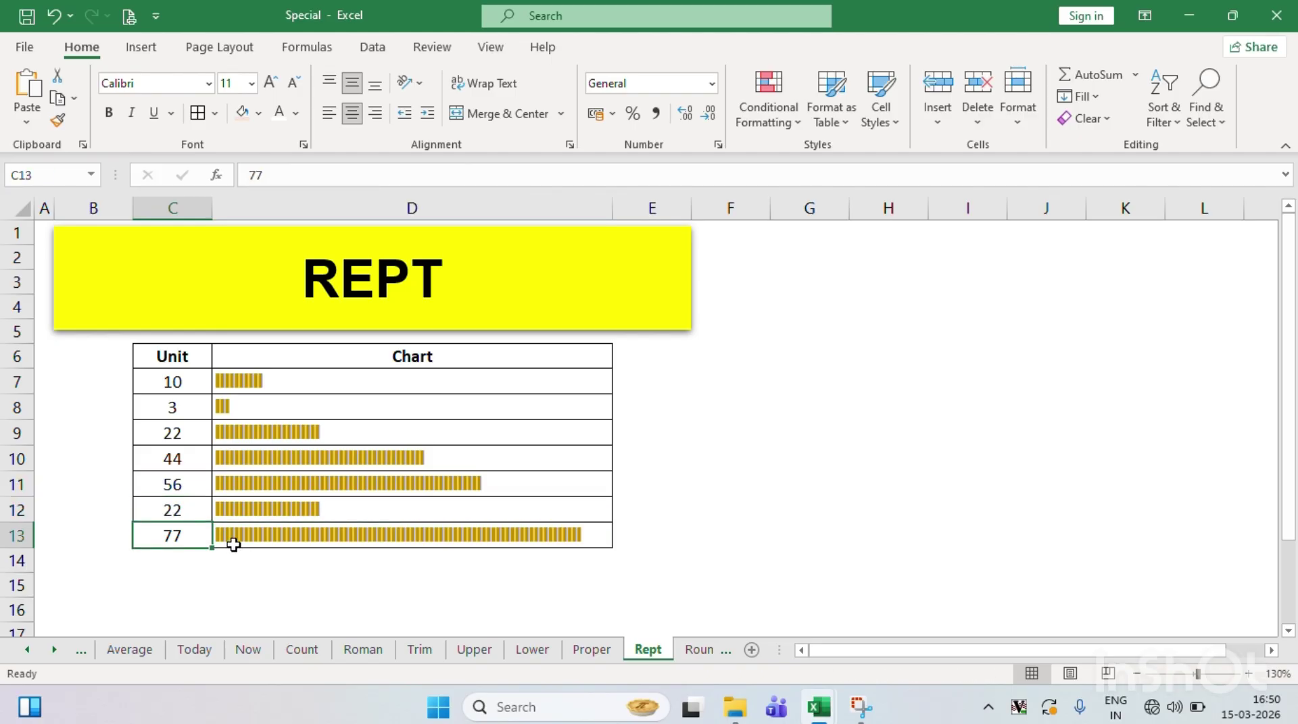
click(530, 539)
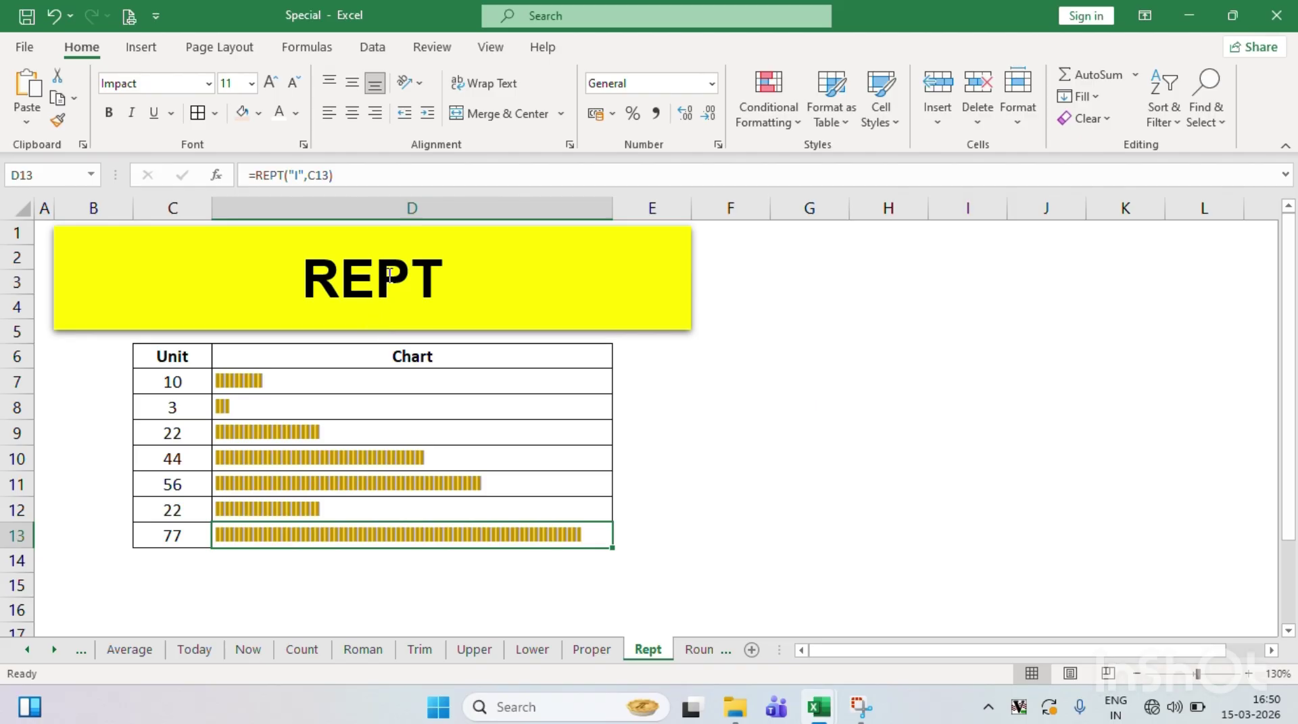
- Review the REPT formulas behind the bars in D7:D13
click(298, 380)
double_click(302, 382)
key(Return)
key(Return)
key(Return)
key(Return)
key(Return)
key(Return)
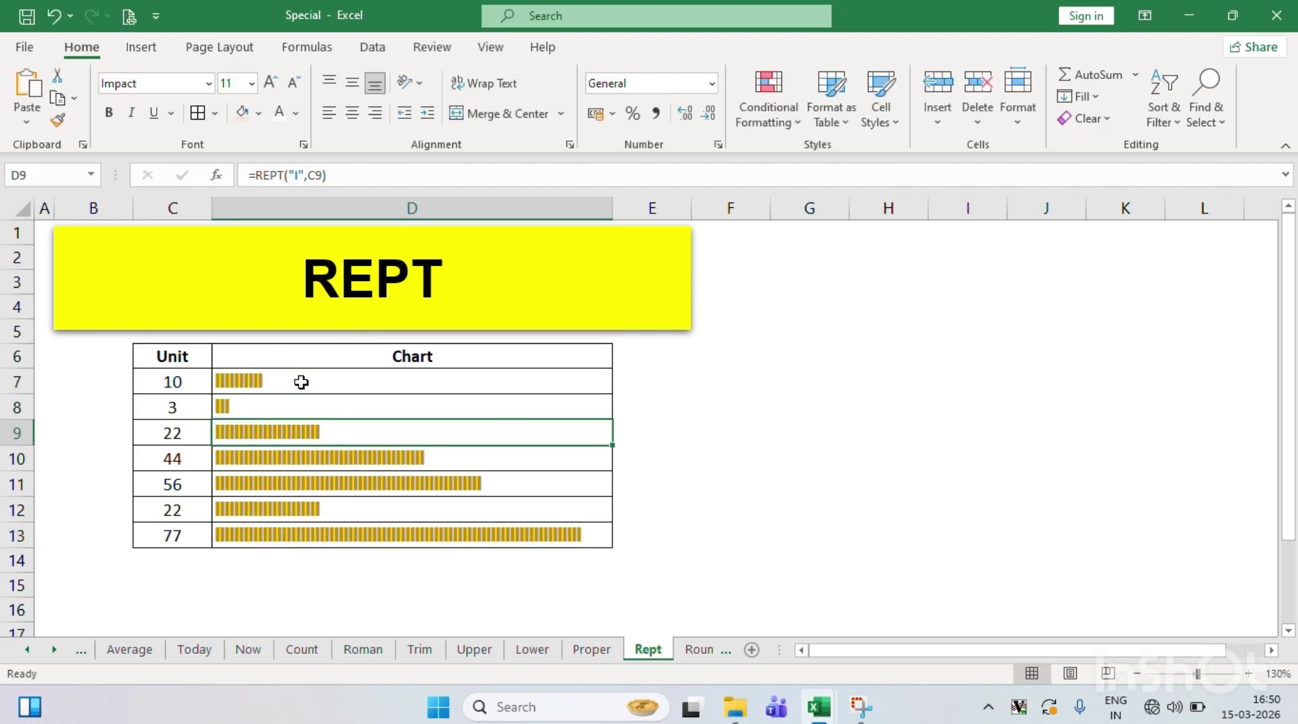
key(Up)
key(Up)
key(Up)
key(Up)
key(Up)
key(Up)
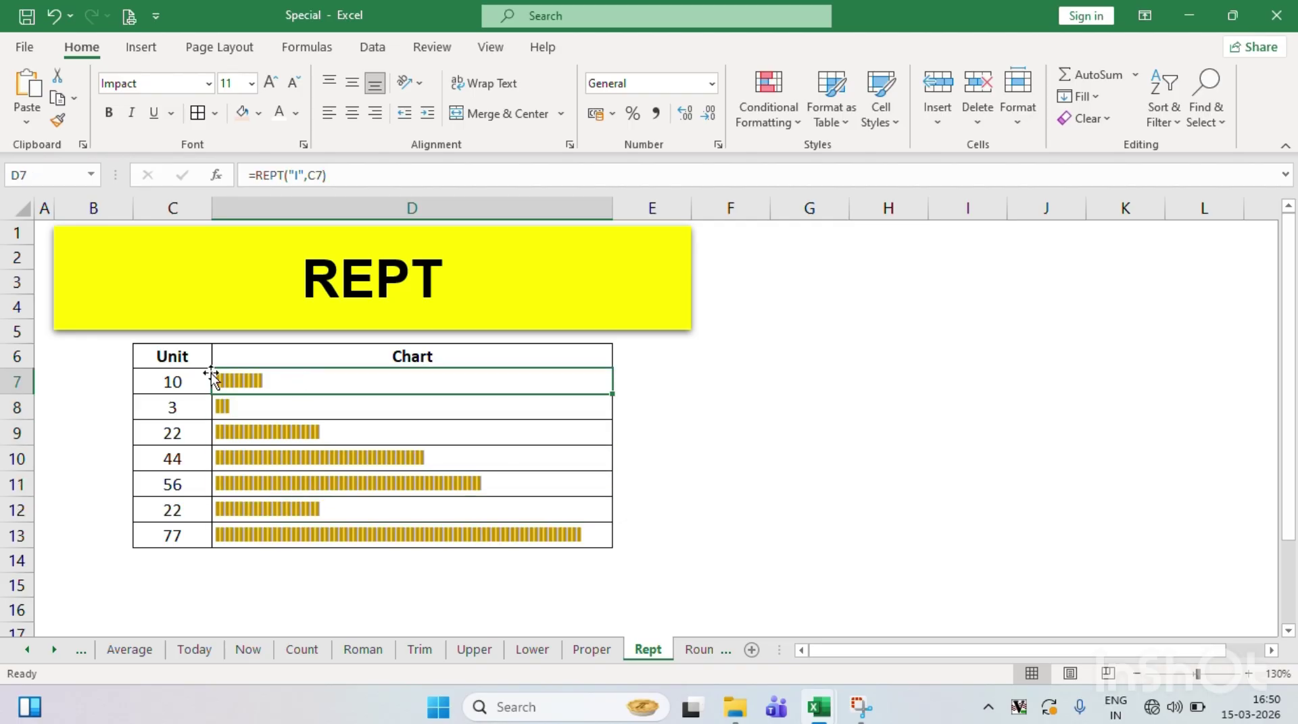
click(338, 484)
key(Down)
key(Down)
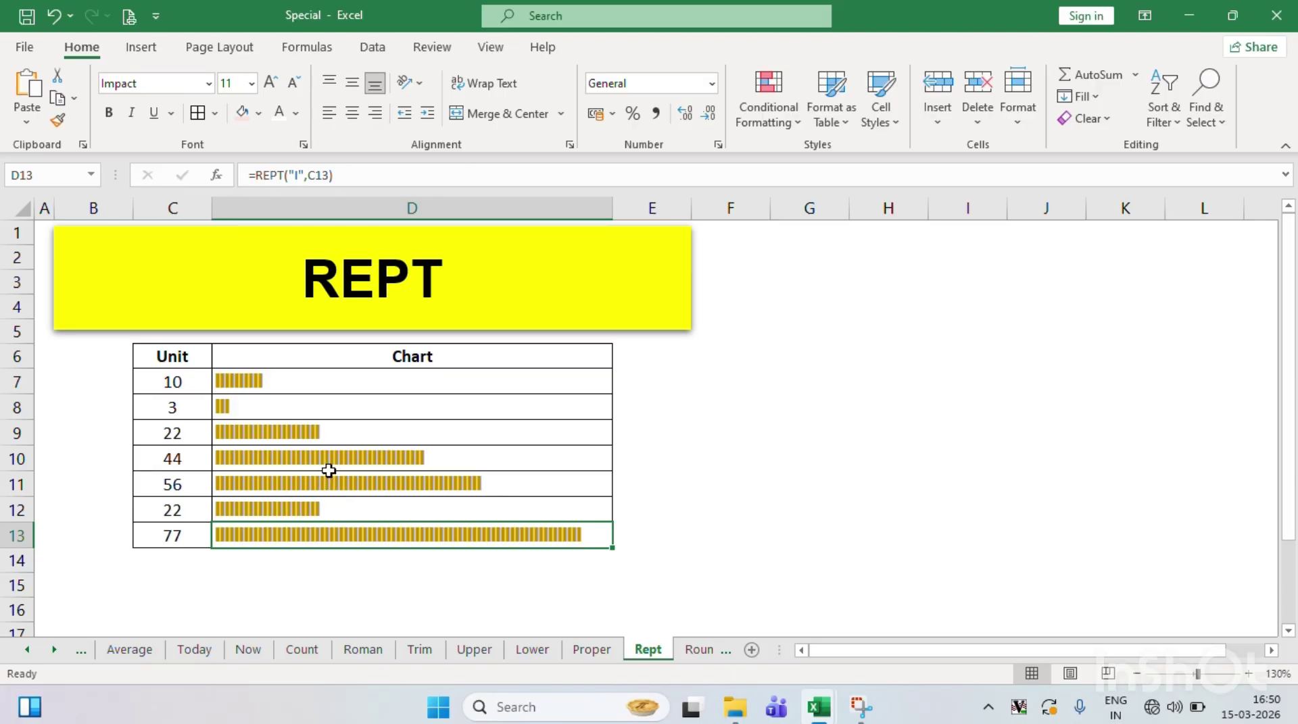
click(328, 470)
key(Down)
key(Down)
key(Down)
key(Up)
key(Up)
key(Up)
key(Up)
key(Up)
key(Up)
key(Down)
key(Down)
key(Down)
key(Down)
key(Down)
key(Down)
click(672, 469)
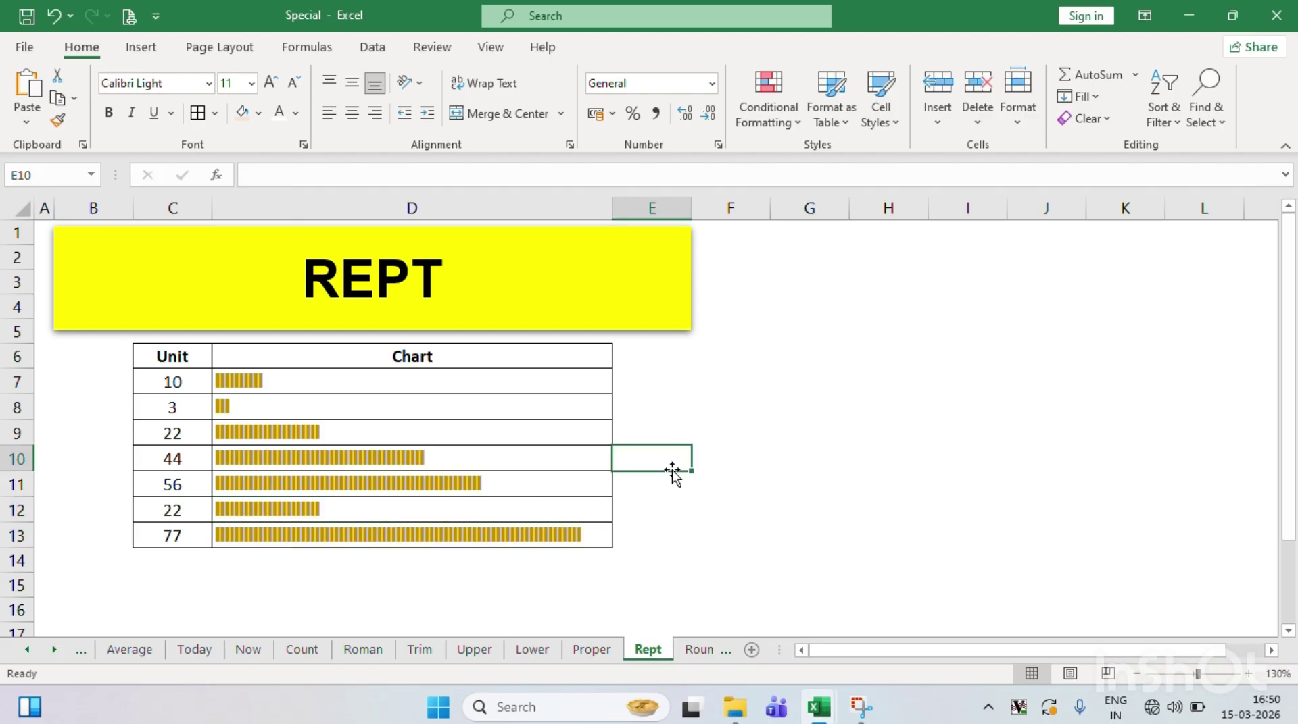
click(684, 512)
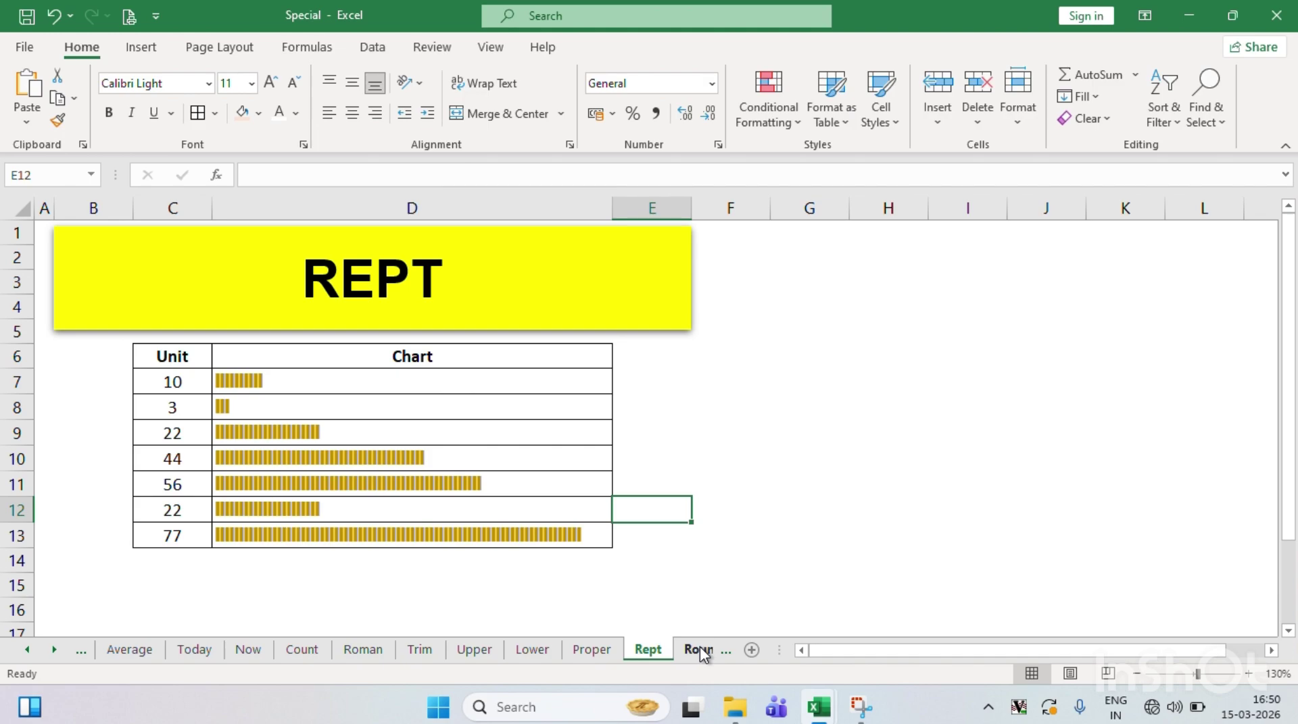
- Open the Round sheet and examine the decimal values in C6:C10 beside the empty result column
click(54, 650)
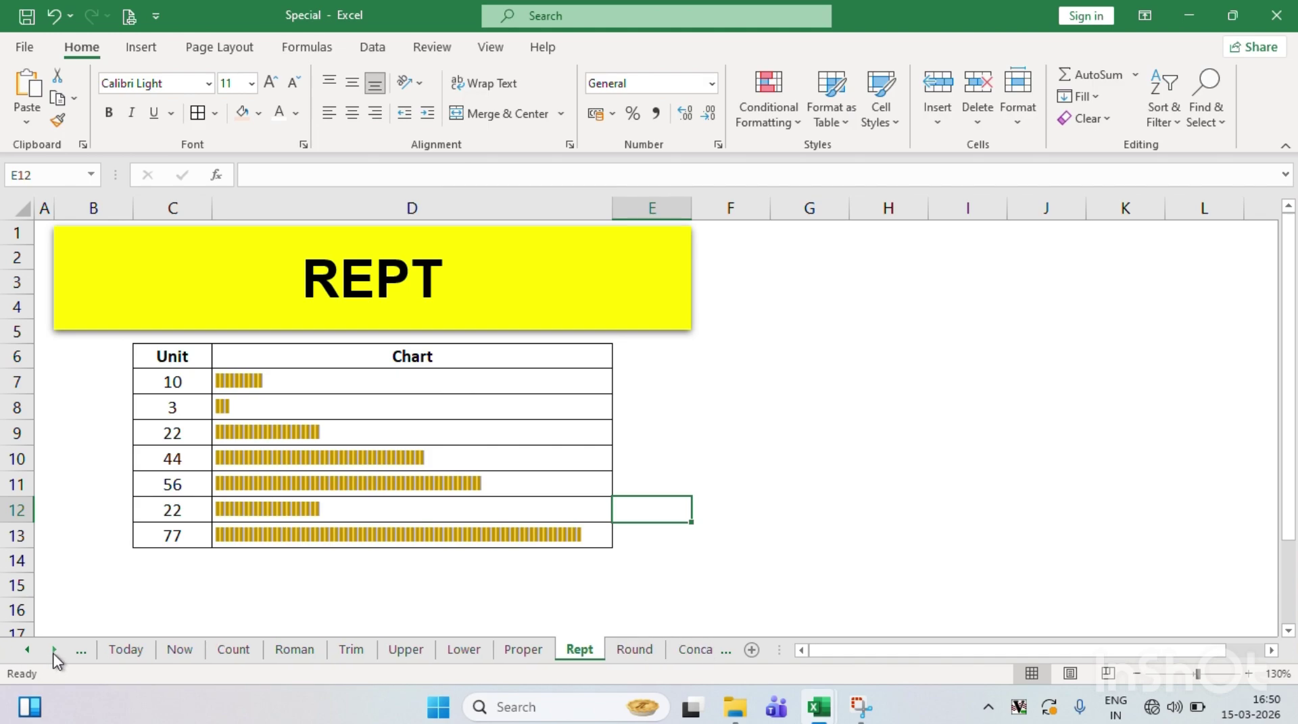
click(637, 646)
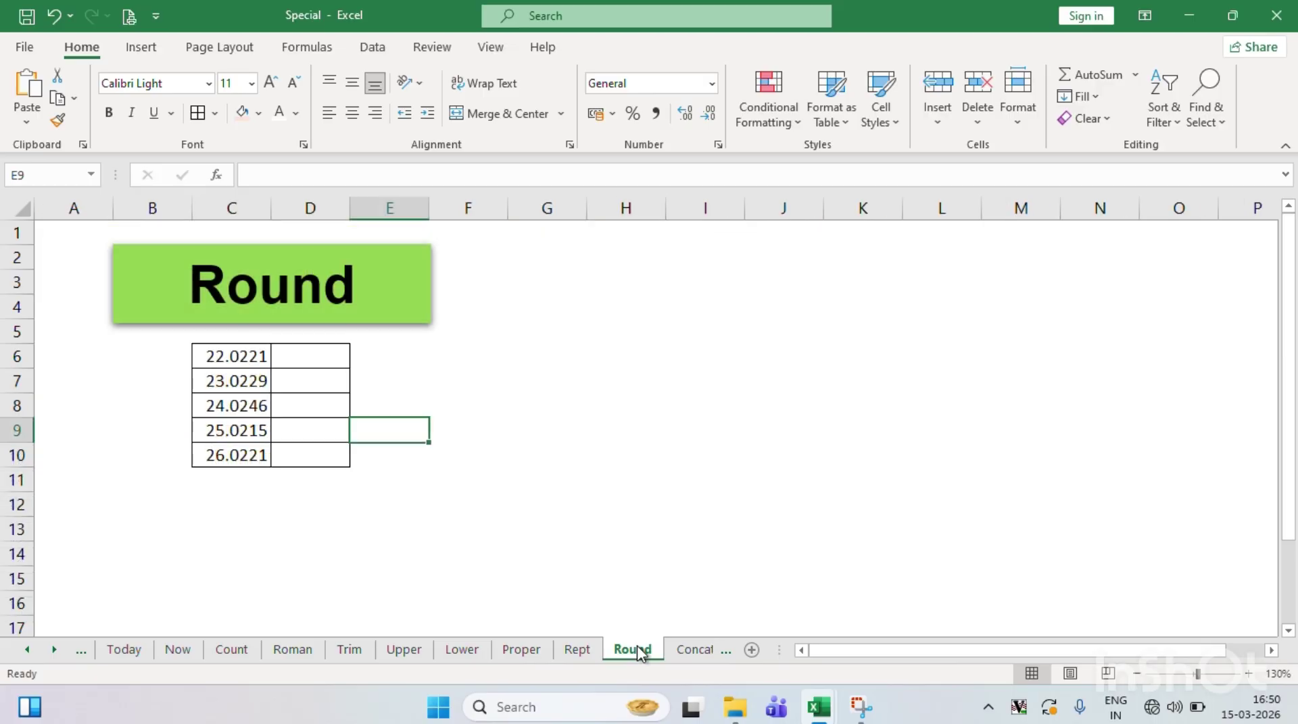
click(332, 351)
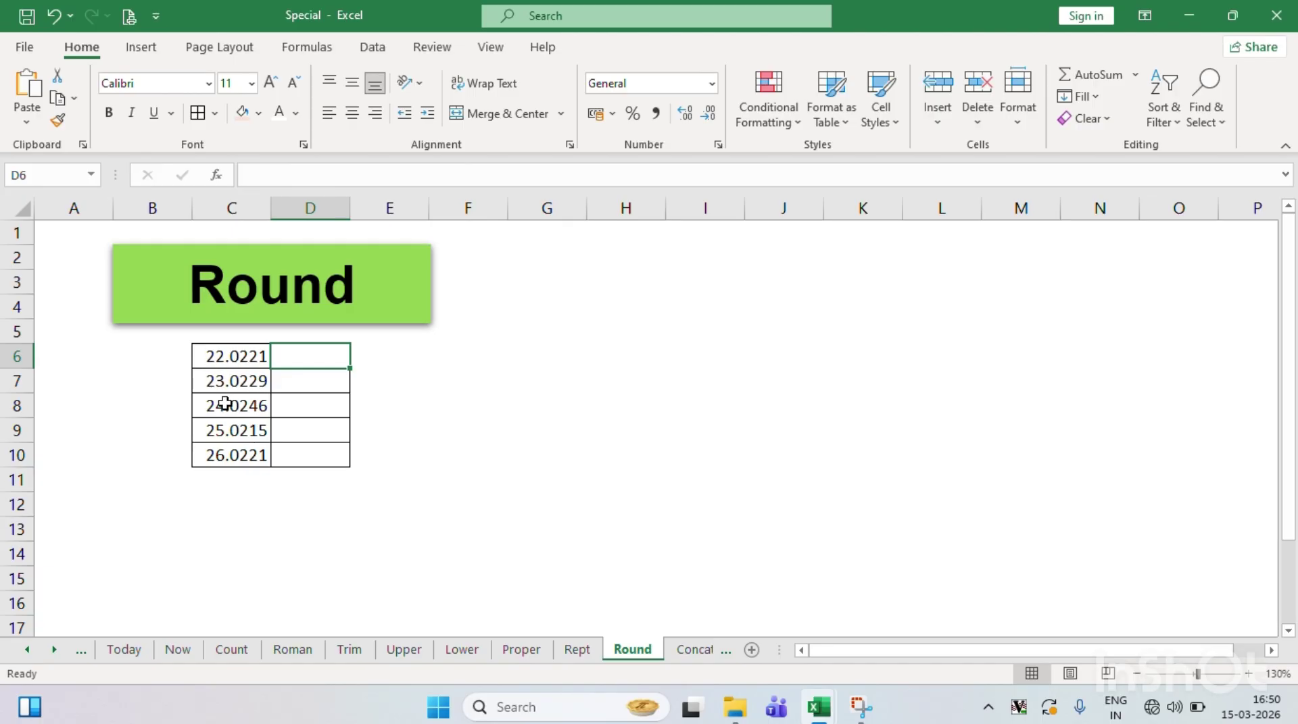
click(241, 358)
key(Return)
key(Return)
key(Return)
key(Return)
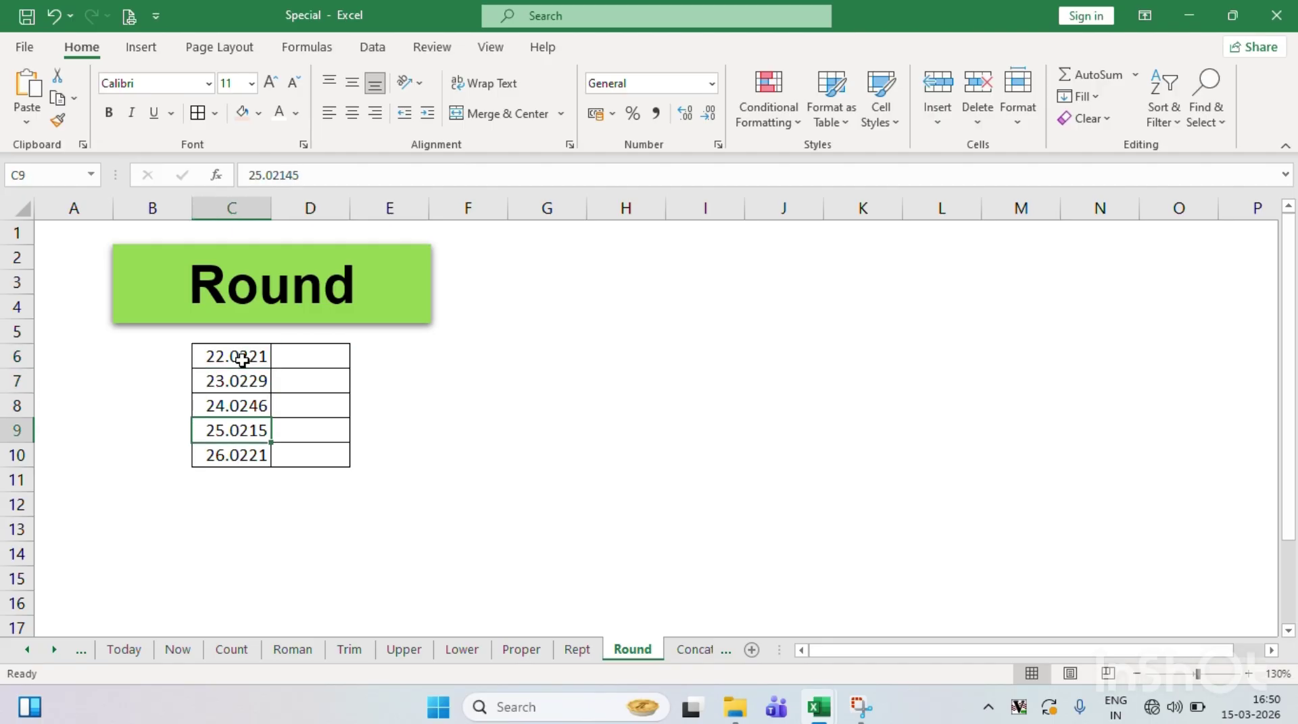
key(Up)
key(Up)
key(Up)
key(Up)
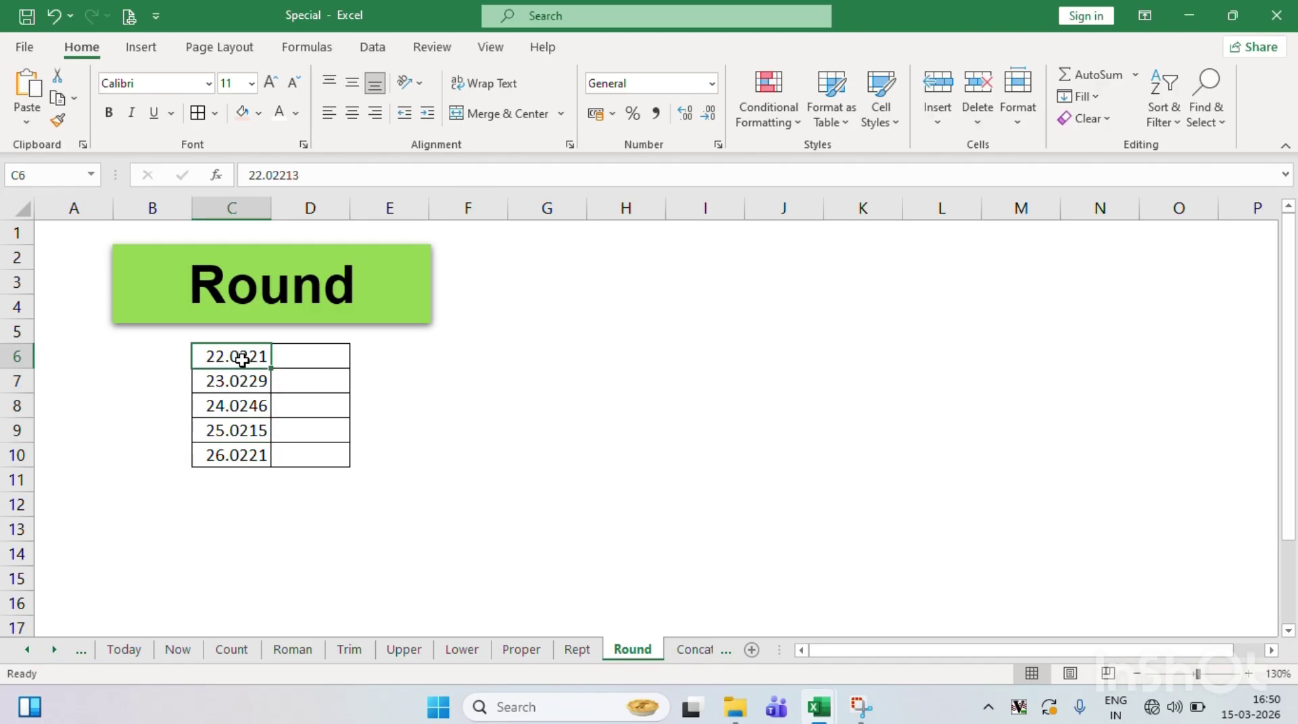
- Enter the formula =ROUND(C6,0) in cell D6 to round the first decimal value to a whole number
key(Right)
text(=RO)
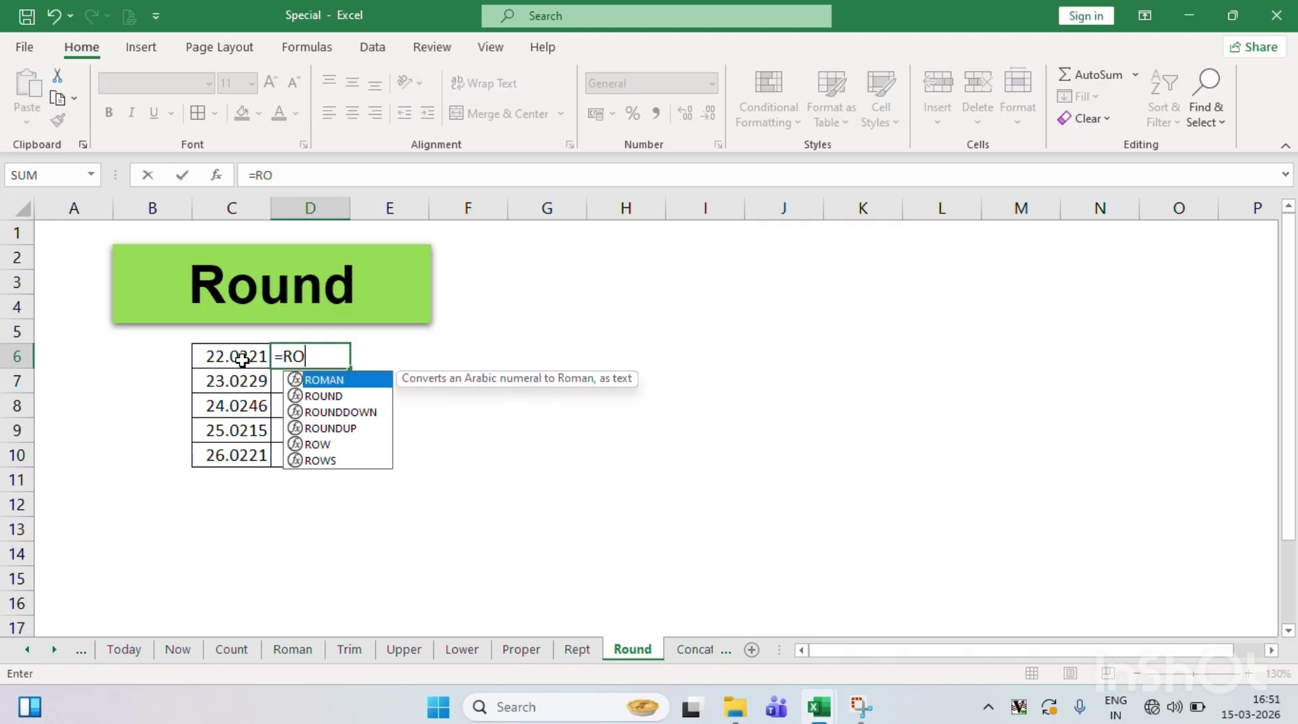
text(UND()
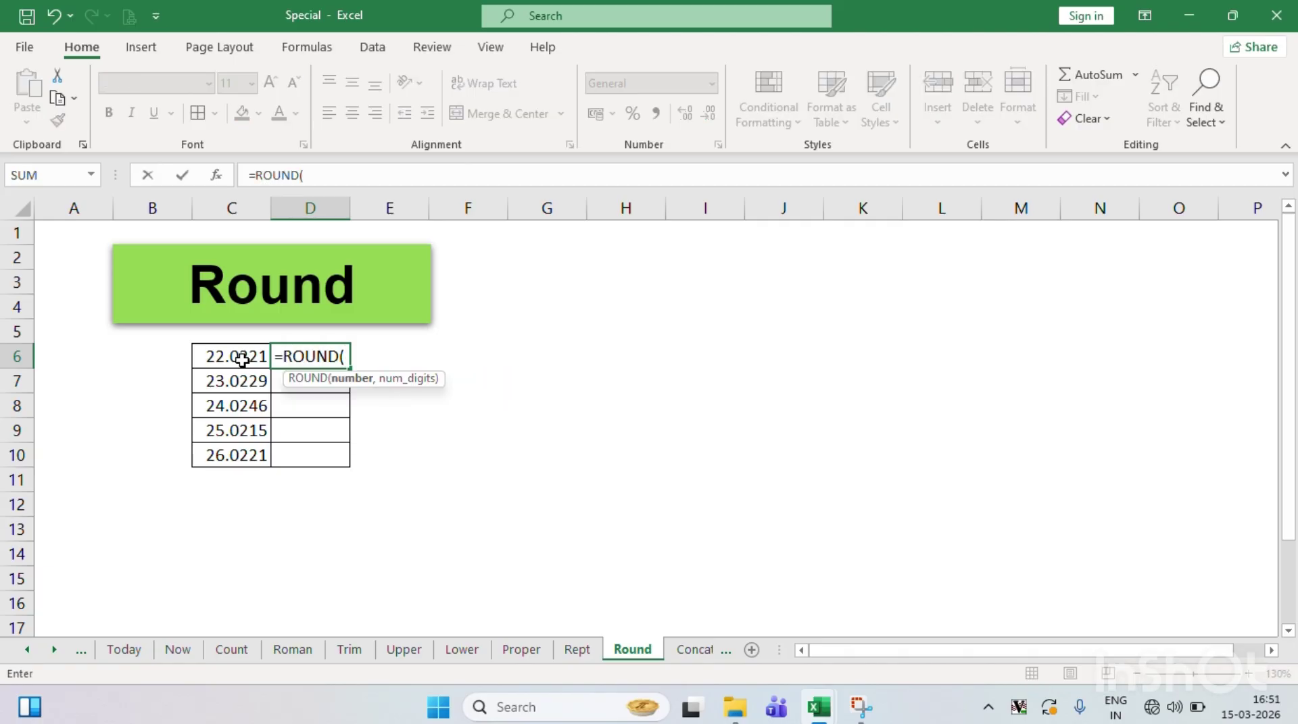
click(240, 357)
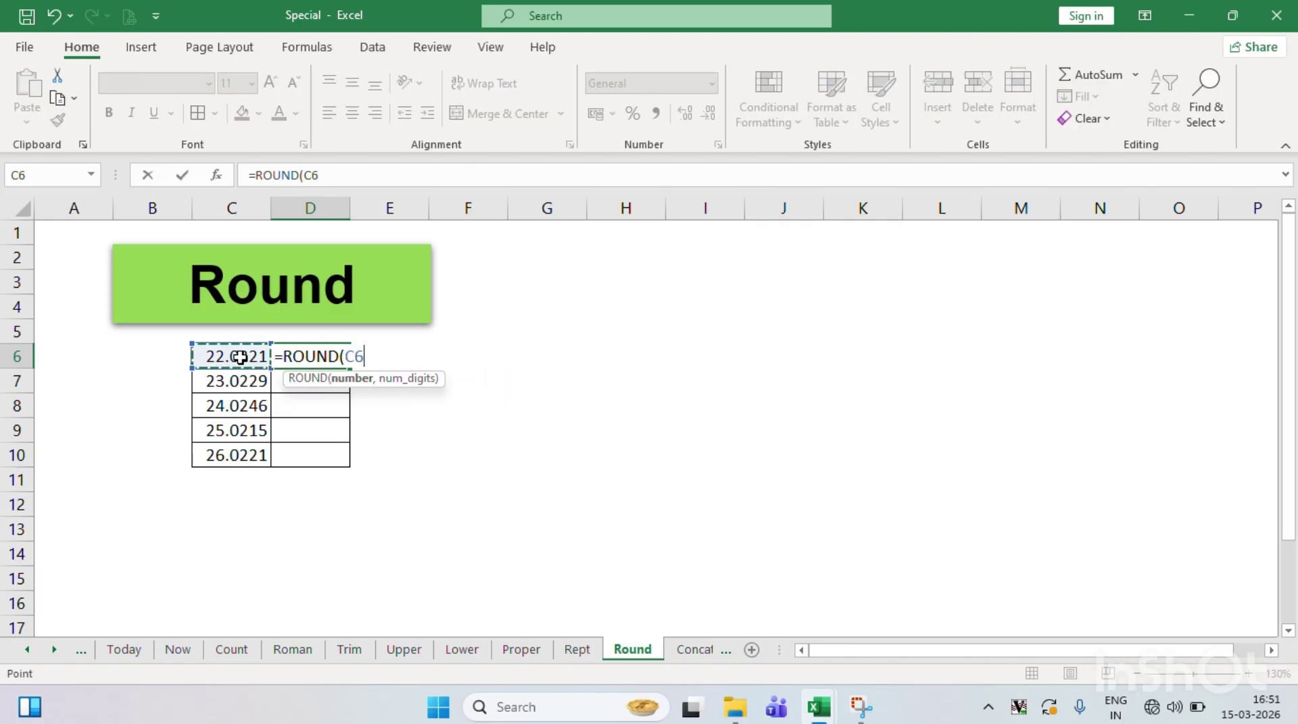
text())
key(Return)
key(Return)
text(,0)
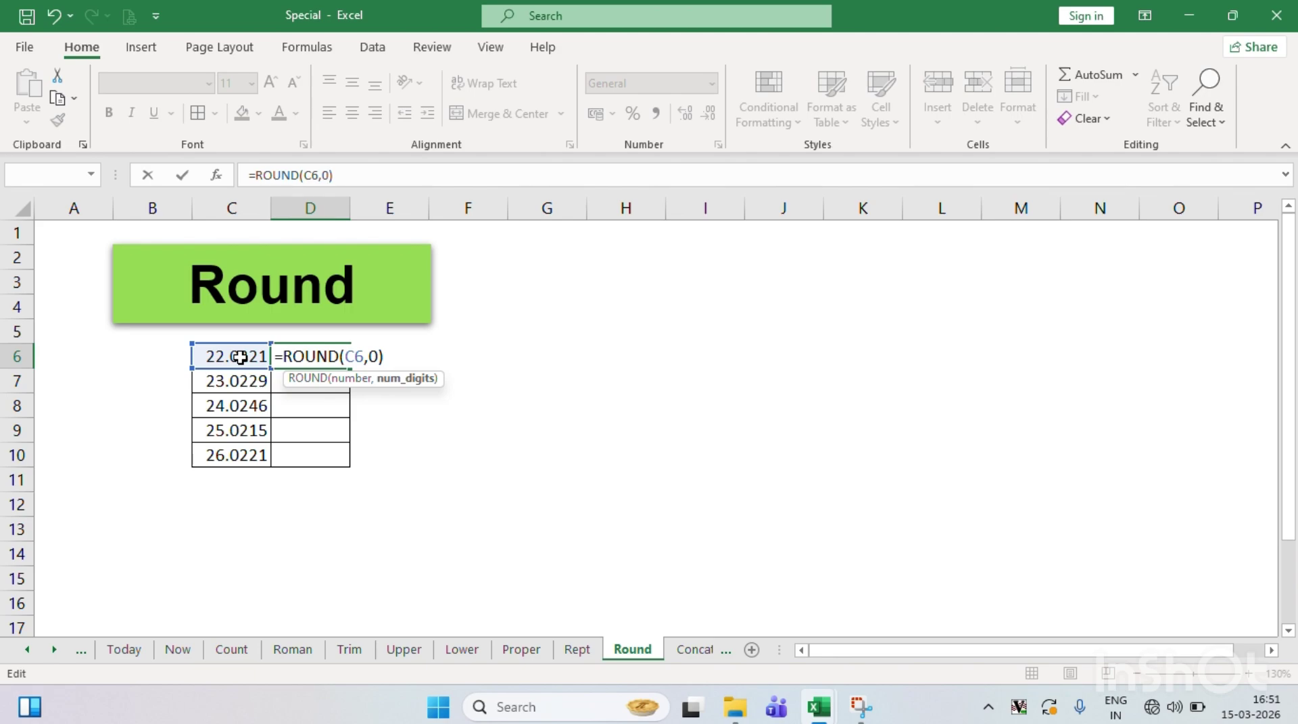
key(Return)
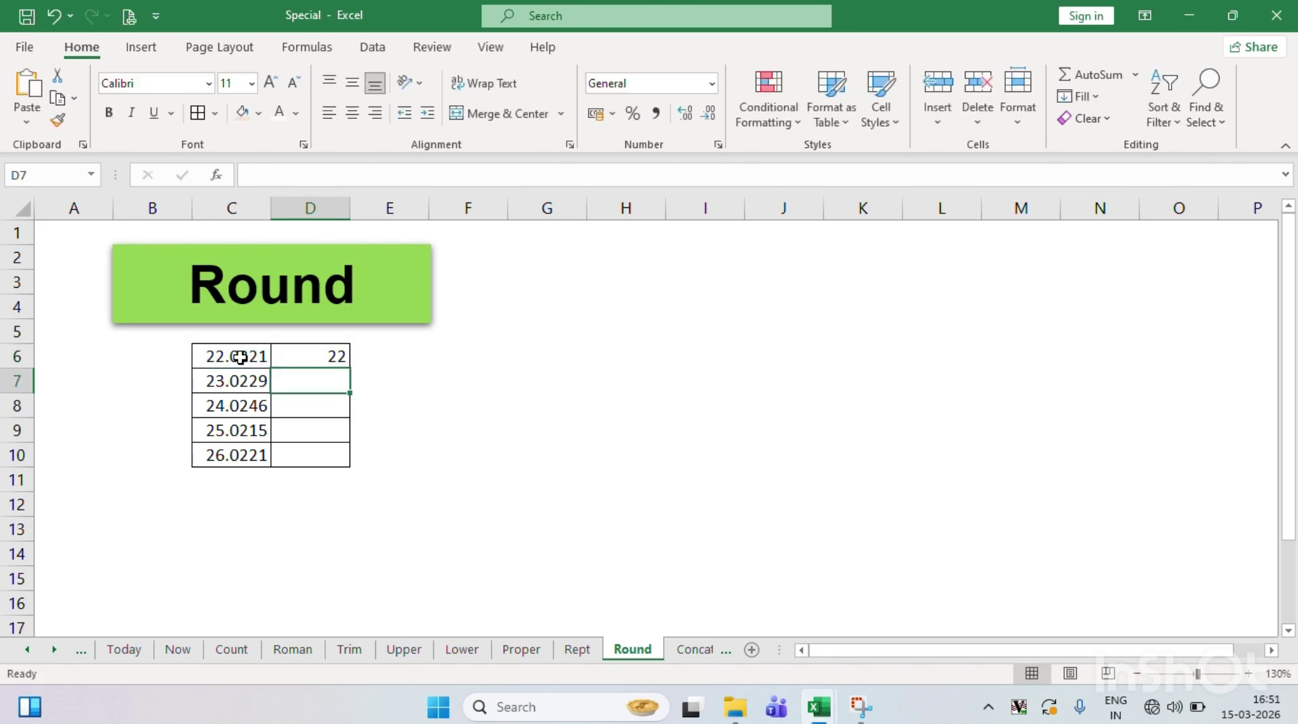
- Fill the ROUND formula from D6 down through D10 and make the results bold
key(Up)
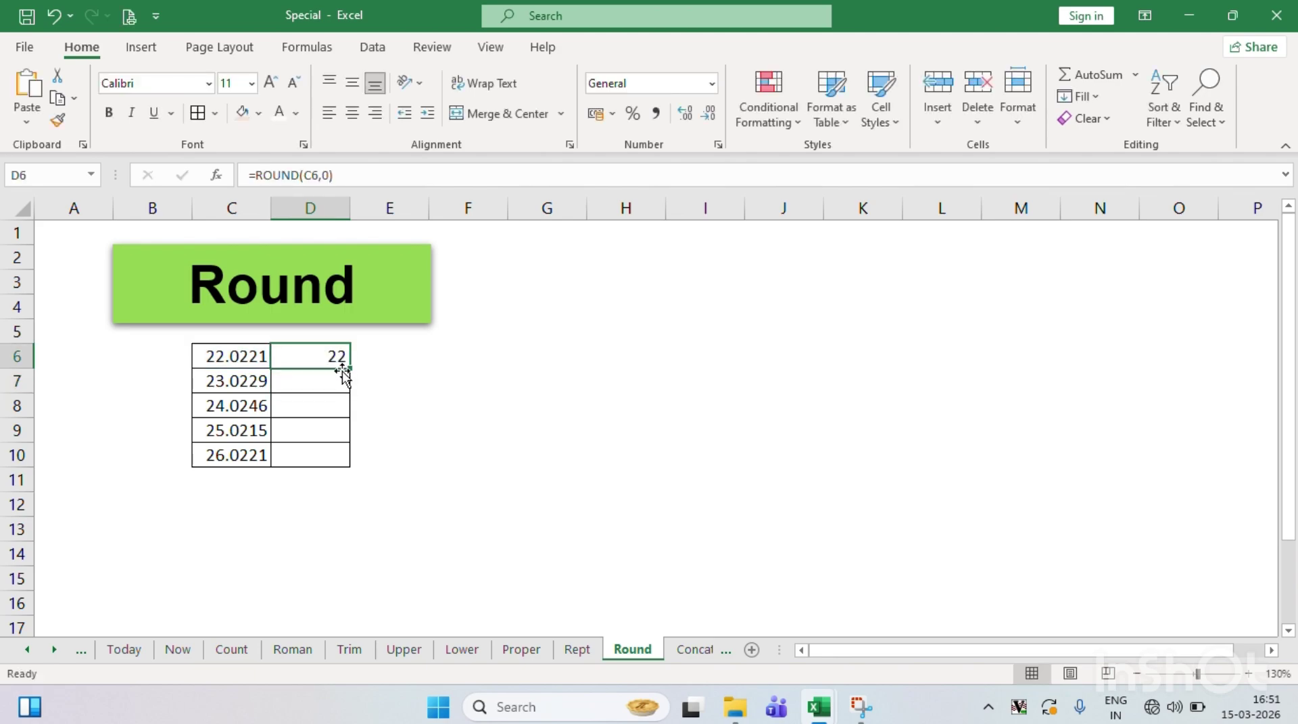
drag(354, 372, 354, 462)
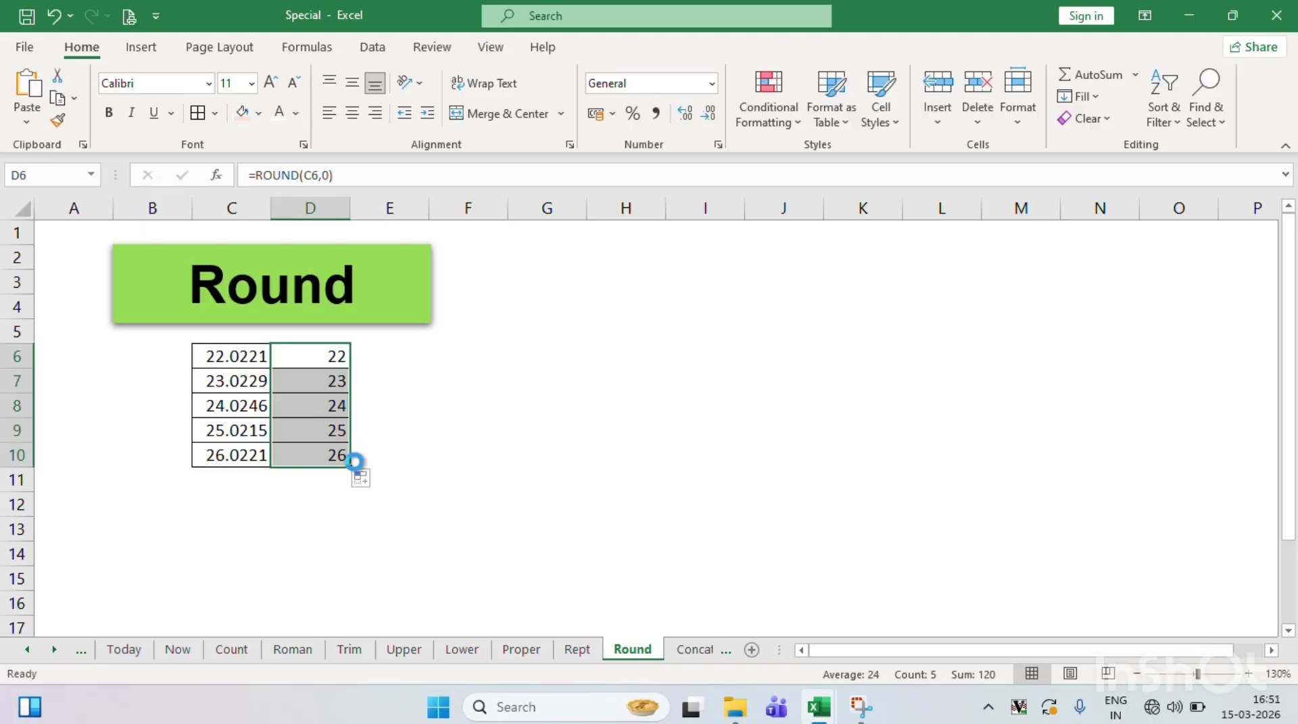
key(ctrl+b)
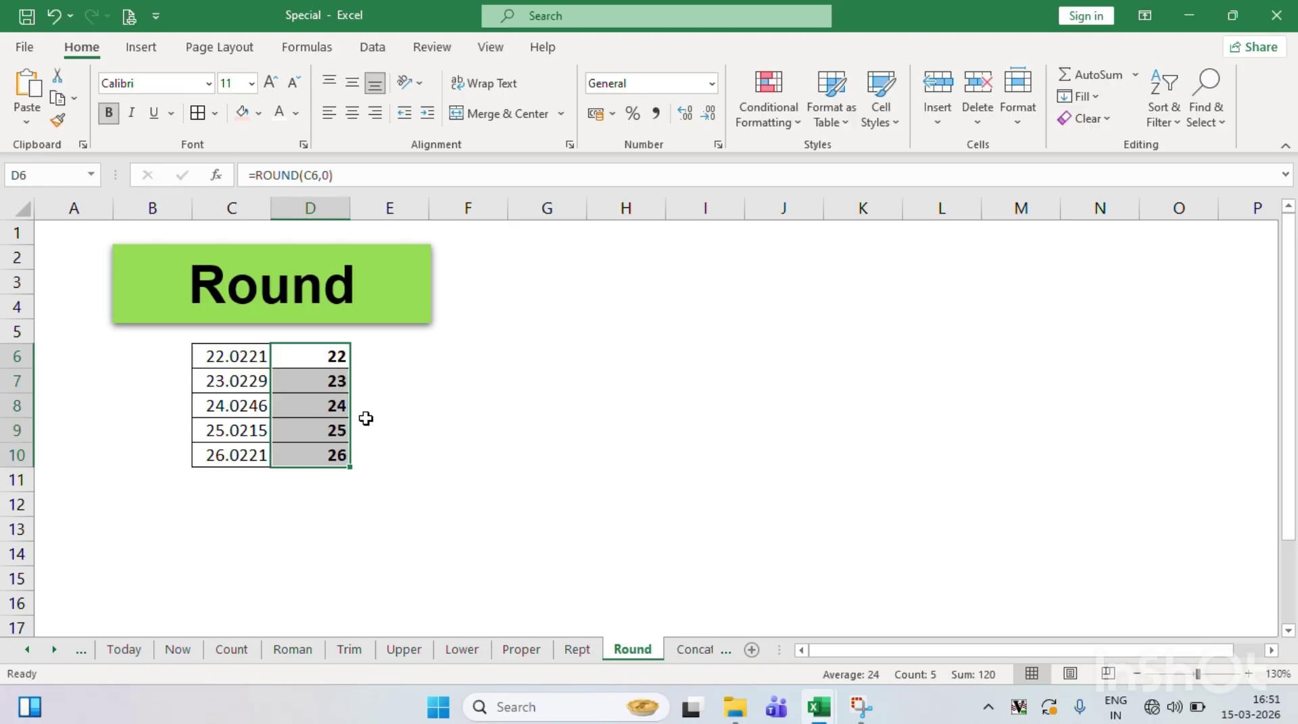